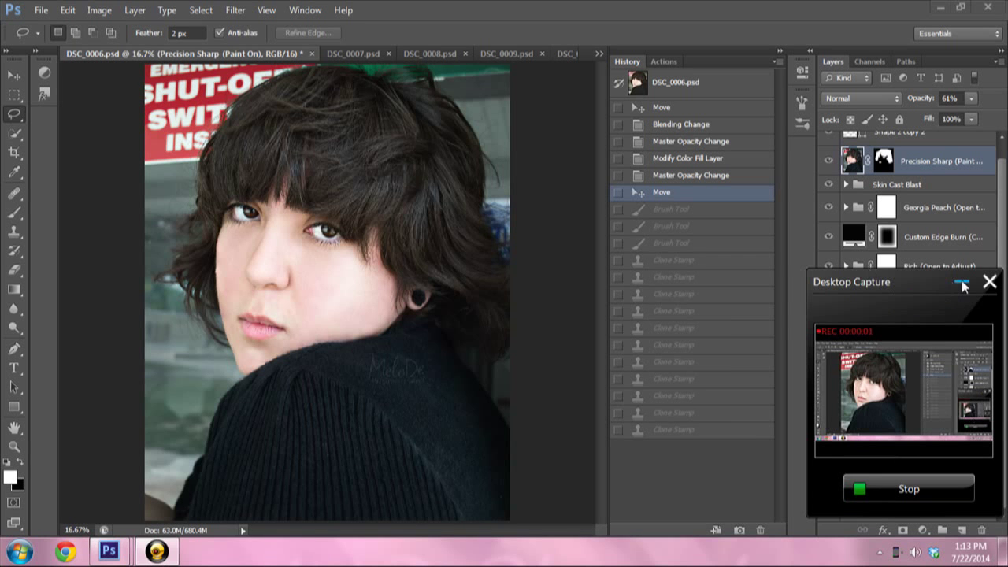
# - Hide all retouching layers to view the original photo, then show them again
pyautogui.click(962, 282)
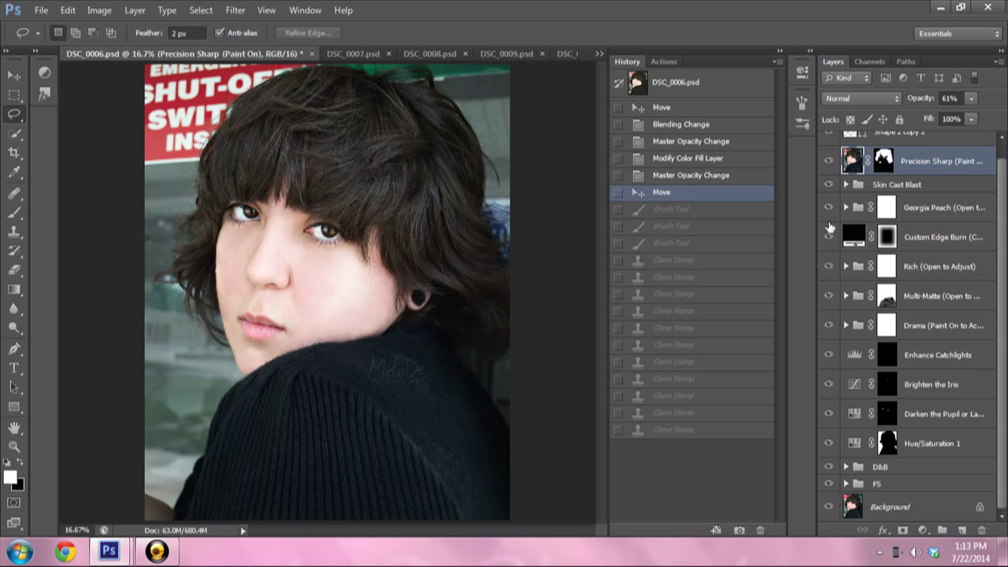
pyautogui.scroll(1, 831, 227)
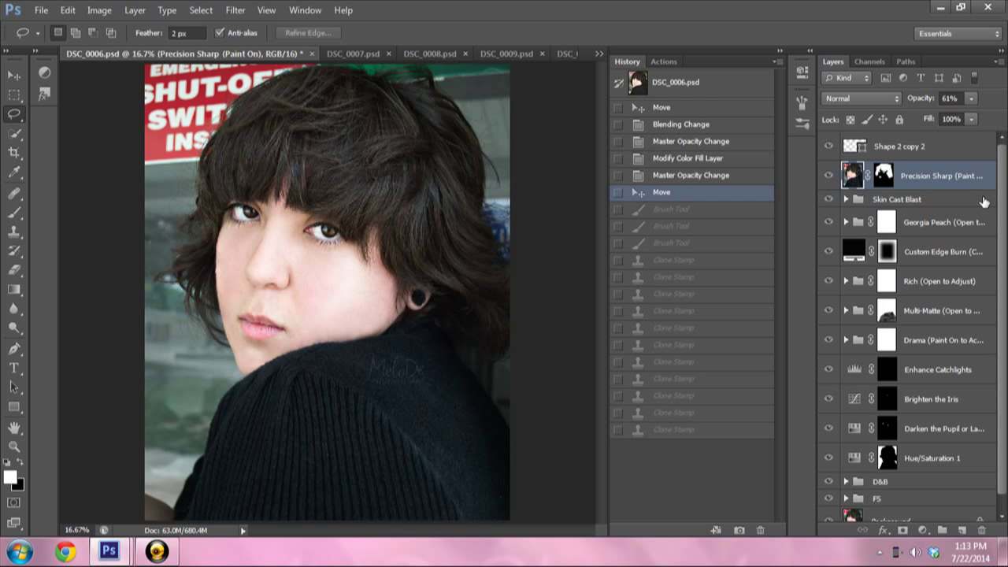
pyautogui.moveTo(828, 146); pyautogui.dragTo(828, 499)
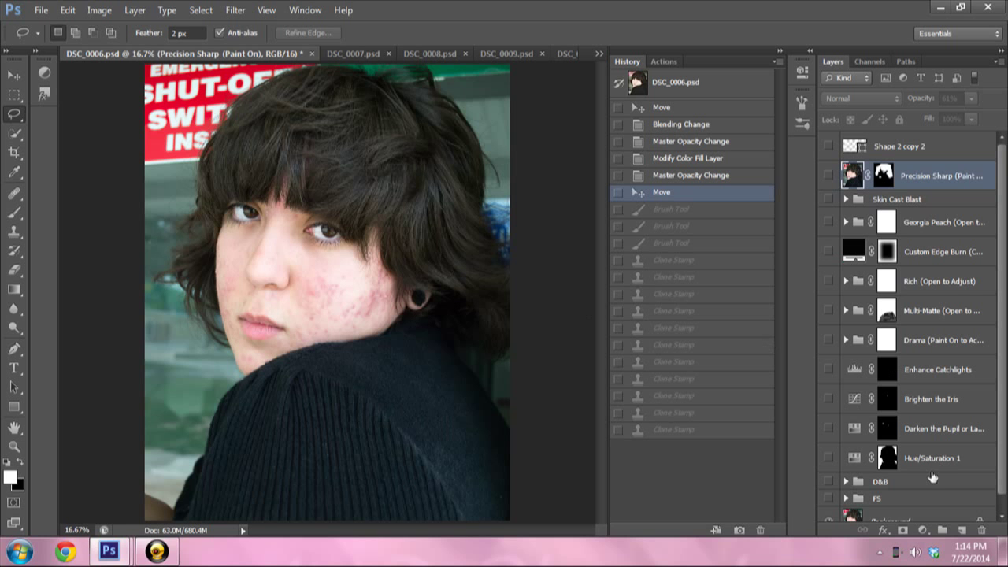
pyautogui.scroll(-1, 930, 480)
pyautogui.scroll(1, 927, 480)
pyautogui.scroll(-1, 945, 433)
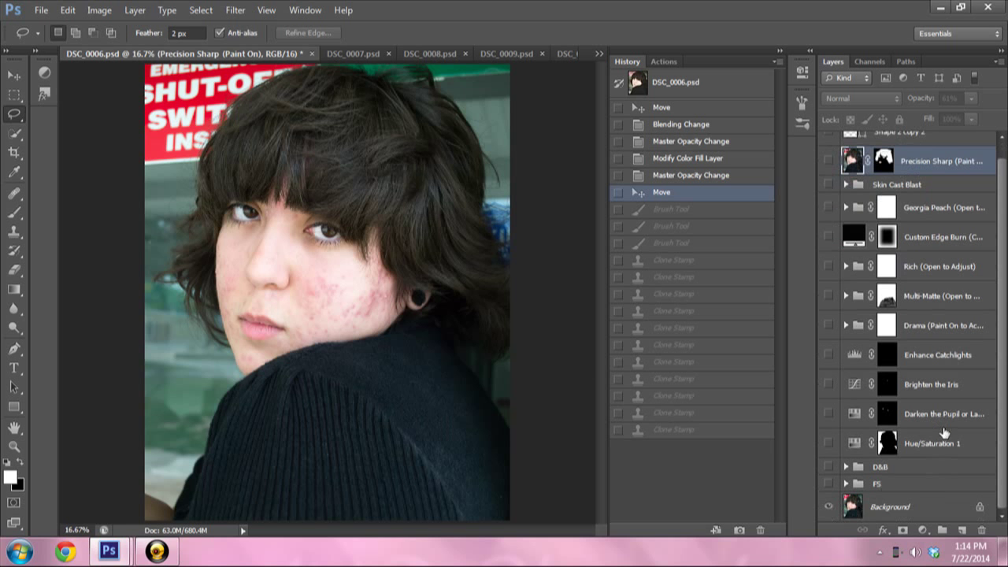
pyautogui.scroll(1, 939, 470)
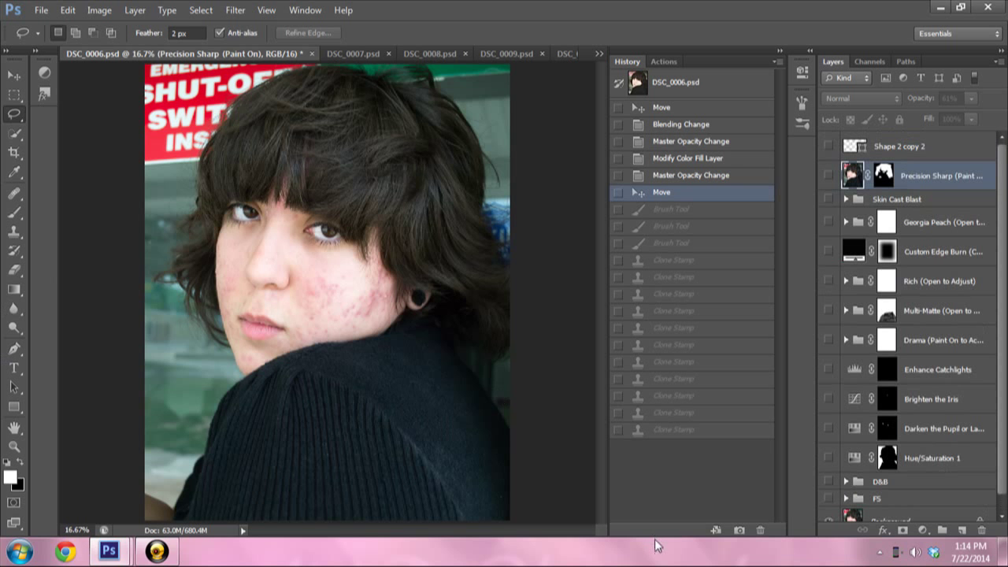
pyautogui.scroll(-1, 904, 444)
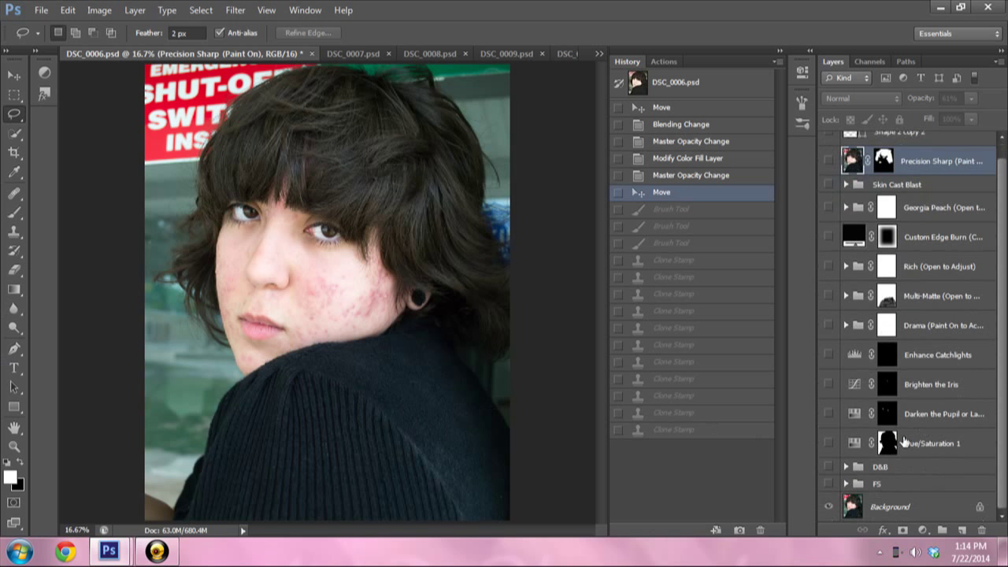
pyautogui.moveTo(831, 487); pyautogui.dragTo(828, 130)
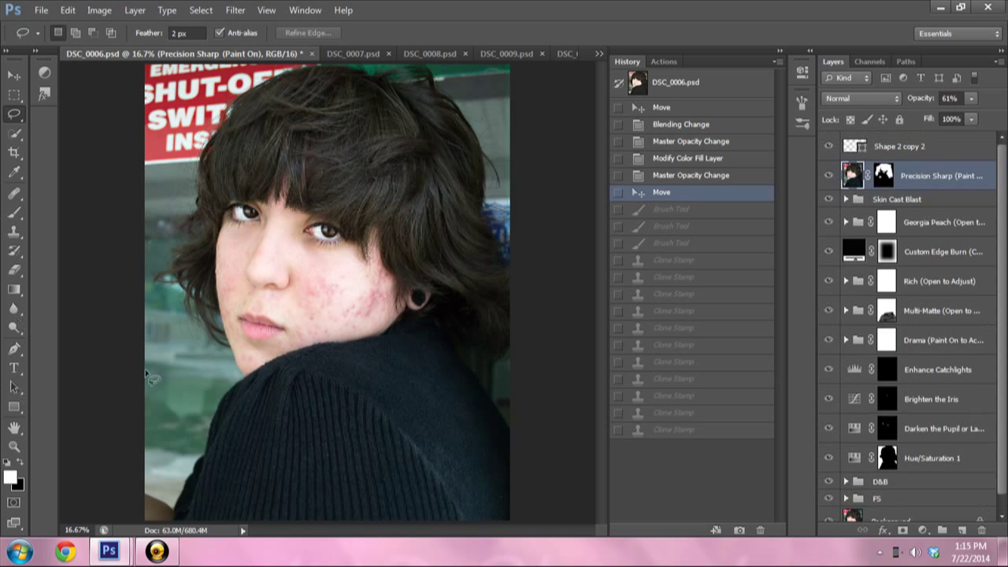
# - Zoom into the cheek to 33.3% to inspect the smoothed skin
pyautogui.press('v')
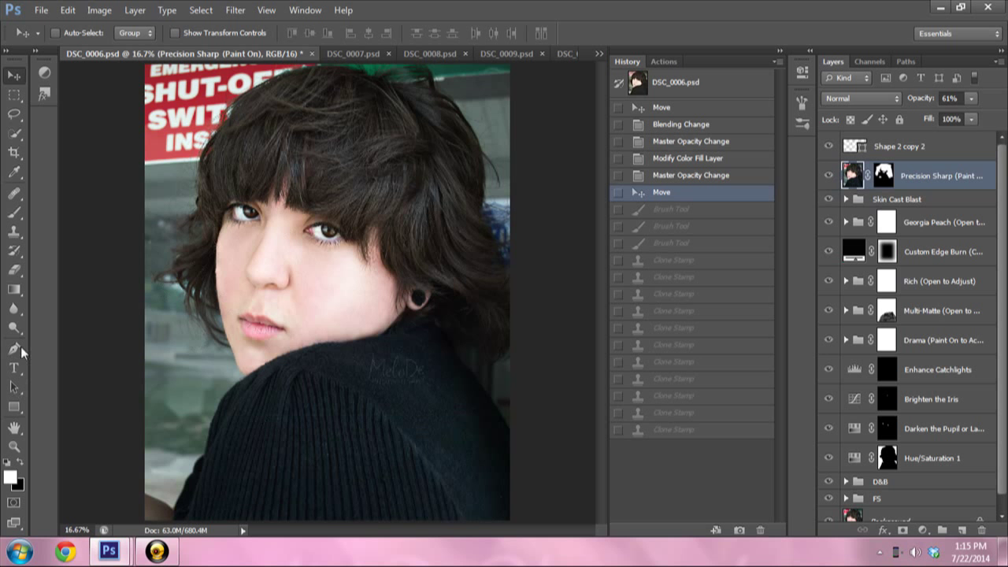
pyautogui.click(13, 446)
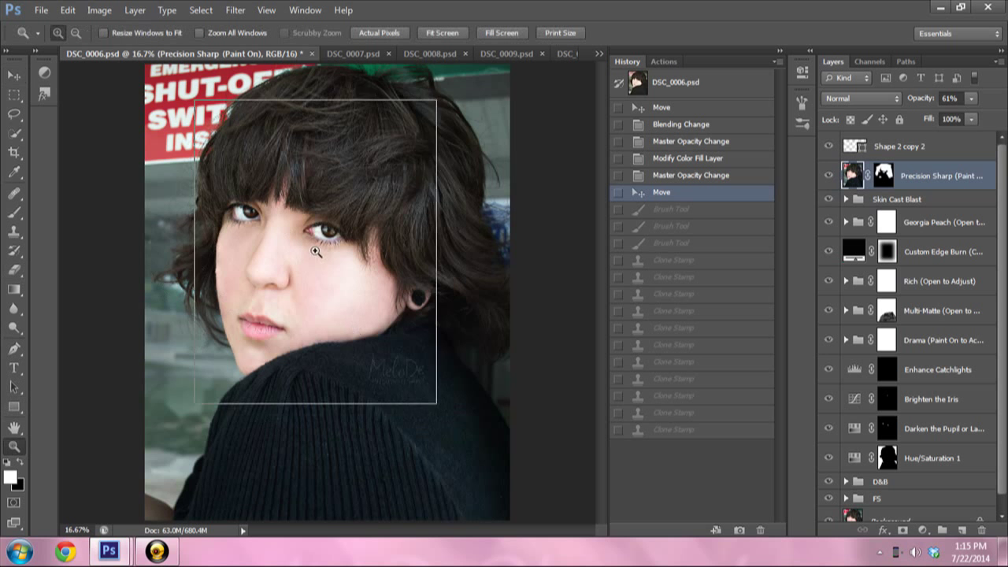
pyautogui.click(315, 252)
pyautogui.click(320, 336)
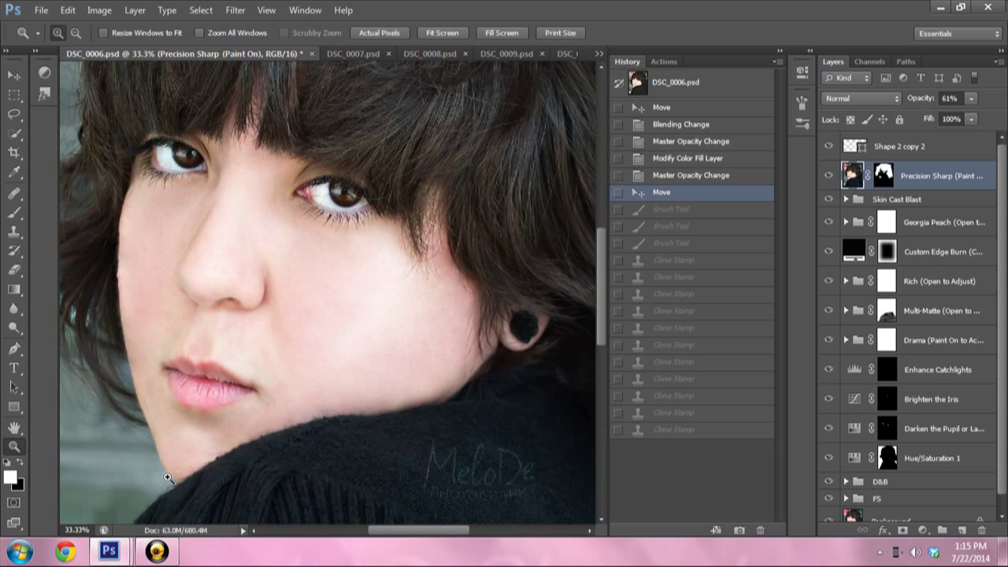
# - Set the view zoom to 12.5% to see the whole portrait
pyautogui.click(87, 529)
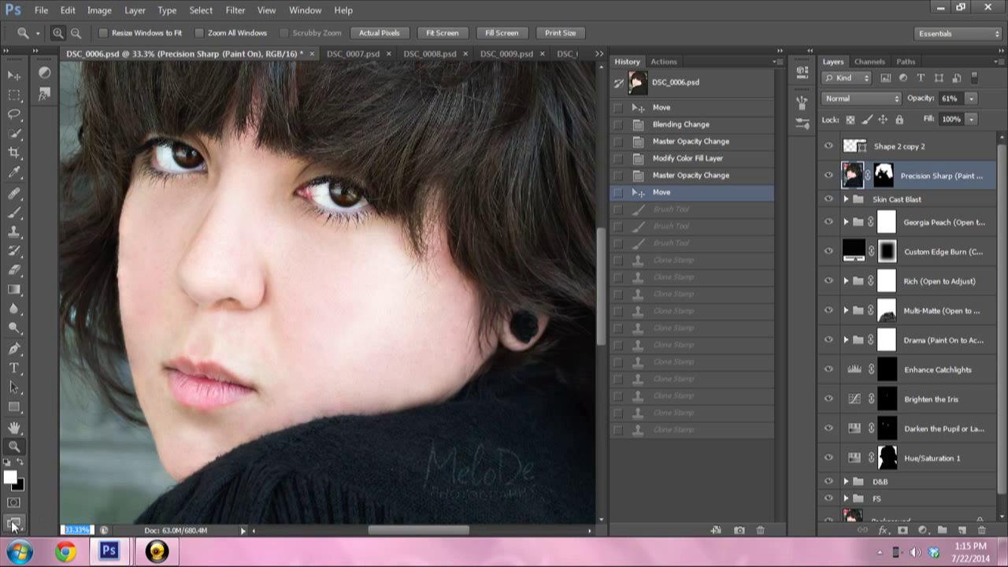
pyautogui.write('12.5')
pyautogui.press('Return')
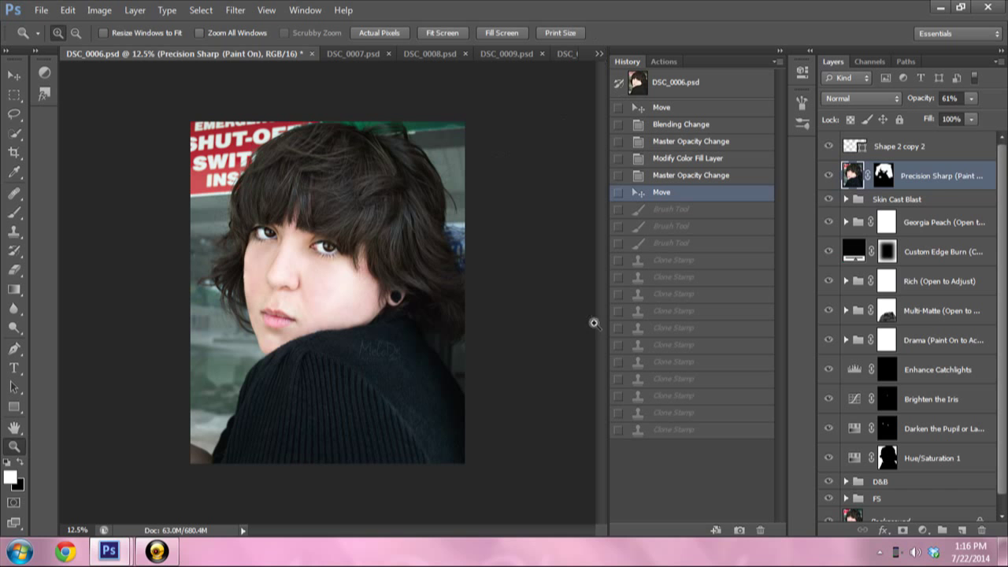
pyautogui.scroll(-1, 888, 410)
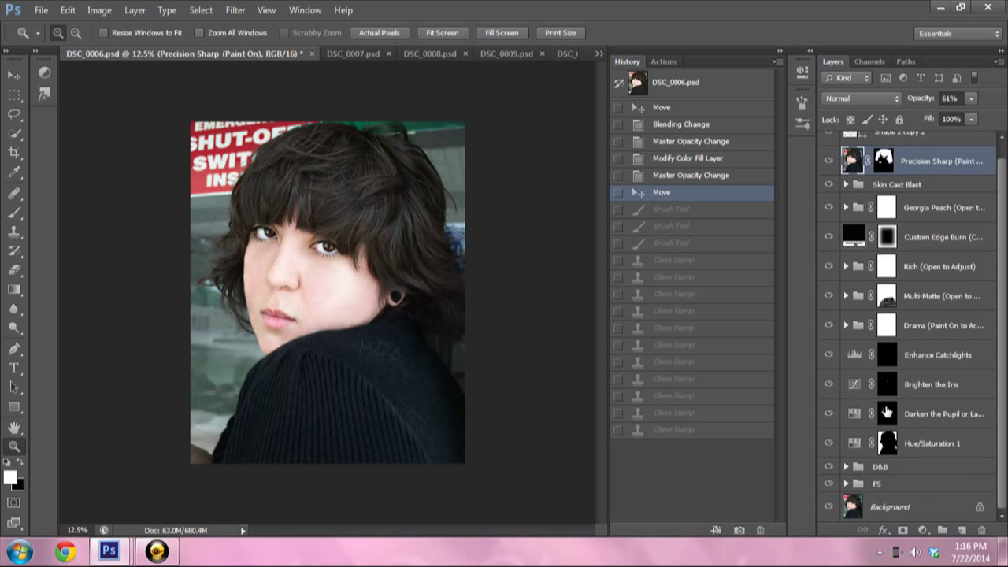
pyautogui.scroll(1, 888, 411)
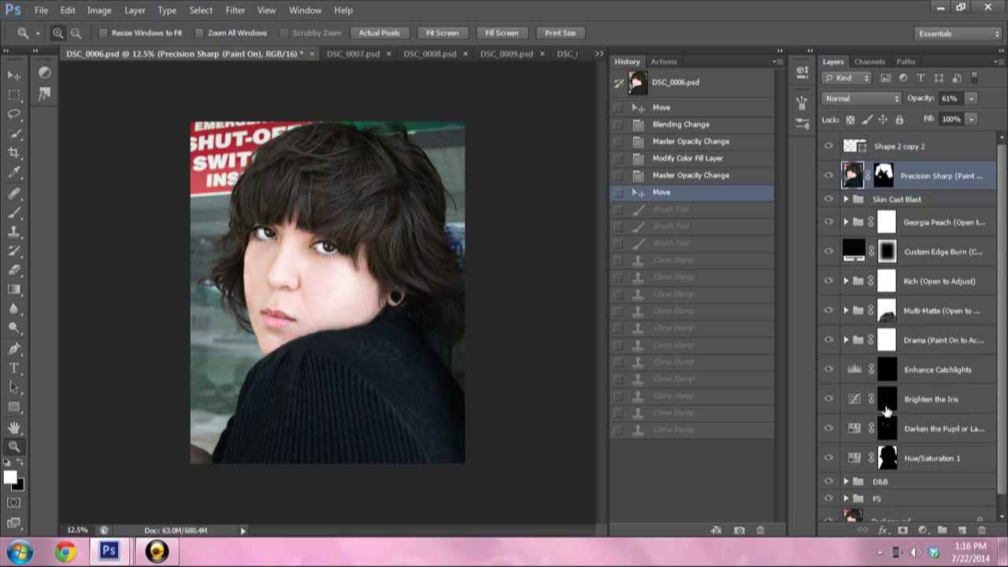
# - Show the overflow list of all open documents from the tab bar
pyautogui.click(600, 54)
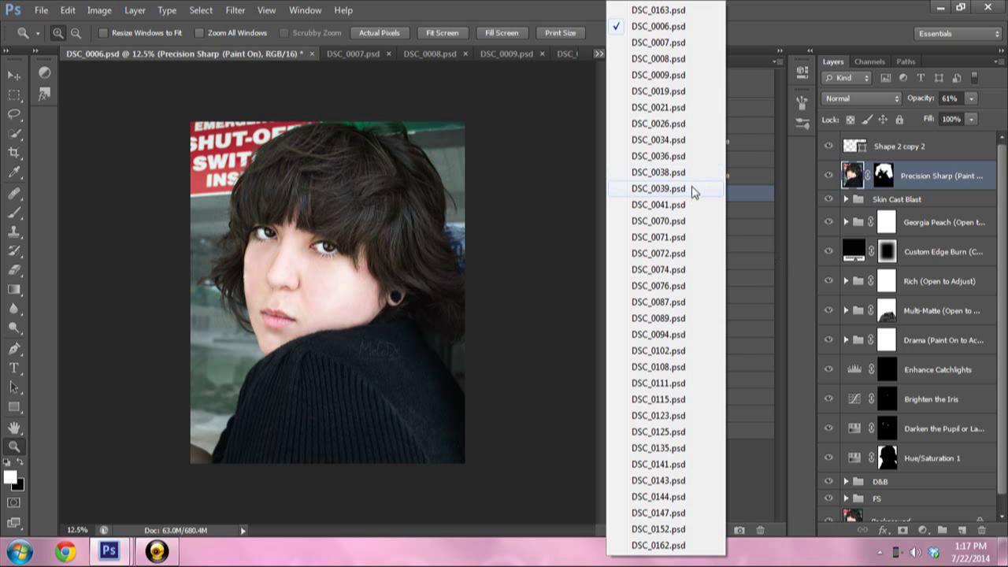
# - Switch to DSC_0039.psd and zoom in closely on the face
pyautogui.click(688, 190)
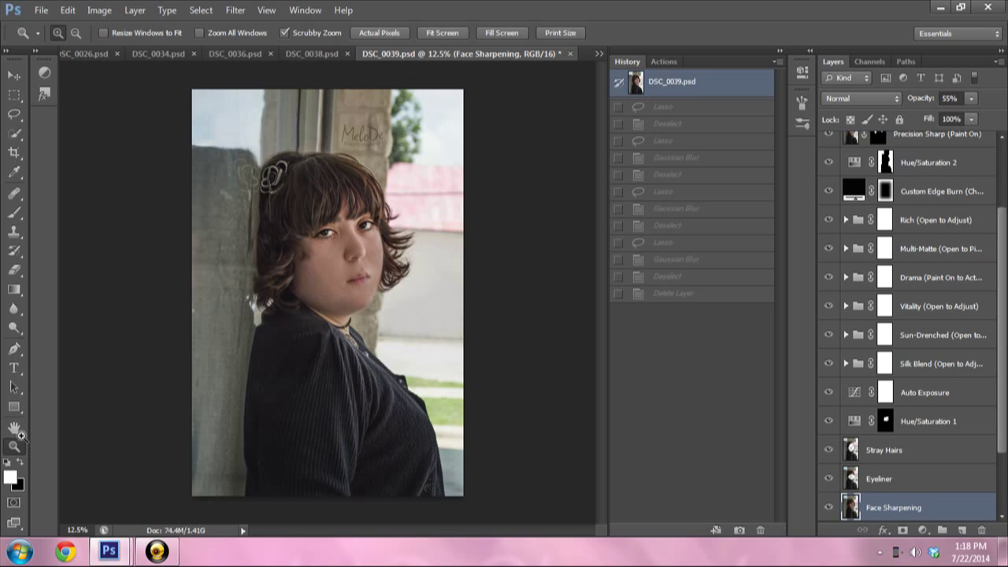
pyautogui.click(385, 235)
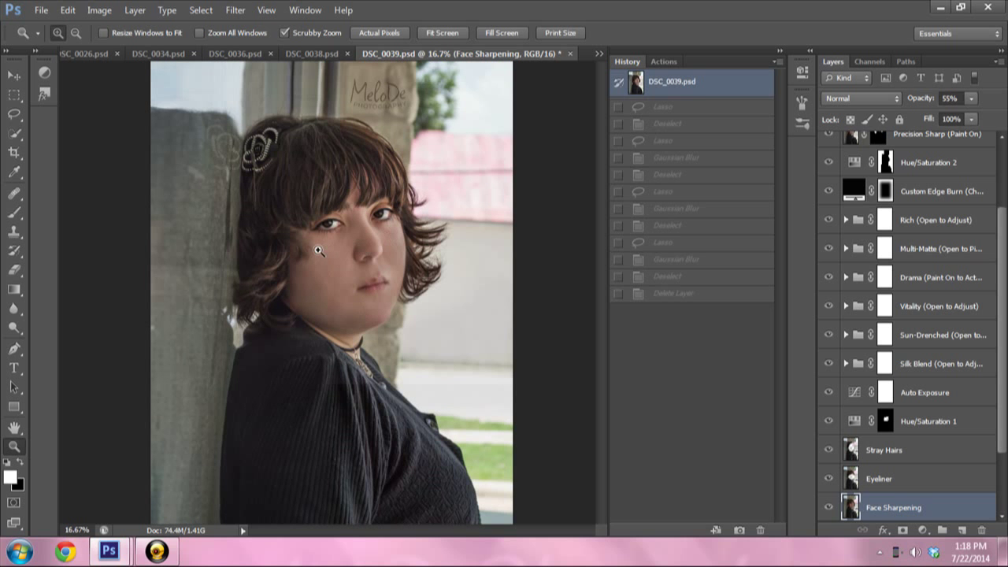
pyautogui.click(400, 258)
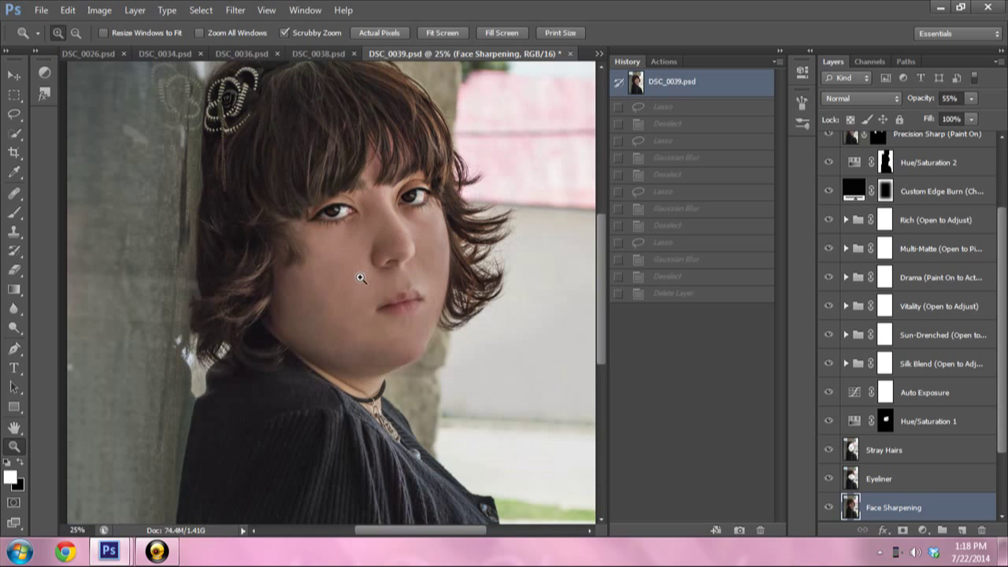
pyautogui.click(360, 277)
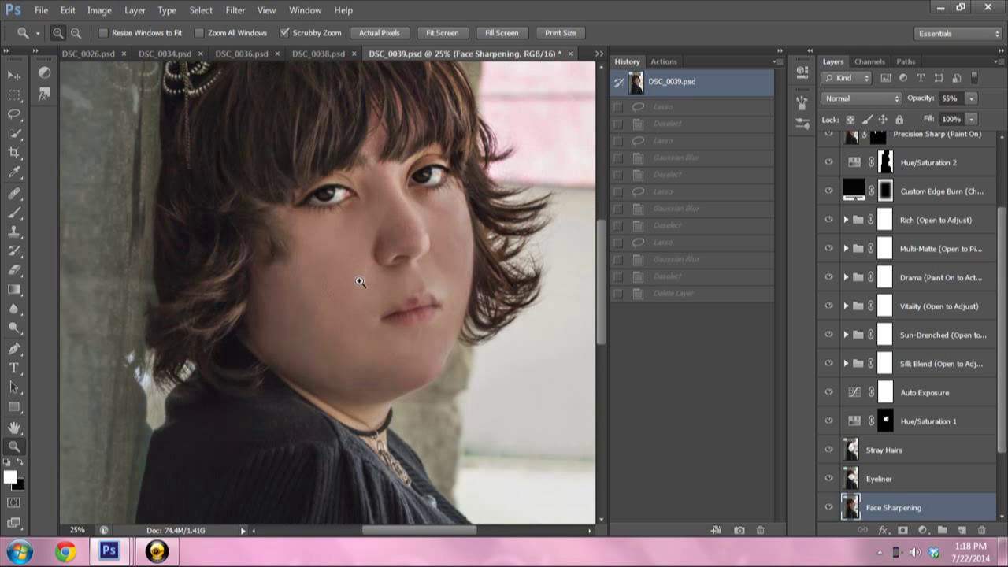
pyautogui.press('v')
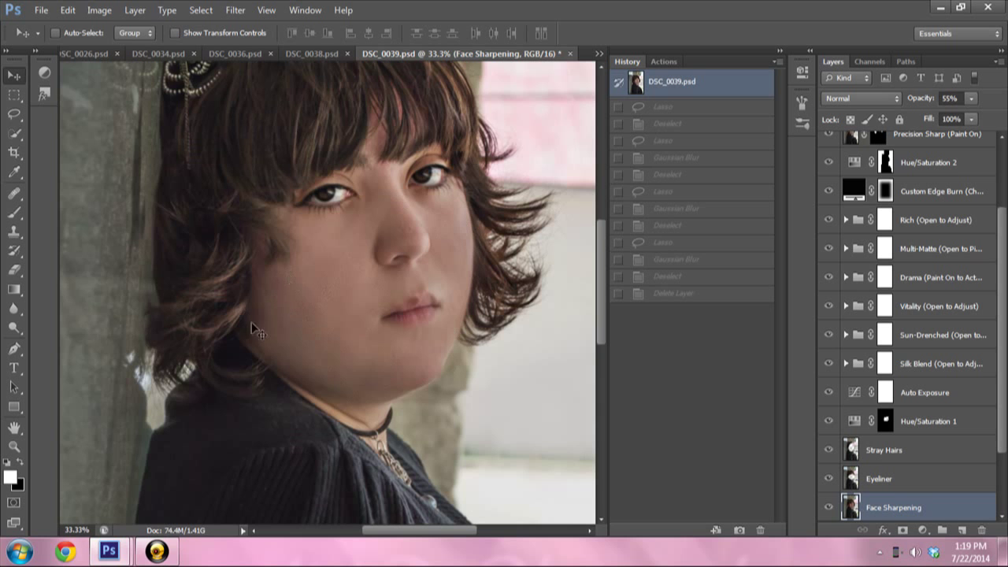
# - Drag-zoom onto a face area, then select the status-bar zoom value
pyautogui.press('z')
pyautogui.moveTo(333, 292); pyautogui.dragTo(358, 338)
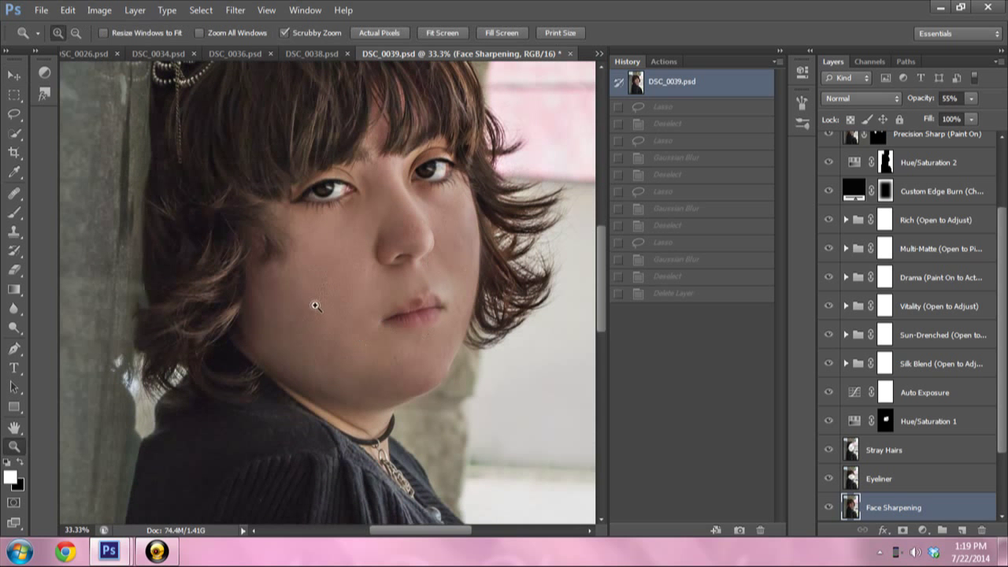
pyautogui.press('v')
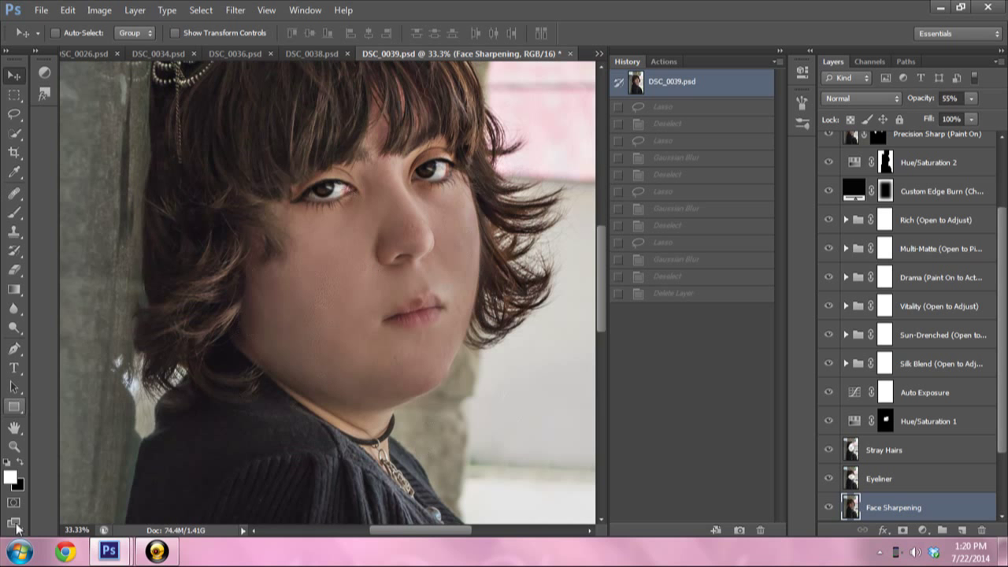
pyautogui.click(79, 530)
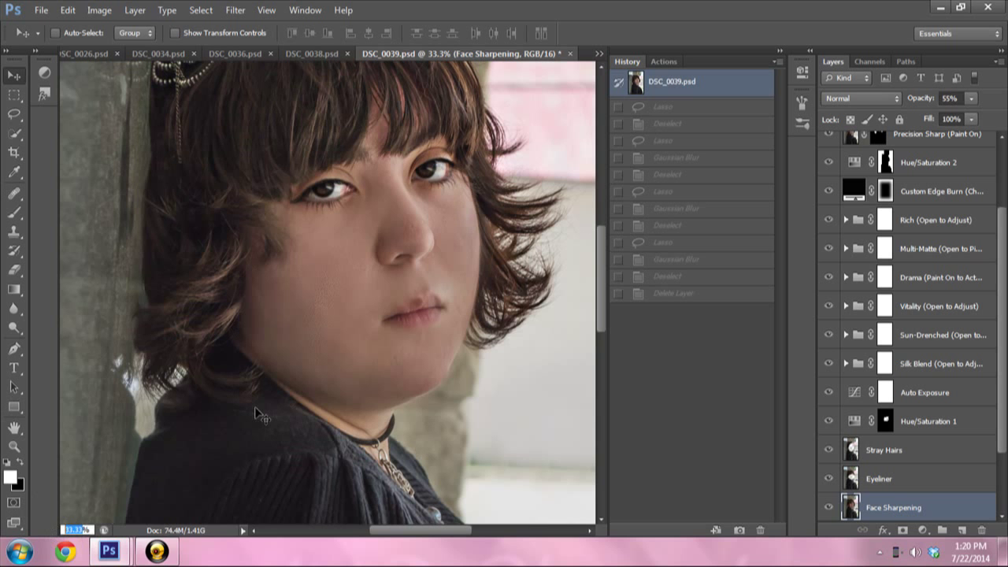
# - Set the zoom to 12.5% to show the whole photo
pyautogui.write('12.5')
pyautogui.press('Return')
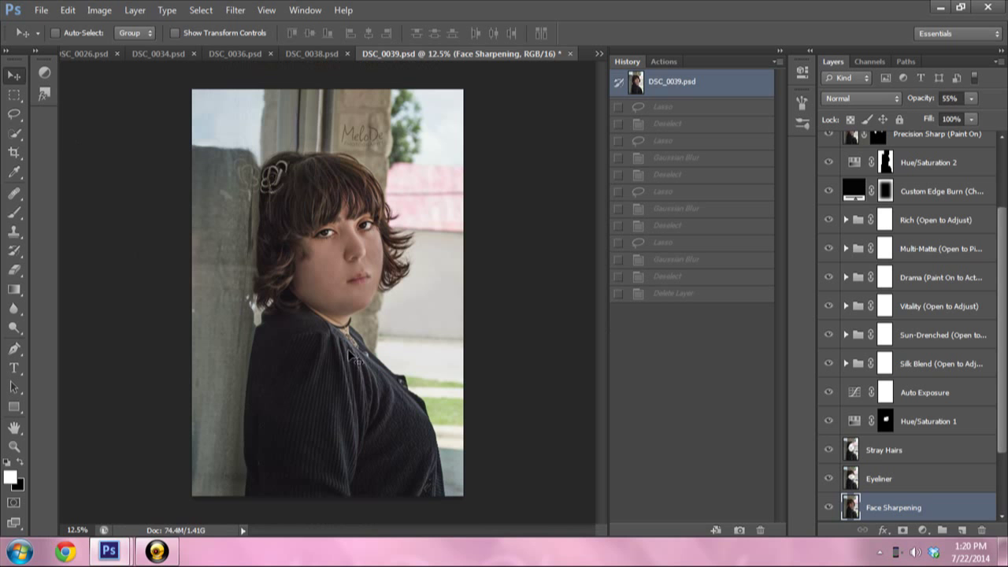
pyautogui.scroll(2, 885, 321)
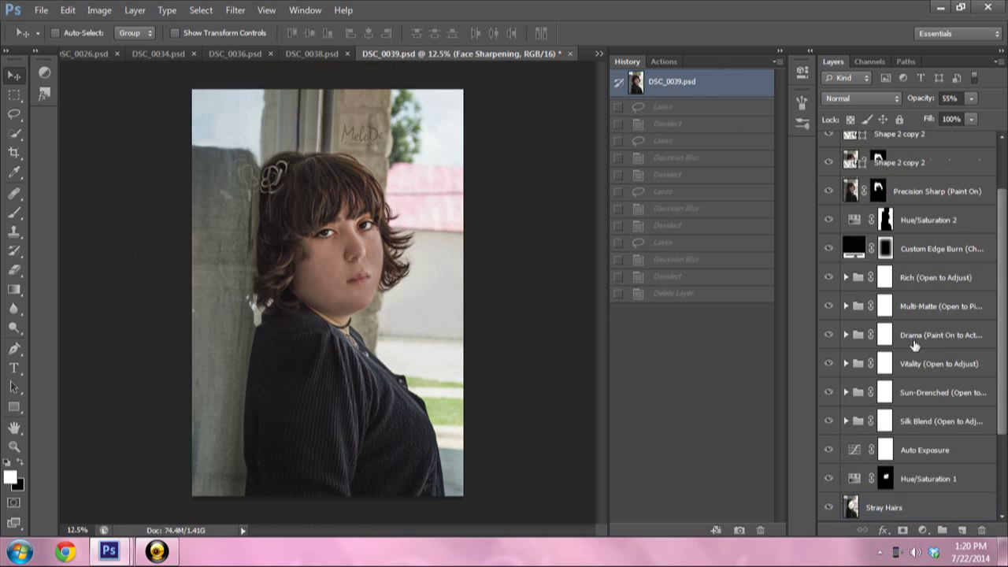
pyautogui.scroll(1, 886, 322)
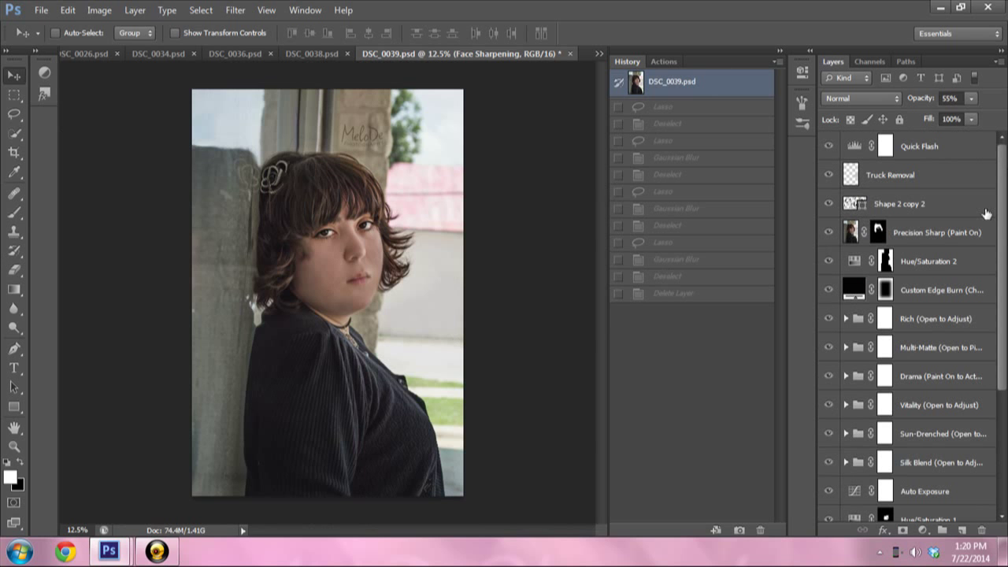
# - Select the top layers from Quick Flash down to Shape 2 copy 2
pyautogui.hotkey('alt', 'shift', 's')
pyautogui.hotkey('alt', '.')
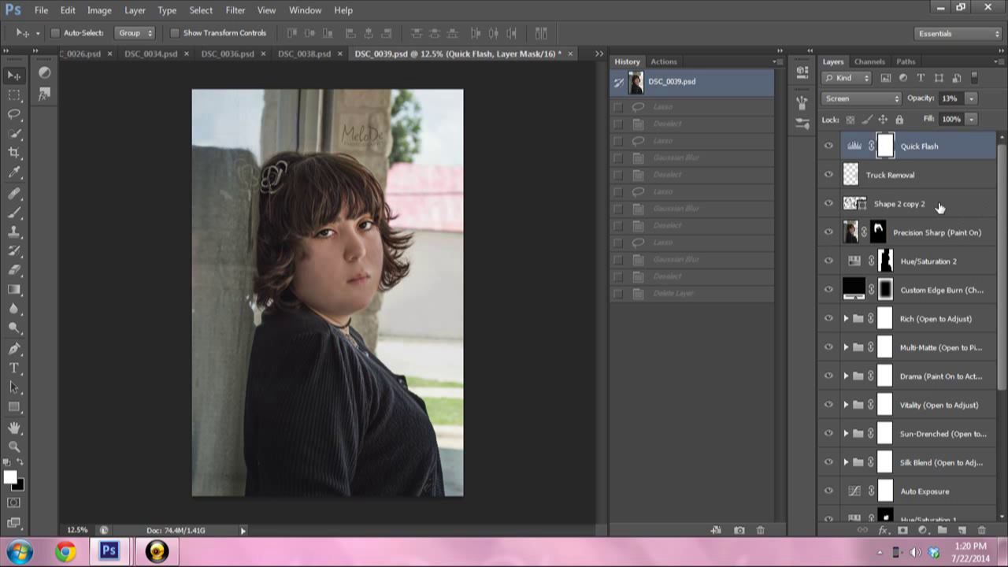
pyautogui.hotkey('alt', '[')
pyautogui.scroll(-3, 951, 386)
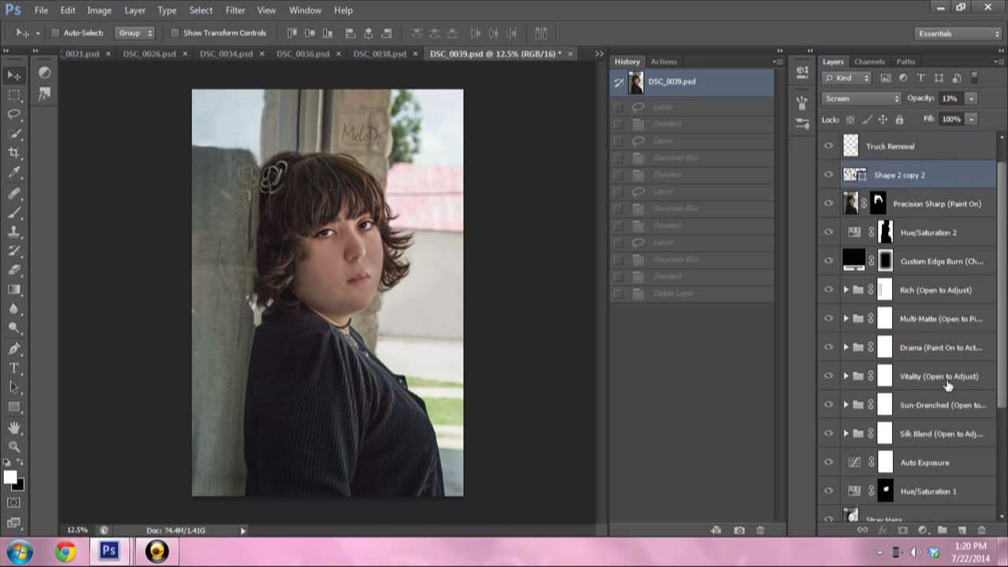
pyautogui.scroll(-2, 952, 478)
pyautogui.scroll(-2, 927, 472)
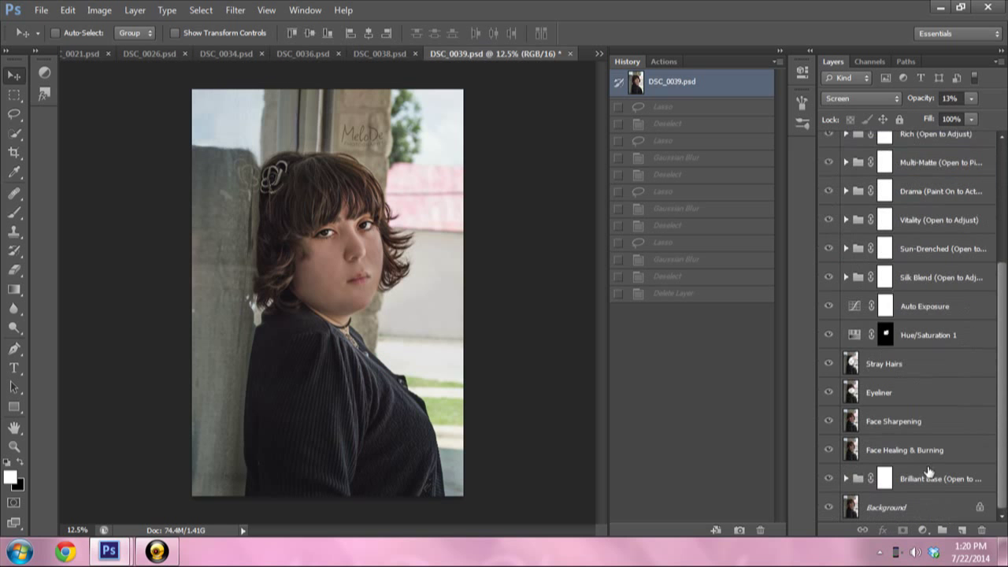
# - Extend the selection down to the Brilliant Base group and delete all selected layers
pyautogui.keyDown('shift'); pyautogui.click(953, 345); pyautogui.keyUp('shift')
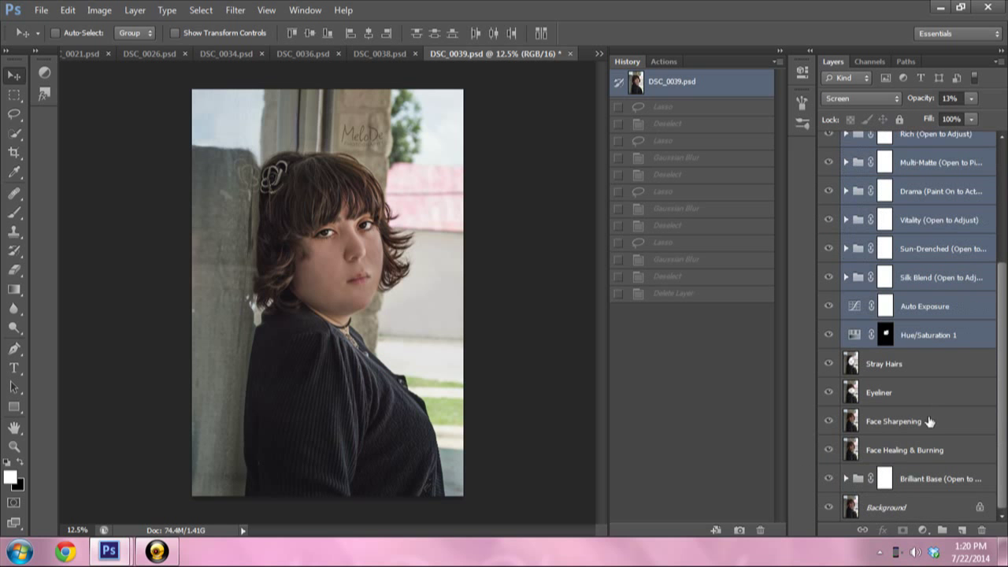
pyautogui.keyDown('ctrl'); pyautogui.click(930, 425); pyautogui.keyUp('ctrl')
pyautogui.keyDown('ctrl'); pyautogui.click(938, 452); pyautogui.keyUp('ctrl')
pyautogui.keyDown('ctrl'); pyautogui.click(939, 482); pyautogui.keyUp('ctrl')
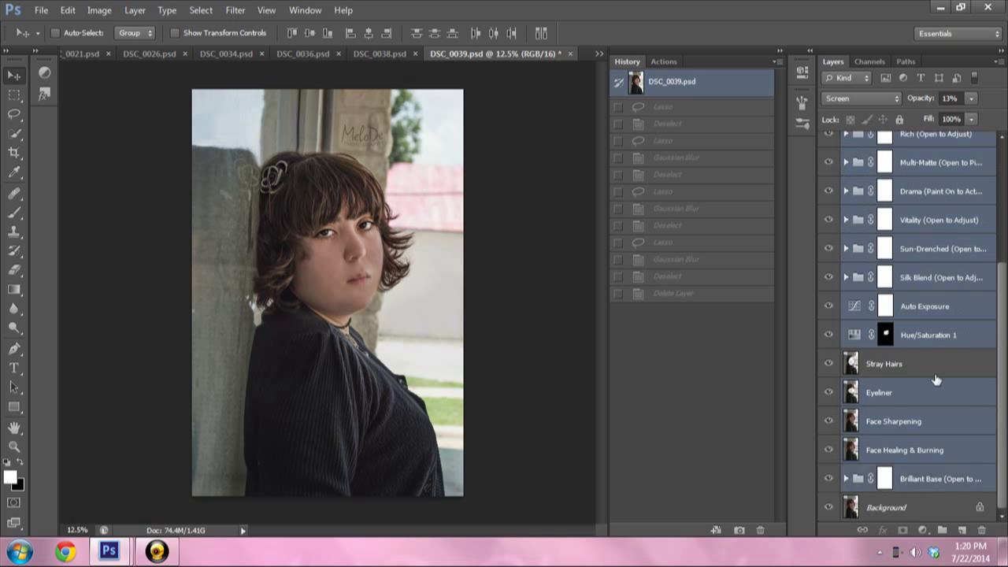
pyautogui.scroll(5, 935, 378)
pyautogui.scroll(-1, 936, 378)
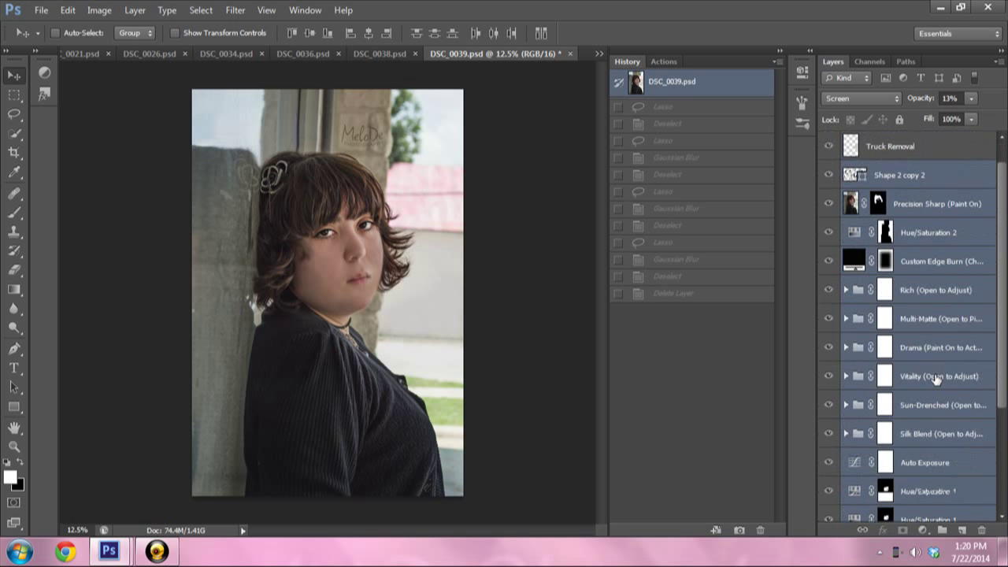
pyautogui.scroll(-2, 936, 378)
pyautogui.scroll(-2, 935, 378)
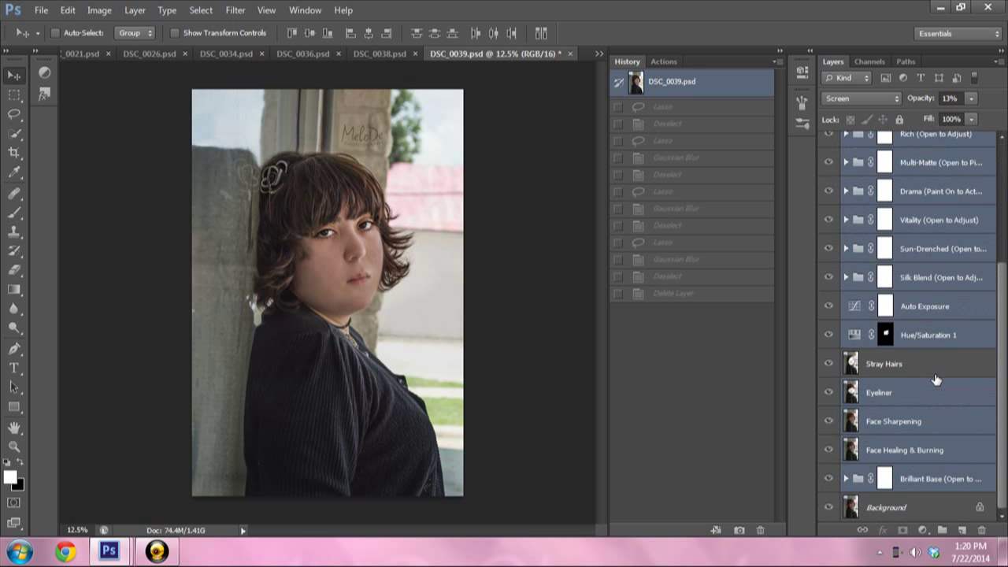
pyautogui.press('Delete')
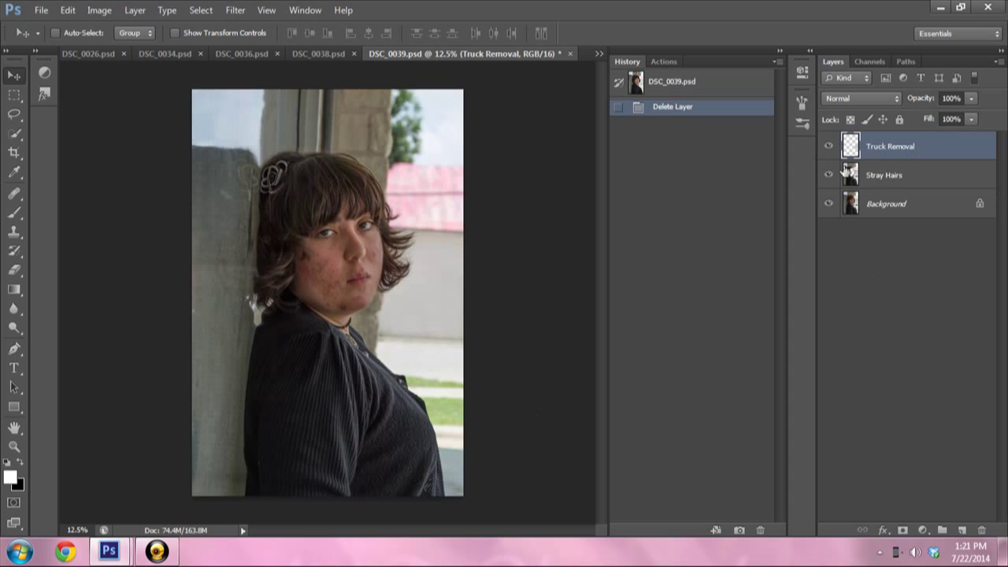
# - Toggle Truck Removal and Stray Hairs visibility to compare, then make Stray Hairs active
pyautogui.click(829, 146)
pyautogui.click(829, 175)
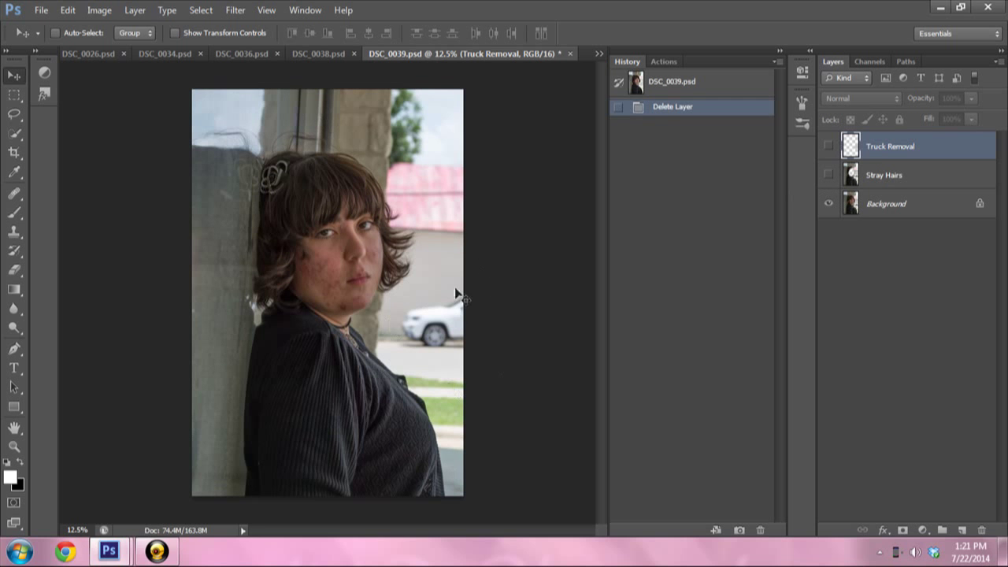
pyautogui.click(827, 175)
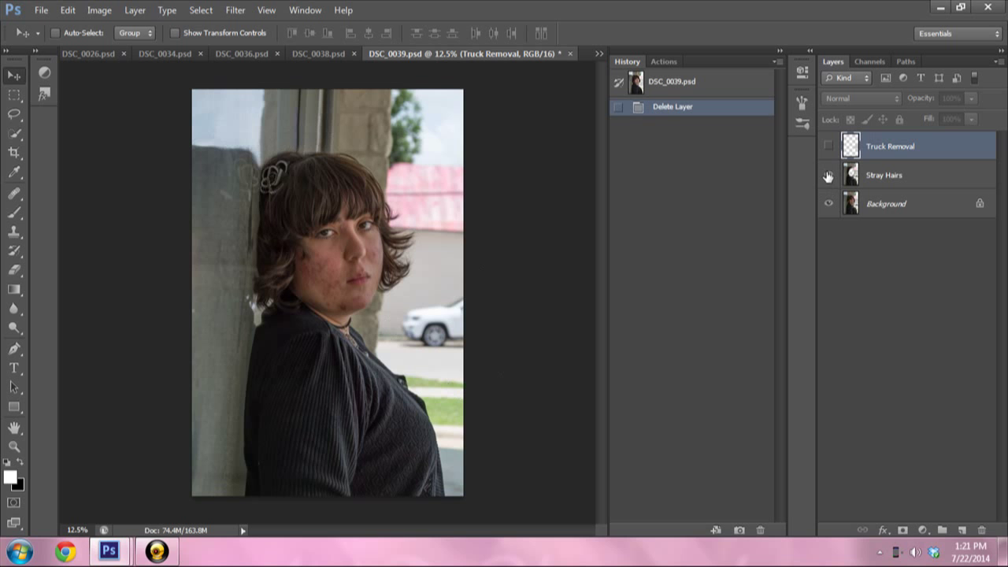
pyautogui.click(829, 147)
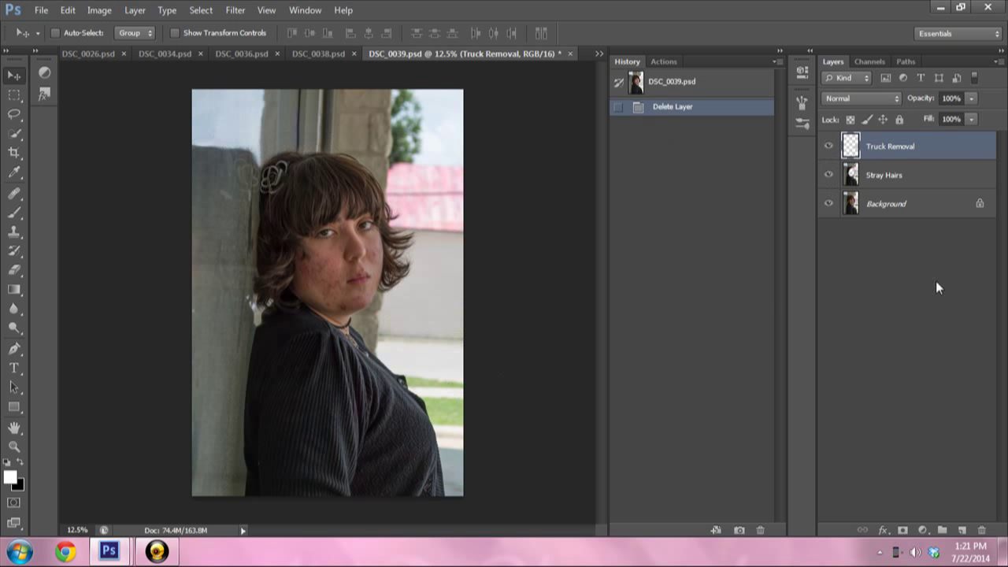
pyautogui.click(925, 175)
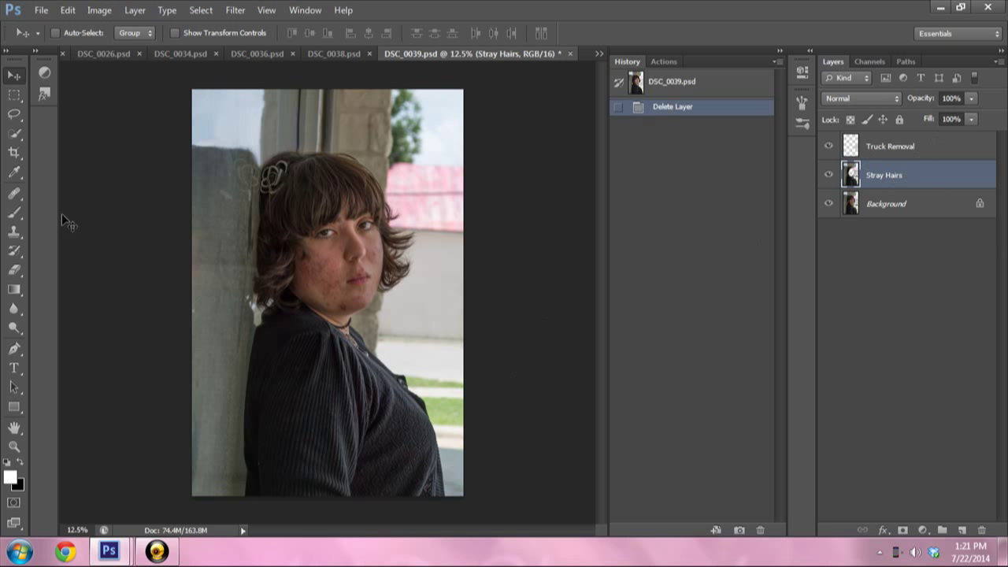
# - Pick the Clone Stamp tool at brush size 100 and click on the photo
pyautogui.click(14, 213)
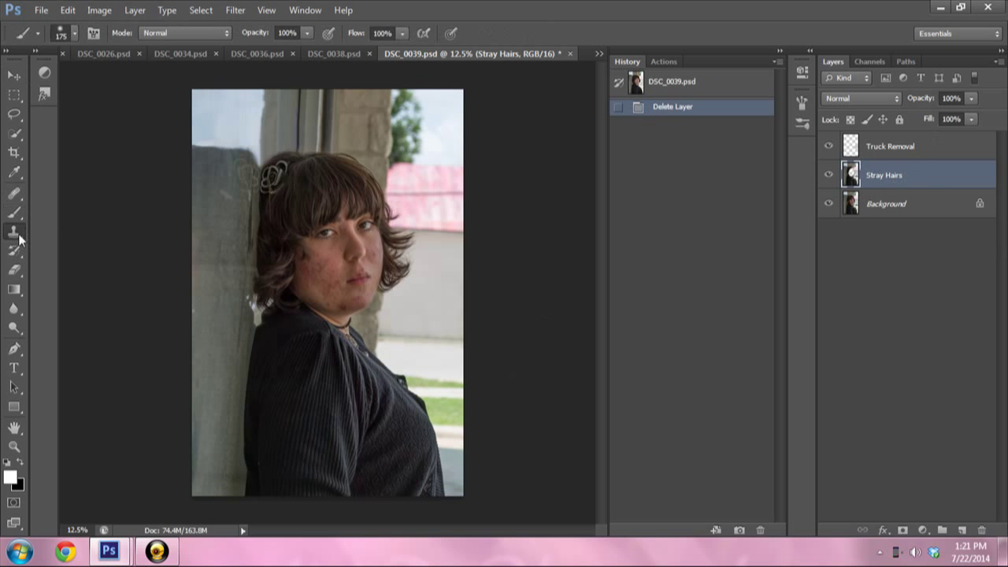
pyautogui.click(16, 233)
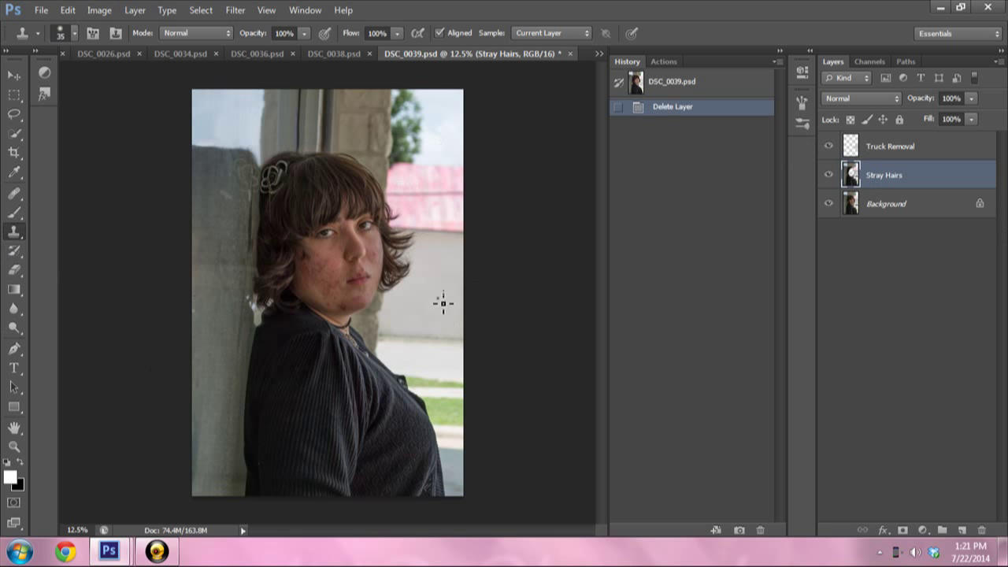
pyautogui.press(']')
pyautogui.press(']')
pyautogui.press(']')
pyautogui.press(']')
pyautogui.keyDown('alt'); pyautogui.click(448, 258); pyautogui.keyUp('alt')
# - Return to the Brush tool and sample a foreground colour from the photo
pyautogui.click(14, 212)
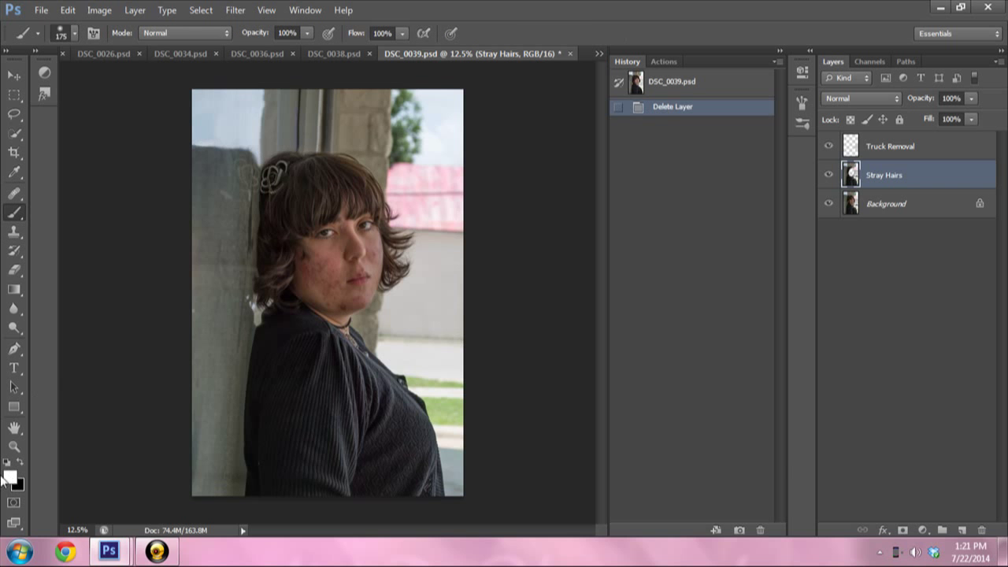
pyautogui.click(9, 477)
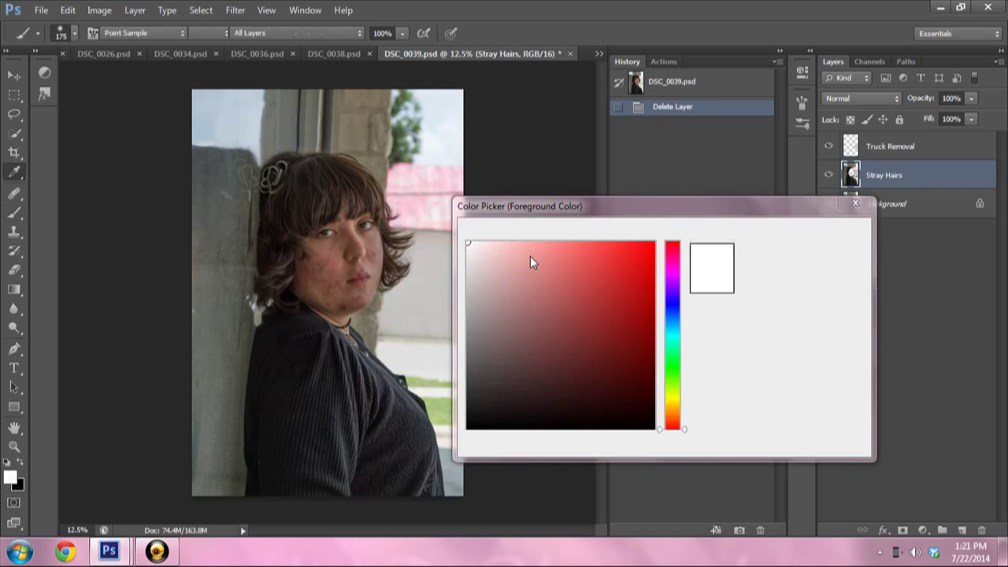
pyautogui.click(396, 299)
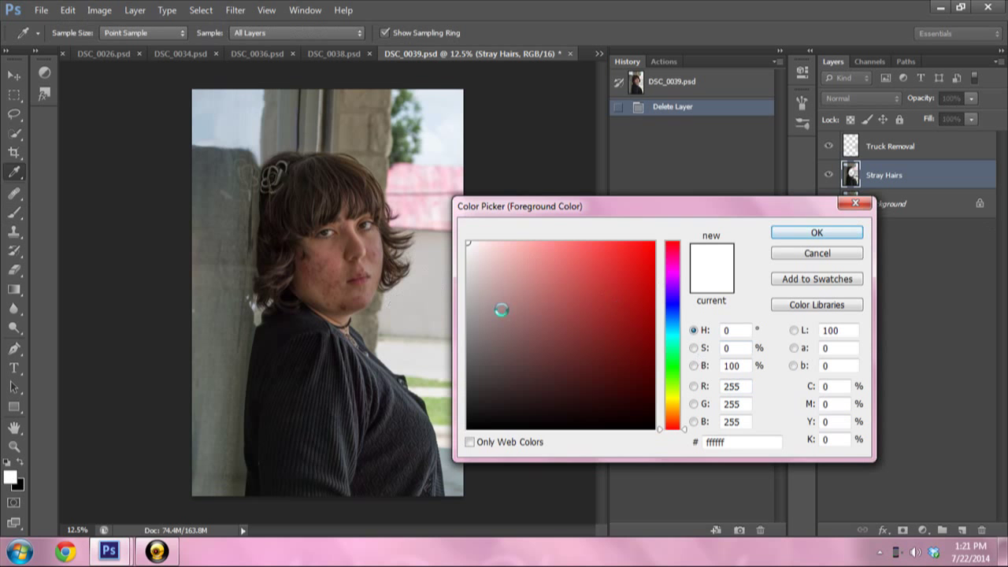
pyautogui.click(811, 256)
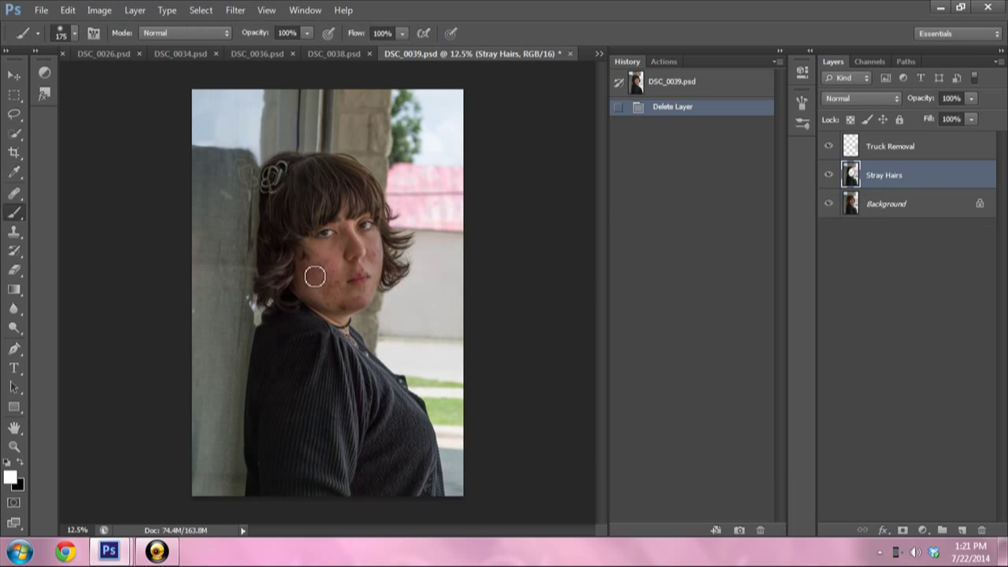
# - Flick Truck Removal and Stray Hairs off and on to compare, then make Background active
pyautogui.click(828, 148)
pyautogui.click(828, 146)
pyautogui.click(828, 177)
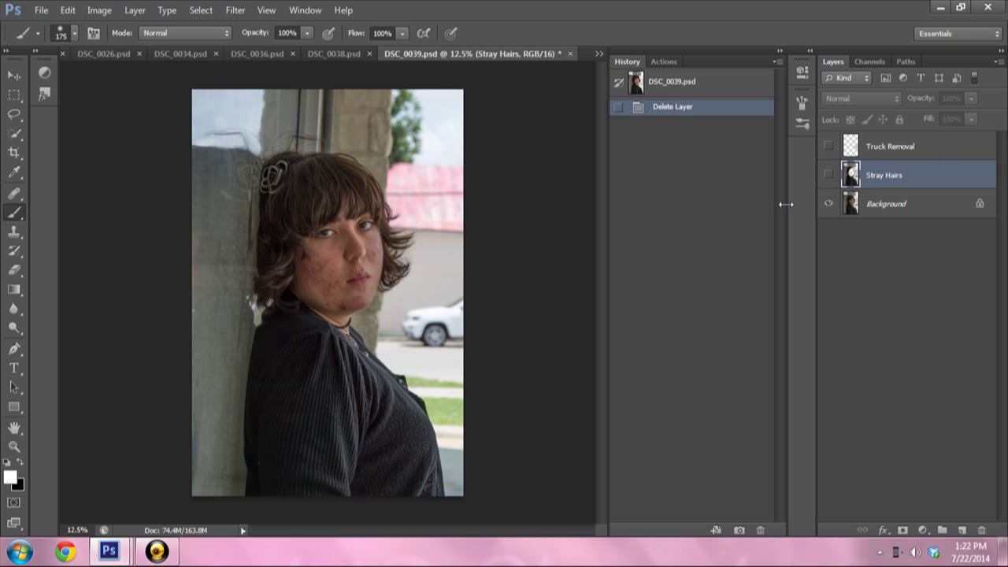
pyautogui.moveTo(828, 146); pyautogui.dragTo(829, 175)
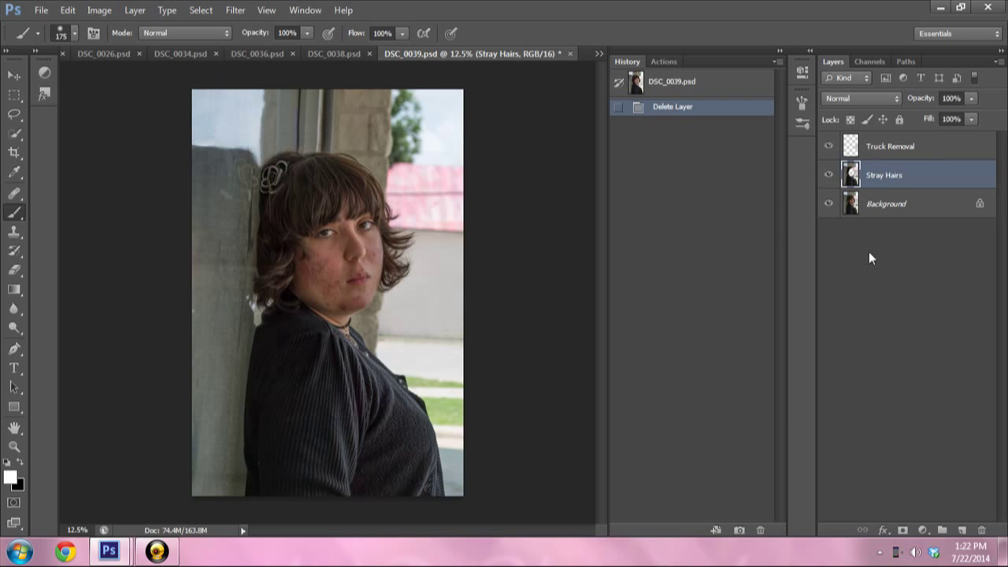
pyautogui.click(908, 213)
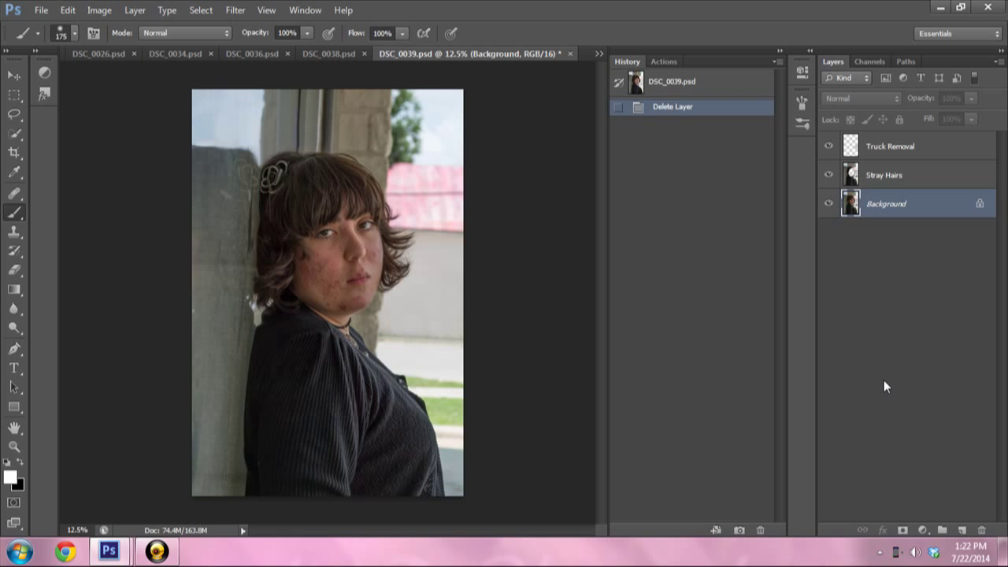
# - Duplicate the Background twice and name the copies Color and Texture
pyautogui.hotkey('ctrl', 'j')
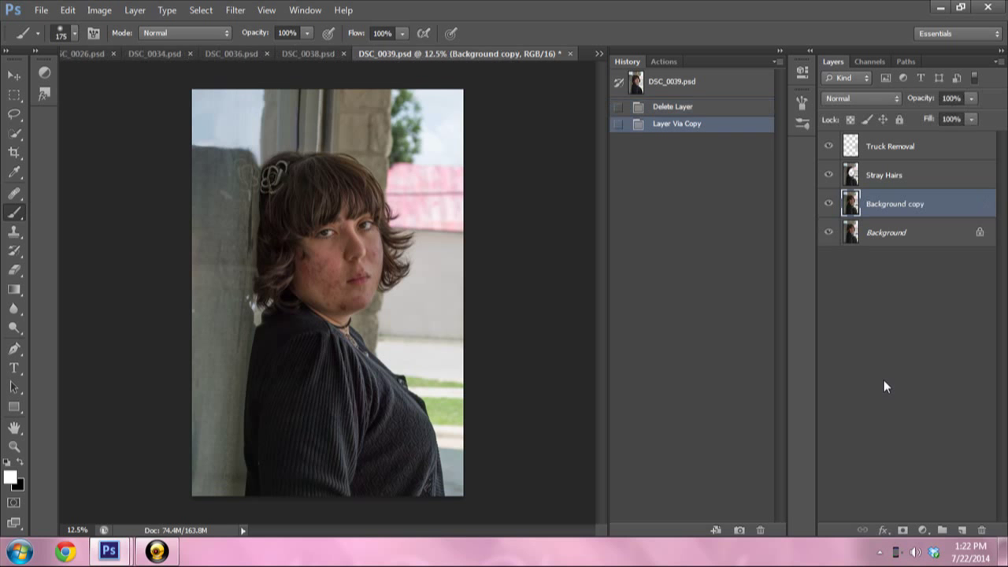
pyautogui.hotkey('ctrl', 'j')
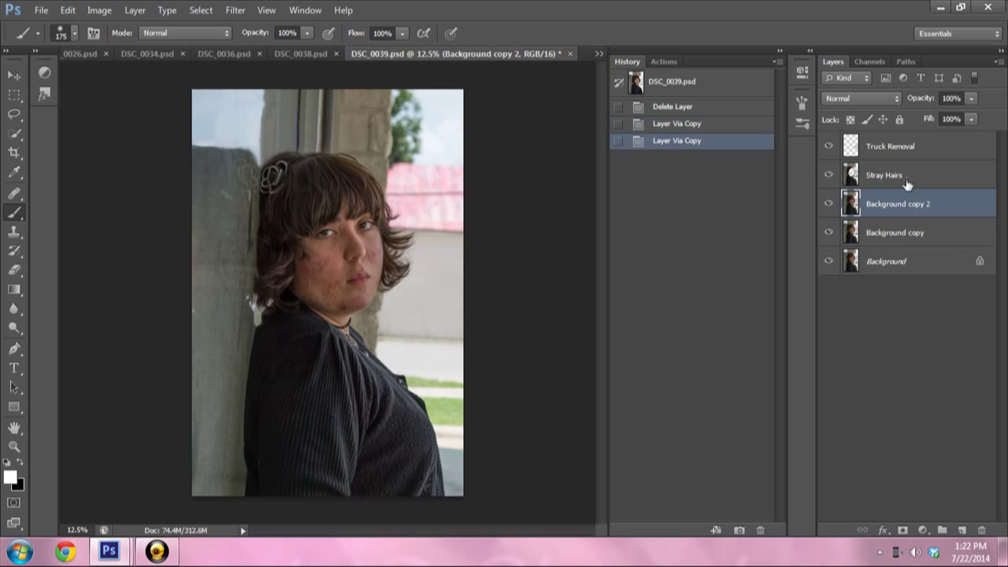
pyautogui.doubleClick(877, 234)
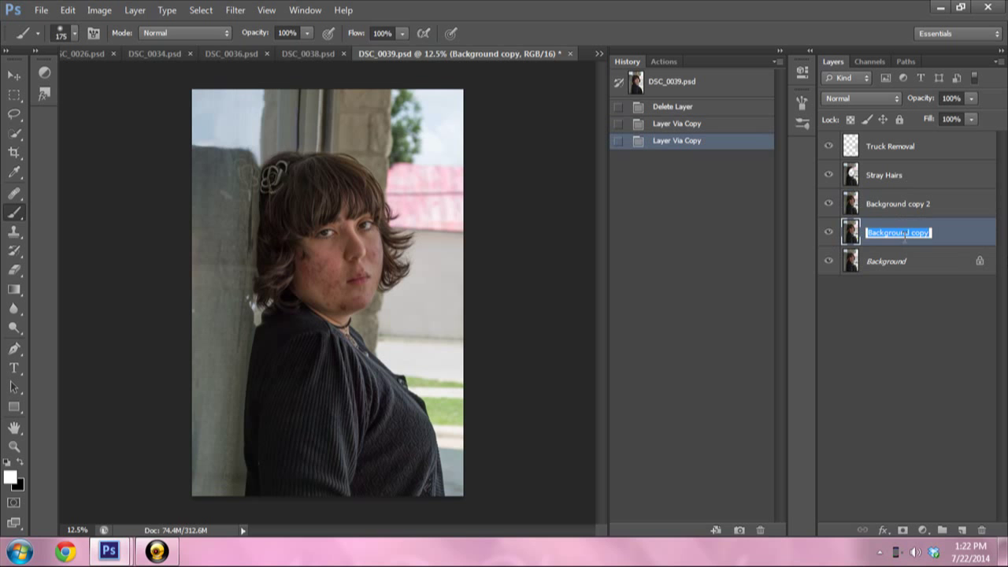
pyautogui.write('Color')
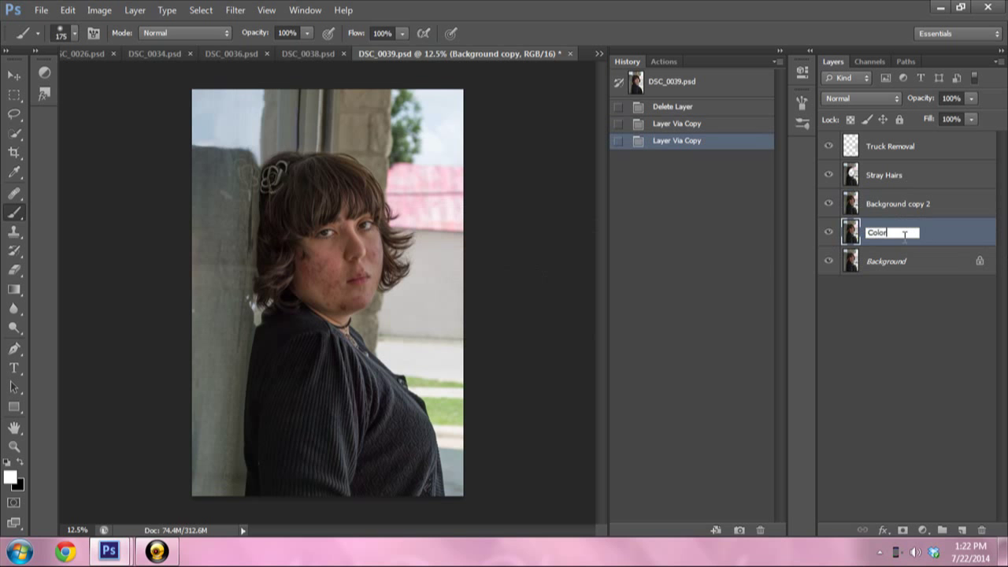
pyautogui.press('Return')
pyautogui.doubleClick(913, 206)
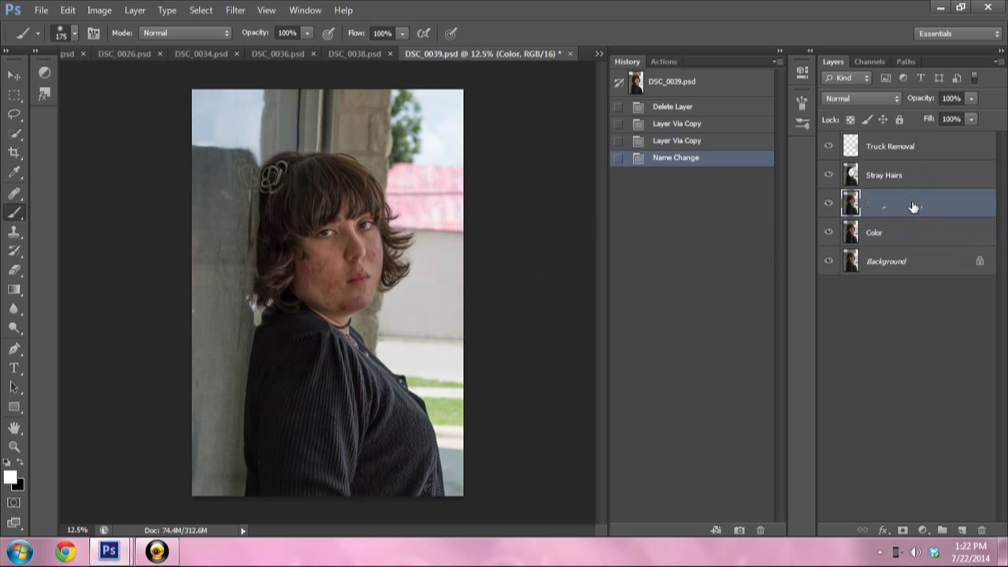
pyautogui.write('Texture')
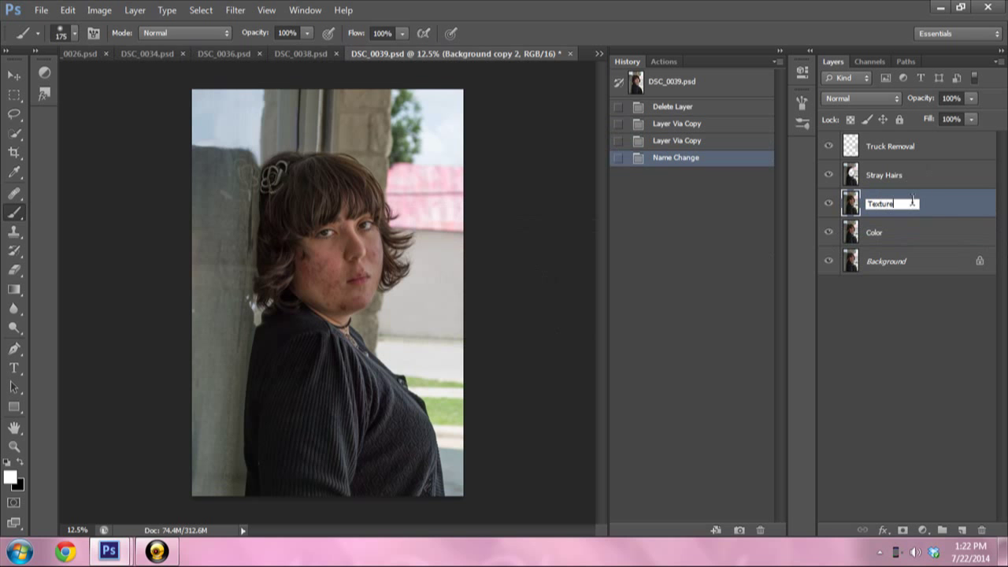
pyautogui.press('Return')
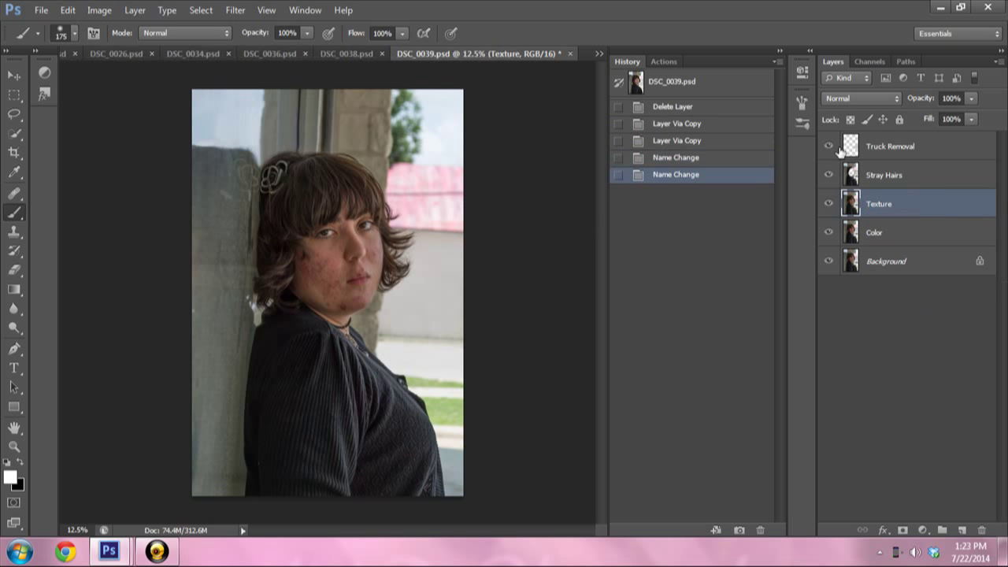
# - Hide Stray Hairs and Truck Removal and make Color the active layer
pyautogui.click(828, 175)
pyautogui.click(822, 261)
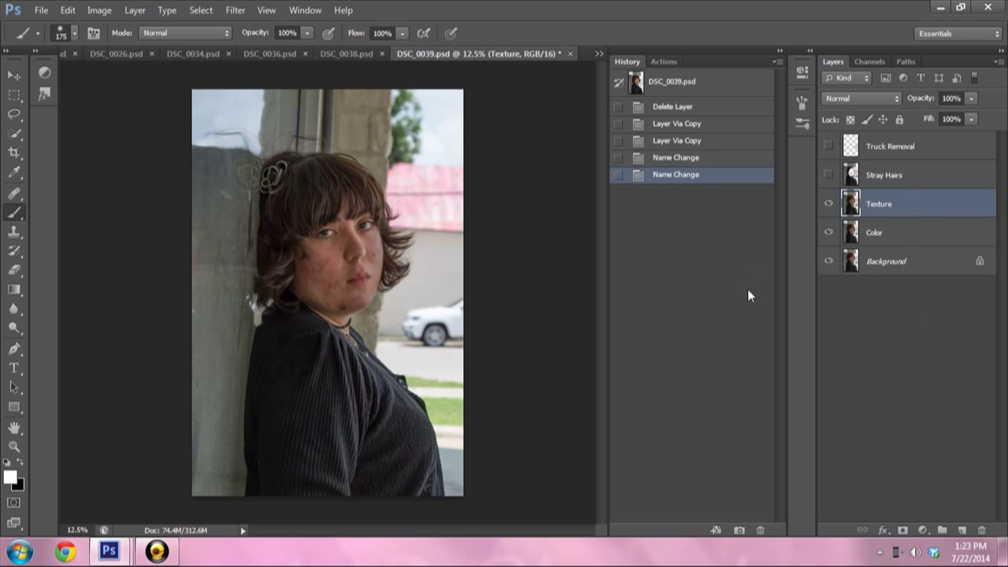
pyautogui.click(902, 242)
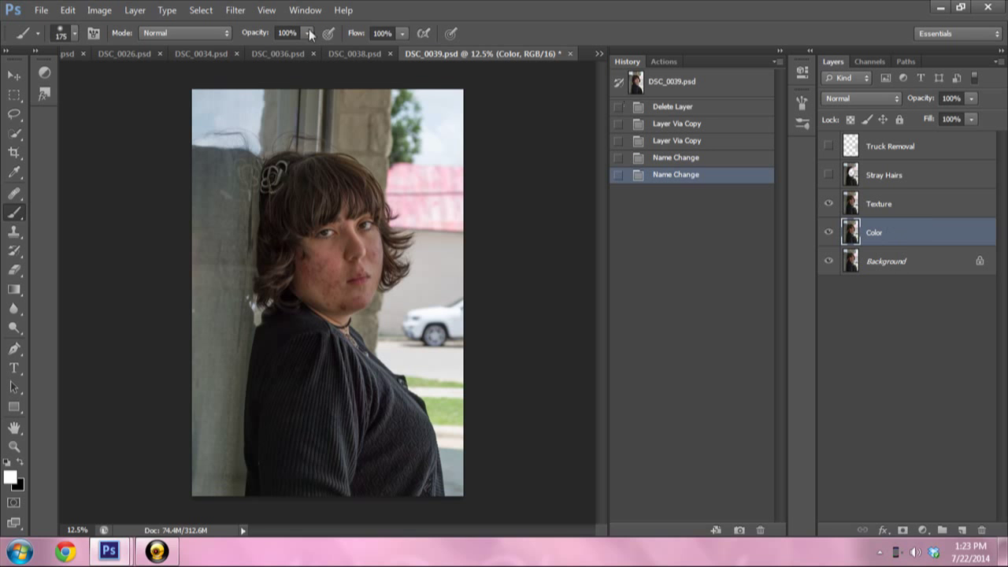
pyautogui.click(234, 10)
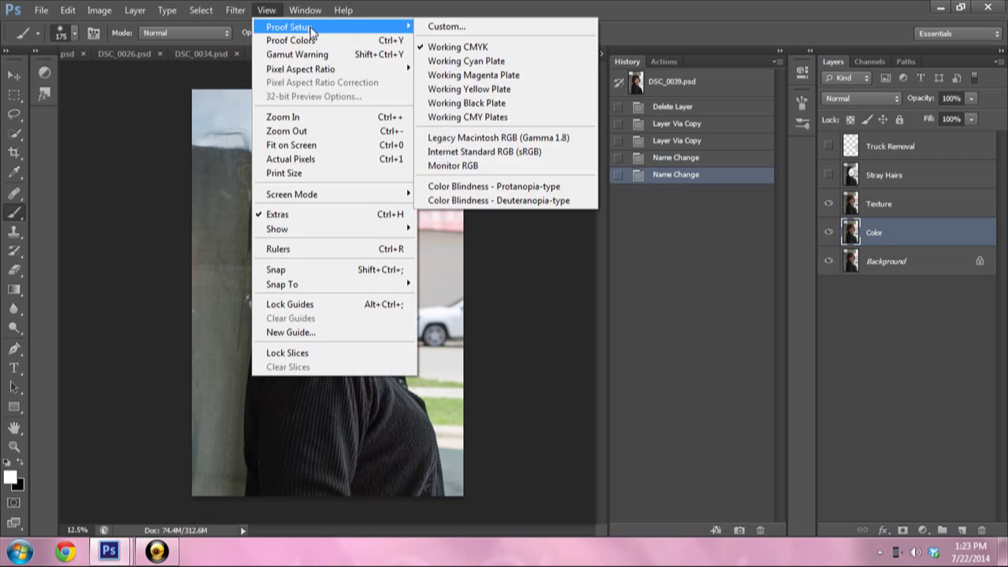
pyautogui.moveTo(315, 158)
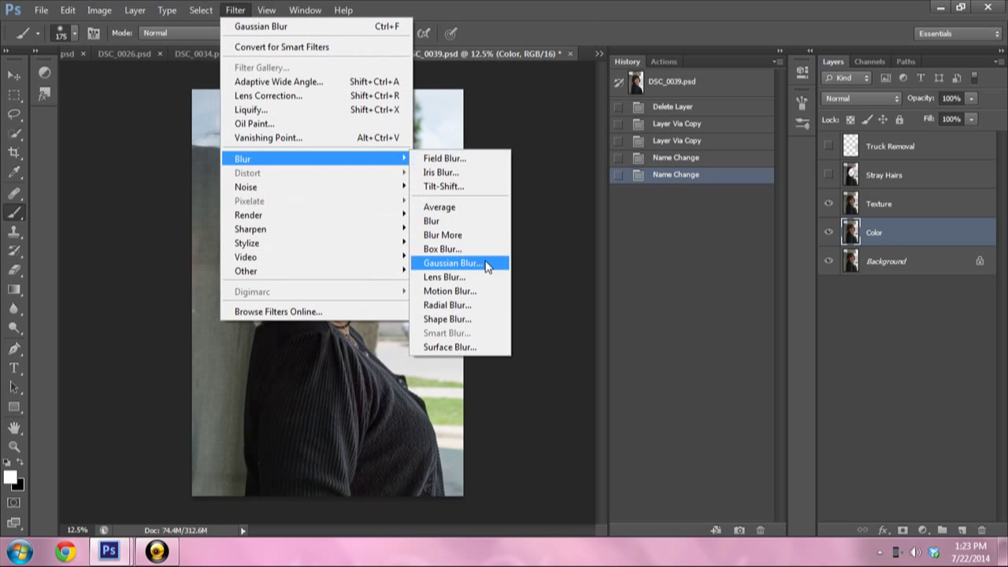
# - Open Gaussian Blur and pan the zoomed-out preview across the face
pyautogui.click(425, 267)
pyautogui.click(500, 263)
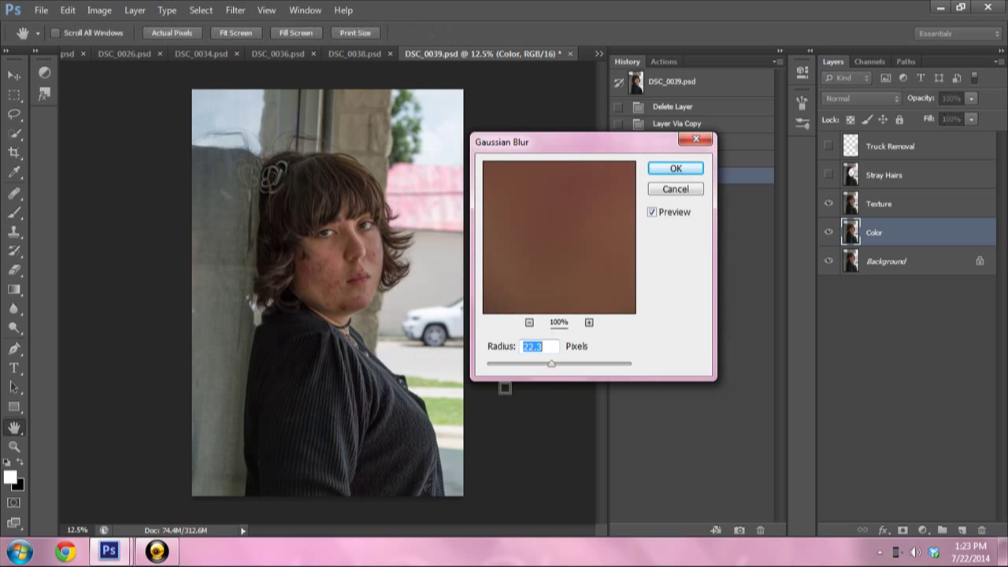
pyautogui.moveTo(552, 364); pyautogui.dragTo(543, 363)
pyautogui.click(529, 322)
pyautogui.click(529, 322)
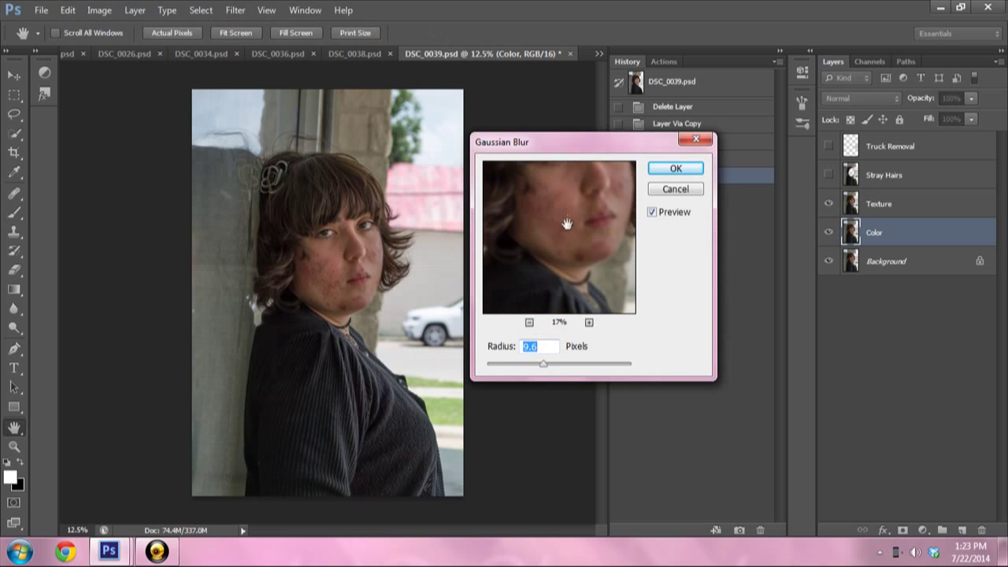
pyautogui.moveTo(562, 209); pyautogui.dragTo(553, 258)
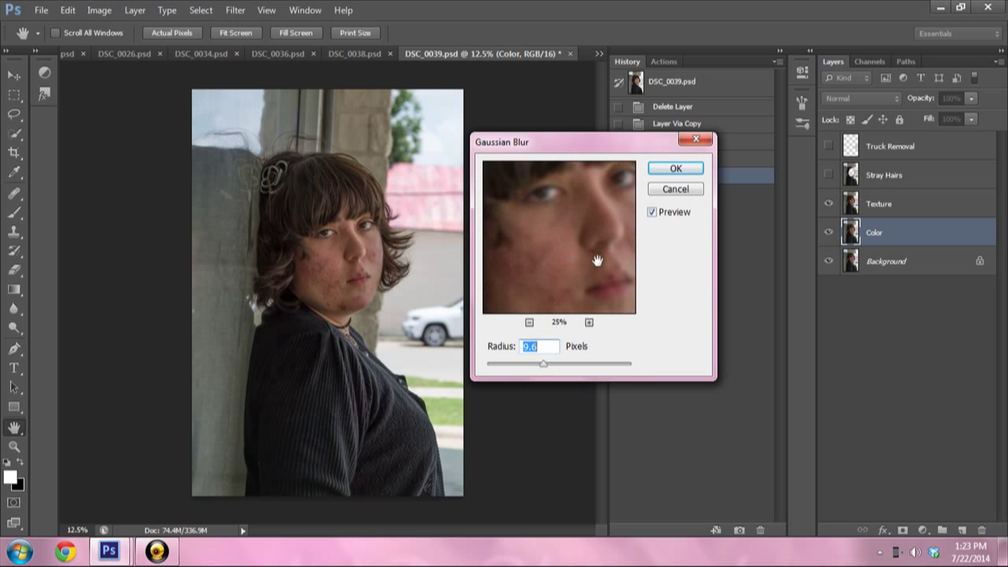
pyautogui.moveTo(583, 194)
pyautogui.mouseDown()
pyautogui.moveTo(565, 298)
pyautogui.moveTo(607, 164)
pyautogui.moveTo(583, 146)
pyautogui.mouseUp()
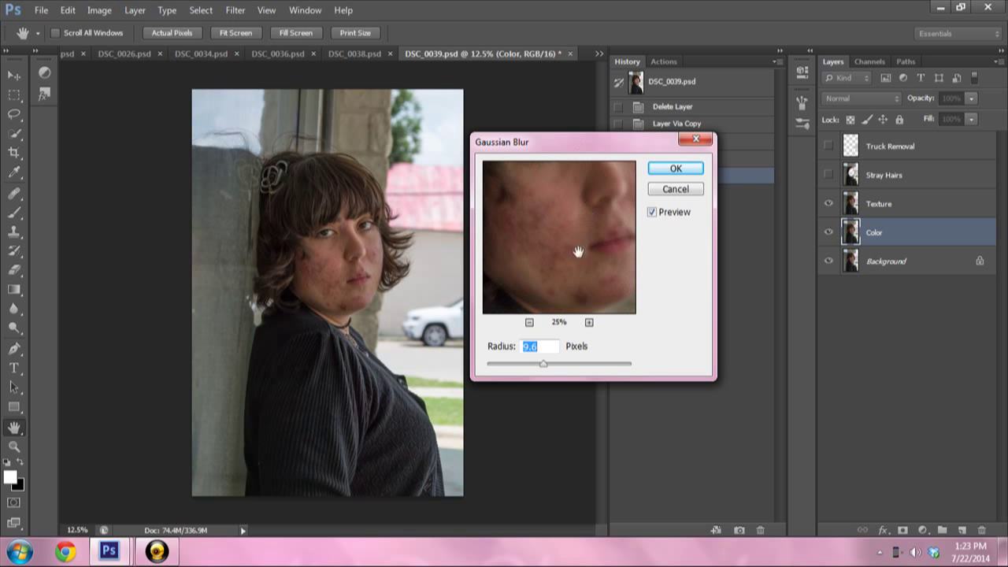
pyautogui.click(540, 367)
# - Drop the radius to 0.2 and inspect the sharp skin at up to 100% preview
pyautogui.moveTo(542, 366); pyautogui.dragTo(488, 365)
pyautogui.moveTo(551, 263)
pyautogui.mouseDown()
pyautogui.moveTo(586, 214)
pyautogui.moveTo(589, 232)
pyautogui.mouseUp()
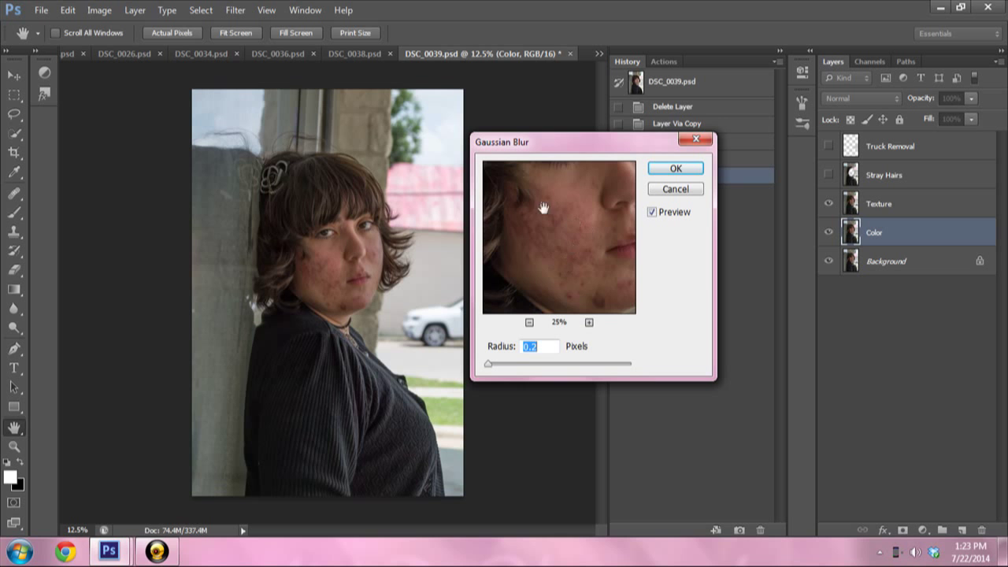
pyautogui.click(588, 323)
pyautogui.click(588, 323)
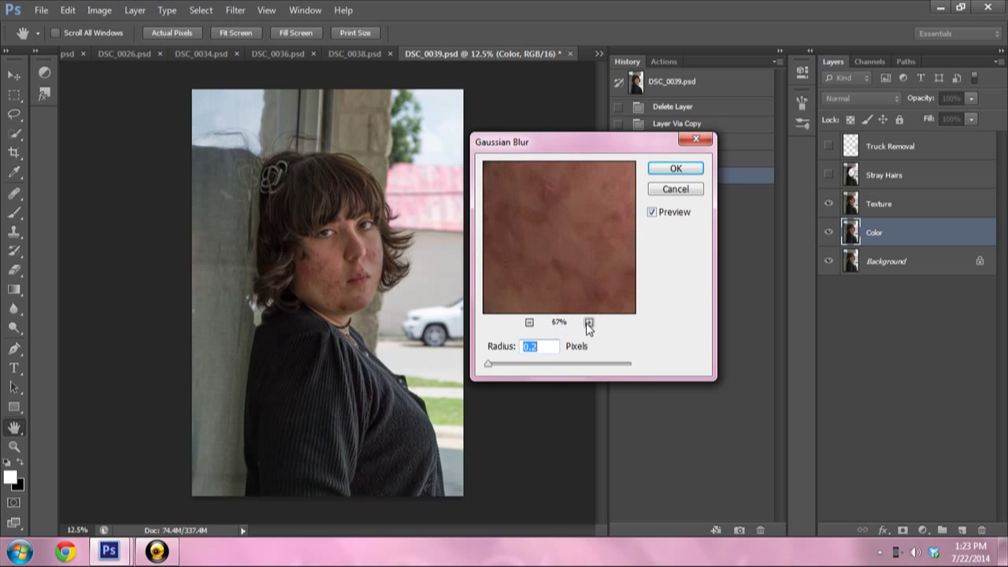
pyautogui.click(588, 323)
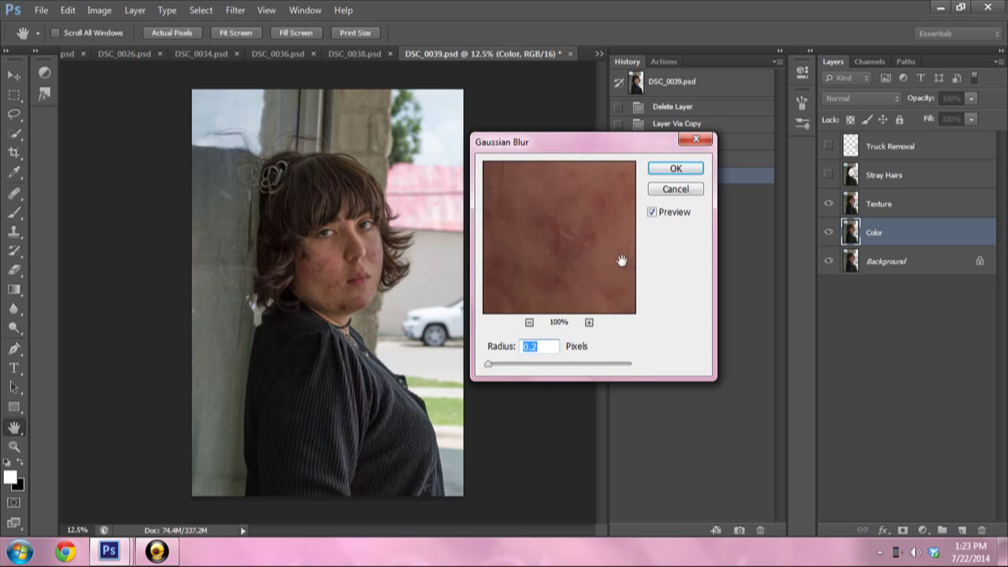
pyautogui.moveTo(594, 272)
pyautogui.mouseDown()
pyautogui.moveTo(553, 234)
pyautogui.moveTo(593, 262)
pyautogui.moveTo(585, 220)
pyautogui.mouseUp()
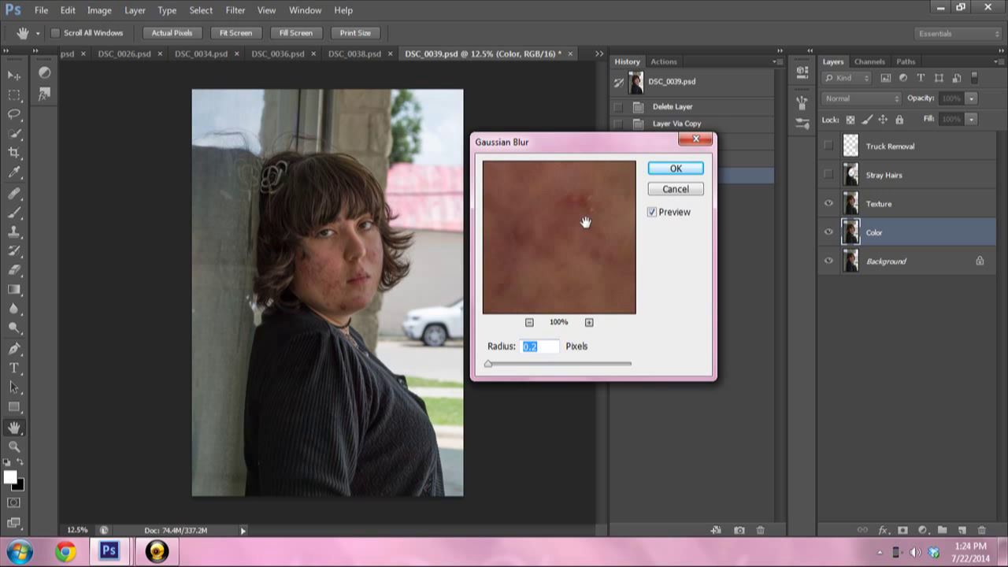
pyautogui.click(529, 323)
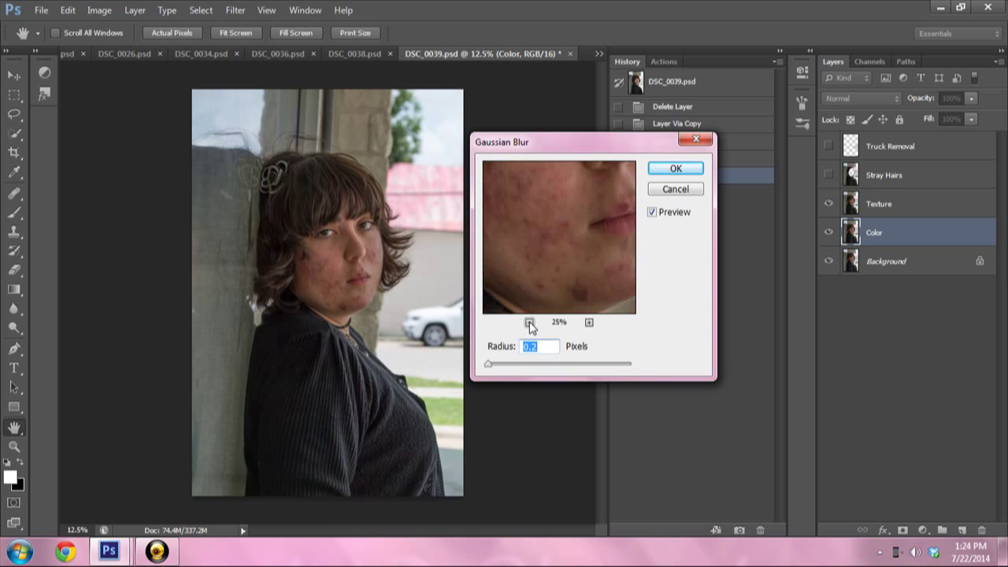
pyautogui.moveTo(540, 275)
pyautogui.mouseDown()
pyautogui.moveTo(546, 243)
pyautogui.moveTo(559, 273)
pyautogui.moveTo(524, 292)
pyautogui.moveTo(515, 268)
pyautogui.moveTo(546, 205)
pyautogui.moveTo(536, 240)
pyautogui.moveTo(580, 314)
pyautogui.moveTo(560, 243)
pyautogui.moveTo(524, 275)
pyautogui.moveTo(537, 230)
pyautogui.moveTo(524, 244)
pyautogui.moveTo(539, 266)
pyautogui.mouseUp()
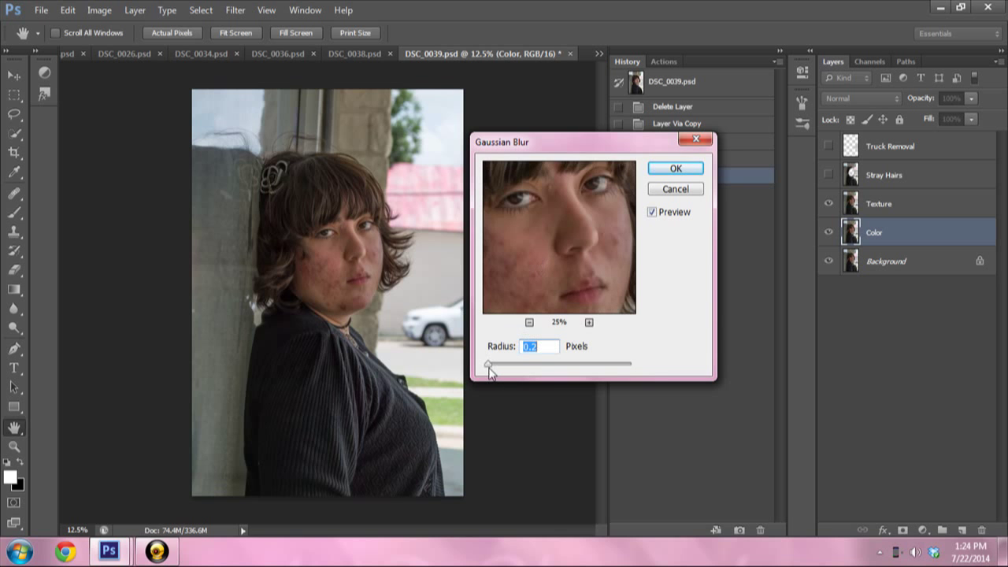
# - Raise the blur radius step by step to about 7.6
pyautogui.moveTo(489, 368); pyautogui.dragTo(525, 363)
pyautogui.click(526, 365)
pyautogui.moveTo(525, 365)
pyautogui.mouseDown()
pyautogui.moveTo(545, 365)
pyautogui.moveTo(548, 348)
pyautogui.mouseUp()
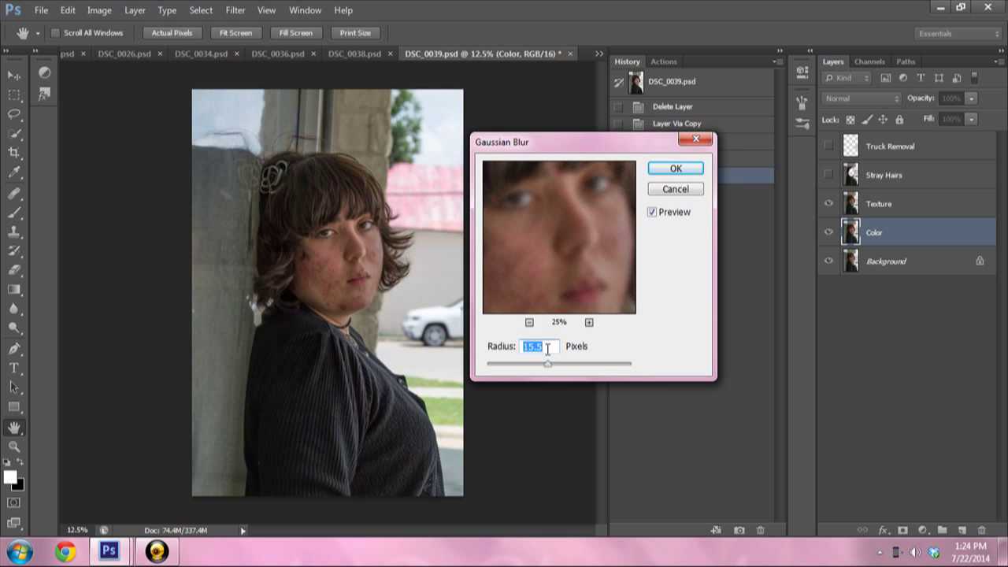
# - Enter an 11-pixel radius and apply the Gaussian Blur to the Color layer
pyautogui.write('11')
pyautogui.press('Return')
pyautogui.press('b')
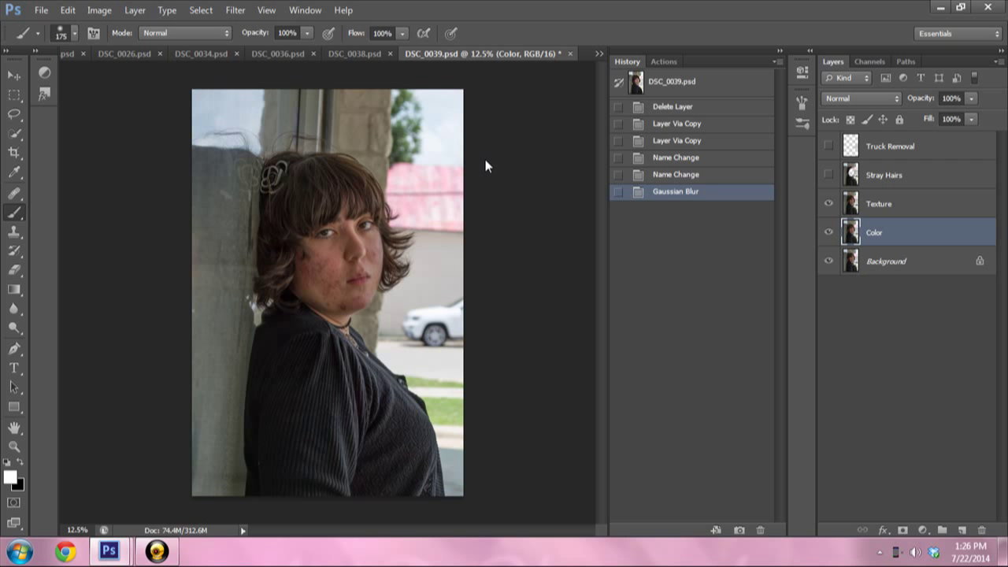
# - Toggle Texture off and on to judge the smoothing, then select the Texture layer
pyautogui.click(829, 204)
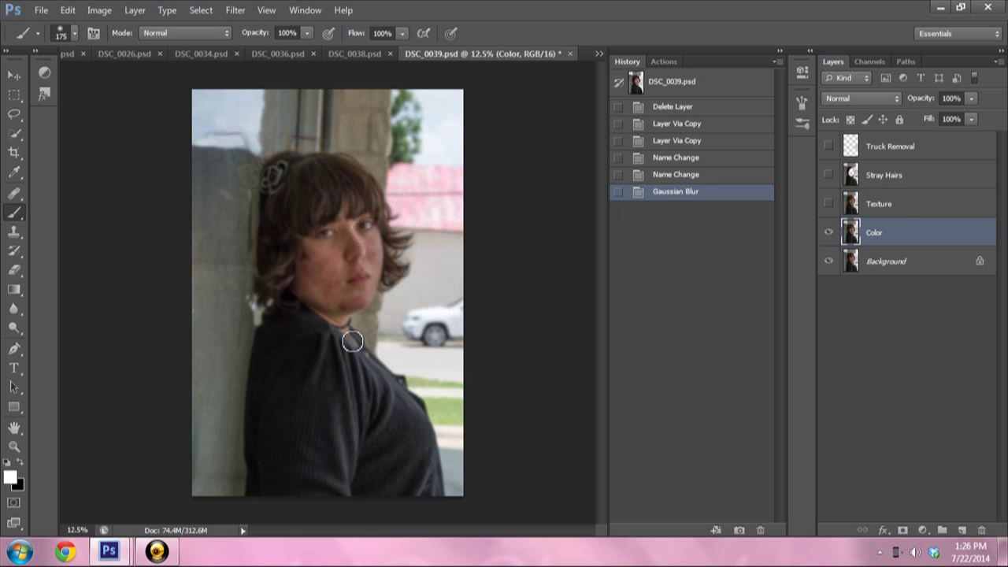
pyautogui.click(827, 204)
pyautogui.click(828, 205)
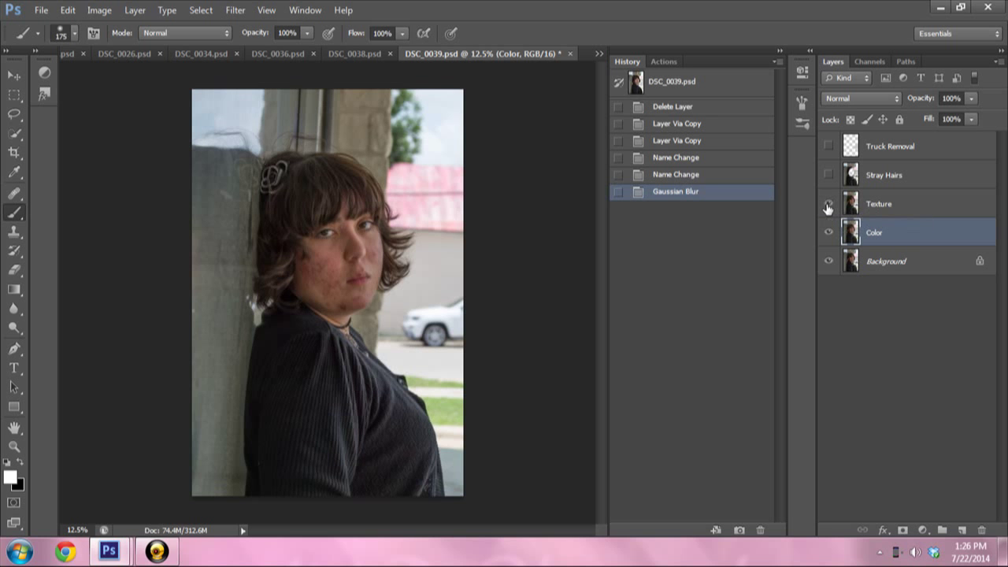
pyautogui.click(931, 210)
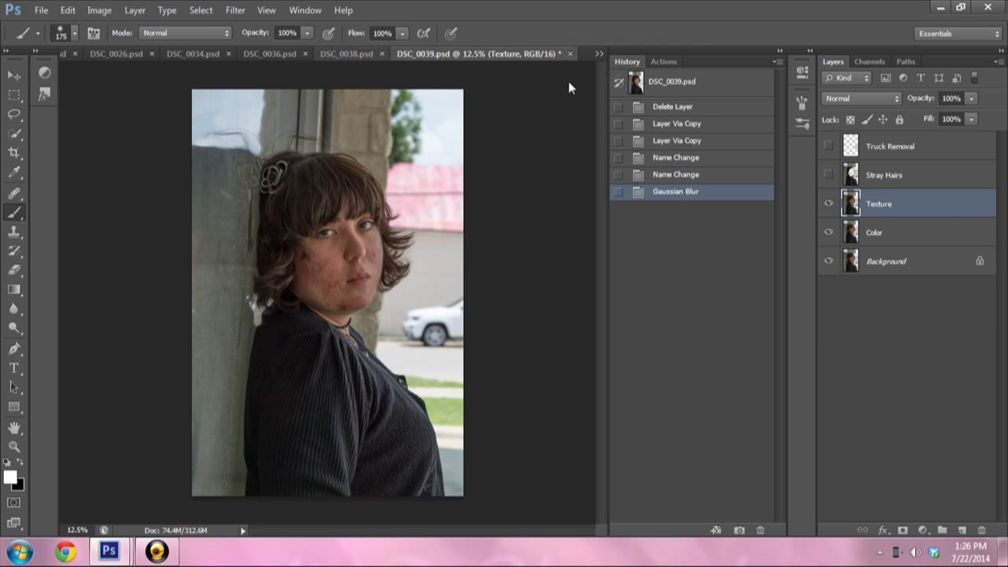
# - Open Apply Image for Texture and choose Color as the source layer
pyautogui.click(102, 10)
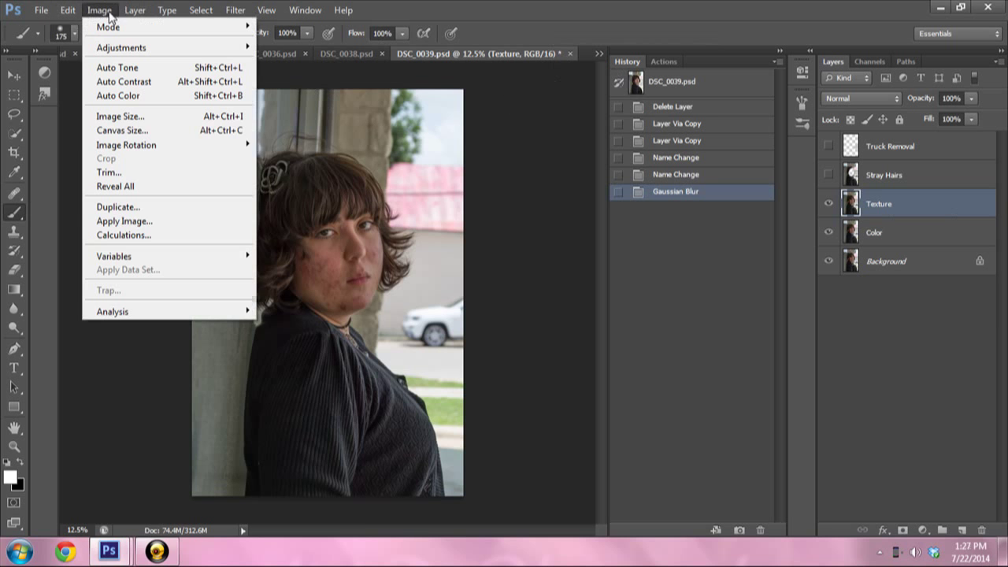
pyautogui.click(136, 223)
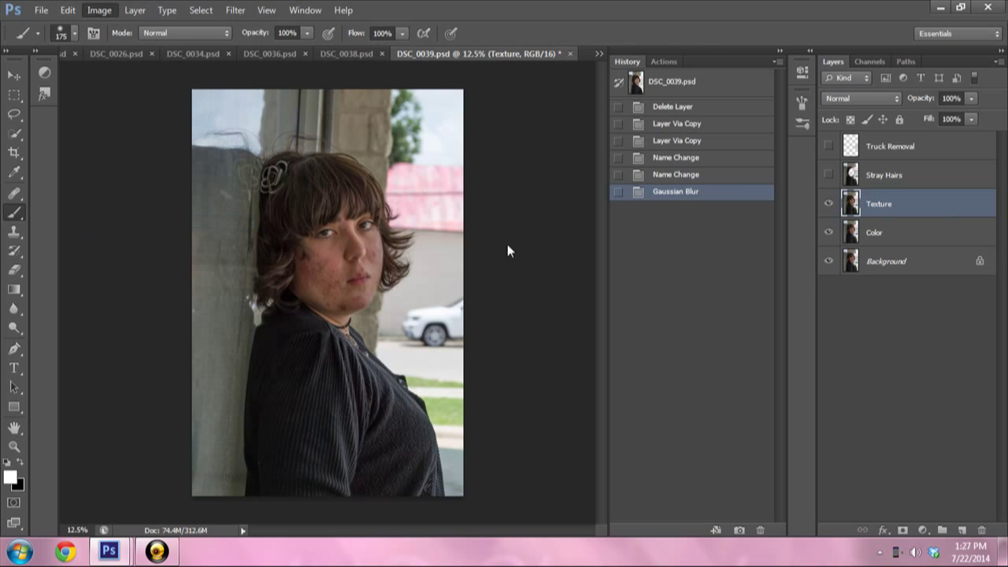
pyautogui.moveTo(607, 128); pyautogui.dragTo(689, 140)
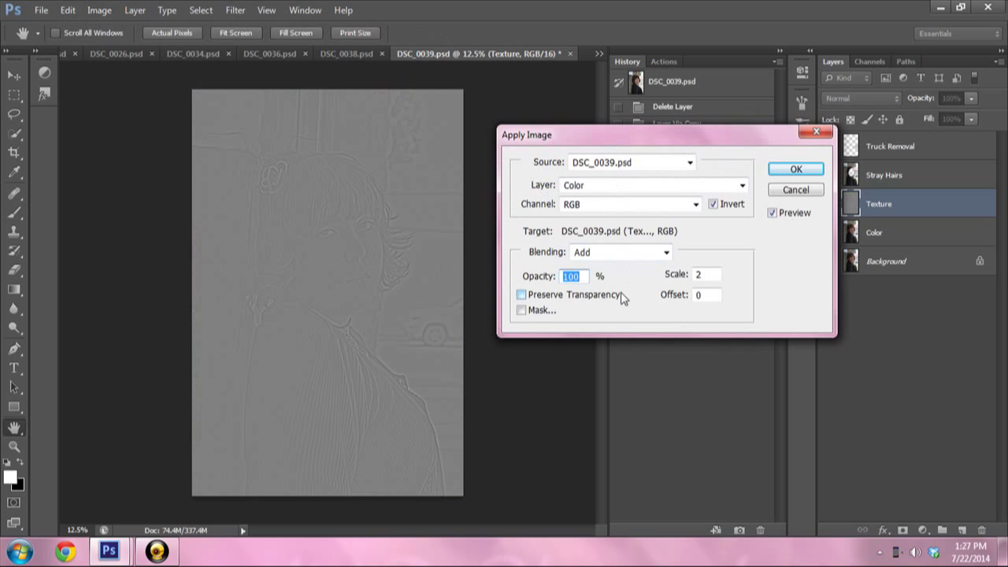
pyautogui.click(742, 185)
pyautogui.click(637, 263)
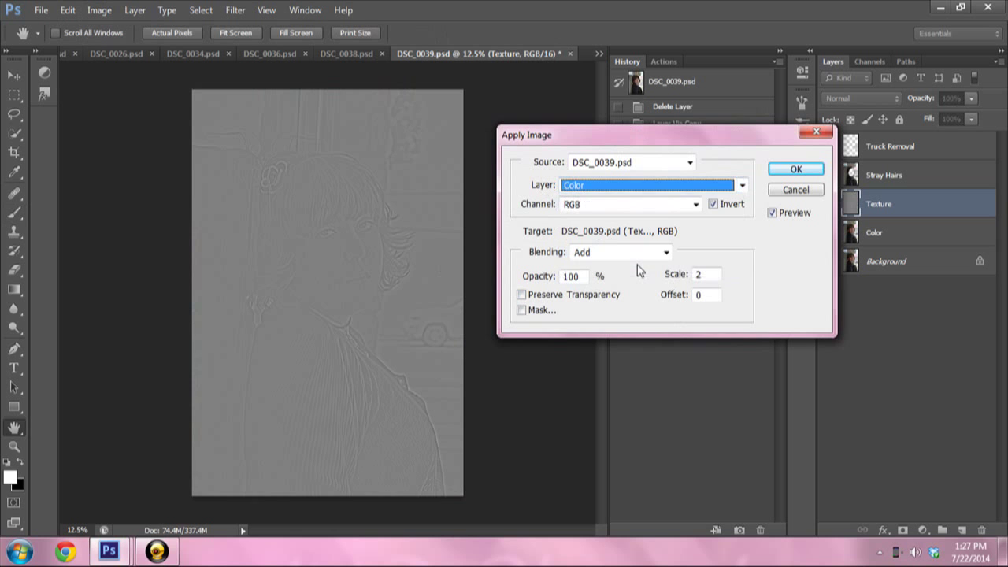
pyautogui.click(716, 205)
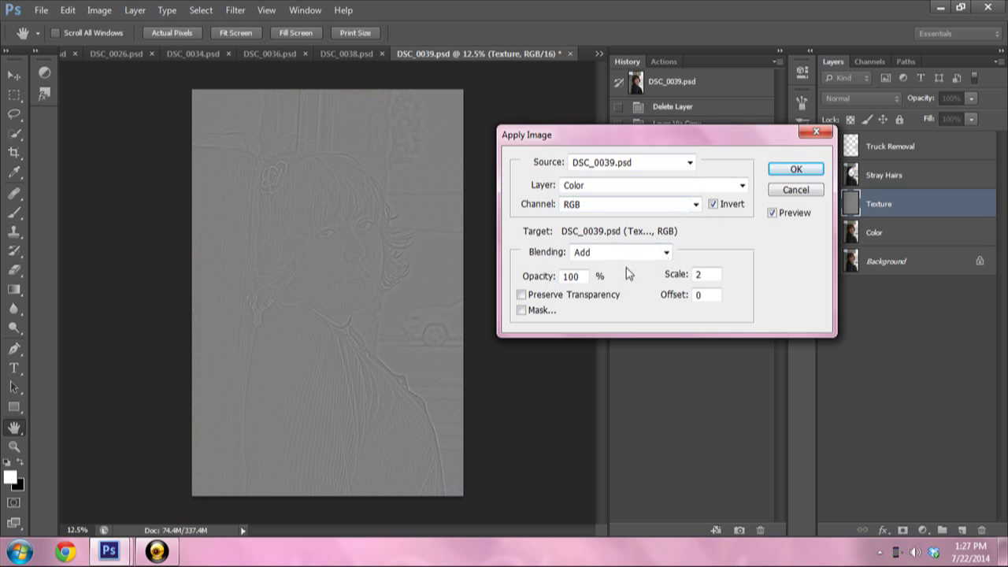
# - Try Subtract blending with Invert off, Scale 2 and Offset 128
pyautogui.click(711, 276)
pyautogui.click(714, 205)
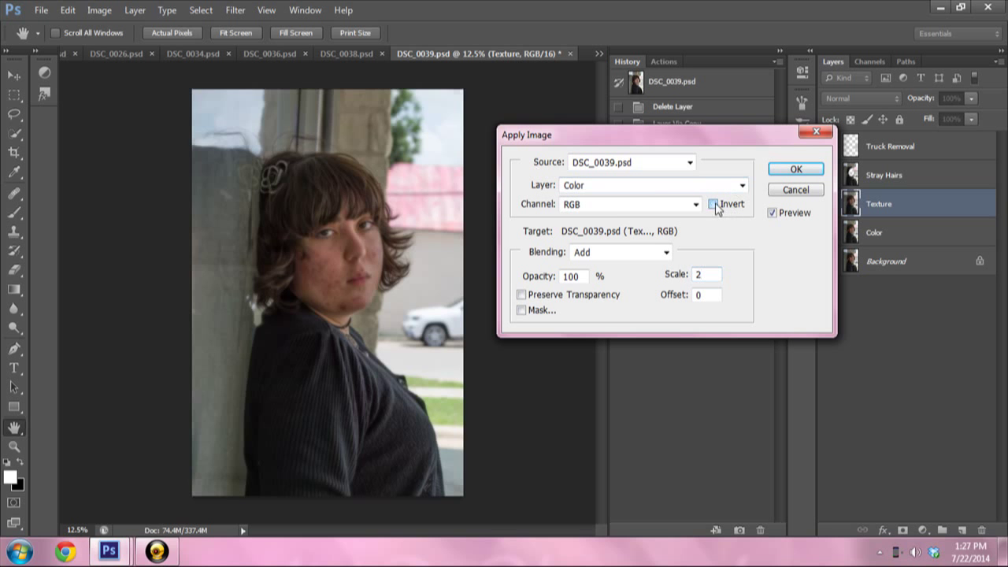
pyautogui.click(666, 252)
pyautogui.click(614, 286)
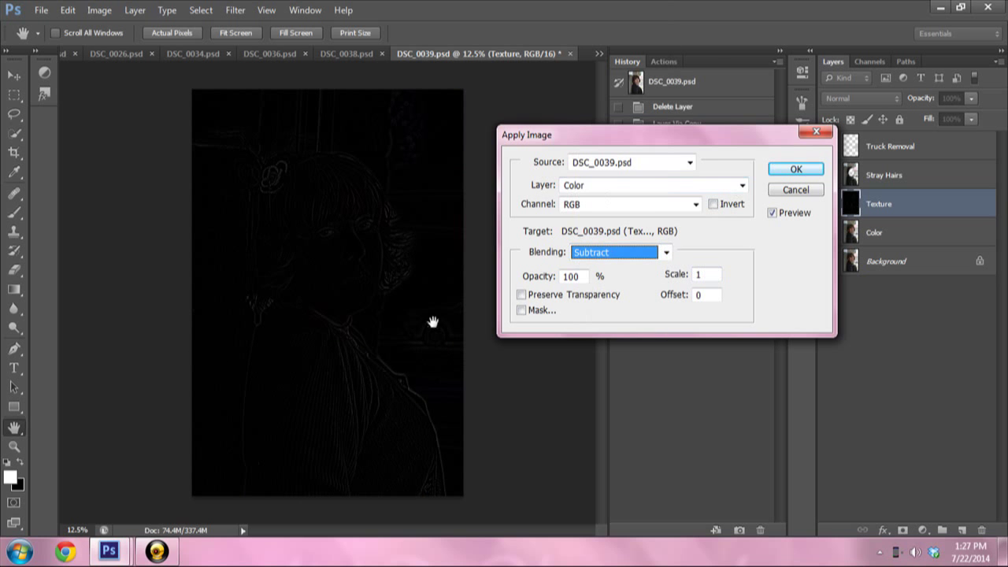
pyautogui.doubleClick(699, 274)
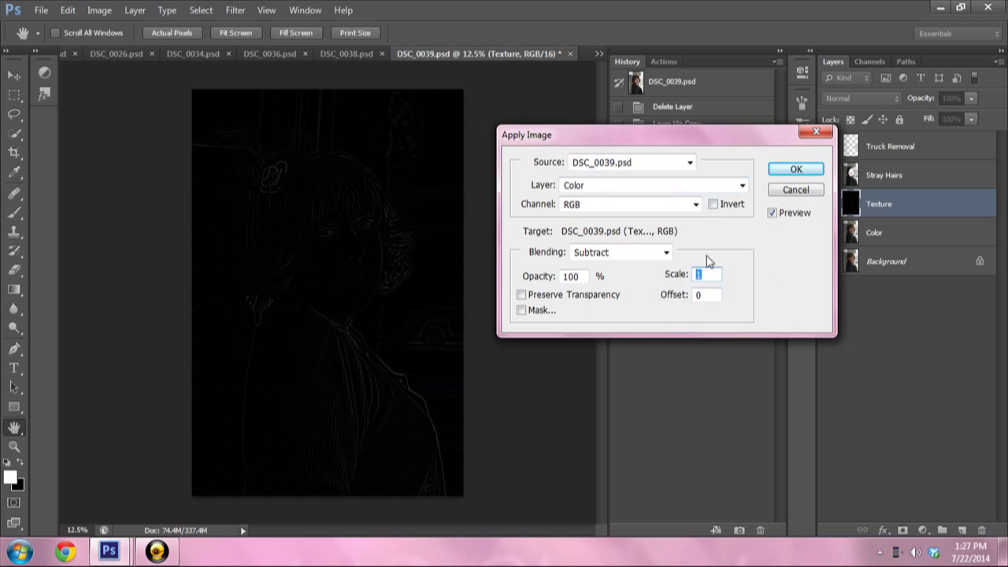
pyautogui.write('2')
pyautogui.doubleClick(713, 297)
pyautogui.write('128')
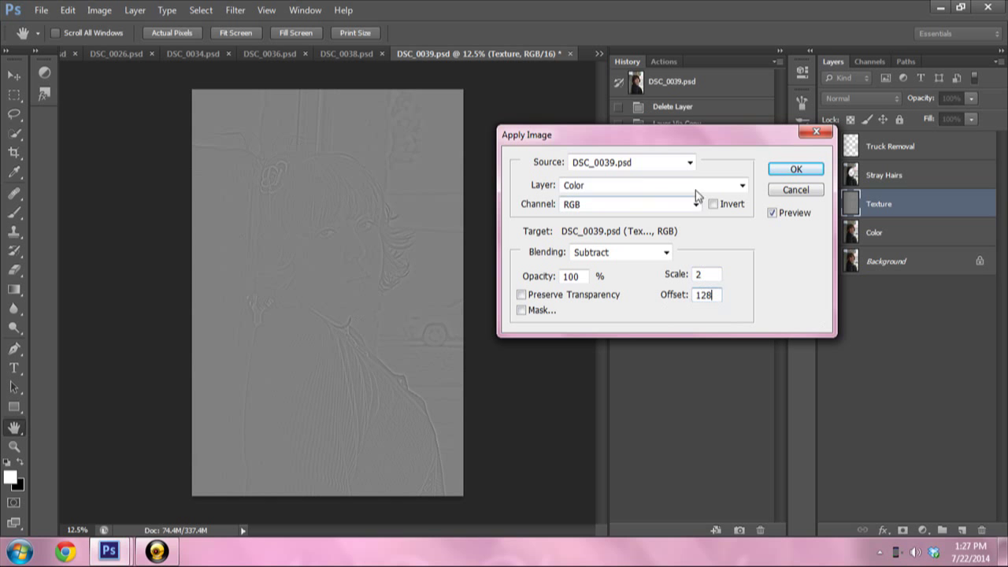
# - Turn Invert back on for the Color source and set blending back to Add
pyautogui.click(713, 205)
pyautogui.click(667, 252)
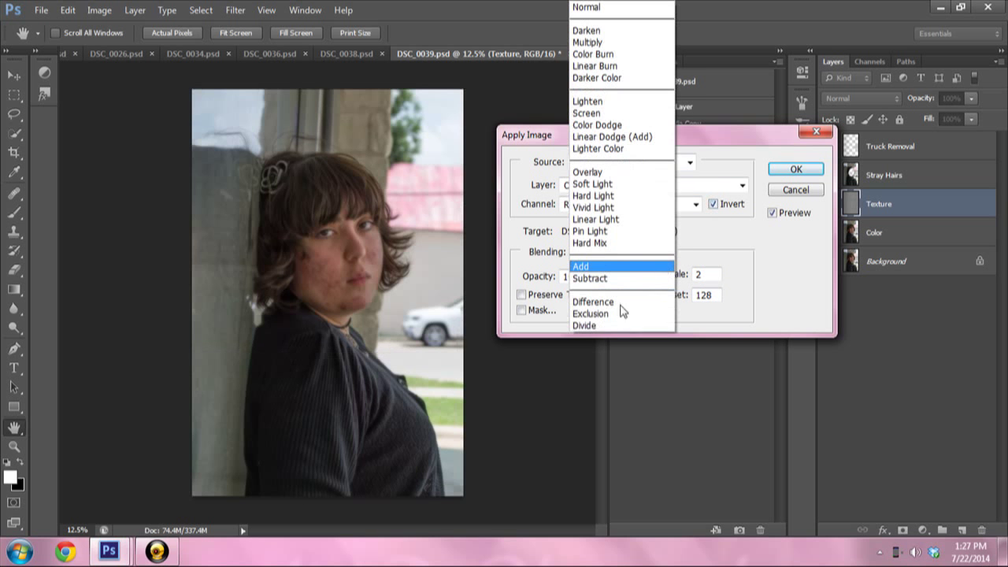
pyautogui.click(597, 265)
pyautogui.write('0')
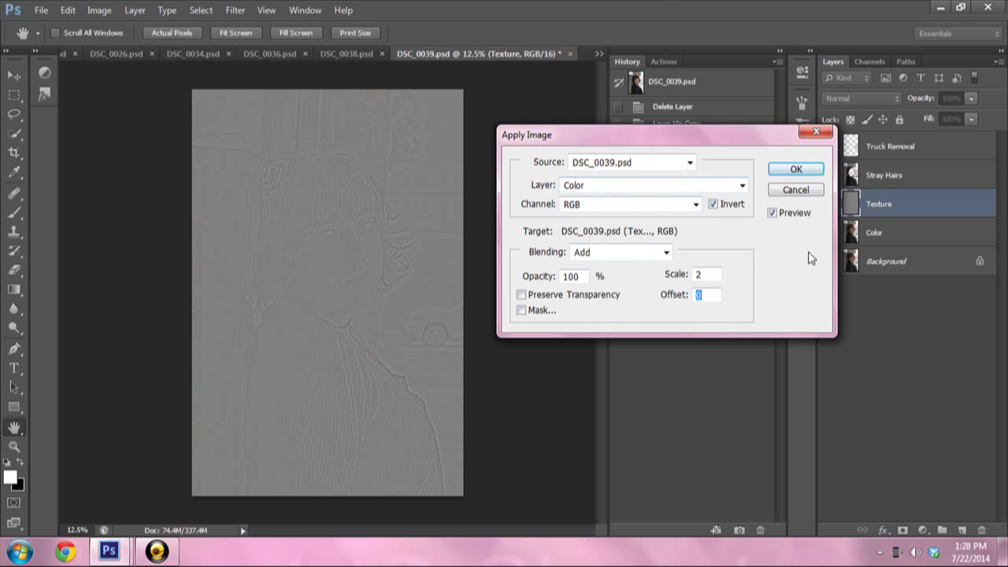
# - Commit Apply Image so Texture becomes a grey high-frequency layer, then select the Color layer
pyautogui.click(811, 169)
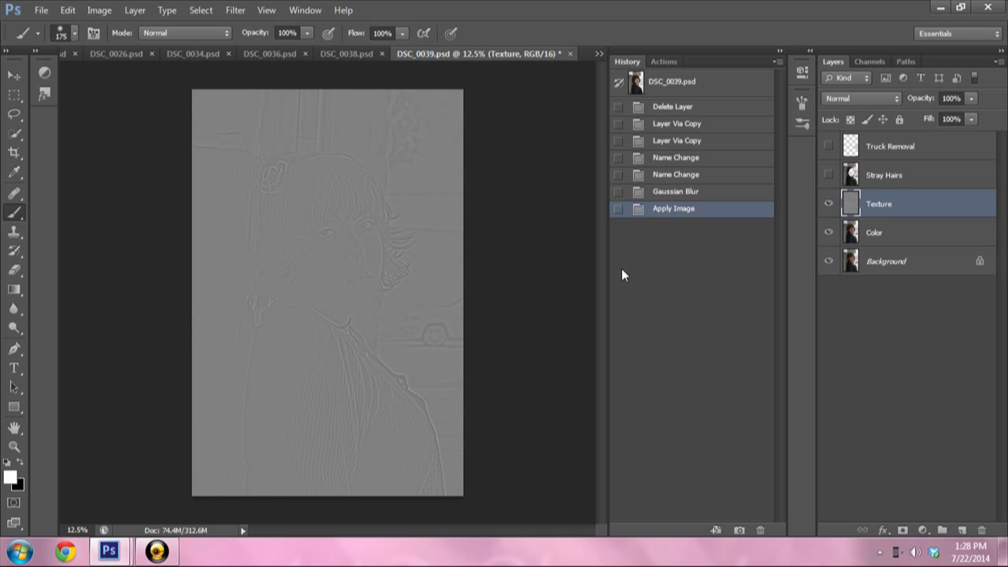
pyautogui.click(922, 244)
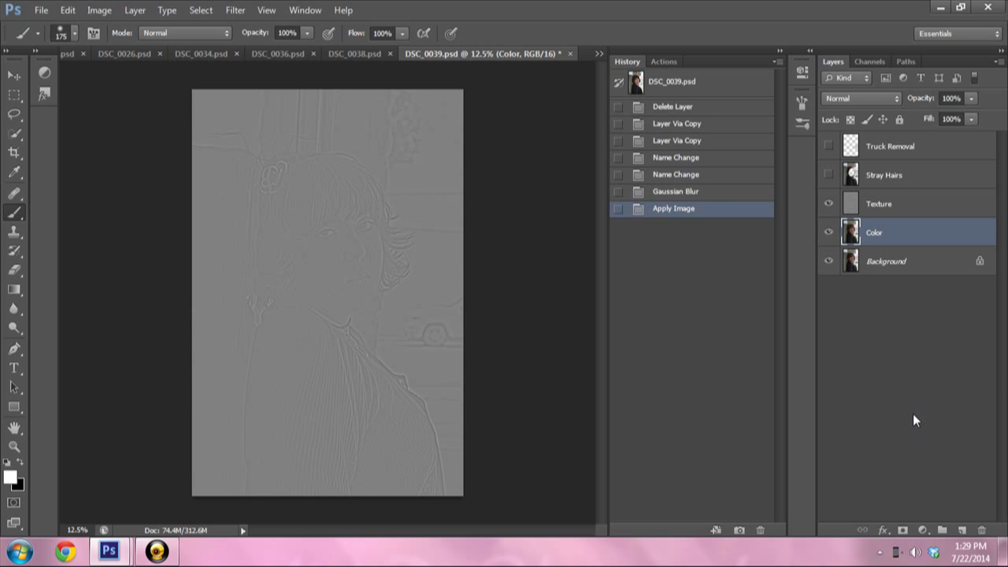
# - Duplicate the Color layer as 'Color EDIT' with a white layer mask
pyautogui.hotkey('ctrl', 'j')
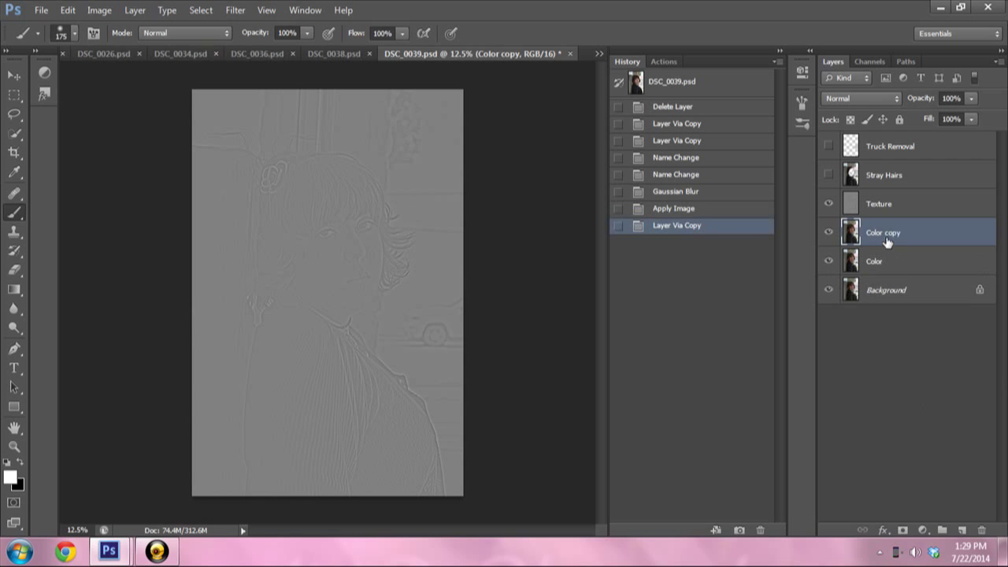
pyautogui.doubleClick(885, 234)
pyautogui.write('Col')
pyautogui.write('or EDit')
pyautogui.press('capslock')
pyautogui.write('IT')
pyautogui.press('capslock')
pyautogui.press('Return')
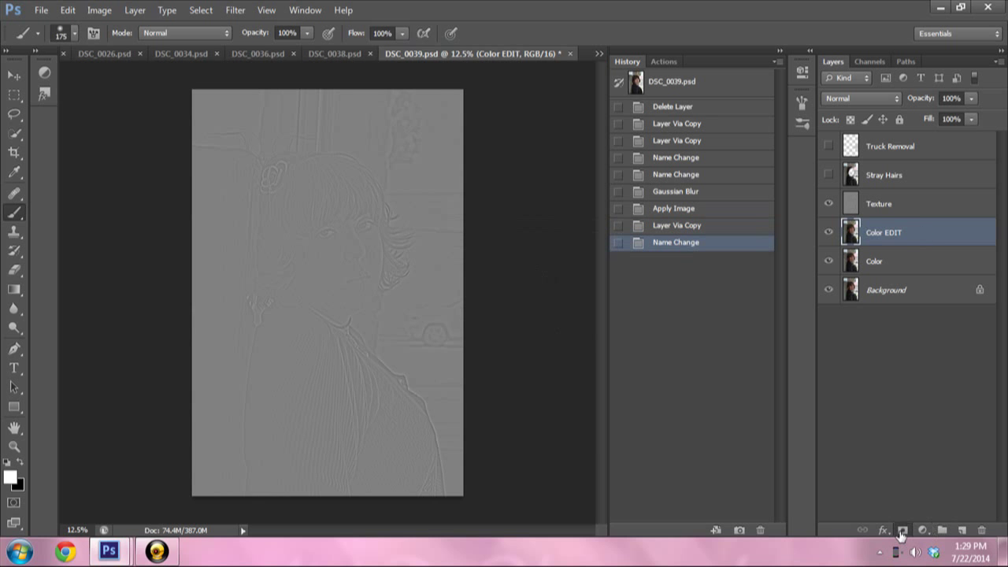
pyautogui.click(902, 532)
# - Duplicate the Texture layer as 'Texture EDIT' with a white layer mask
pyautogui.click(921, 204)
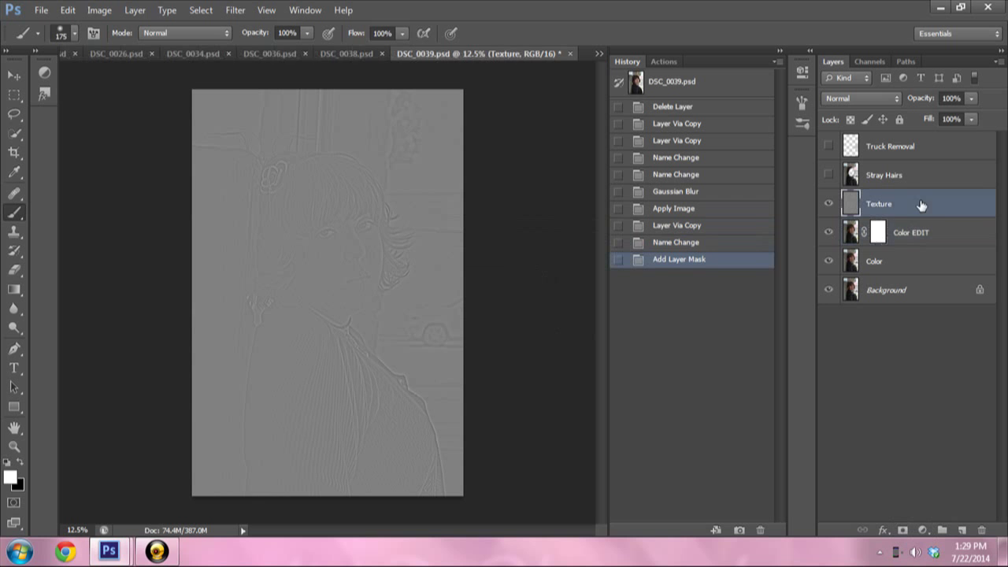
pyautogui.hotkey('ctrl', 'j')
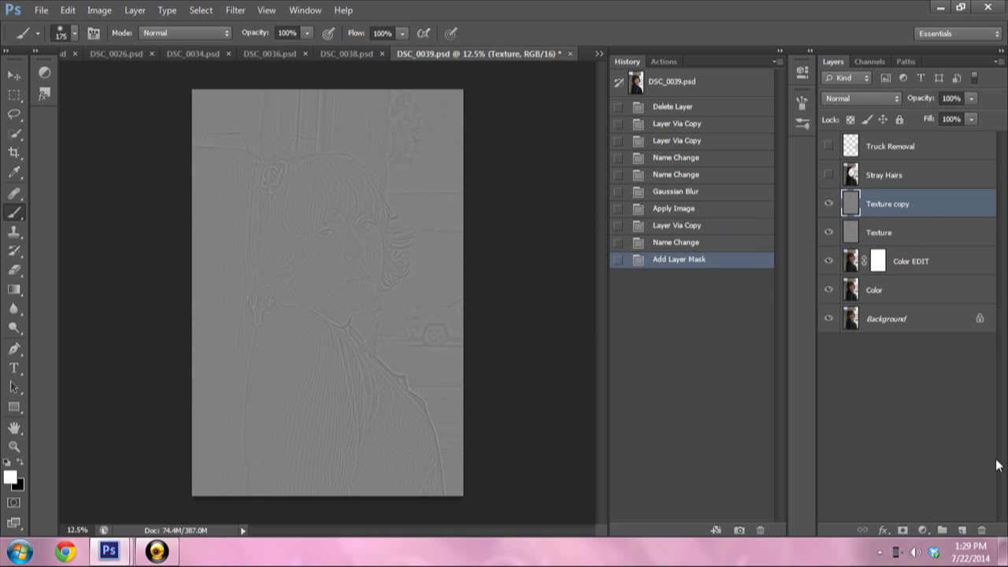
pyautogui.doubleClick(898, 204)
pyautogui.moveTo(916, 204); pyautogui.dragTo(899, 204)
pyautogui.press('capslock')
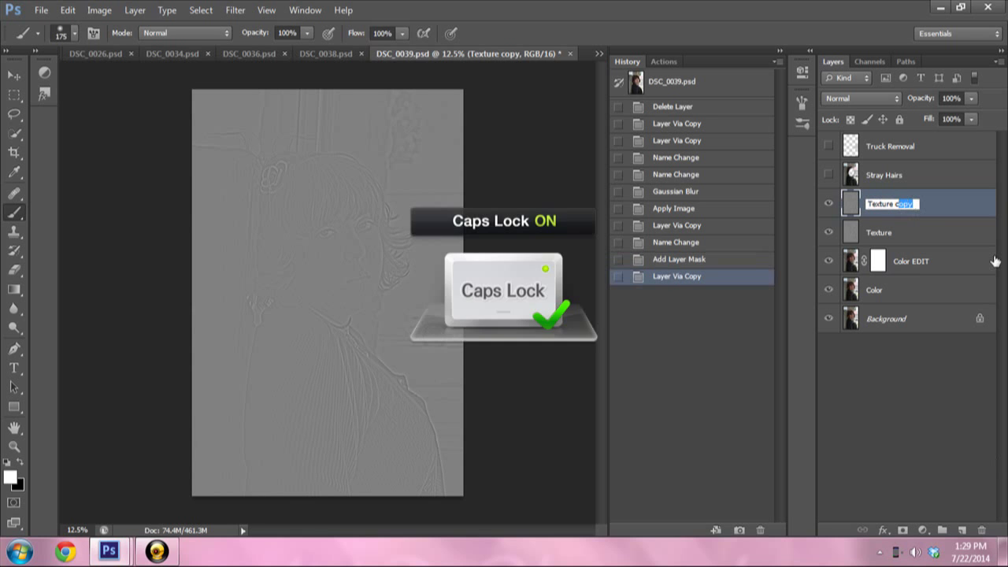
pyautogui.write('EDIT')
pyautogui.press('capslock')
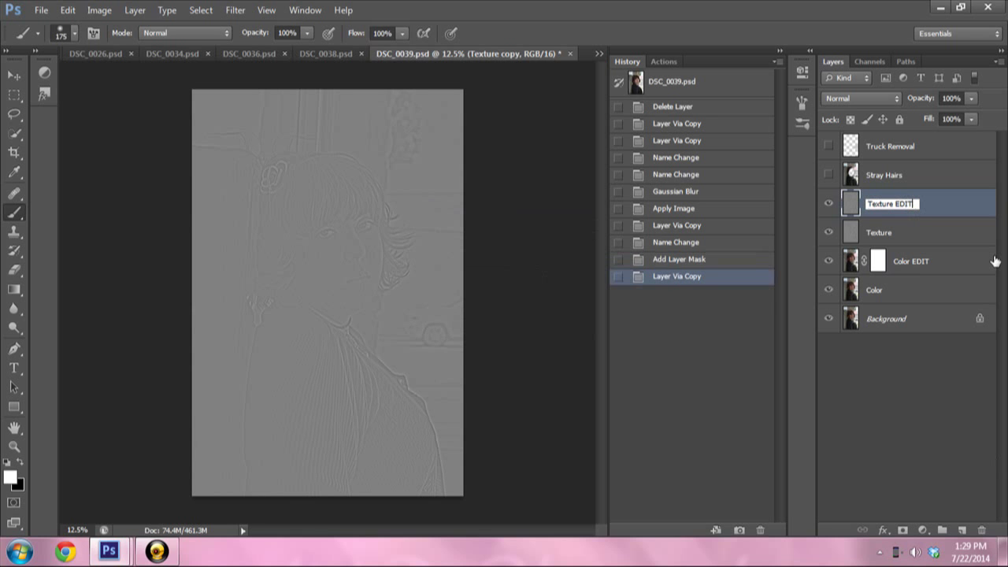
pyautogui.press('Return')
pyautogui.click(904, 530)
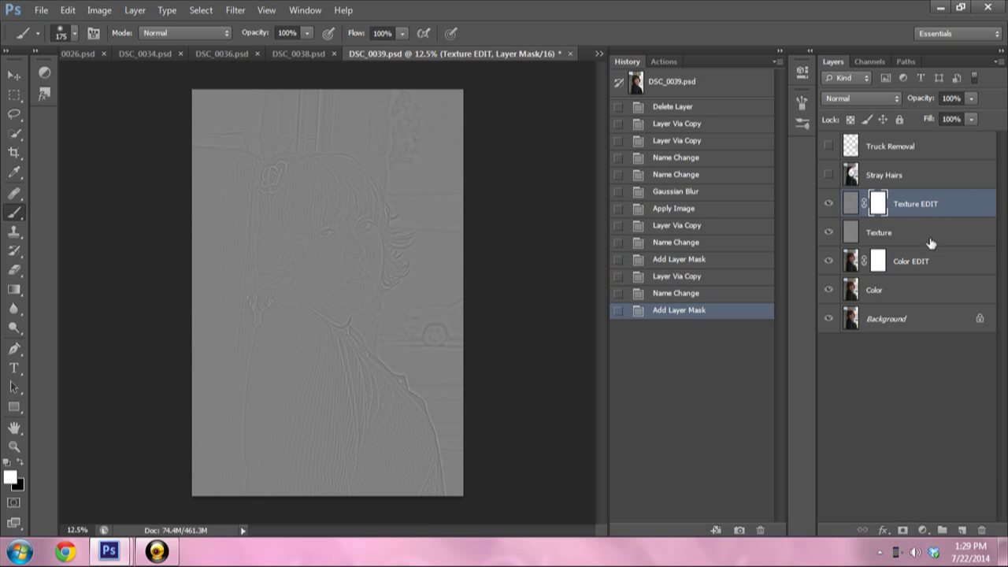
# - Clip Texture EDIT to the Texture layer as a clipping mask
pyautogui.moveTo(935, 235); pyautogui.dragTo(913, 217)
pyautogui.keyDown('alt'); pyautogui.click(914, 218); pyautogui.keyUp('alt')
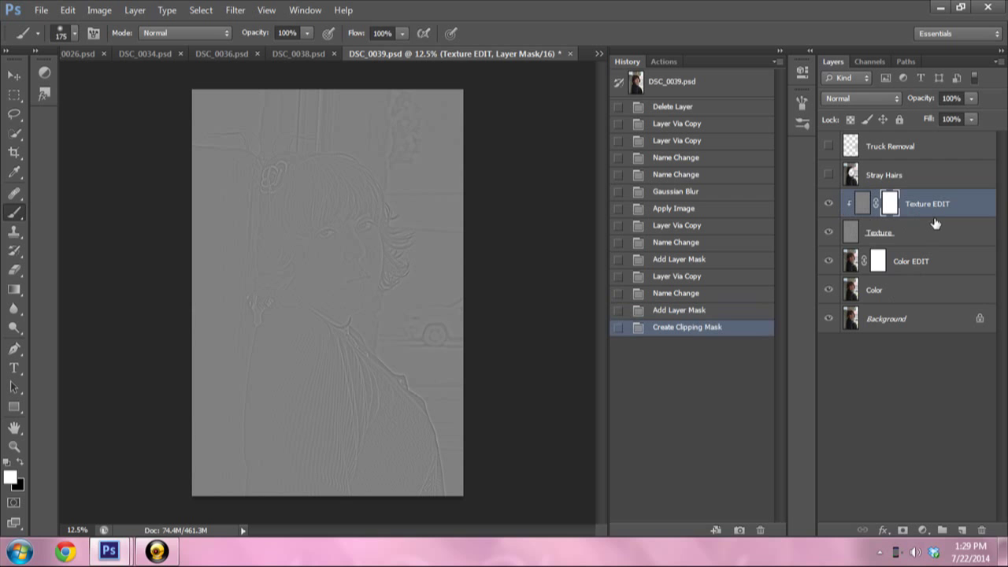
pyautogui.moveTo(933, 221); pyautogui.dragTo(927, 211)
pyautogui.keyDown('alt'); pyautogui.click(927, 214); pyautogui.keyUp('alt')
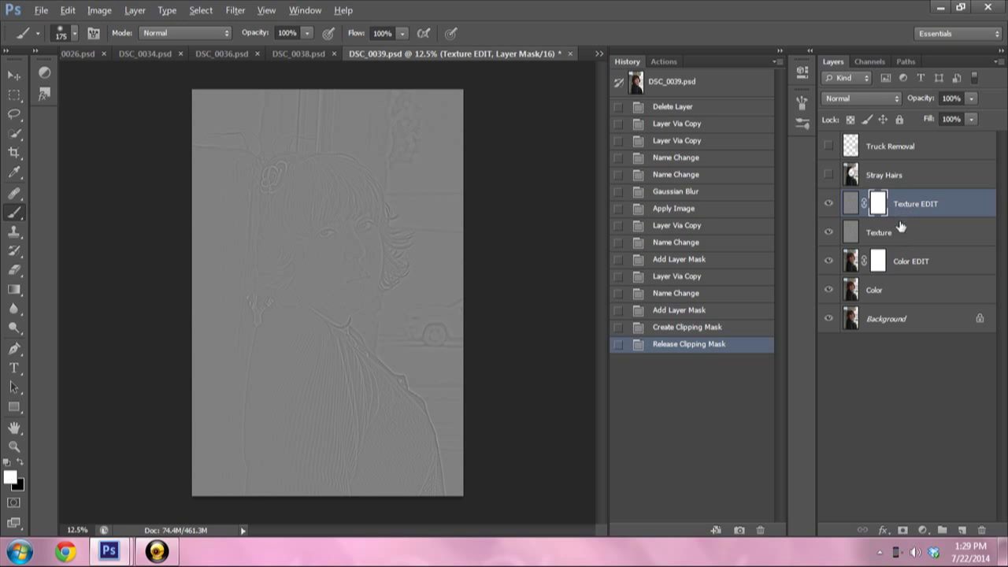
pyautogui.moveTo(900, 227); pyautogui.dragTo(900, 214)
pyautogui.moveTo(900, 215)
pyautogui.mouseDown()
pyautogui.moveTo(866, 226)
pyautogui.moveTo(867, 211)
pyautogui.mouseUp()
pyautogui.keyDown('alt'); pyautogui.click(867, 211); pyautogui.keyUp('alt')
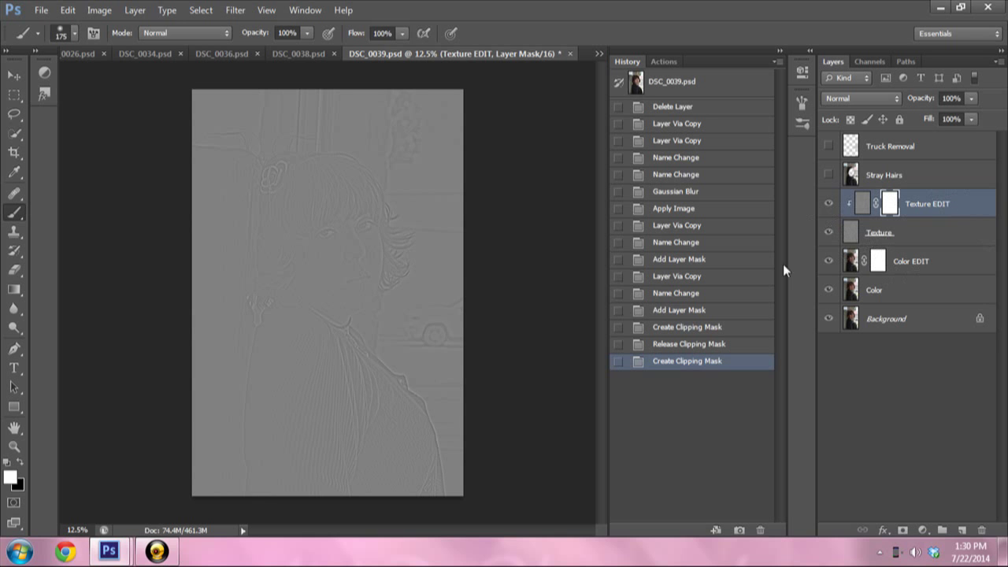
pyautogui.click(931, 234)
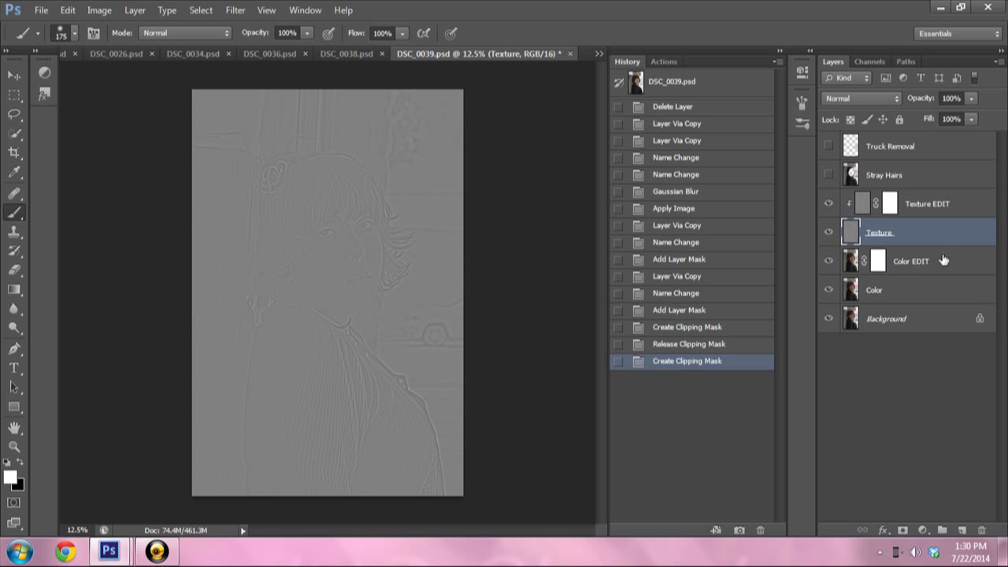
# - Set the Texture layer's blend mode to Linear Light
pyautogui.click(880, 99)
pyautogui.click(845, 337)
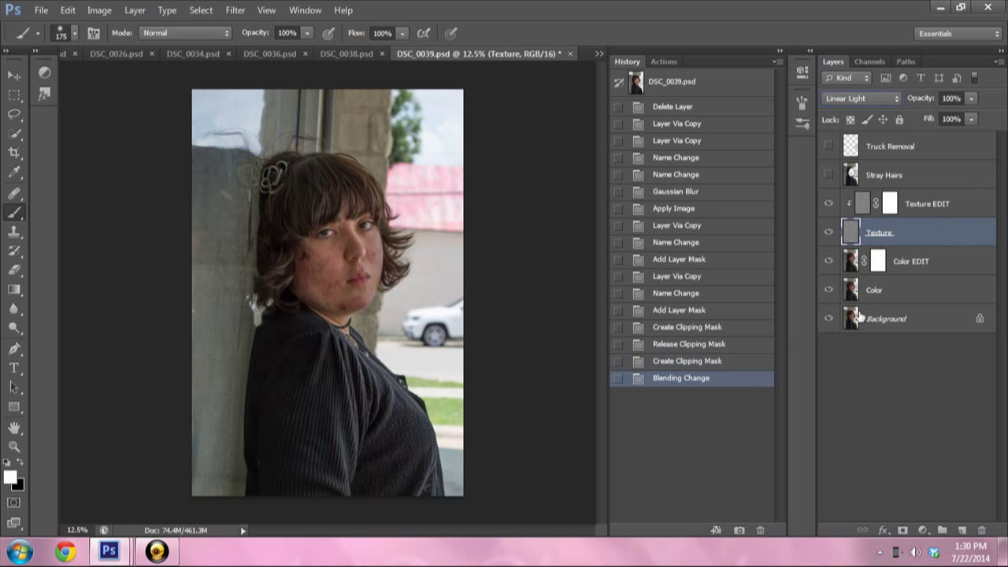
pyautogui.click(884, 301)
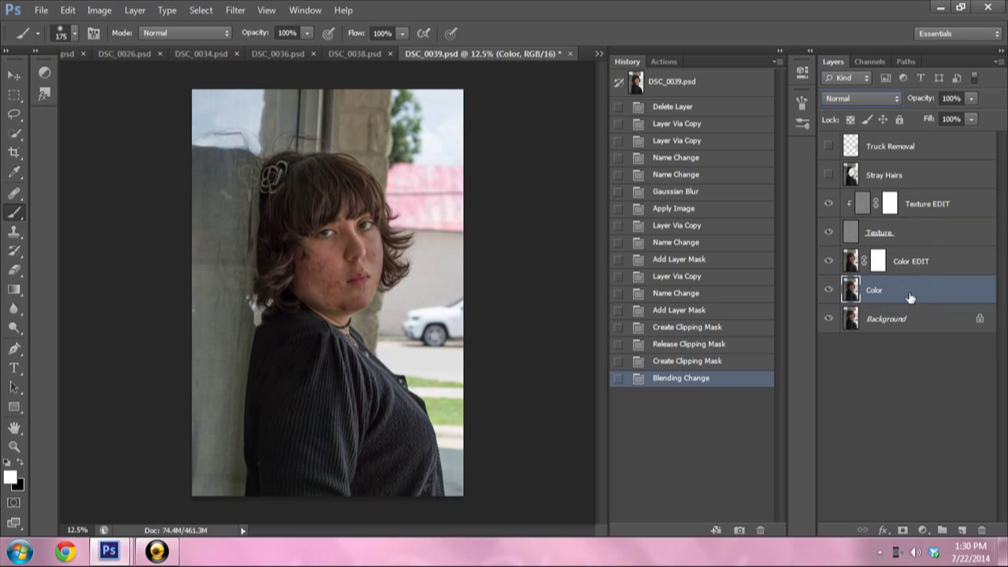
# - Group Color, Color EDIT, Texture and Texture EDIT into a new group named 'FS'
pyautogui.keyDown('shift'); pyautogui.click(974, 207); pyautogui.keyUp('shift')
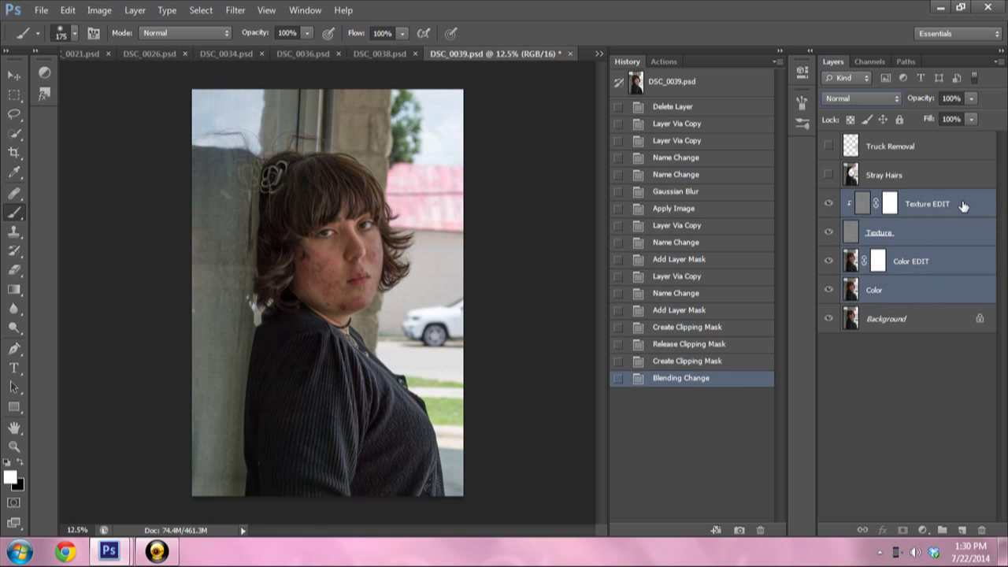
pyautogui.moveTo(923, 265)
pyautogui.mouseDown()
pyautogui.moveTo(918, 501)
pyautogui.moveTo(942, 531)
pyautogui.mouseUp()
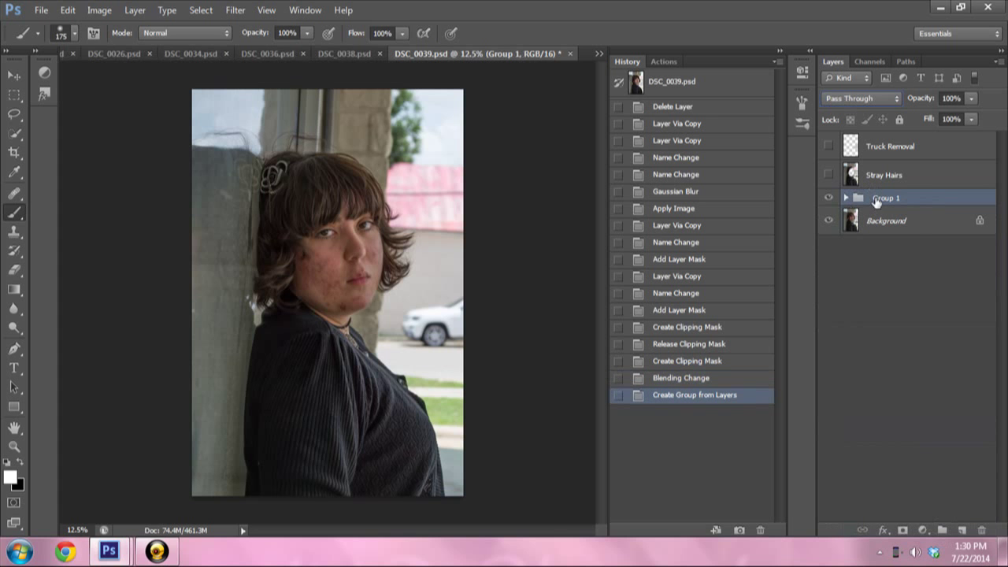
pyautogui.doubleClick(881, 198)
pyautogui.press('capslock')
pyautogui.write('FS')
pyautogui.press('capslock')
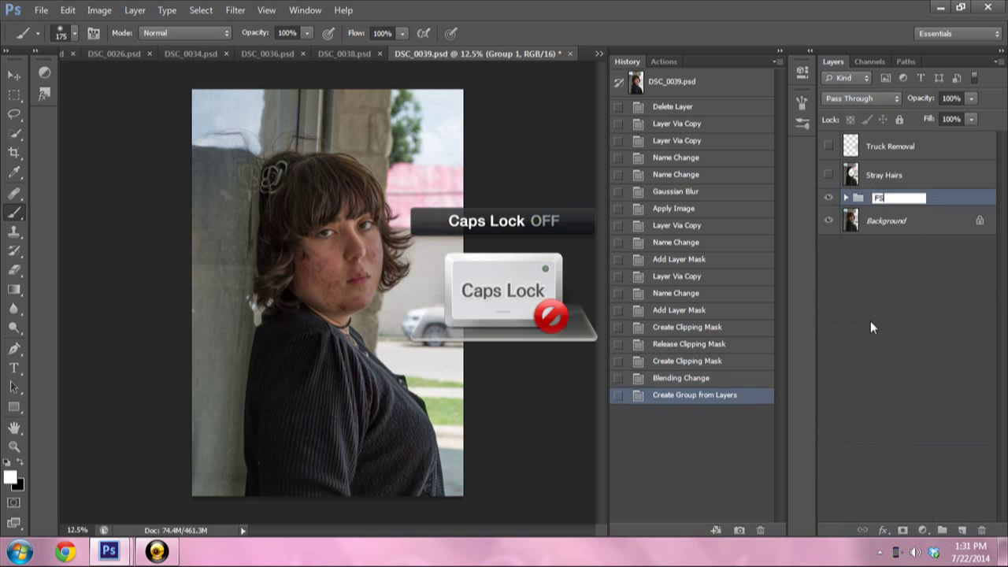
pyautogui.press('Return')
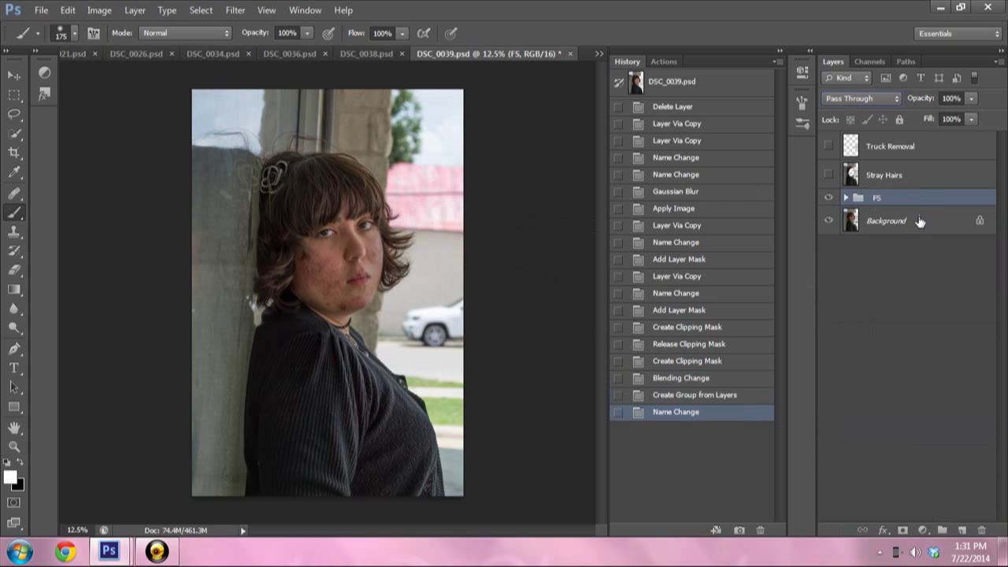
# - Expand the FS group and toggle its visibility repeatedly to compare with the original
pyautogui.click(846, 197)
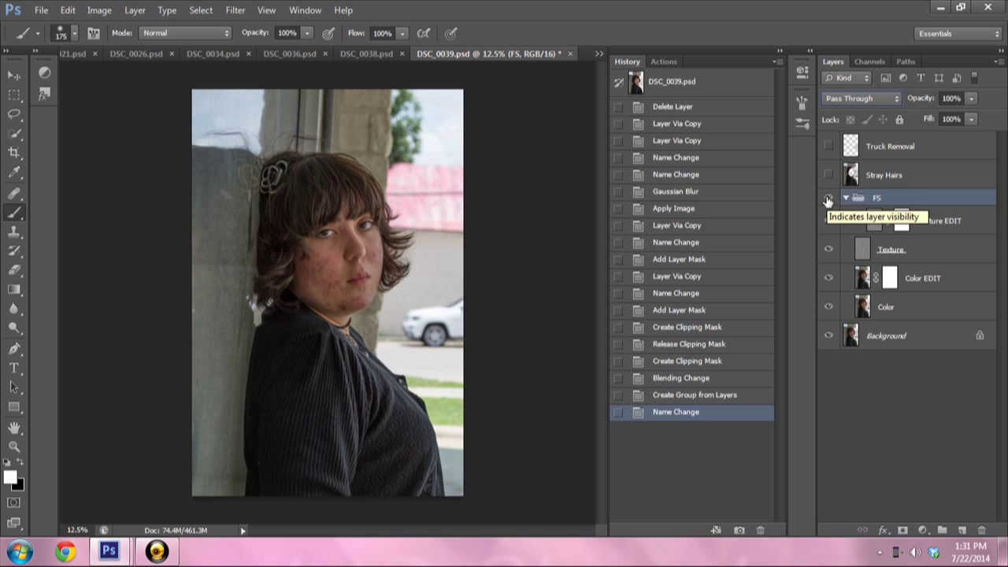
pyautogui.click(827, 197)
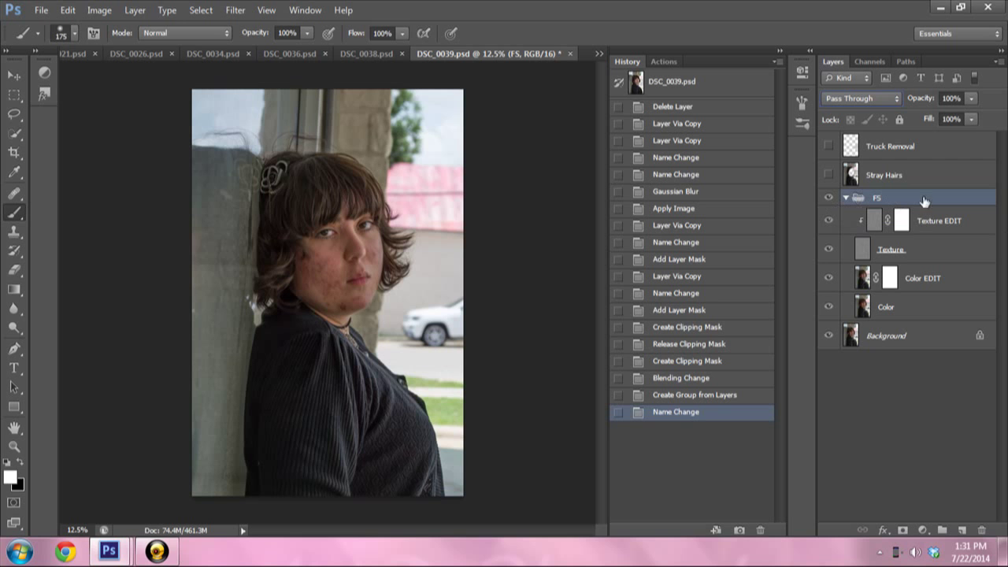
pyautogui.click(828, 198)
pyautogui.click(829, 197)
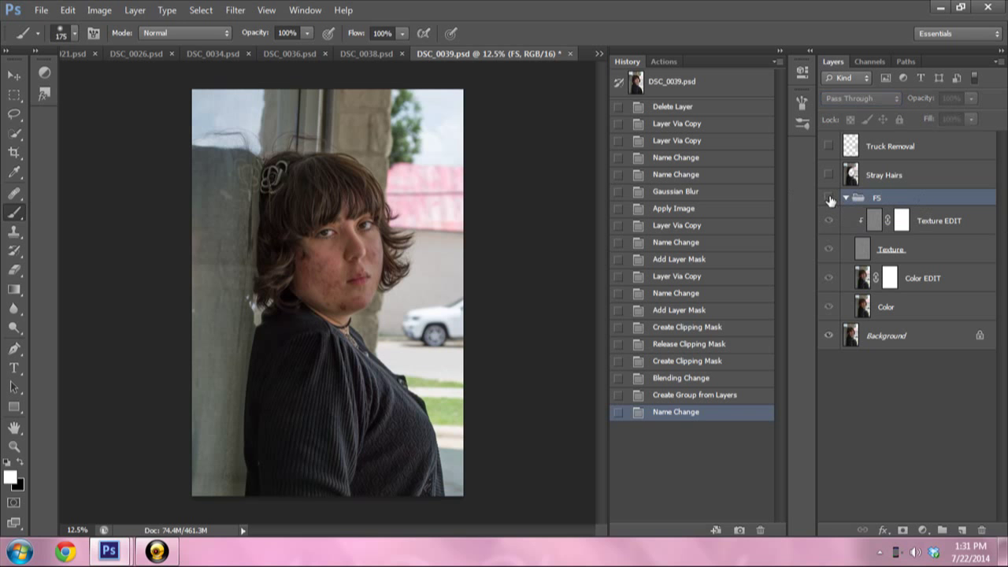
pyautogui.click(828, 199)
pyautogui.click(828, 198)
pyautogui.click(829, 198)
pyautogui.click(828, 199)
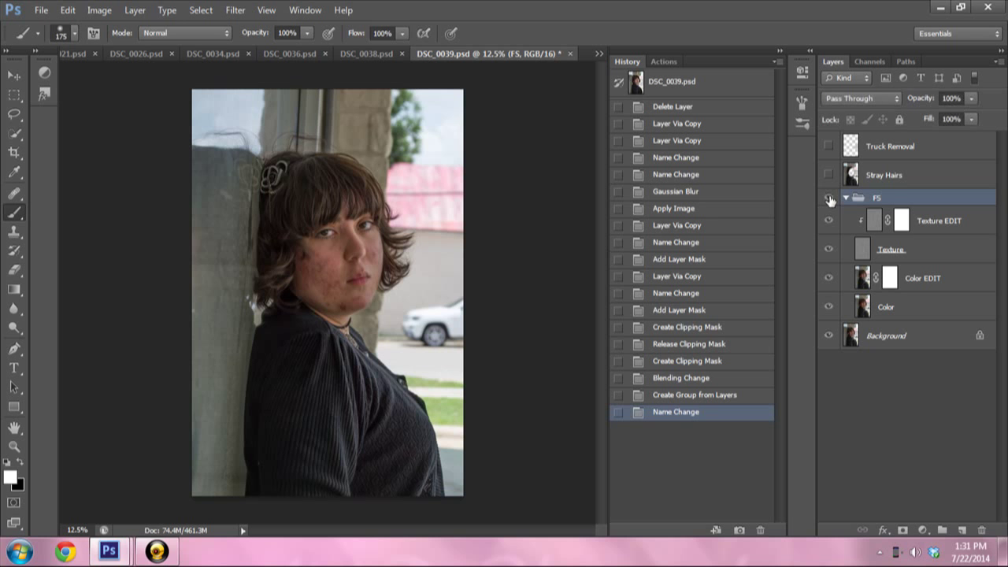
pyautogui.click(829, 199)
pyautogui.click(829, 199)
pyautogui.click(830, 198)
pyautogui.click(830, 198)
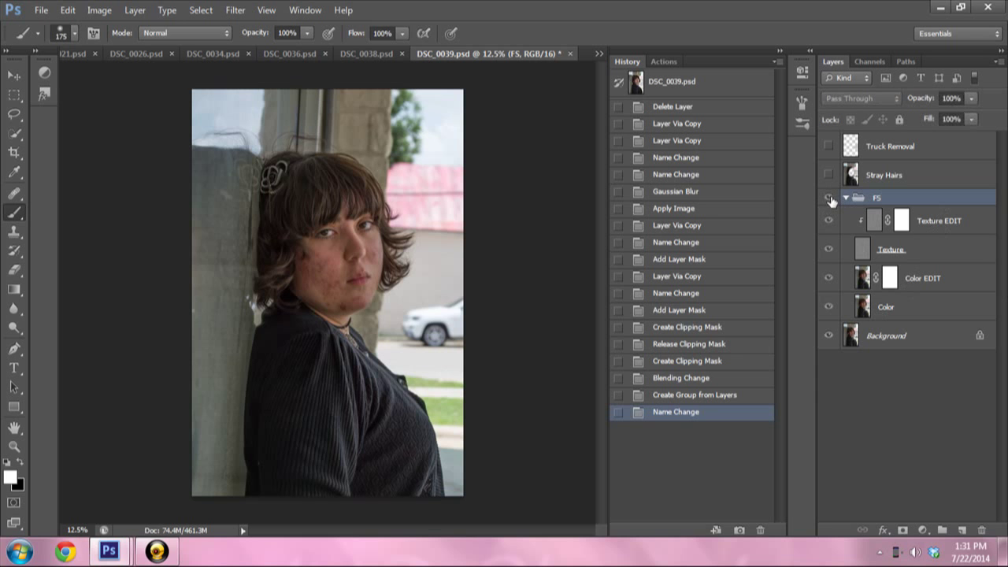
pyautogui.click(830, 199)
# - Hide and reshow the Texture and Color layer pairs, leaving all four layers visible
pyautogui.moveTo(829, 250); pyautogui.dragTo(828, 222)
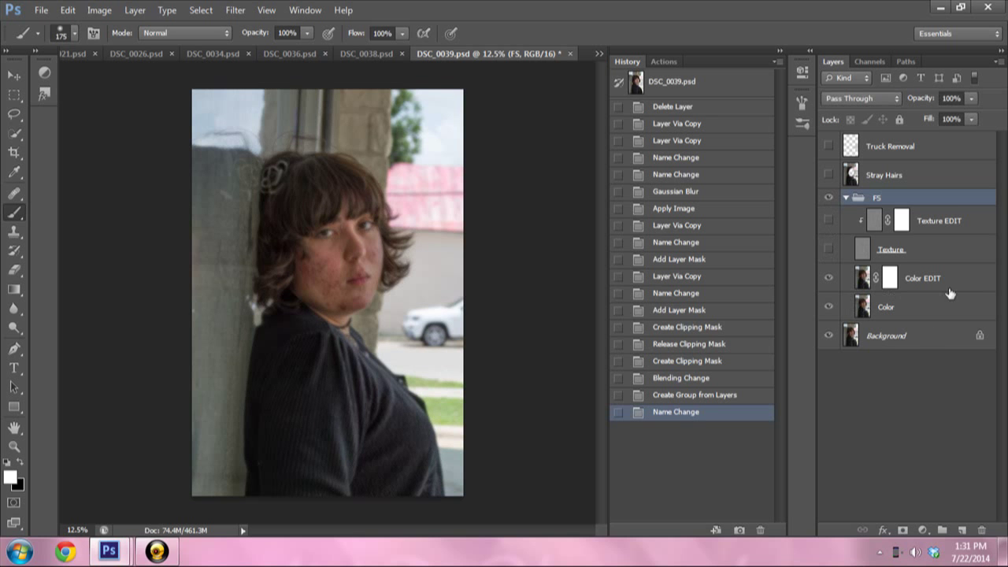
pyautogui.click(827, 198)
pyautogui.click(827, 203)
pyautogui.moveTo(841, 307)
pyautogui.mouseDown()
pyautogui.moveTo(842, 287)
pyautogui.moveTo(945, 315)
pyautogui.mouseUp()
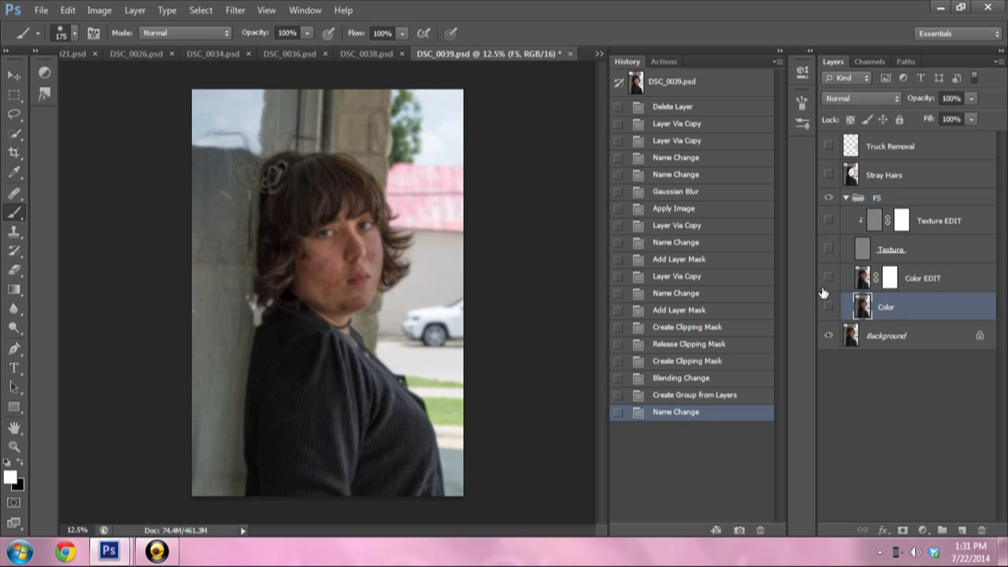
pyautogui.click(828, 249)
pyautogui.click(829, 221)
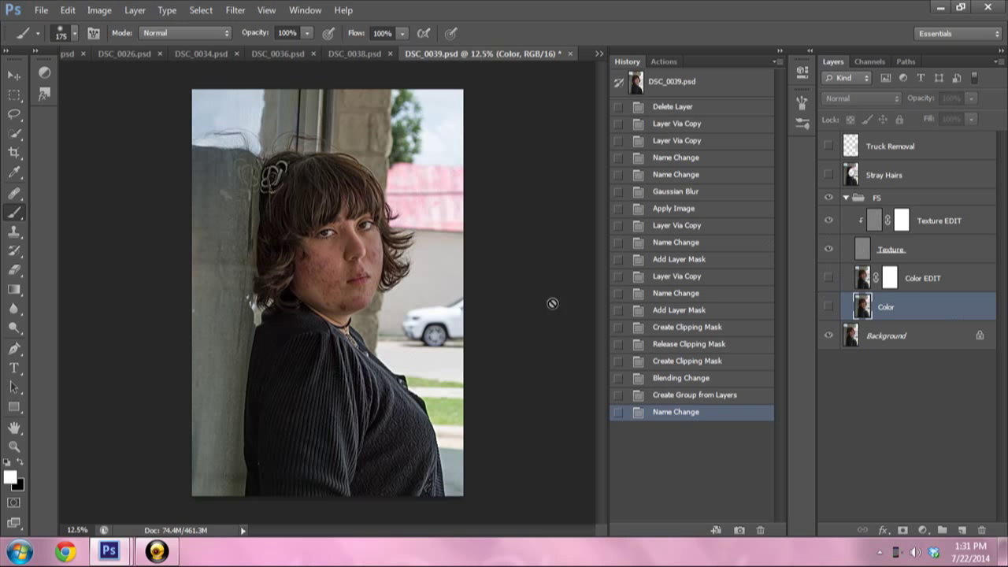
pyautogui.click(882, 250)
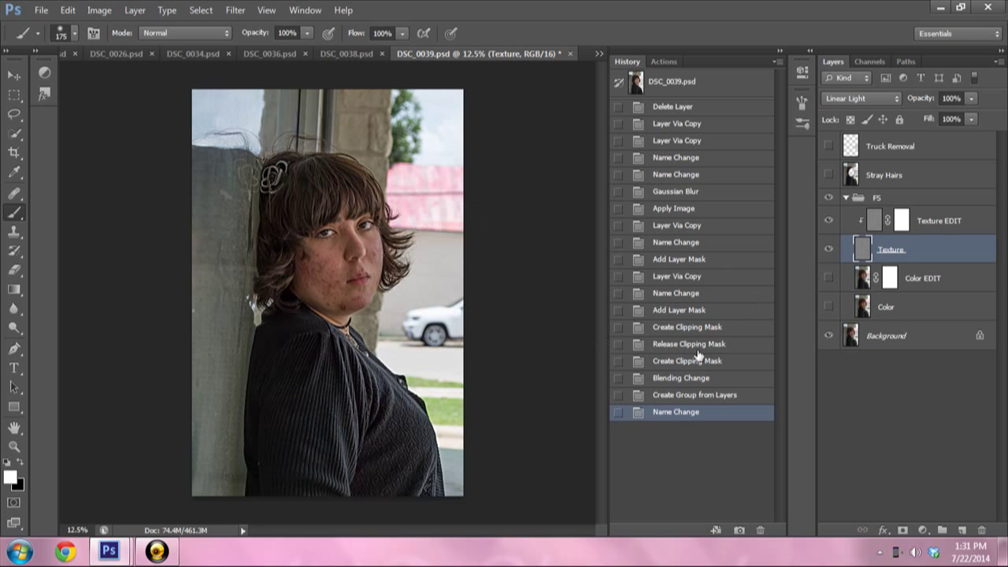
pyautogui.click(829, 278)
pyautogui.click(828, 307)
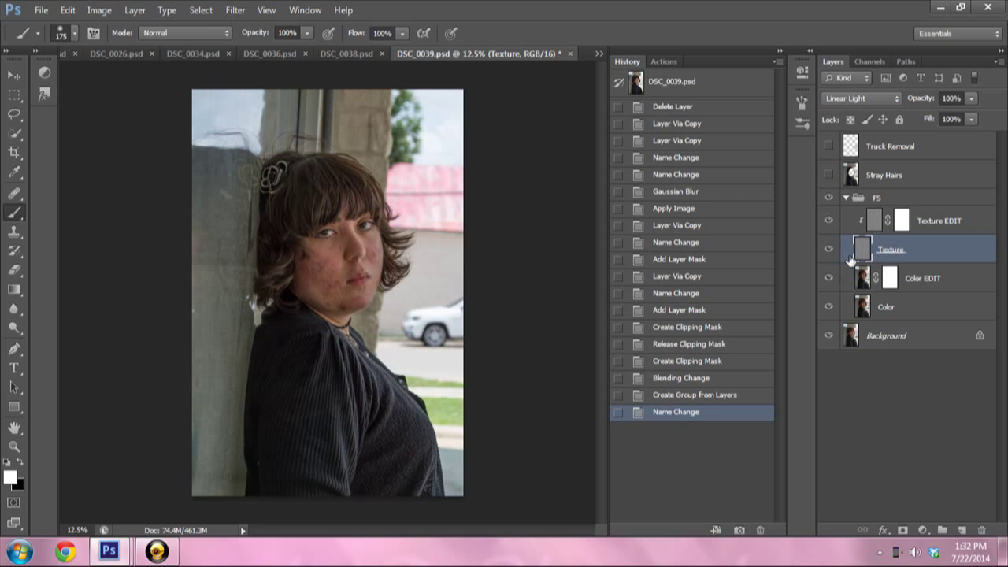
pyautogui.moveTo(829, 249); pyautogui.dragTo(828, 221)
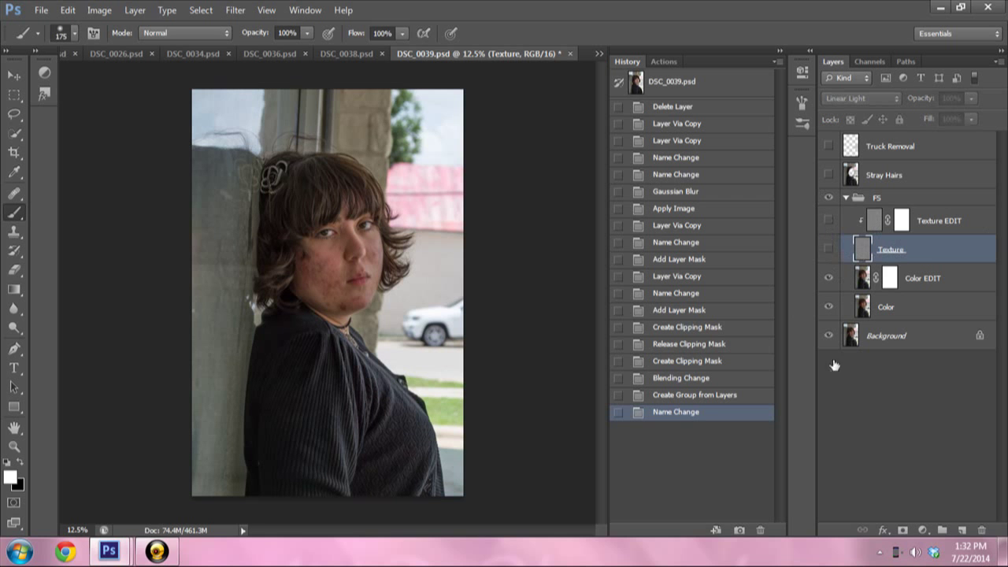
pyautogui.click(829, 336)
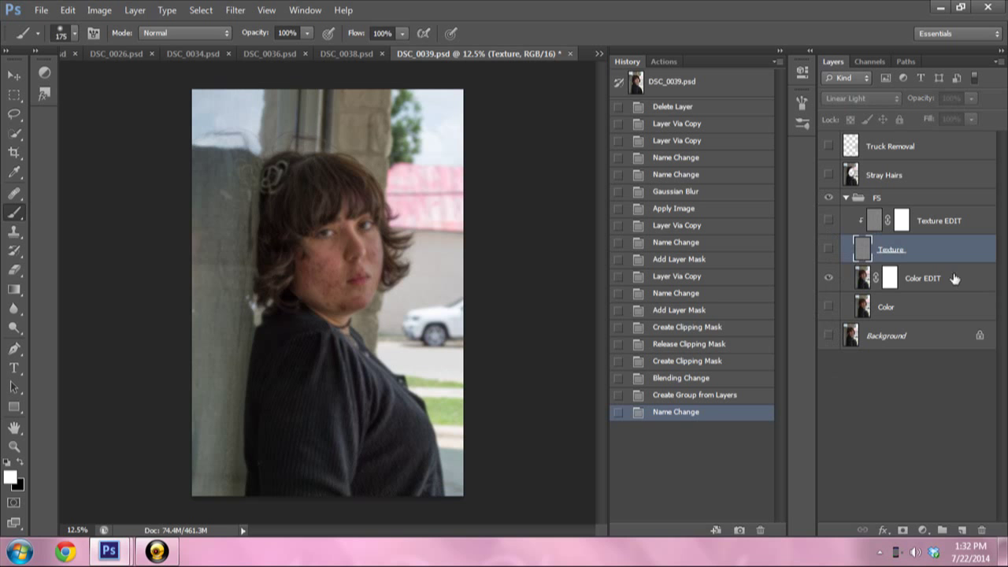
pyautogui.click(957, 280)
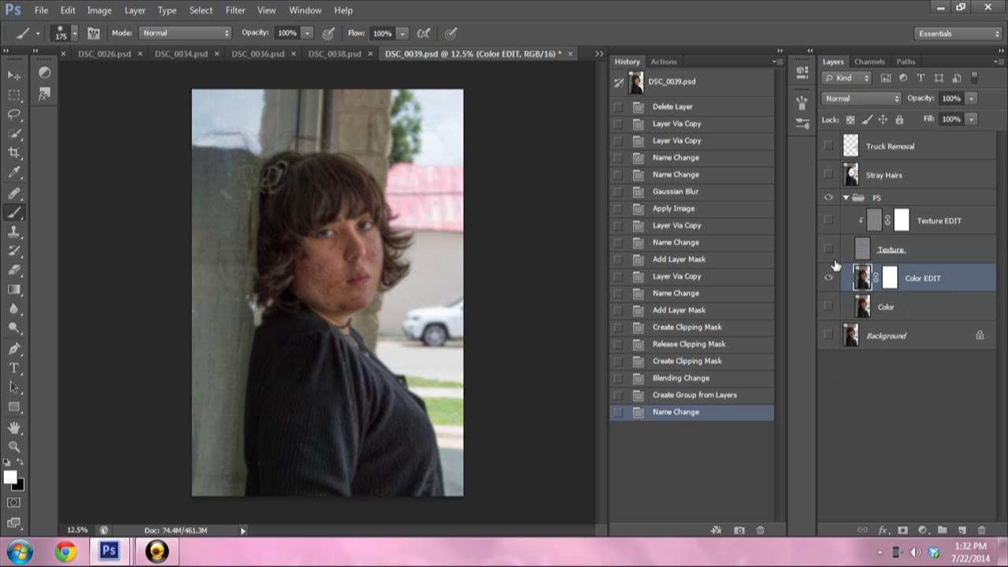
pyautogui.moveTo(829, 220); pyautogui.dragTo(828, 335)
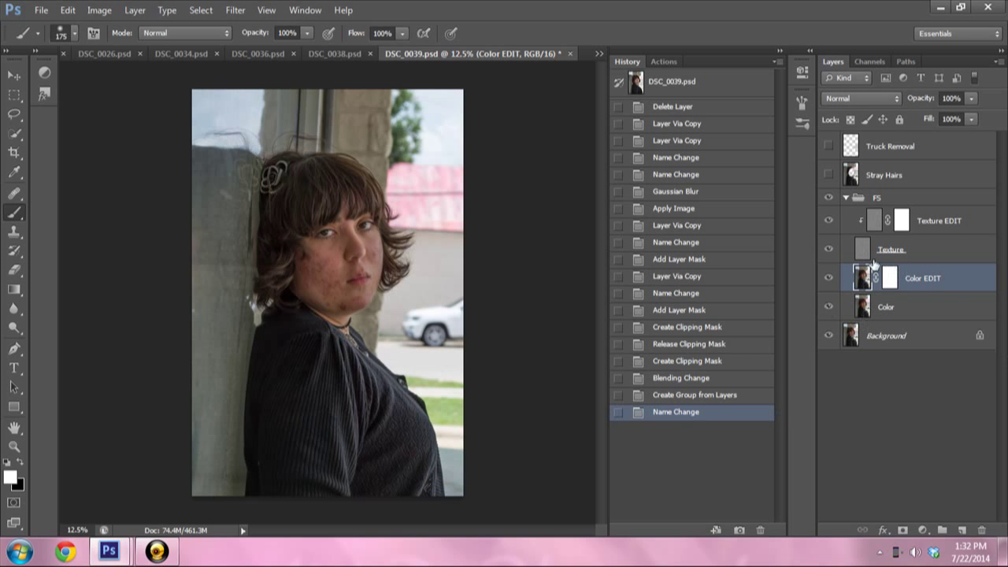
pyautogui.click(829, 220)
pyautogui.moveTo(828, 249); pyautogui.dragTo(828, 335)
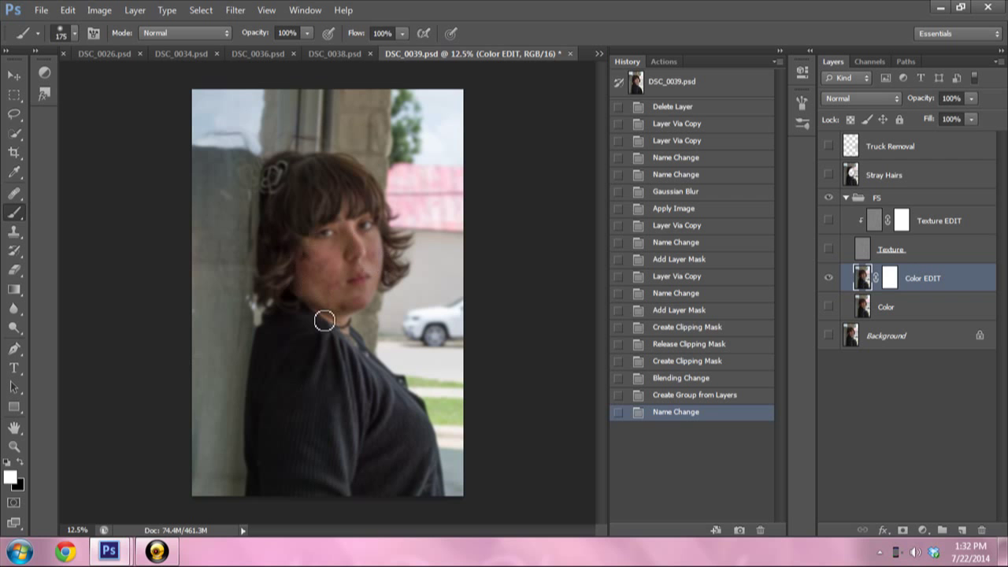
pyautogui.click(79, 529)
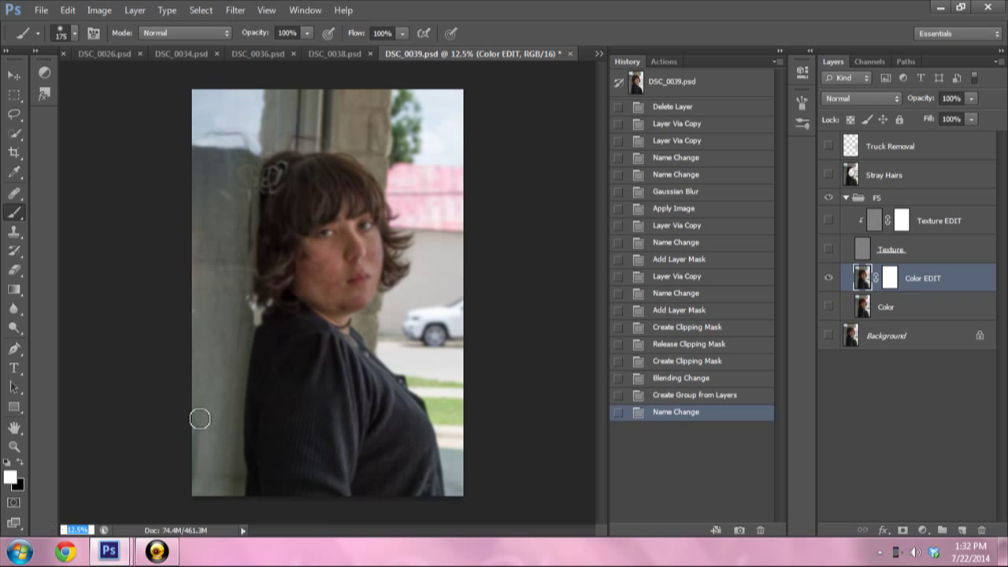
pyautogui.write('2')
# - Zoom the face to 25% and lasso the chin blemish with a 5 px feather
pyautogui.press('Return')
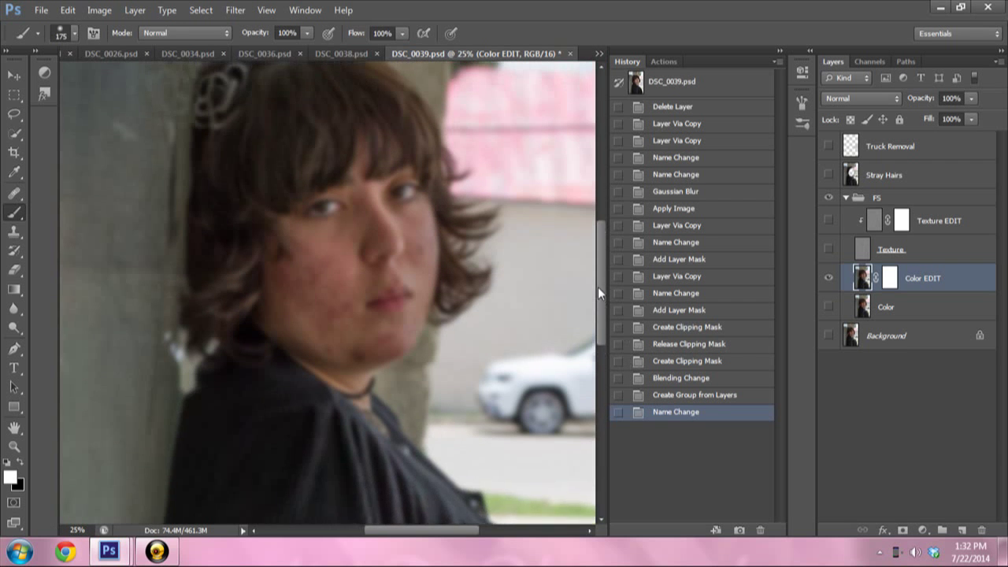
pyautogui.moveTo(598, 295); pyautogui.dragTo(599, 272)
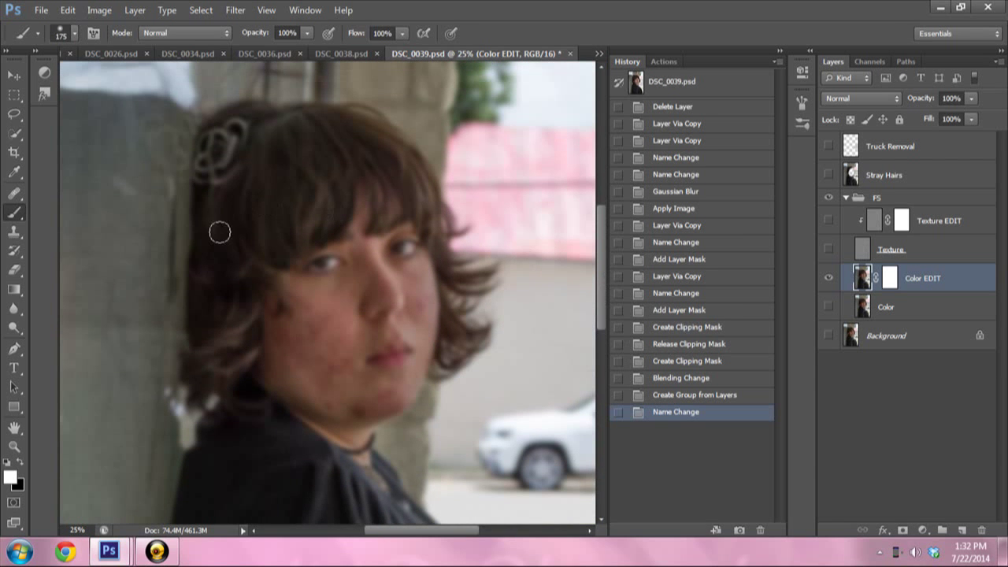
pyautogui.click(13, 115)
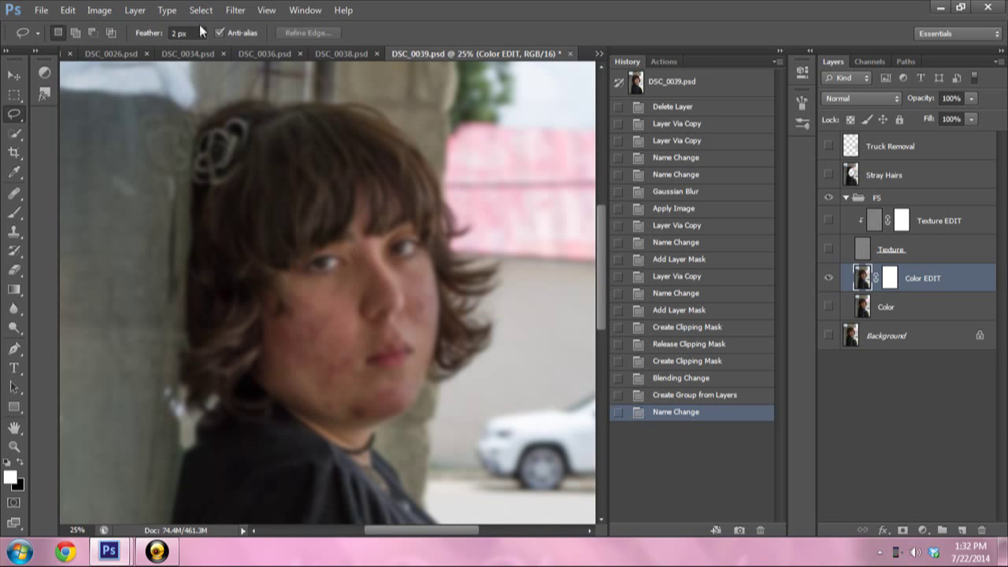
pyautogui.doubleClick(180, 34)
pyautogui.write('0')
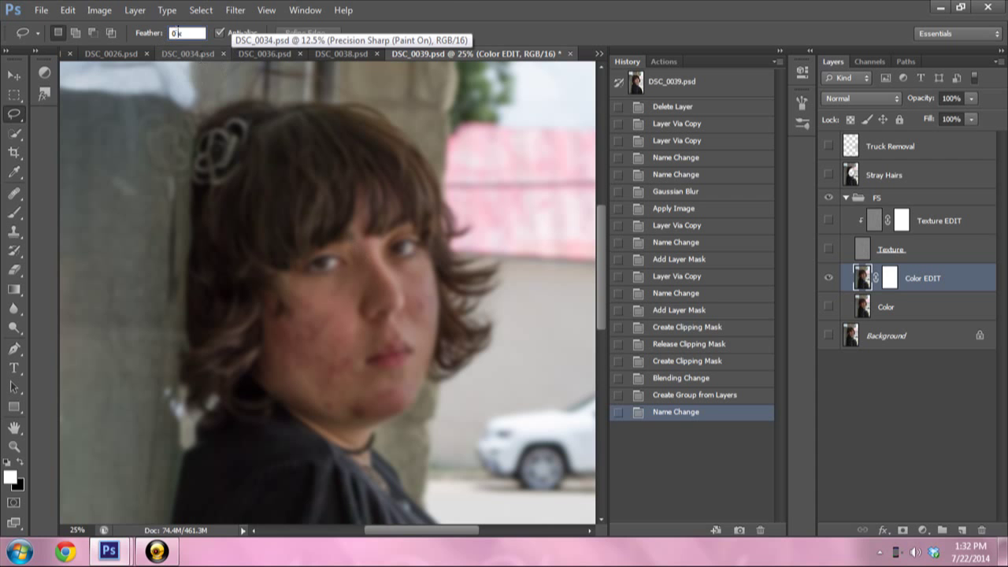
pyautogui.press('Return')
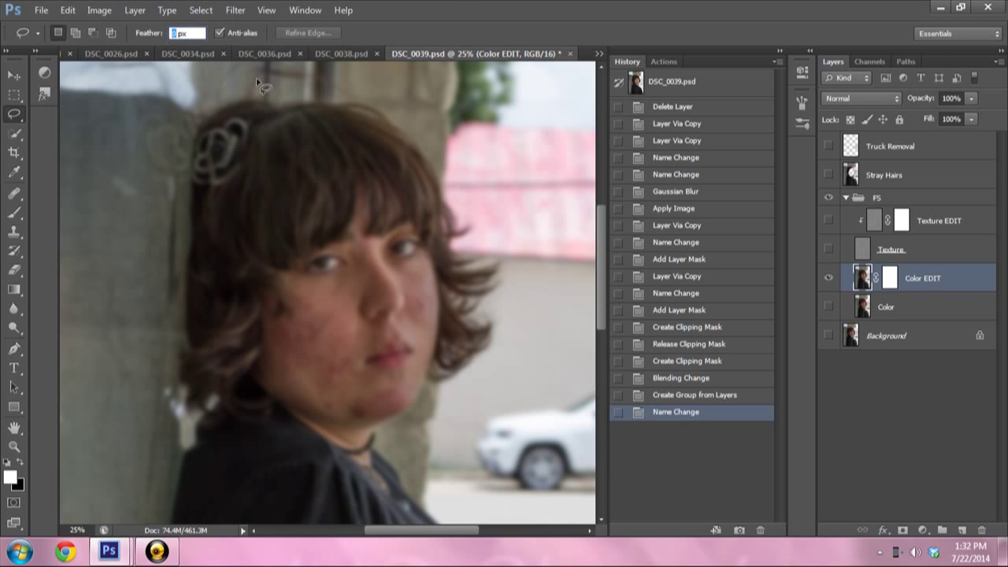
pyautogui.write('5')
pyautogui.press('Return')
pyautogui.moveTo(367, 393); pyautogui.dragTo(385, 387)
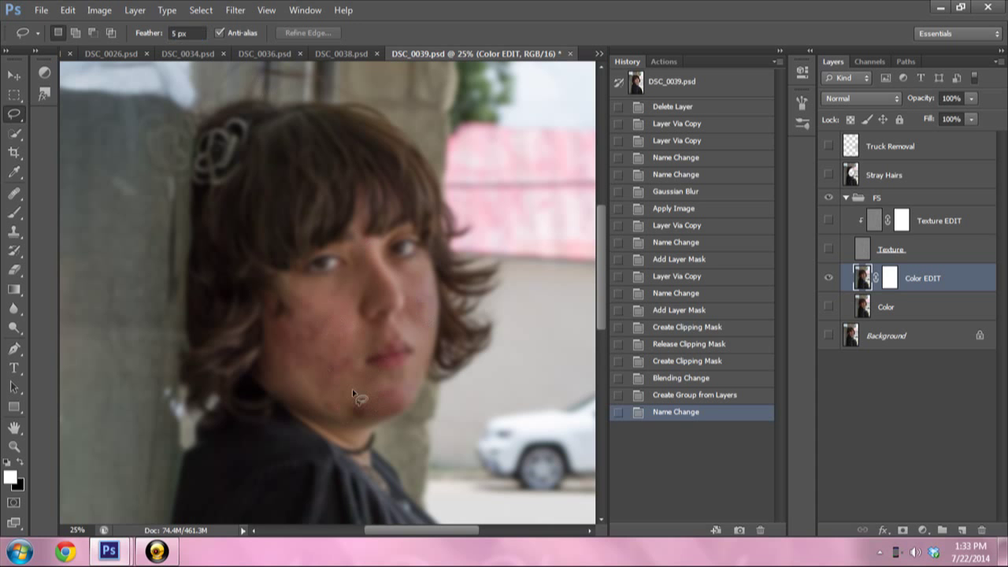
pyautogui.moveTo(370, 390); pyautogui.dragTo(371, 386)
# - Preview the chin selection in Quick Mask while trying 50 px and 200 px feather values
pyautogui.press('q')
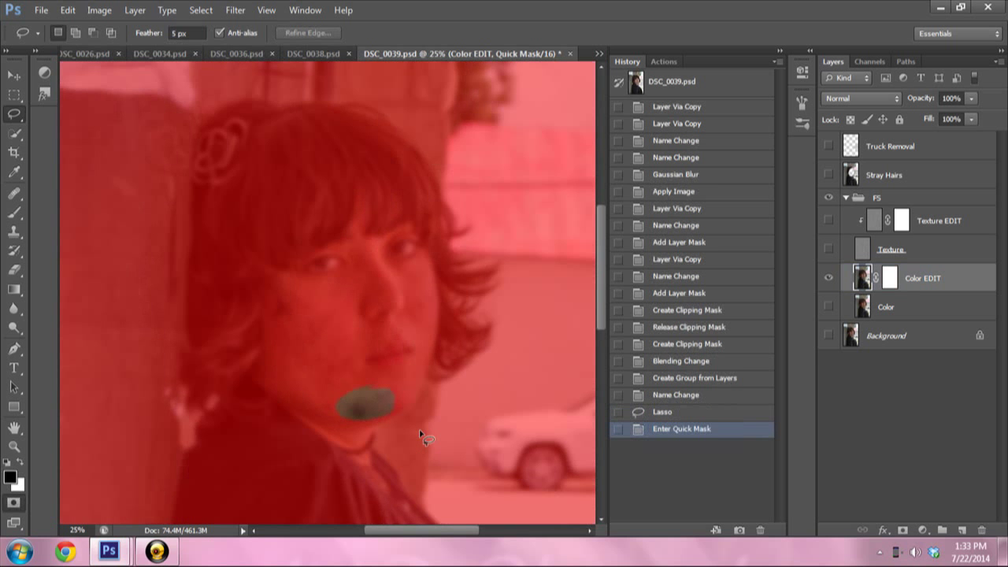
pyautogui.doubleClick(184, 33)
pyautogui.write('50')
pyautogui.press('Return')
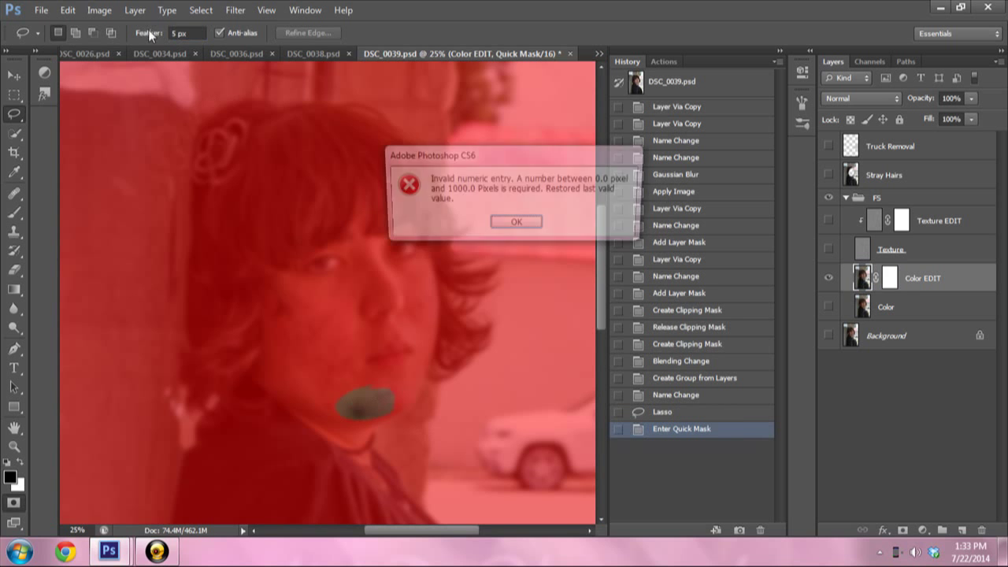
pyautogui.click(540, 227)
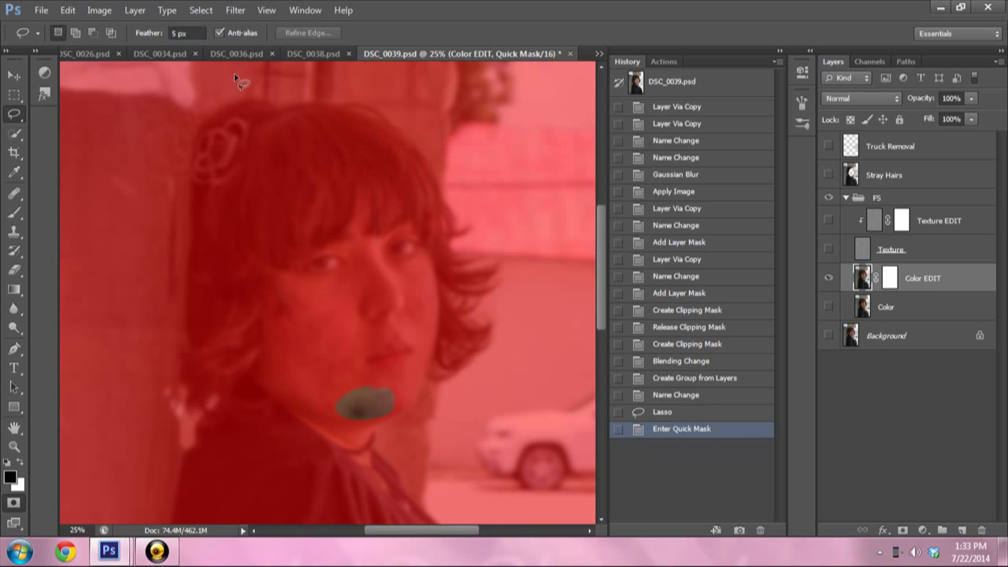
pyautogui.click(134, 33)
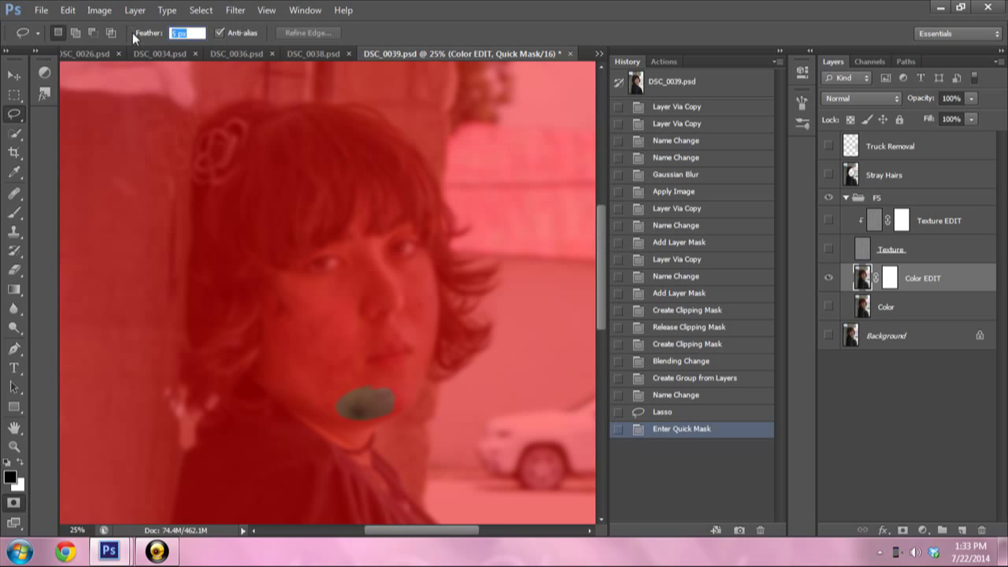
pyautogui.write('50')
pyautogui.press('Return')
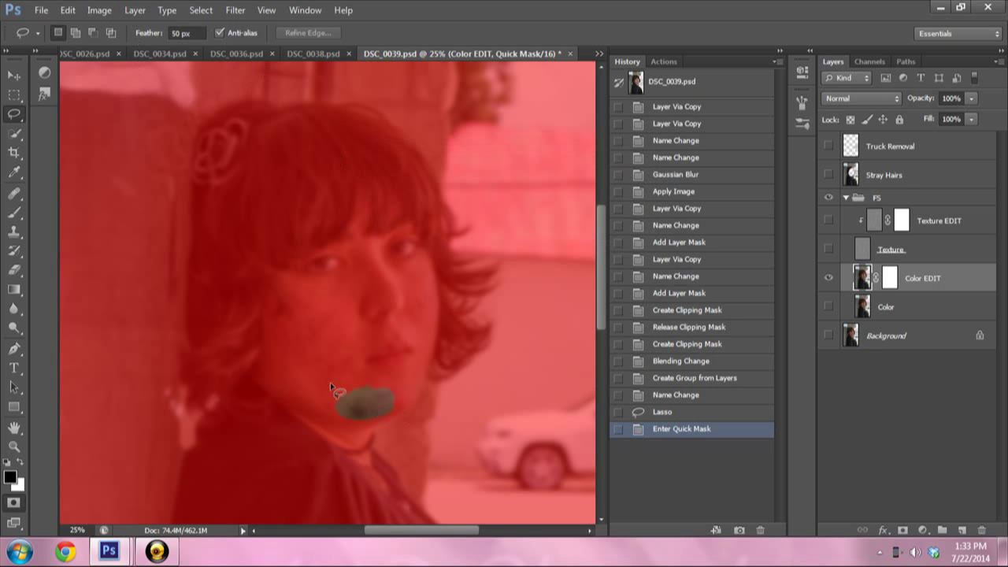
pyautogui.doubleClick(179, 33)
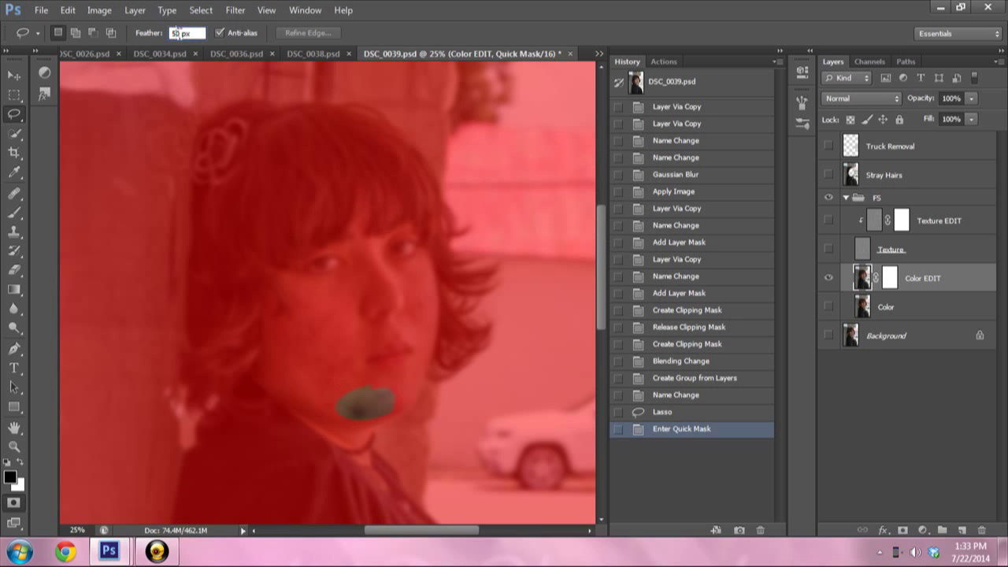
pyautogui.click(152, 36)
pyautogui.write('200')
pyautogui.press('Return')
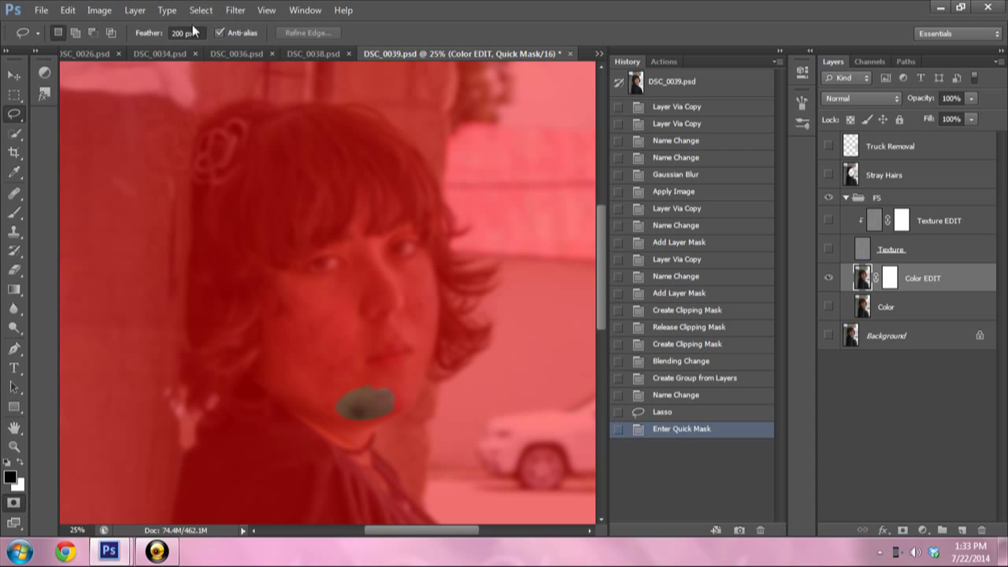
# - Reset the feather to 5 px, leave Quick Mask, and deselect the chin
pyautogui.doubleClick(185, 35)
pyautogui.write('5')
pyautogui.press('Return')
pyautogui.press('q')
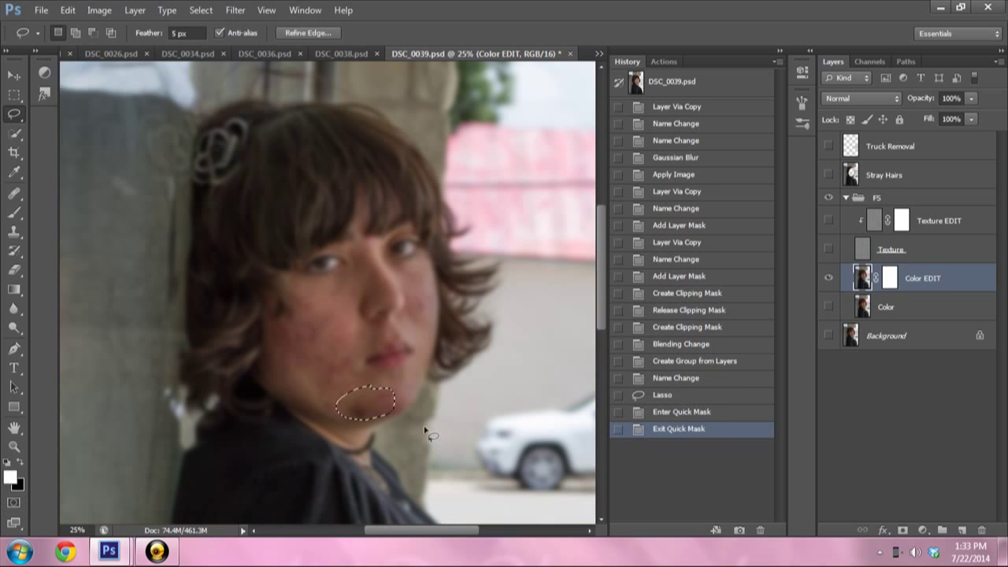
pyautogui.press('q')
pyautogui.press('q')
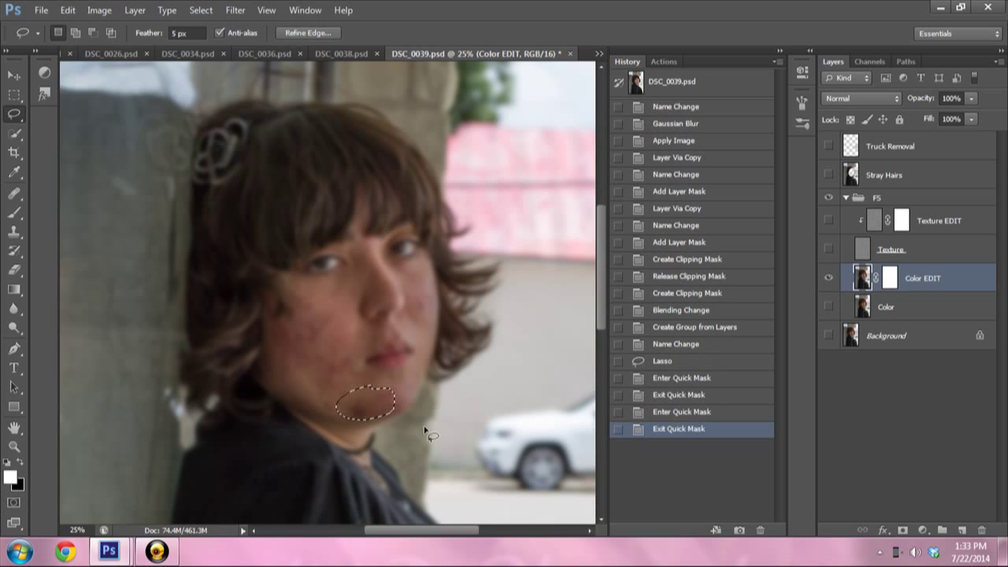
pyautogui.press('q')
pyautogui.press('q')
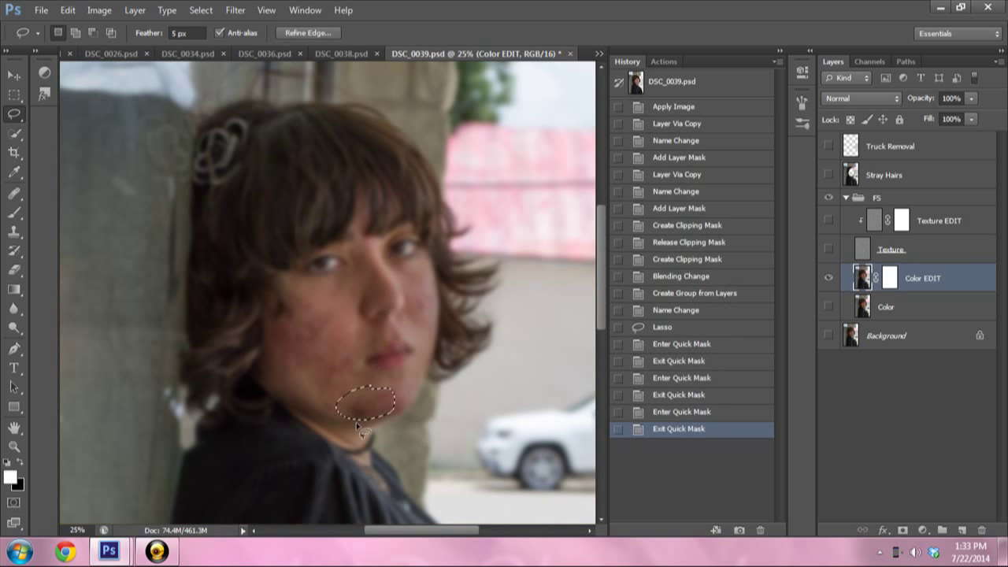
pyautogui.hotkey('ctrl', 'd')
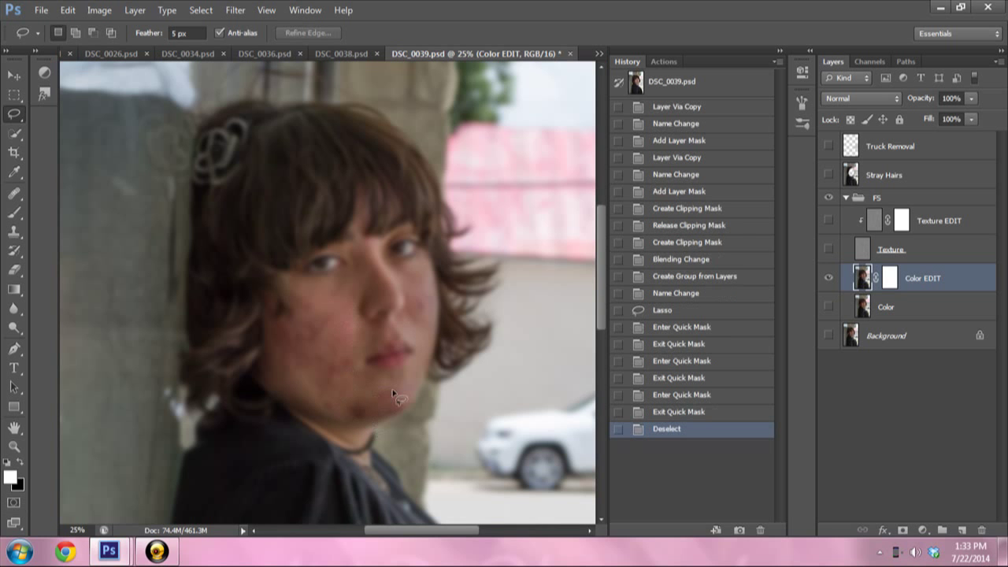
# - Lasso a blotchy chin patch and reapply Gaussian Blur to it, then deselect
pyautogui.moveTo(355, 397)
pyautogui.mouseDown()
pyautogui.moveTo(344, 408)
pyautogui.moveTo(399, 399)
pyautogui.mouseUp()
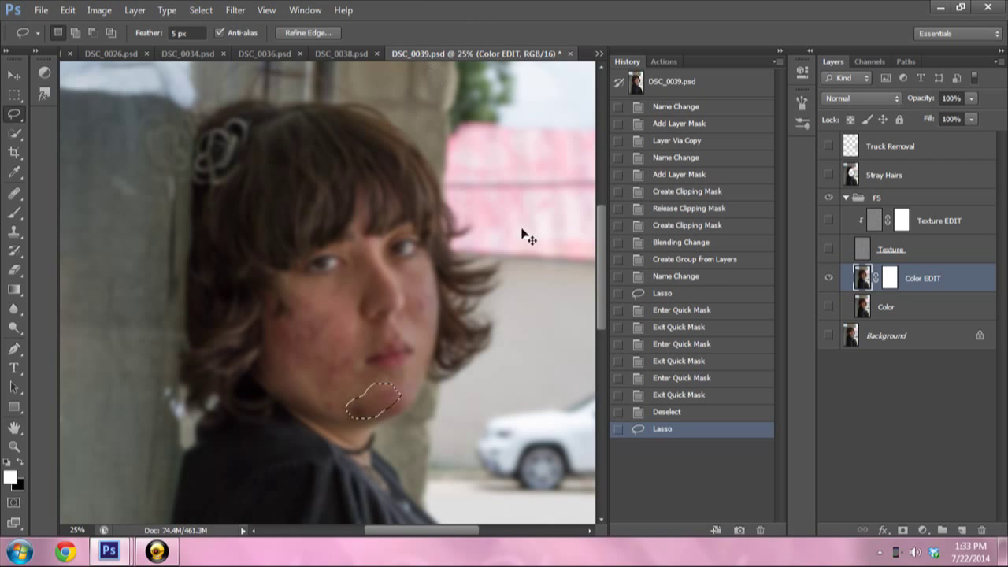
pyautogui.hotkey('ctrl', 'f')
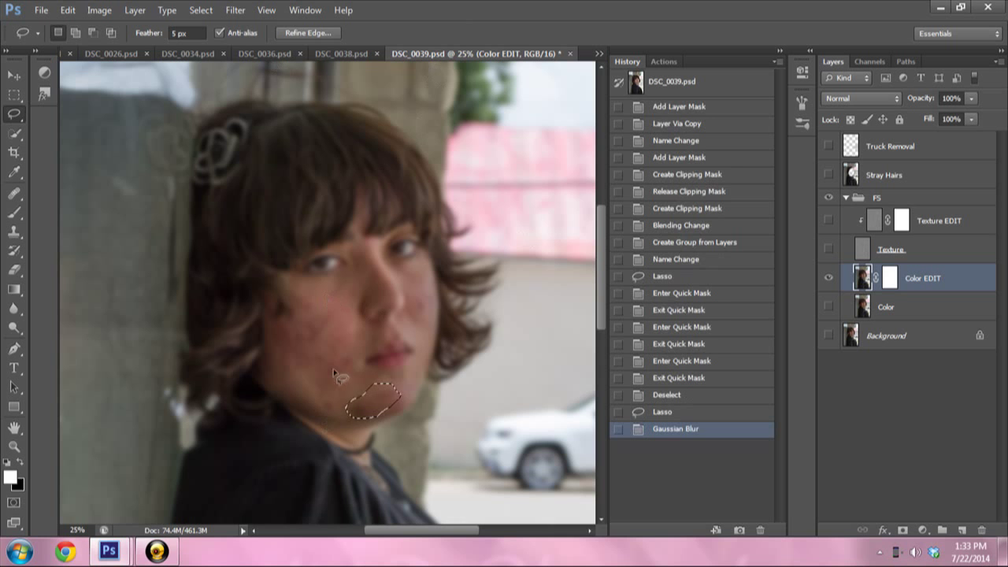
pyautogui.hotkey('ctrl', 'd')
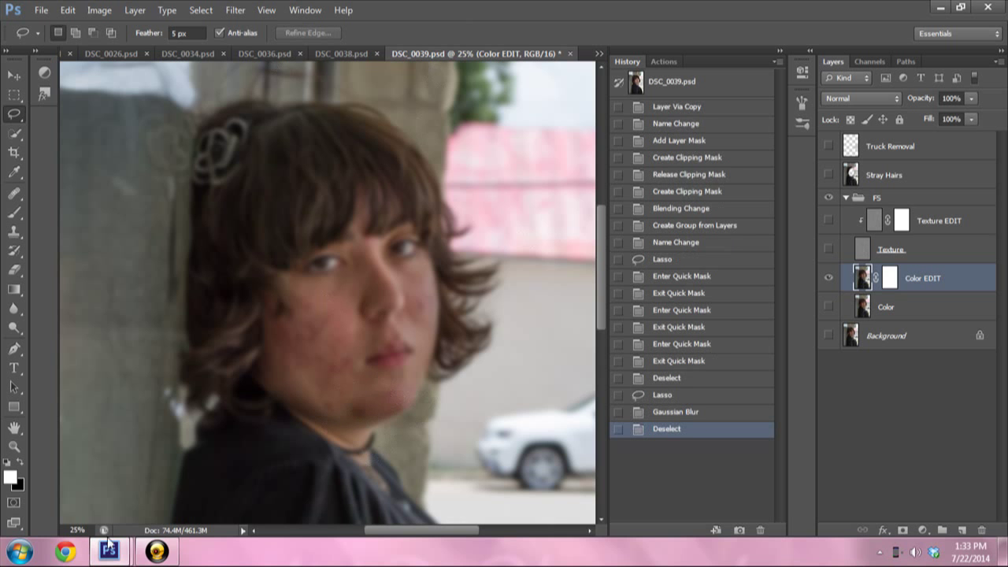
# - Set the document zoom to 33%
pyautogui.click(77, 529)
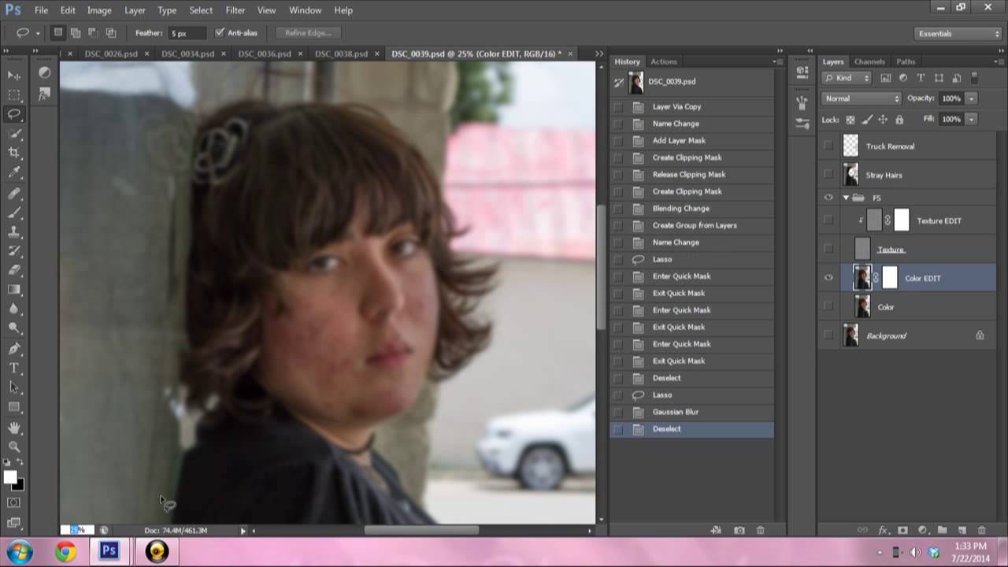
pyautogui.write('3')
pyautogui.write('3')
pyautogui.press('Return')
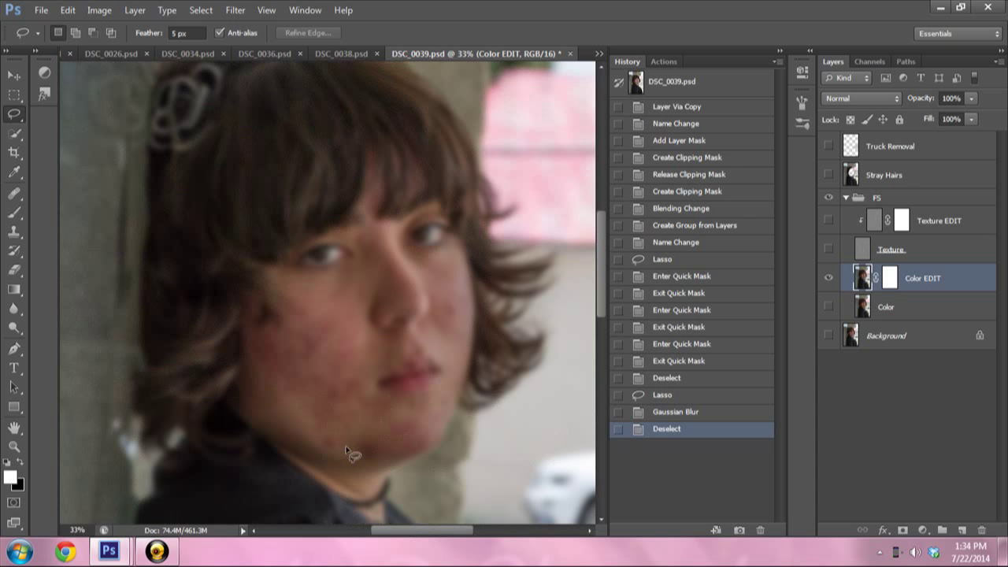
# - Gaussian-blur two more lassoed chin patches, then lasso the lower chin and jaw
pyautogui.moveTo(345, 447); pyautogui.dragTo(344, 446)
pyautogui.hotkey('ctrl', 'f')
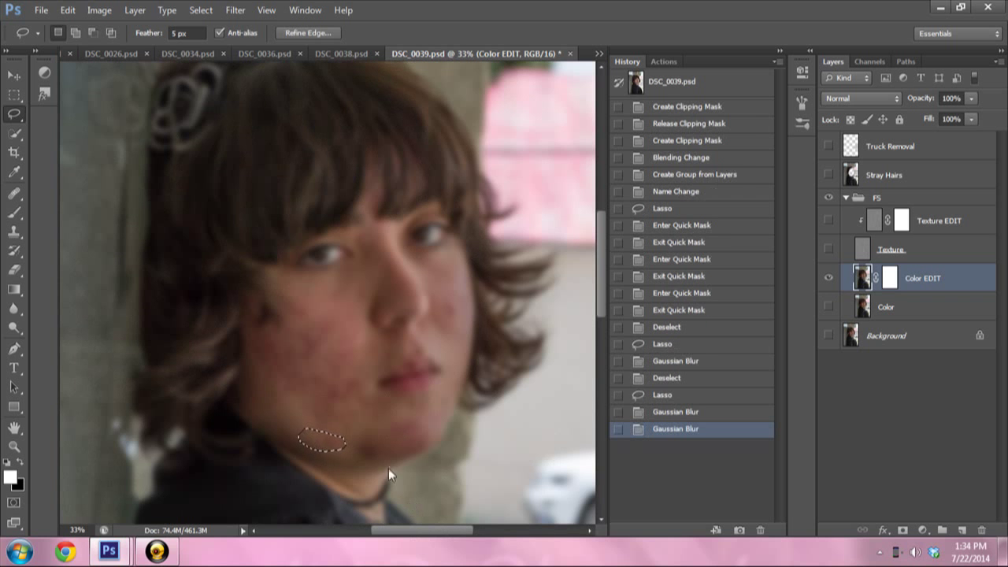
pyautogui.hotkey('ctrl', 'd')
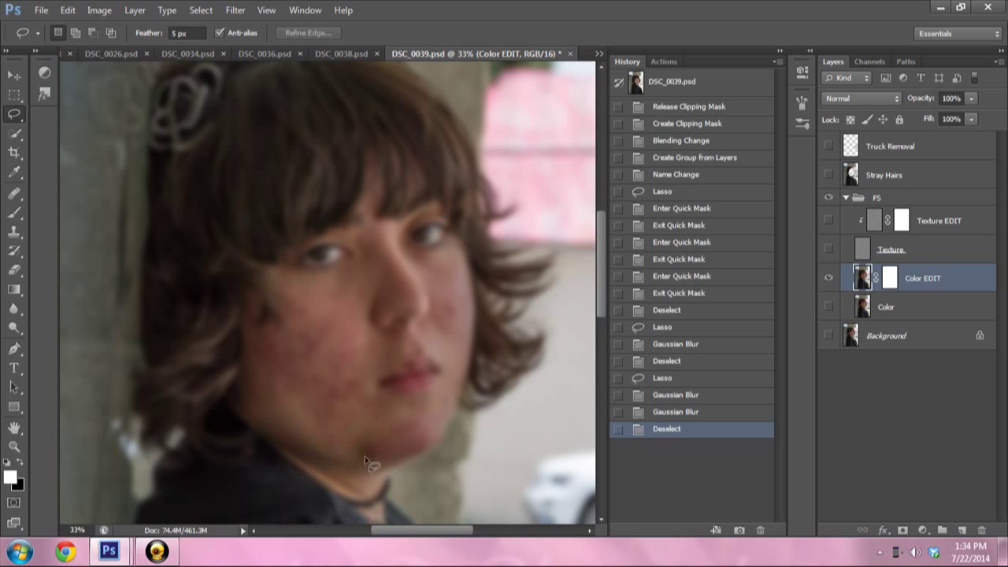
pyautogui.moveTo(363, 460); pyautogui.dragTo(387, 419)
pyautogui.moveTo(351, 465); pyautogui.dragTo(361, 460)
pyautogui.hotkey('ctrl', 'f')
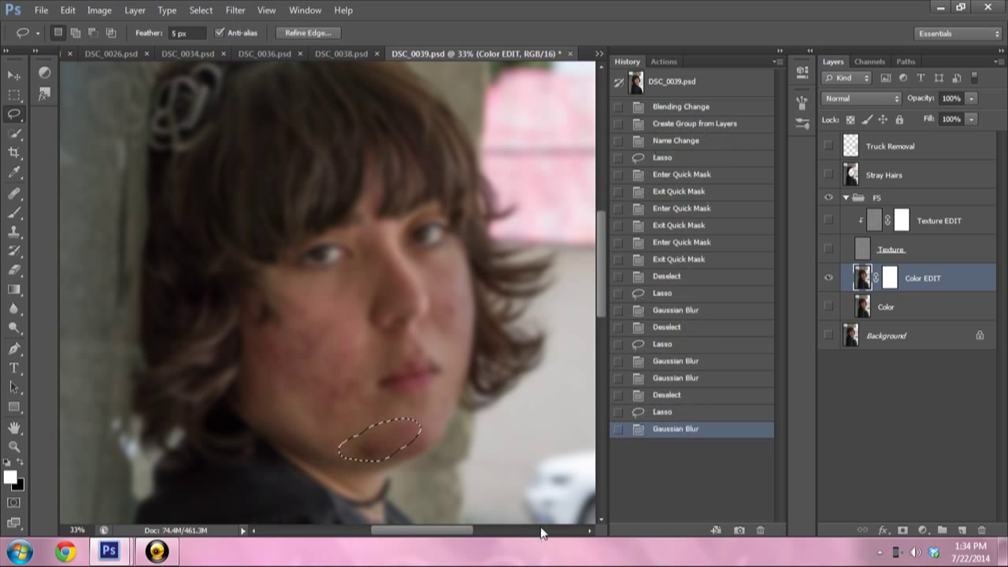
pyautogui.hotkey('ctrl', 'f')
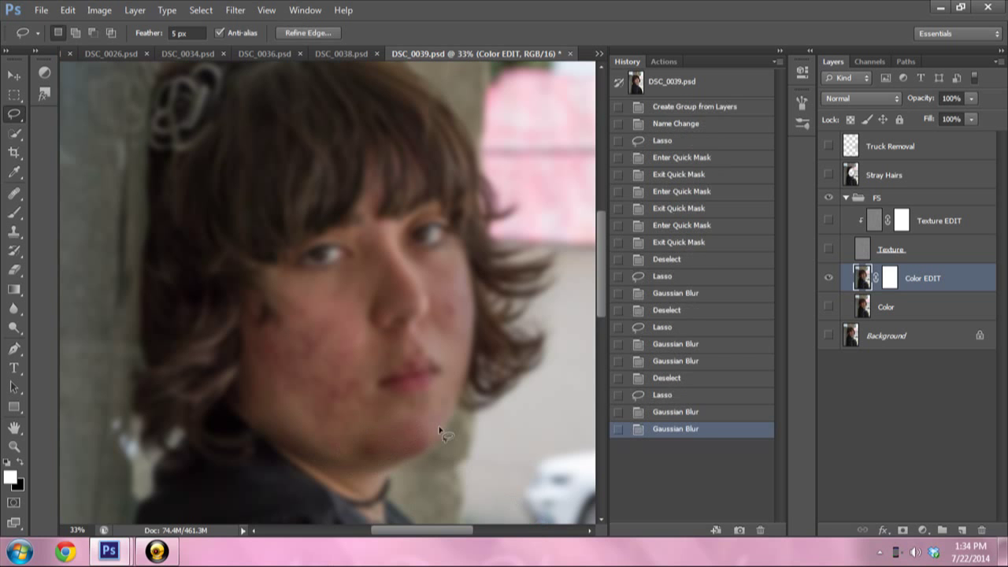
pyautogui.hotkey('ctrl', 'd')
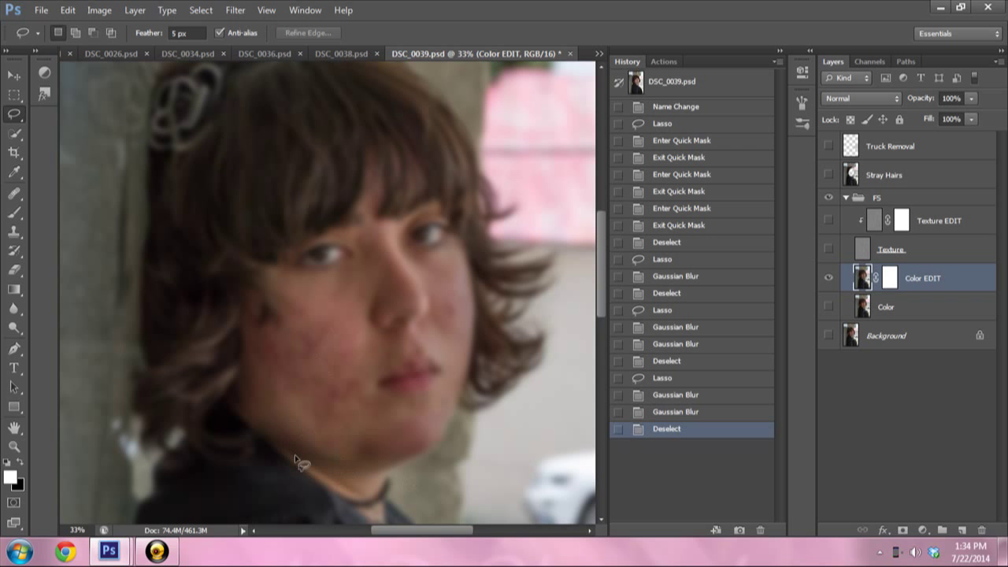
pyautogui.moveTo(300, 448)
pyautogui.mouseDown()
pyautogui.moveTo(338, 470)
pyautogui.moveTo(308, 457)
pyautogui.mouseUp()
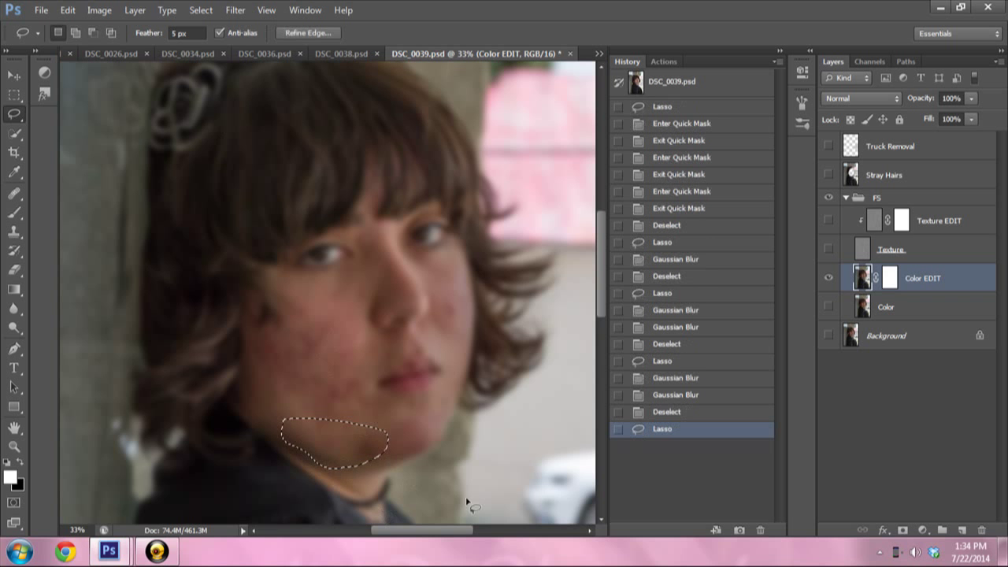
# - Apply a 13 px Gaussian Blur to the chin selection, then deselect
pyautogui.click(234, 9)
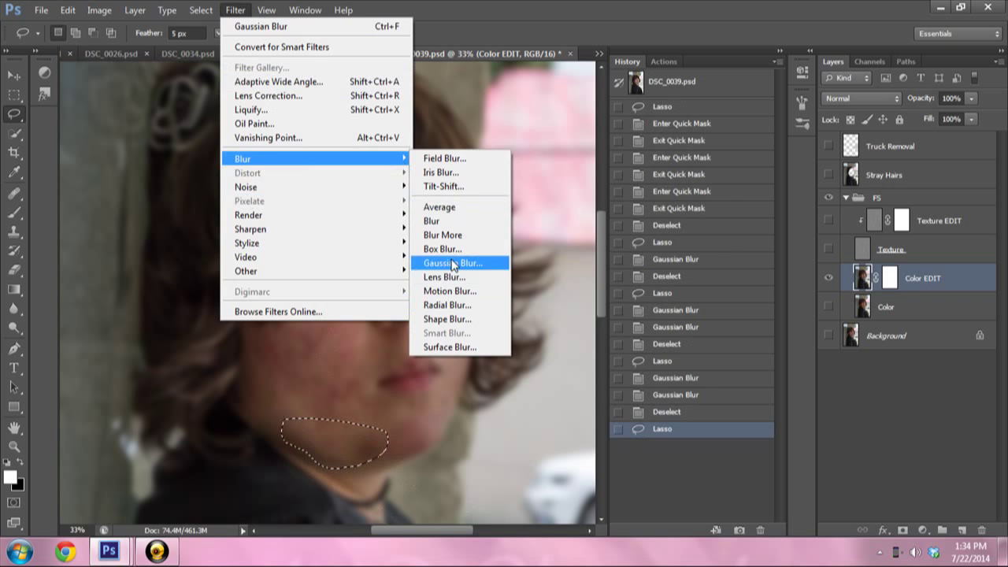
pyautogui.click(455, 264)
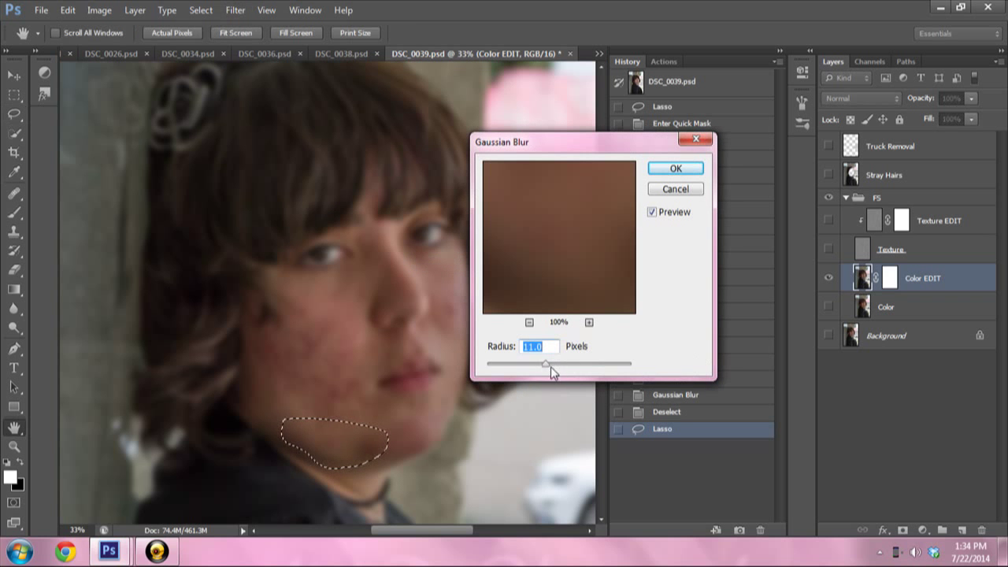
pyautogui.moveTo(551, 366); pyautogui.dragTo(556, 367)
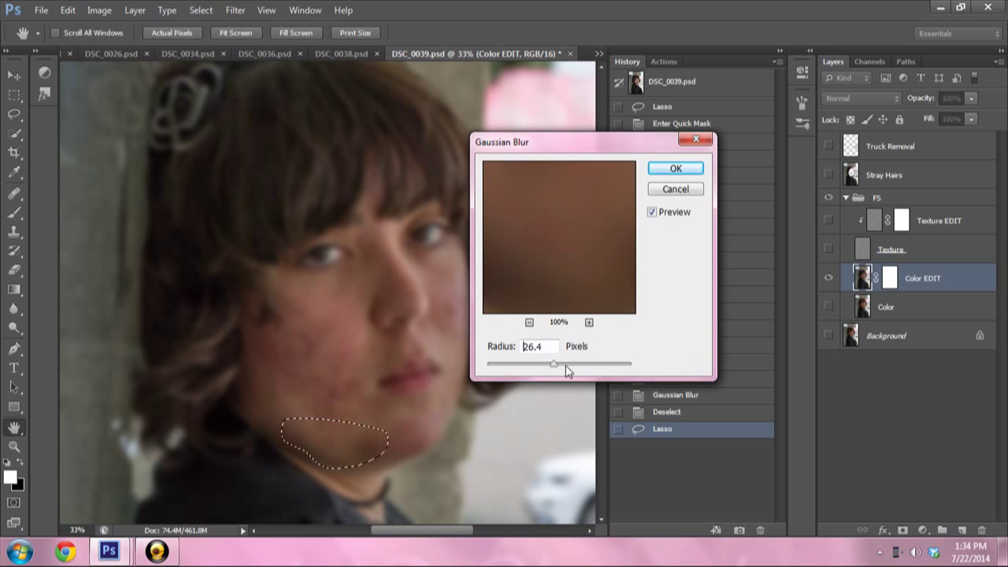
pyautogui.click(566, 365)
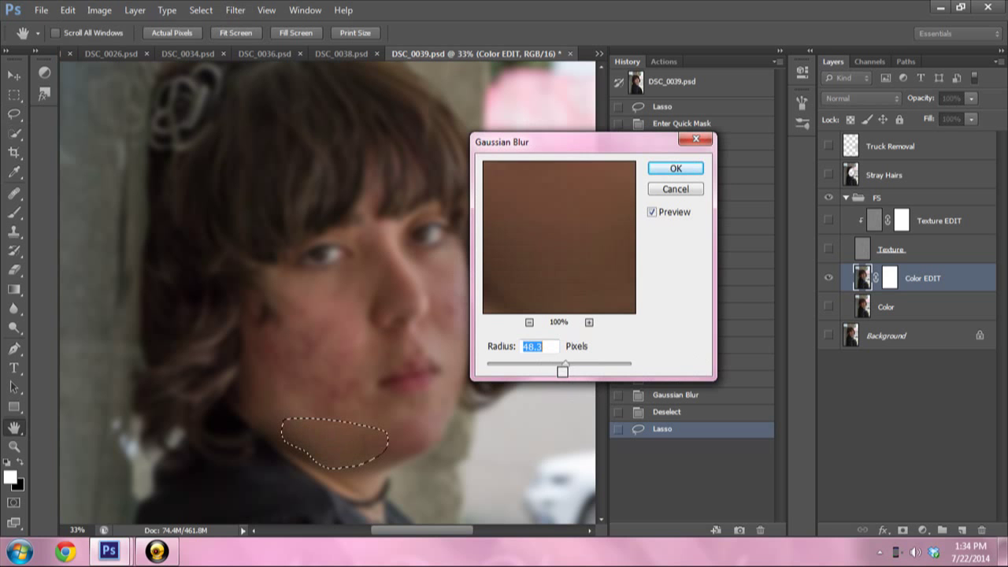
pyautogui.moveTo(590, 235); pyautogui.dragTo(553, 281)
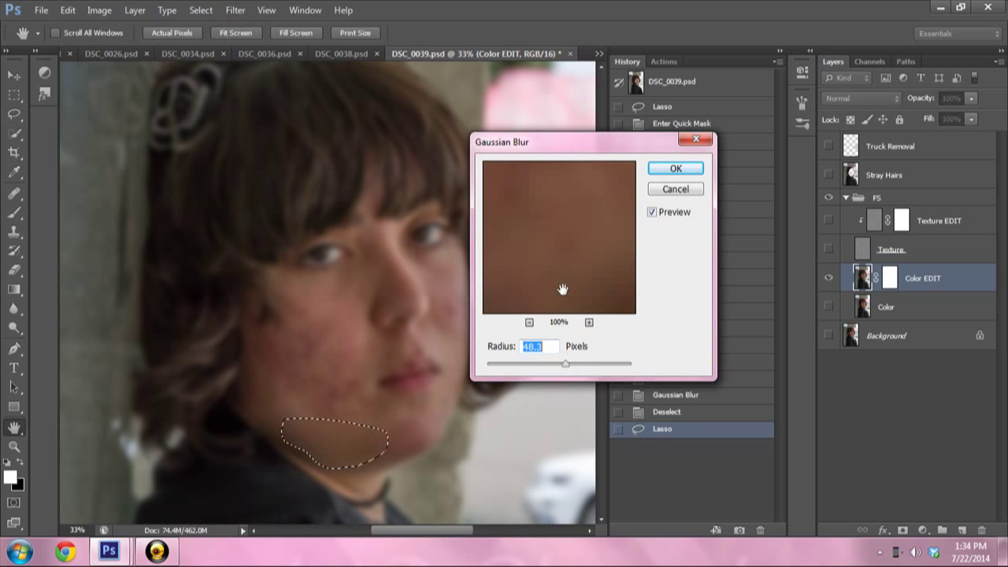
pyautogui.click(529, 323)
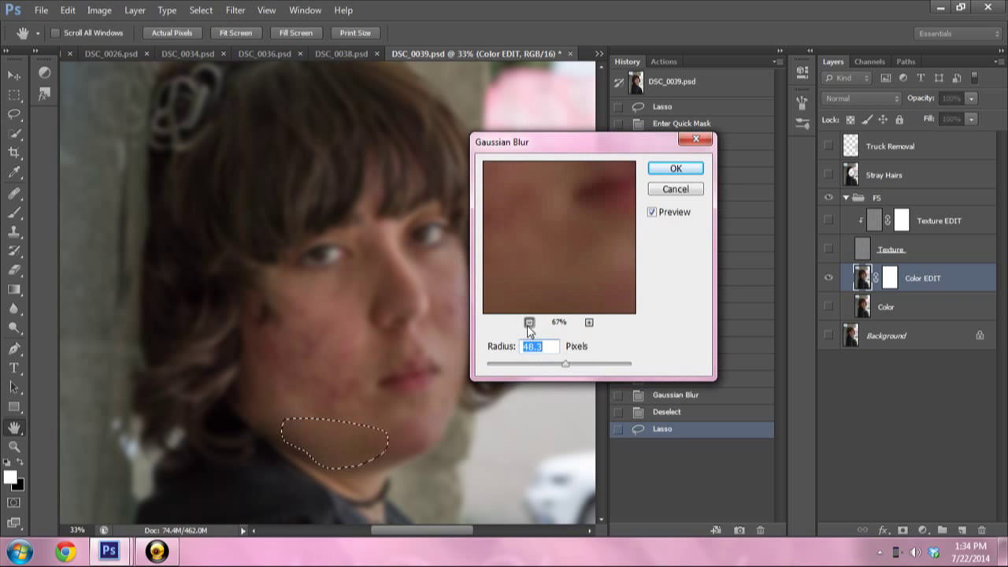
pyautogui.click(529, 323)
pyautogui.moveTo(515, 254); pyautogui.dragTo(544, 240)
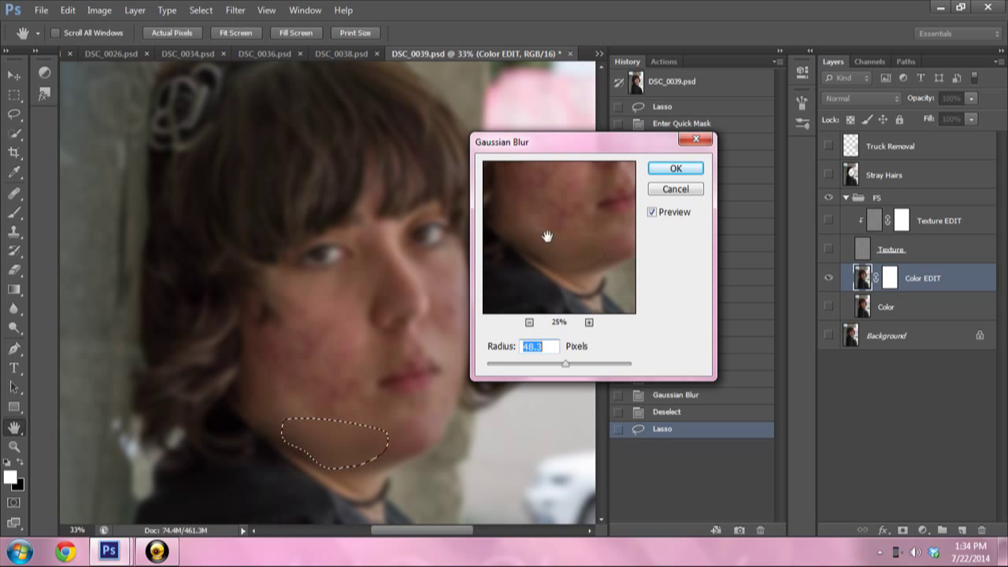
pyautogui.moveTo(563, 369)
pyautogui.mouseDown()
pyautogui.moveTo(637, 370)
pyautogui.moveTo(515, 375)
pyautogui.mouseUp()
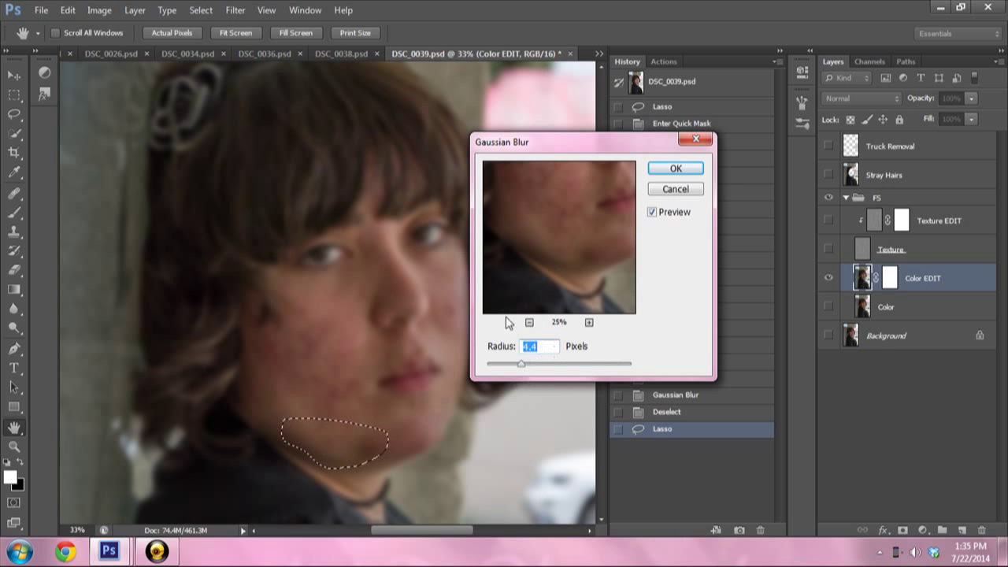
pyautogui.write('11')
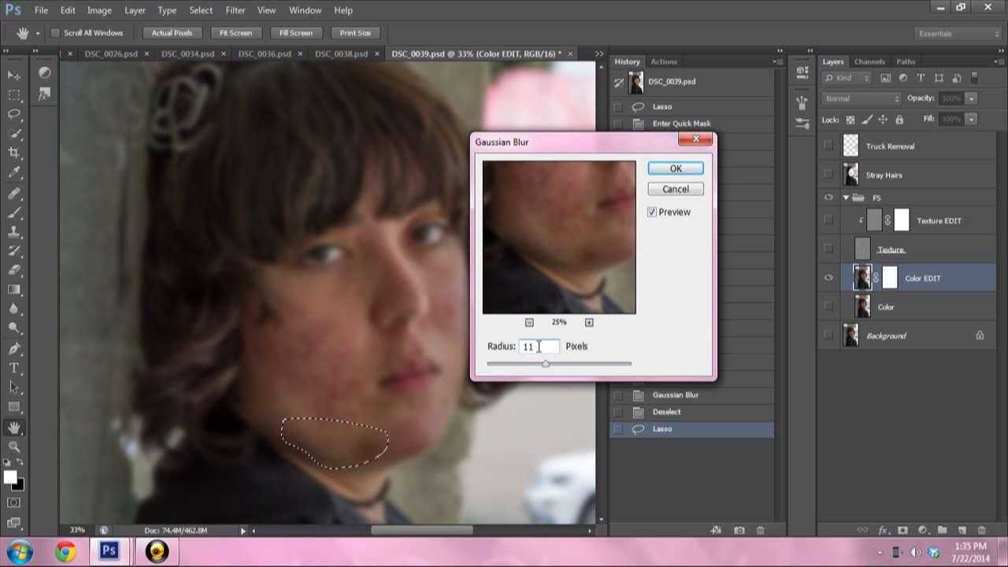
pyautogui.doubleClick(535, 348)
pyautogui.write('13')
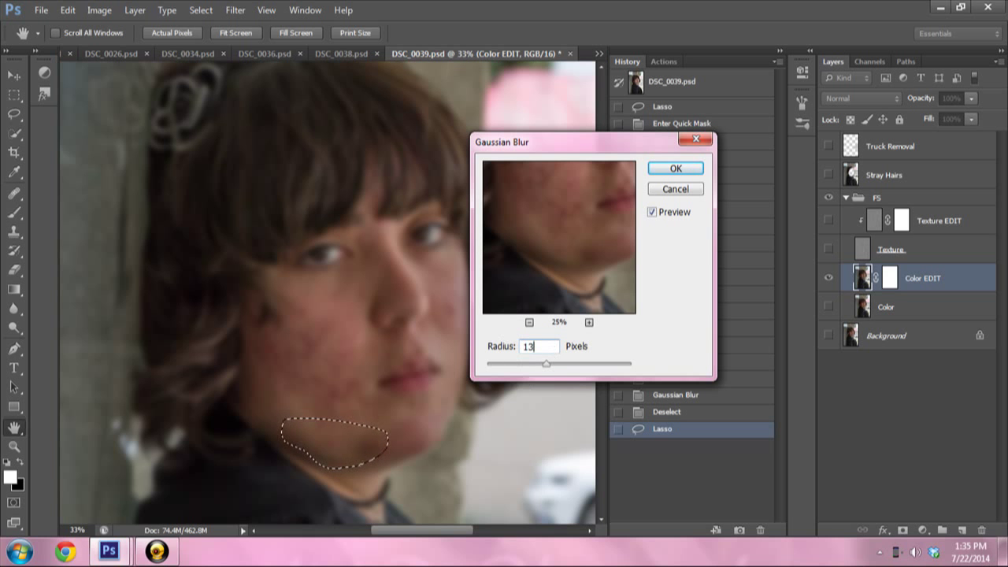
pyautogui.click(679, 169)
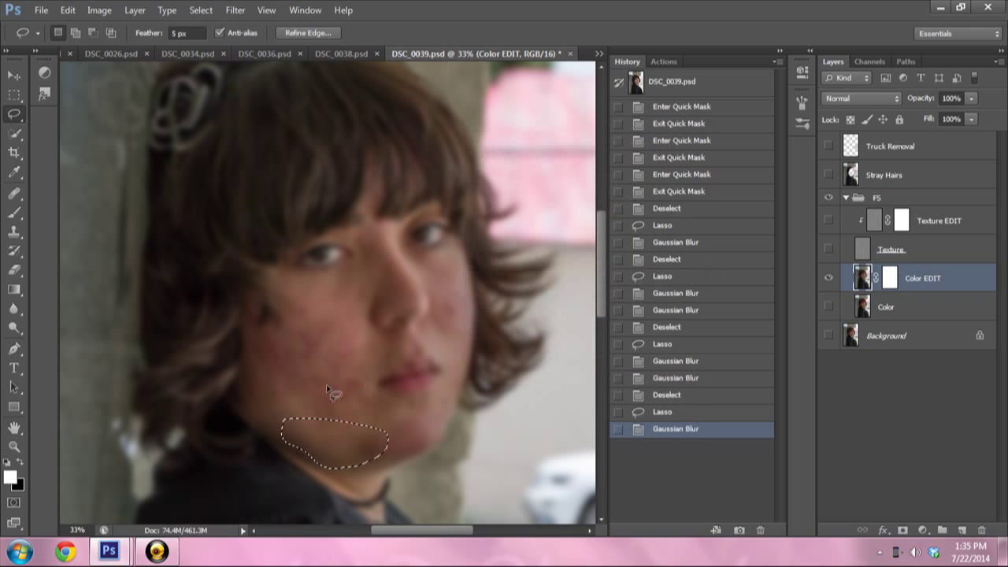
pyautogui.hotkey('ctrl', 'd')
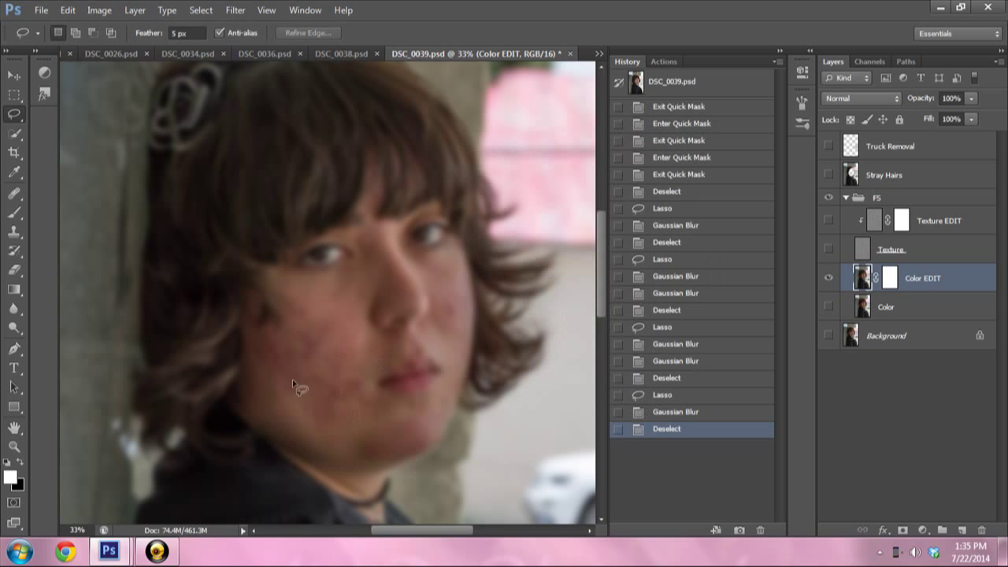
# - Lasso and re-blur cheek patches, beside the mouth, upper cheek and left cheek
pyautogui.moveTo(351, 386); pyautogui.dragTo(356, 369)
pyautogui.hotkey('ctrl', 'f')
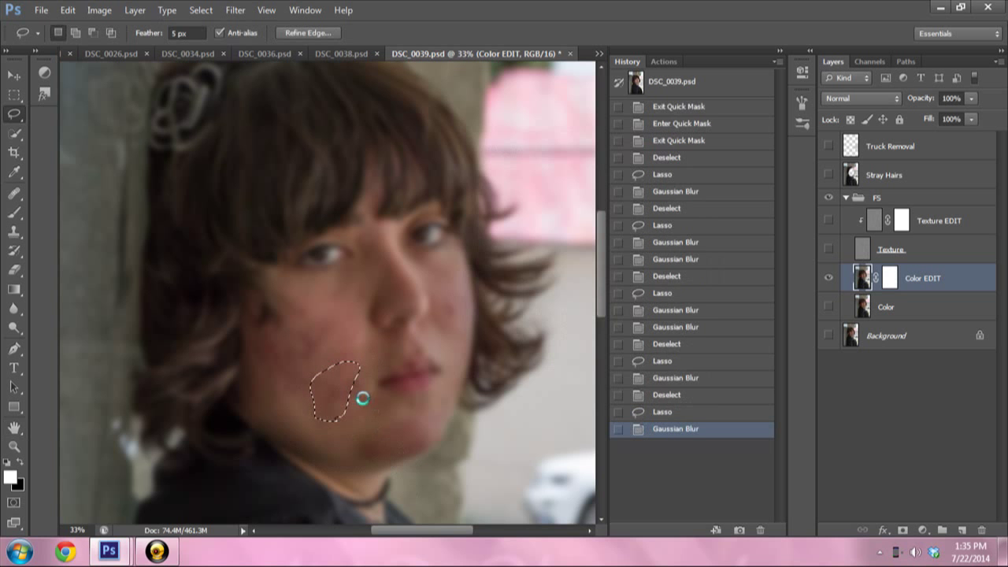
pyautogui.hotkey('ctrl', 'f')
pyautogui.moveTo(359, 369); pyautogui.dragTo(364, 398)
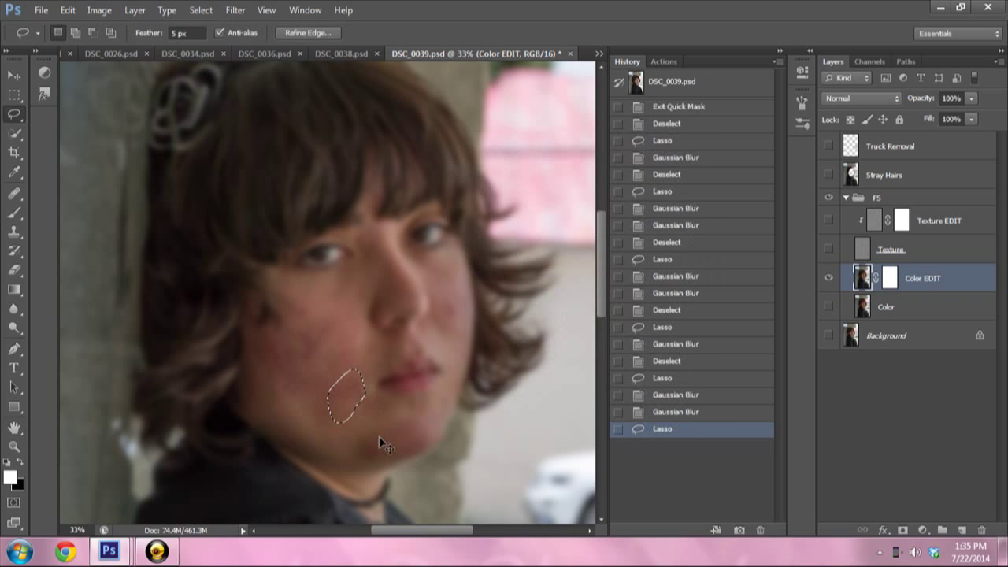
pyautogui.hotkey('ctrl', 'f')
pyautogui.hotkey('ctrl', 'f')
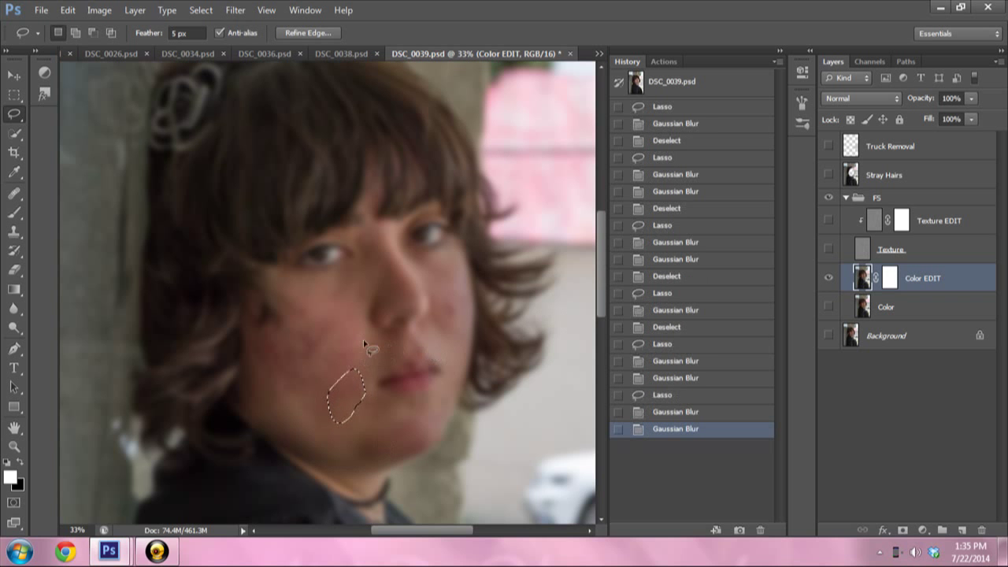
pyautogui.moveTo(333, 310); pyautogui.dragTo(364, 351)
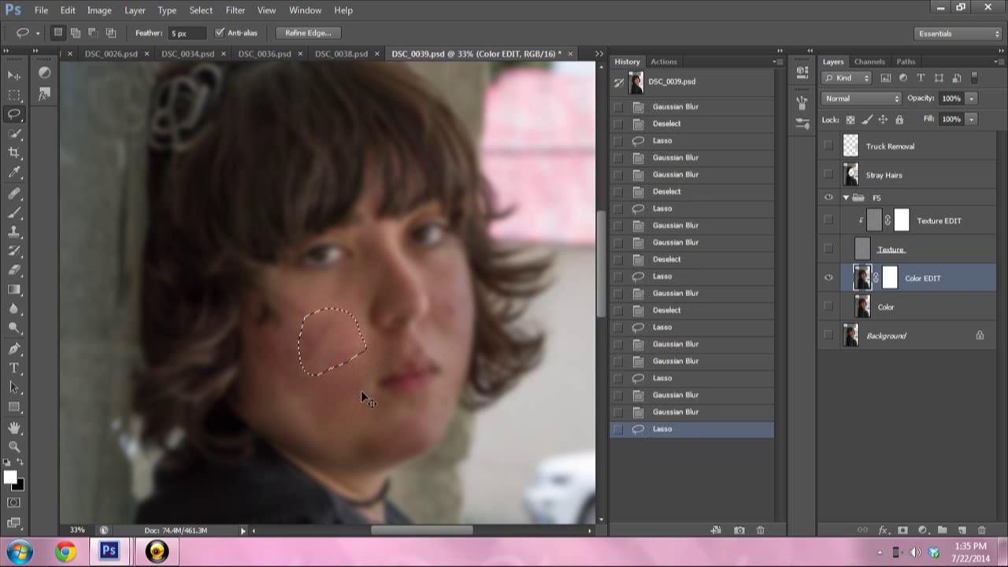
pyautogui.hotkey('ctrl', 'f')
pyautogui.hotkey('ctrl', 'f')
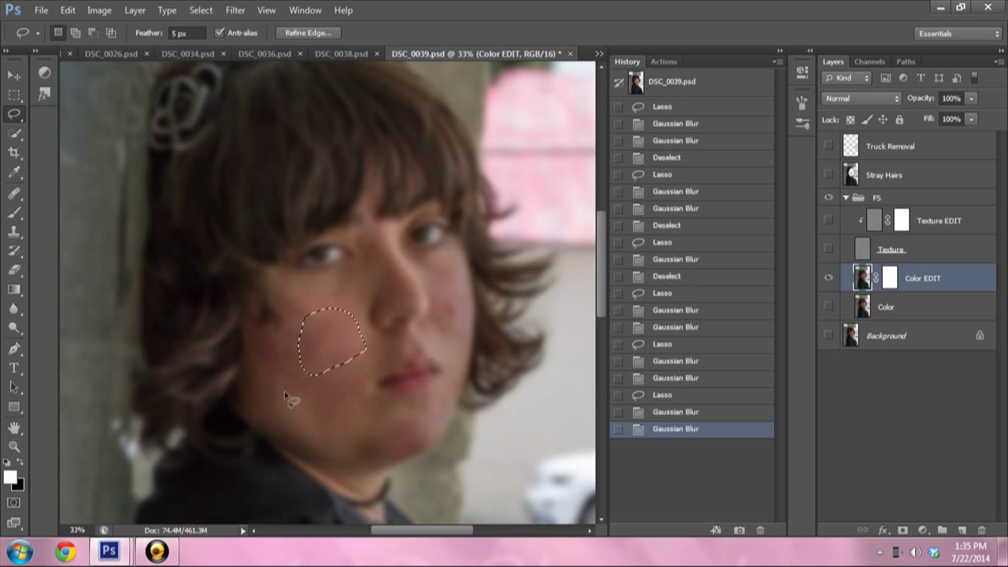
pyautogui.moveTo(284, 394)
pyautogui.mouseDown()
pyautogui.moveTo(272, 392)
pyautogui.moveTo(300, 384)
pyautogui.mouseUp()
pyautogui.hotkey('ctrl', 'f')
pyautogui.hotkey('ctrl', 'd')
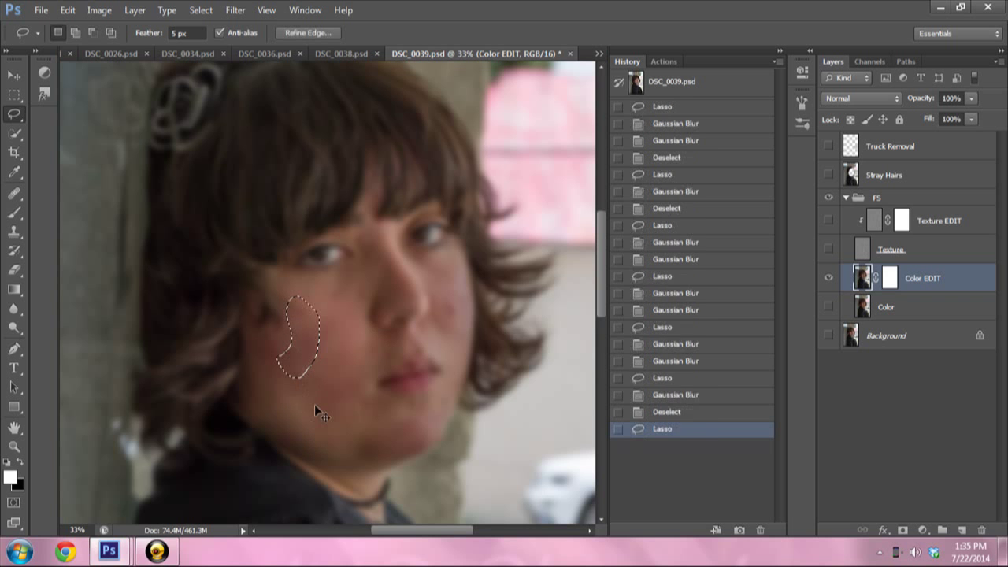
pyautogui.hotkey('ctrl', 'f')
# - Re-blur another cheek patch and two chin patches, deselecting after each
pyautogui.hotkey('ctrl', 'f')
pyautogui.moveTo(352, 349)
pyautogui.mouseDown()
pyautogui.moveTo(311, 313)
pyautogui.moveTo(358, 366)
pyautogui.mouseUp()
pyautogui.hotkey('ctrl', 'f')
pyautogui.hotkey('ctrl', 'd')
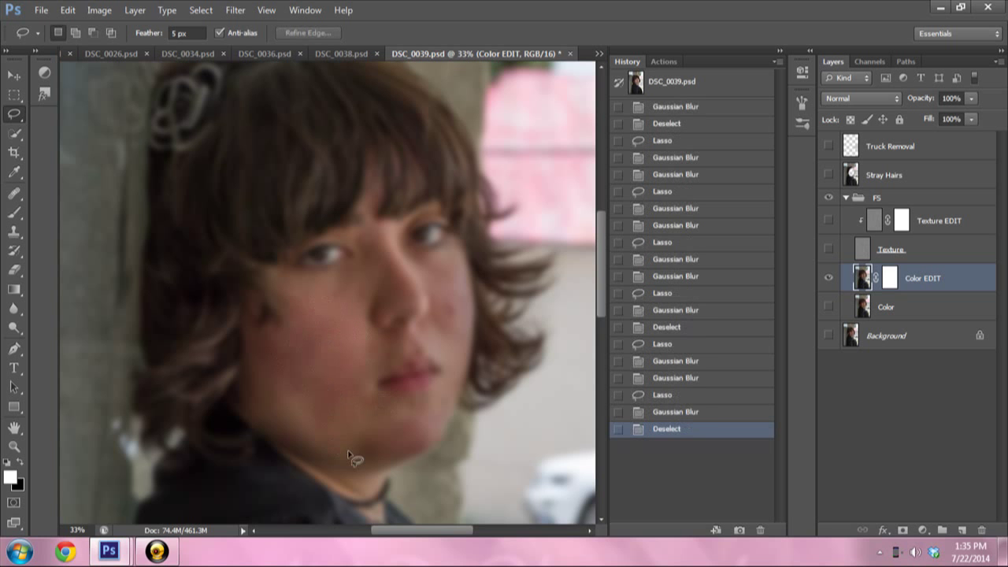
pyautogui.moveTo(402, 406); pyautogui.dragTo(347, 402)
pyautogui.moveTo(366, 441); pyautogui.dragTo(400, 409)
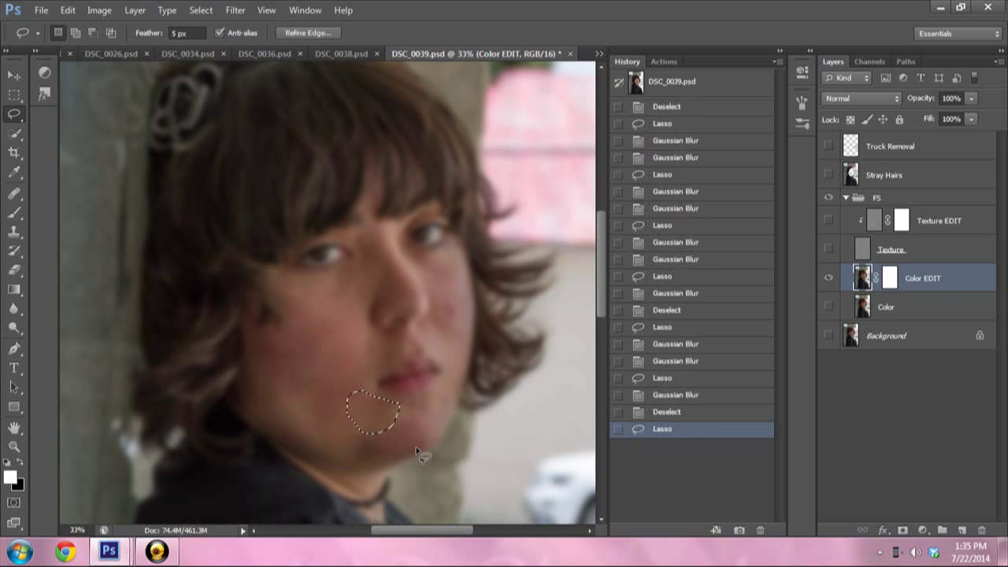
pyautogui.hotkey('ctrl', 'f')
pyautogui.hotkey('ctrl', 'd')
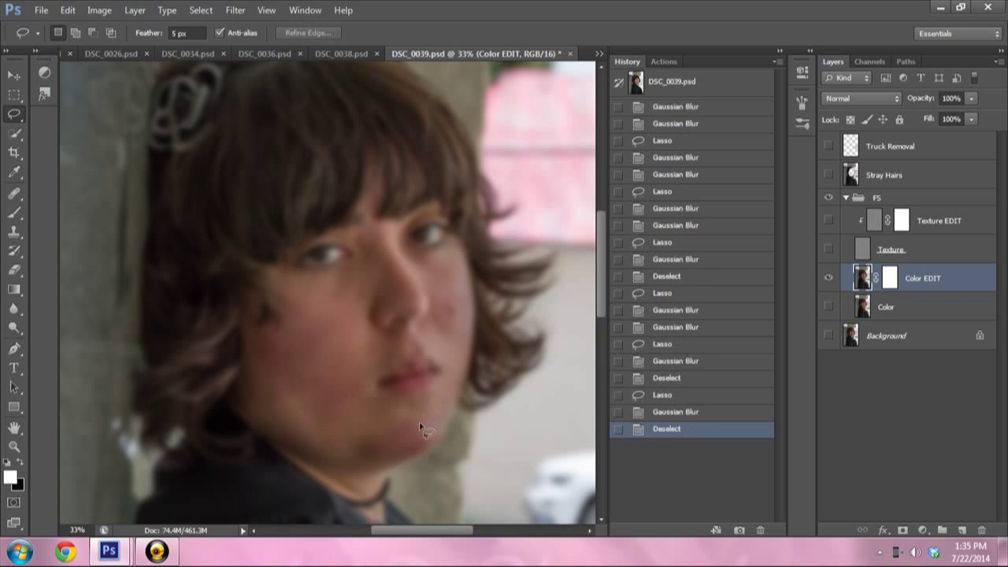
pyautogui.moveTo(420, 426)
pyautogui.mouseDown()
pyautogui.moveTo(407, 406)
pyautogui.moveTo(422, 417)
pyautogui.mouseUp()
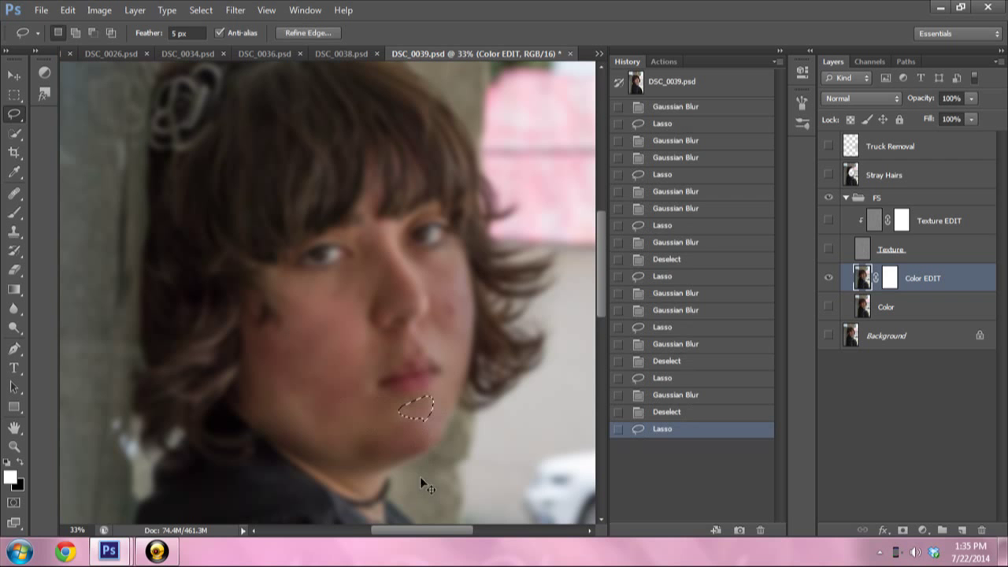
pyautogui.hotkey('ctrl', 'f')
pyautogui.hotkey('ctrl', 'd')
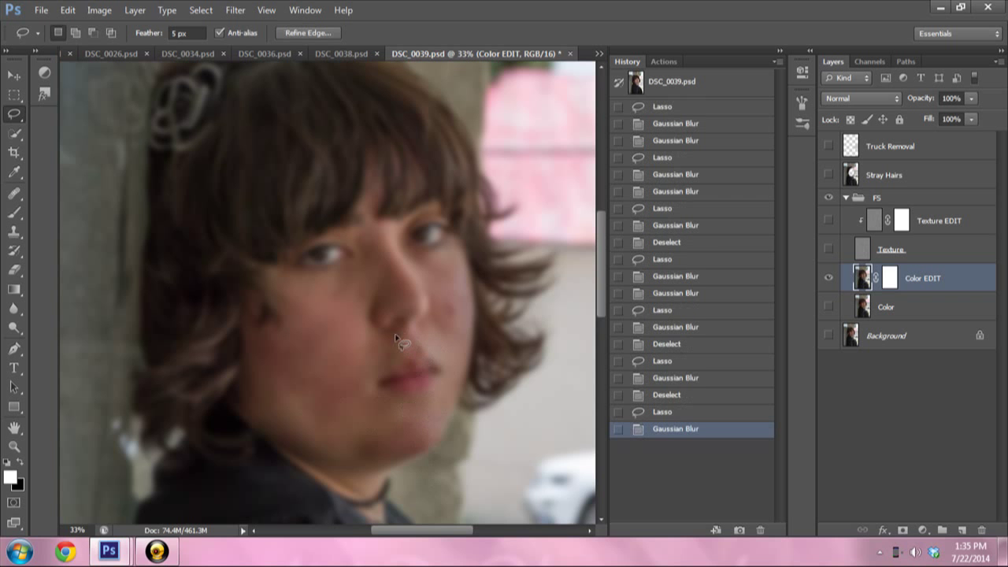
# - Re-blur patches below the nose, on the far cheek, beside the nose, near the eyes and a round cheek area
pyautogui.moveTo(394, 352); pyautogui.dragTo(399, 357)
pyautogui.hotkey('ctrl', 'f')
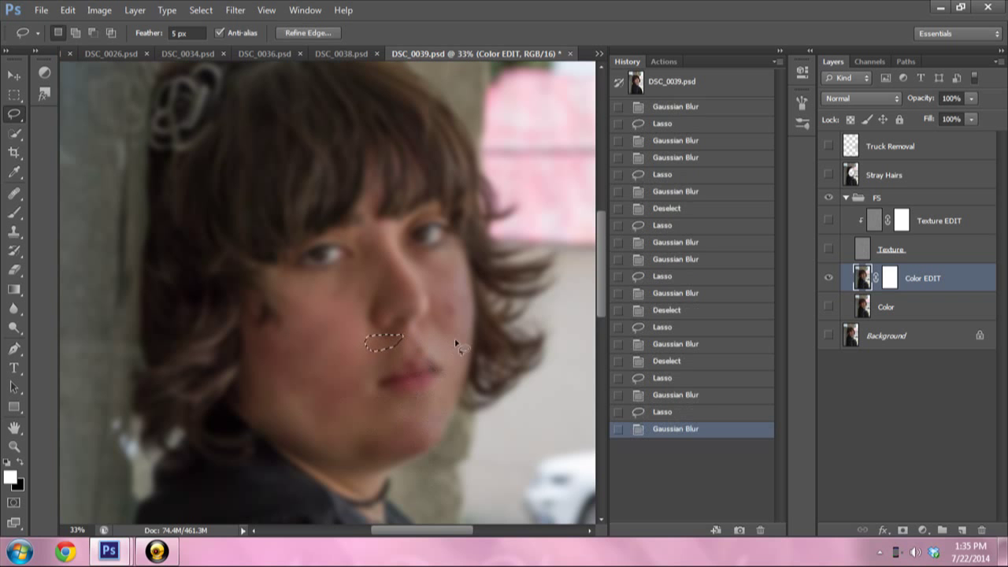
pyautogui.moveTo(454, 338)
pyautogui.mouseDown()
pyautogui.moveTo(455, 289)
pyautogui.moveTo(450, 354)
pyautogui.mouseUp()
pyautogui.hotkey('ctrl', 'f')
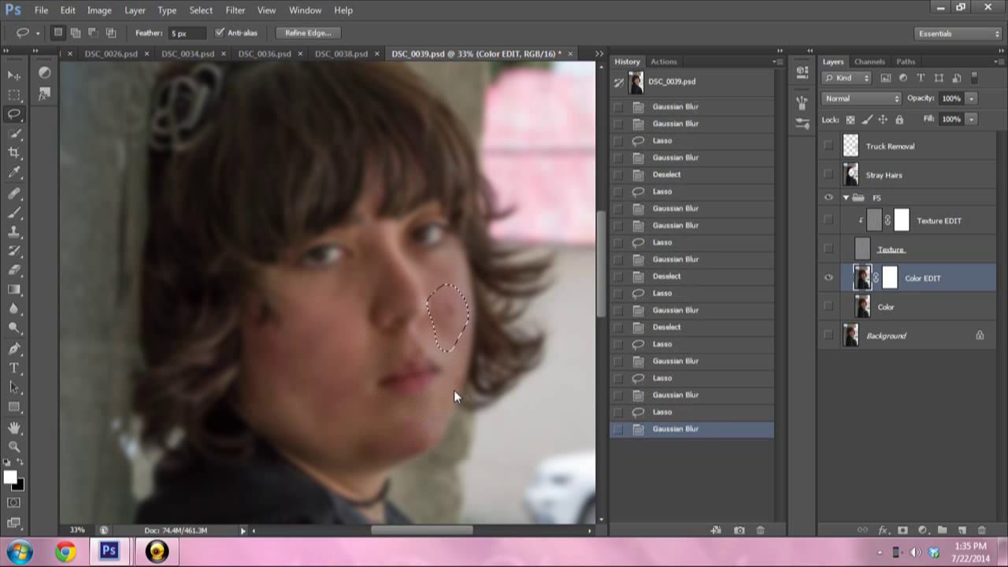
pyautogui.moveTo(373, 276); pyautogui.dragTo(376, 278)
pyautogui.hotkey('ctrl', 'f')
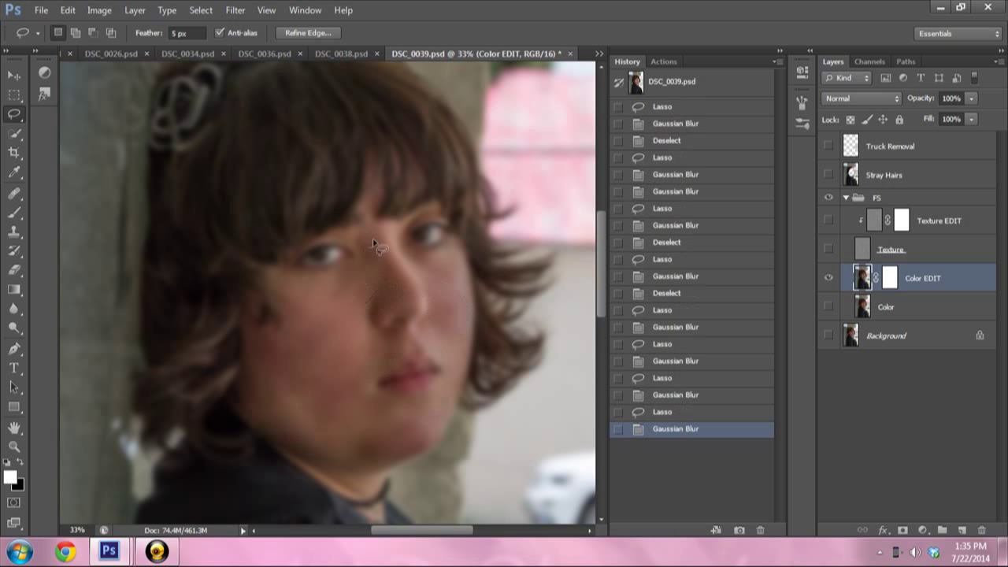
pyautogui.moveTo(355, 238); pyautogui.dragTo(380, 228)
pyautogui.hotkey('ctrl', 'f')
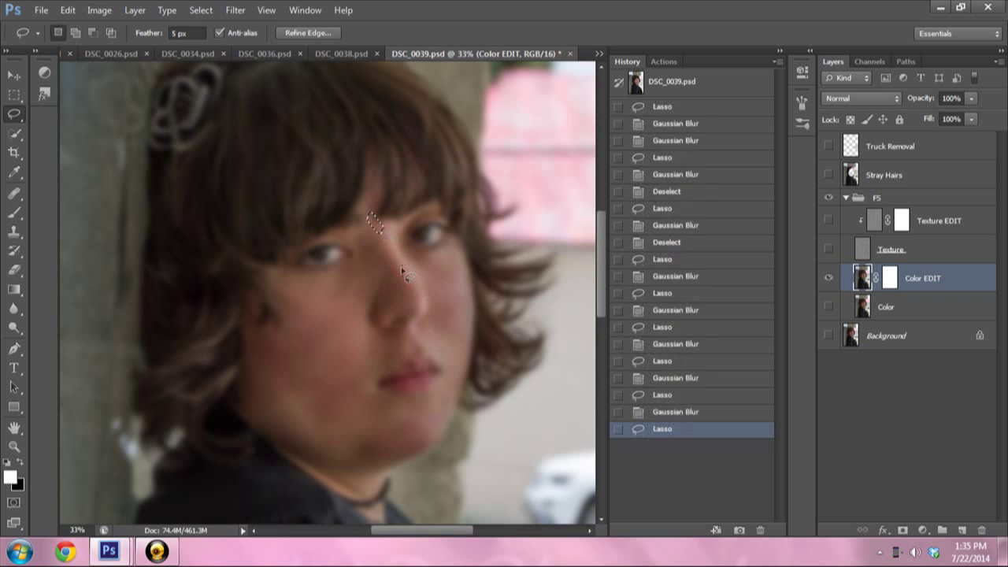
pyautogui.hotkey('ctrl', 'f')
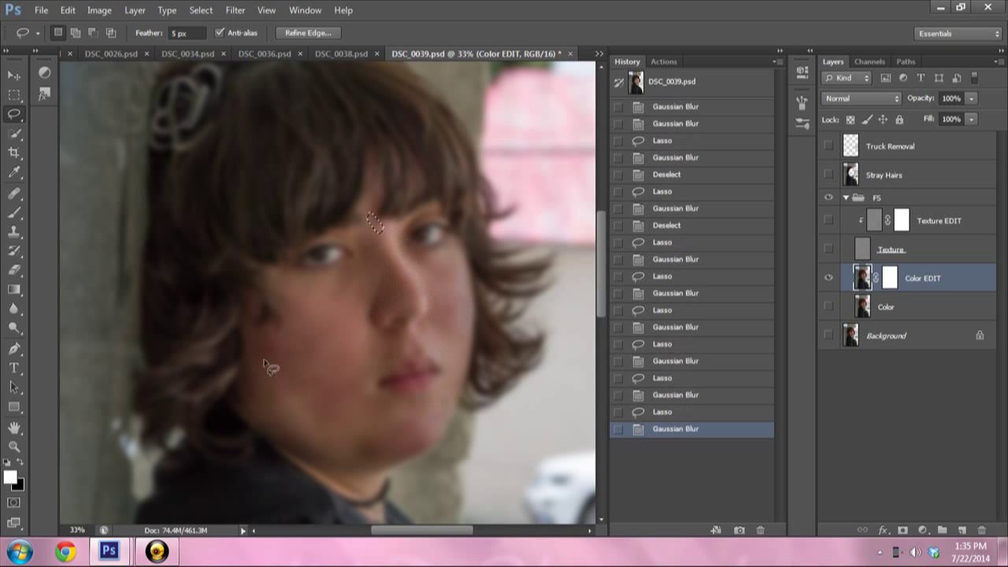
pyautogui.moveTo(264, 410)
pyautogui.mouseDown()
pyautogui.moveTo(303, 406)
pyautogui.moveTo(329, 364)
pyautogui.mouseUp()
pyautogui.hotkey('ctrl', 'f')
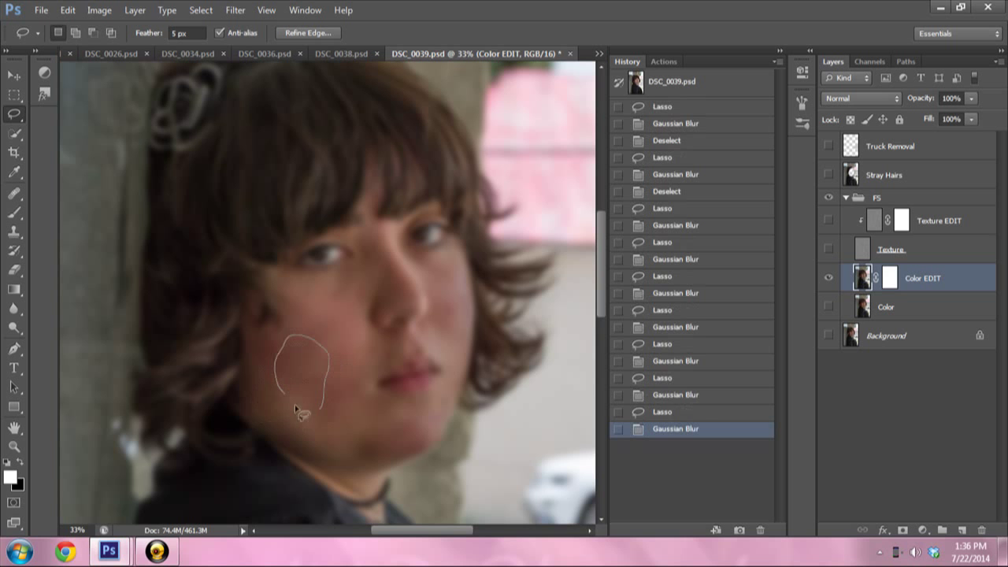
# - Re-blur three patches higher on the face and dismiss the no-pixels-selected warning
pyautogui.moveTo(295, 404); pyautogui.dragTo(324, 411)
pyautogui.hotkey('ctrl', 'f')
pyautogui.moveTo(343, 340)
pyautogui.mouseDown()
pyautogui.moveTo(307, 353)
pyautogui.moveTo(319, 356)
pyautogui.mouseUp()
pyautogui.hotkey('ctrl', 'f')
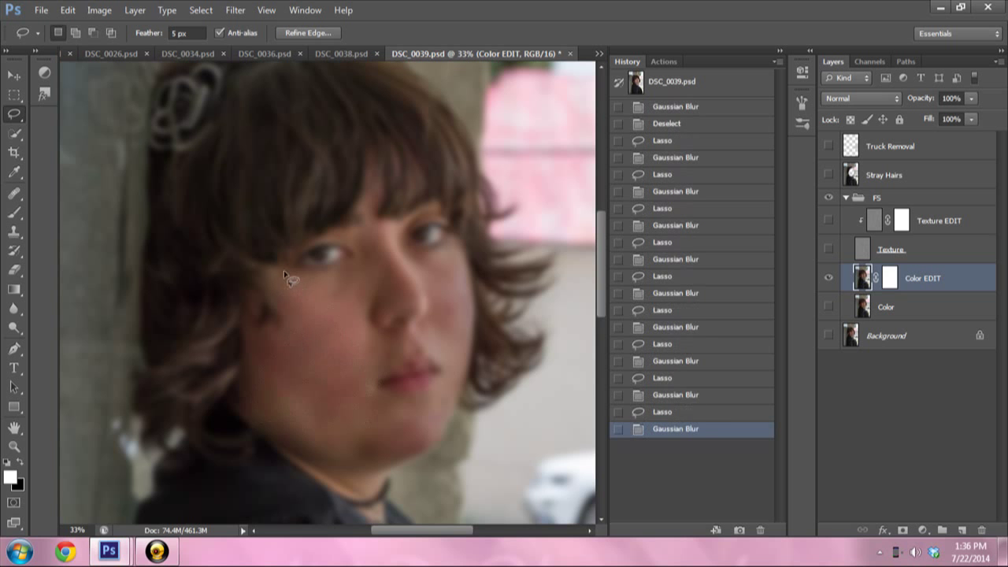
pyautogui.moveTo(282, 270)
pyautogui.mouseDown()
pyautogui.moveTo(291, 319)
pyautogui.moveTo(283, 272)
pyautogui.moveTo(341, 294)
pyautogui.moveTo(352, 317)
pyautogui.moveTo(342, 315)
pyautogui.mouseUp()
pyautogui.hotkey('ctrl', 'f')
pyautogui.hotkey('ctrl', 'f')
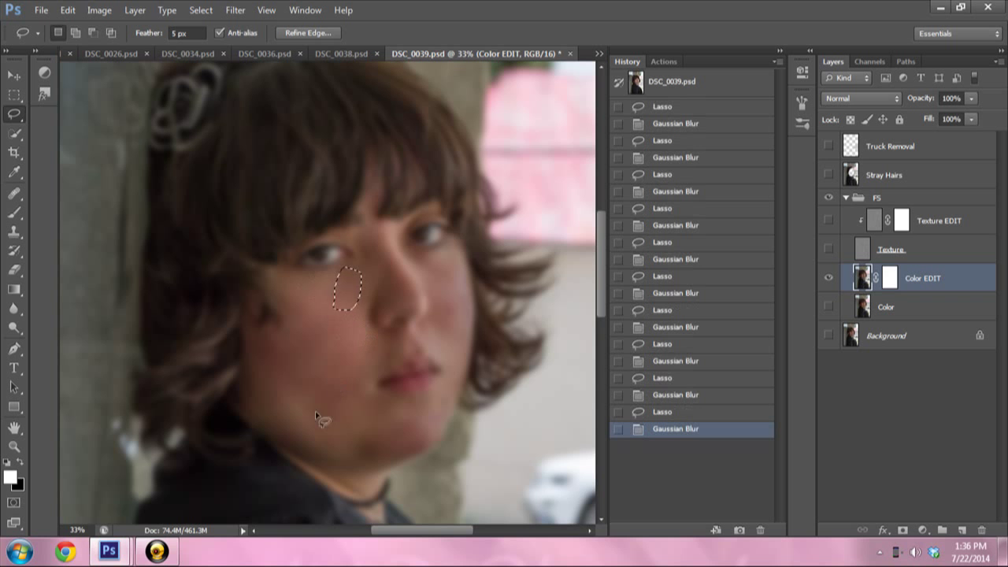
pyautogui.hotkey('ctrl', 'f')
pyautogui.click(486, 218)
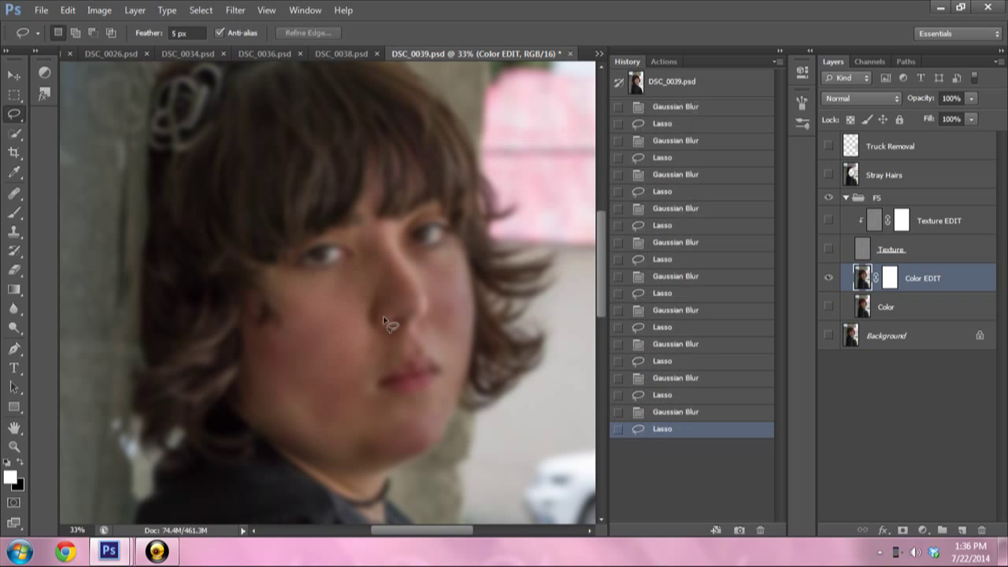
# - Lasso and re-blur chin patches and the skin at the lip corner
pyautogui.moveTo(312, 432)
pyautogui.mouseDown()
pyautogui.moveTo(341, 430)
pyautogui.moveTo(390, 457)
pyautogui.moveTo(349, 455)
pyautogui.mouseUp()
pyautogui.hotkey('ctrl', 'f')
pyautogui.hotkey('ctrl', 'f')
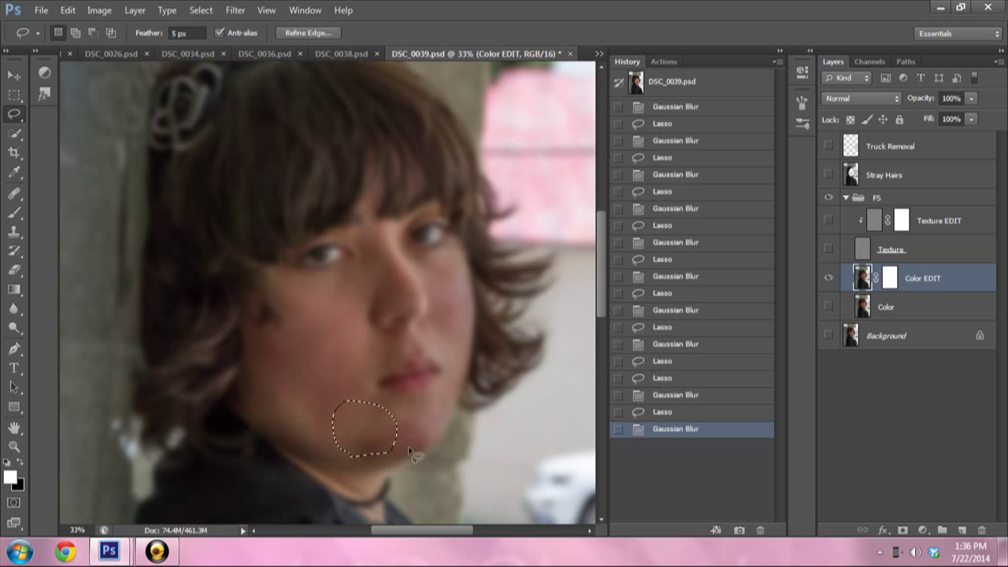
pyautogui.moveTo(412, 446); pyautogui.dragTo(426, 409)
pyautogui.moveTo(412, 446); pyautogui.dragTo(398, 435)
pyautogui.hotkey('ctrl', 'f')
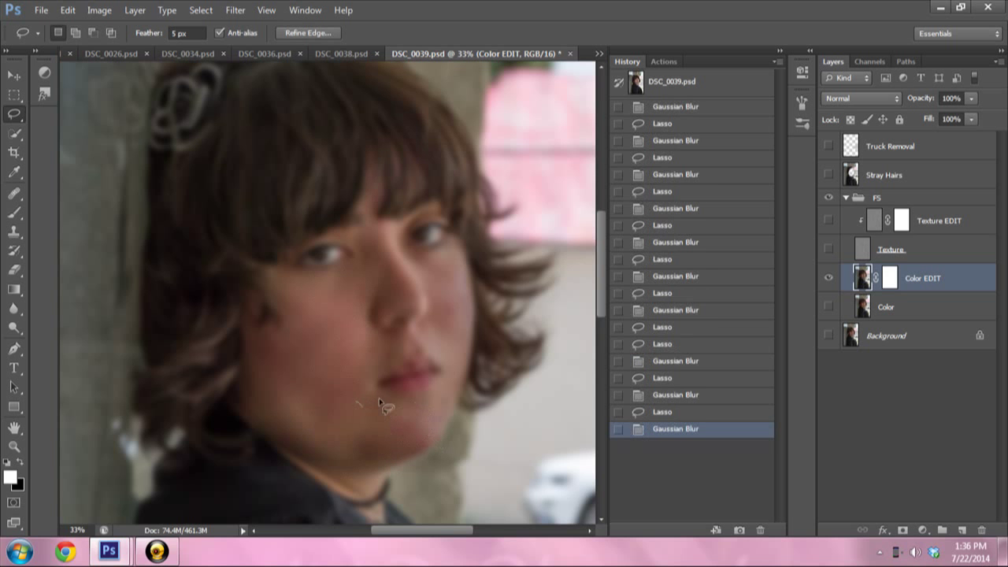
pyautogui.moveTo(382, 397); pyautogui.dragTo(359, 406)
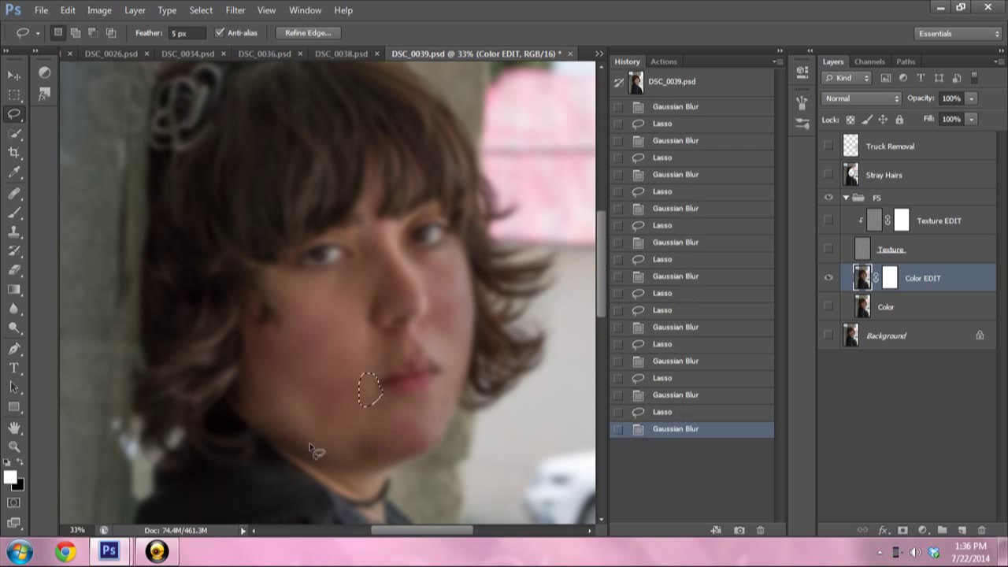
pyautogui.hotkey('ctrl', 'd')
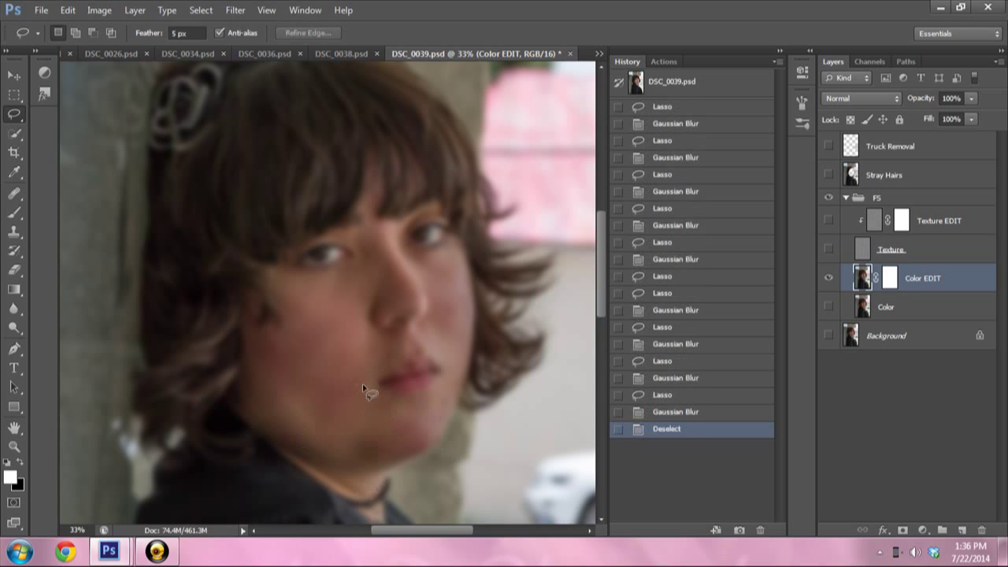
pyautogui.moveTo(386, 375)
pyautogui.mouseDown()
pyautogui.moveTo(378, 386)
pyautogui.moveTo(386, 363)
pyautogui.moveTo(437, 351)
pyautogui.moveTo(451, 268)
pyautogui.mouseUp()
pyautogui.hotkey('ctrl', 'f')
pyautogui.hotkey('ctrl', 'f')
# - Re-blur the cheek right of the nose, a jaw patch and a hair patch, clearing the selection
pyautogui.hotkey('ctrl', 'f')
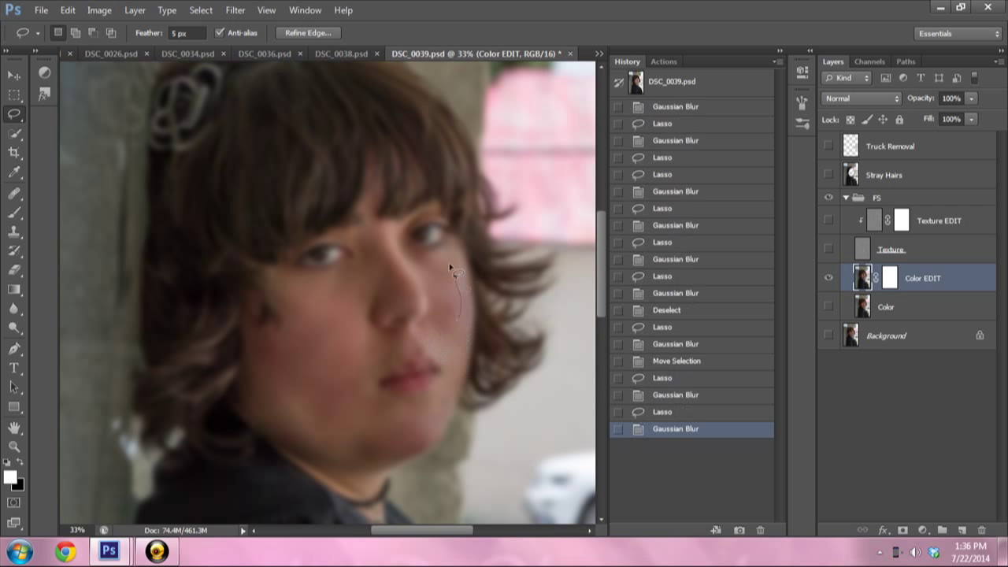
pyautogui.moveTo(444, 319); pyautogui.dragTo(453, 326)
pyautogui.hotkey('ctrl', 'f')
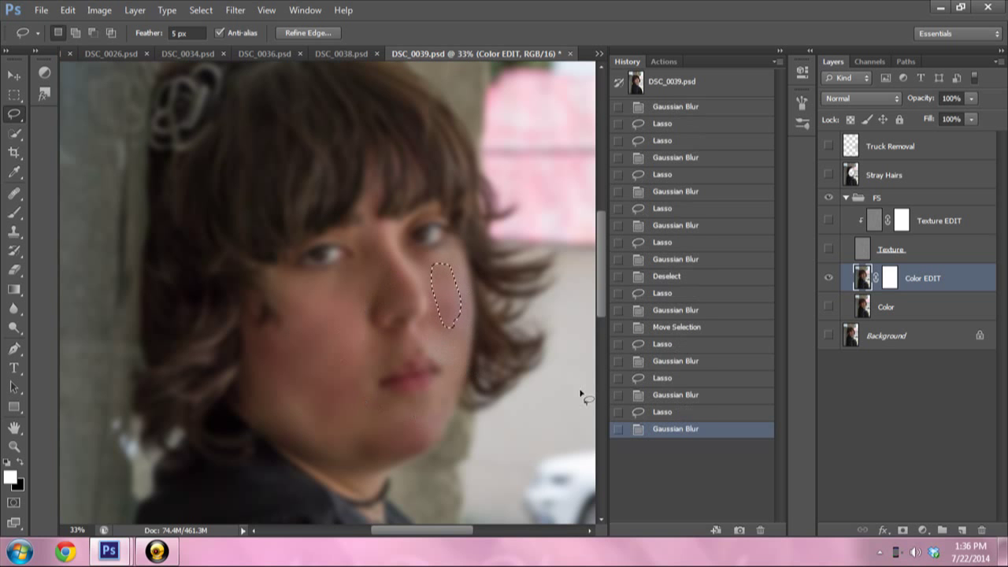
pyautogui.moveTo(307, 433); pyautogui.dragTo(304, 432)
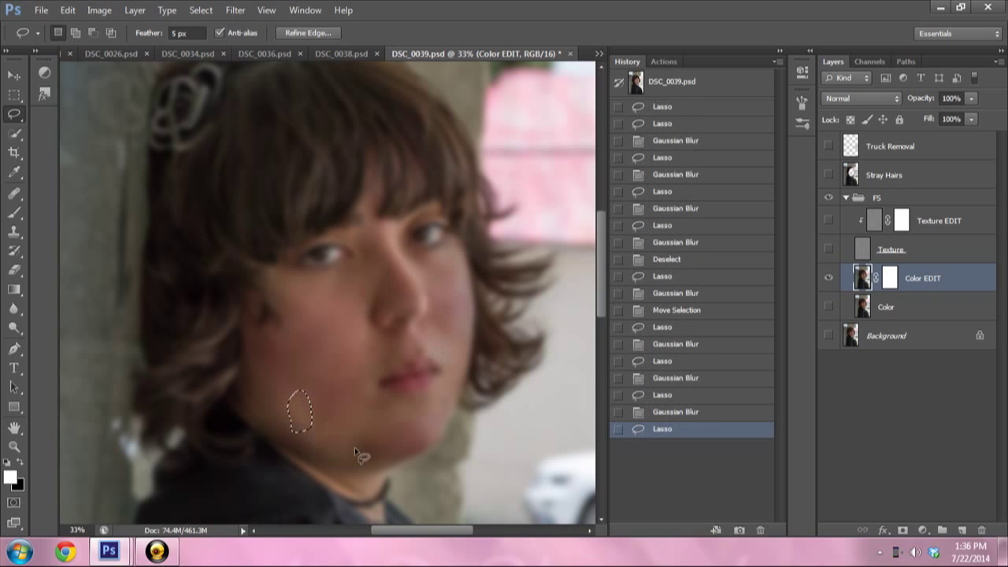
pyautogui.hotkey('ctrl', 'f')
pyautogui.hotkey('ctrl', 'd')
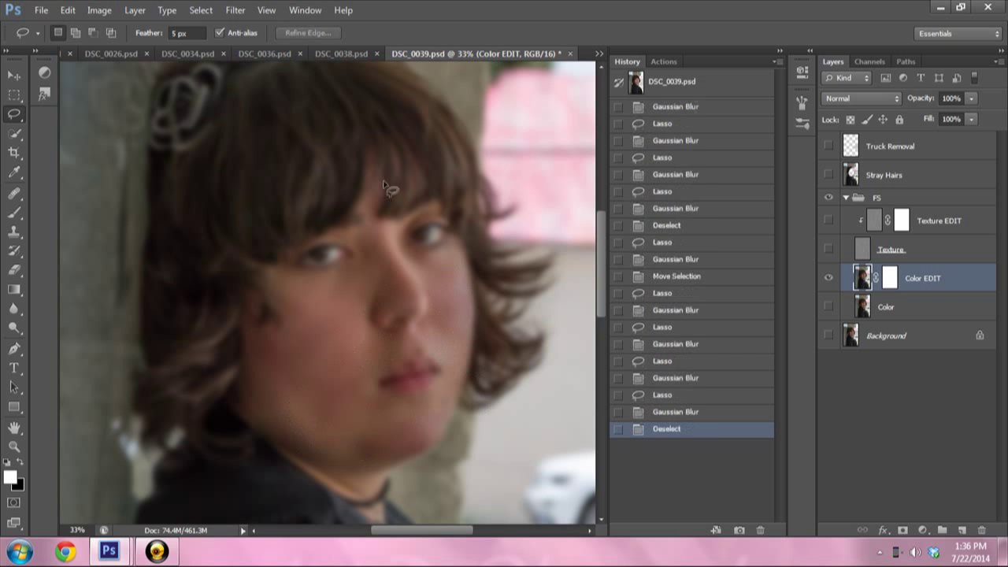
pyautogui.moveTo(321, 186)
pyautogui.mouseDown()
pyautogui.moveTo(367, 124)
pyautogui.moveTo(319, 172)
pyautogui.moveTo(328, 175)
pyautogui.mouseUp()
pyautogui.hotkey('ctrl', 'f')
pyautogui.hotkey('ctrl', 'd')
# - Step back in History and stack extra Gaussian Blurs on the hair patch, then target the Color EDIT mask
pyautogui.hotkey('ctrl', 'f')
pyautogui.hotkey('ctrl', 'd')
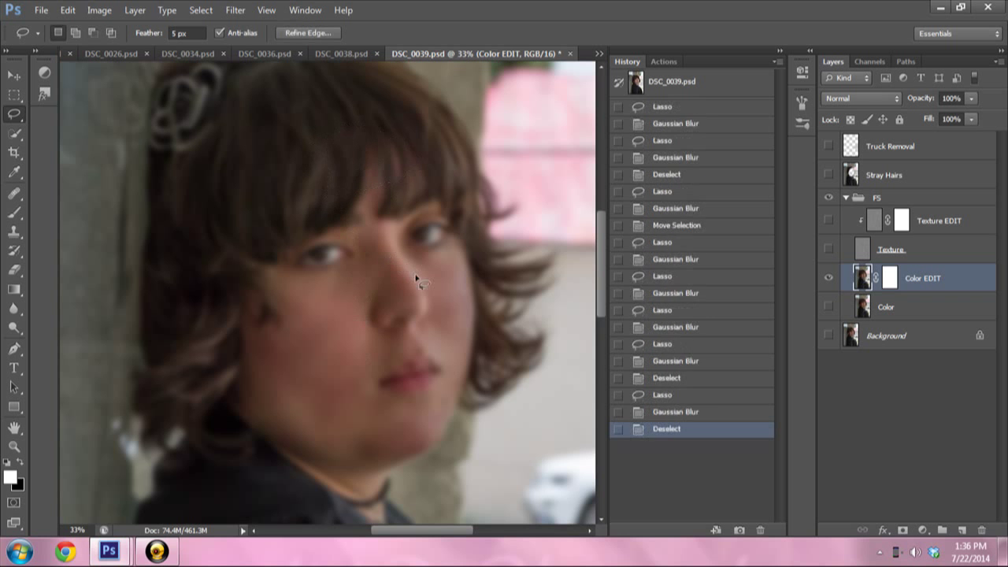
pyautogui.click(661, 412)
pyautogui.click(664, 396)
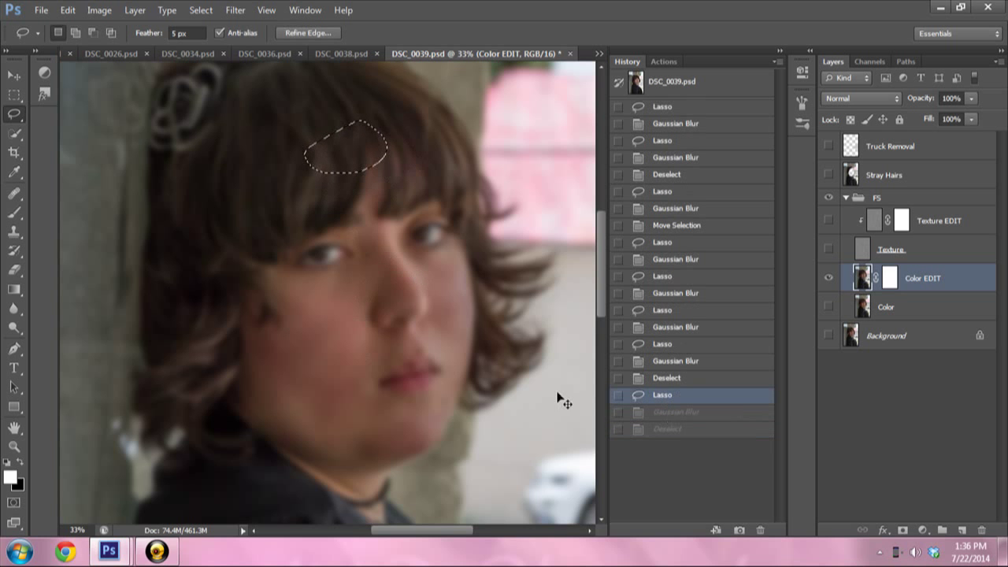
pyautogui.hotkey('ctrl', 'f')
pyautogui.hotkey('ctrl', 'f')
pyautogui.hotkey('ctrl', 'f')
pyautogui.hotkey('ctrl', 'f')
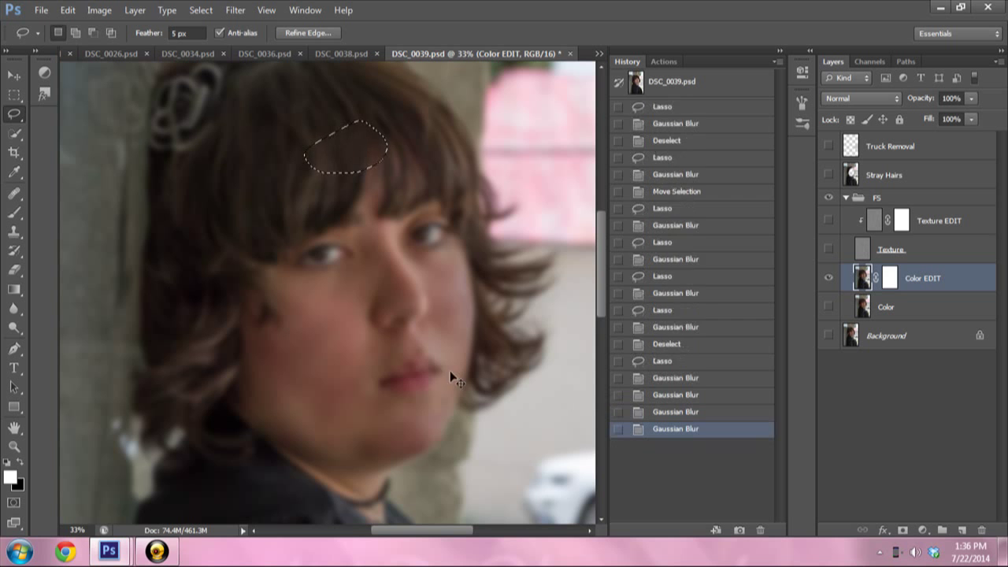
pyautogui.hotkey('ctrl', 'f')
pyautogui.hotkey('ctrl', 'd')
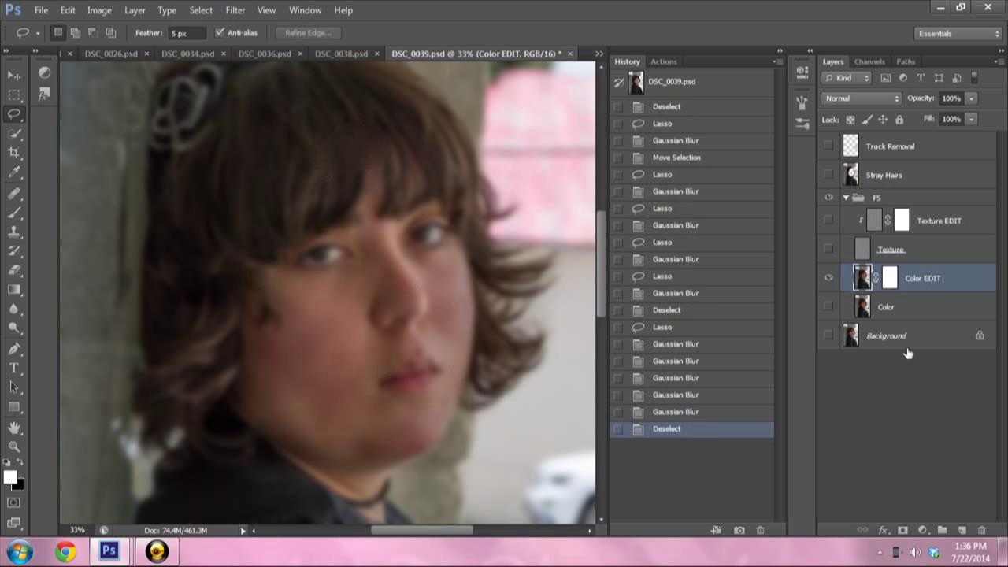
pyautogui.click(889, 280)
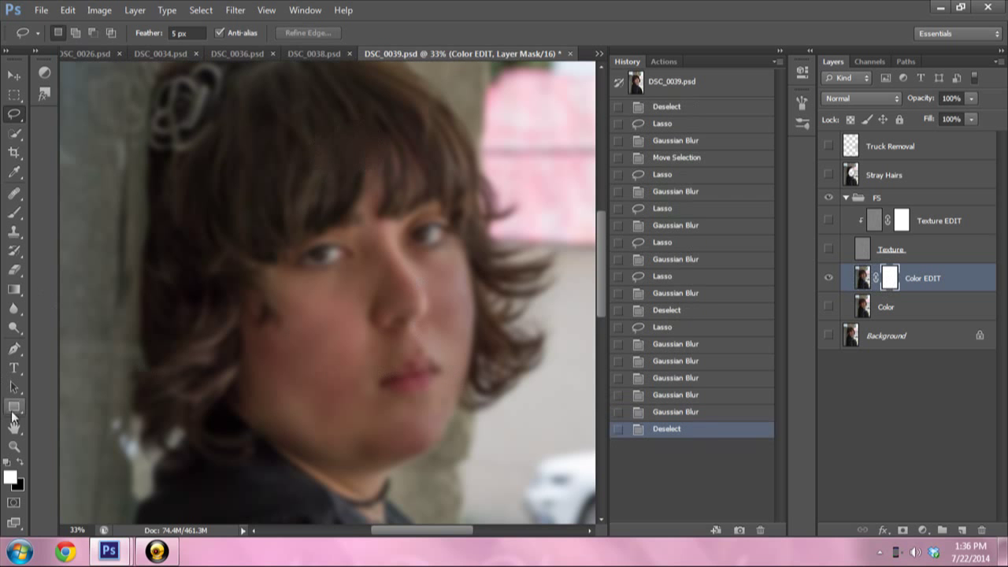
# - Try painting black on the mask over the hair, then revert to the earlier deselected History state
pyautogui.press('b')
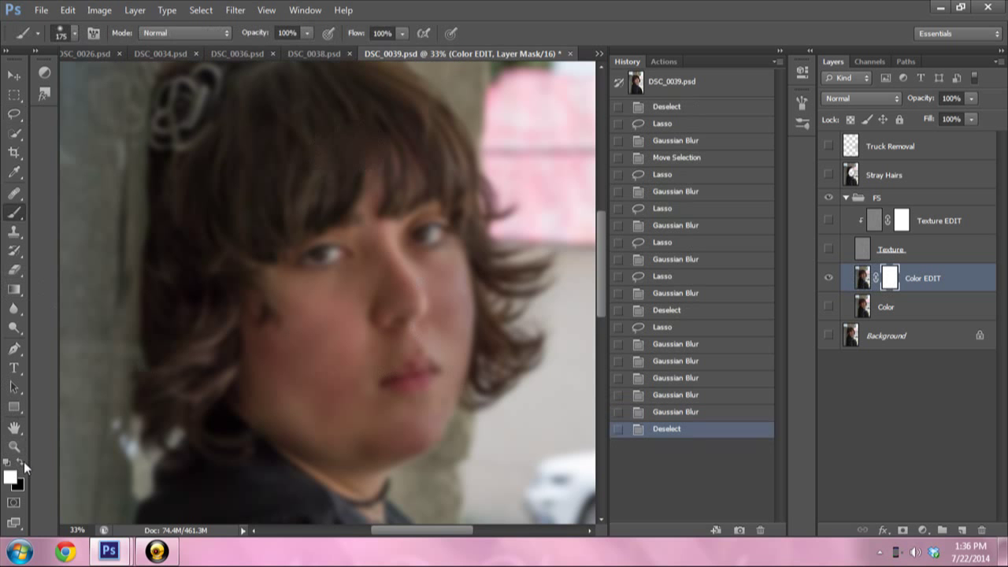
pyautogui.click(21, 461)
pyautogui.moveTo(294, 172); pyautogui.dragTo(386, 119)
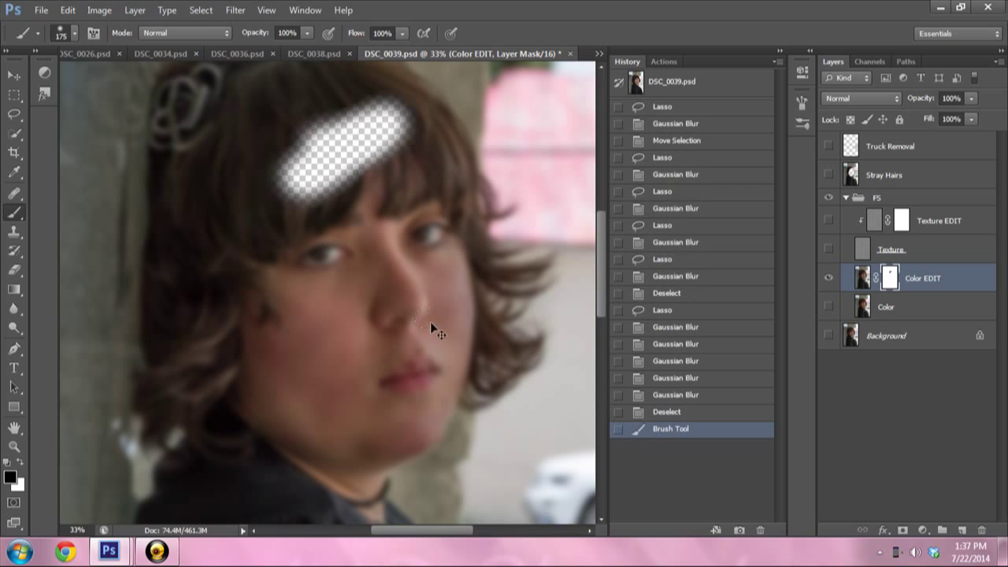
pyautogui.hotkey('ctrl', 'z')
pyautogui.click(828, 337)
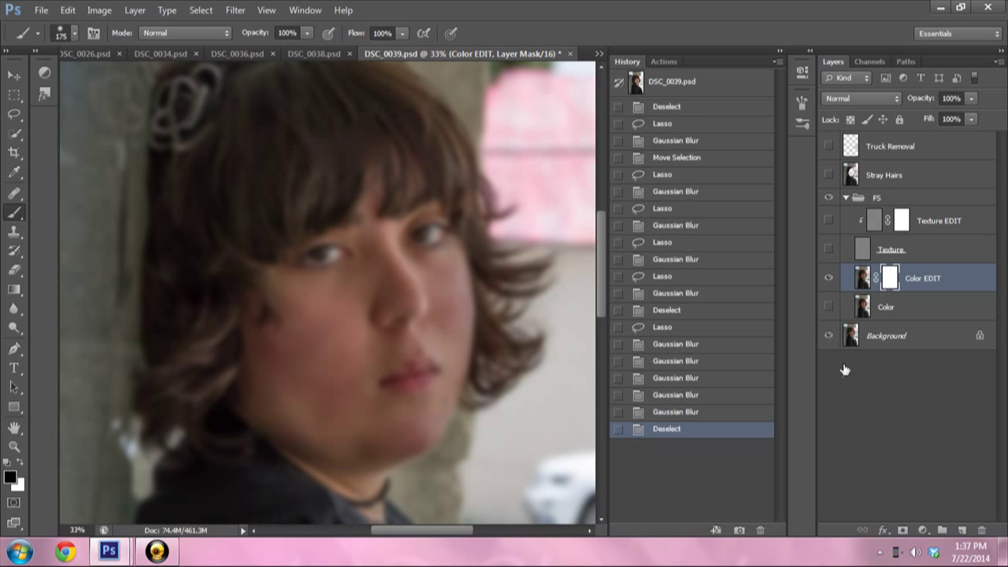
pyautogui.moveTo(328, 136); pyautogui.dragTo(335, 151)
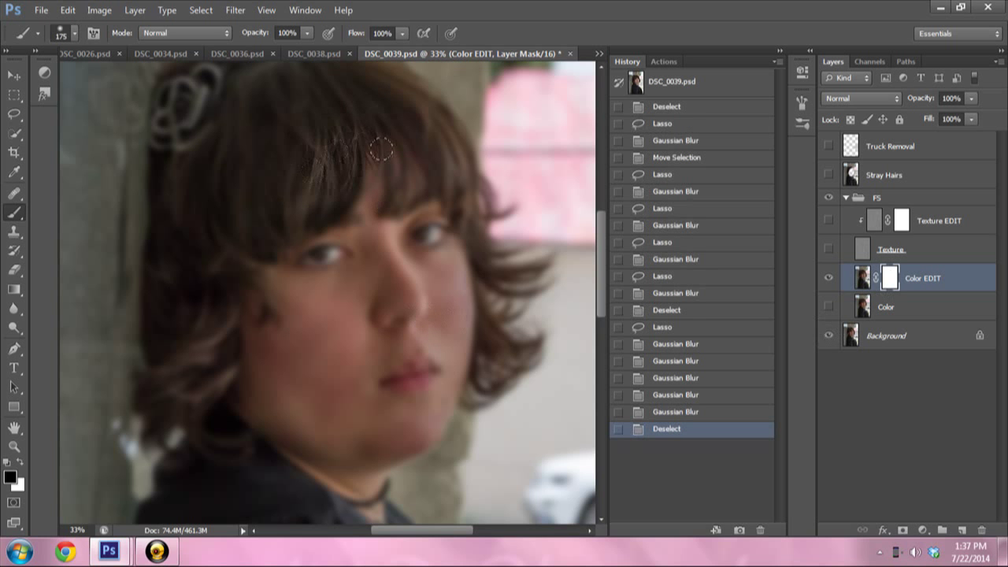
pyautogui.click(827, 306)
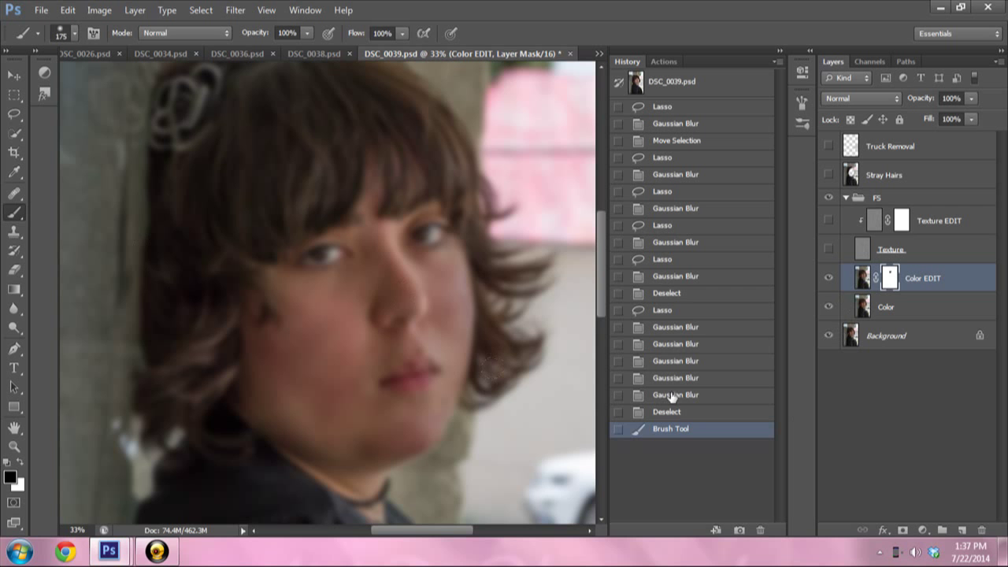
pyautogui.click(678, 294)
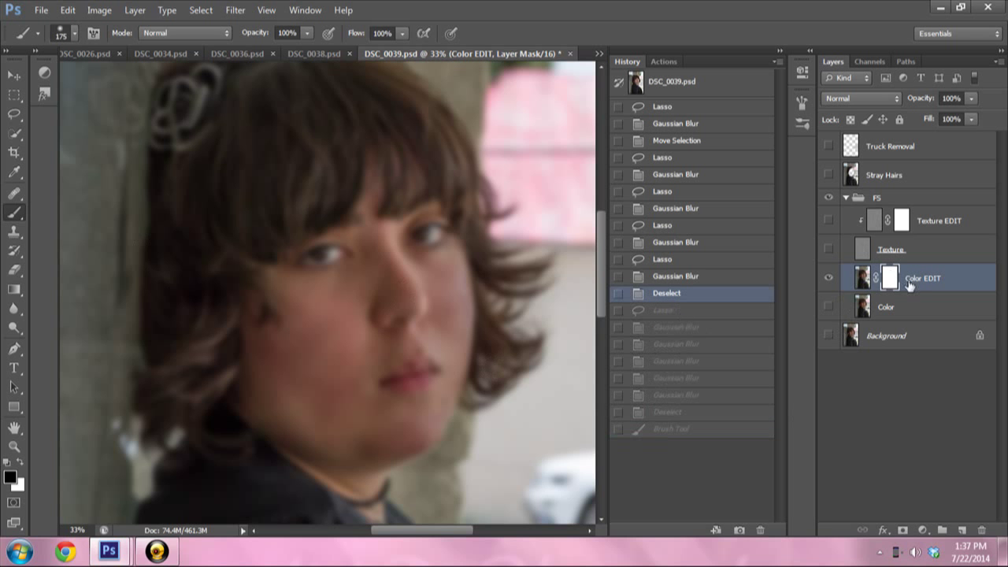
# - With the Lasso and white foreground, re-blur a left cheek patch and the chin area
pyautogui.press('l')
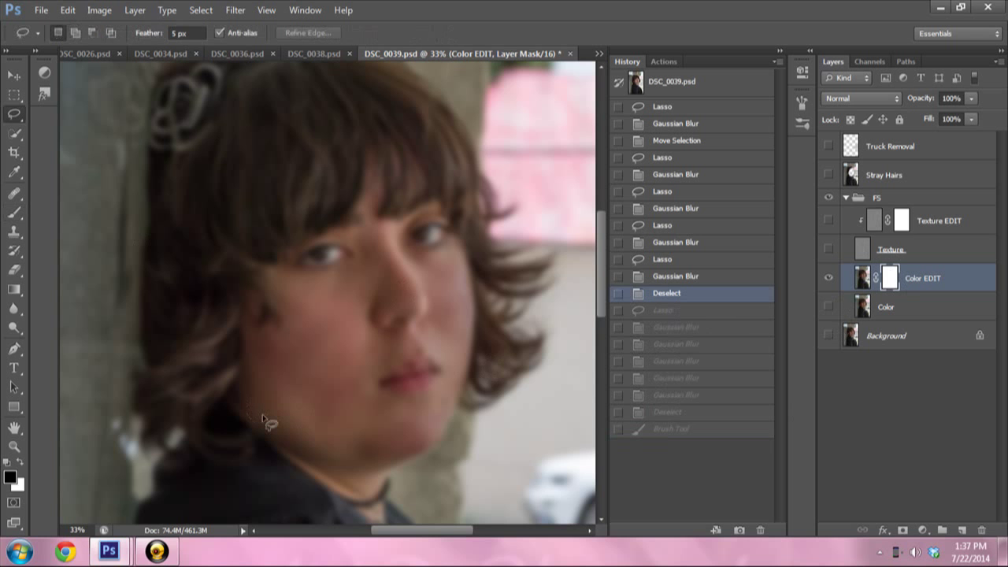
pyautogui.click(18, 463)
pyautogui.moveTo(295, 330); pyautogui.dragTo(278, 327)
pyautogui.hotkey('ctrl', 'f')
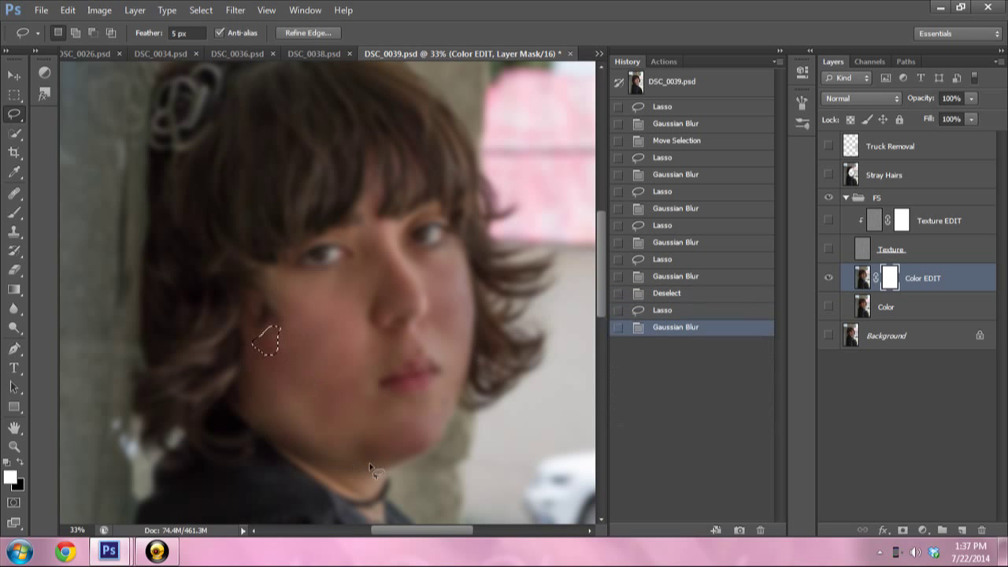
pyautogui.moveTo(399, 431); pyautogui.dragTo(397, 458)
pyautogui.hotkey('ctrl', 'f')
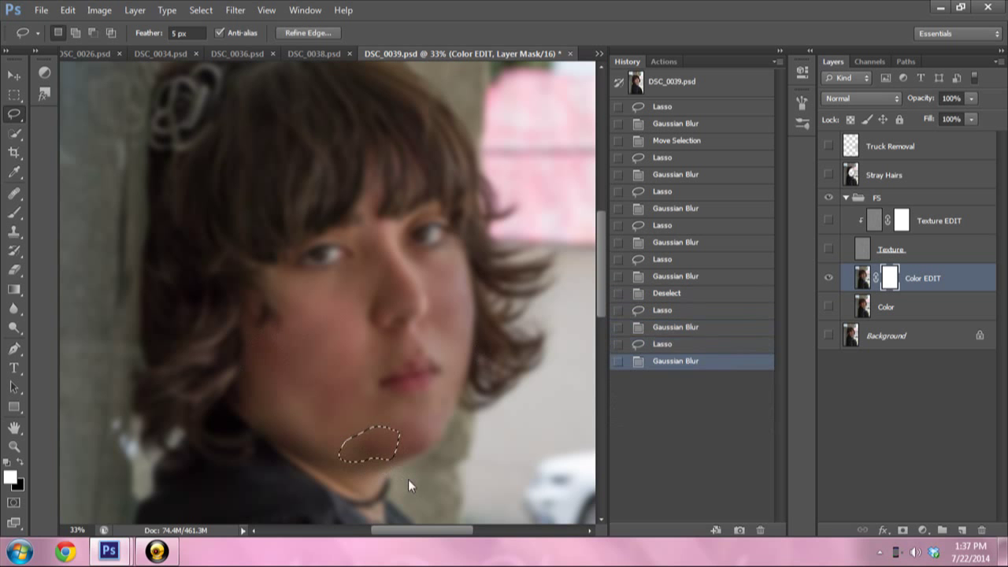
pyautogui.hotkey('ctrl', 'f')
# - Re-blur another chin area, the skin above the lip, beside the nose and the left cheek
pyautogui.moveTo(417, 392); pyautogui.dragTo(443, 429)
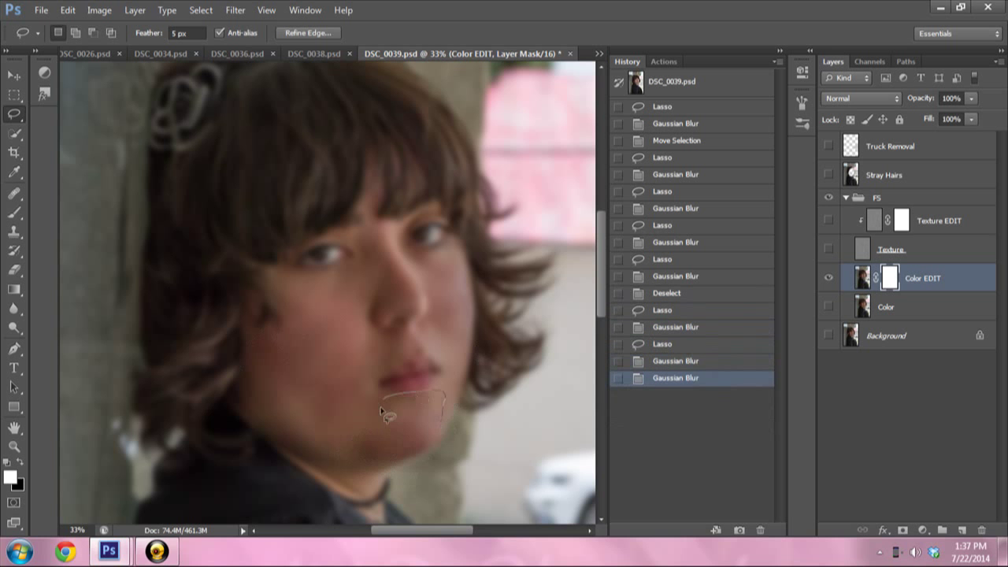
pyautogui.hotkey('ctrl', 'f')
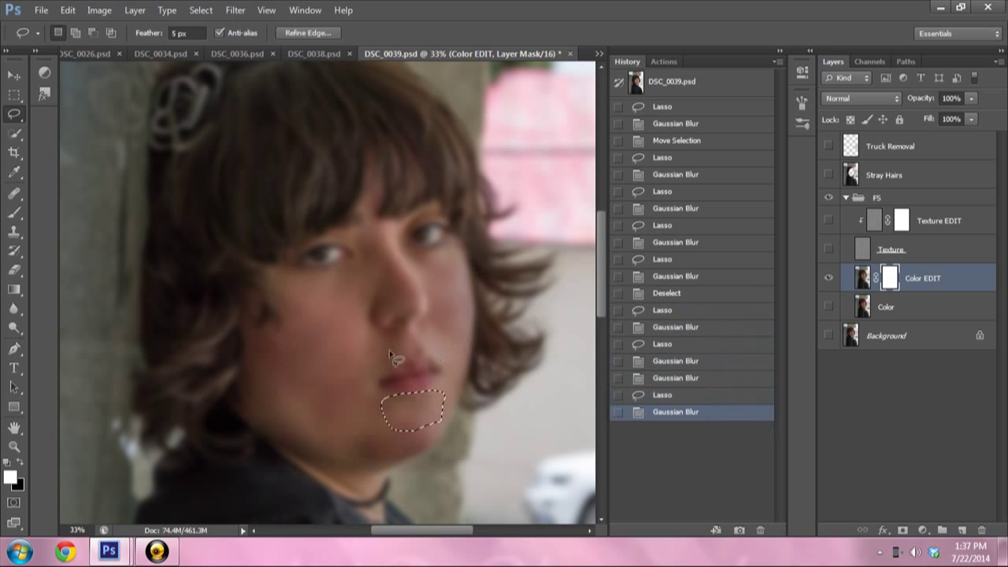
pyautogui.moveTo(425, 361); pyautogui.dragTo(401, 346)
pyautogui.hotkey('ctrl', 'f')
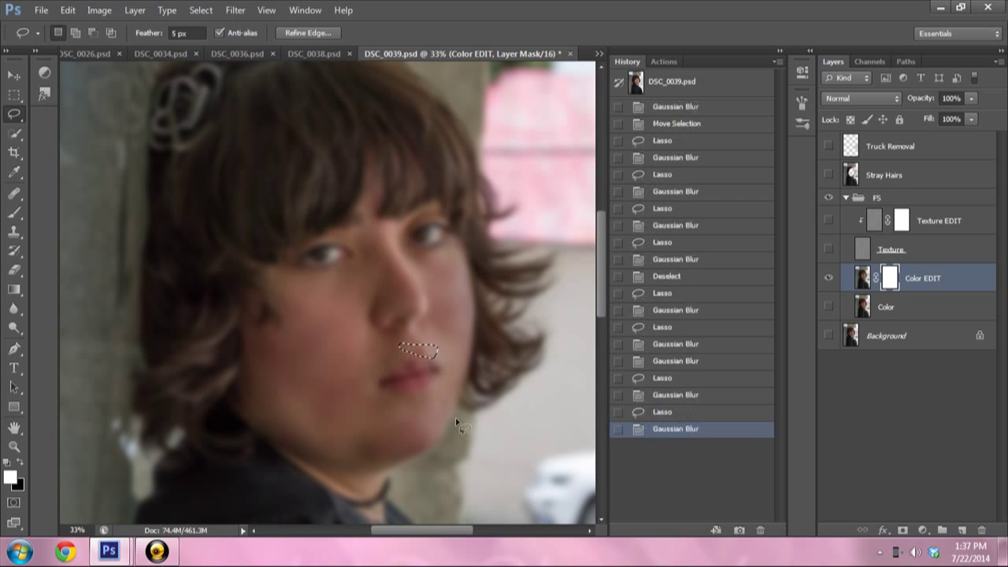
pyautogui.hotkey('ctrl', 'd')
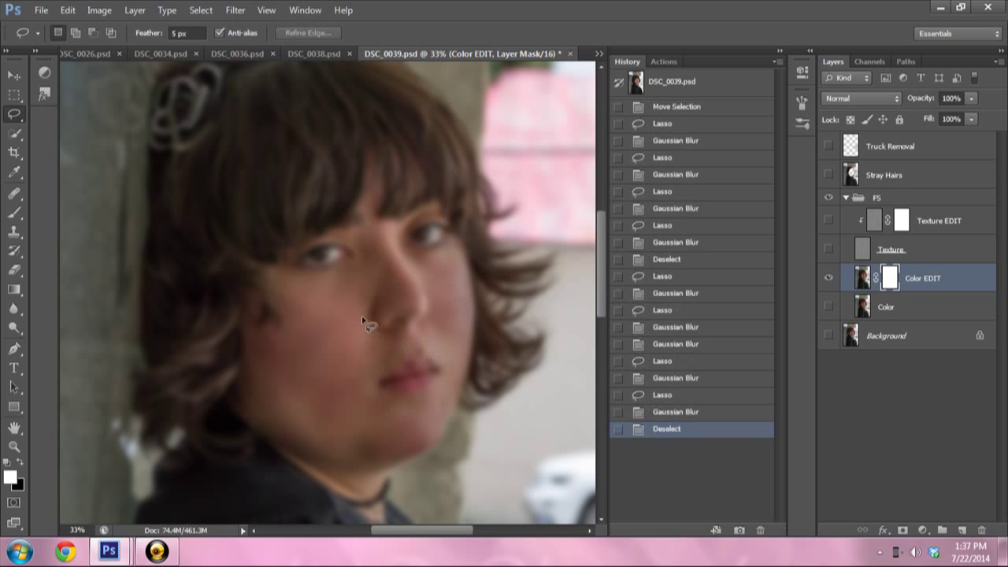
pyautogui.moveTo(361, 316)
pyautogui.mouseDown()
pyautogui.moveTo(349, 315)
pyautogui.moveTo(361, 319)
pyautogui.mouseUp()
pyautogui.hotkey('ctrl', 'f')
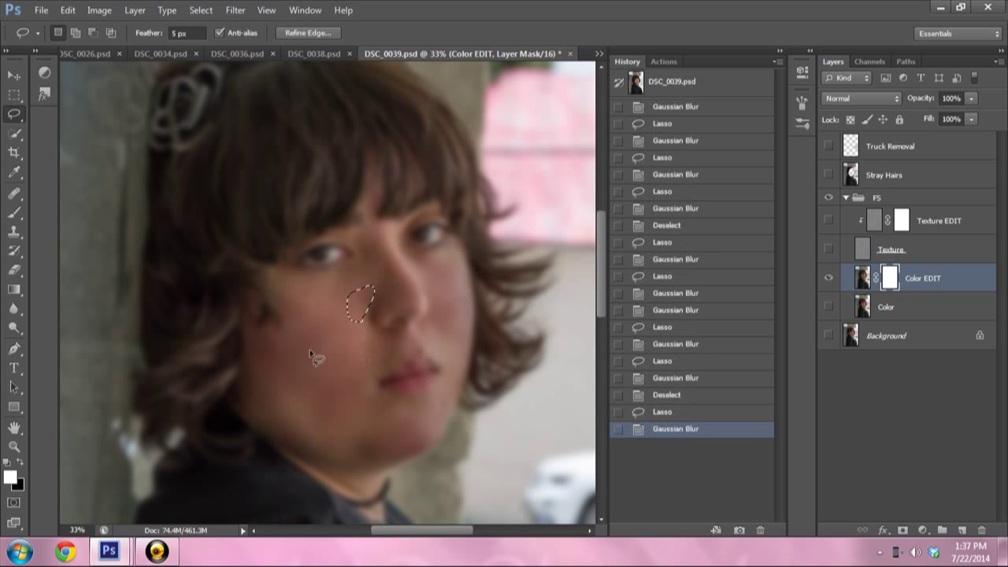
pyautogui.moveTo(315, 348); pyautogui.dragTo(319, 345)
pyautogui.hotkey('ctrl', 'f')
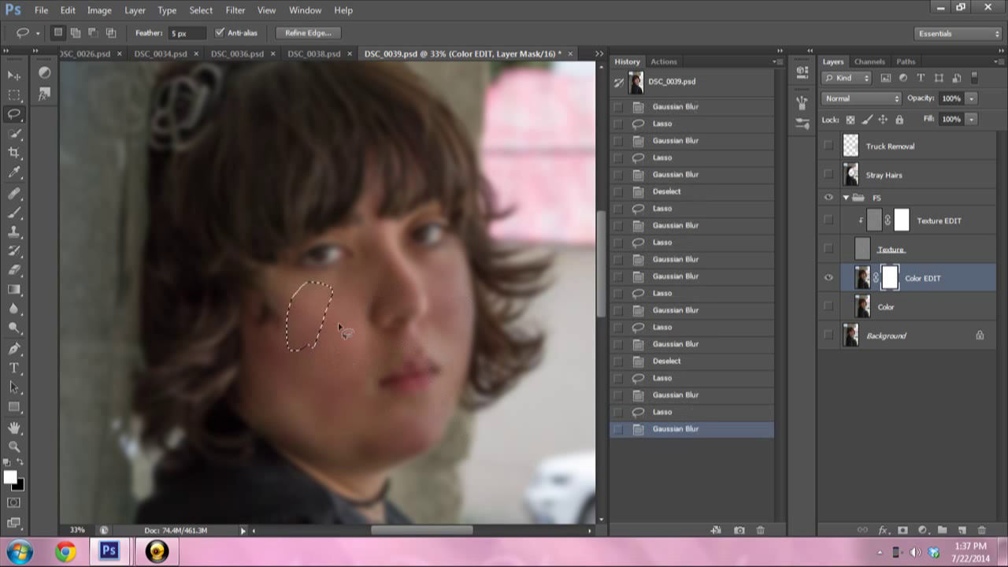
# - Re-blur patches beside the nose, on the nose bridge and upper and lower cheek, then outline near the chin
pyautogui.moveTo(353, 289); pyautogui.dragTo(346, 315)
pyautogui.hotkey('ctrl', 'f')
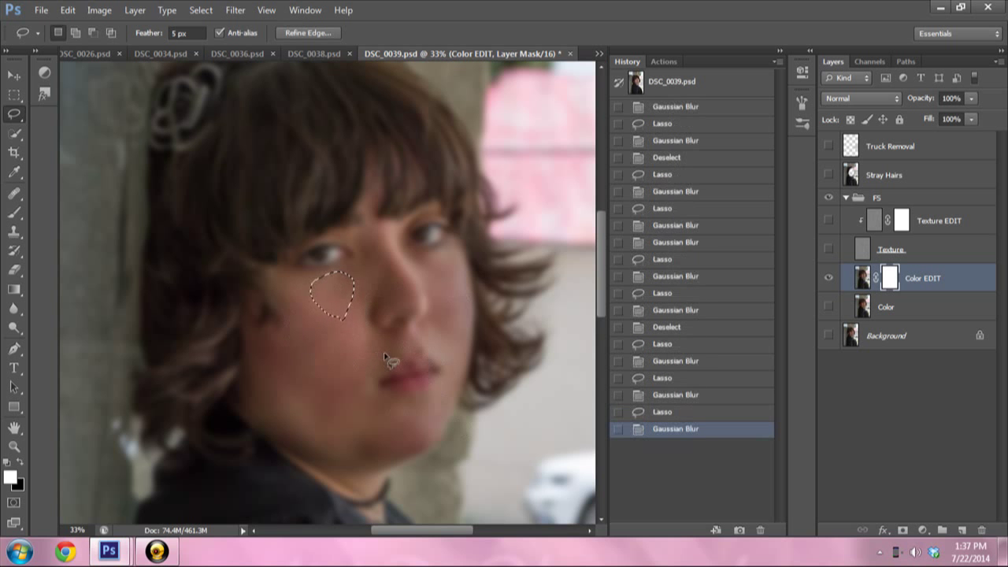
pyautogui.moveTo(365, 241); pyautogui.dragTo(369, 239)
pyautogui.hotkey('ctrl', 'f')
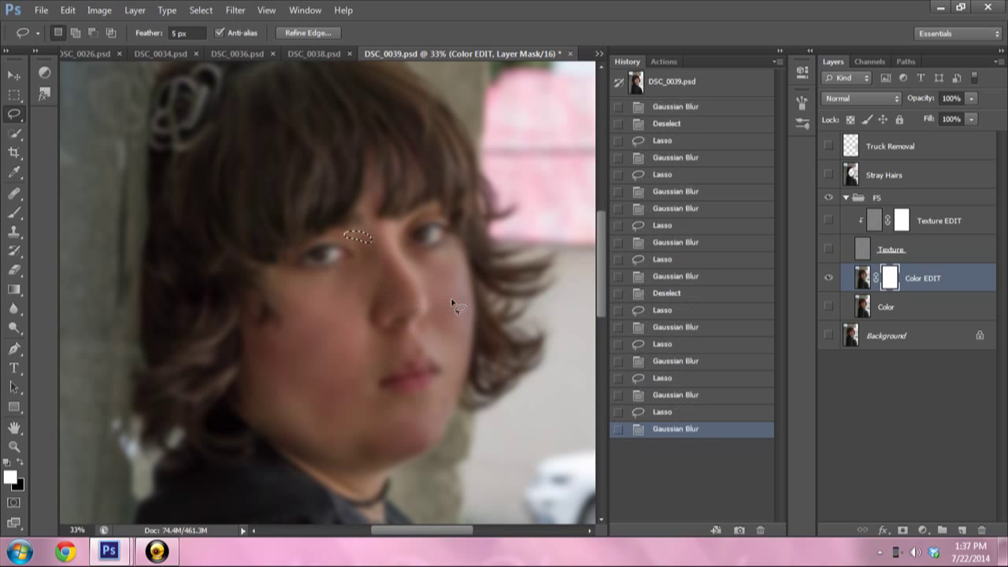
pyautogui.moveTo(443, 257)
pyautogui.mouseDown()
pyautogui.moveTo(446, 273)
pyautogui.moveTo(442, 260)
pyautogui.mouseUp()
pyautogui.hotkey('ctrl', 'f')
pyautogui.moveTo(465, 329)
pyautogui.mouseDown()
pyautogui.moveTo(453, 304)
pyautogui.moveTo(442, 348)
pyautogui.mouseUp()
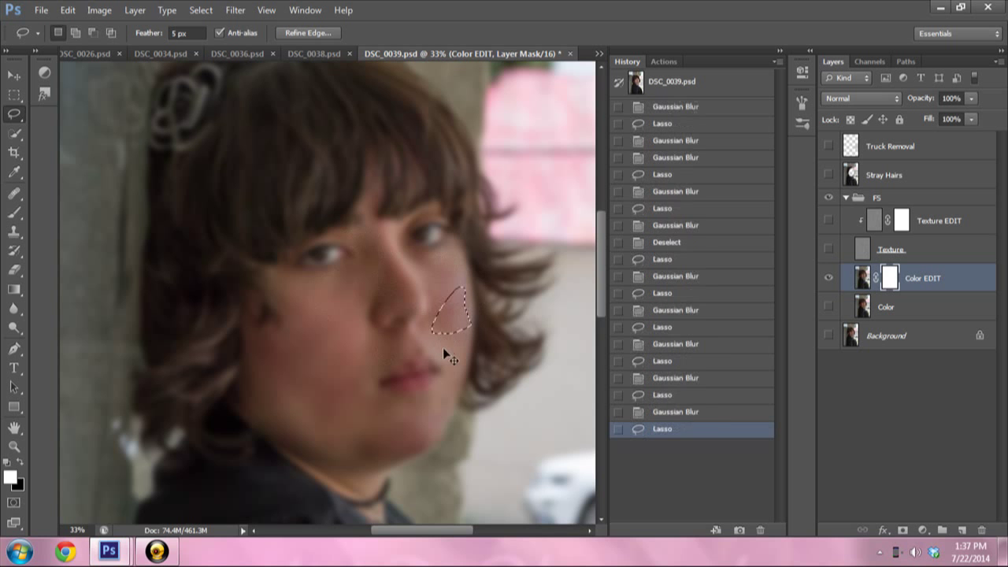
pyautogui.hotkey('ctrl', 'f')
pyautogui.moveTo(356, 407); pyautogui.dragTo(313, 418)
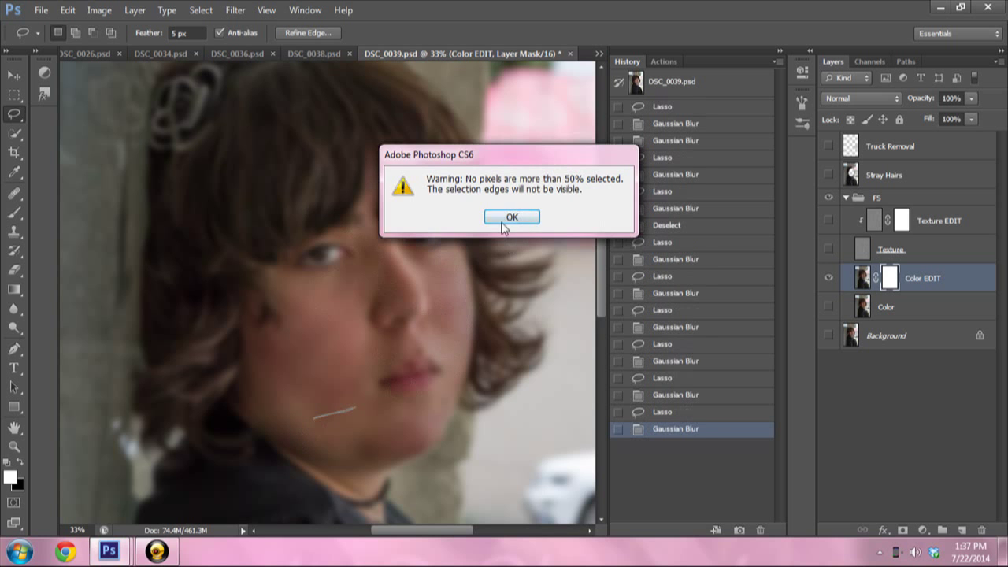
# - Dismiss the warning and re-blur three cheek patches by the lip corner and nose, deselecting each
pyautogui.click(512, 218)
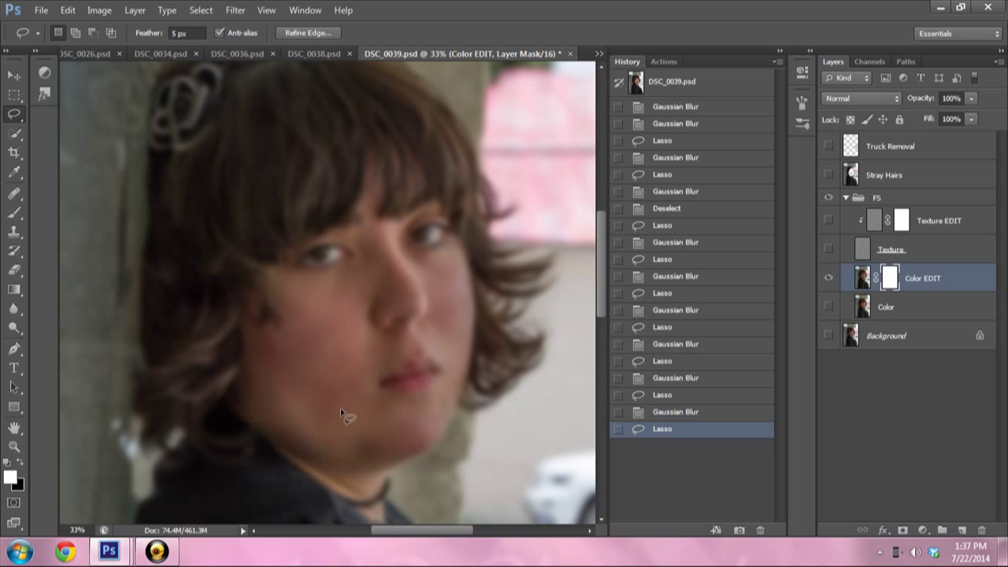
pyautogui.moveTo(340, 408)
pyautogui.mouseDown()
pyautogui.moveTo(374, 350)
pyautogui.moveTo(346, 402)
pyautogui.mouseUp()
pyautogui.hotkey('ctrl', 'f')
pyautogui.hotkey('ctrl', 'd')
pyautogui.moveTo(372, 364); pyautogui.dragTo(367, 359)
pyautogui.hotkey('ctrl', 'f')
pyautogui.hotkey('ctrl', 'f')
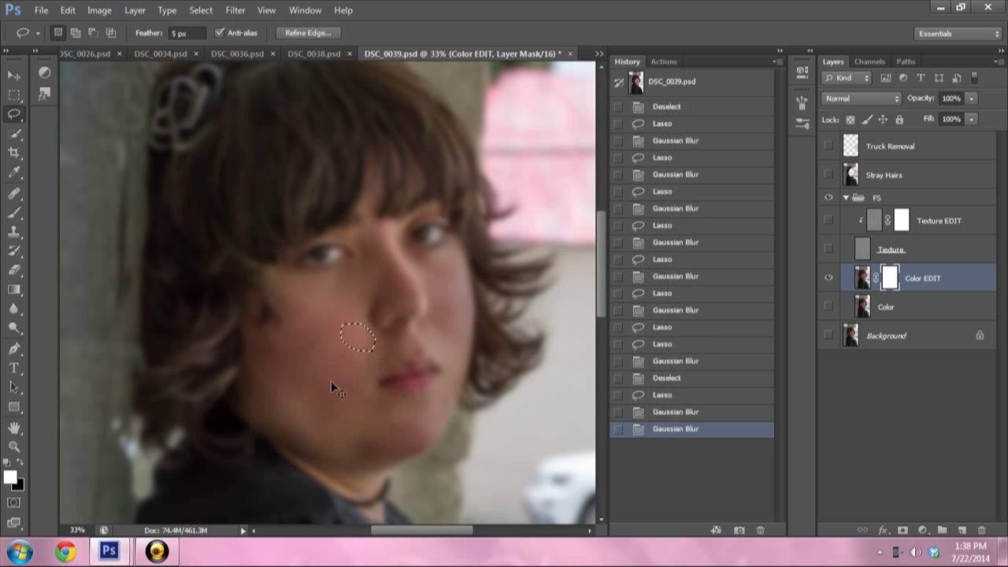
pyautogui.hotkey('ctrl', 'd')
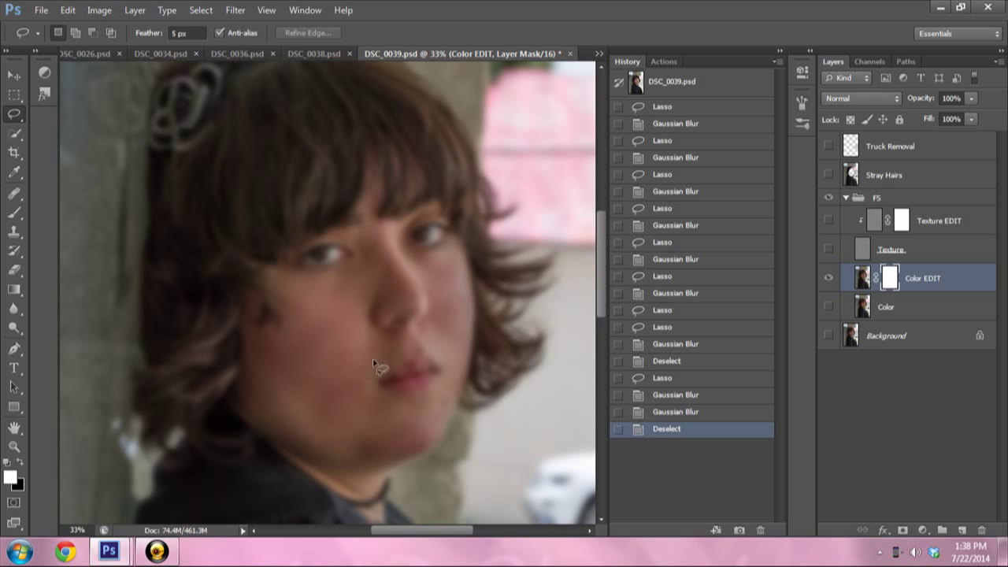
pyautogui.moveTo(372, 358)
pyautogui.mouseDown()
pyautogui.moveTo(319, 285)
pyautogui.moveTo(330, 367)
pyautogui.moveTo(378, 378)
pyautogui.mouseUp()
pyautogui.hotkey('ctrl', 'f')
pyautogui.hotkey('ctrl', 'f')
pyautogui.hotkey('ctrl', 'f')
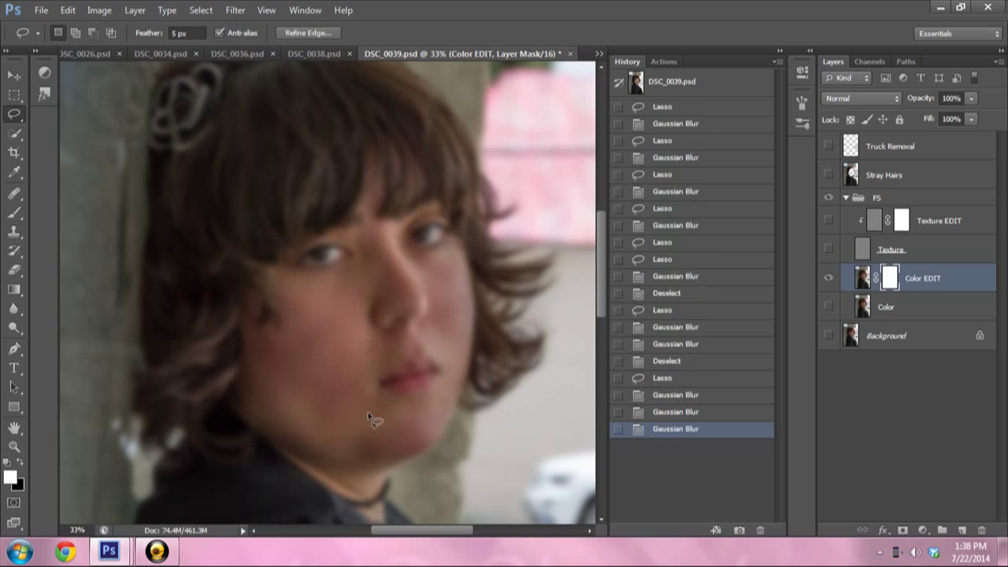
pyautogui.hotkey('ctrl', 'd')
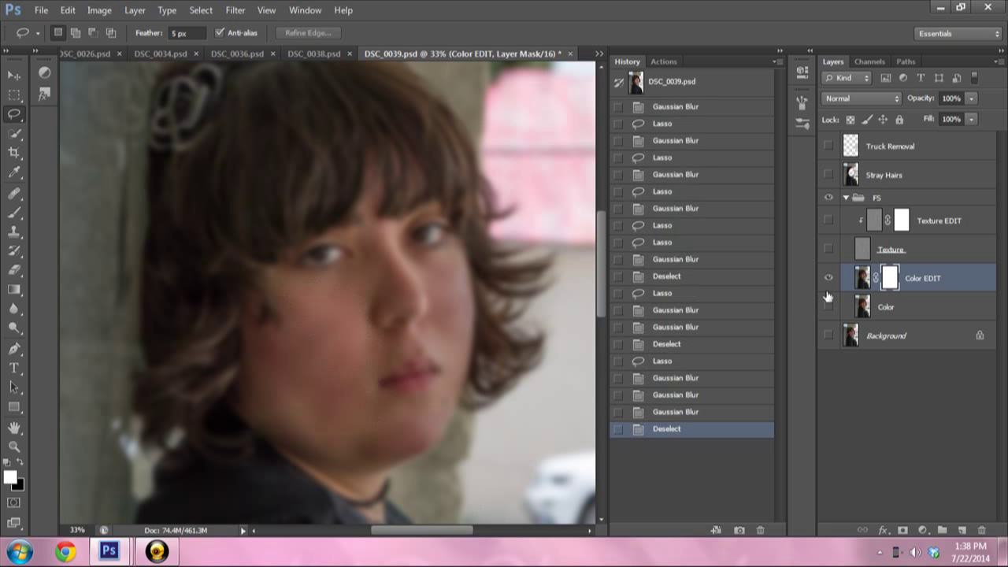
# - Show the Color layer and toggle Color EDIT on and off to compare smoothed and original skin
pyautogui.click(828, 308)
pyautogui.click(828, 277)
pyautogui.click(829, 278)
pyautogui.click(828, 278)
pyautogui.click(828, 278)
pyautogui.click(828, 278)
pyautogui.click(828, 278)
pyautogui.click(828, 278)
pyautogui.click(832, 278)
pyautogui.click(828, 279)
pyautogui.click(829, 279)
pyautogui.click(828, 279)
pyautogui.click(828, 279)
# - Blur lasso patches on the lower and left cheek, hide Color, and target Color EDIT's pixels
pyautogui.moveTo(373, 411); pyautogui.dragTo(367, 422)
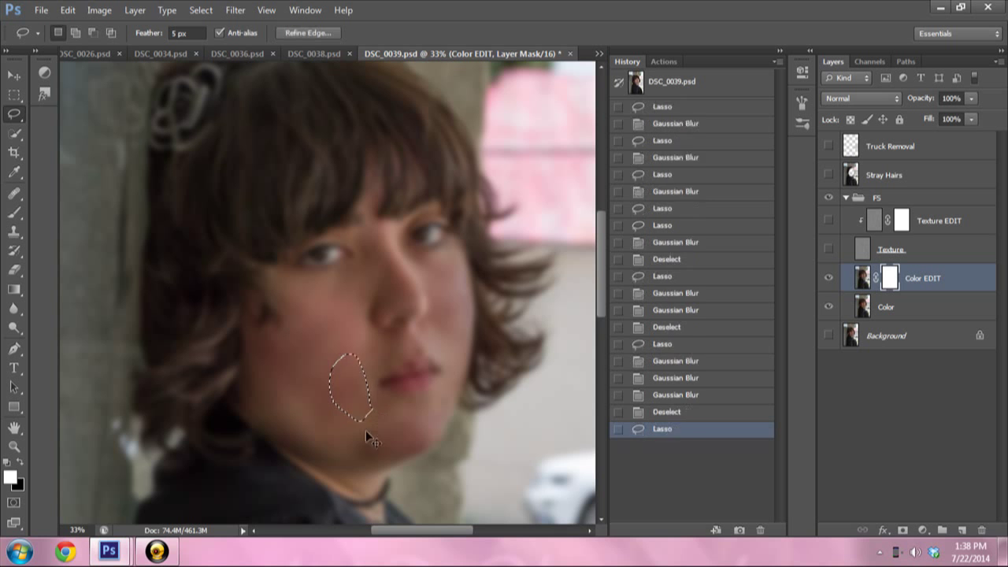
pyautogui.hotkey('ctrl', 'f')
pyautogui.hotkey('ctrl', 'f')
pyautogui.hotkey('ctrl', 'd')
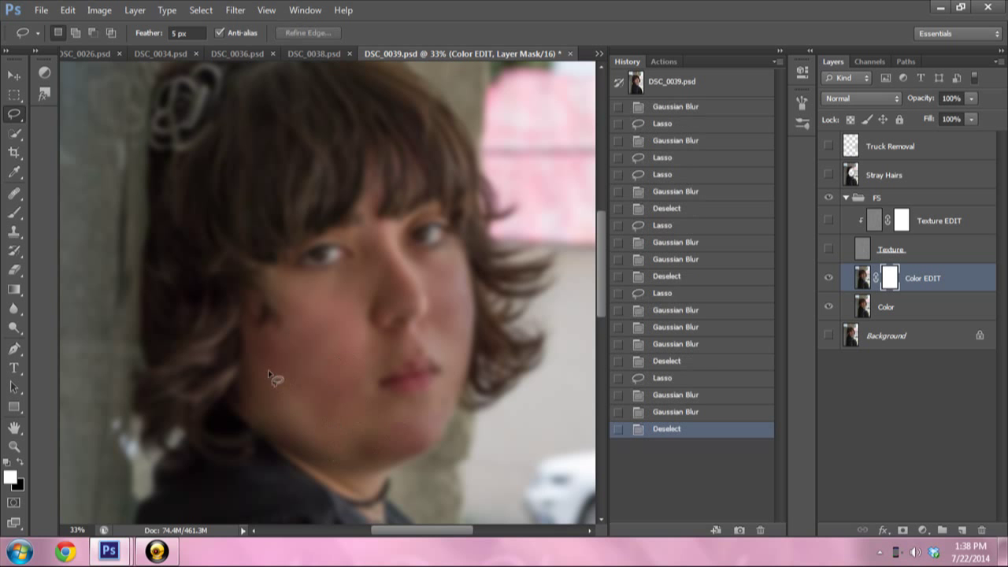
pyautogui.moveTo(288, 340); pyautogui.dragTo(268, 367)
pyautogui.hotkey('ctrl', 'f')
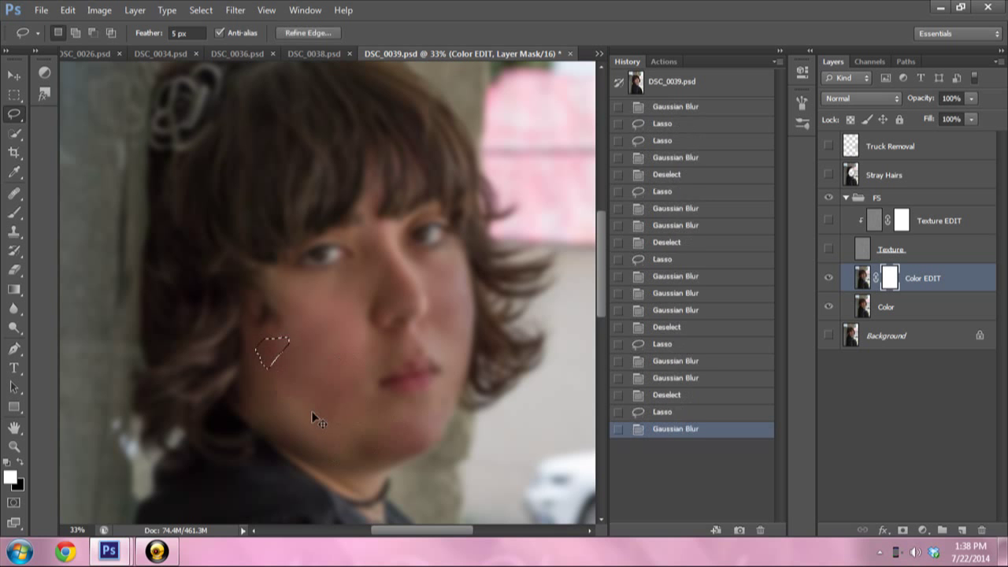
pyautogui.hotkey('ctrl', 'f')
pyautogui.hotkey('ctrl', 'd')
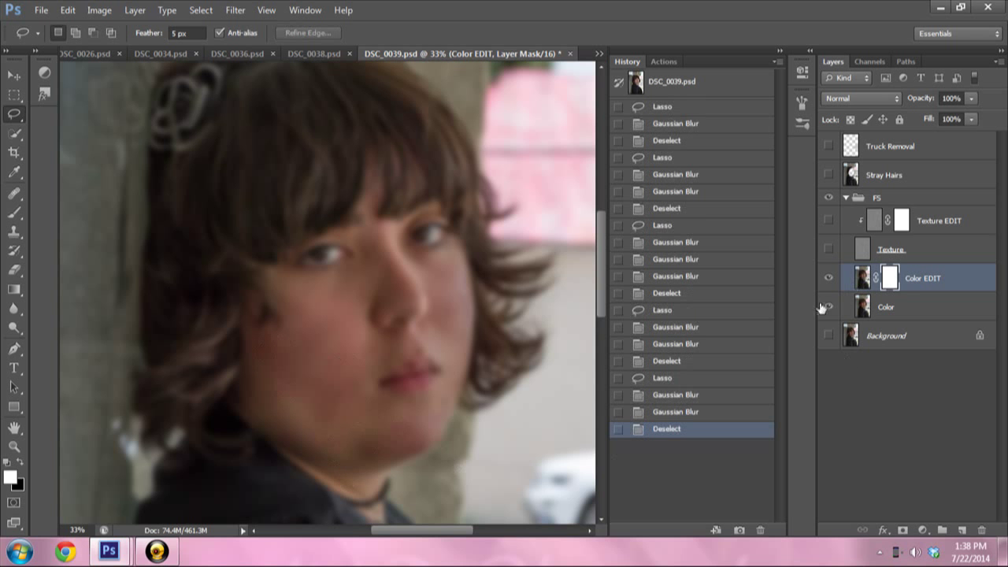
pyautogui.click(828, 307)
pyautogui.click(863, 277)
# - Select the Brush tool group and cycle with Shift+B toward the Mixer Brush Tool
pyautogui.click(16, 213)
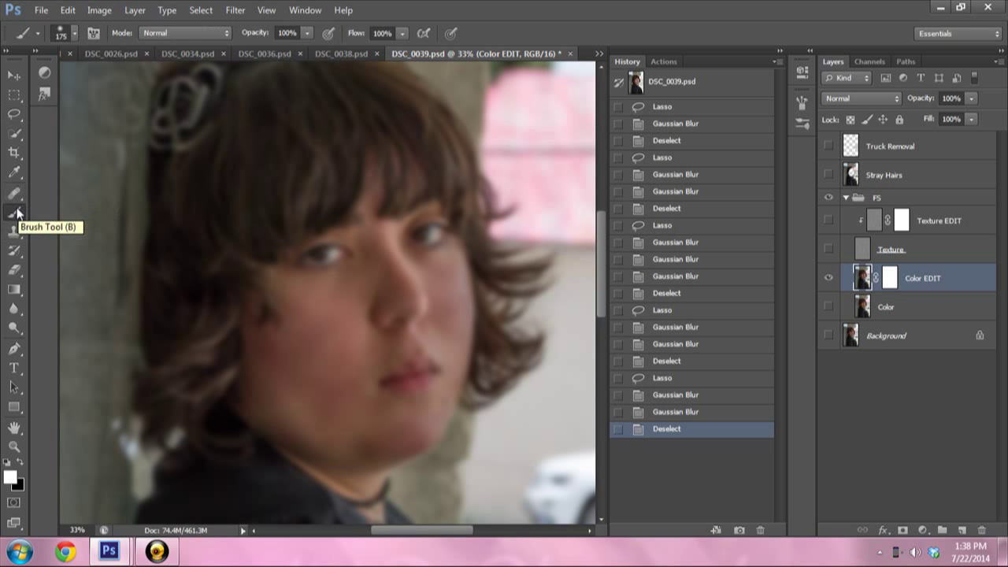
pyautogui.click(17, 211)
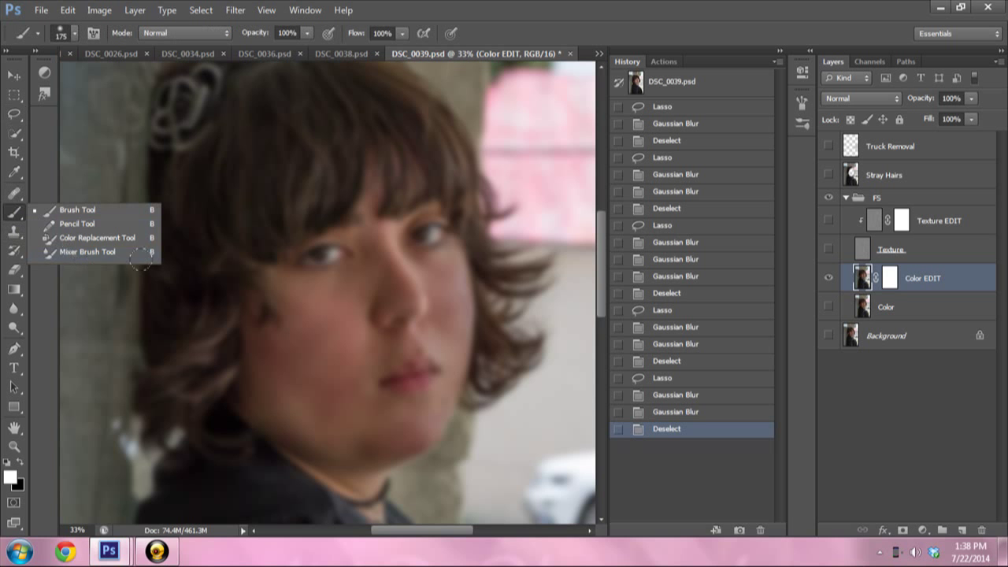
pyautogui.click(78, 209)
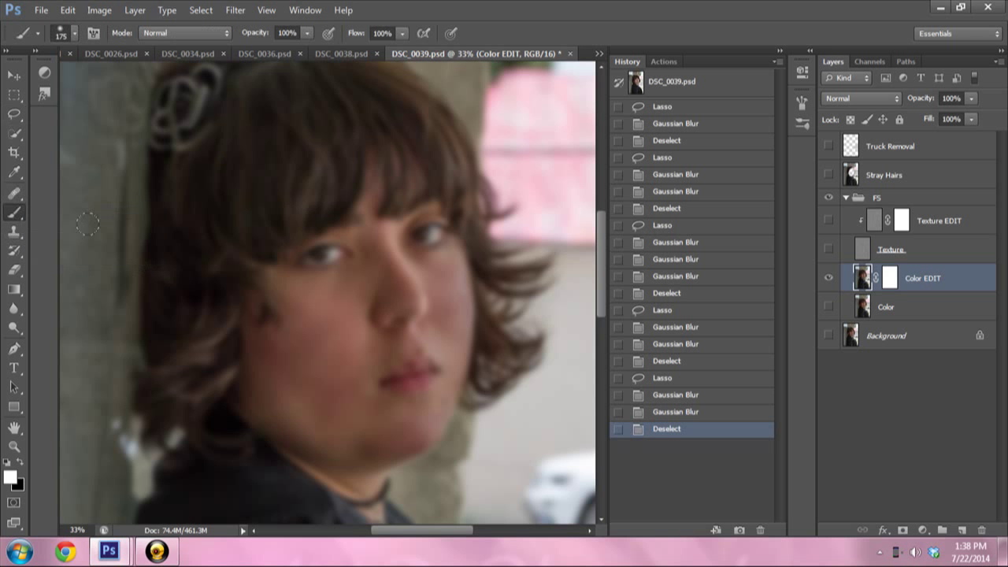
pyautogui.hotkey('shift', 'b')
pyautogui.hotkey('shift', 'b')
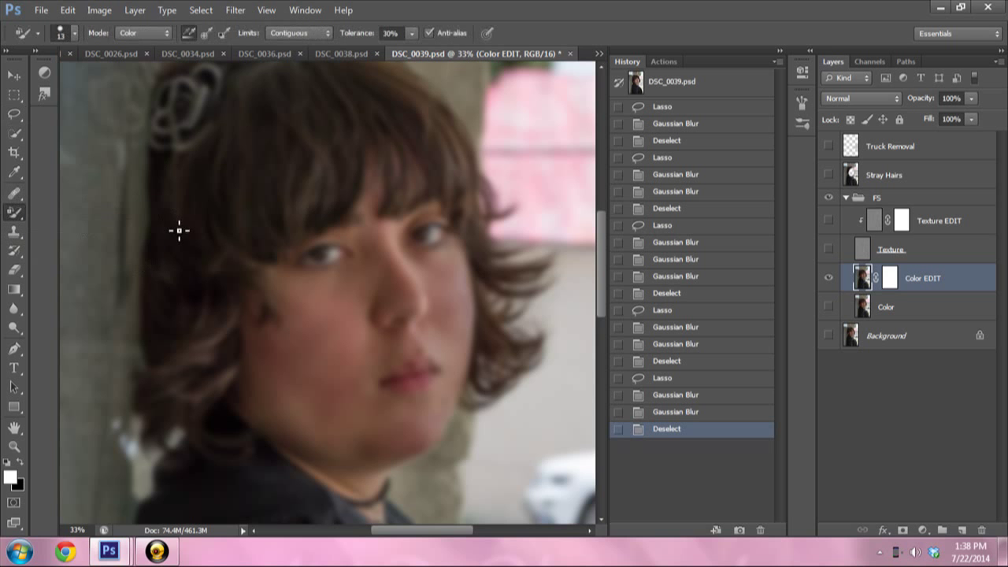
pyautogui.hotkey('shift', 'b')
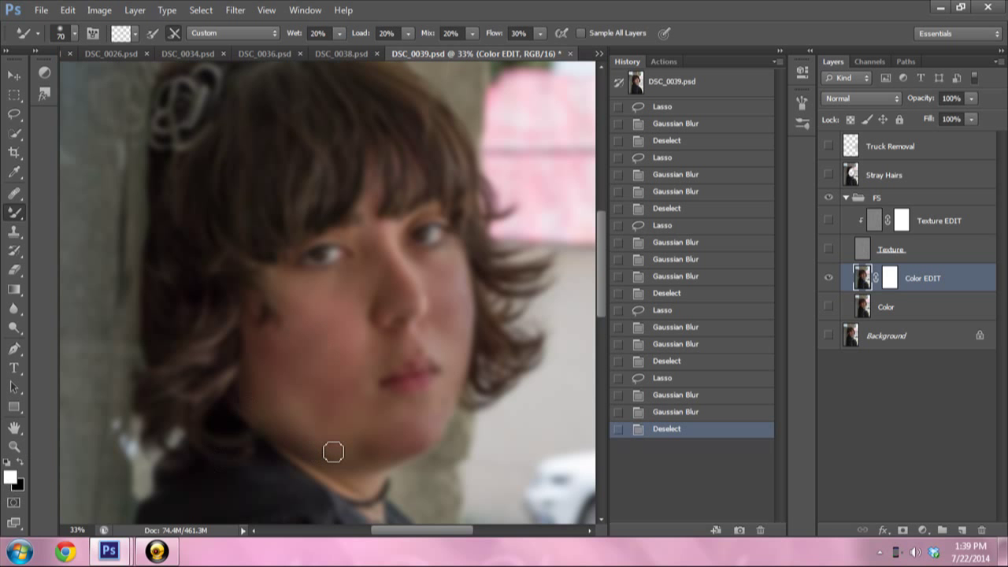
# - Resize the mixer brush to about 80 and blend the skin tones on the chin
pyautogui.moveTo(377, 482); pyautogui.dragTo(392, 493)
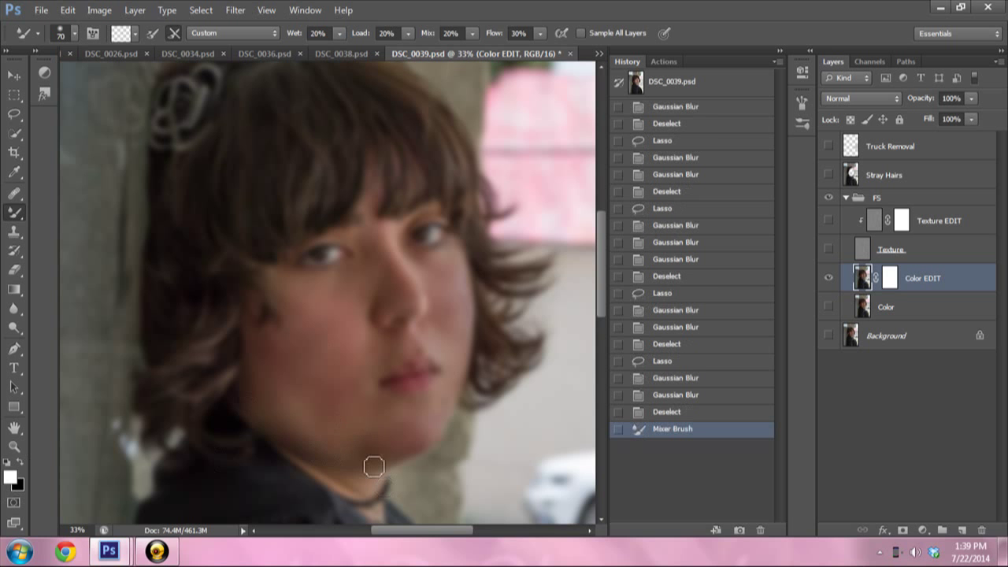
pyautogui.press('alt')
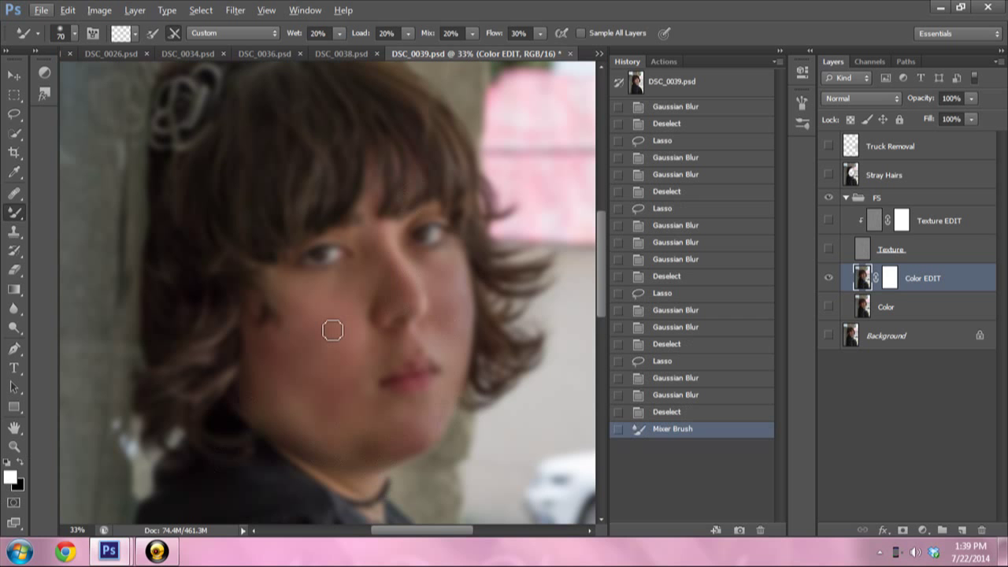
pyautogui.press(']')
pyautogui.press(']')
pyautogui.press(']')
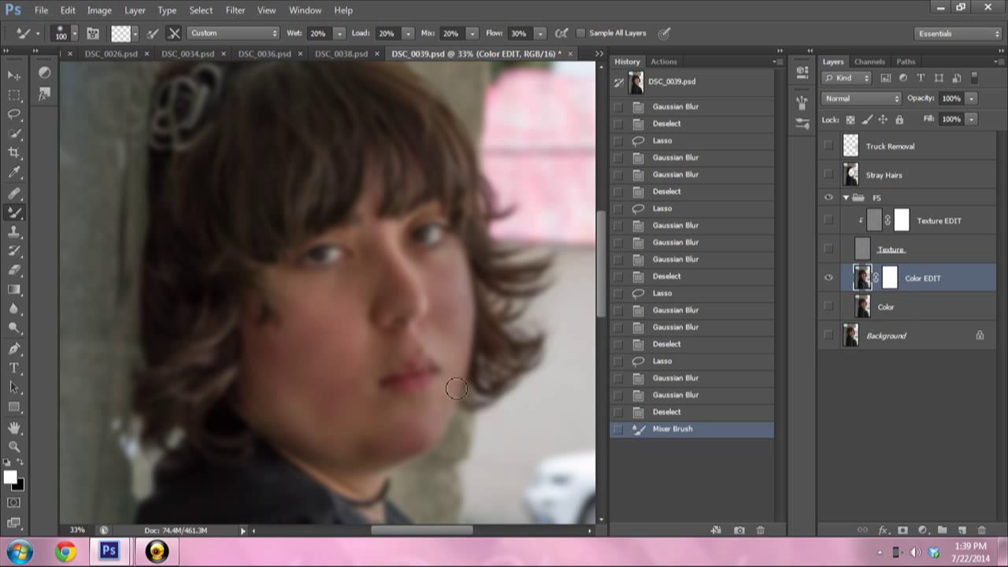
pyautogui.press('[')
pyautogui.press('[')
pyautogui.moveTo(329, 443); pyautogui.dragTo(326, 439)
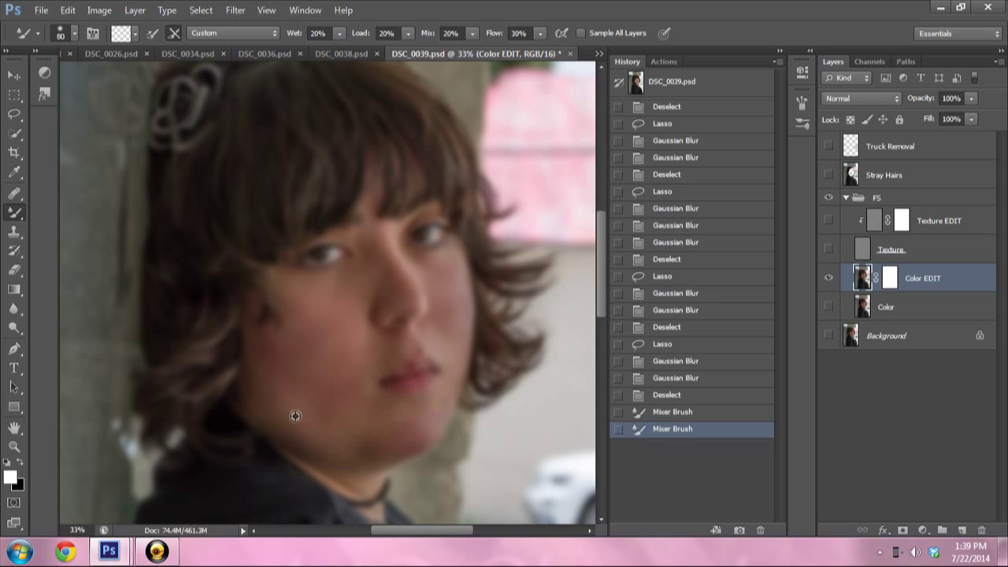
pyautogui.moveTo(295, 415); pyautogui.dragTo(318, 369)
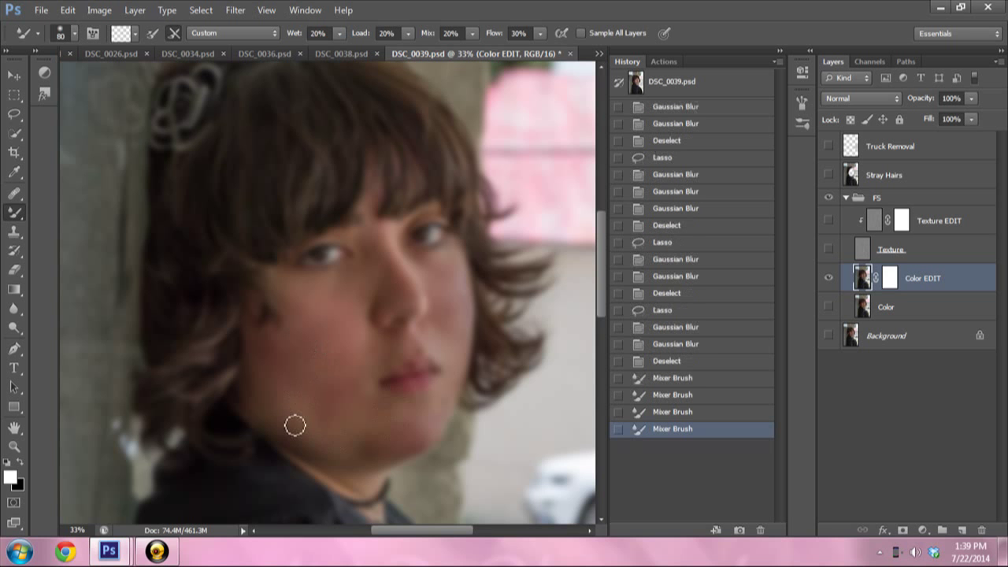
# - Blend the blotchy skin from the chin up the cheek and along the jaw
pyautogui.moveTo(299, 417); pyautogui.dragTo(334, 364)
pyautogui.moveTo(308, 425); pyautogui.dragTo(312, 417)
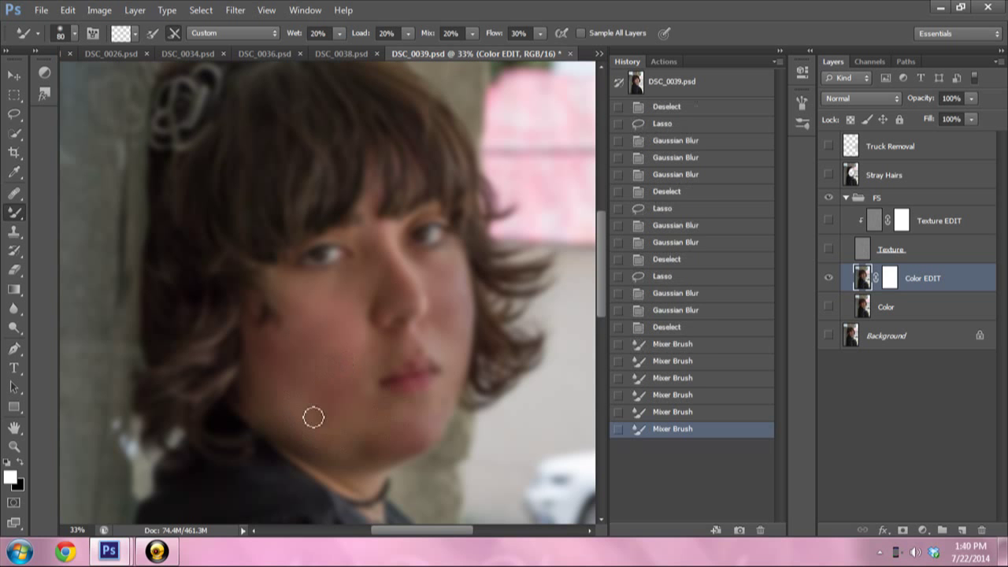
pyautogui.moveTo(325, 378); pyautogui.dragTo(315, 401)
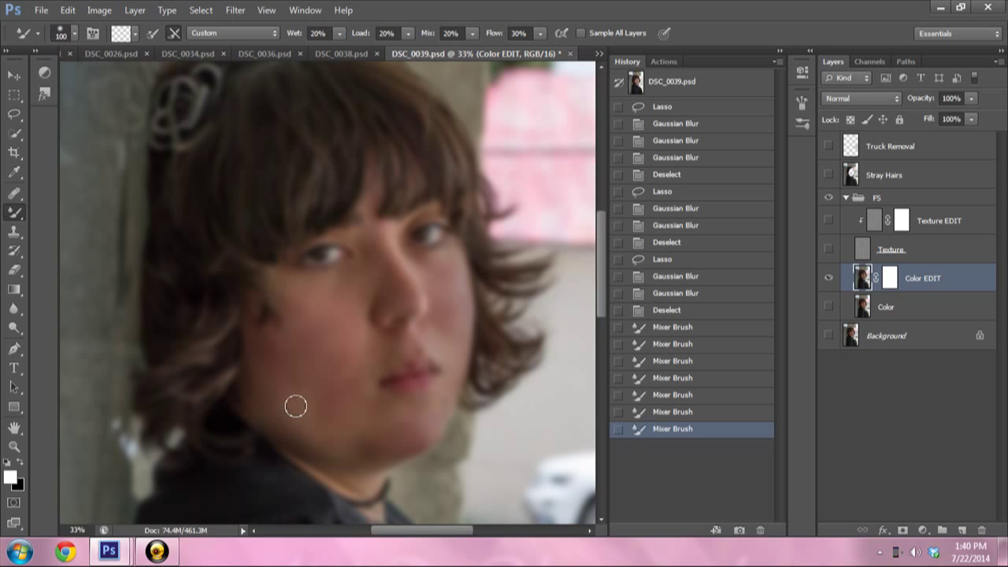
pyautogui.moveTo(295, 405); pyautogui.dragTo(340, 302)
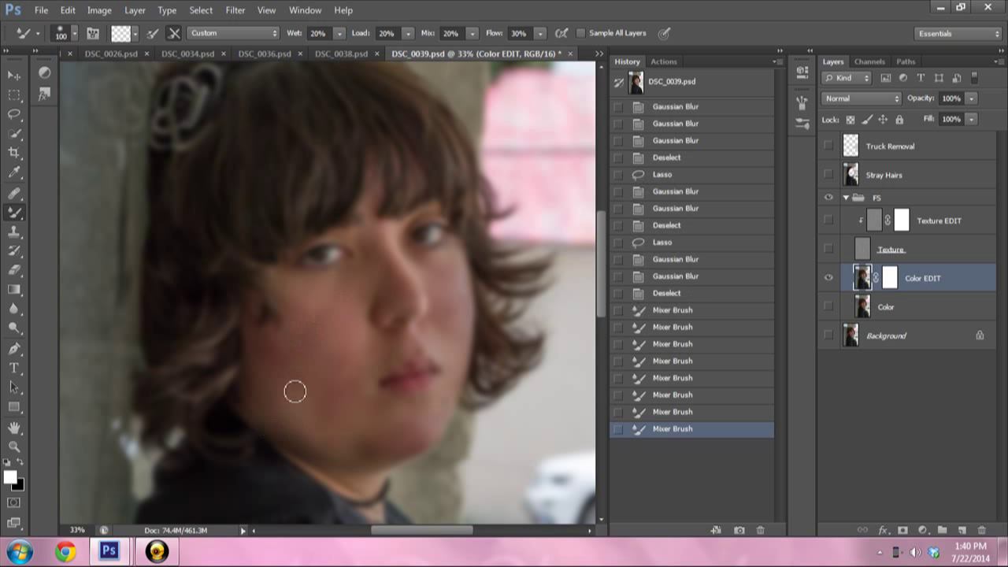
pyautogui.moveTo(297, 412); pyautogui.dragTo(341, 322)
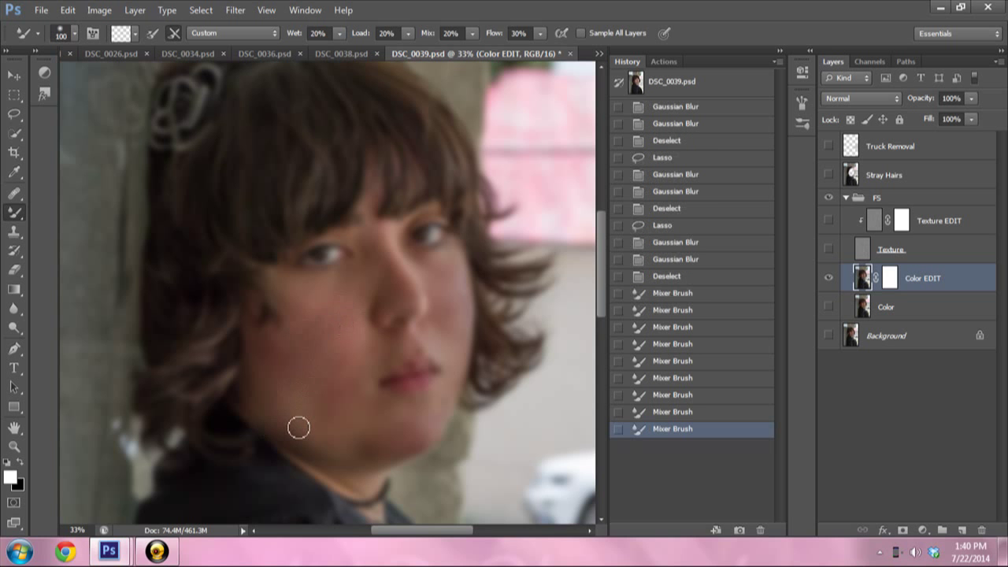
pyautogui.moveTo(299, 427); pyautogui.dragTo(370, 370)
pyautogui.moveTo(302, 422); pyautogui.dragTo(288, 423)
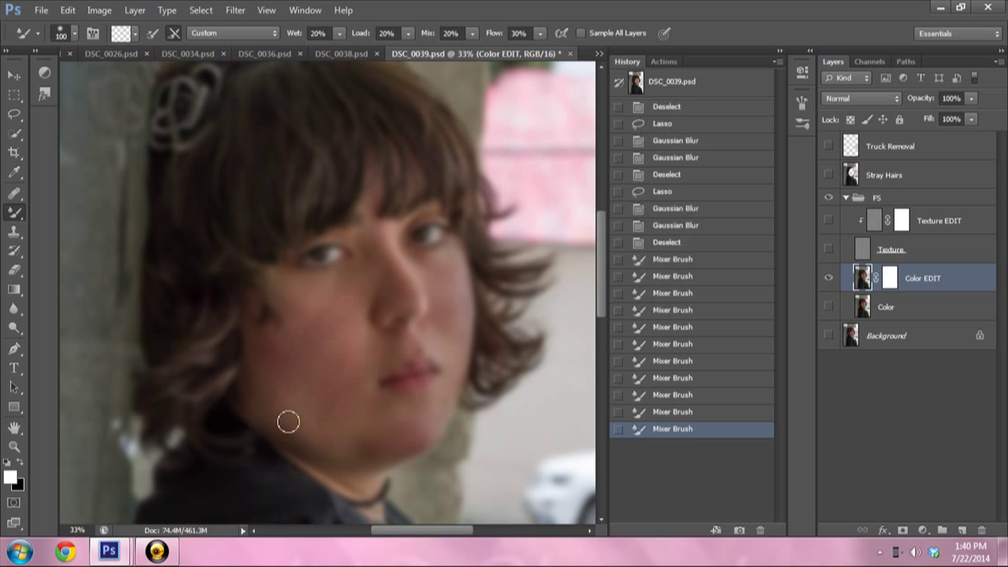
pyautogui.moveTo(363, 406)
pyautogui.mouseDown()
pyautogui.moveTo(344, 414)
pyautogui.moveTo(360, 434)
pyautogui.moveTo(422, 443)
pyautogui.mouseUp()
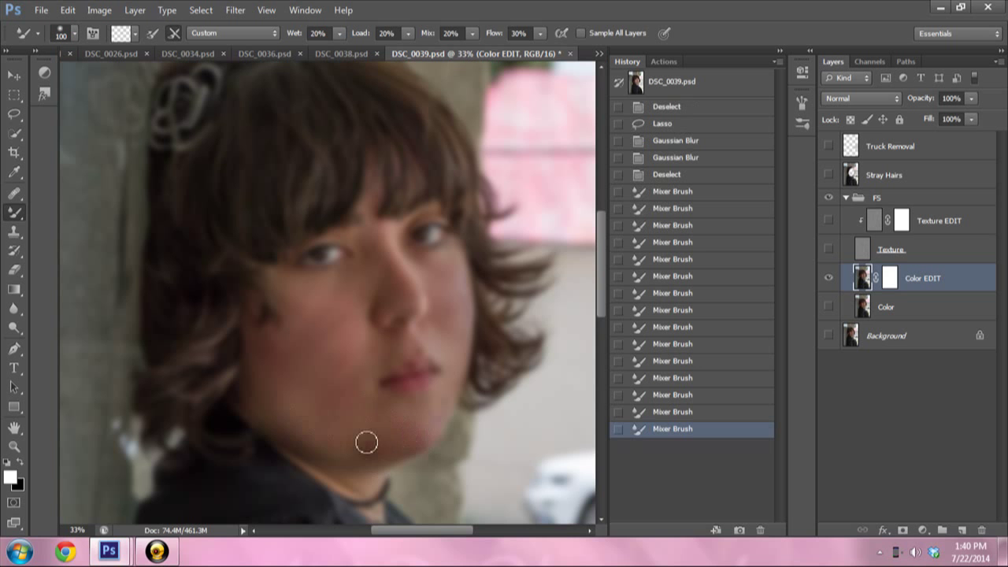
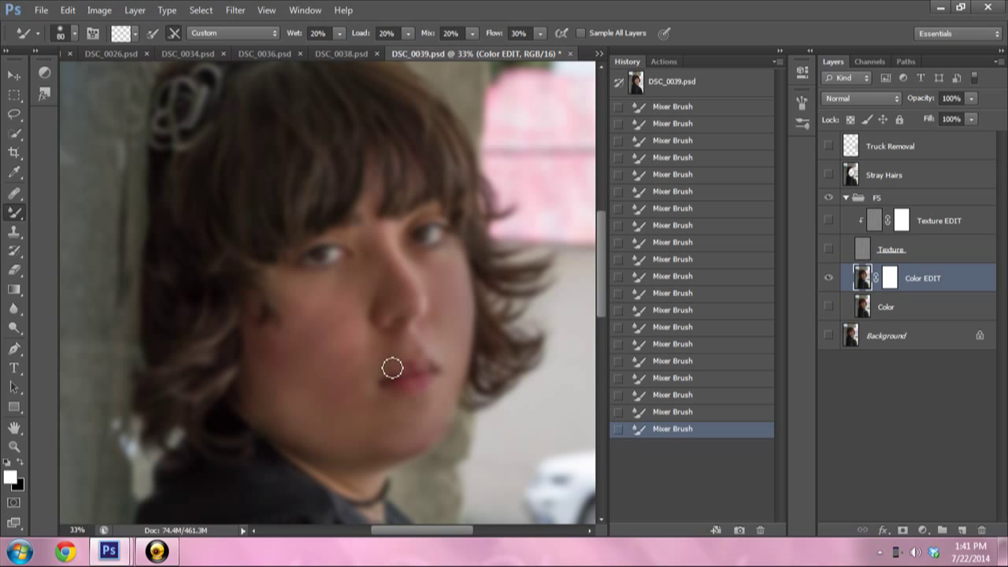
# - Blend the cheek, lip and jaw tones with the Mixer Brush, resizing it between 45 and 150
pyautogui.press('[')
pyautogui.press('[')
pyautogui.press('[')
pyautogui.press(']')
pyautogui.press(']')
pyautogui.press(']')
pyautogui.press('[')
pyautogui.press('[')
pyautogui.press('[')
pyautogui.press('[')
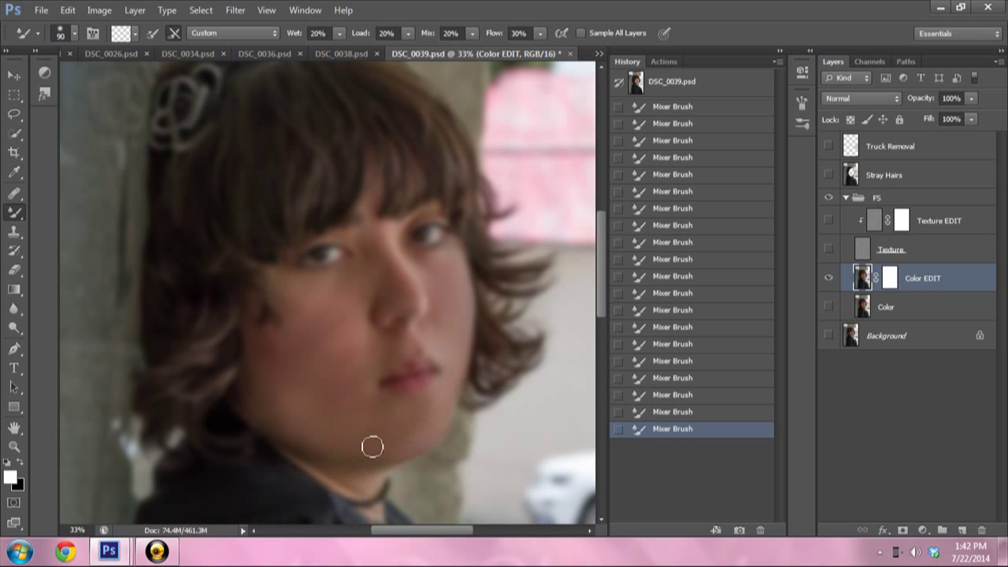
pyautogui.press(']')
pyautogui.press(']')
pyautogui.press(']')
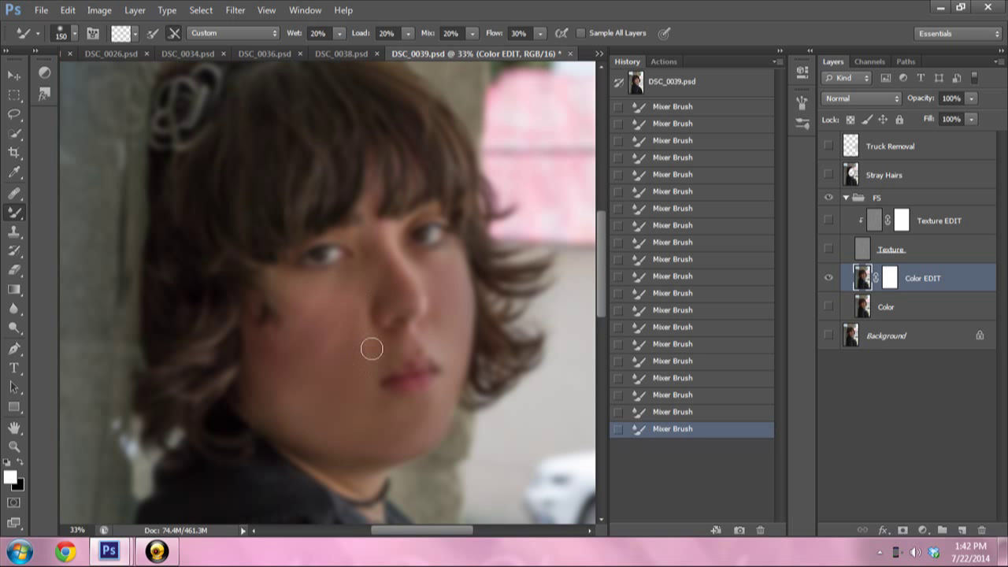
pyautogui.press('[')
pyautogui.press('[')
pyautogui.press('[')
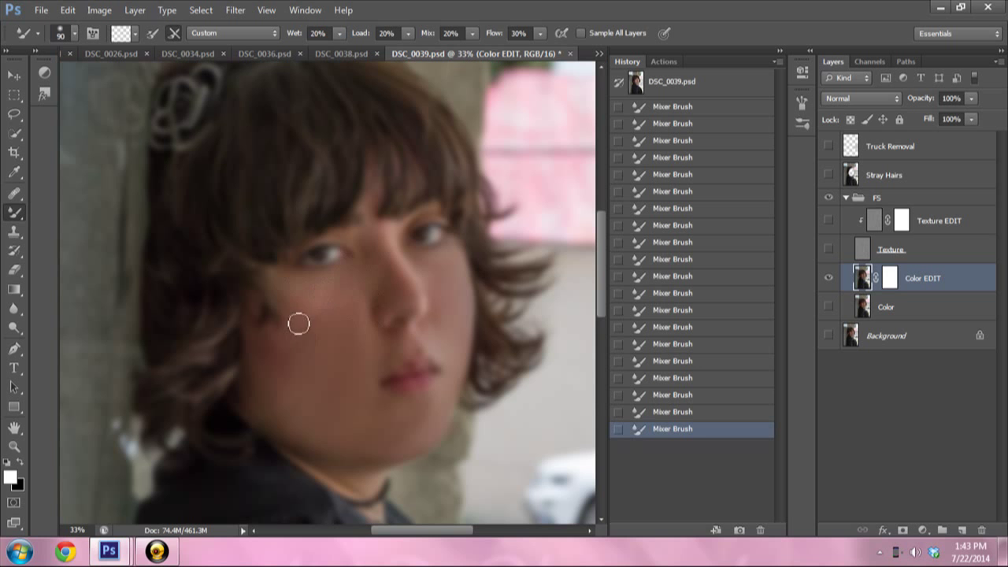
# - Keep blending the remaining cheek tones, resizing the Mixer Brush between 80 and 150
pyautogui.press(']')
pyautogui.press(']')
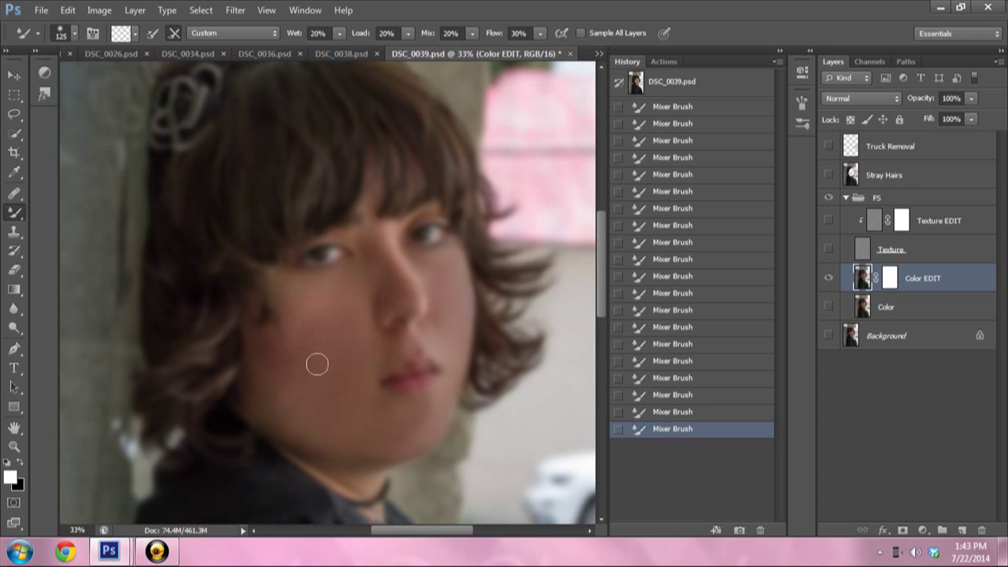
pyautogui.press('[')
pyautogui.press('[')
pyautogui.press('[')
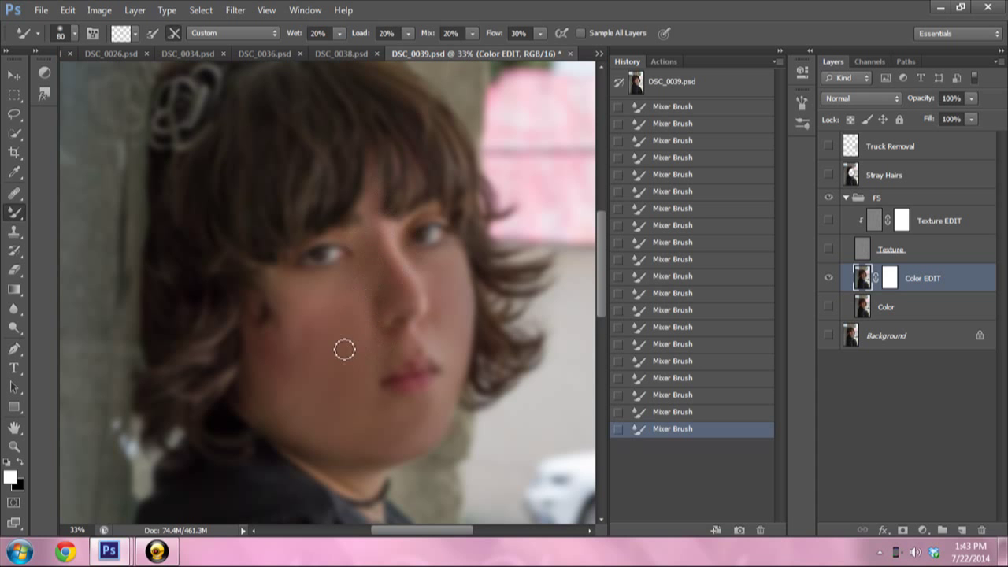
pyautogui.press(']')
pyautogui.press(']')
pyautogui.press('[')
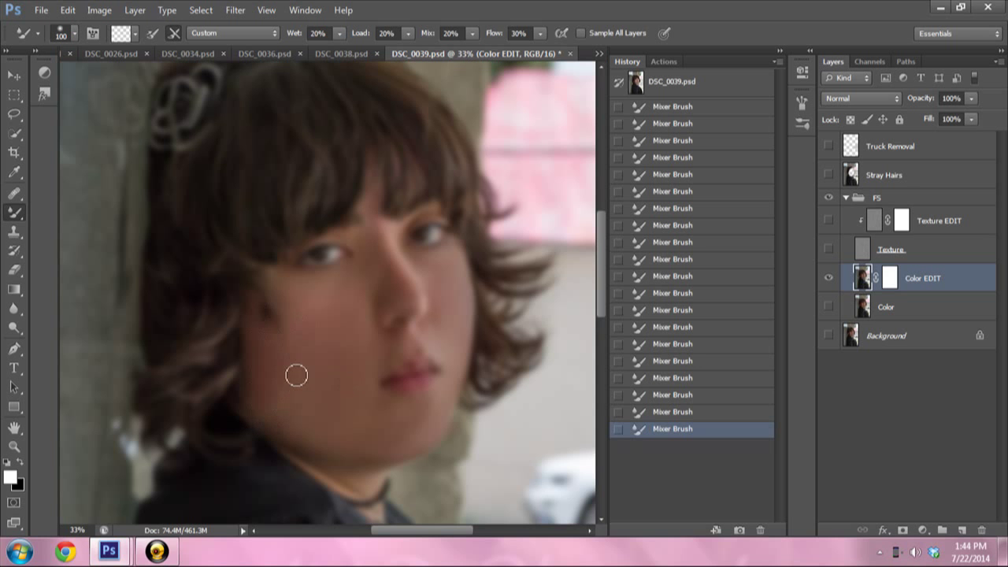
pyautogui.press(']')
pyautogui.press(']')
pyautogui.press('[')
pyautogui.press('[')
pyautogui.press(']')
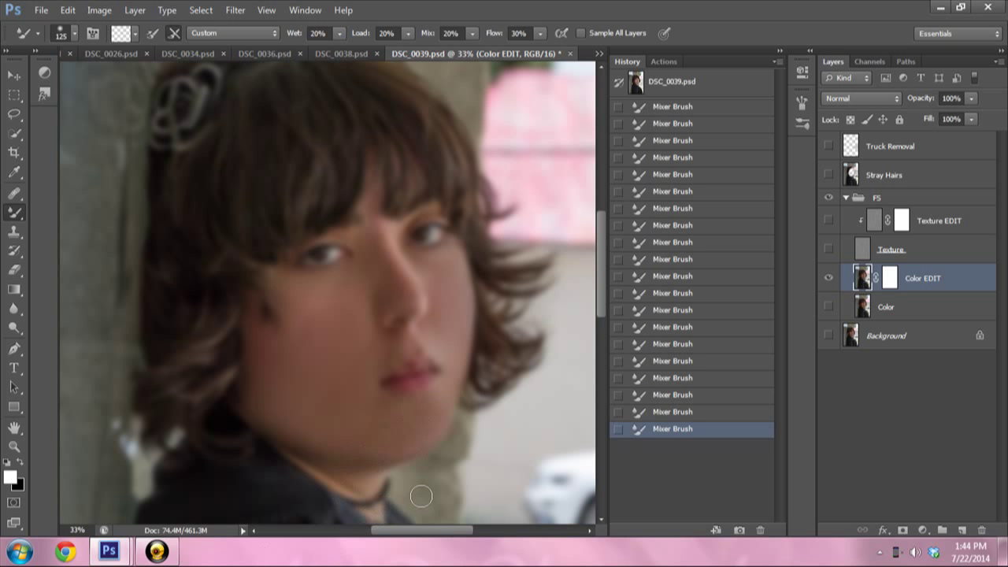
# - Toggle Color EDIT on and off to compare skin, then target its layer mask
pyautogui.click(829, 278)
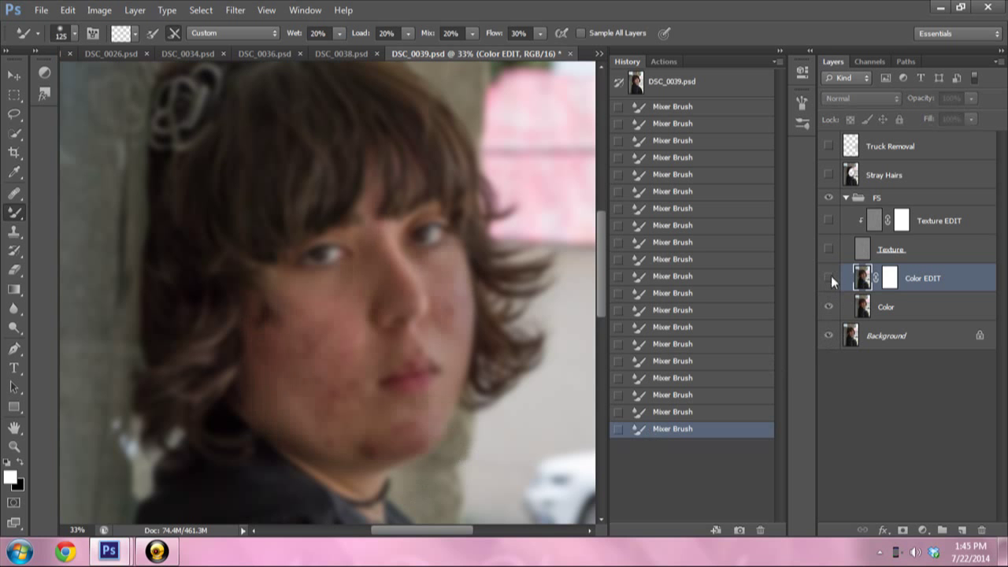
pyautogui.click(831, 277)
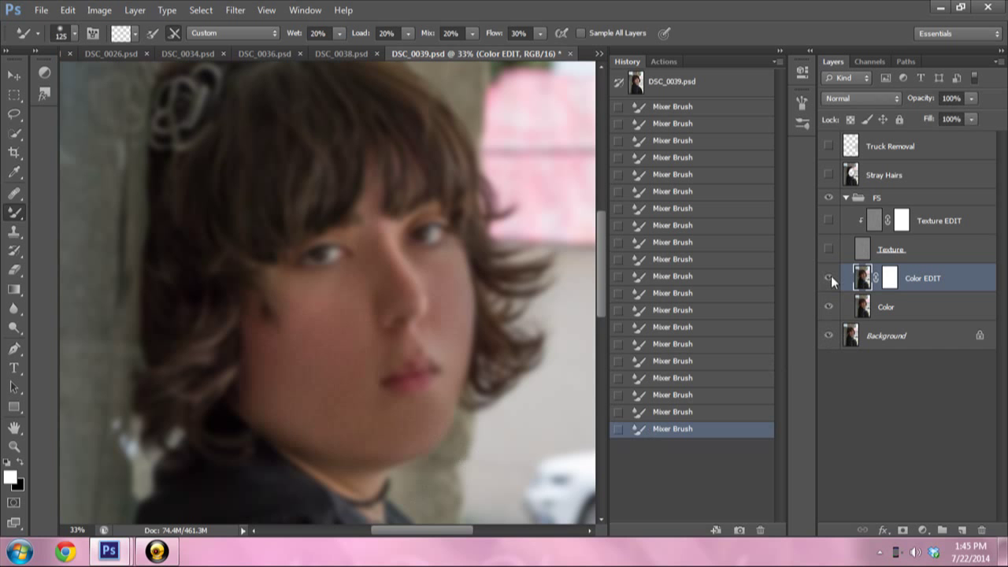
pyautogui.click(829, 278)
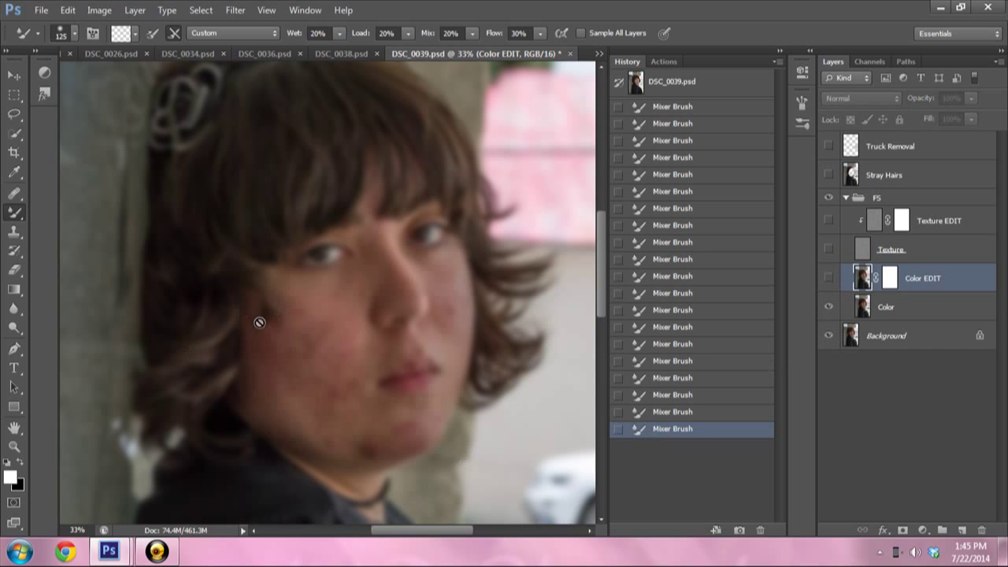
pyautogui.click(828, 280)
pyautogui.click(828, 279)
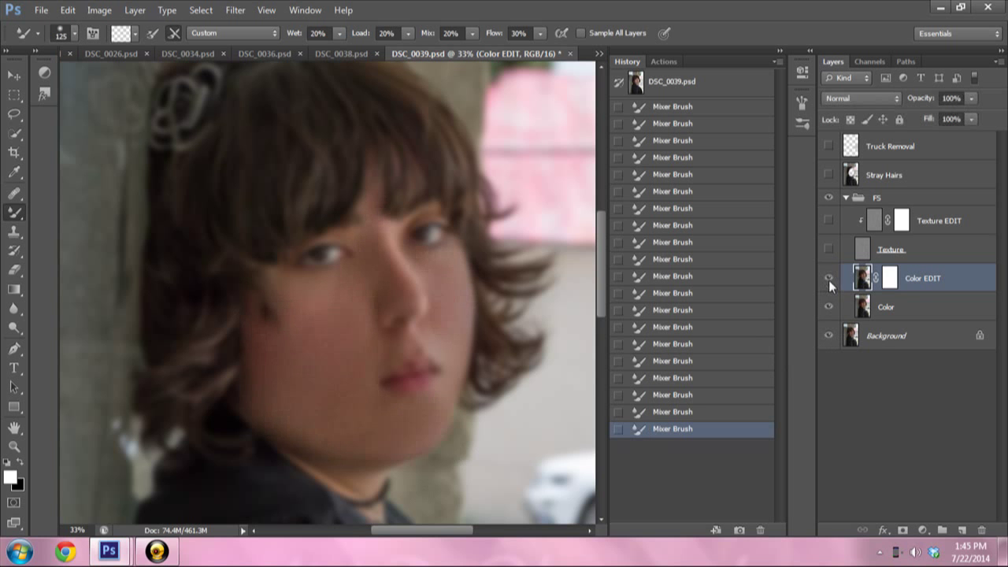
pyautogui.click(889, 278)
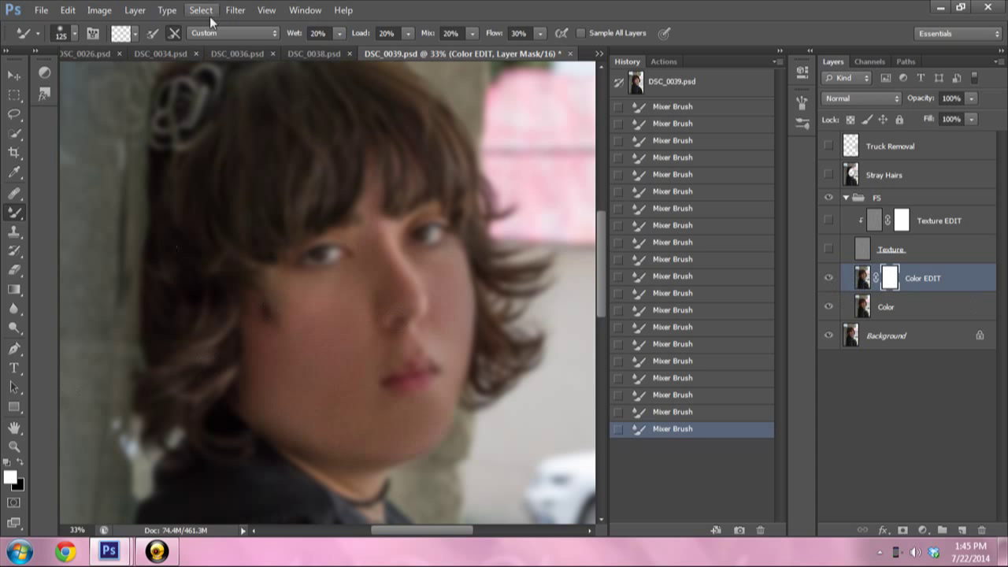
# - Paint the Color EDIT mask over the left cheek with a size-50 brush, then in black
pyautogui.hotkey('shift', 'b')
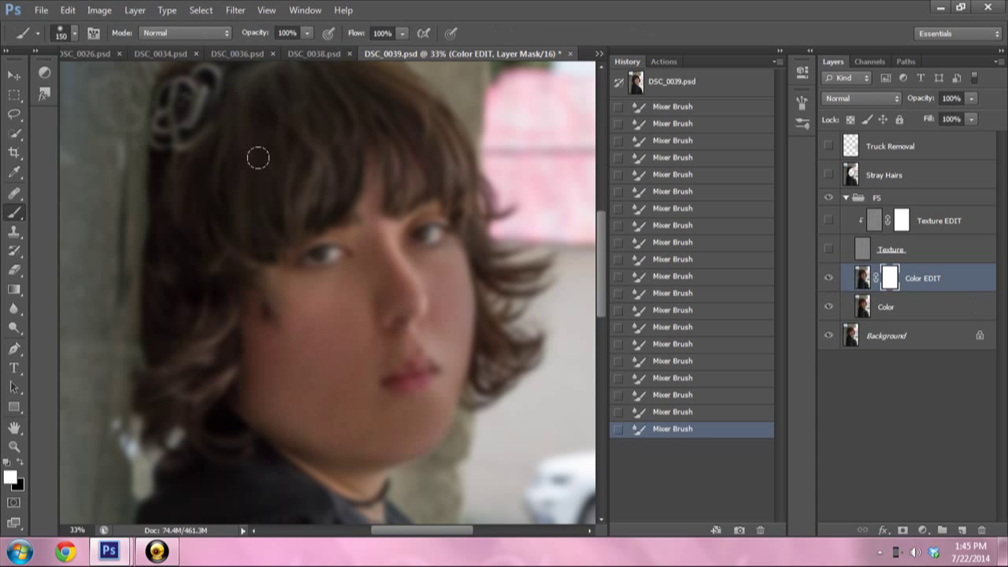
pyautogui.press('[')
pyautogui.press('[')
pyautogui.press('[')
pyautogui.moveTo(269, 331)
pyautogui.mouseDown()
pyautogui.moveTo(279, 315)
pyautogui.moveTo(288, 383)
pyautogui.mouseUp()
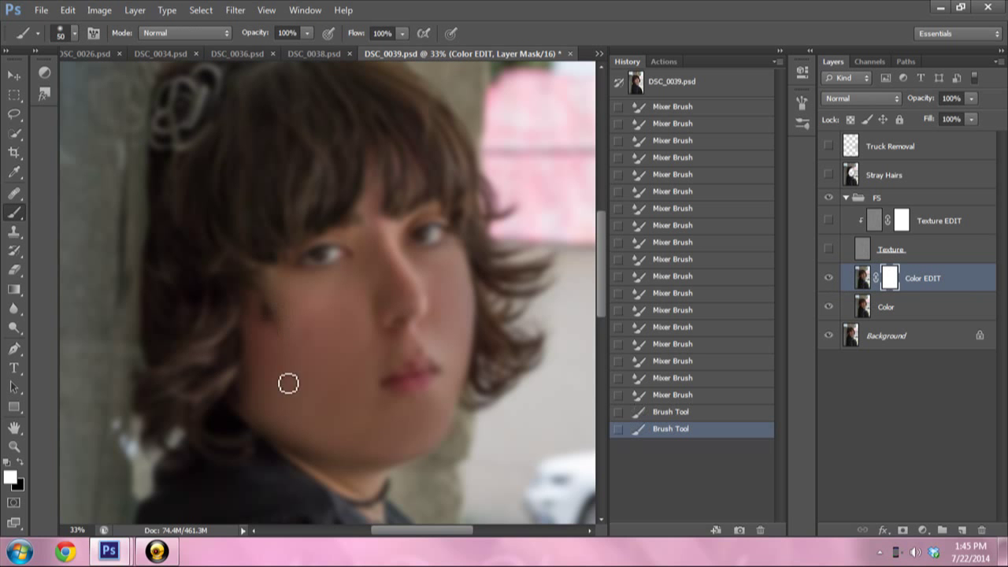
pyautogui.click(268, 321)
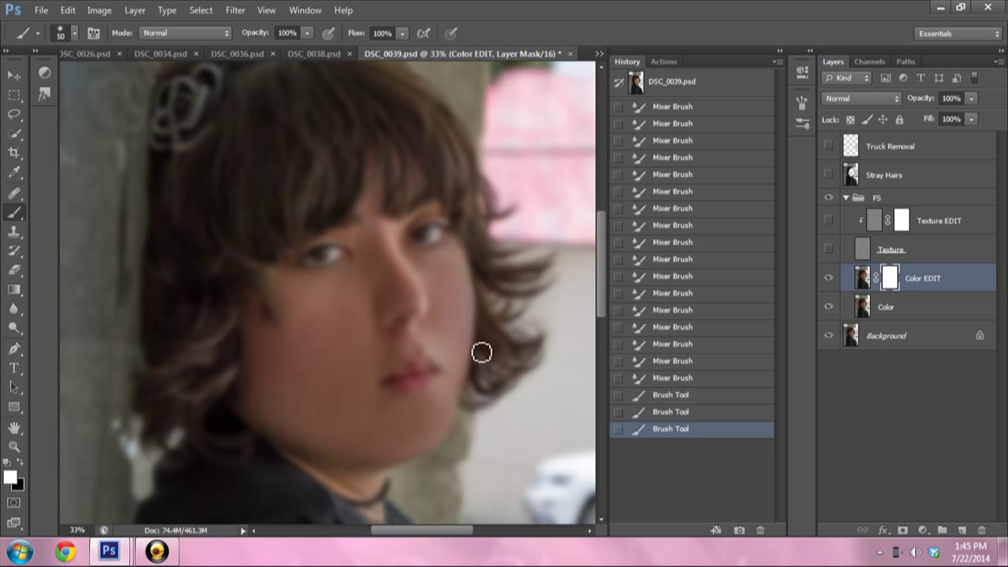
pyautogui.click(18, 465)
pyautogui.moveTo(257, 317); pyautogui.dragTo(272, 317)
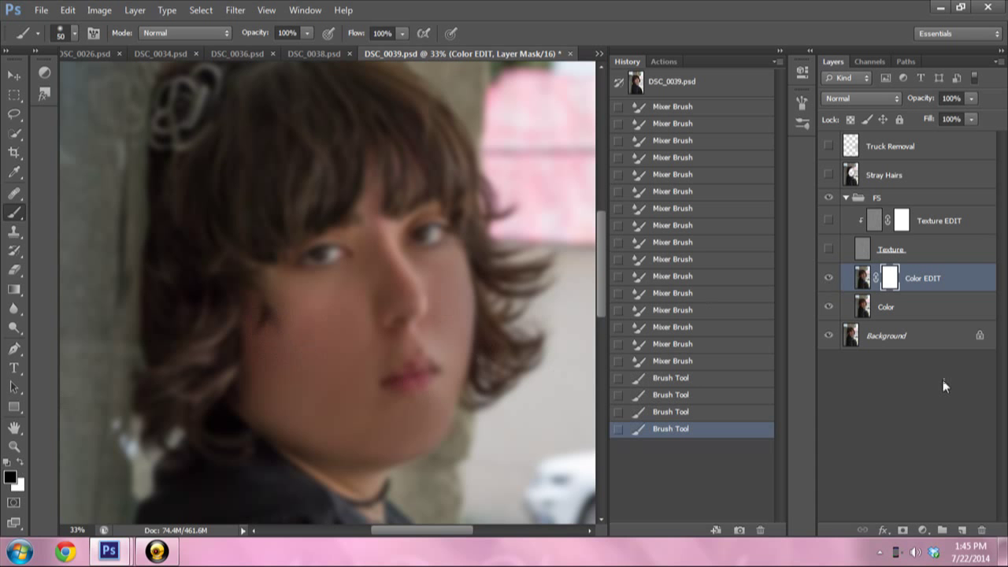
# - Compare the cheek with Color EDIT on and off, undoing and redoing the last mask stroke
pyautogui.click(829, 280)
pyautogui.click(829, 280)
pyautogui.click(828, 281)
pyautogui.hotkey('ctrl', 'z')
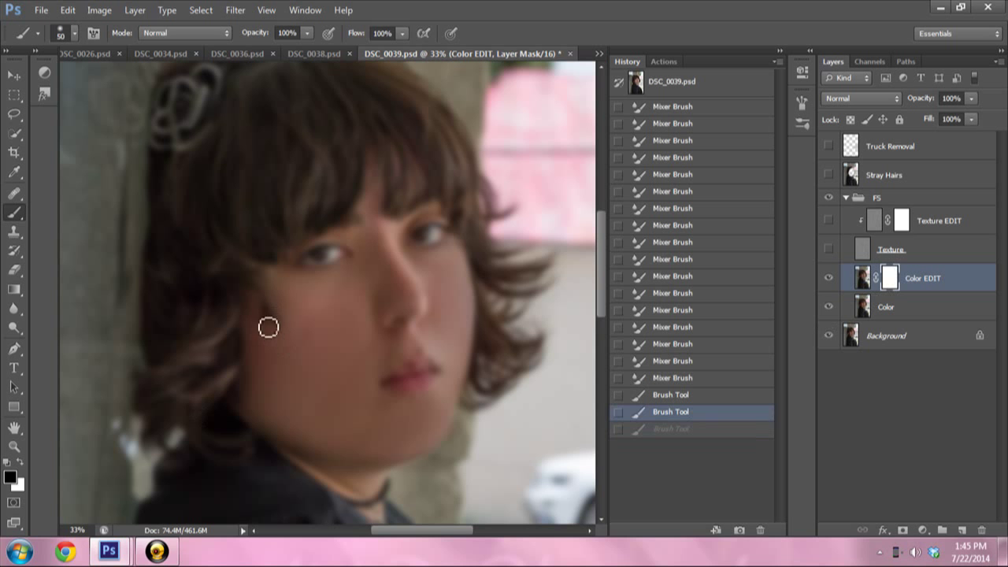
pyautogui.hotkey('ctrl', 'z')
pyautogui.hotkey('ctrl', 'z')
# - Compare the cheeks by toggling Color EDIT repeatedly, then turn the Texture layer back on
pyautogui.click(827, 281)
pyautogui.click(827, 280)
pyautogui.click(826, 280)
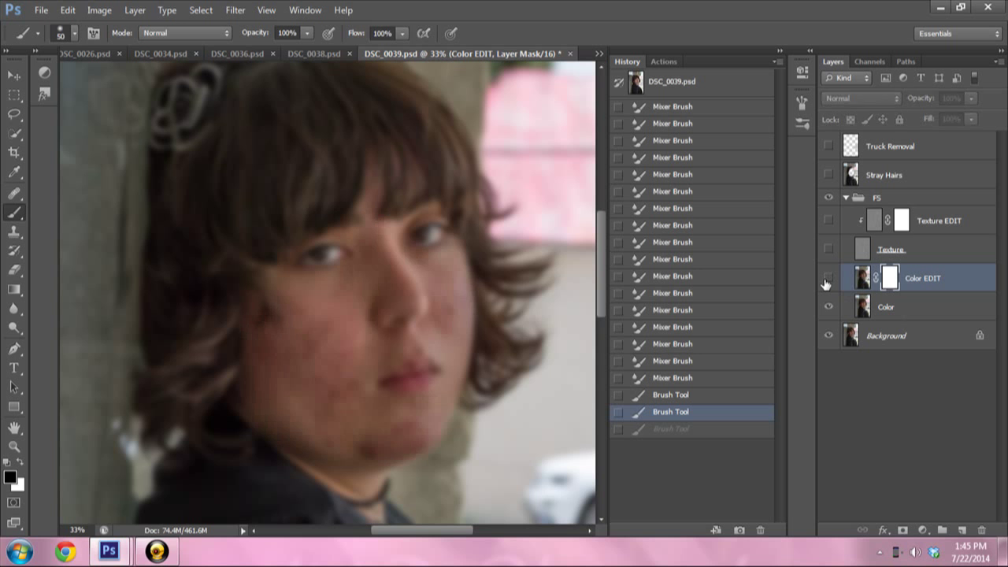
pyautogui.click(827, 281)
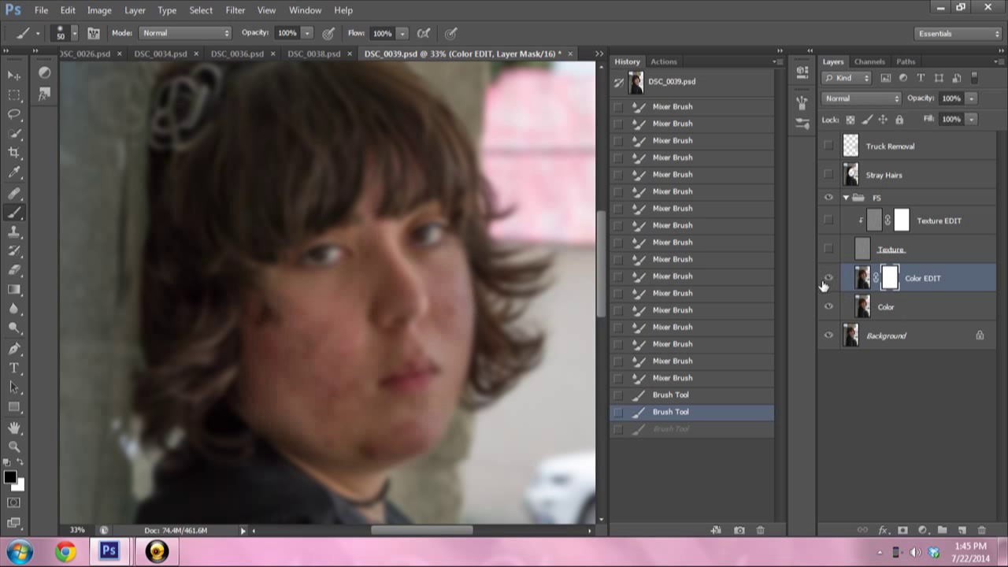
pyautogui.click(828, 280)
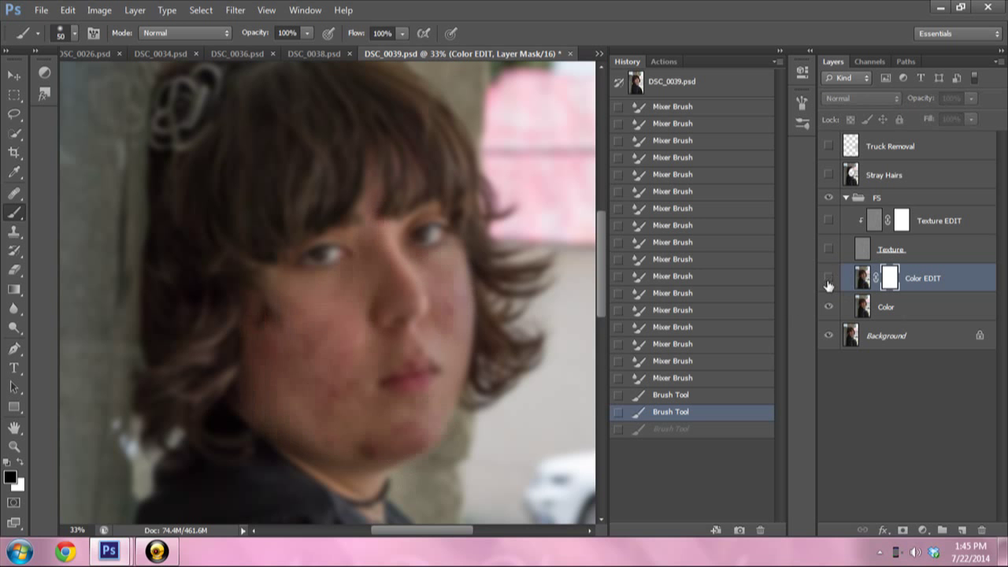
pyautogui.click(827, 280)
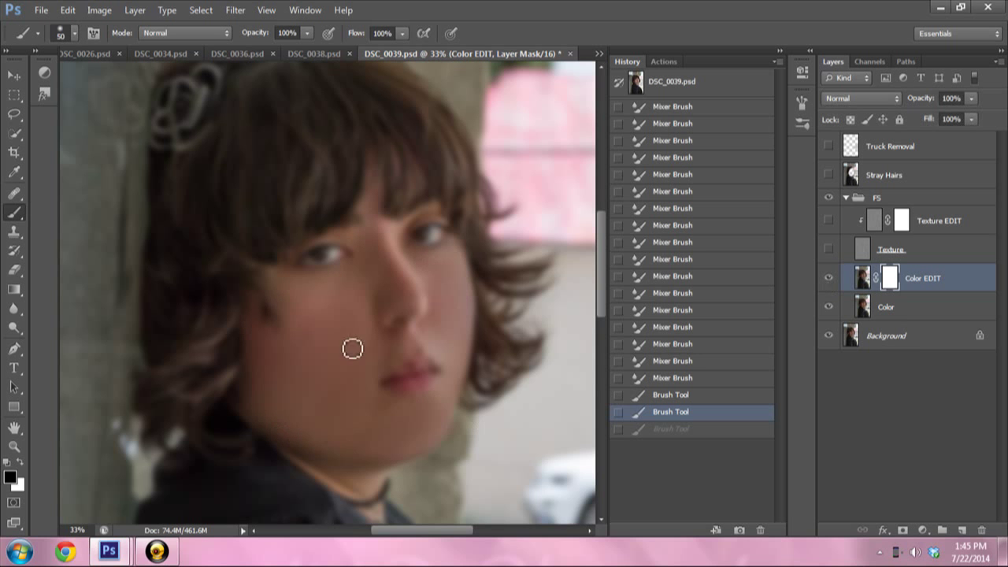
pyautogui.click(829, 278)
pyautogui.click(828, 278)
pyautogui.click(829, 278)
pyautogui.click(828, 280)
pyautogui.click(828, 250)
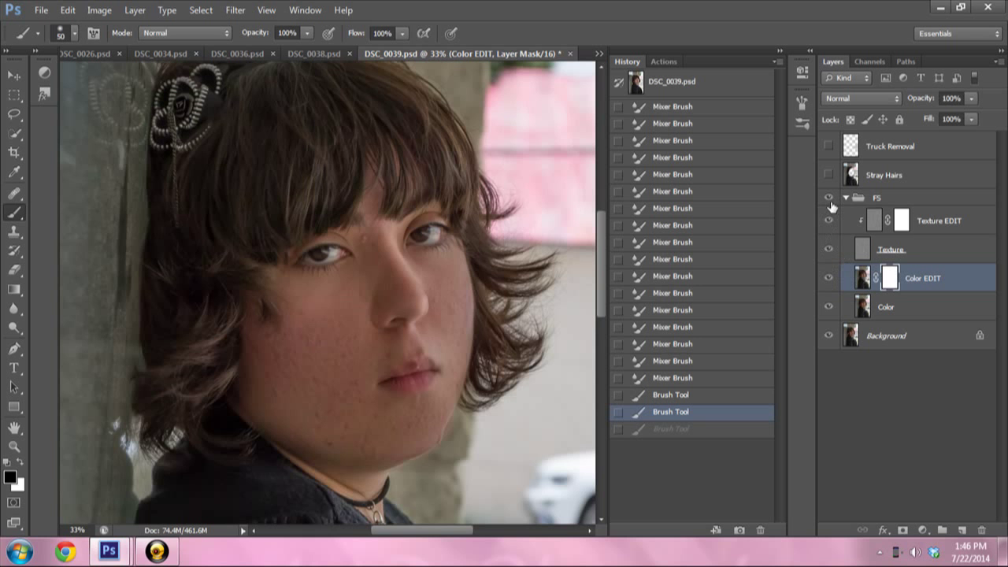
pyautogui.click(828, 250)
pyautogui.click(829, 250)
pyautogui.click(828, 249)
pyautogui.click(829, 249)
pyautogui.click(828, 250)
pyautogui.click(828, 249)
pyautogui.click(828, 250)
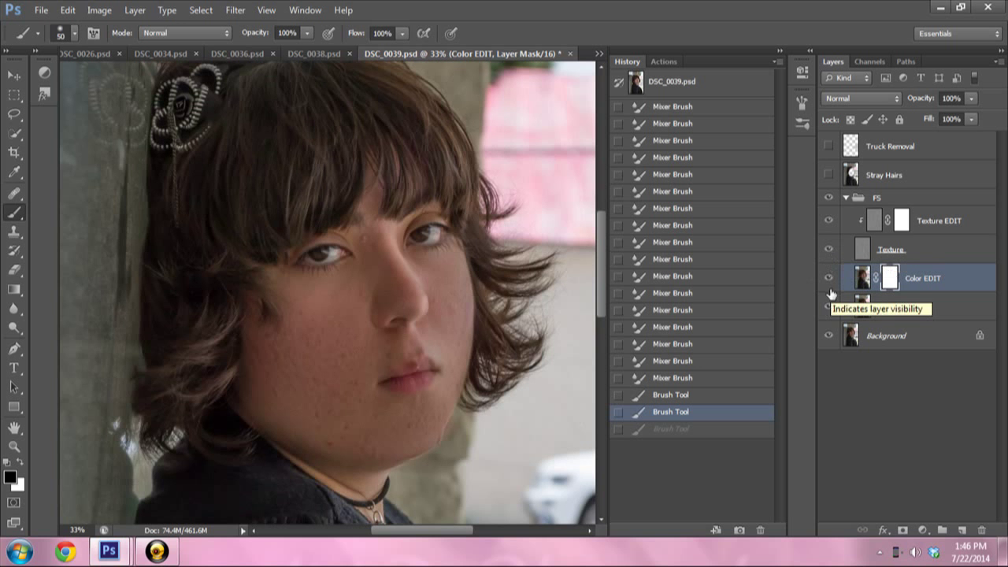
pyautogui.click(828, 279)
pyautogui.click(828, 286)
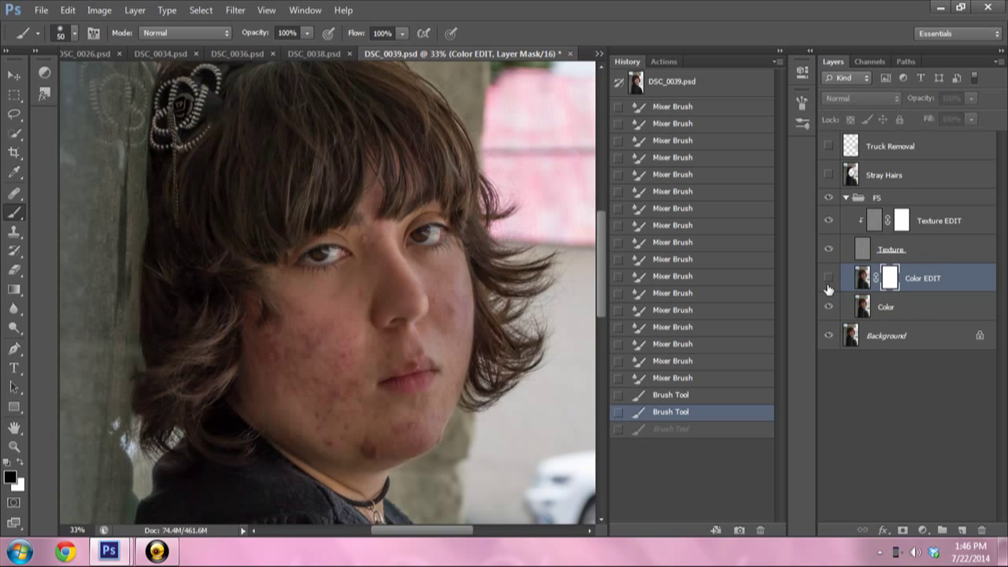
pyautogui.click(829, 281)
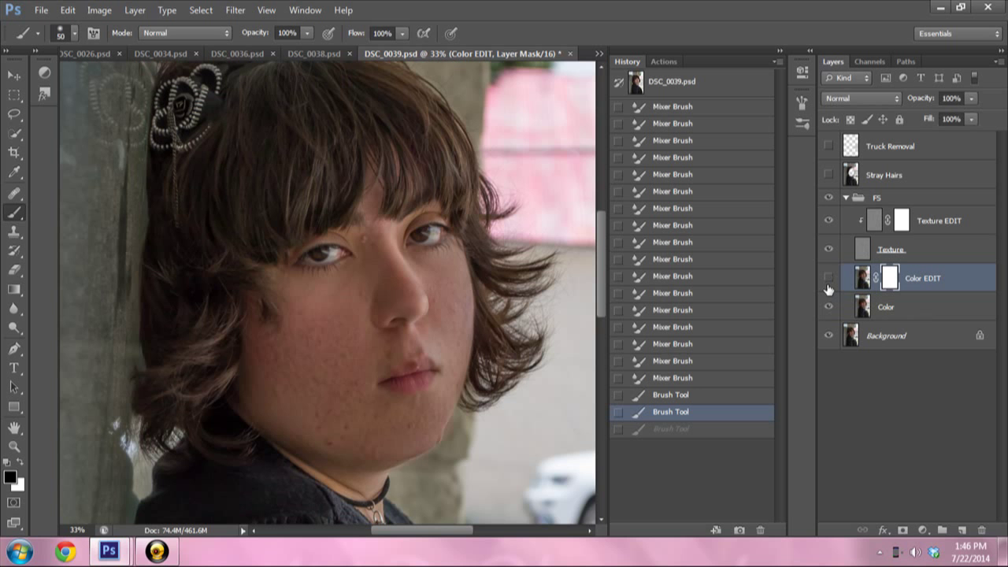
pyautogui.click(829, 278)
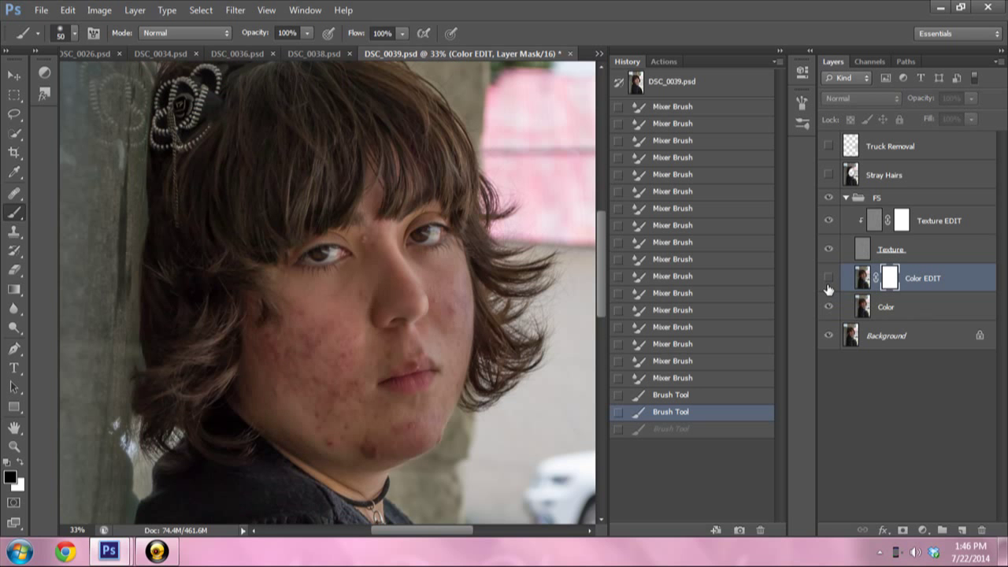
pyautogui.click(828, 281)
pyautogui.click(829, 281)
pyautogui.click(829, 279)
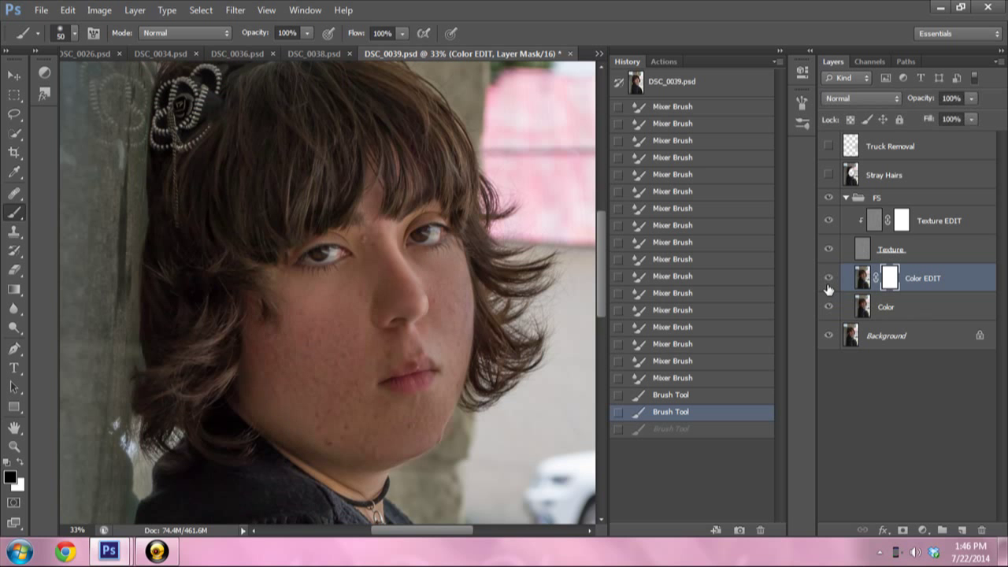
pyautogui.click(828, 281)
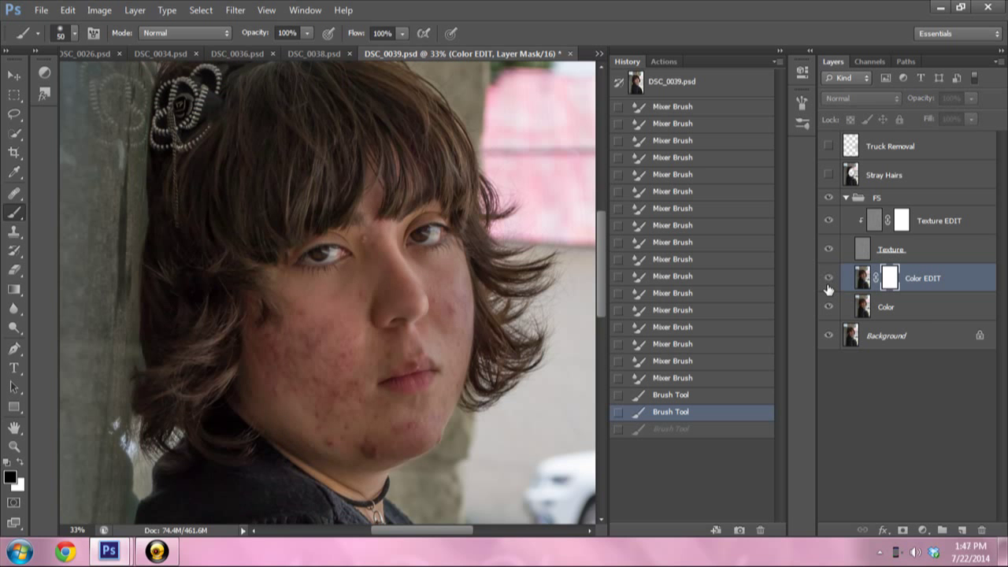
pyautogui.click(827, 287)
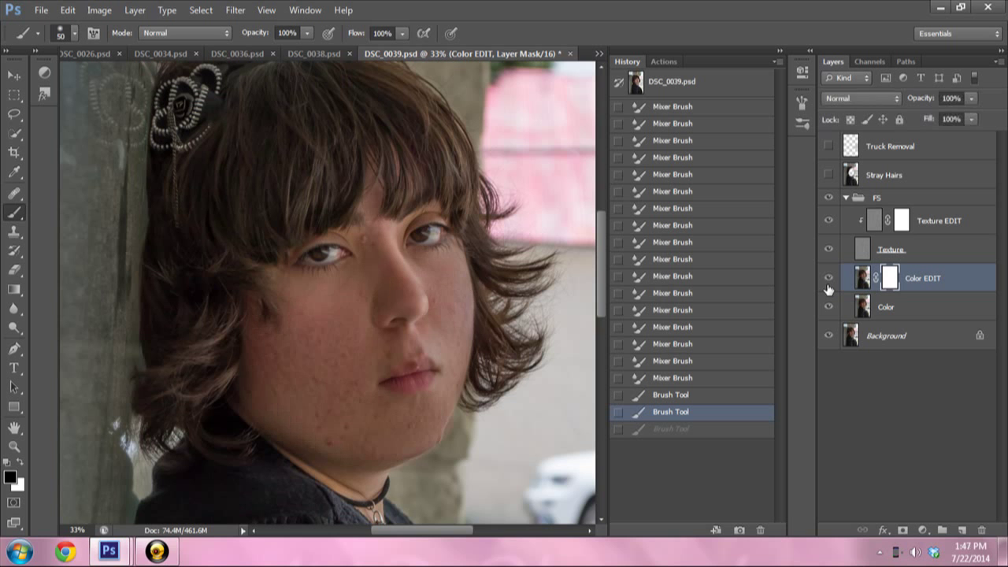
pyautogui.click(828, 288)
pyautogui.click(829, 288)
pyautogui.click(828, 288)
pyautogui.click(828, 288)
pyautogui.click(920, 250)
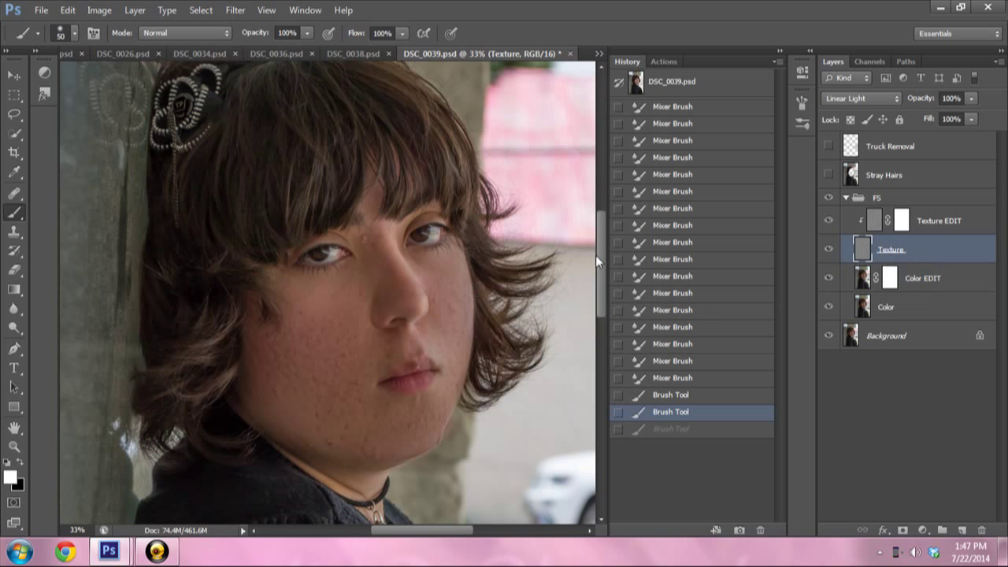
pyautogui.click(829, 277)
pyautogui.click(831, 307)
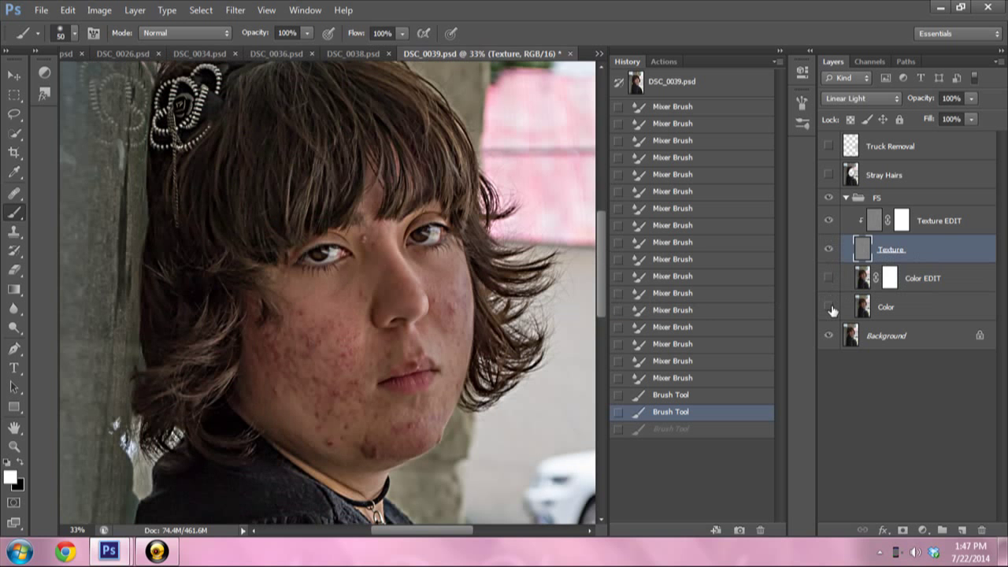
pyautogui.click(828, 336)
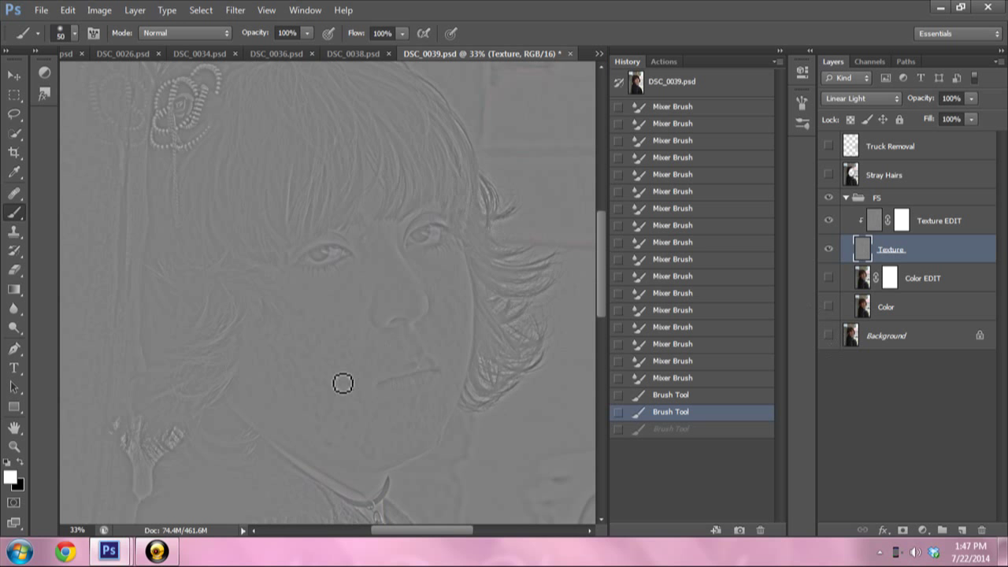
pyautogui.click(828, 335)
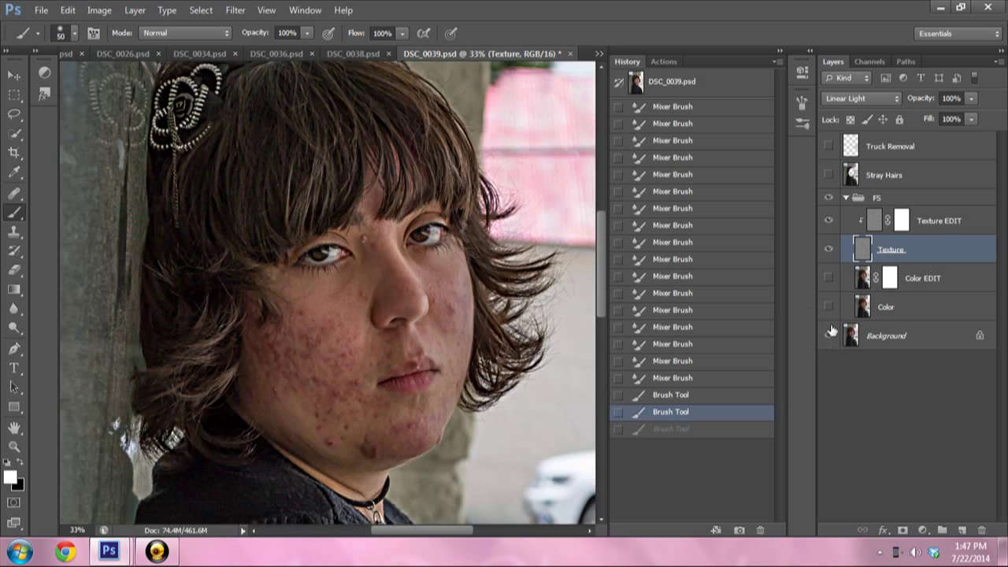
pyautogui.click(829, 307)
pyautogui.click(831, 277)
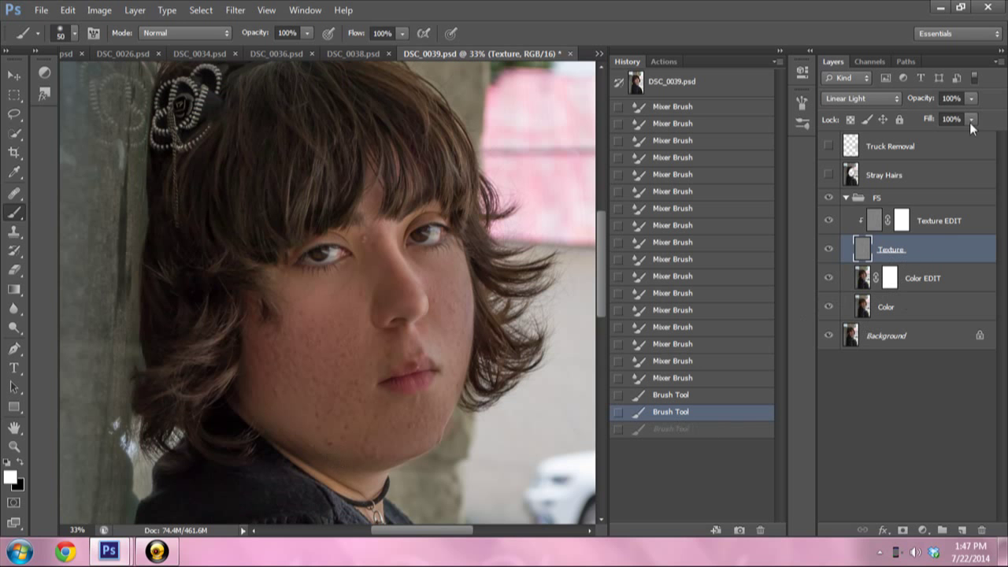
# - Unlink and relink the Texture EDIT mask, target the Color EDIT mask, and hide Color EDIT
pyautogui.click(888, 221)
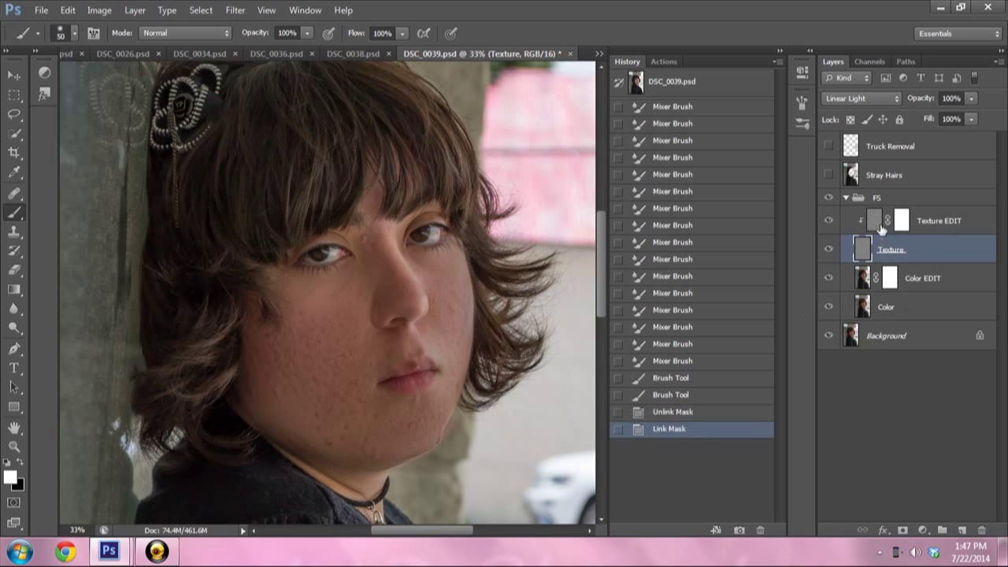
pyautogui.click(874, 222)
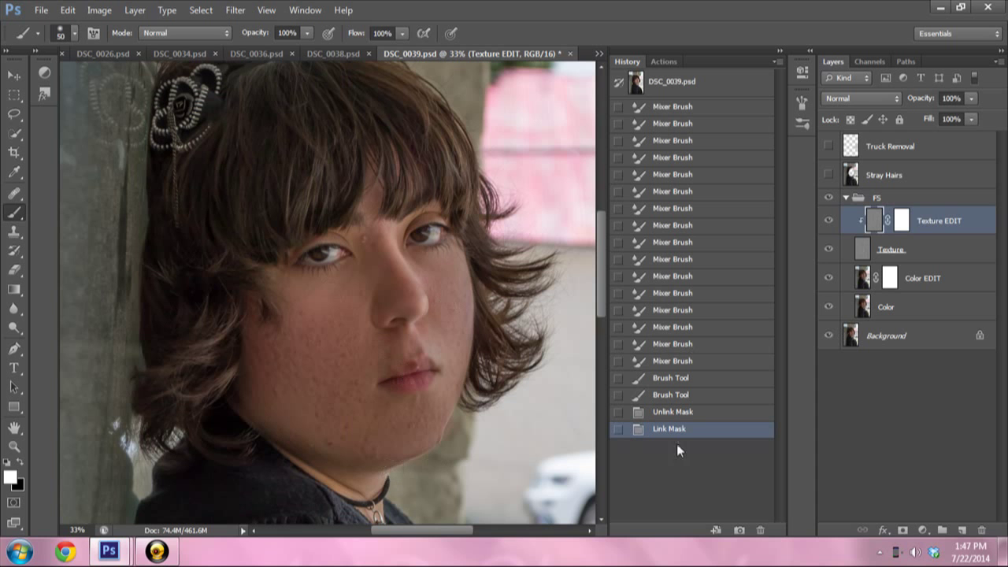
pyautogui.click(892, 278)
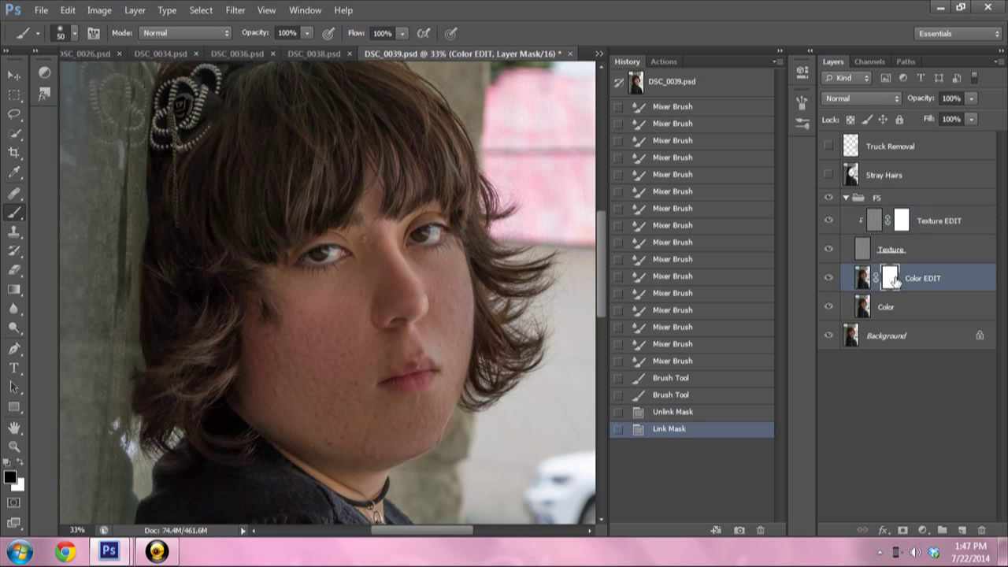
pyautogui.click(828, 277)
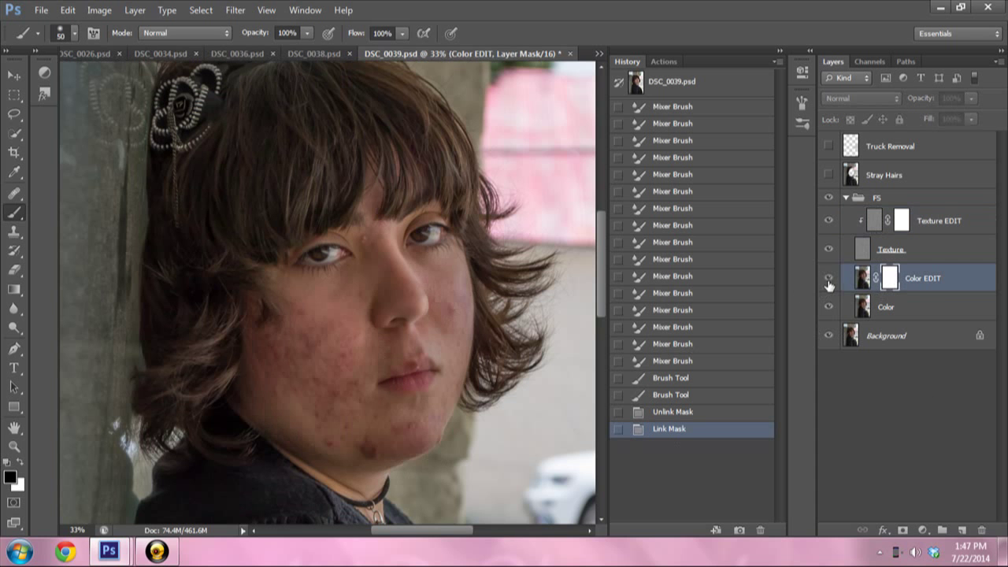
# - Compare skin by toggling Color EDIT, then select the Texture layer and the Texture EDIT layer
pyautogui.click(829, 277)
pyautogui.click(828, 277)
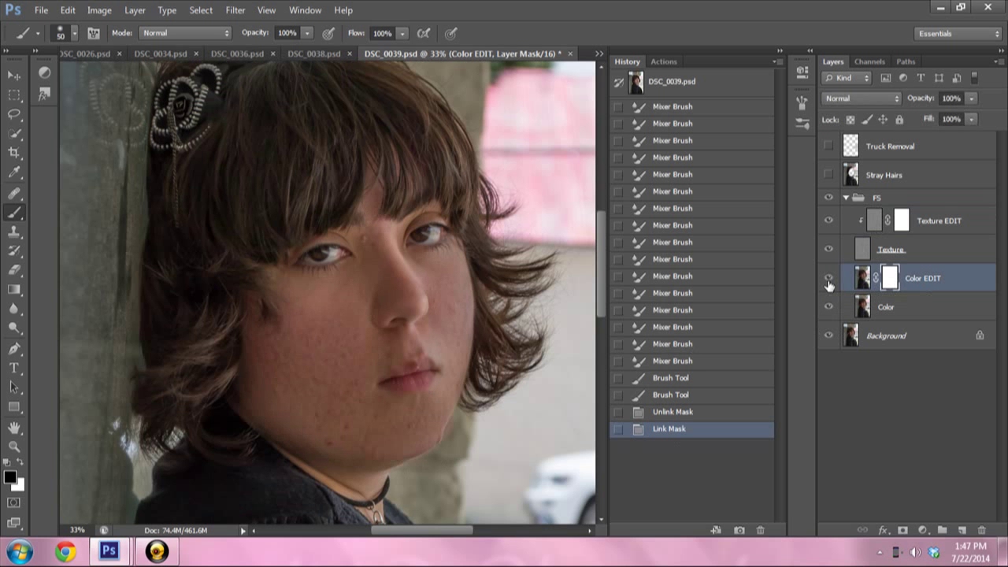
pyautogui.click(829, 279)
pyautogui.click(828, 281)
pyautogui.click(891, 249)
pyautogui.click(882, 226)
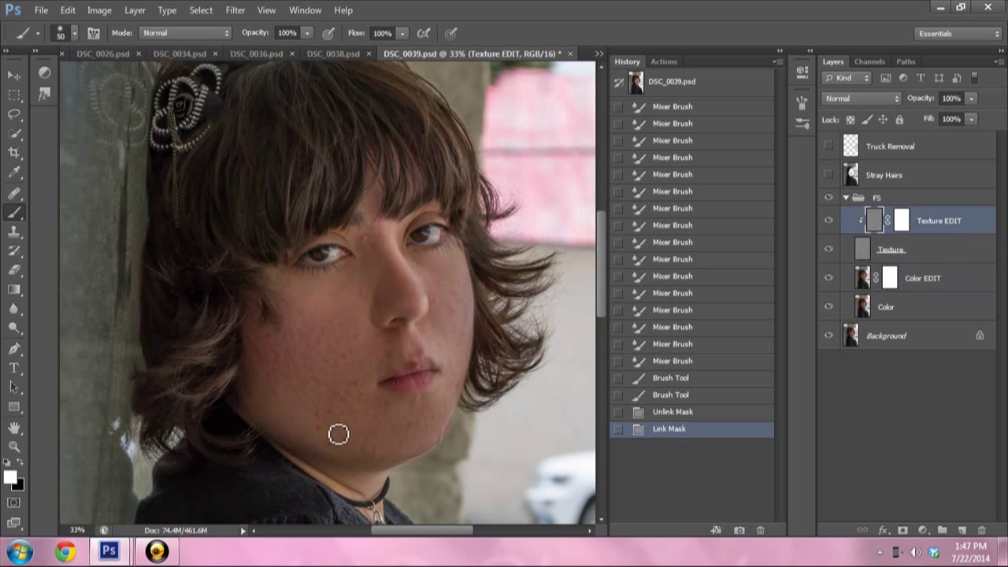
# - Switch from the Clone Stamp to the Healing Brush sampling from skin
pyautogui.click(15, 231)
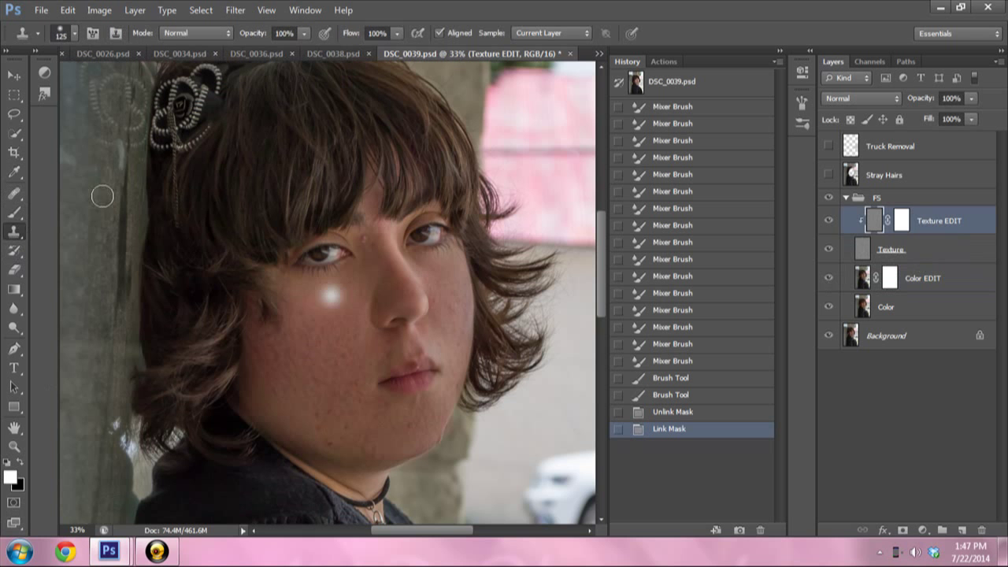
pyautogui.click(14, 193)
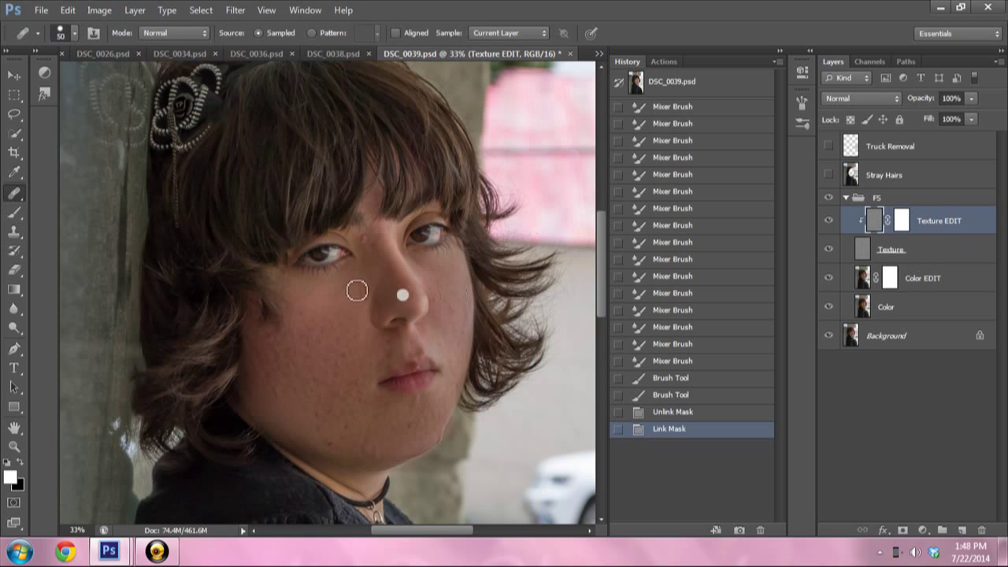
pyautogui.keyDown('alt'); pyautogui.click(365, 341); pyautogui.keyUp('alt')
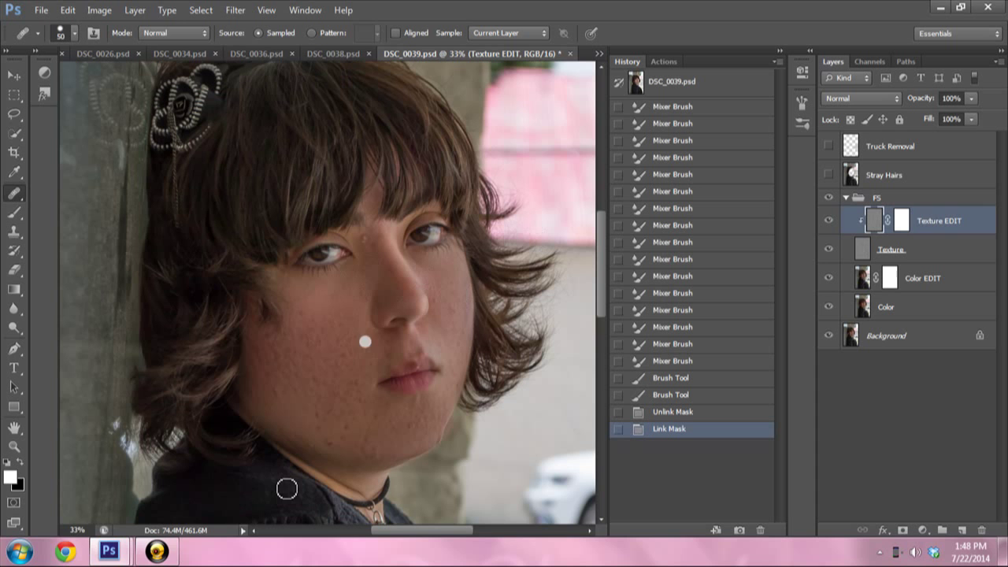
# - Zoom the face view to 40%, then 47%, and finally 50%
pyautogui.click(76, 529)
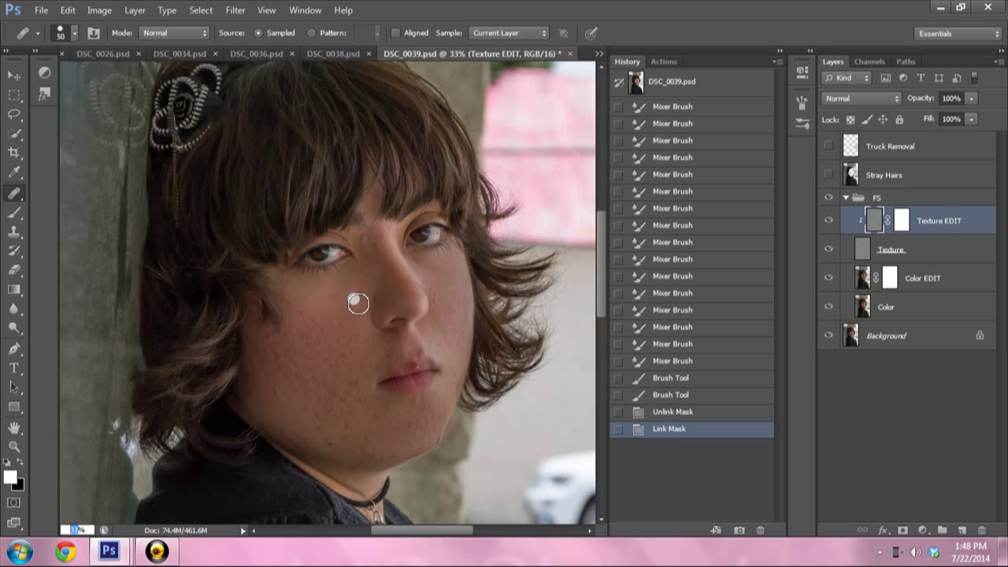
pyautogui.write('40')
pyautogui.press('Return')
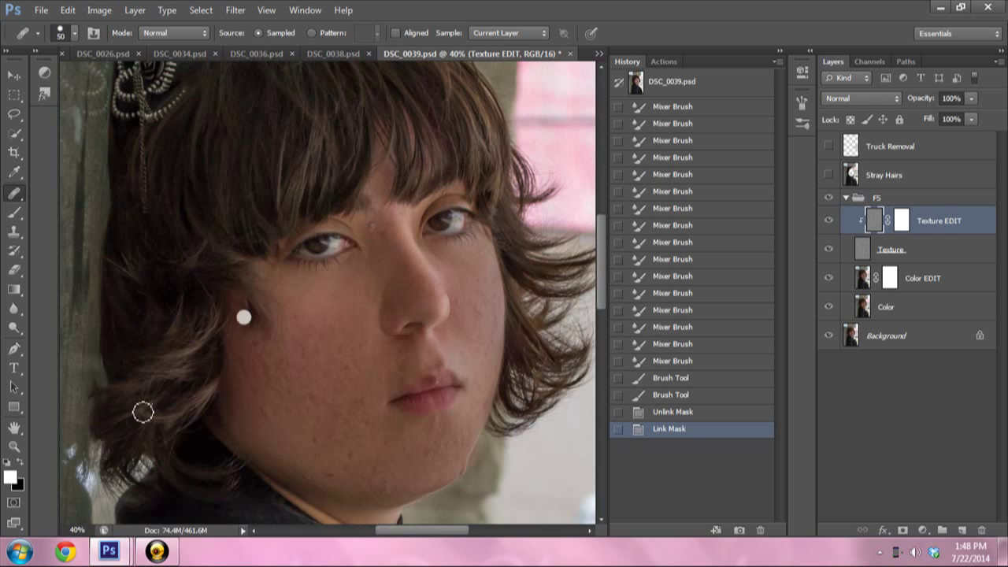
pyautogui.click(73, 529)
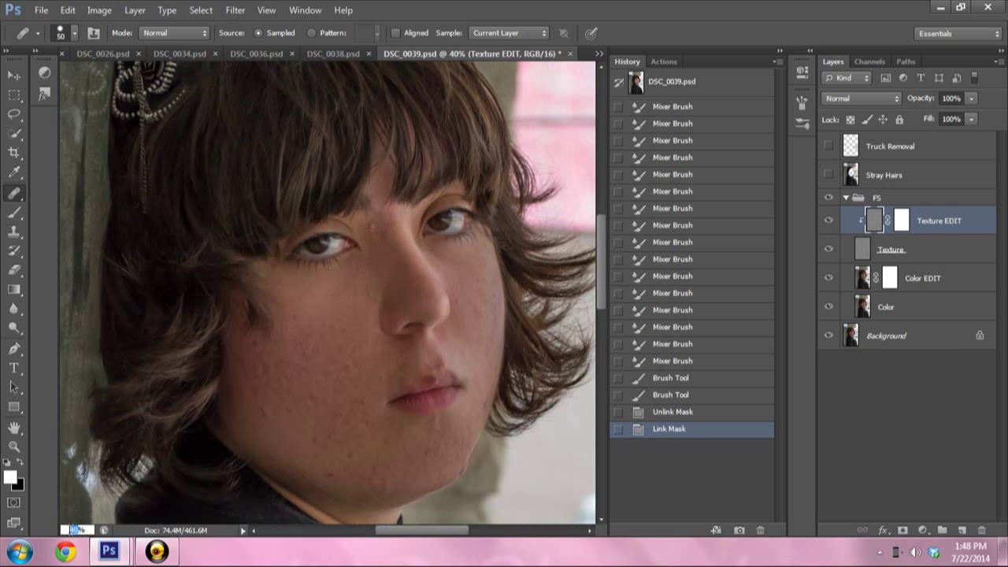
pyautogui.write('47')
pyautogui.press('Return')
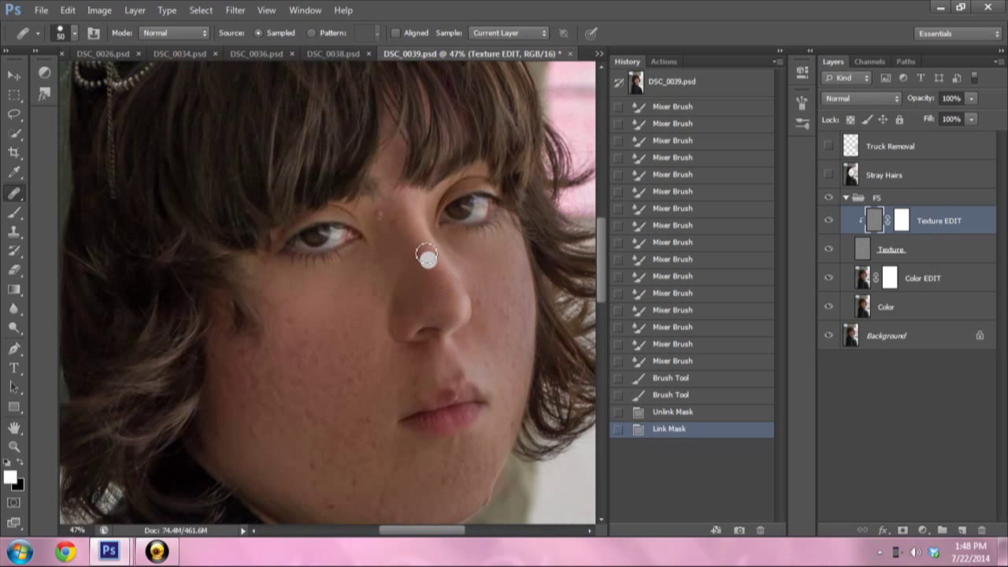
pyautogui.click(75, 528)
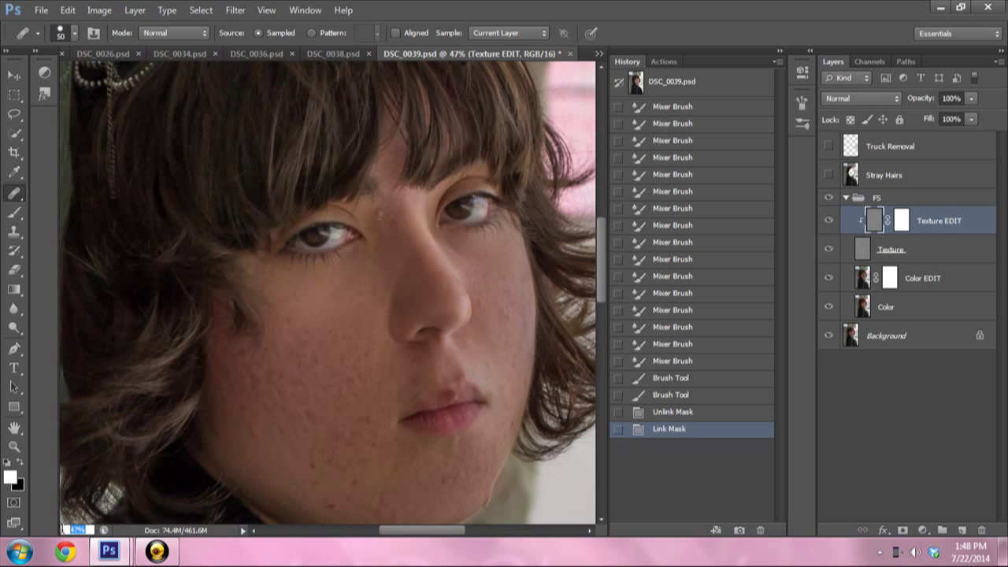
pyautogui.write('50')
pyautogui.press('Return')
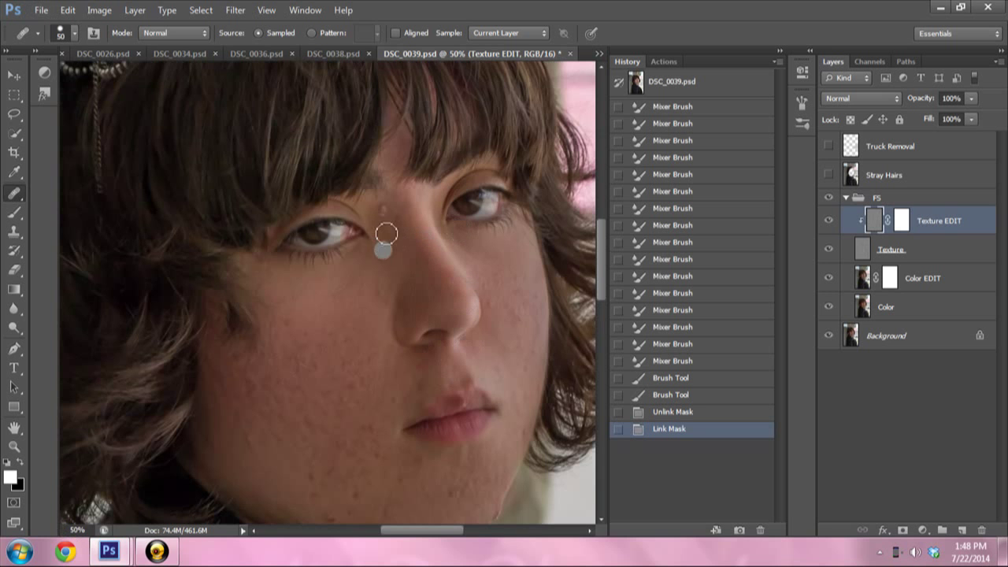
# - Target the Texture EDIT pixels instead of its mask and keep the healing mode at Normal
pyautogui.click(902, 220)
pyautogui.click(874, 225)
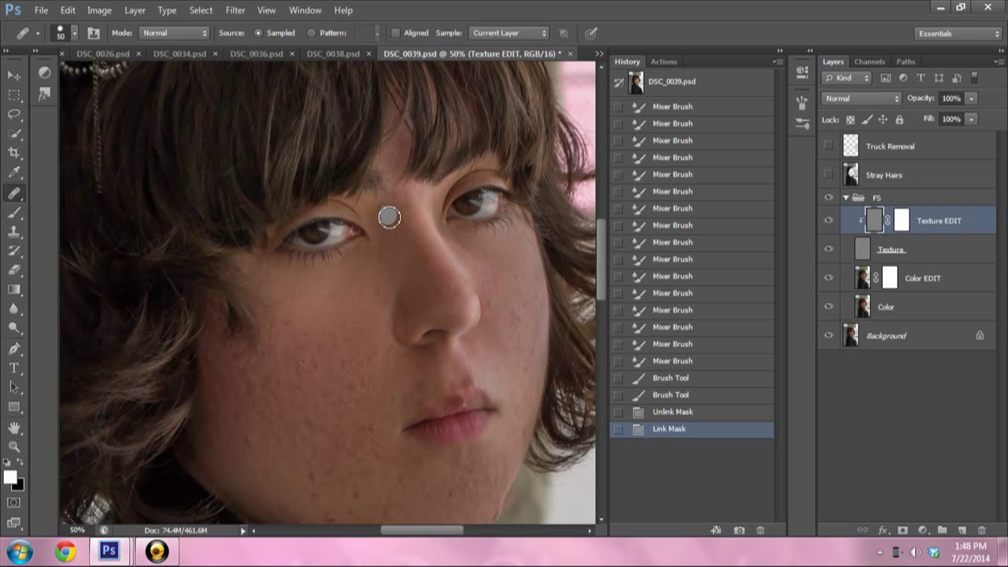
pyautogui.click(182, 28)
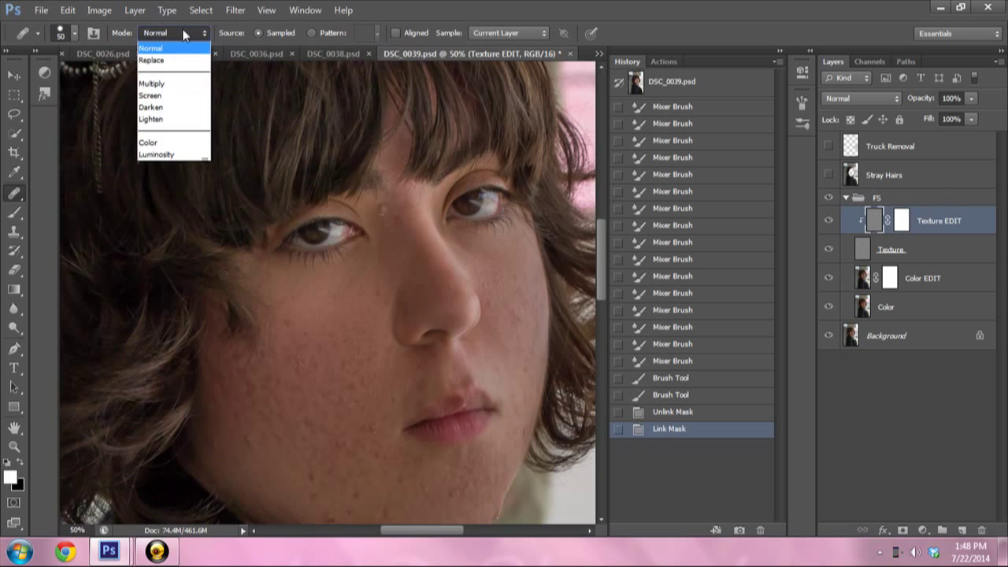
pyautogui.click(178, 28)
pyautogui.click(191, 31)
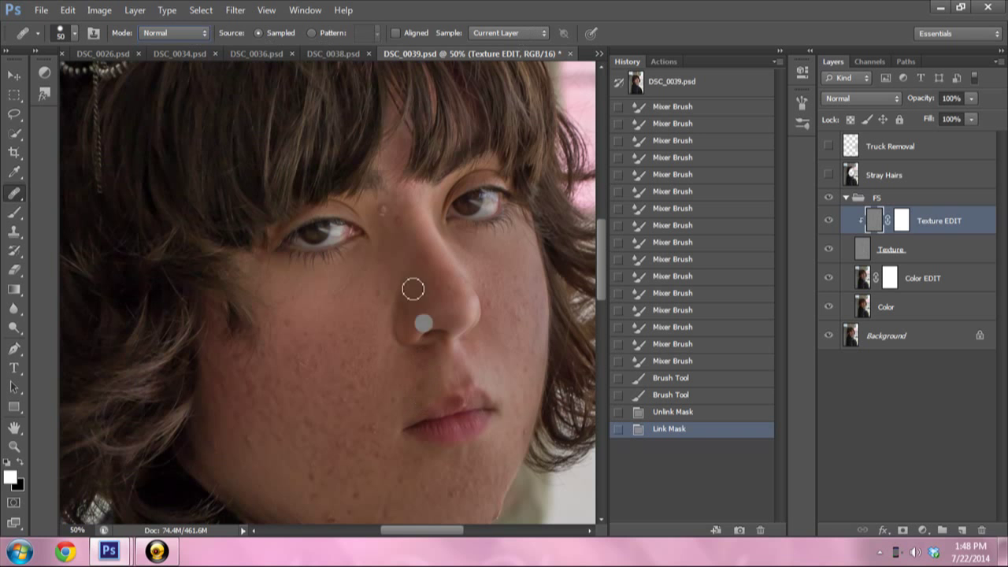
# - Heal blemishes between the eyes, between the eyebrows and on the side of the nose
pyautogui.click(379, 218)
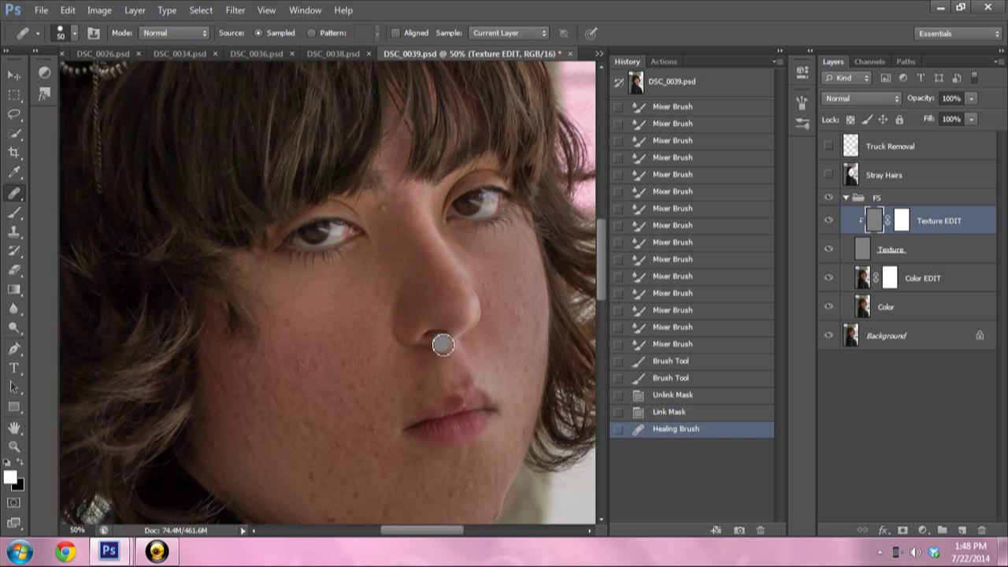
pyautogui.hotkey('ctrl', 'z')
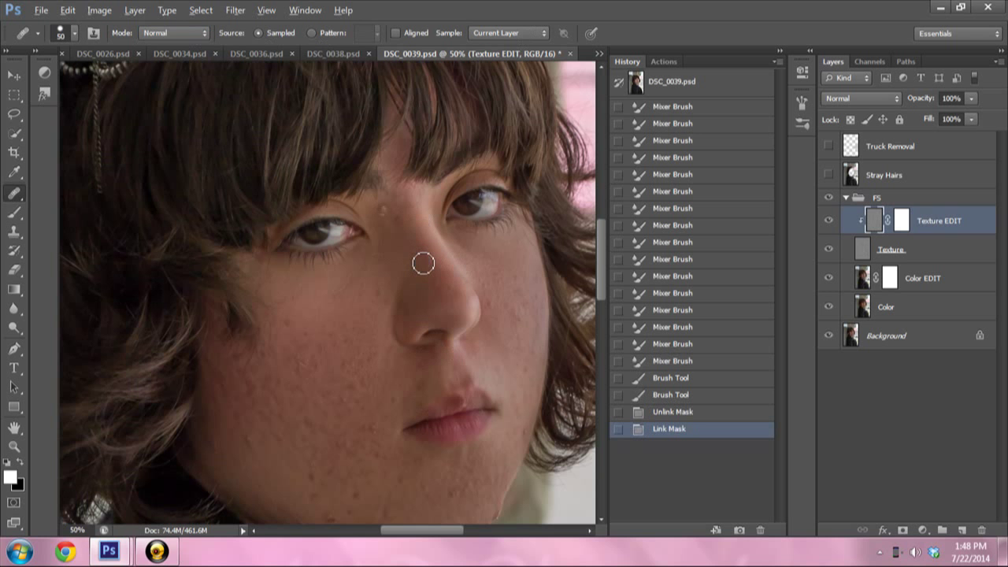
pyautogui.click(380, 210)
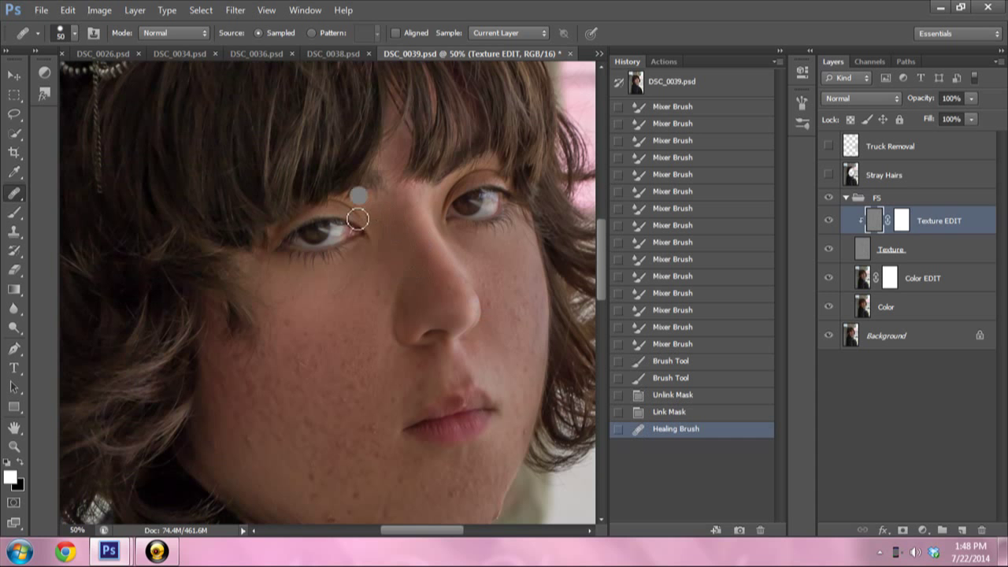
pyautogui.click(452, 293)
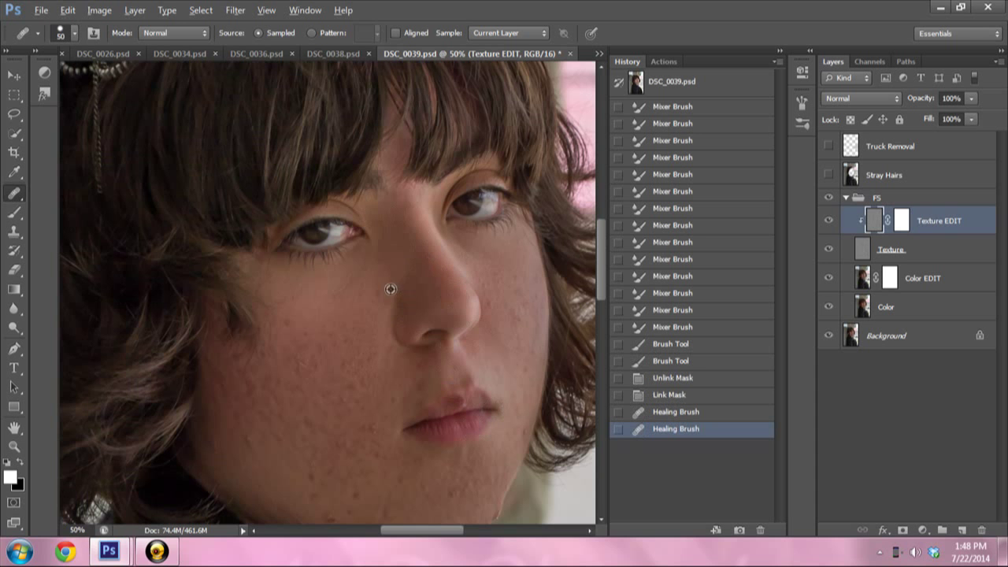
pyautogui.click(389, 231)
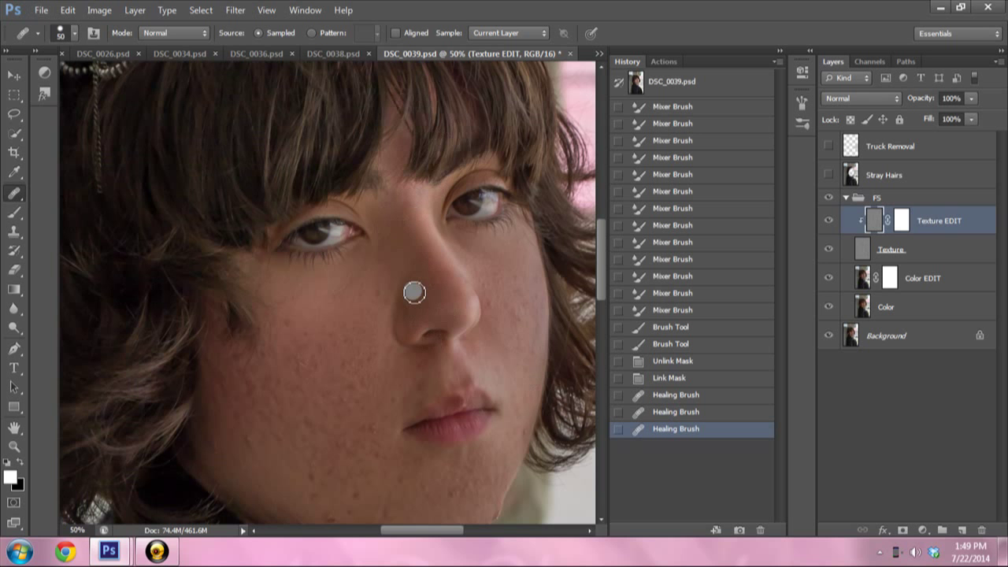
# - Shrink the Healing Brush to size 40 and heal spots beside and below the nose
pyautogui.press('[')
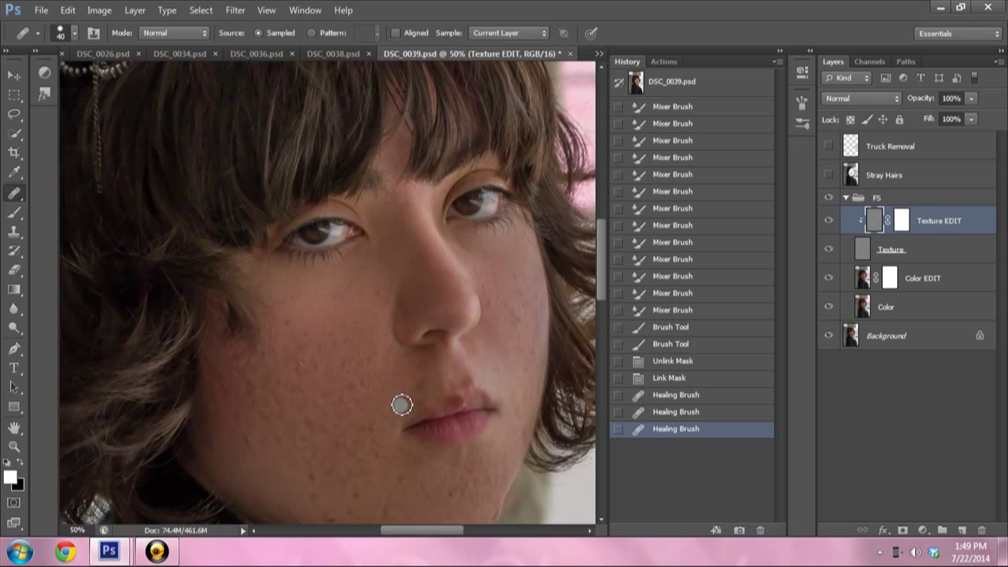
pyautogui.scroll(-3, 602, 280)
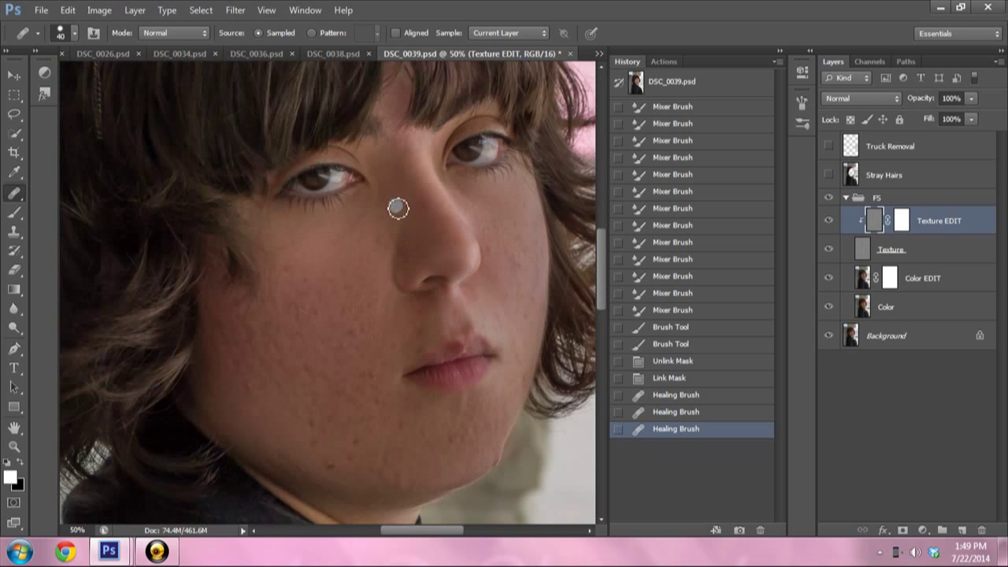
pyautogui.click(383, 309)
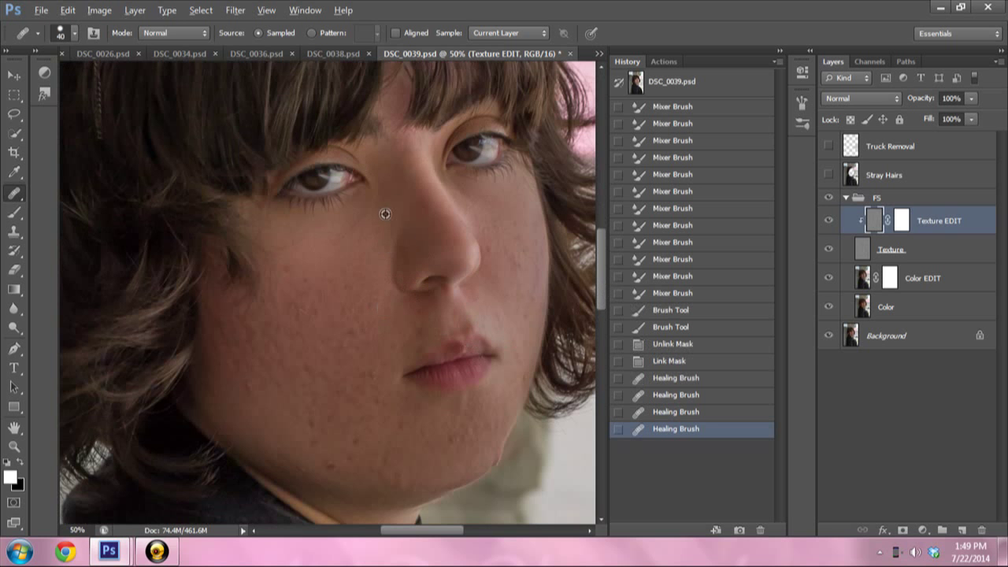
pyautogui.click(393, 234)
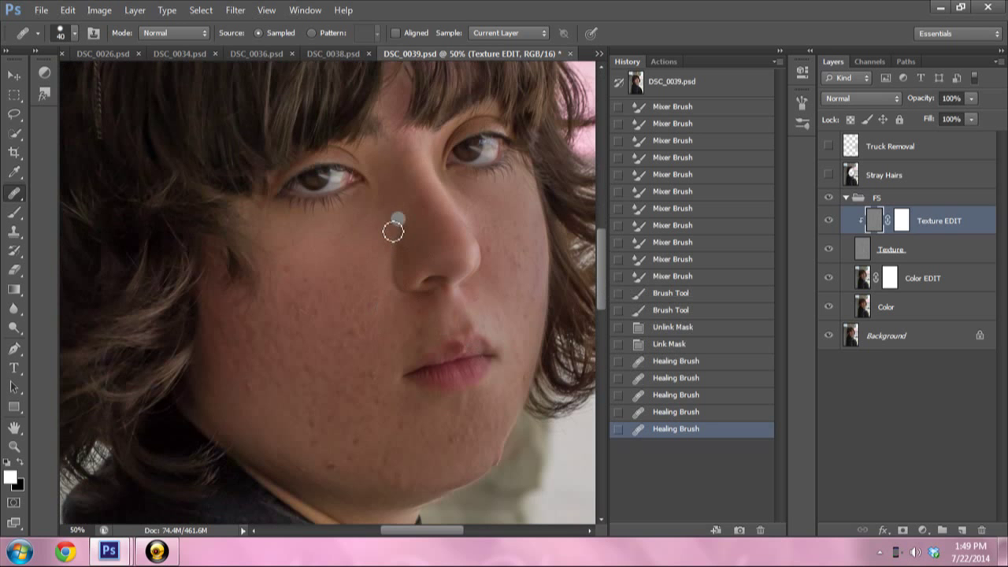
pyautogui.click(379, 226)
pyautogui.click(402, 281)
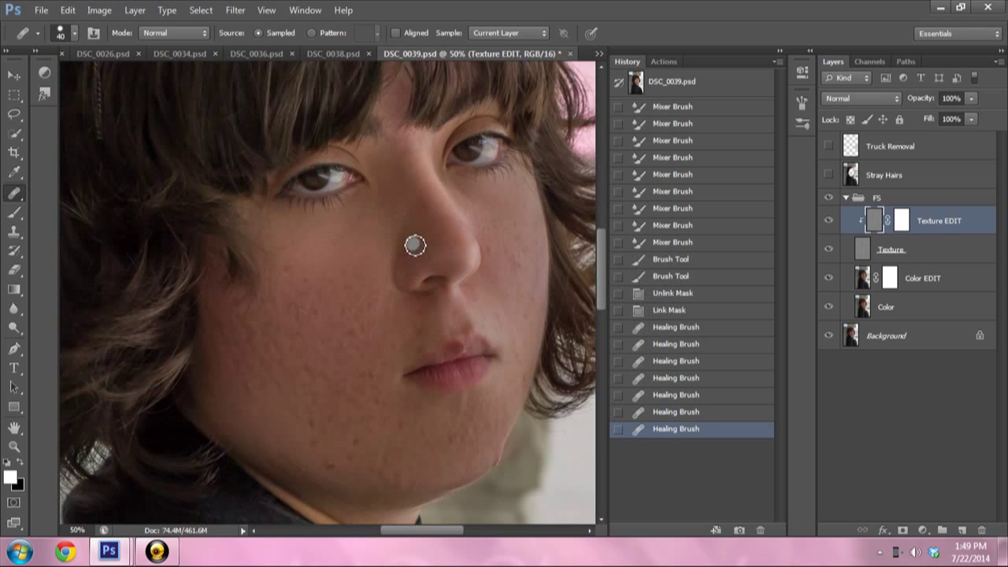
pyautogui.click(422, 288)
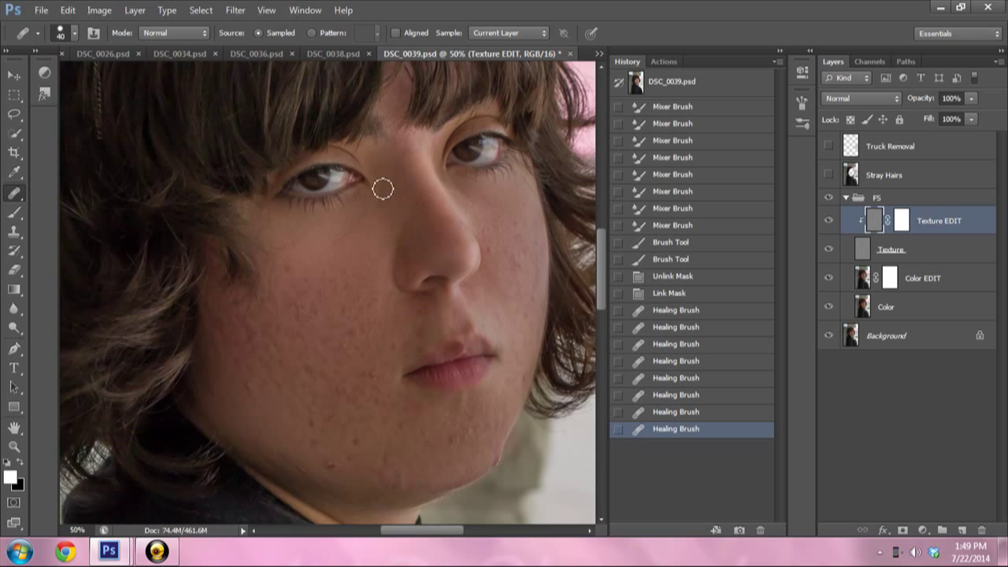
pyautogui.click(380, 228)
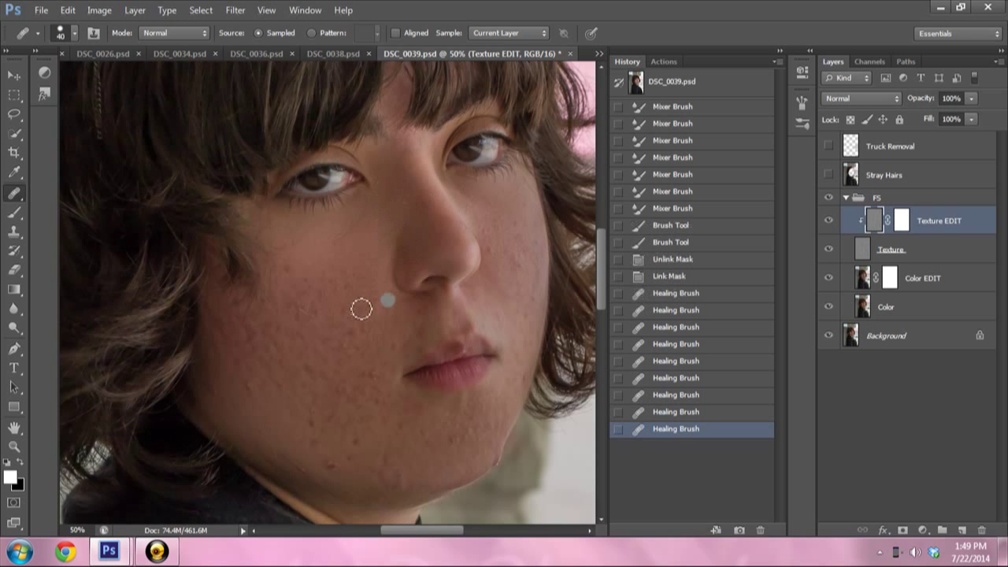
# - Heal the spots under the left eye, on the cheek, and beside the nose
pyautogui.click(375, 179)
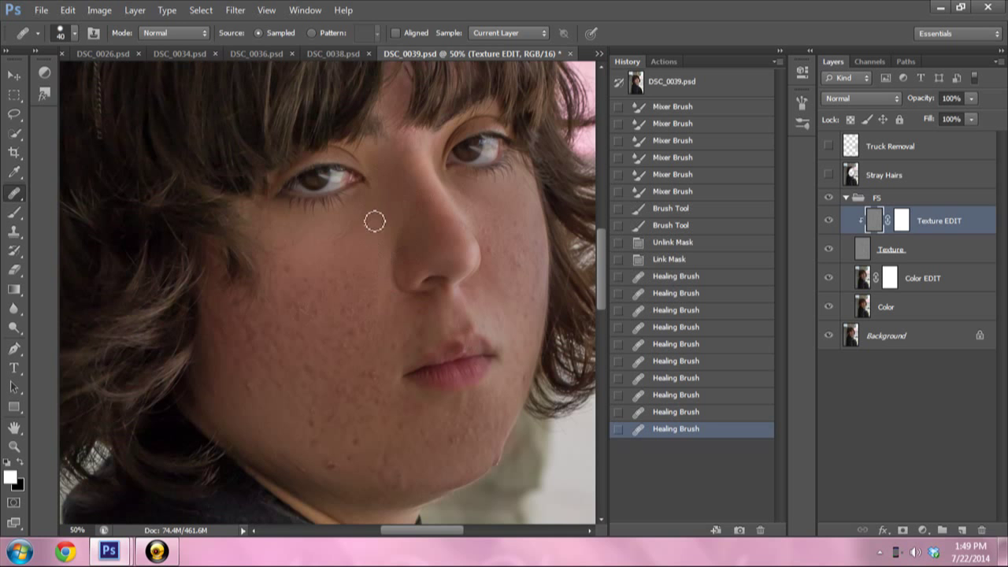
pyautogui.click(346, 238)
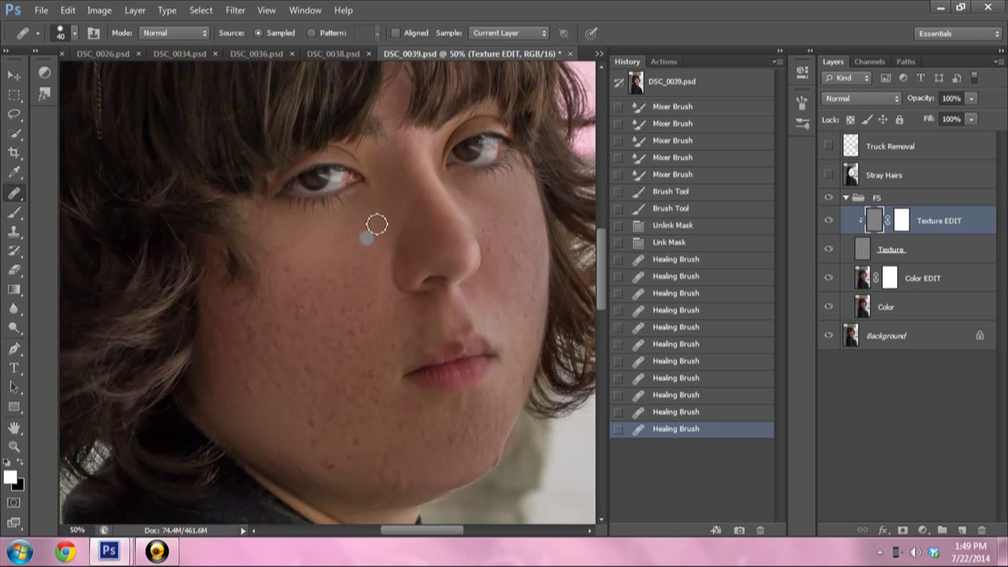
pyautogui.click(333, 259)
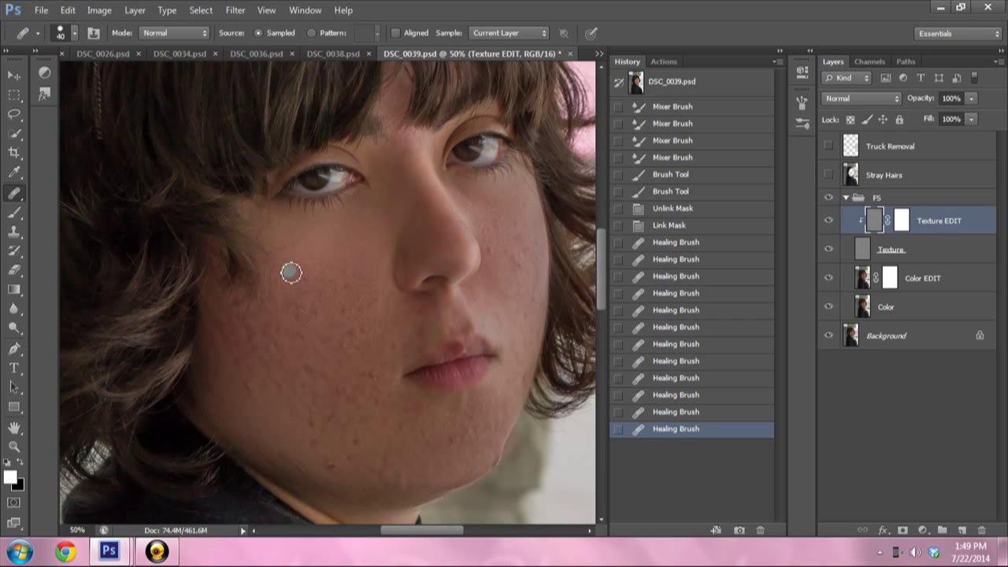
pyautogui.click(406, 233)
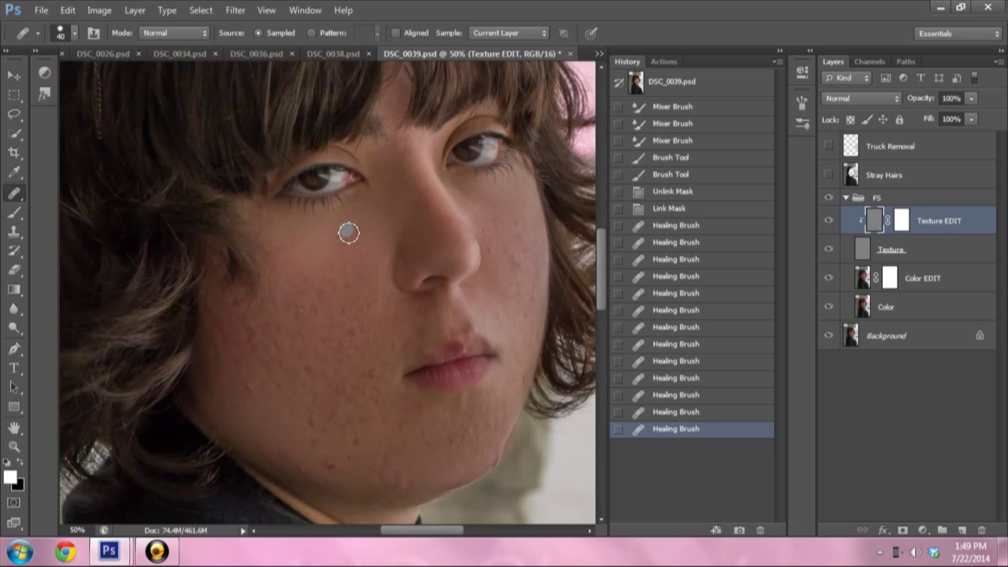
# - Shrink the Healing Brush, sample clean cheek skin, and heal the scattered cheek blemishes
pyautogui.press('[')
pyautogui.keyDown('alt'); pyautogui.click(367, 226); pyautogui.keyUp('alt')
pyautogui.click(324, 274)
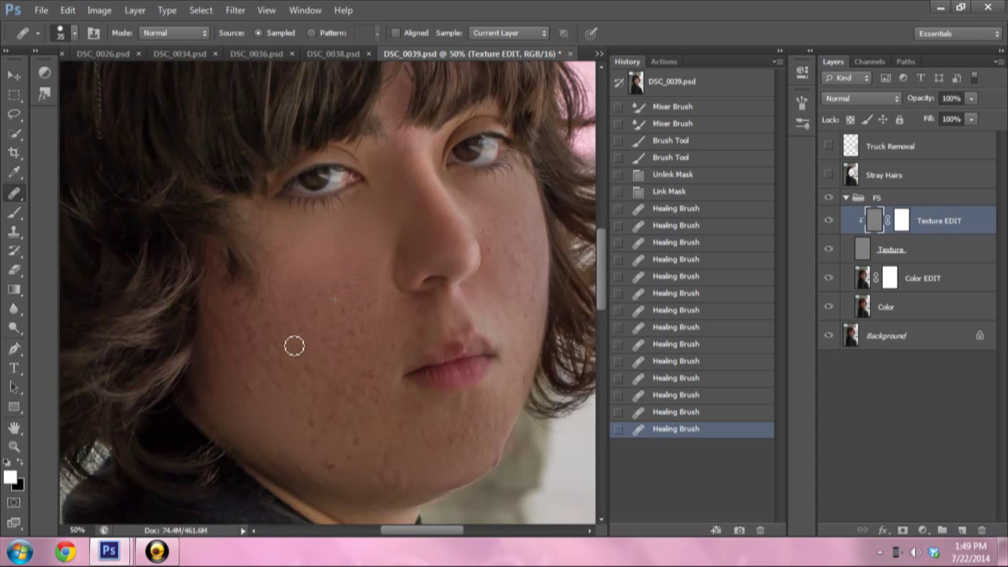
pyautogui.click(300, 341)
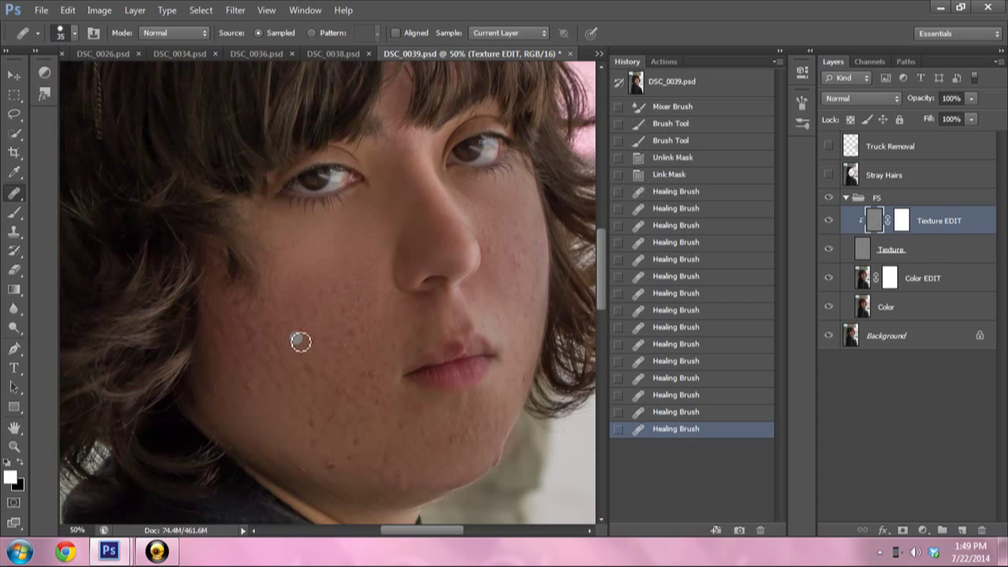
pyautogui.click(353, 340)
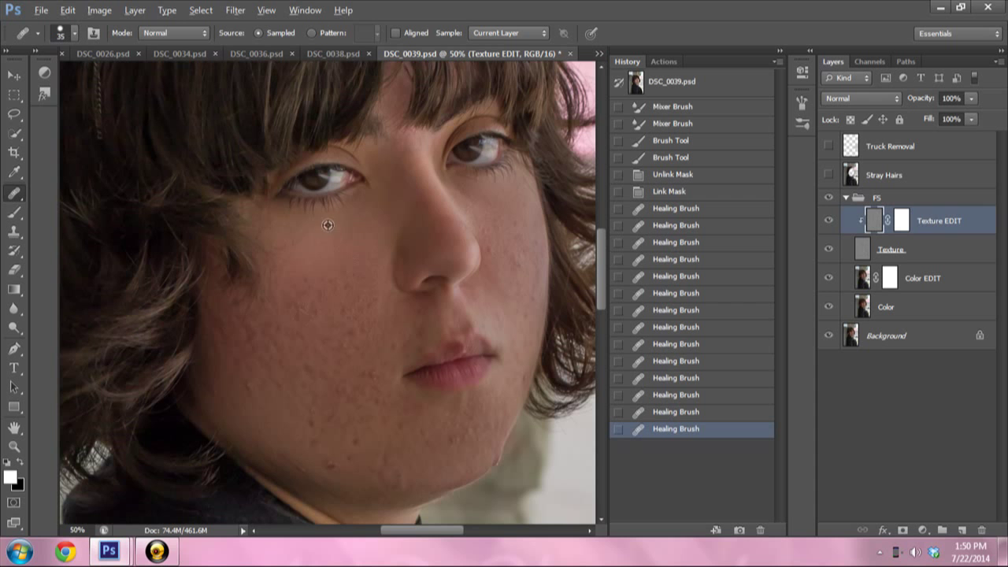
pyautogui.click(376, 272)
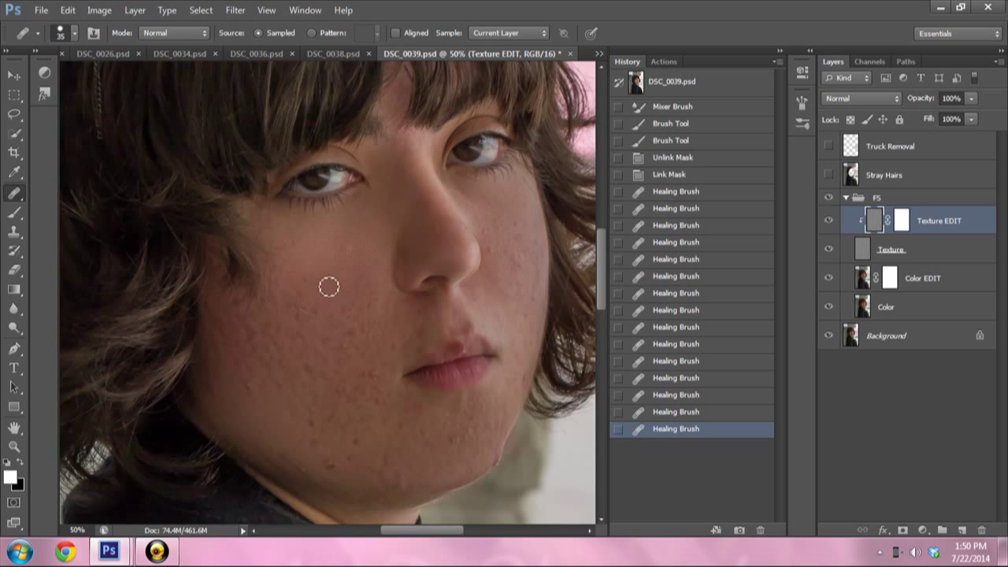
pyautogui.click(310, 282)
pyautogui.click(308, 293)
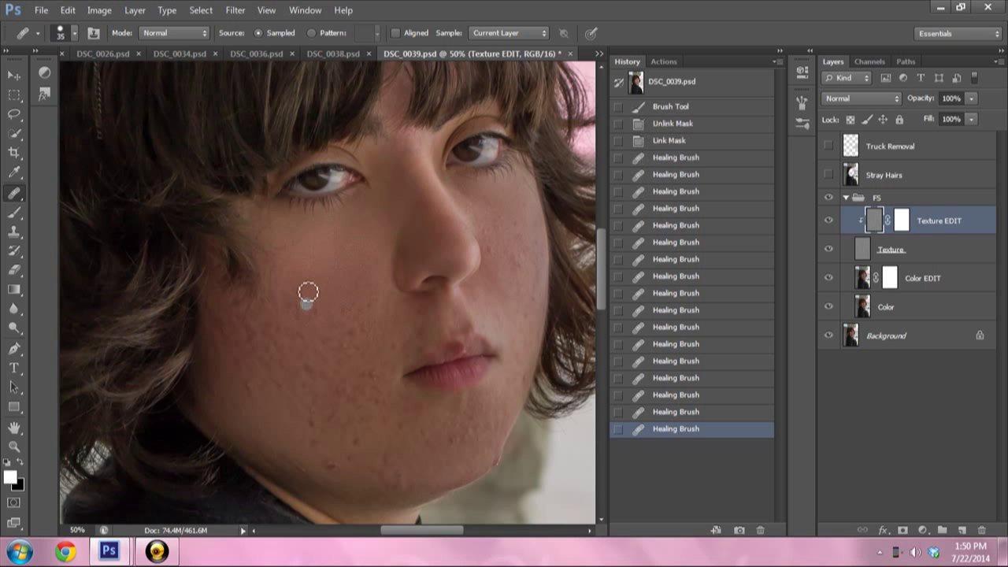
pyautogui.click(308, 272)
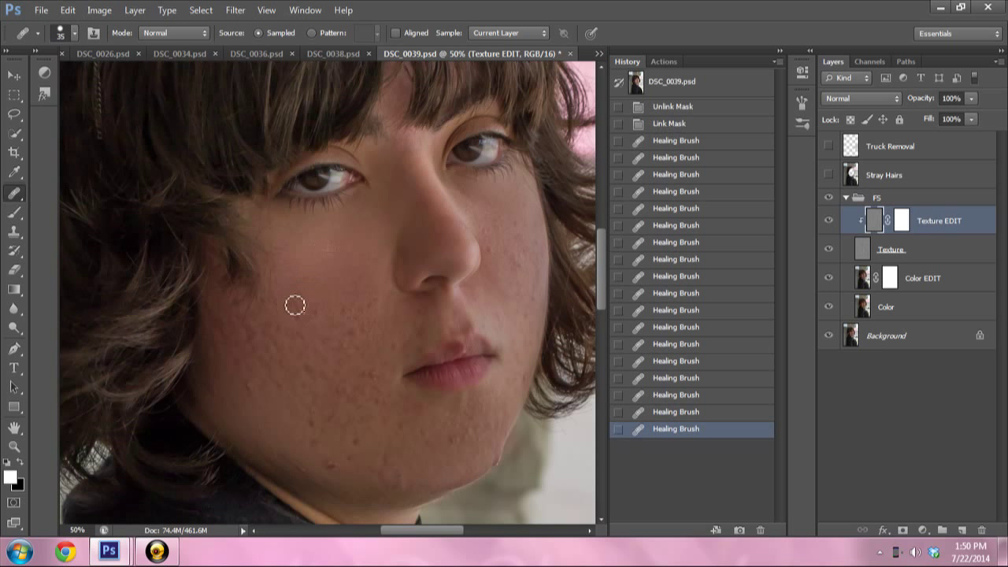
pyautogui.click(301, 317)
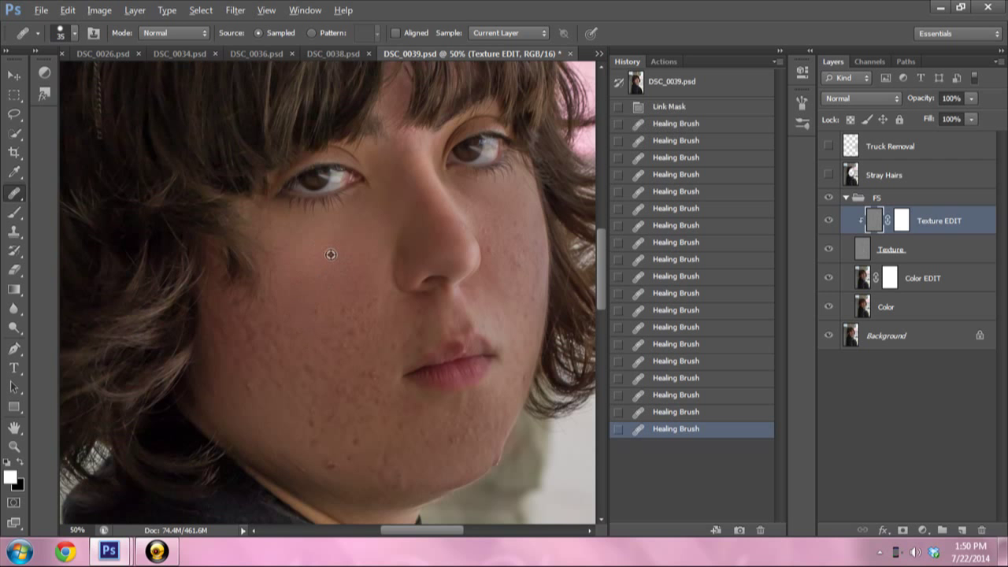
pyautogui.click(337, 306)
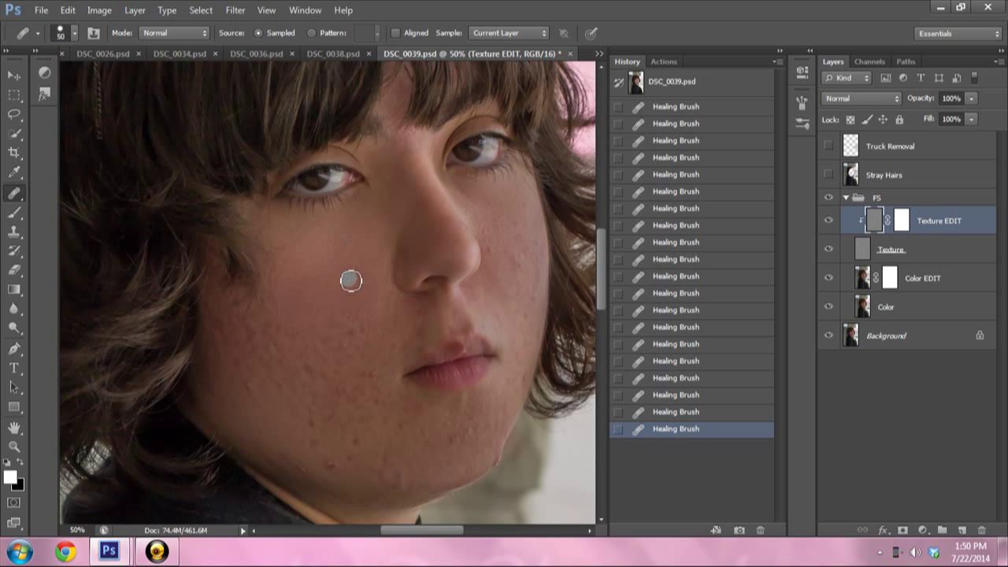
# - Resample clean skin near the eye and nose, then heal cheek patches and a spot below the lip
pyautogui.keyDown('alt'); pyautogui.click(378, 219); pyautogui.keyUp('alt')
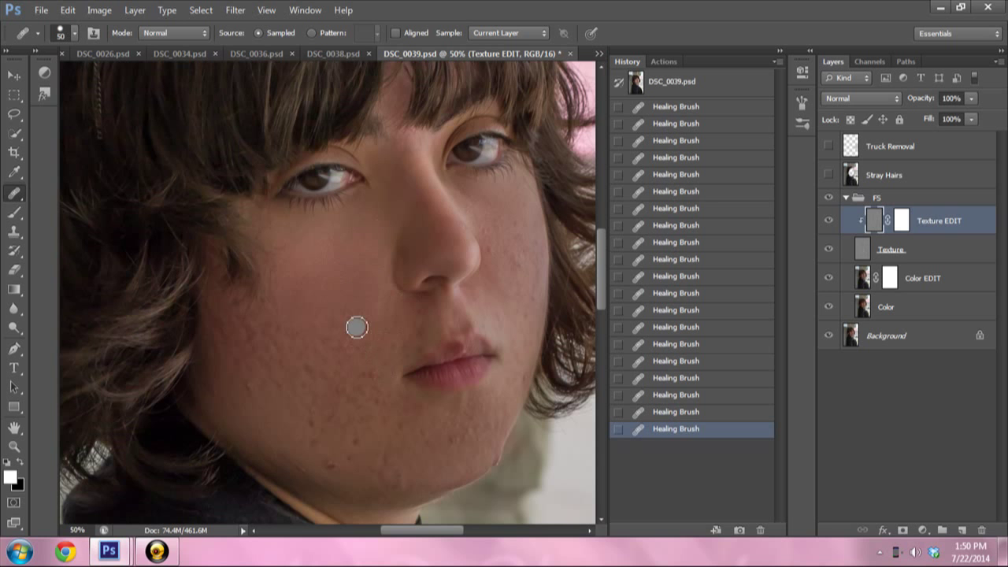
pyautogui.moveTo(358, 323)
pyautogui.mouseDown()
pyautogui.moveTo(371, 314)
pyautogui.moveTo(379, 343)
pyautogui.mouseUp()
pyautogui.keyDown('alt'); pyautogui.click(338, 239); pyautogui.keyUp('alt')
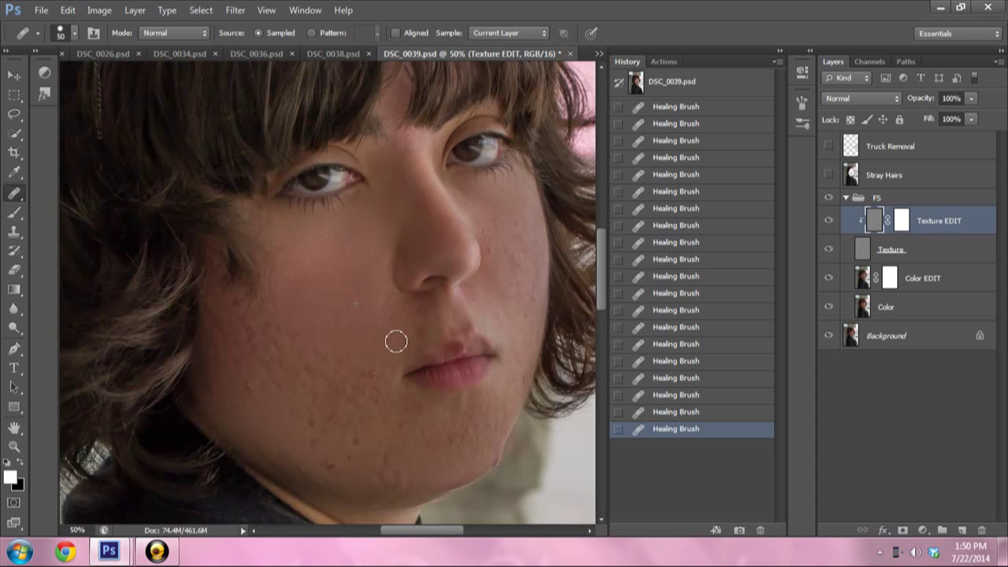
pyautogui.moveTo(369, 303); pyautogui.dragTo(370, 304)
pyautogui.keyDown('alt'); pyautogui.click(378, 260); pyautogui.keyUp('alt')
pyautogui.keyDown('alt'); pyautogui.click(378, 257); pyautogui.keyUp('alt')
pyautogui.keyDown('alt'); pyautogui.click(343, 282); pyautogui.keyUp('alt')
pyautogui.moveTo(296, 352); pyautogui.dragTo(276, 320)
pyautogui.moveTo(296, 374)
pyautogui.mouseDown()
pyautogui.moveTo(307, 339)
pyautogui.moveTo(225, 375)
pyautogui.moveTo(228, 403)
pyautogui.moveTo(249, 383)
pyautogui.moveTo(258, 335)
pyautogui.moveTo(292, 317)
pyautogui.mouseUp()
# - Sample a new cheek source and heal the remaining blemishes down the cheek
pyautogui.keyDown('alt'); pyautogui.click(297, 303); pyautogui.keyUp('alt')
pyautogui.keyDown('alt'); pyautogui.click(363, 225); pyautogui.keyUp('alt')
pyautogui.click(341, 300)
pyautogui.moveTo(351, 256)
pyautogui.mouseDown()
pyautogui.moveTo(376, 274)
pyautogui.moveTo(345, 263)
pyautogui.mouseUp()
pyautogui.moveTo(329, 319)
pyautogui.mouseDown()
pyautogui.moveTo(358, 354)
pyautogui.moveTo(358, 291)
pyautogui.moveTo(354, 369)
pyautogui.moveTo(333, 347)
pyautogui.moveTo(313, 375)
pyautogui.moveTo(341, 355)
pyautogui.moveTo(337, 323)
pyautogui.mouseUp()
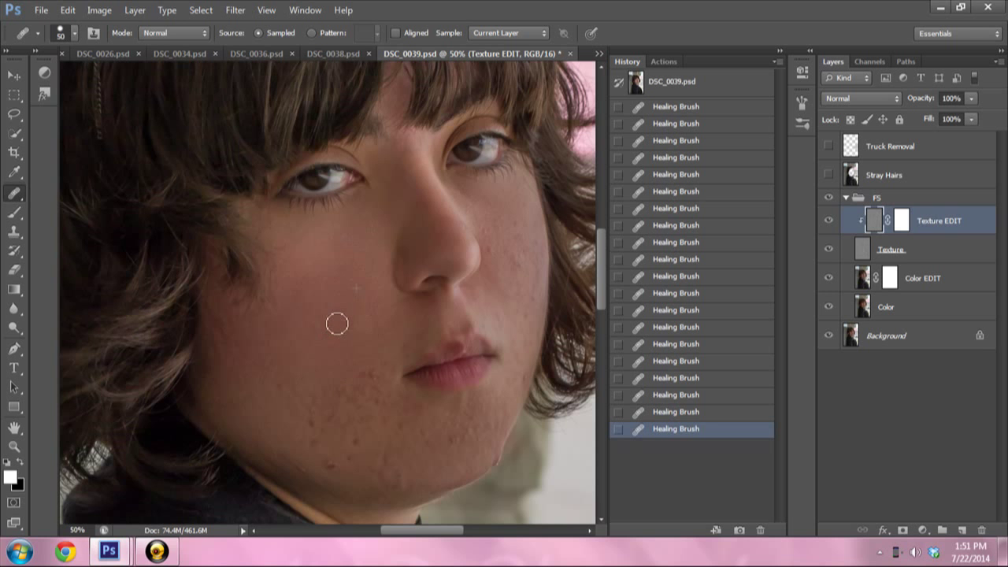
# - Heal the blemishes down the chin from a sample of nearby clean skin
pyautogui.keyDown('alt'); pyautogui.click(326, 254); pyautogui.keyUp('alt')
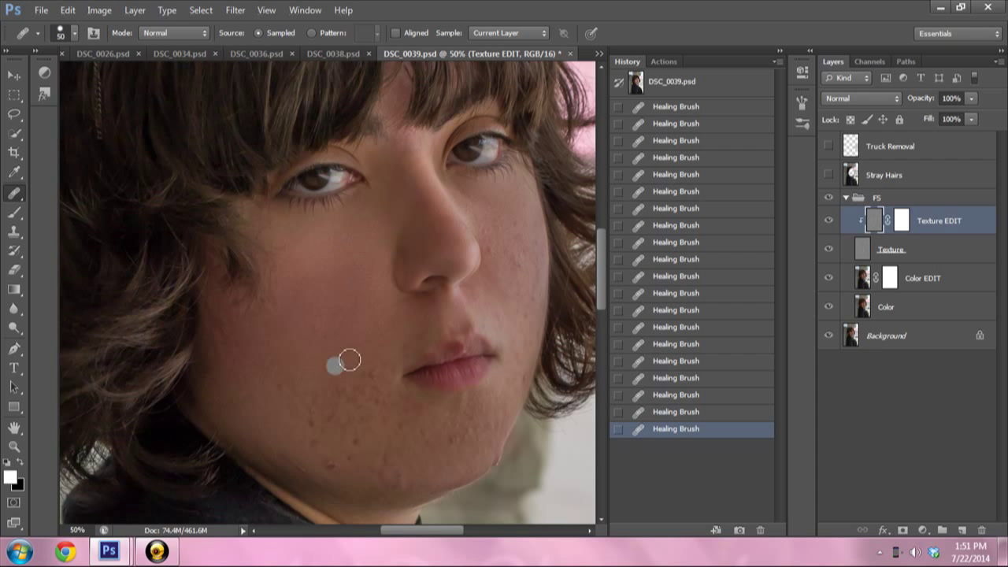
pyautogui.moveTo(347, 361)
pyautogui.mouseDown()
pyautogui.moveTo(370, 370)
pyautogui.moveTo(339, 416)
pyautogui.moveTo(278, 380)
pyautogui.moveTo(301, 413)
pyautogui.mouseUp()
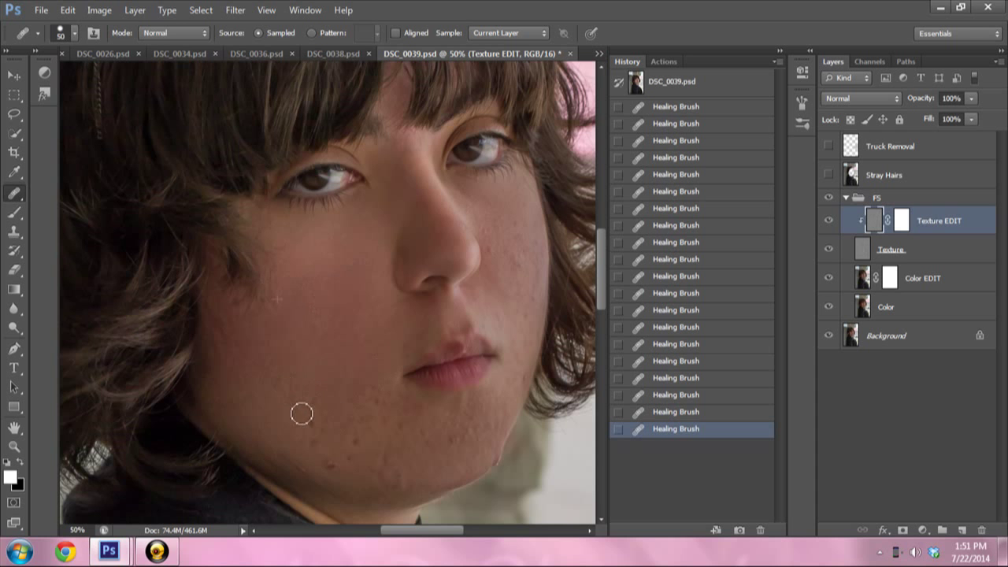
pyautogui.keyDown('alt'); pyautogui.click(334, 271); pyautogui.keyUp('alt')
pyautogui.click(368, 370)
pyautogui.click(303, 390)
# - Heal the spots on the left cheek, resampling clean cheek skin as needed
pyautogui.click(272, 359)
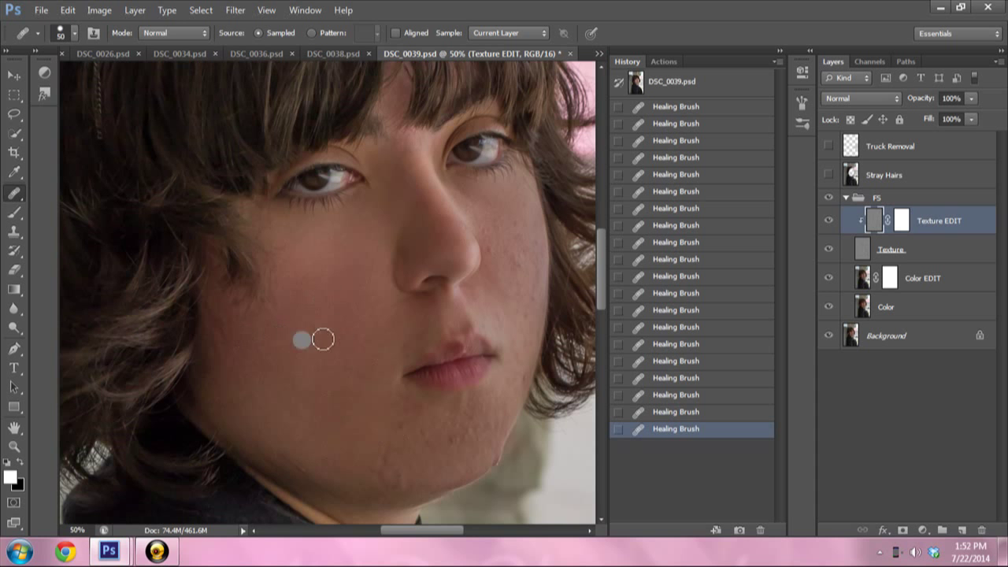
pyautogui.keyDown('alt'); pyautogui.click(304, 354); pyautogui.keyUp('alt')
pyautogui.moveTo(237, 344)
pyautogui.mouseDown()
pyautogui.moveTo(227, 333)
pyautogui.moveTo(233, 338)
pyautogui.mouseUp()
pyautogui.keyDown('alt'); pyautogui.click(291, 331); pyautogui.keyUp('alt')
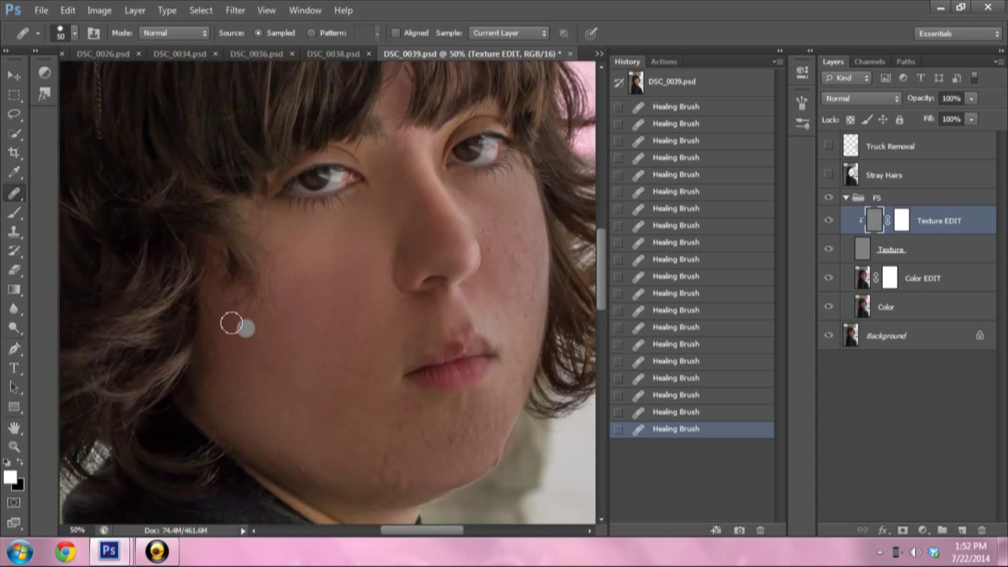
# - Heal the remaining spots across the left and lower cheek from fresh clean-skin samples
pyautogui.moveTo(221, 352); pyautogui.dragTo(214, 339)
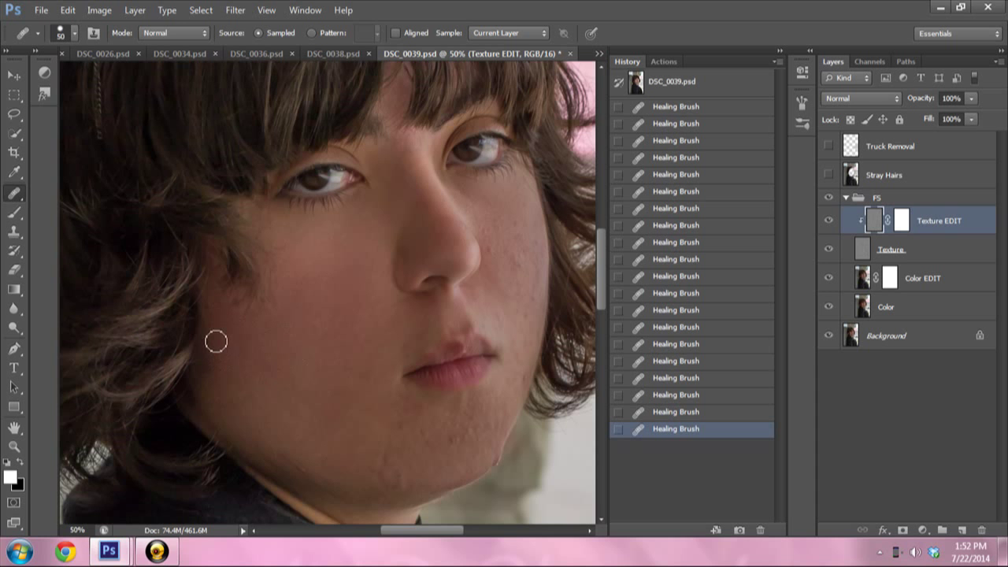
pyautogui.click(266, 363)
pyautogui.click(211, 380)
pyautogui.click(247, 320)
pyautogui.click(308, 349)
pyautogui.click(213, 311)
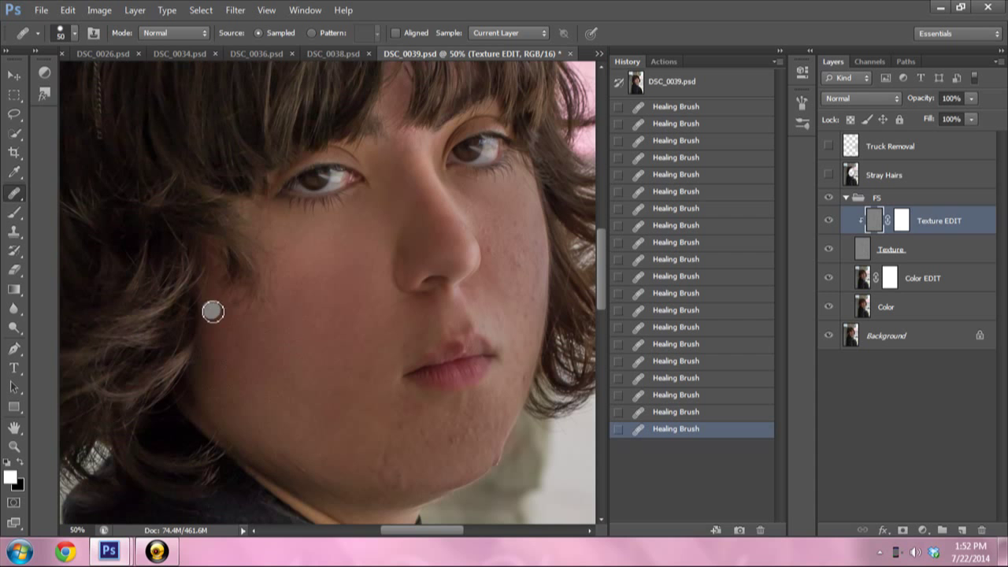
pyautogui.click(219, 292)
pyautogui.click(247, 405)
pyautogui.click(281, 401)
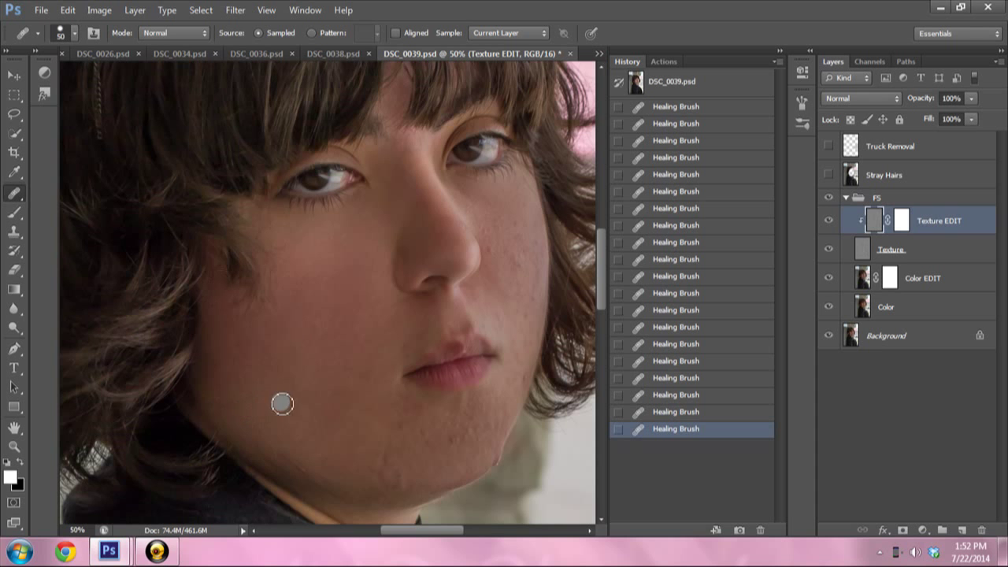
pyautogui.click(282, 402)
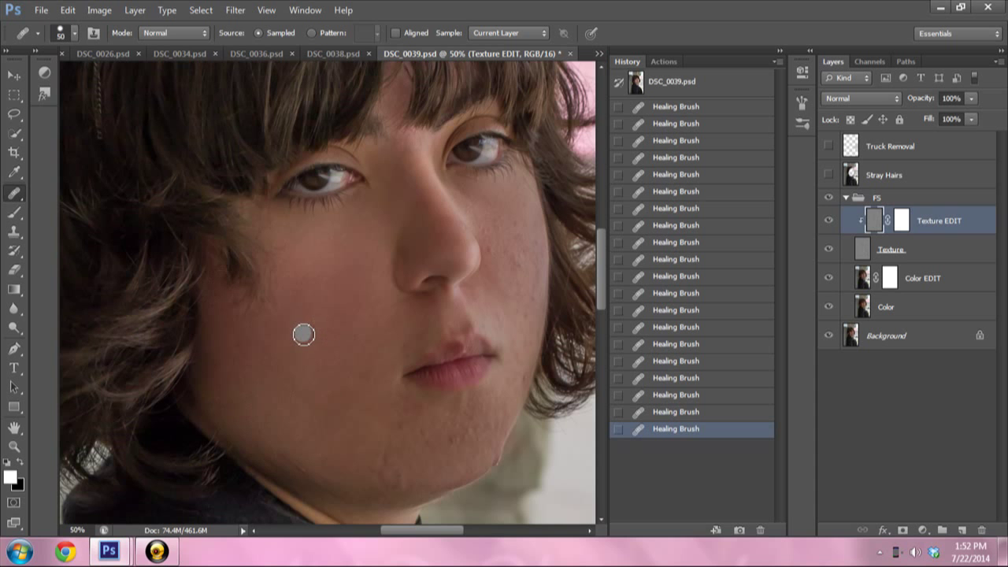
# - Heal the blemishes along the jawline and lower cheek, resampling nearby skin
pyautogui.keyDown('alt'); pyautogui.click(283, 339); pyautogui.keyUp('alt')
pyautogui.click(231, 401)
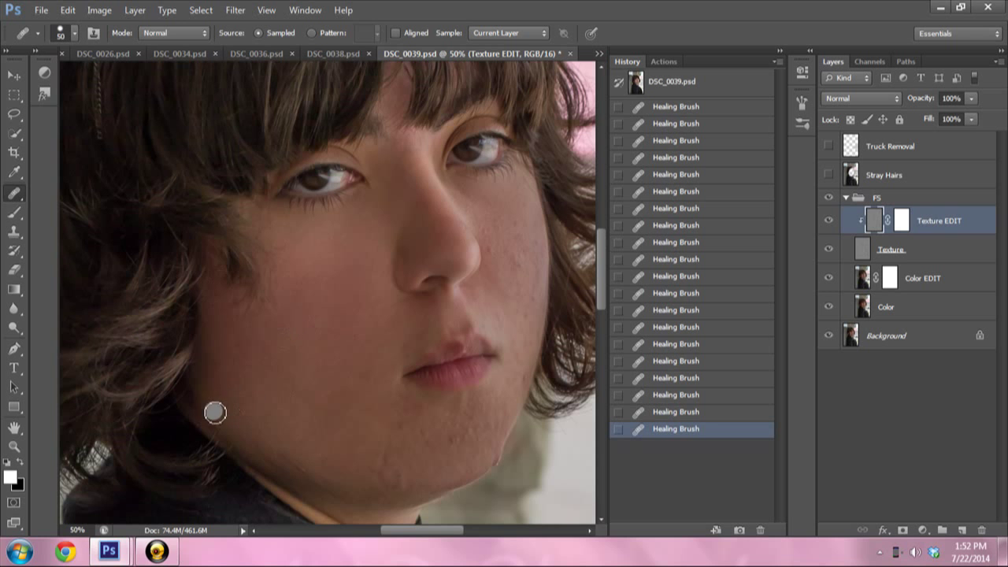
pyautogui.click(265, 429)
pyautogui.click(293, 377)
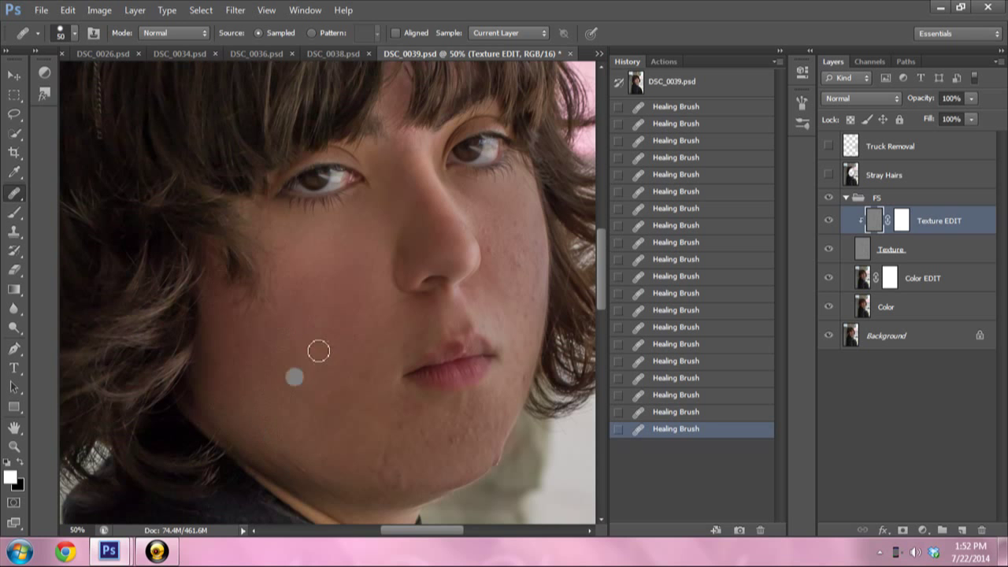
pyautogui.click(297, 427)
pyautogui.click(242, 362)
pyautogui.click(345, 413)
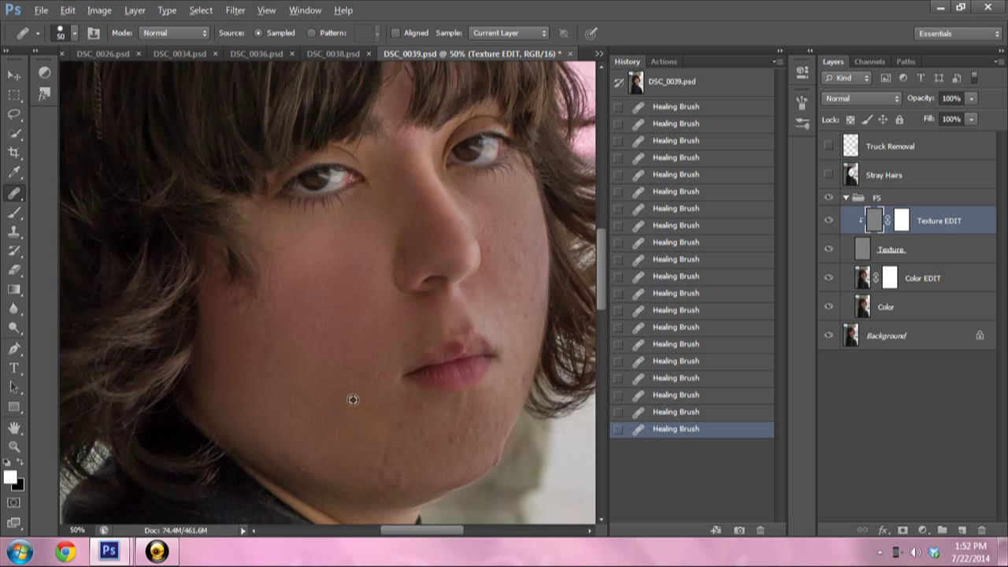
pyautogui.click(416, 432)
pyautogui.click(304, 482)
pyautogui.click(269, 447)
pyautogui.click(376, 322)
pyautogui.click(332, 370)
# - Even out the chin, its edge and a spot on the nose from nearby clean skin
pyautogui.moveTo(405, 412)
pyautogui.mouseDown()
pyautogui.moveTo(429, 441)
pyautogui.moveTo(479, 426)
pyautogui.mouseUp()
pyautogui.click(488, 462)
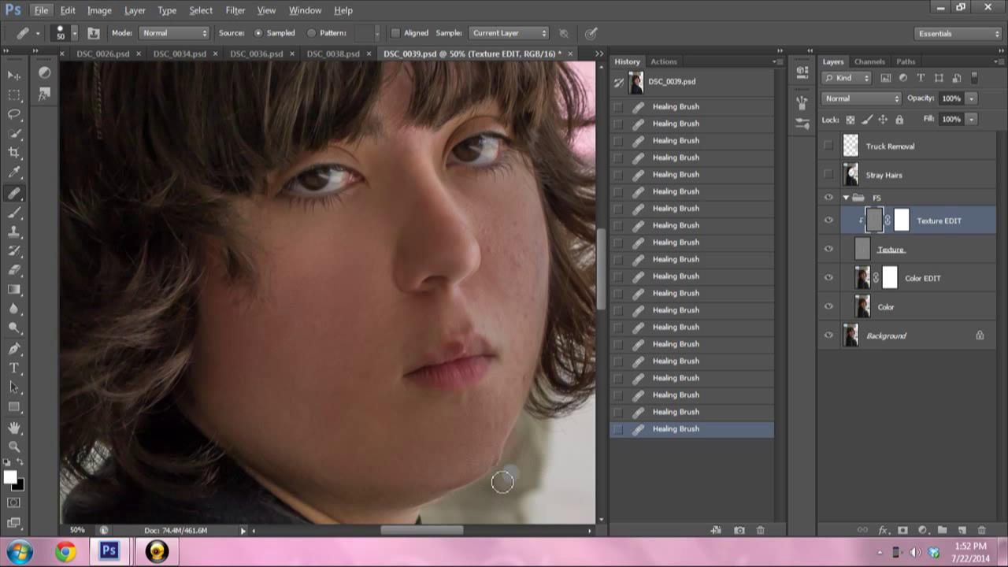
pyautogui.keyDown('alt'); pyautogui.click(377, 446); pyautogui.keyUp('alt')
pyautogui.moveTo(451, 435)
pyautogui.mouseDown()
pyautogui.moveTo(443, 408)
pyautogui.moveTo(500, 408)
pyautogui.mouseUp()
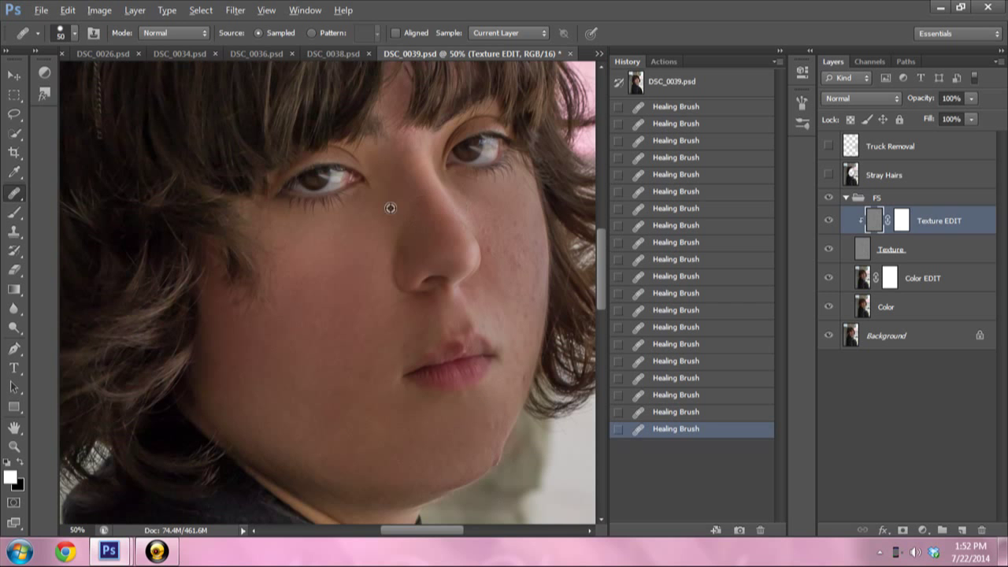
pyautogui.keyDown('alt'); pyautogui.click(421, 176); pyautogui.keyUp('alt')
pyautogui.moveTo(429, 234); pyautogui.dragTo(433, 246)
pyautogui.click(497, 457)
pyautogui.click(388, 416)
# - Heal the spots across the chin, jaw and above the upper lip
pyautogui.moveTo(388, 417); pyautogui.dragTo(326, 414)
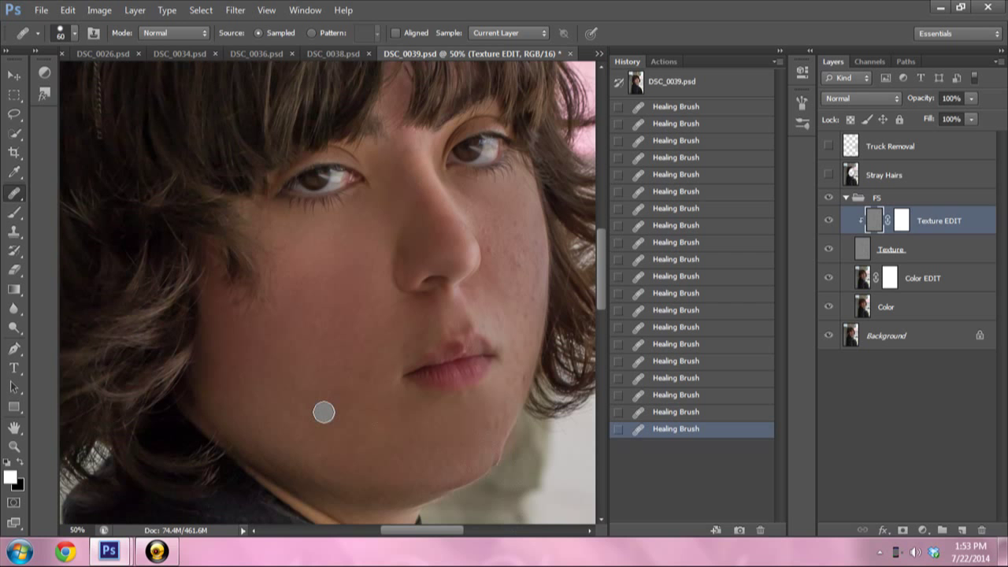
pyautogui.click(341, 398)
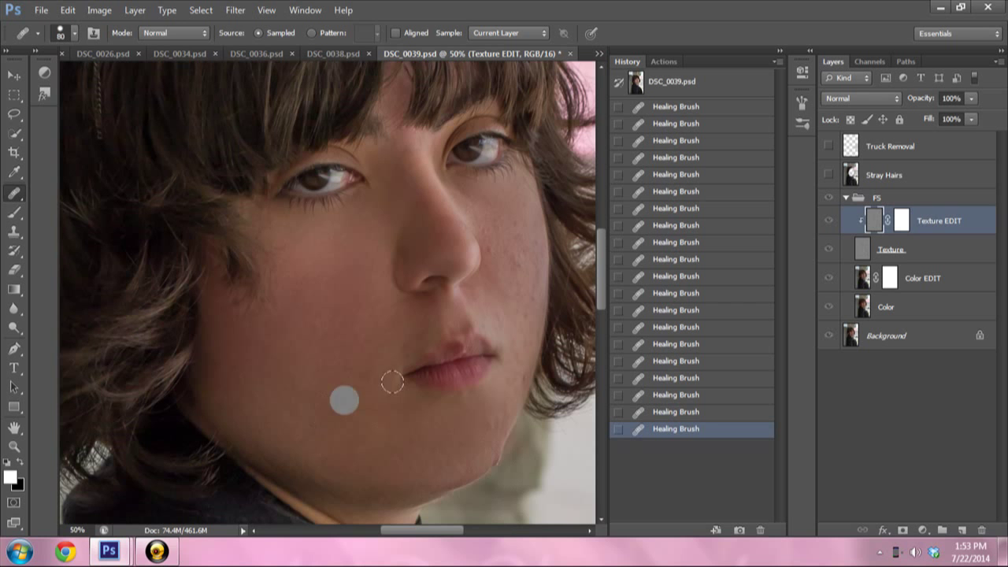
pyautogui.click(467, 437)
pyautogui.click(367, 379)
pyautogui.click(425, 324)
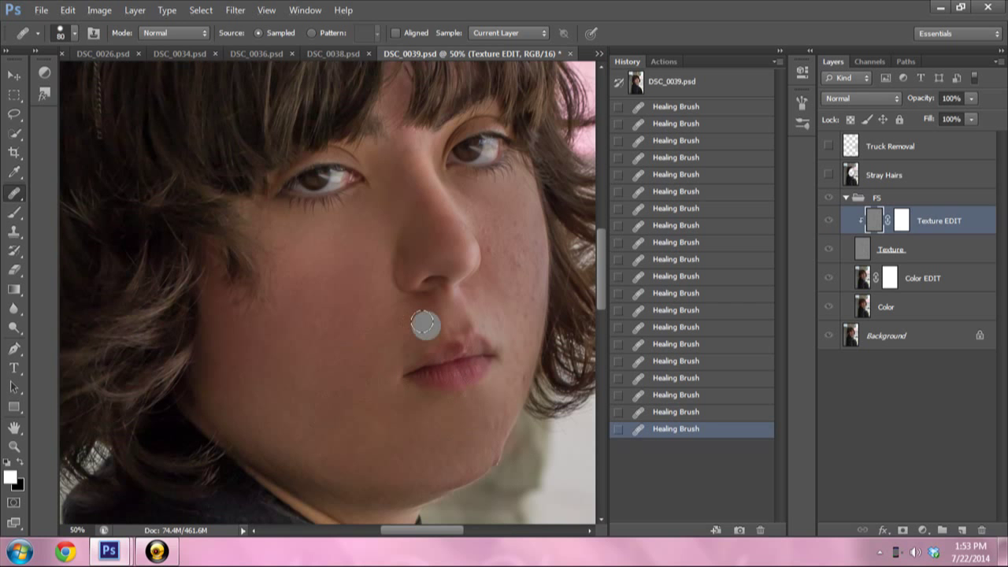
pyautogui.click(396, 326)
pyautogui.click(463, 291)
# - Heal the blemishes on the other cheek, along the jaw and on the chin
pyautogui.click(564, 278)
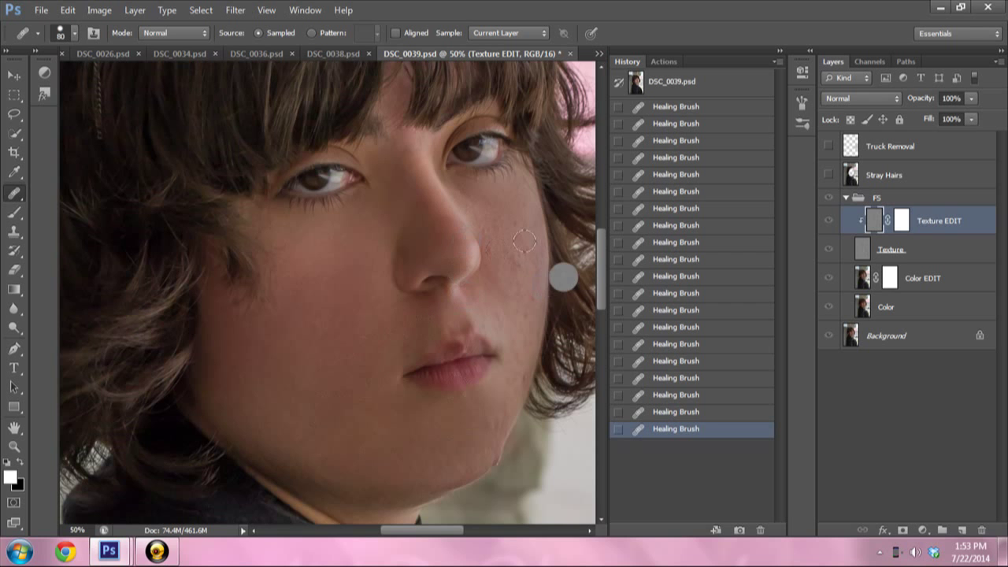
pyautogui.click(511, 232)
pyautogui.click(538, 364)
pyautogui.click(465, 449)
pyautogui.click(540, 362)
pyautogui.click(562, 243)
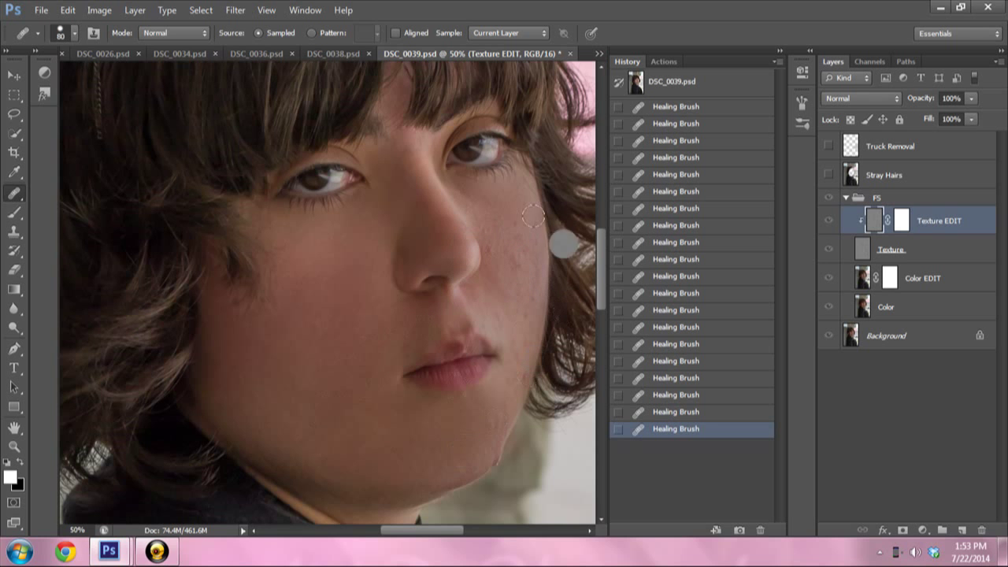
pyautogui.click(535, 267)
pyautogui.click(557, 372)
pyautogui.click(521, 240)
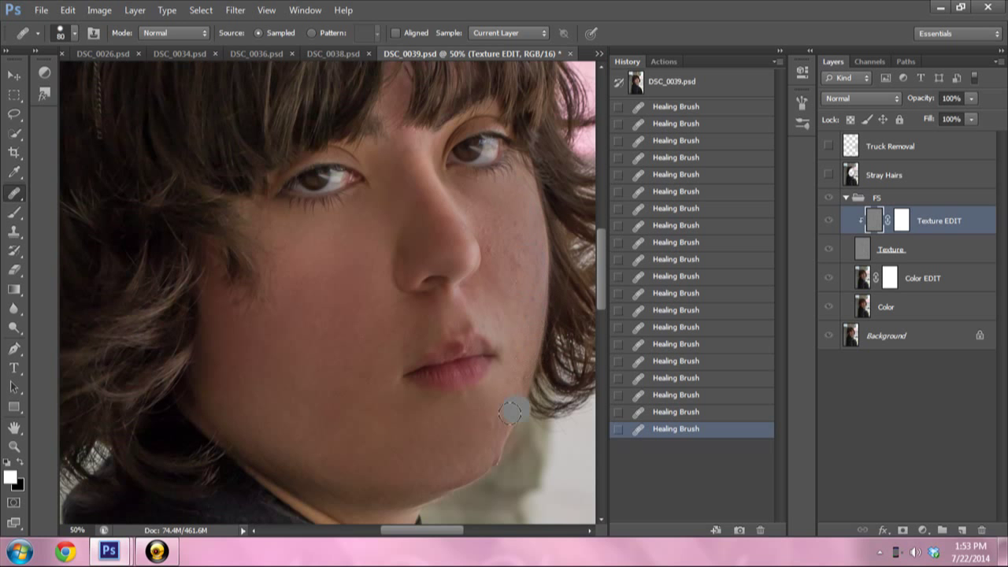
pyautogui.click(456, 452)
pyautogui.click(562, 227)
pyautogui.click(502, 214)
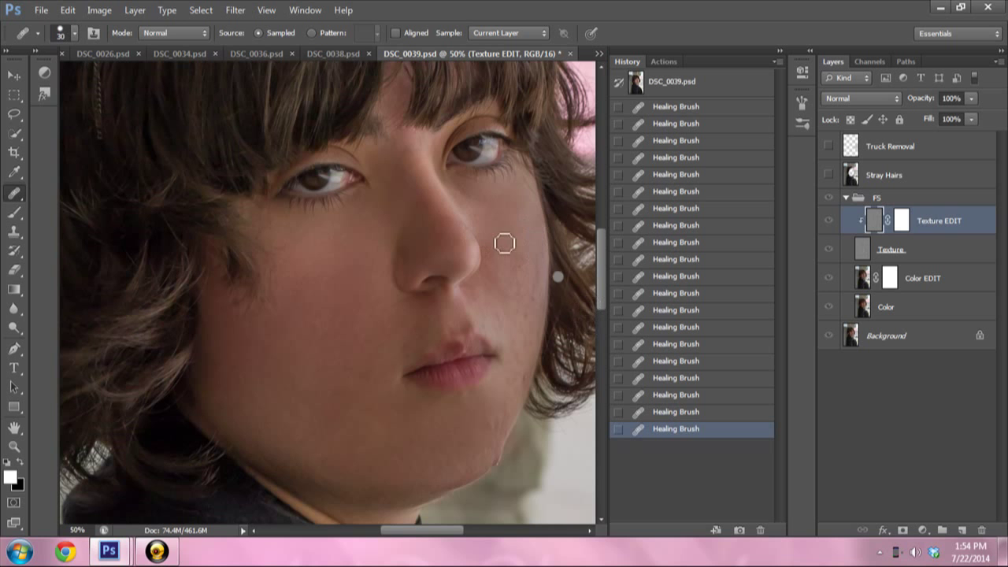
pyautogui.moveTo(523, 261); pyautogui.dragTo(530, 264)
pyautogui.keyDown('alt'); pyautogui.click(509, 216); pyautogui.keyUp('alt')
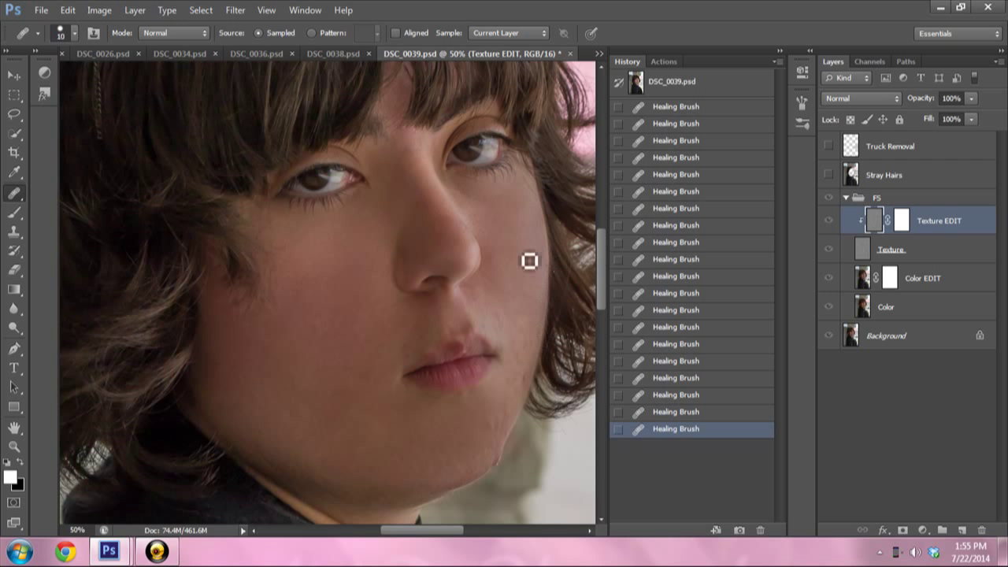
# - Resize the Healing Brush between 10 and 30 and resample clean cheek skin
pyautogui.press('[')
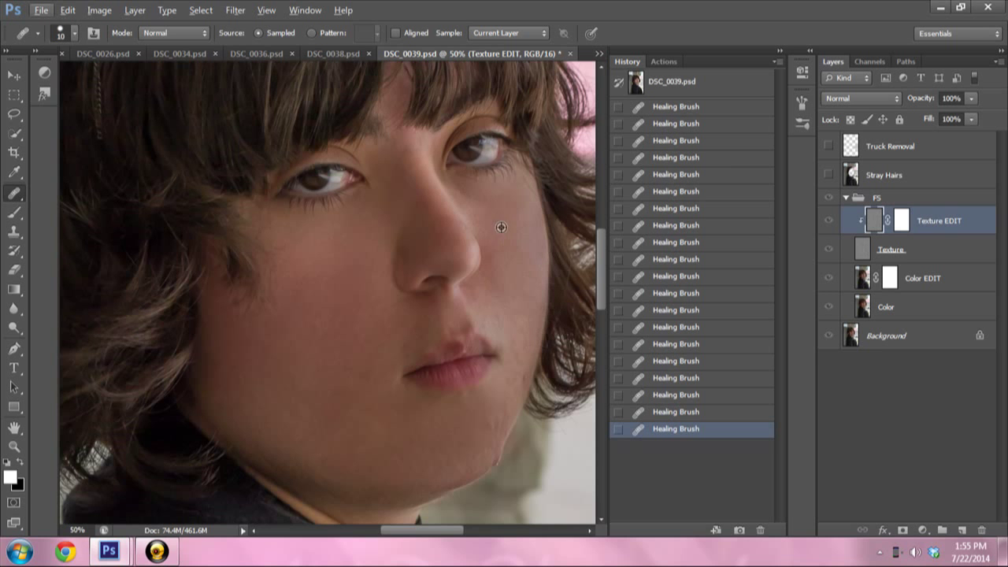
pyautogui.press(']')
pyautogui.press(']')
pyautogui.press(']')
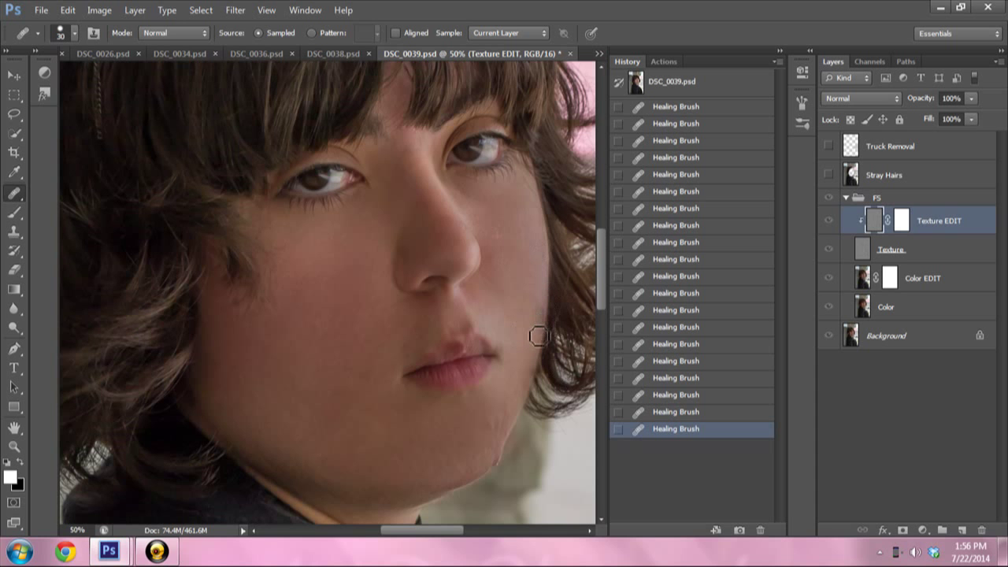
pyautogui.press('[')
pyautogui.press('[')
pyautogui.keyDown('alt'); pyautogui.click(505, 241); pyautogui.keyUp('alt')
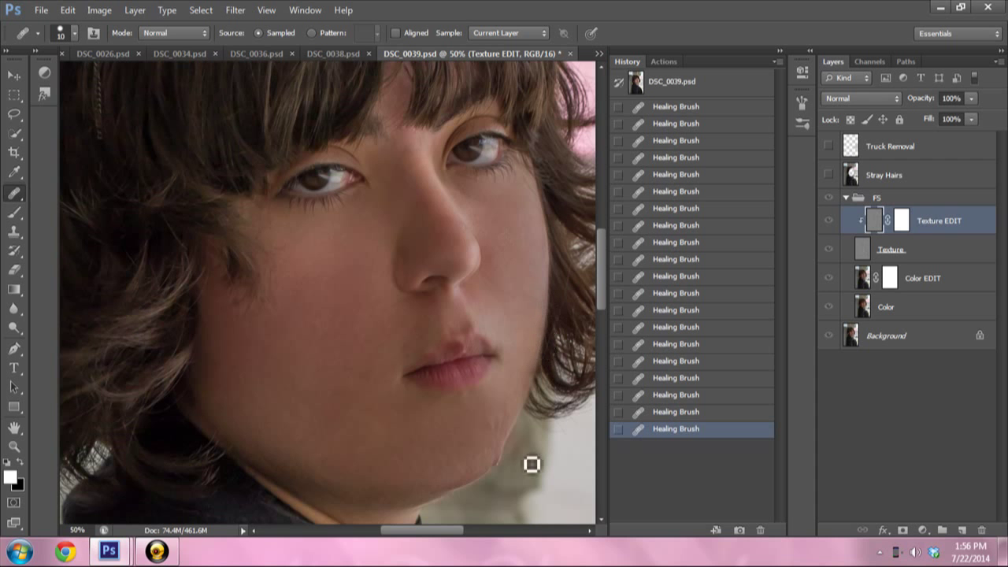
pyautogui.press(']')
pyautogui.press(']')
# - Heal a few more cheek and chin spots, ending on the Clone Stamp tool
pyautogui.keyDown('alt'); pyautogui.click(510, 270); pyautogui.keyUp('alt')
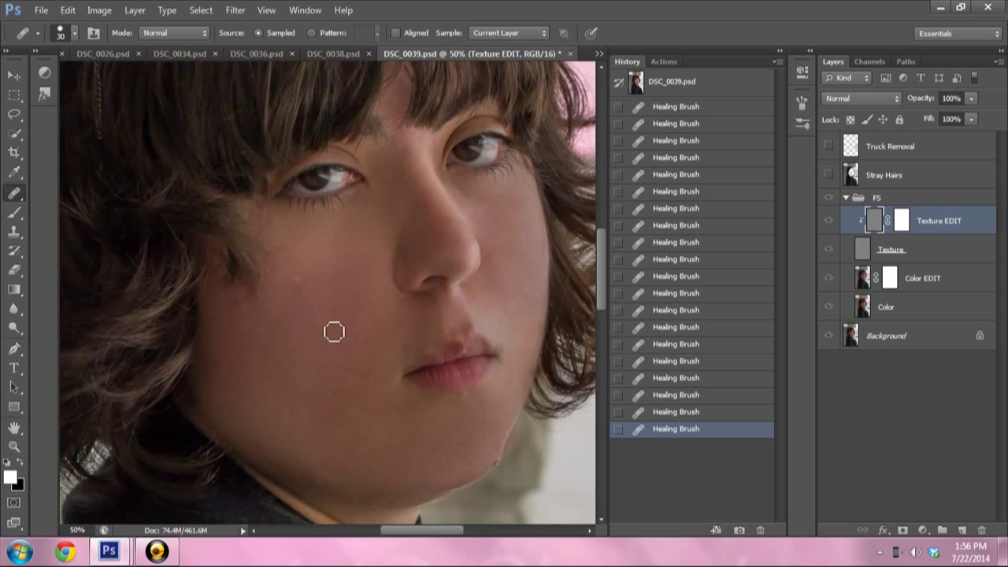
pyautogui.press('alt')
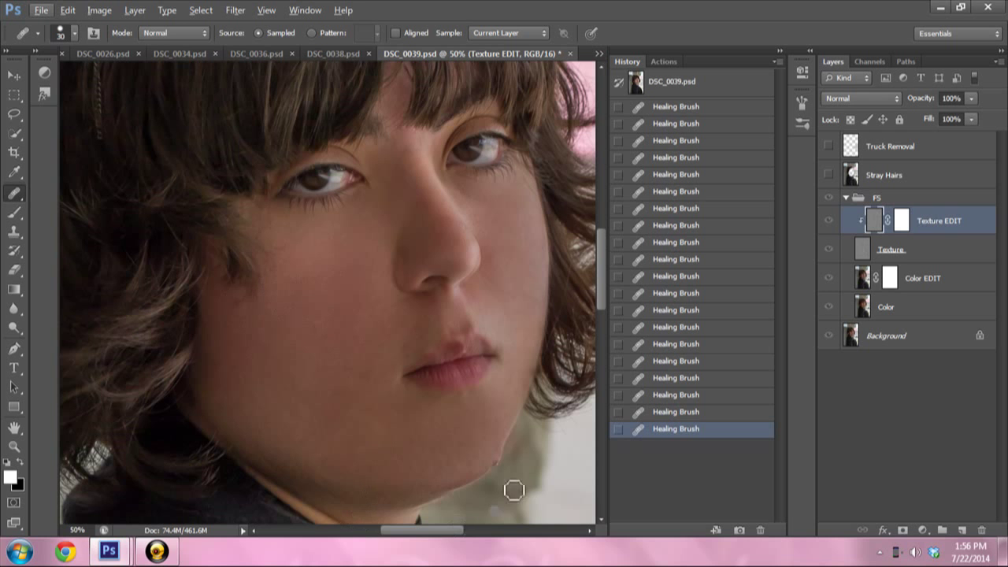
pyautogui.keyDown('alt'); pyautogui.click(381, 434); pyautogui.keyUp('alt')
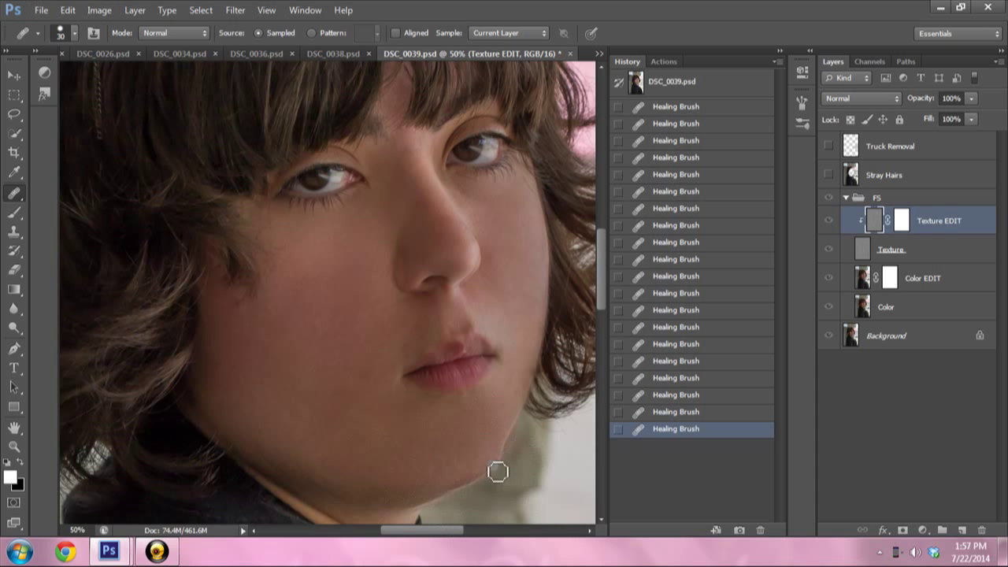
pyautogui.click(14, 232)
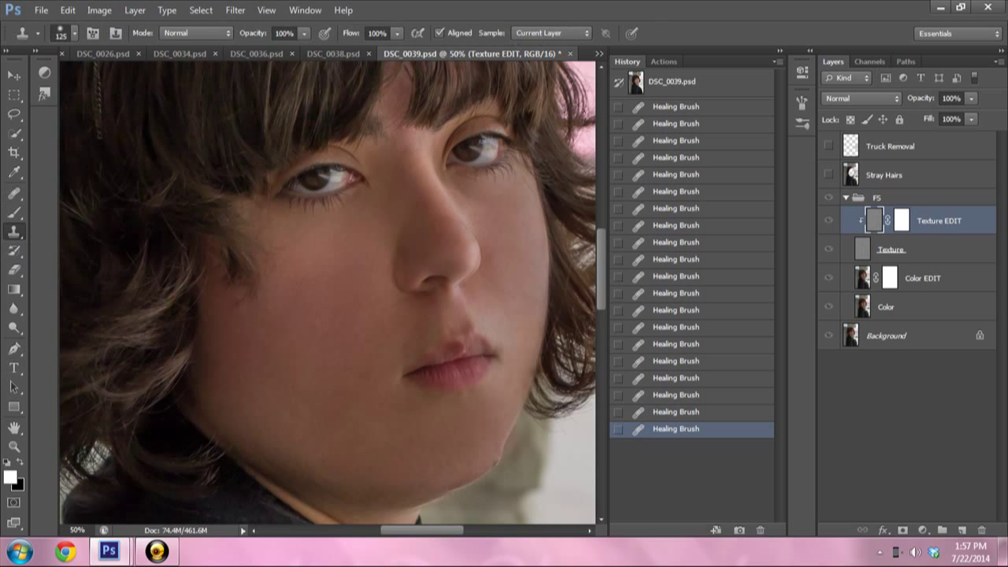
# - Clone background over the lower jaw edge with a size-60 Clone Stamp
pyautogui.press('[')
pyautogui.press('[')
pyautogui.press('[')
pyautogui.moveTo(479, 484); pyautogui.dragTo(496, 504)
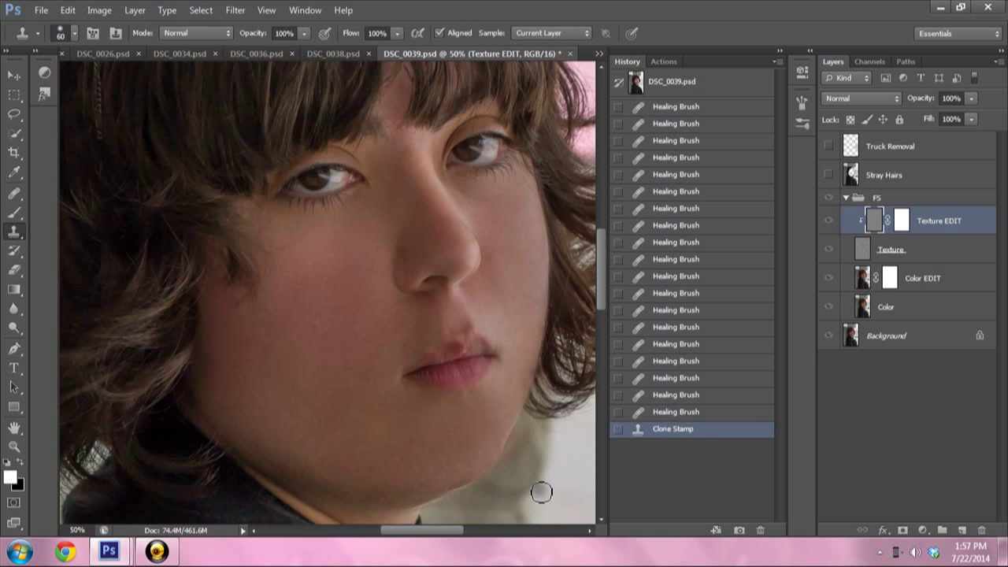
pyautogui.hotkey('ctrl', 'z')
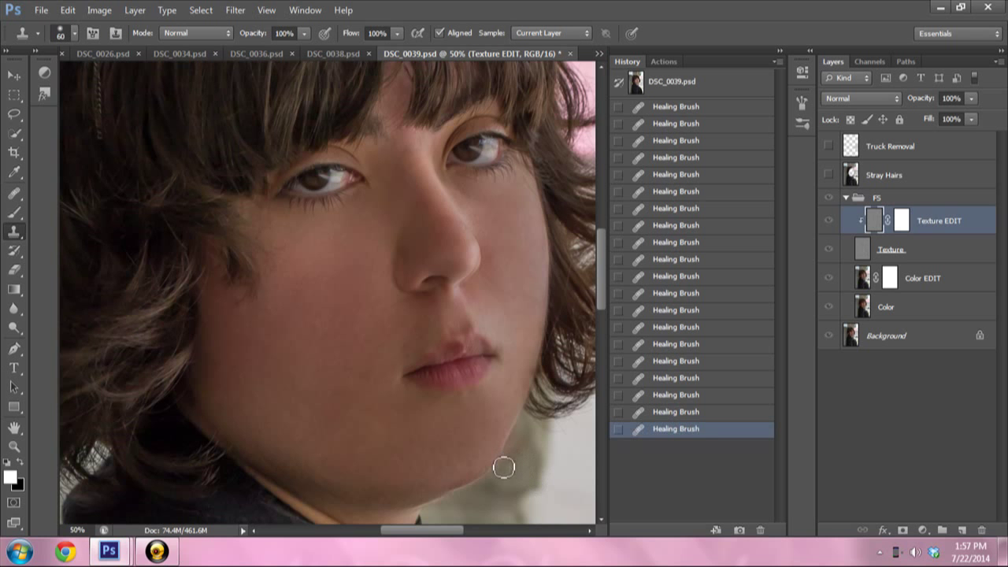
pyautogui.moveTo(493, 475); pyautogui.dragTo(488, 512)
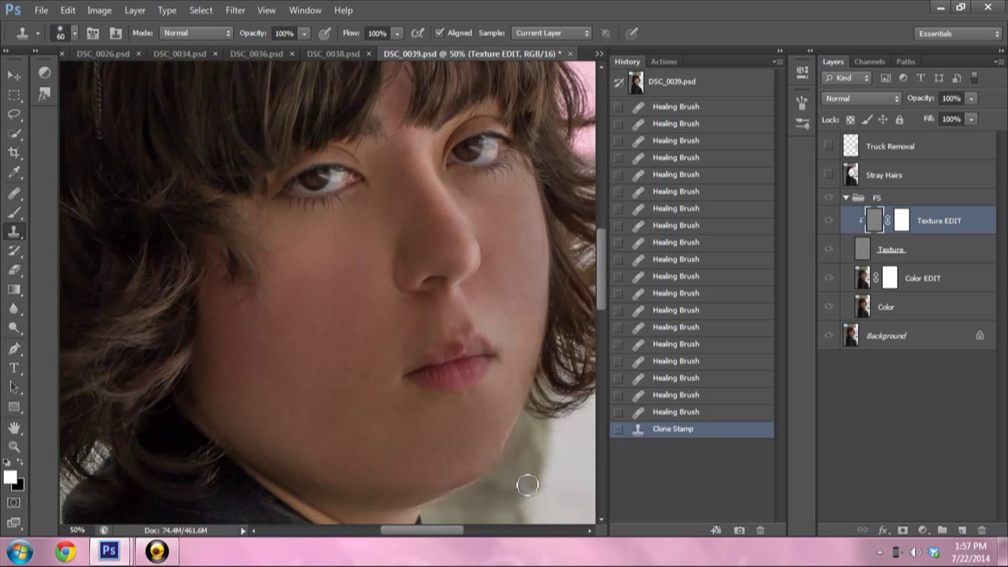
pyautogui.moveTo(516, 454); pyautogui.dragTo(520, 497)
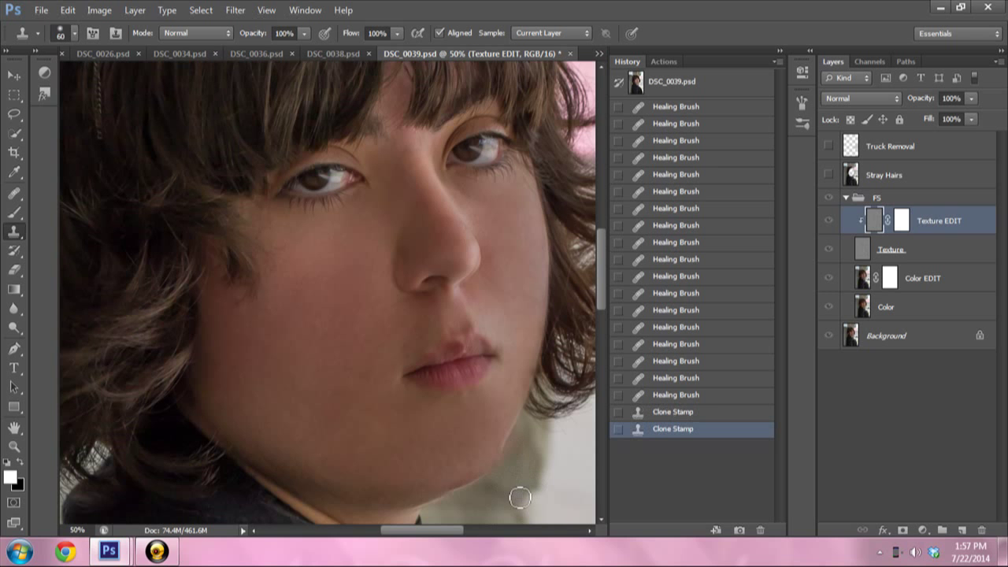
pyautogui.moveTo(522, 446); pyautogui.dragTo(516, 455)
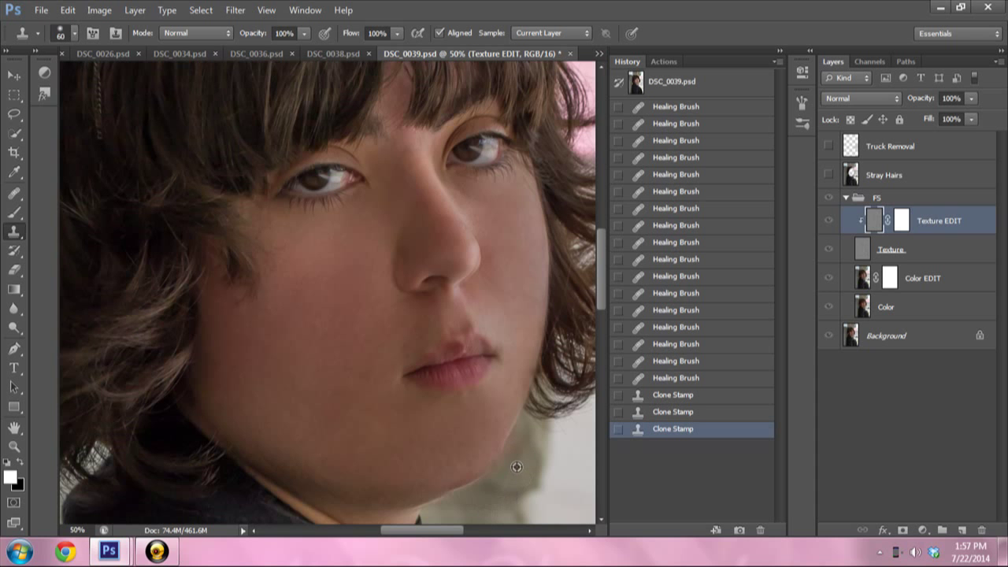
pyautogui.moveTo(522, 457)
pyautogui.mouseDown()
pyautogui.moveTo(512, 450)
pyautogui.moveTo(500, 473)
pyautogui.mouseUp()
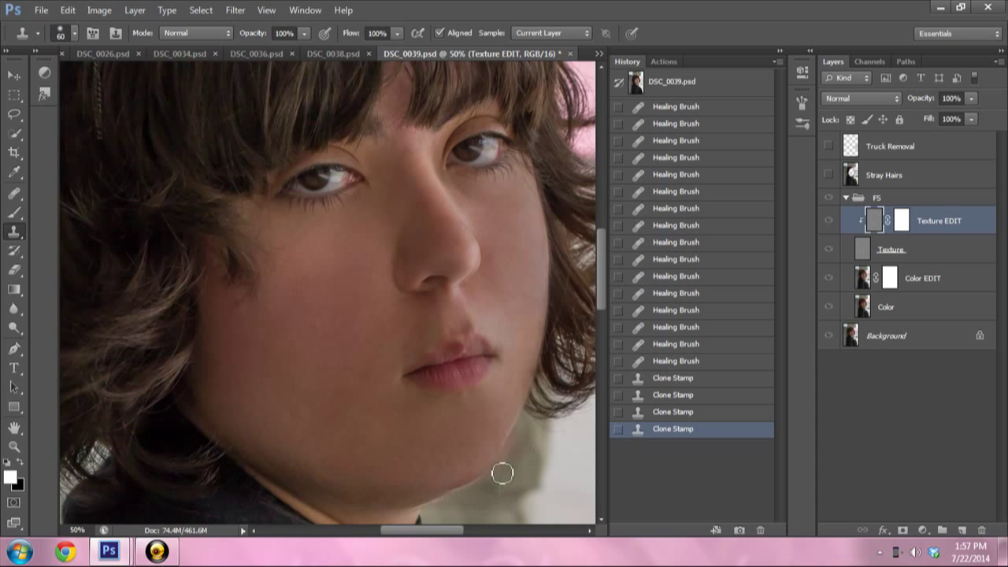
pyautogui.click(516, 514)
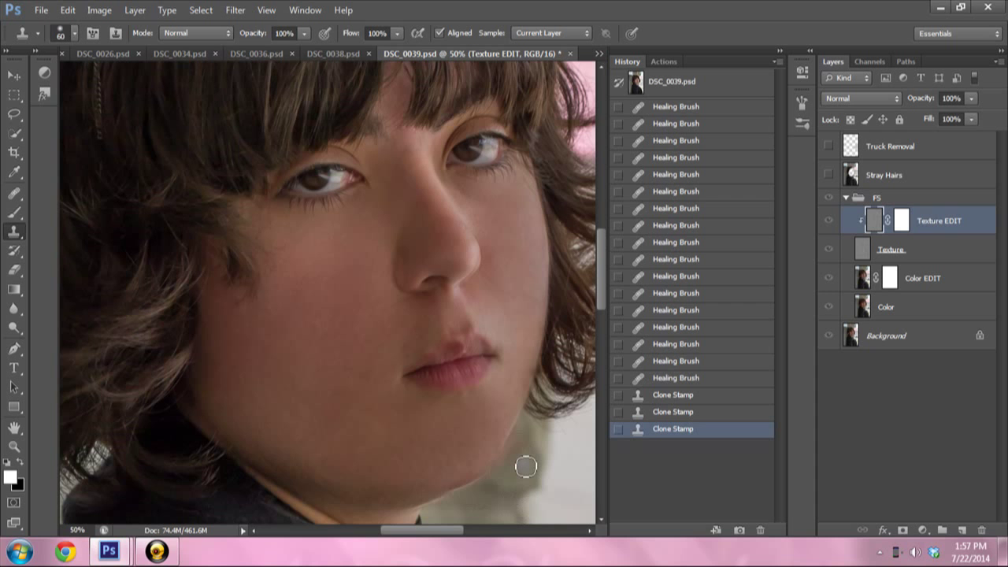
pyautogui.moveTo(520, 452); pyautogui.dragTo(517, 465)
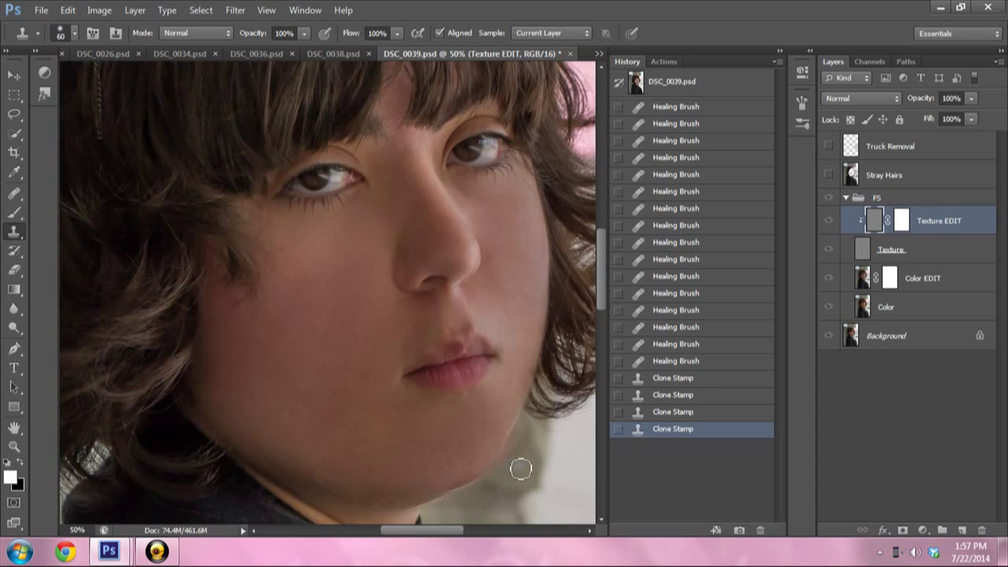
pyautogui.hotkey('ctrl', 'alt', 'z')
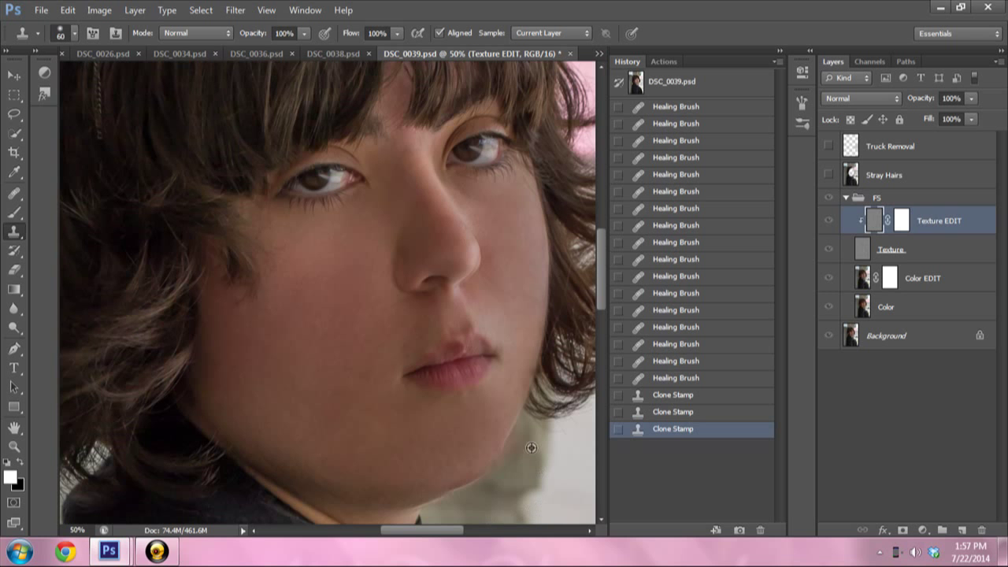
# - Refine the jawline edge with cloned background at Clone Stamp size 35
pyautogui.press('[')
pyautogui.press('[')
pyautogui.press('[')
pyautogui.moveTo(524, 443)
pyautogui.mouseDown()
pyautogui.moveTo(533, 459)
pyautogui.moveTo(481, 518)
pyautogui.mouseUp()
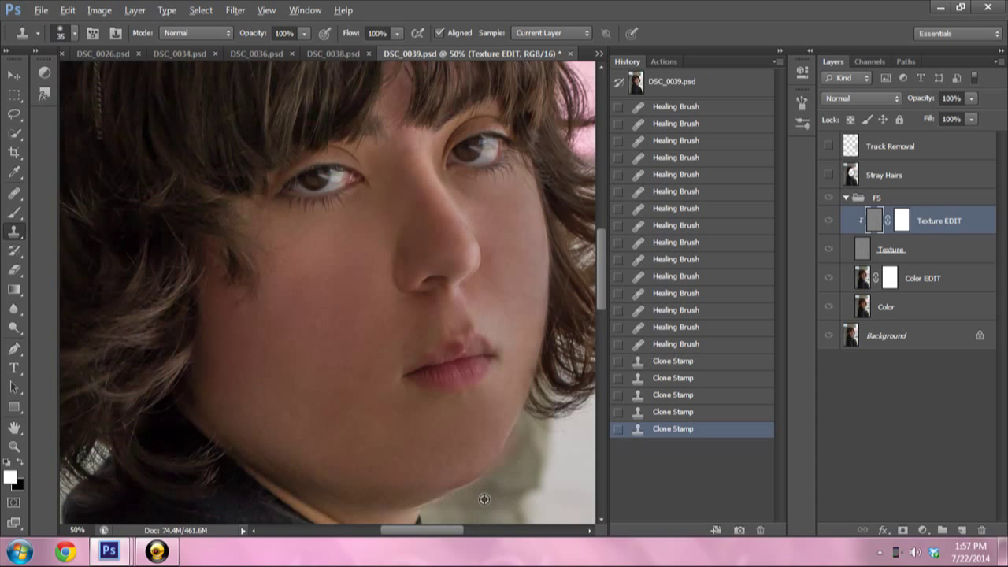
pyautogui.moveTo(494, 483); pyautogui.dragTo(528, 448)
pyautogui.click(515, 457)
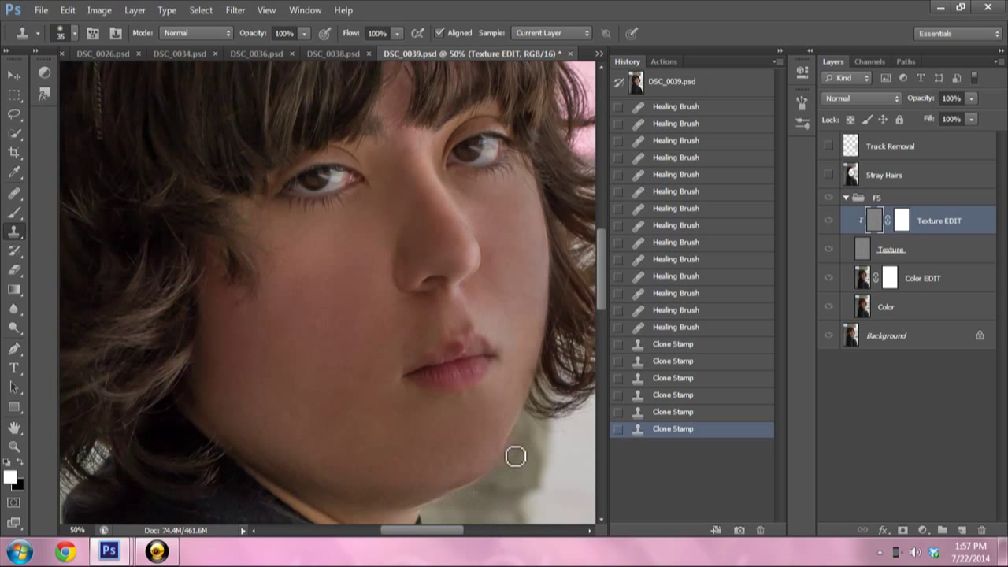
pyautogui.click(515, 456)
pyautogui.click(517, 450)
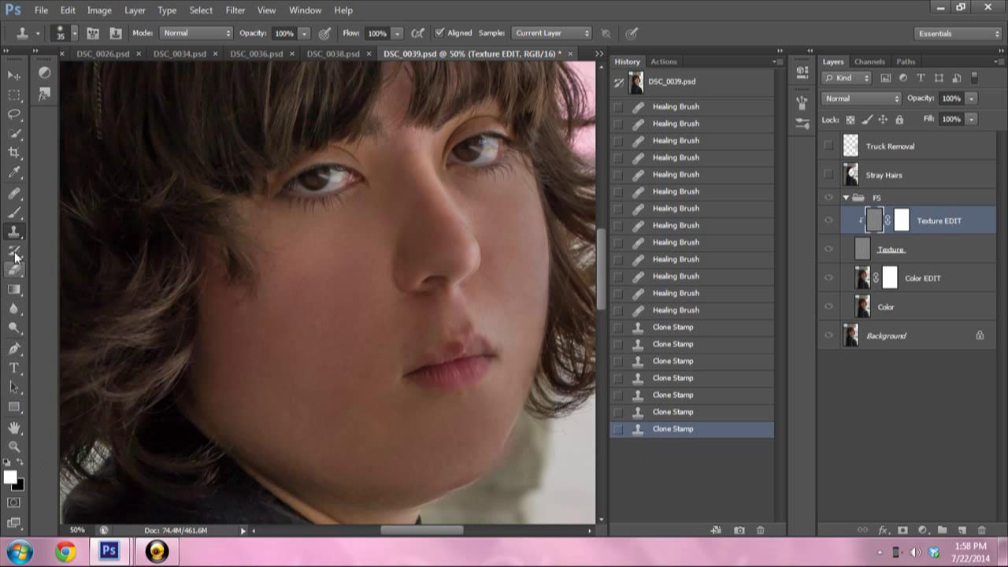
# - Set the Brush tool's foreground colour to a brown skin tone sampled from the photo
pyautogui.click(15, 219)
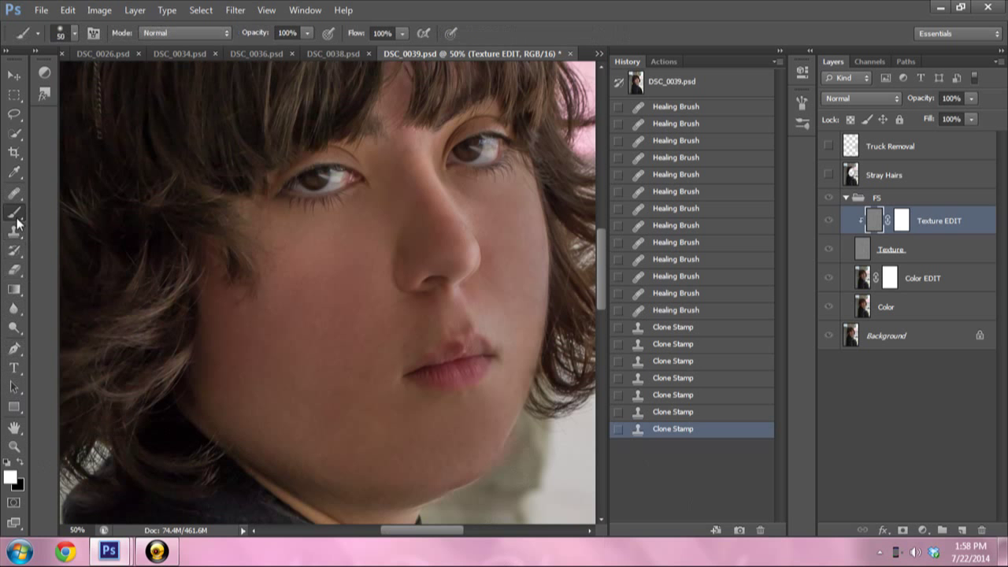
pyautogui.click(11, 478)
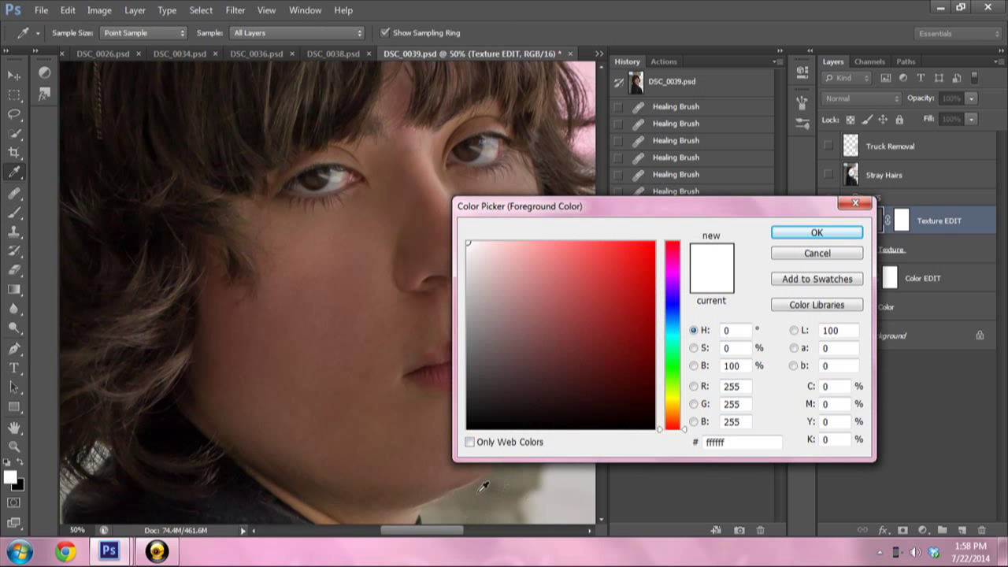
pyautogui.moveTo(641, 221); pyautogui.dragTo(829, 239)
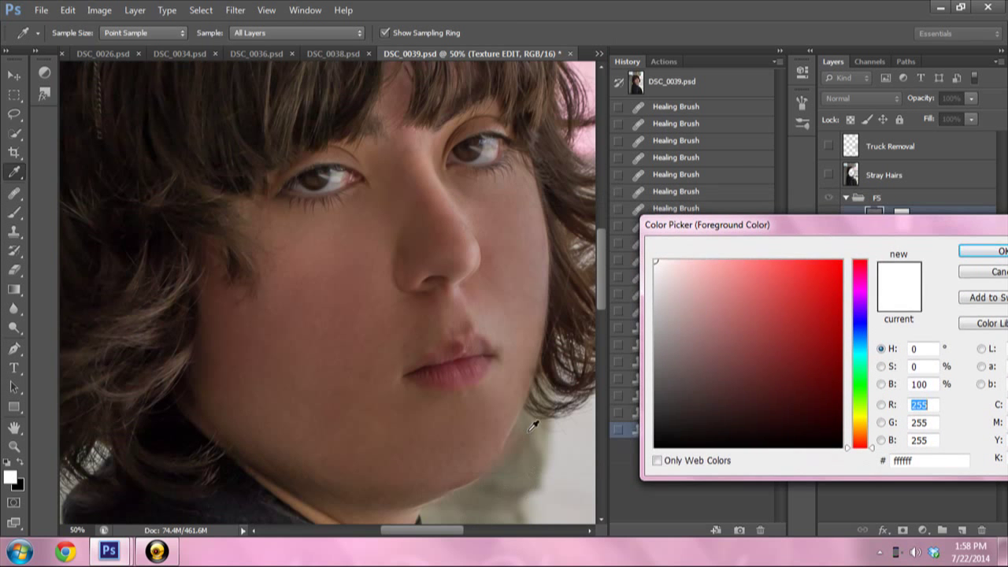
pyautogui.click(528, 415)
pyautogui.click(980, 251)
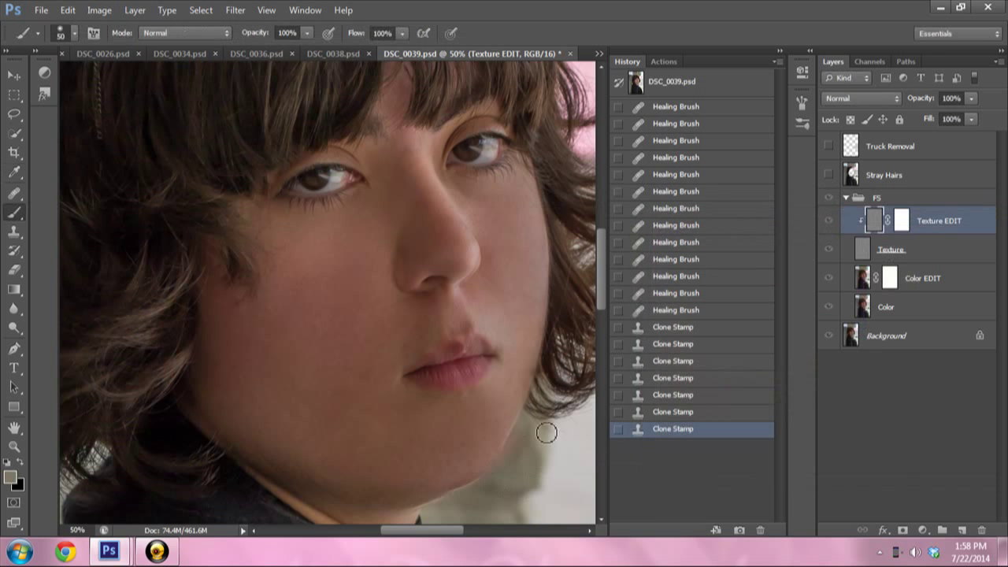
# - Set the brush to size 40 with 30% flow, testing a stroke on the jaw
pyautogui.press('[')
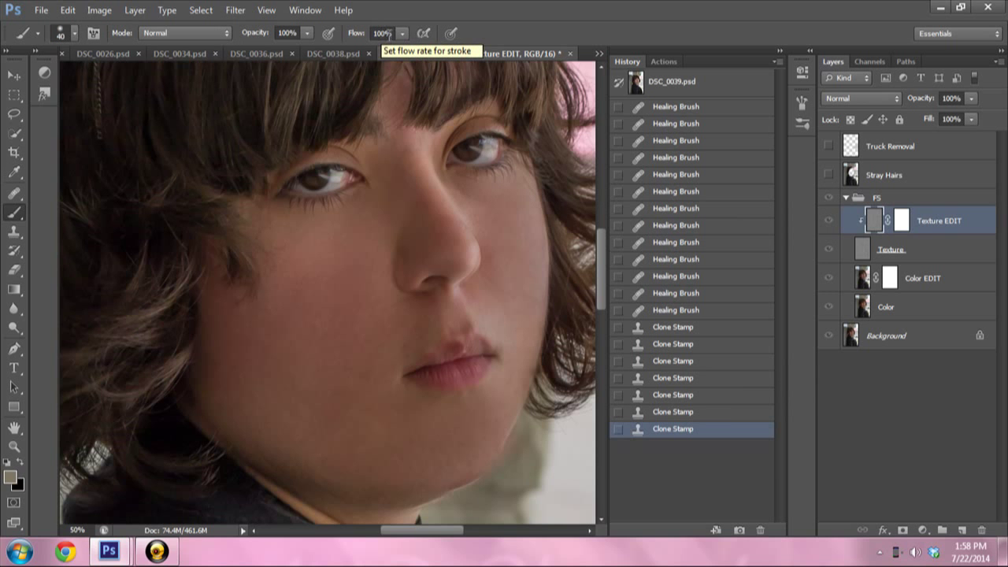
pyautogui.click(384, 33)
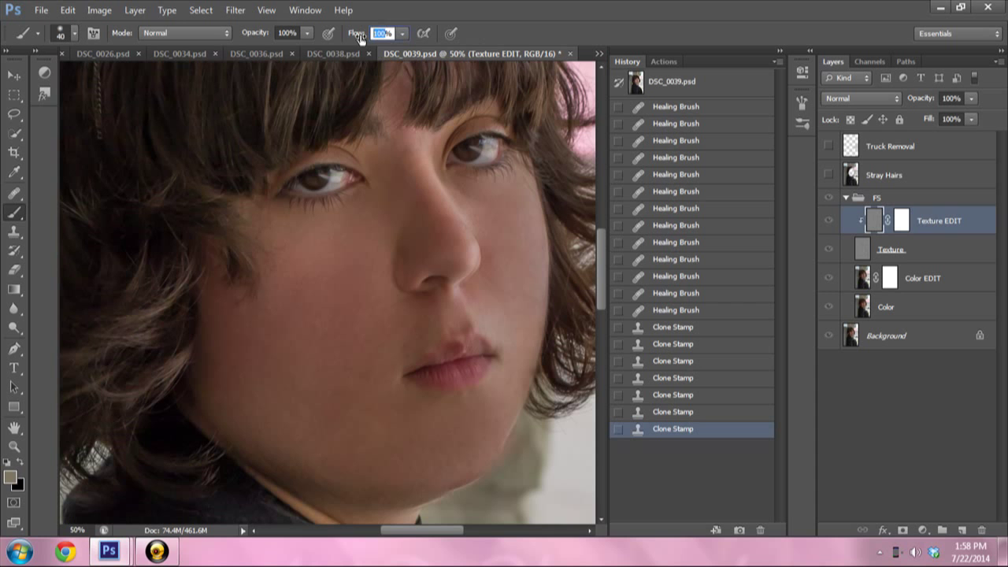
pyautogui.write('30')
pyautogui.press('Return')
pyautogui.moveTo(519, 456); pyautogui.dragTo(545, 493)
pyautogui.hotkey('ctrl', 'z')
# - Lower the brush opacity to 20% and test it along the jawline
pyautogui.click(288, 33)
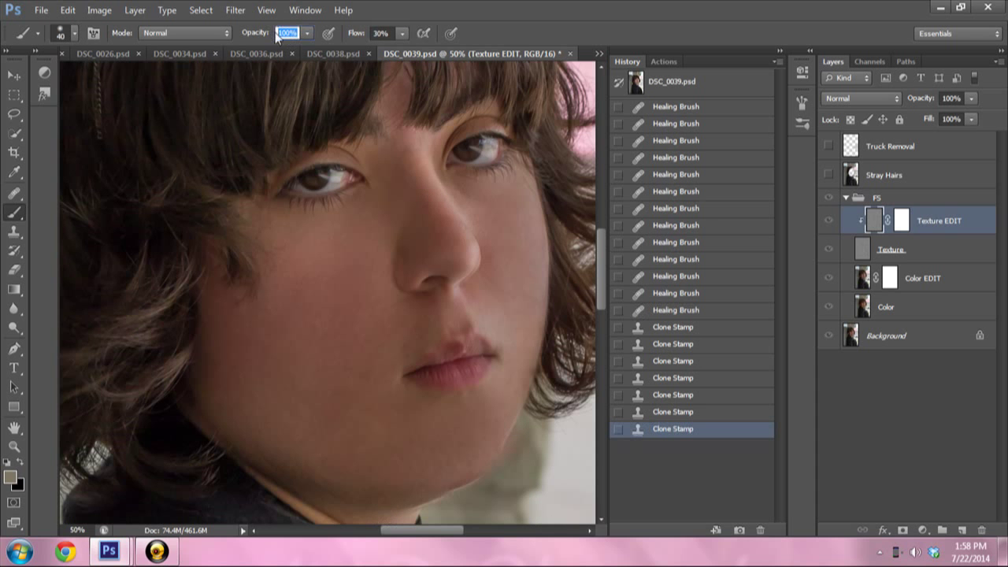
pyautogui.write('20')
pyautogui.press('Return')
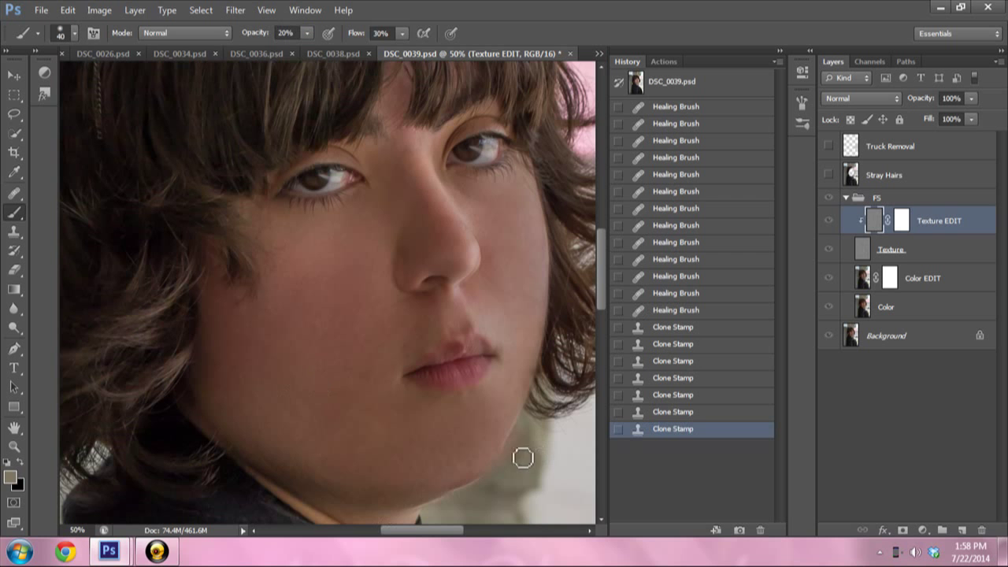
pyautogui.moveTo(506, 461); pyautogui.dragTo(549, 486)
pyautogui.hotkey('ctrl', 'z')
# - Pick a darker brown foreground colour and paint it softly over the chin and jaw
pyautogui.click(10, 479)
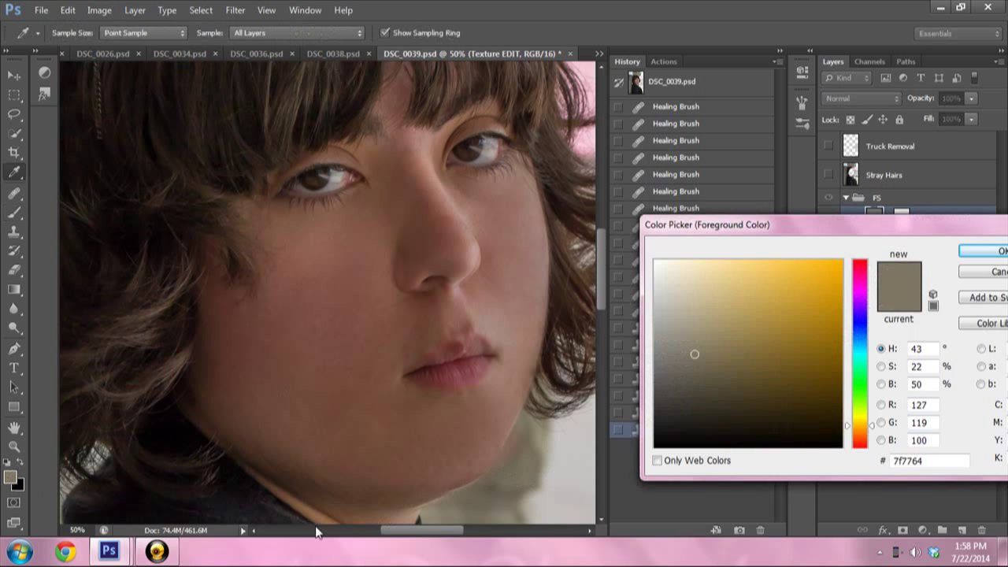
pyautogui.click(507, 478)
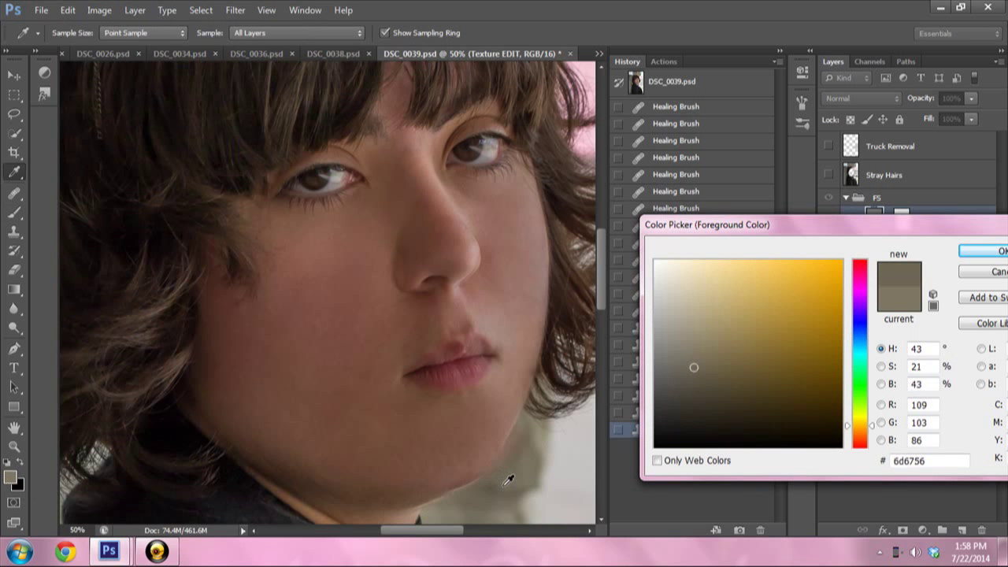
pyautogui.click(501, 480)
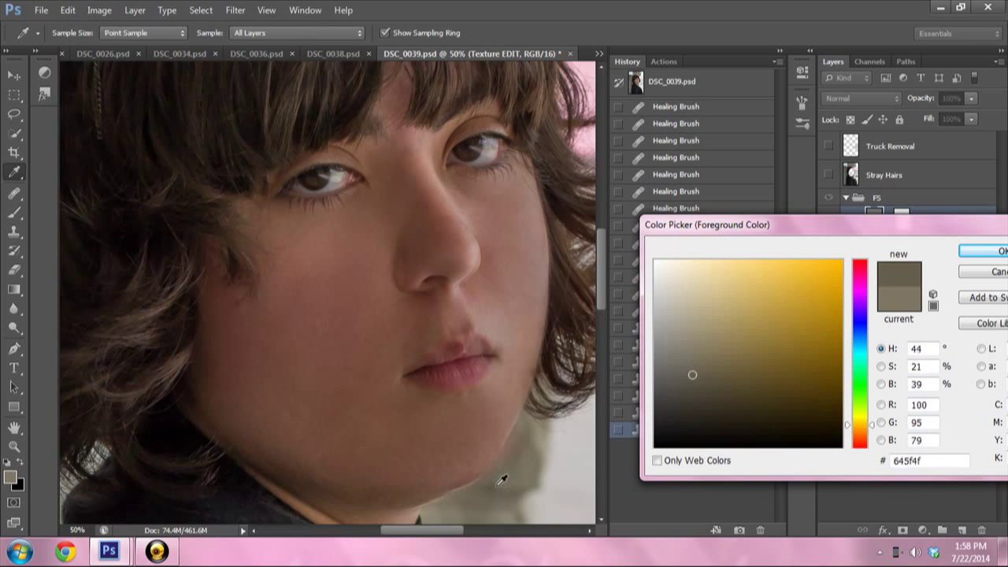
pyautogui.click(693, 396)
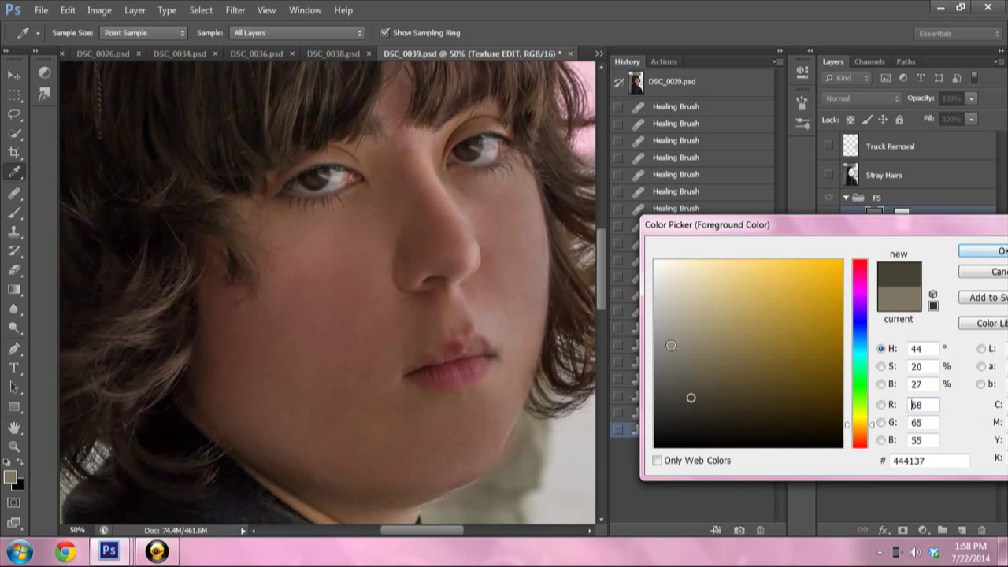
pyautogui.click(688, 328)
pyautogui.click(980, 250)
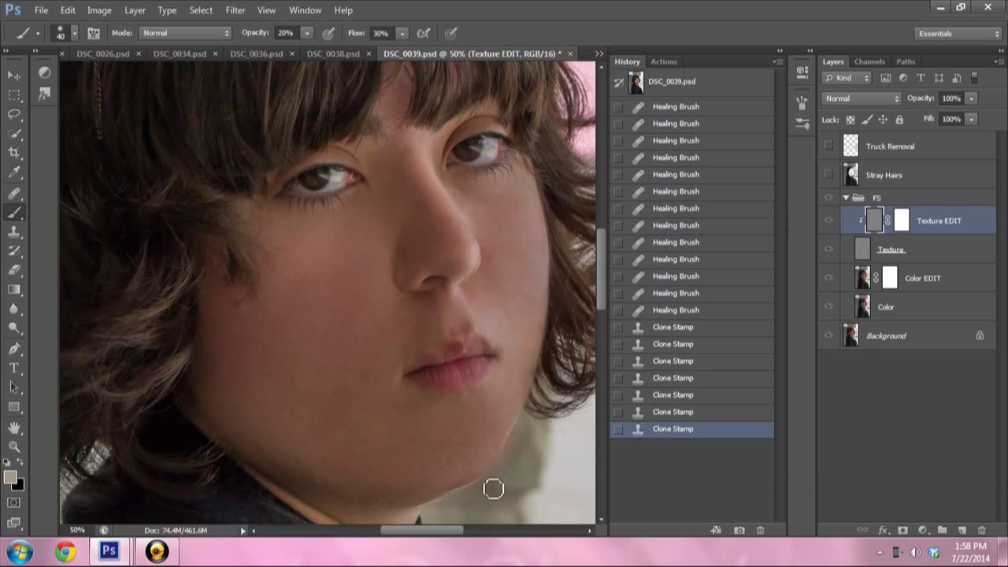
pyautogui.moveTo(518, 448); pyautogui.dragTo(511, 473)
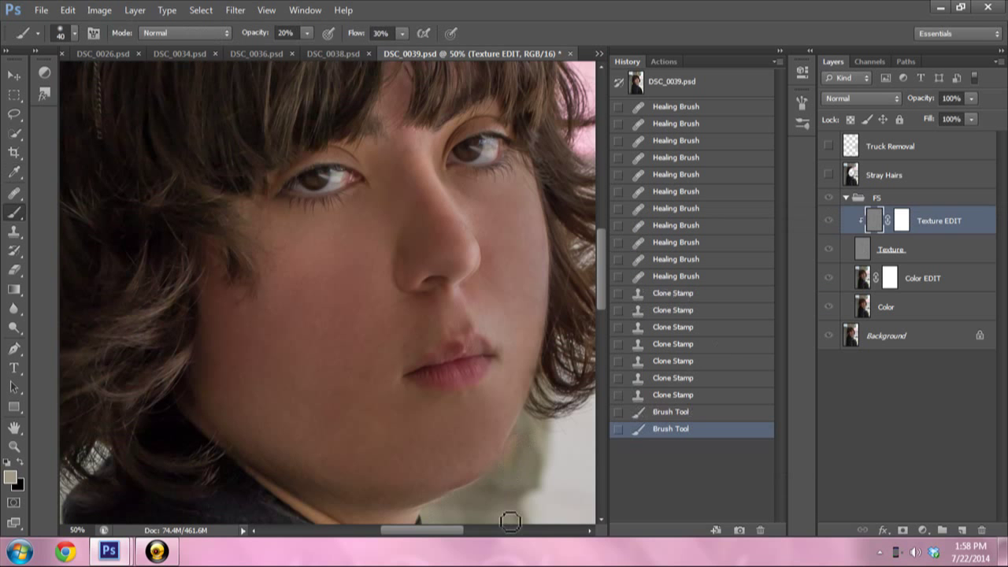
pyautogui.click(510, 521)
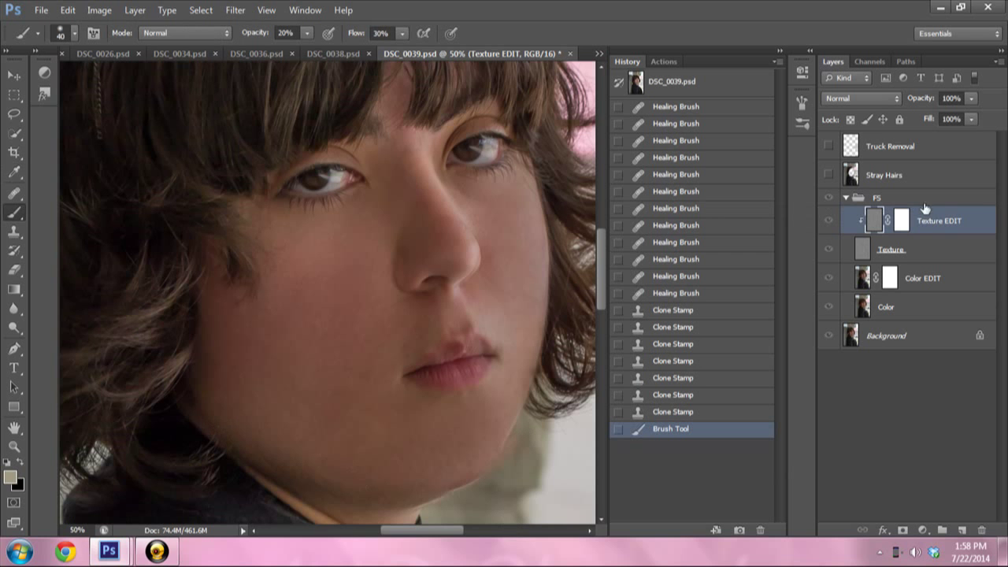
# - Step through History to the last Clone Stamp state, discarding the brush strokes
pyautogui.click(674, 411)
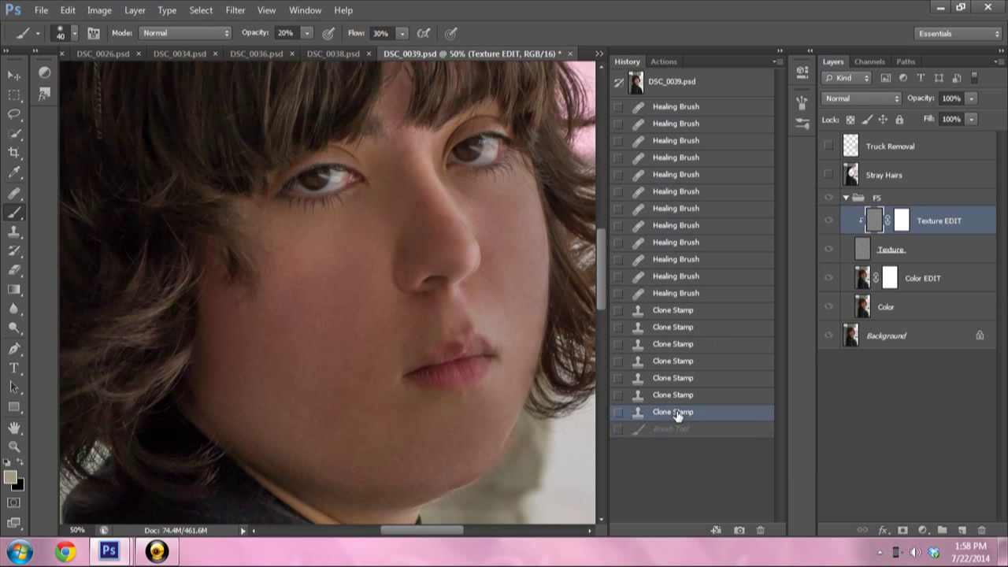
pyautogui.click(682, 311)
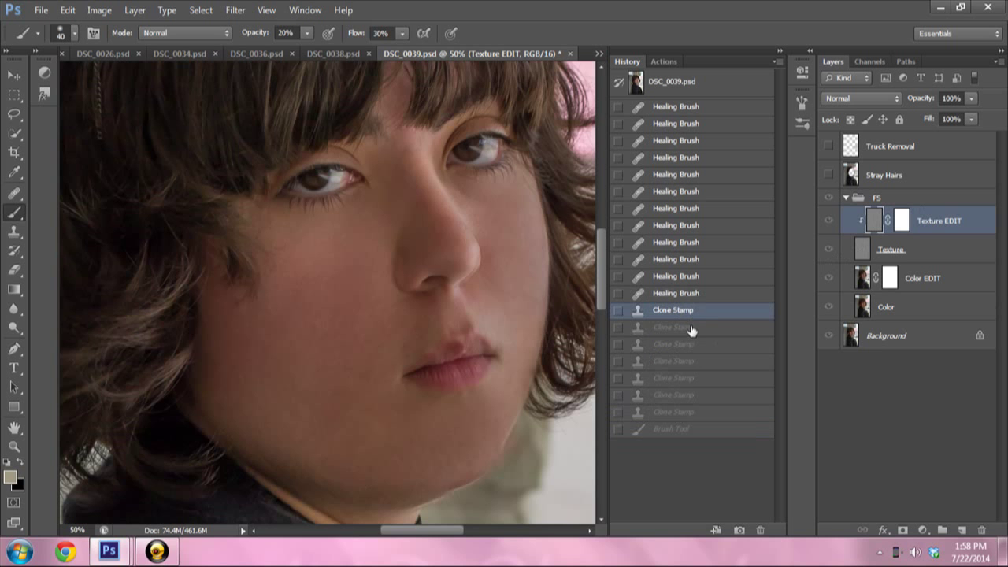
pyautogui.click(691, 329)
pyautogui.hotkey('ctrl', 'alt', 'z')
pyautogui.hotkey('ctrl', 'alt', 'z')
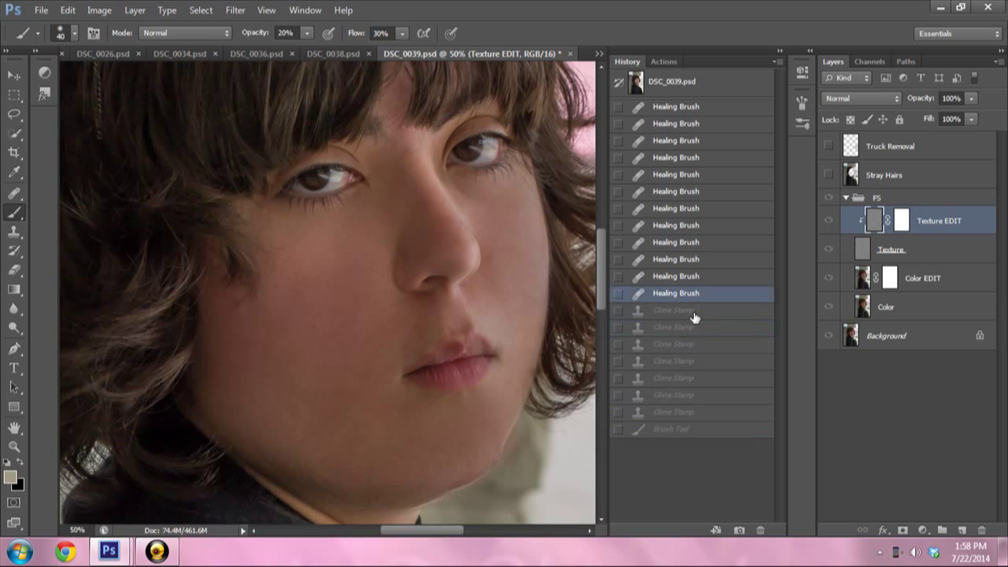
pyautogui.click(694, 312)
pyautogui.click(693, 328)
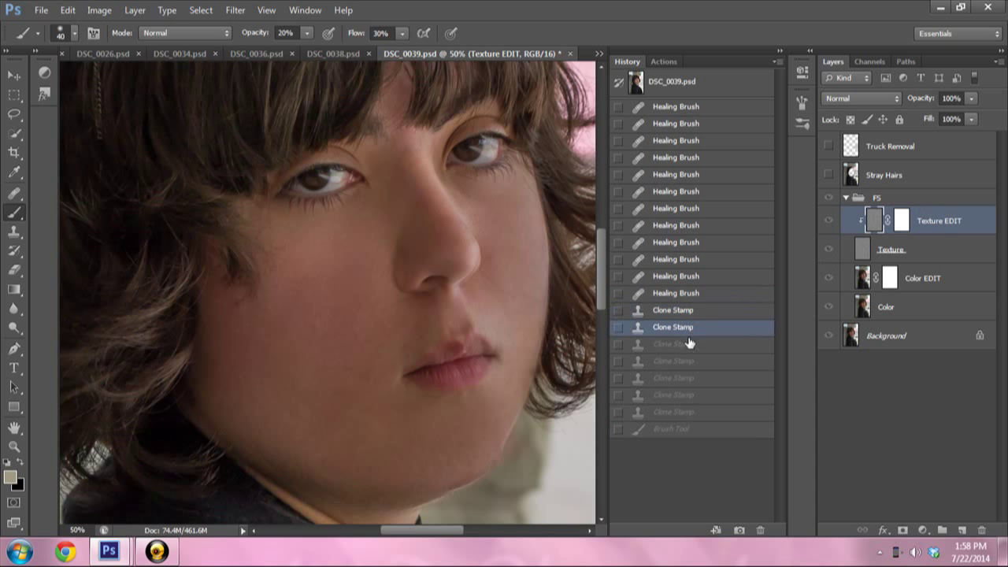
pyautogui.click(688, 347)
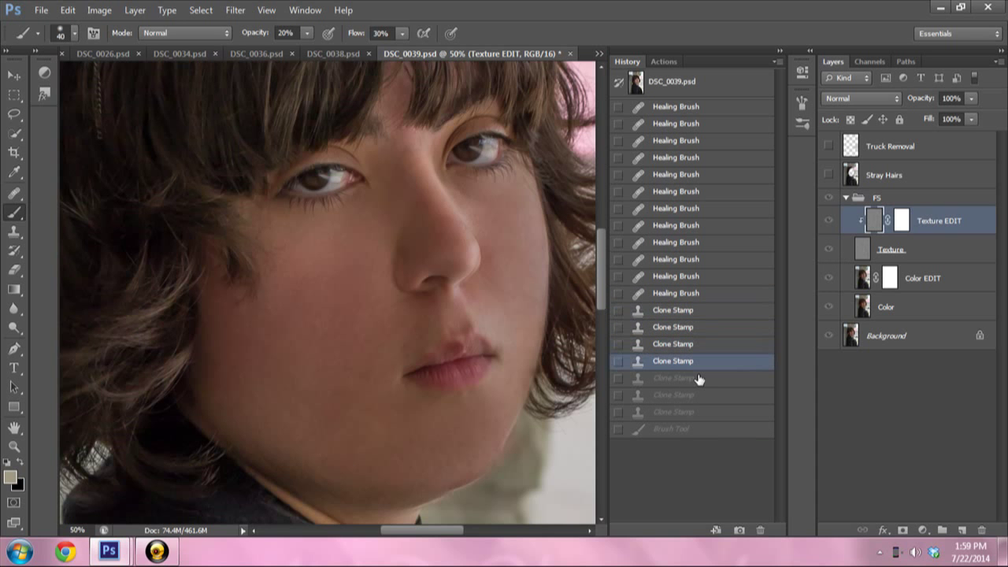
pyautogui.click(697, 378)
pyautogui.click(688, 398)
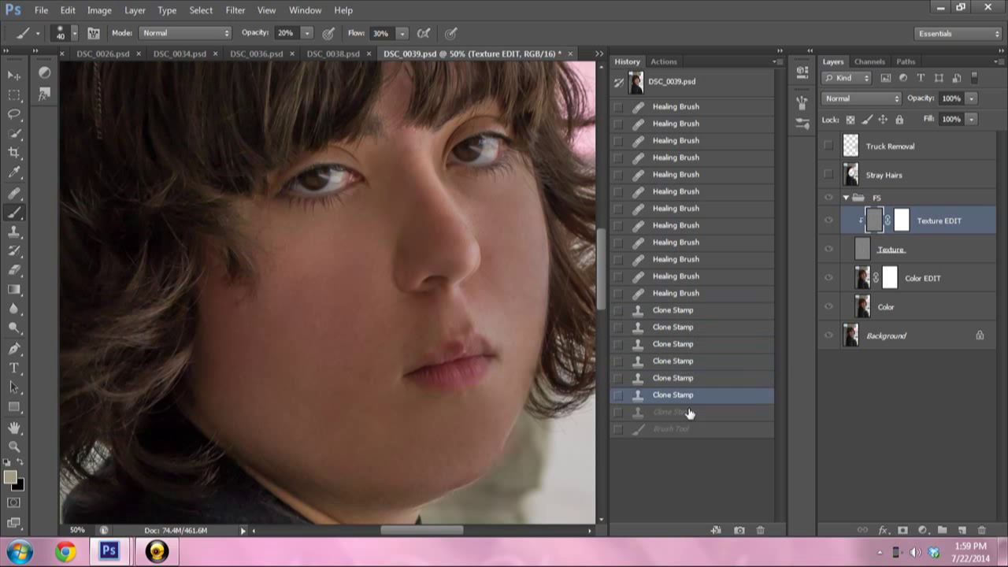
pyautogui.click(689, 414)
pyautogui.click(690, 412)
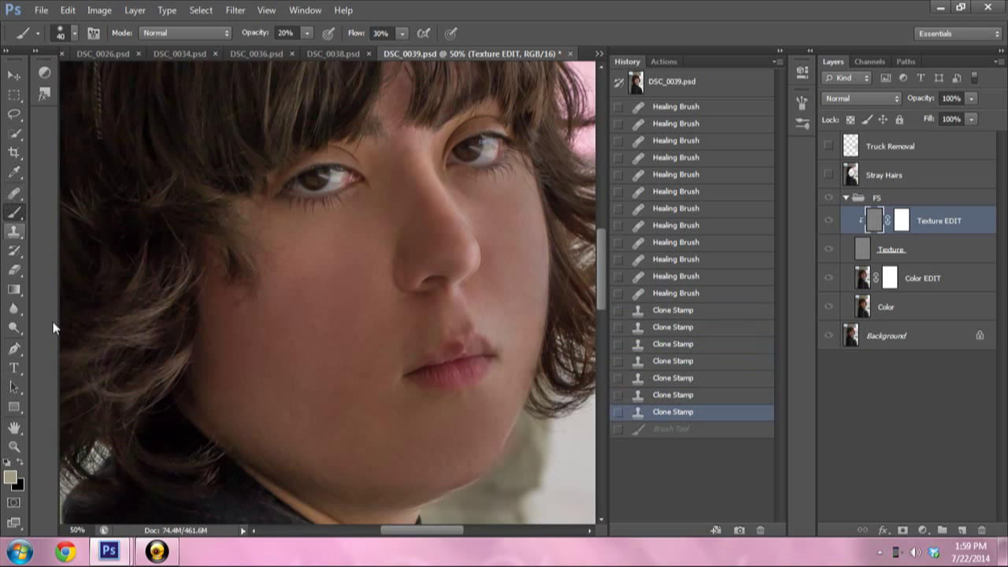
pyautogui.click(66, 530)
pyautogui.write('16.67')
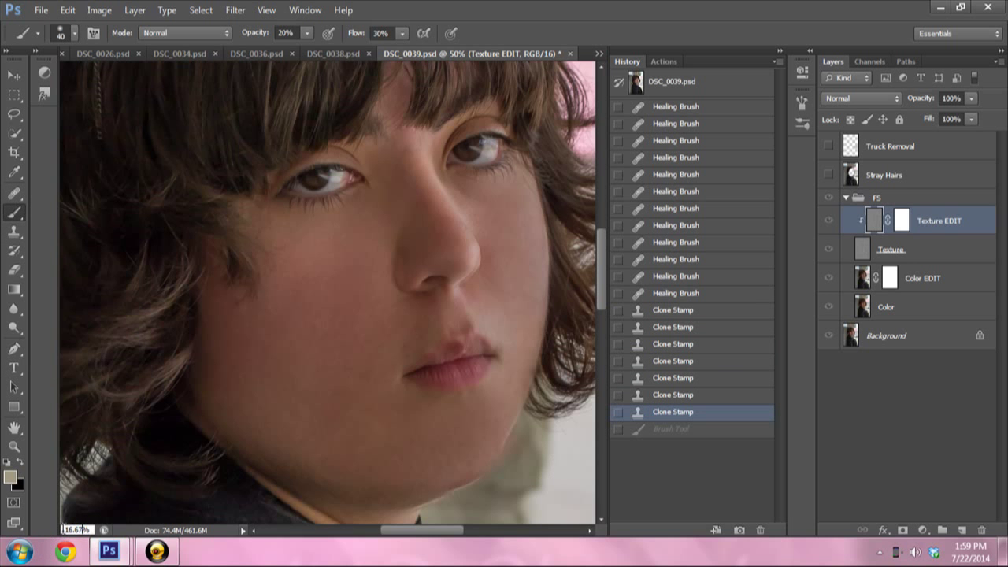
# - Zoom out to 16.67% to see the whole portrait and switch to the Move tool
pyautogui.press('Return')
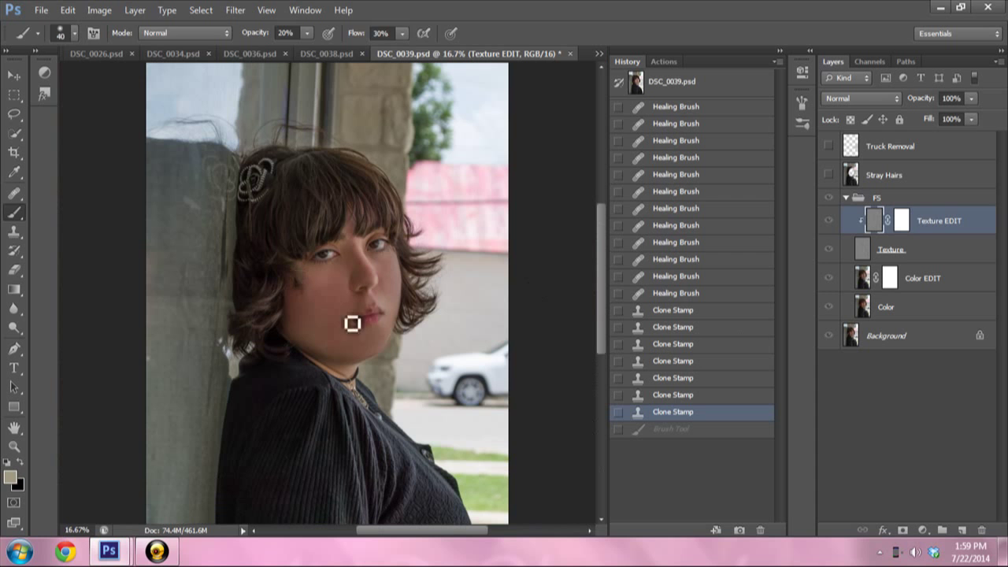
pyautogui.press('v')
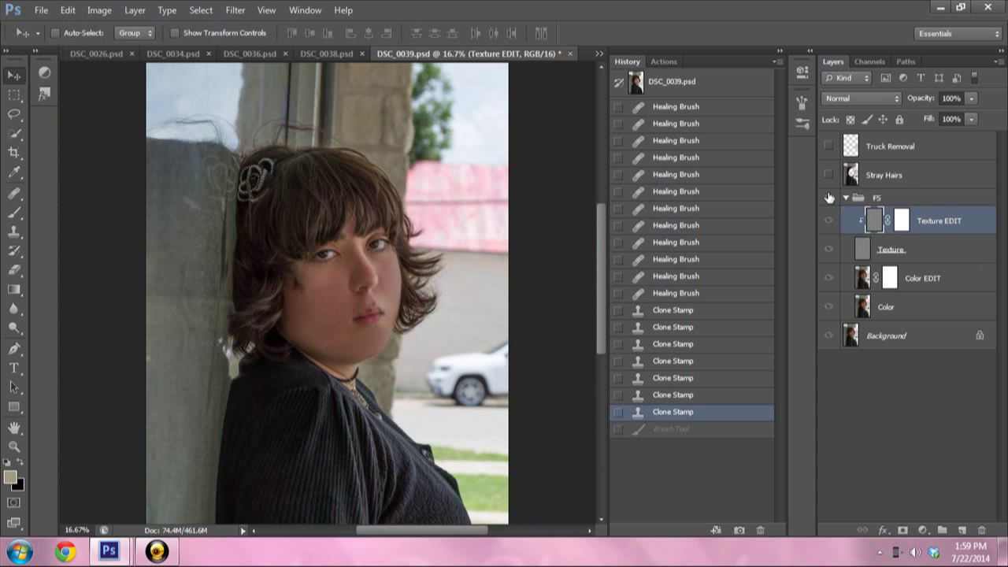
pyautogui.press('d')
pyautogui.hotkey('ctrl', '\\')
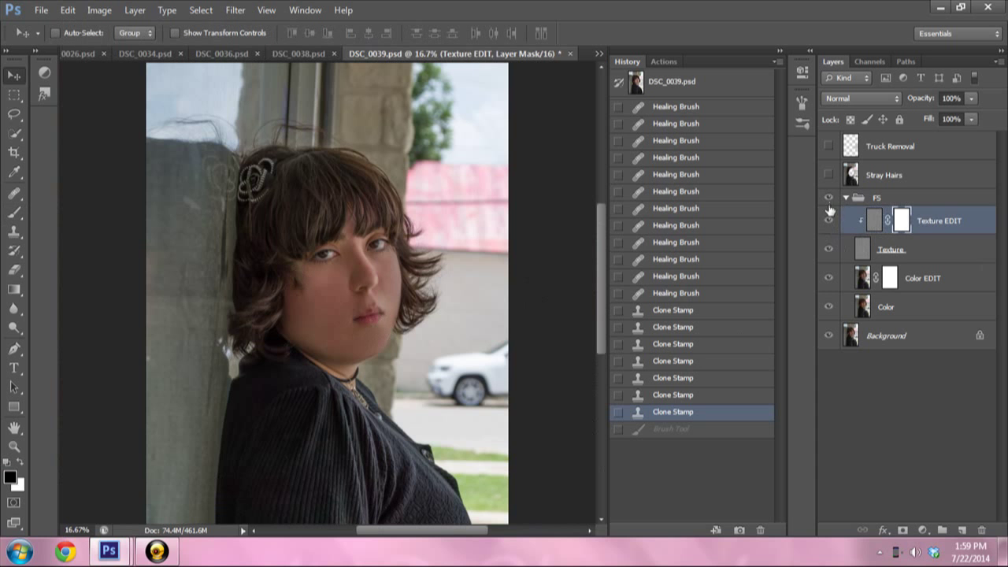
# - Toggle the FS group's visibility to compare before and after, leaving the retouch visible
pyautogui.click(828, 199)
pyautogui.click(827, 199)
pyautogui.click(827, 198)
pyautogui.click(828, 199)
pyautogui.click(827, 199)
pyautogui.click(828, 198)
pyautogui.click(828, 200)
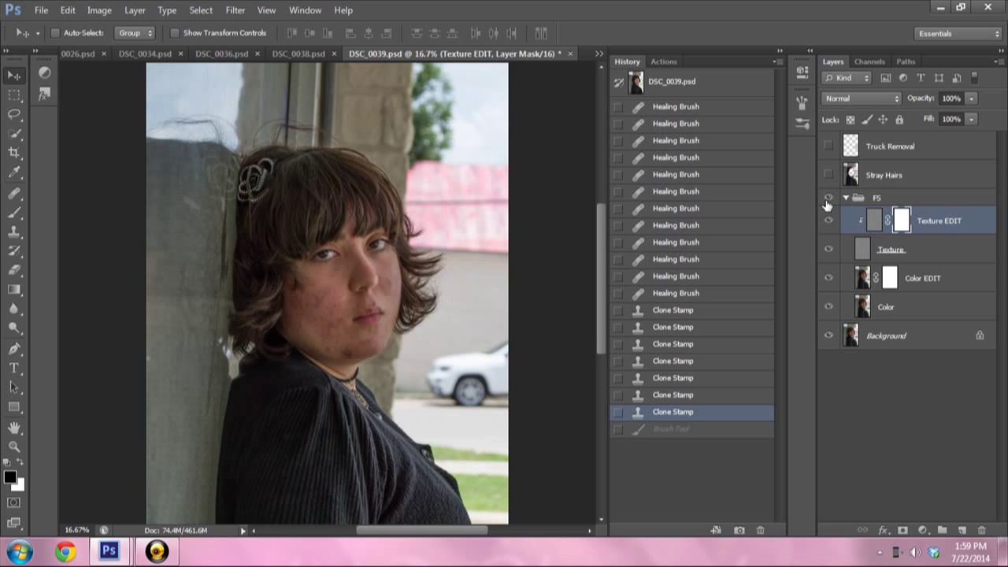
pyautogui.click(828, 200)
pyautogui.click(828, 200)
pyautogui.click(828, 199)
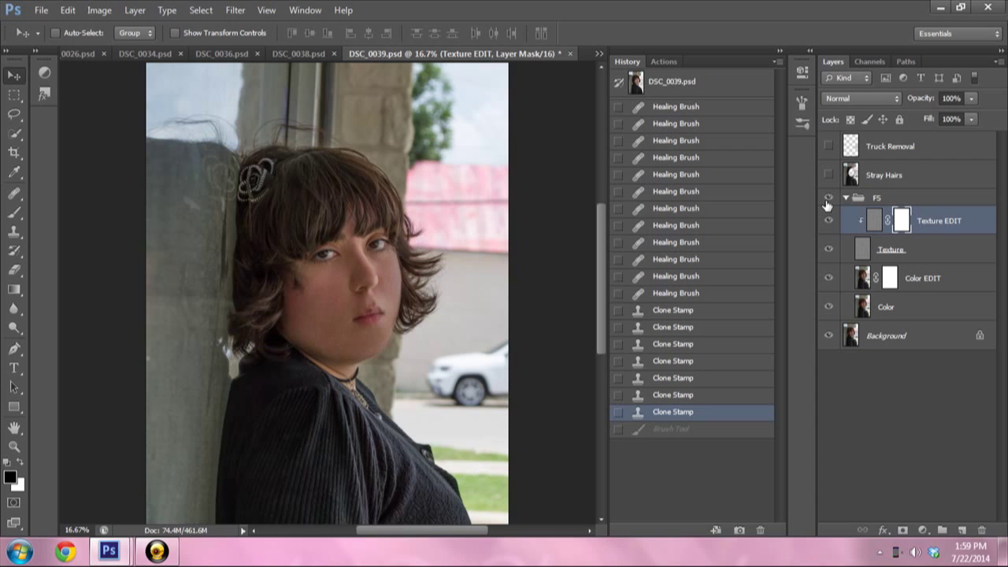
pyautogui.click(828, 199)
pyautogui.click(828, 200)
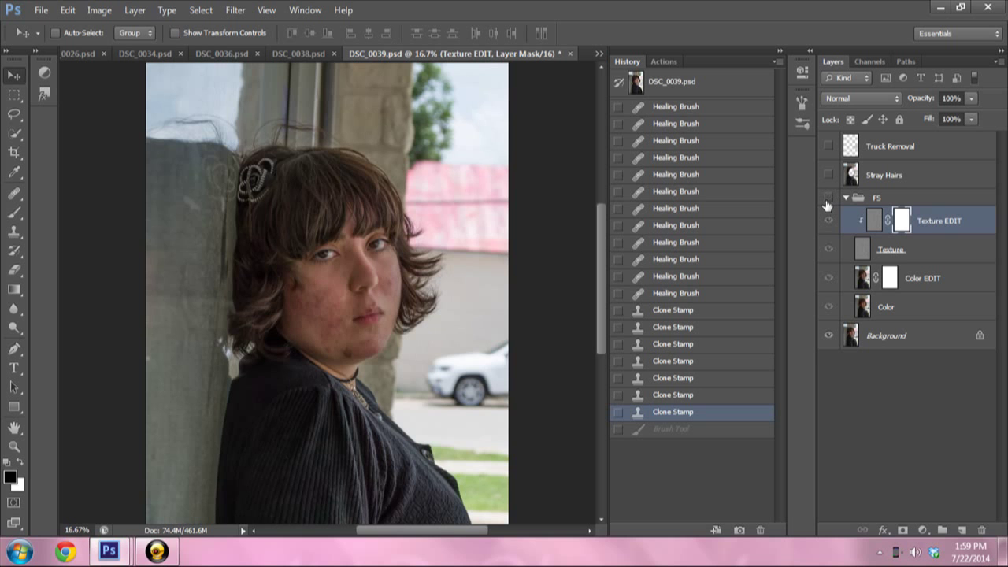
pyautogui.click(827, 199)
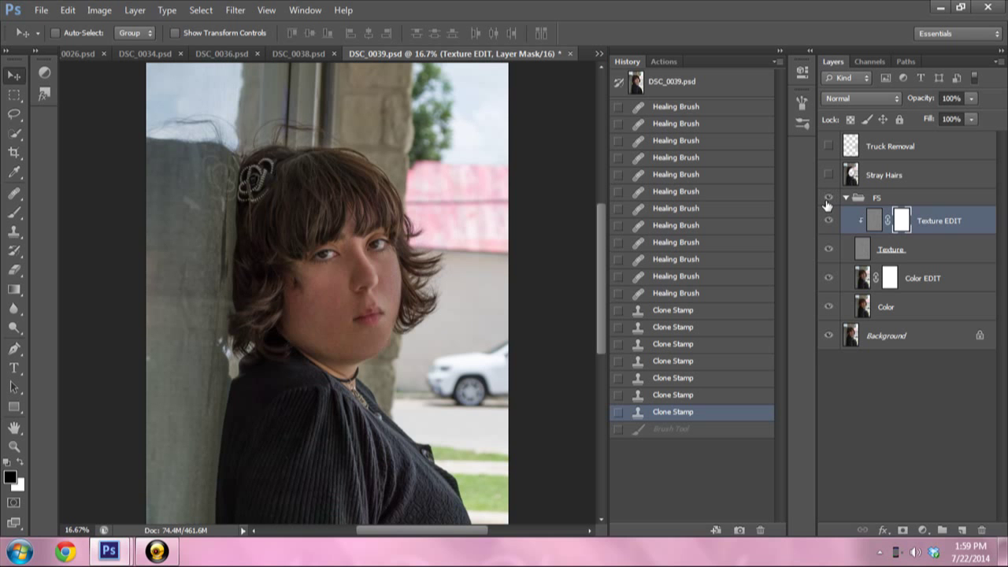
pyautogui.click(827, 199)
pyautogui.click(829, 198)
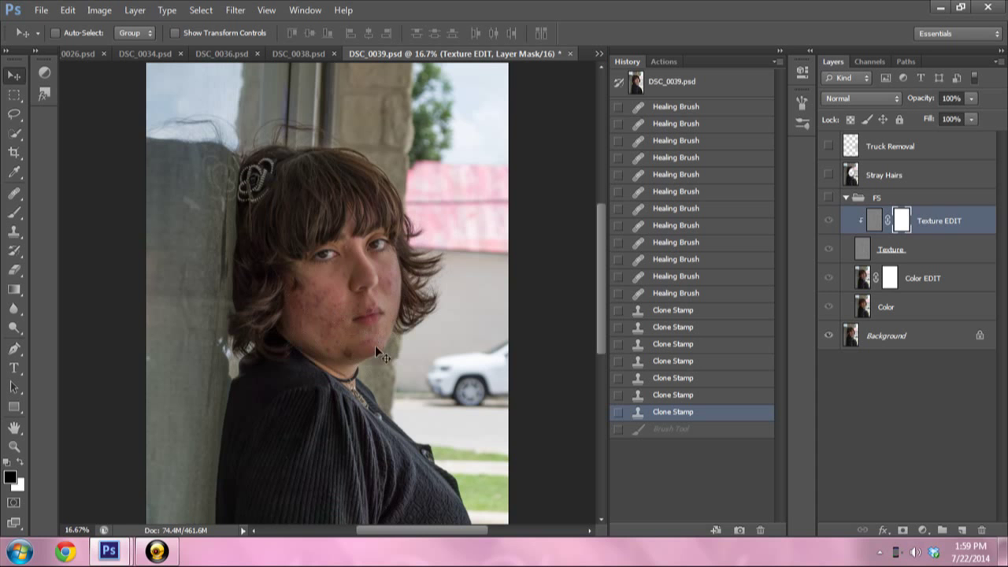
pyautogui.click(827, 202)
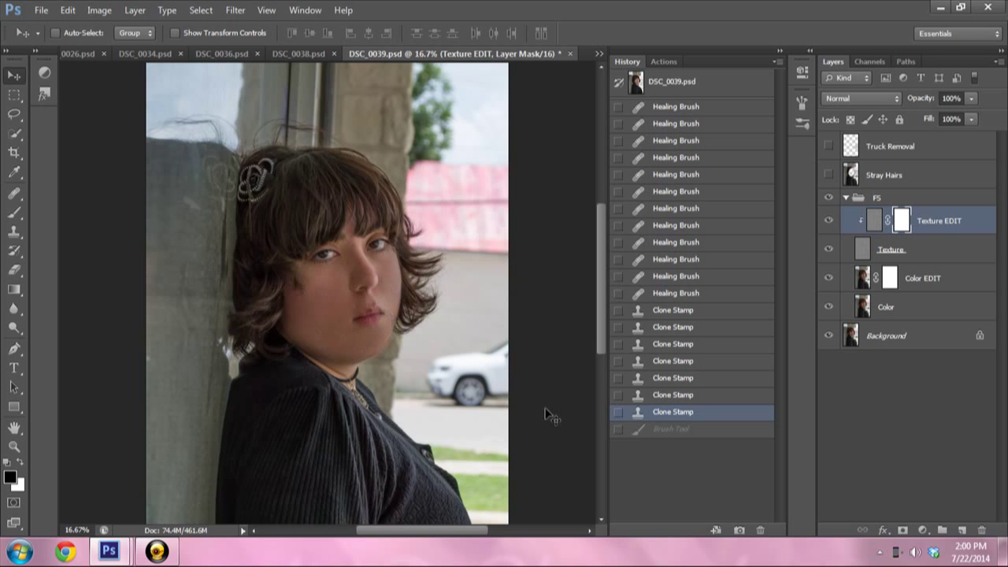
# - Toggle the FS retouching on and off to compare the face and reveal blemishes
pyautogui.click(829, 197)
pyautogui.click(833, 197)
pyautogui.click(833, 197)
pyautogui.click(833, 197)
pyautogui.click(833, 197)
pyautogui.click(865, 309)
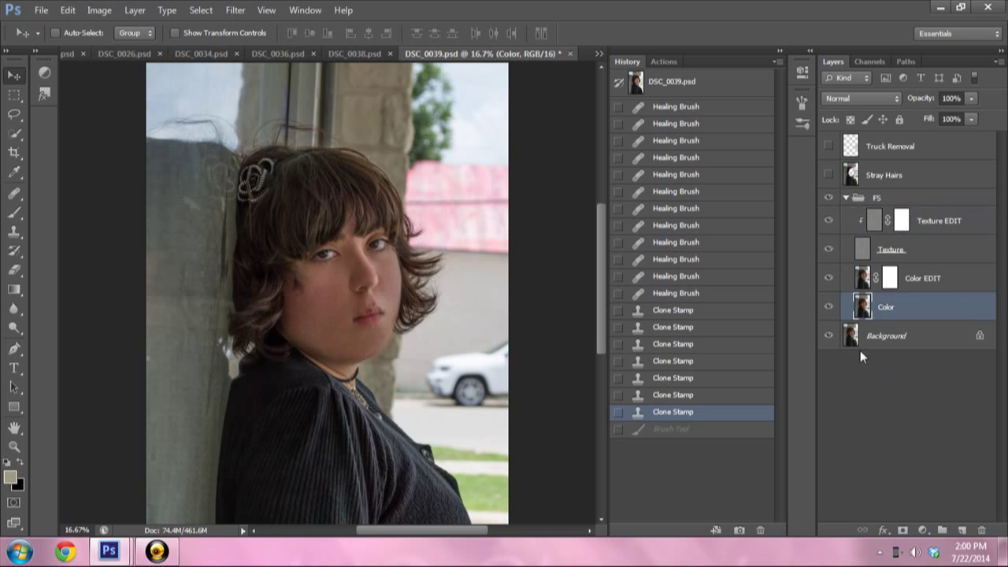
pyautogui.click(829, 198)
pyautogui.click(829, 198)
# - Hide the Texture layers, zoom to 35% on Color EDIT, and blur a lassoed chin patch
pyautogui.moveTo(828, 249); pyautogui.dragTo(829, 220)
pyautogui.click(874, 279)
pyautogui.click(862, 285)
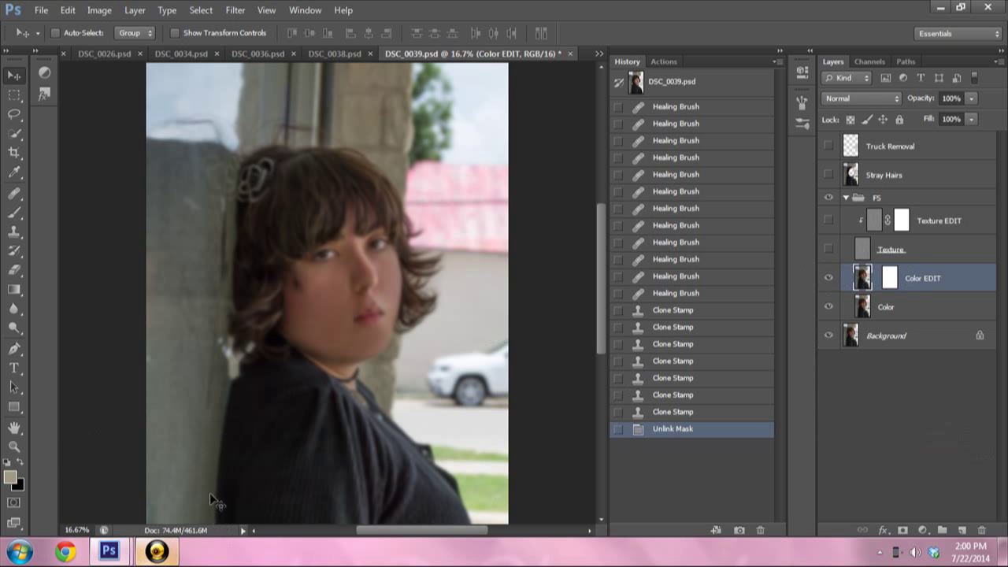
pyautogui.click(57, 531)
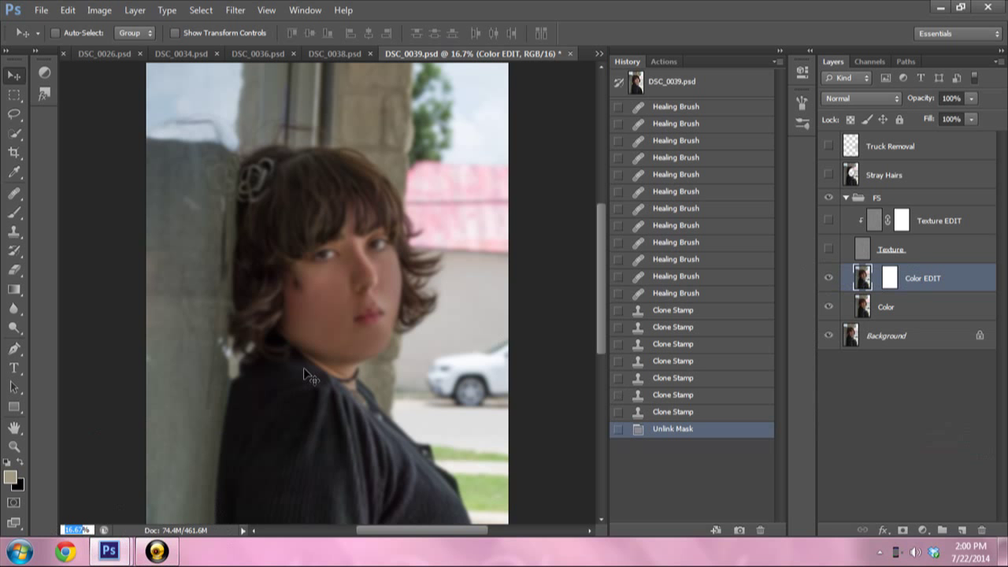
pyautogui.write('35')
pyautogui.press('Return')
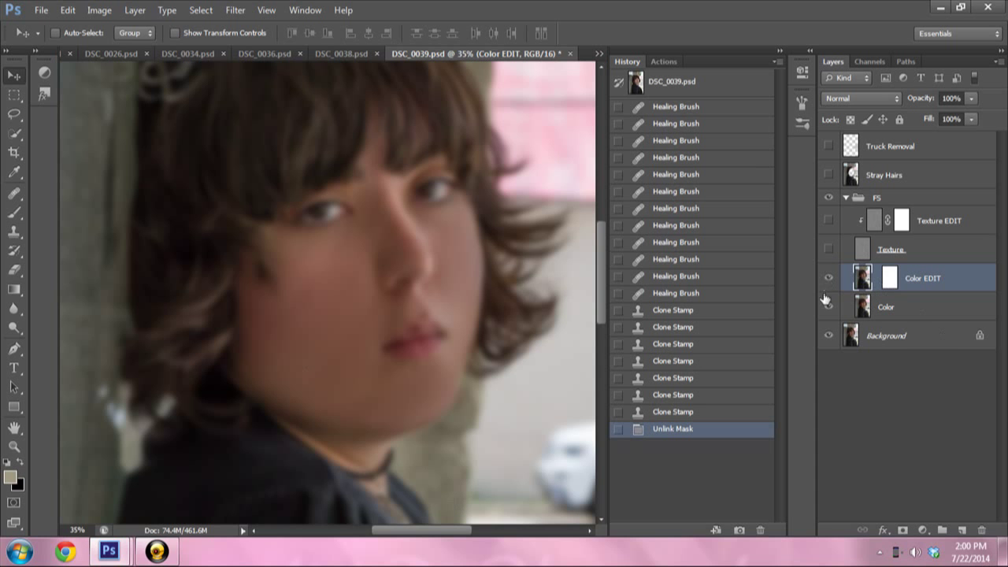
pyautogui.press('l')
pyautogui.moveTo(292, 412); pyautogui.dragTo(293, 406)
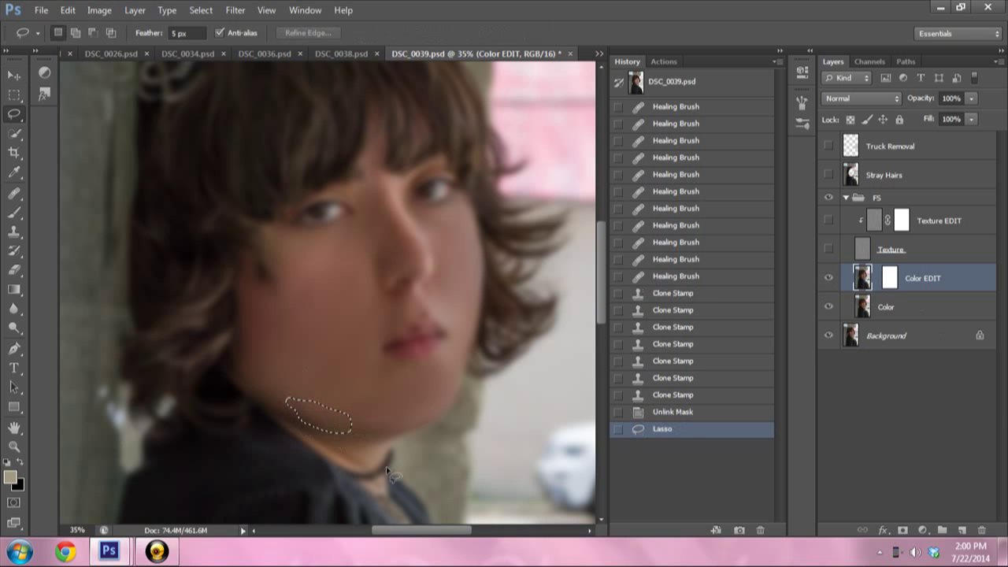
pyautogui.hotkey('ctrl', 'f')
pyautogui.hotkey('ctrl', 'f')
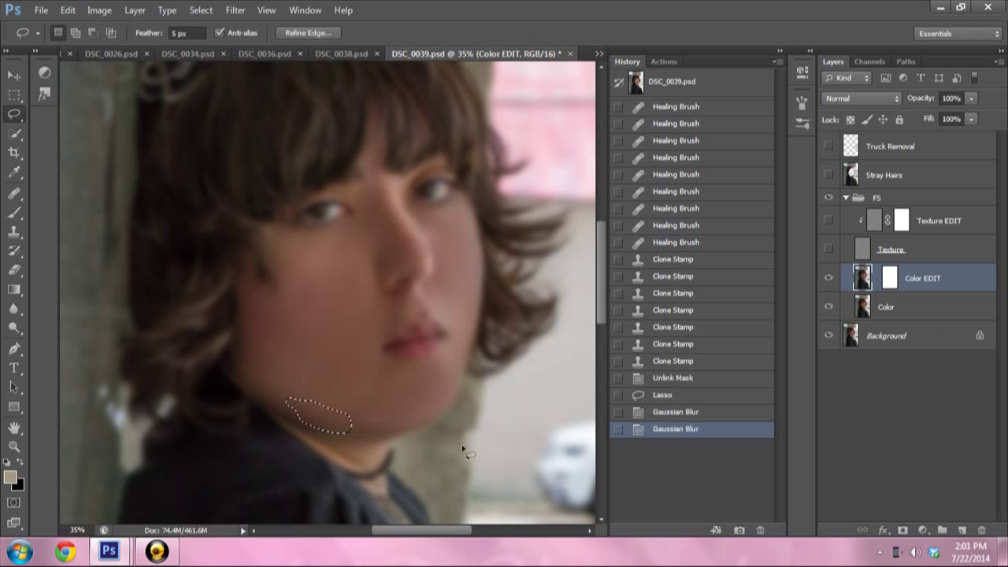
# - Make Texture EDIT visible again and clear the jaw selection
pyautogui.click(828, 249)
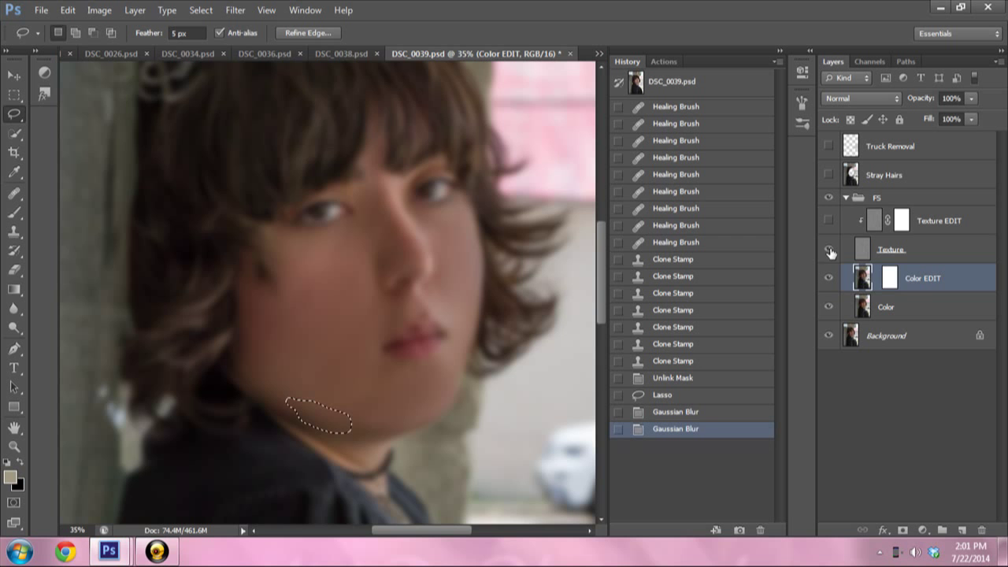
pyautogui.click(884, 393)
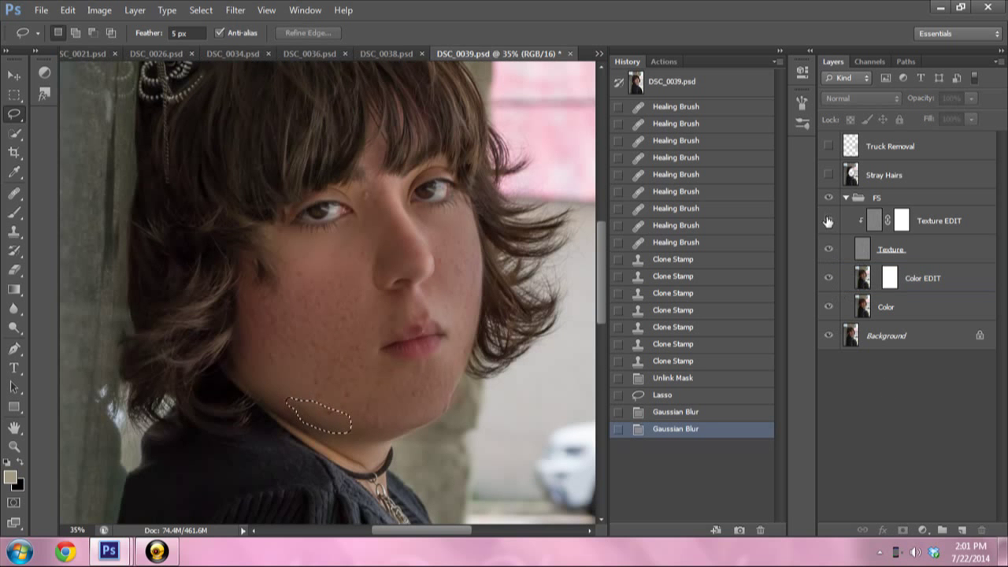
pyautogui.click(355, 385)
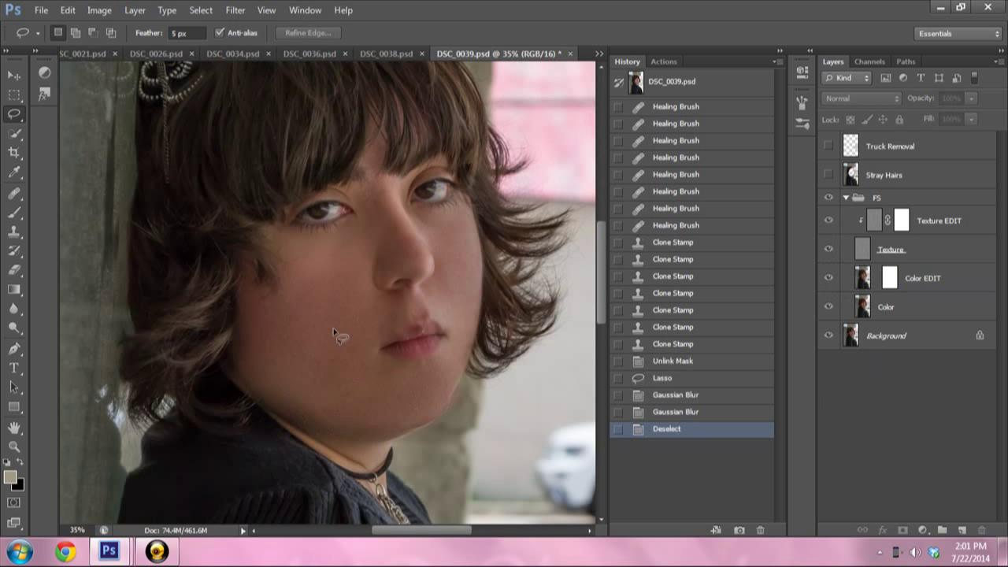
# - Target Texture EDIT and heal jawline spots with a size-45 Healing Brush
pyautogui.press('j')
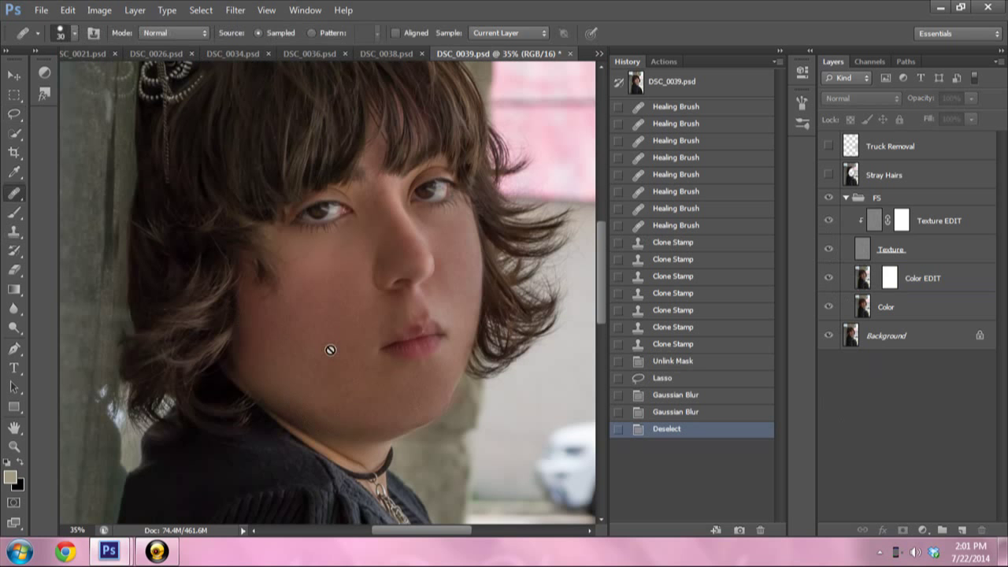
pyautogui.click(330, 351)
pyautogui.press('Return')
pyautogui.click(872, 223)
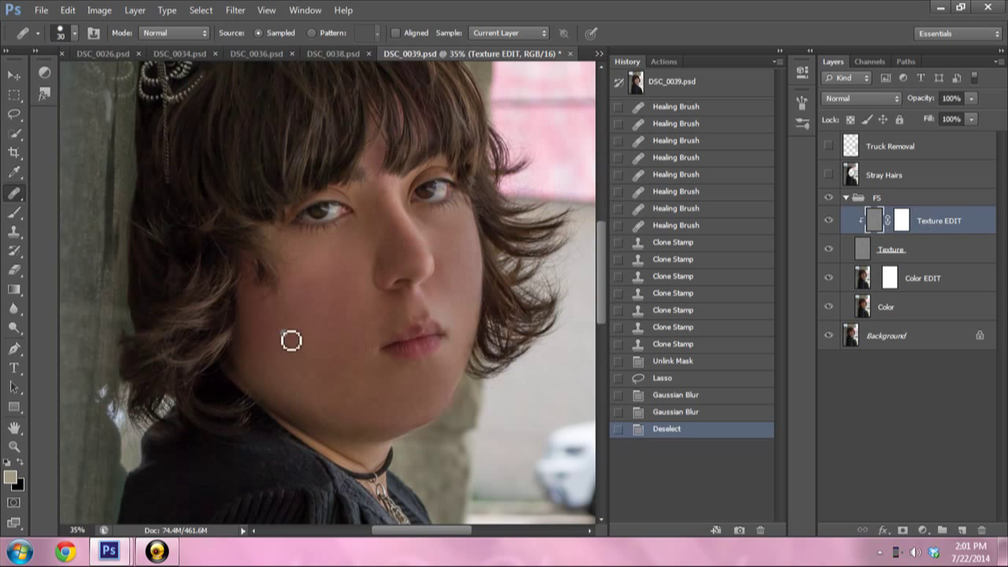
pyautogui.press(']')
pyautogui.keyDown('alt'); pyautogui.click(309, 373); pyautogui.keyUp('alt')
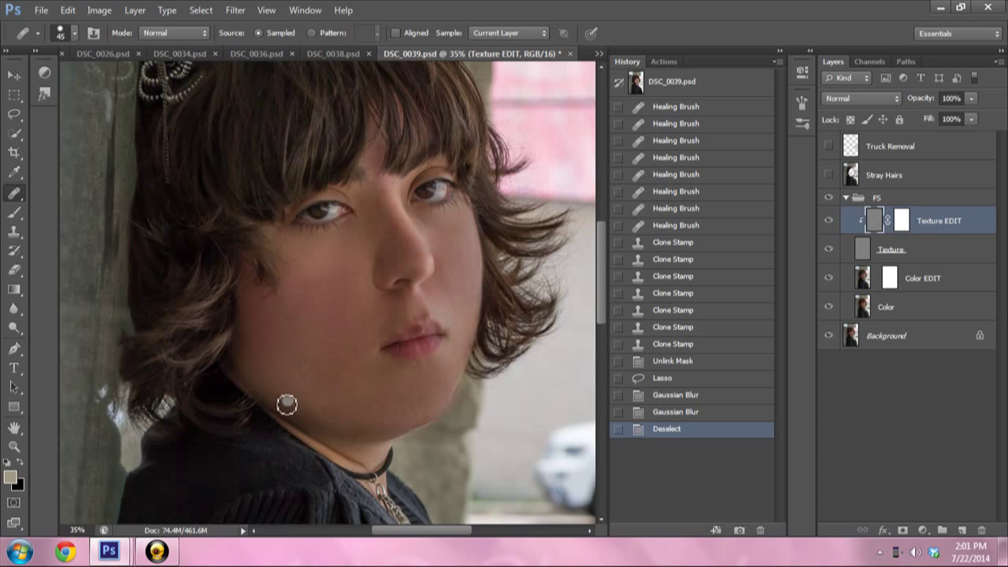
pyautogui.moveTo(296, 411); pyautogui.dragTo(292, 415)
pyautogui.click(293, 415)
pyautogui.click(328, 428)
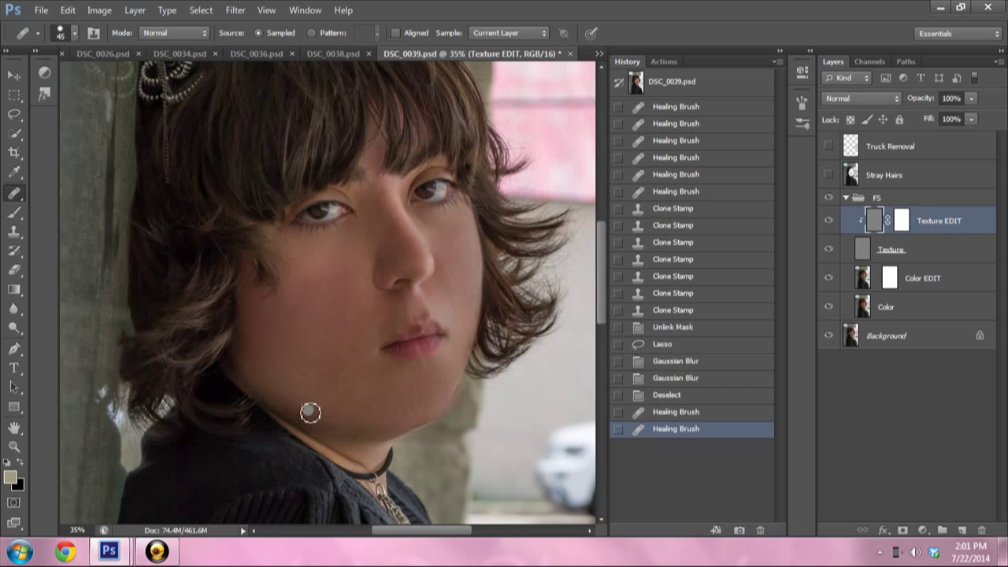
pyautogui.click(369, 434)
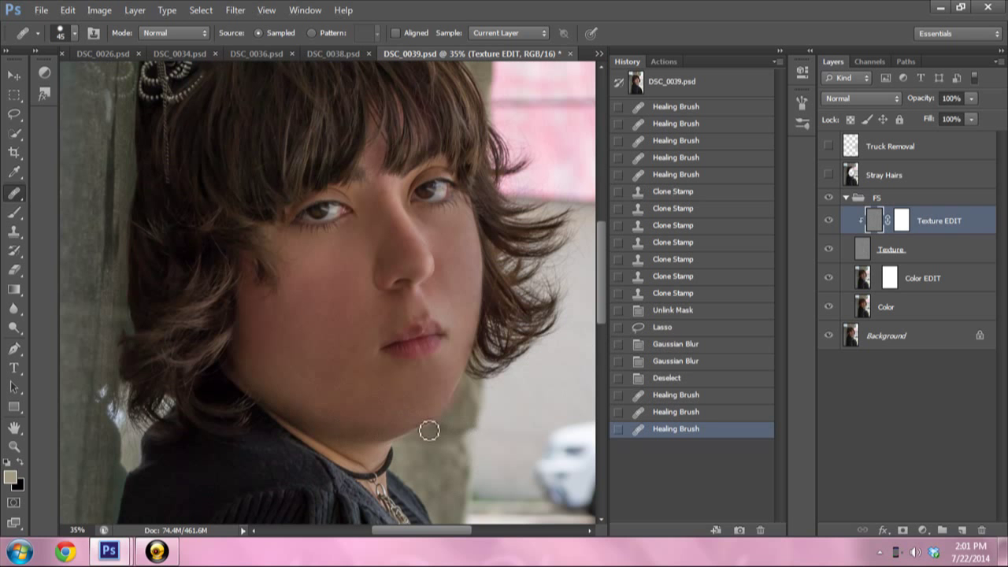
# - Heal the remaining lower jawline blemishes with the Healing Brush at size 15
pyautogui.moveTo(409, 427); pyautogui.dragTo(425, 425)
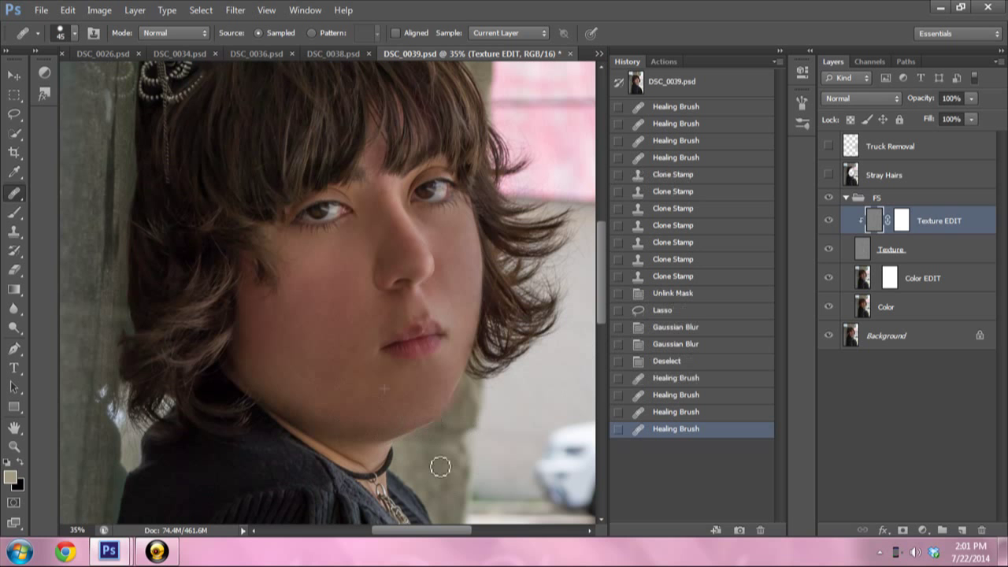
pyautogui.hotkey('ctrl', 'z')
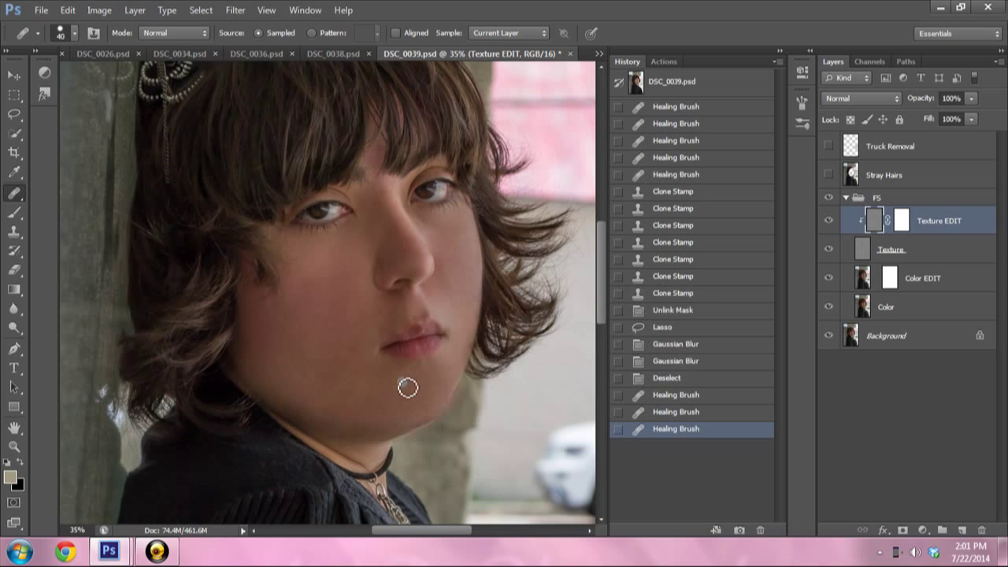
pyautogui.press('[')
pyautogui.press('[')
pyautogui.press('[')
pyautogui.keyDown('alt'); pyautogui.click(391, 386); pyautogui.keyUp('alt')
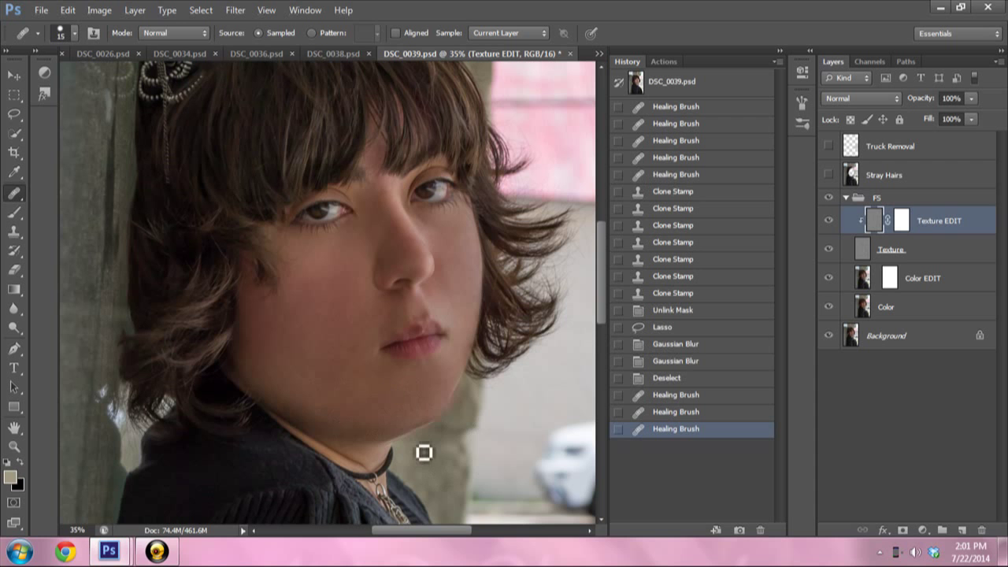
pyautogui.moveTo(423, 434); pyautogui.dragTo(434, 433)
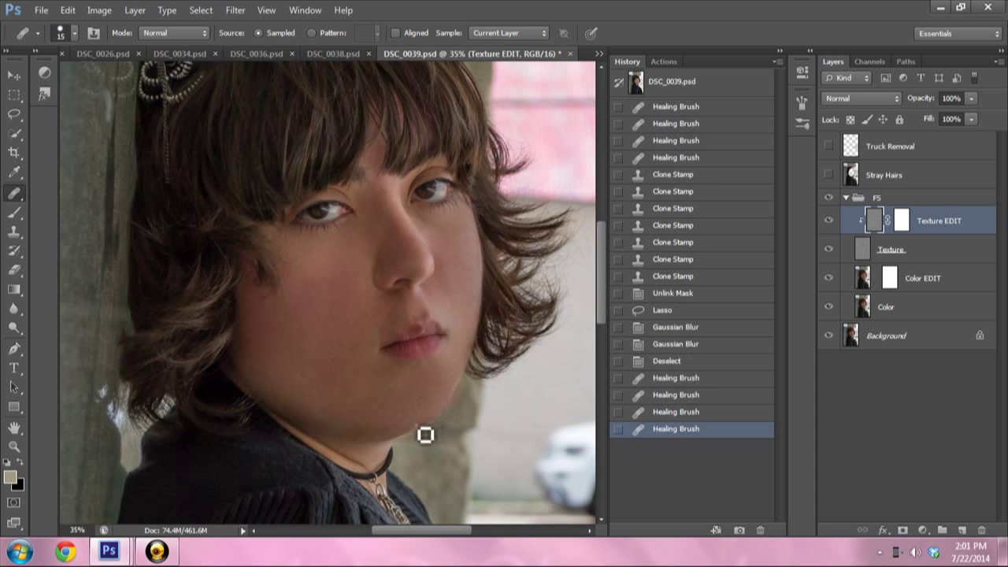
pyautogui.hotkey('ctrl', 'z')
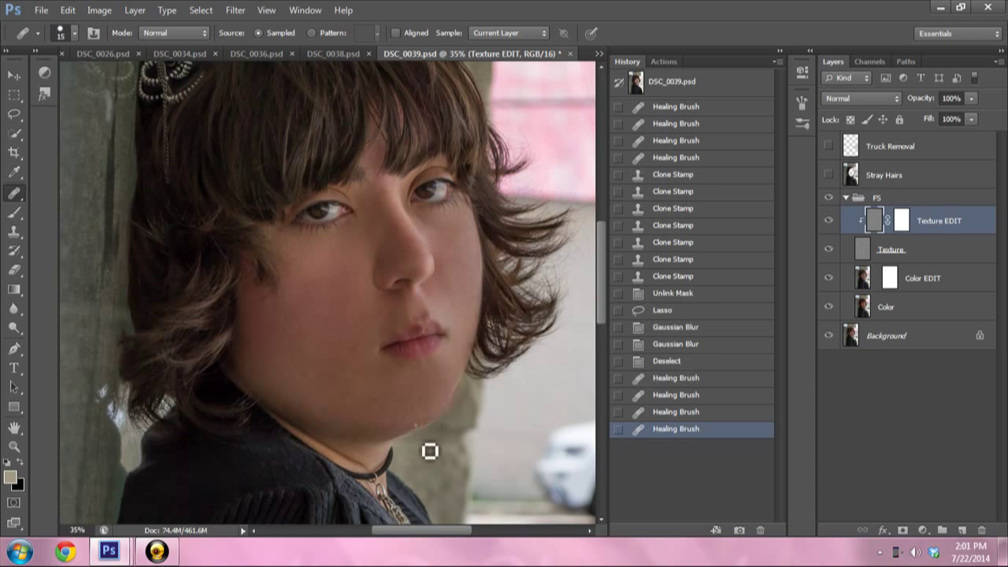
pyautogui.moveTo(430, 459); pyautogui.dragTo(423, 439)
pyautogui.moveTo(415, 466); pyautogui.dragTo(423, 445)
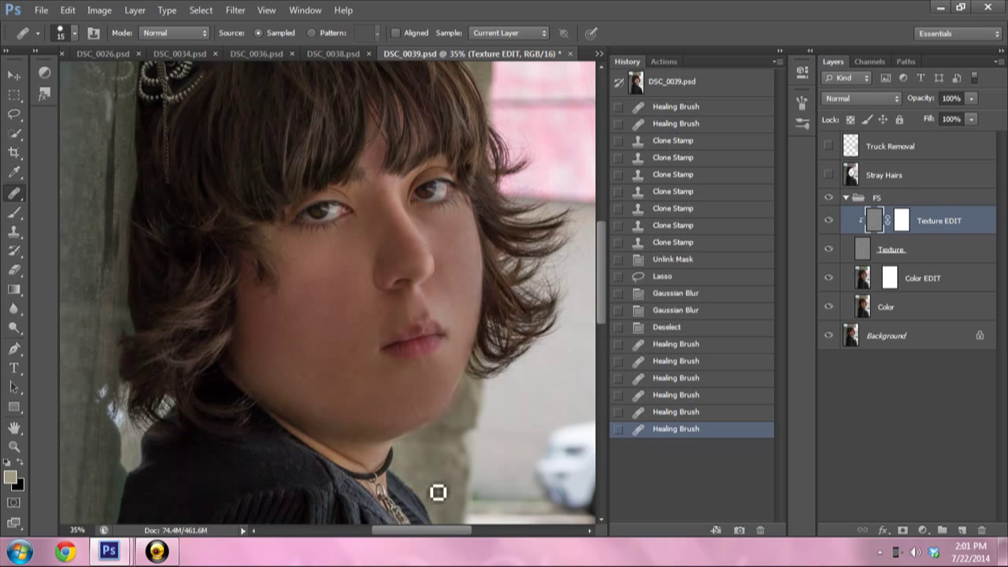
pyautogui.moveTo(436, 495); pyautogui.dragTo(432, 434)
pyautogui.click(72, 530)
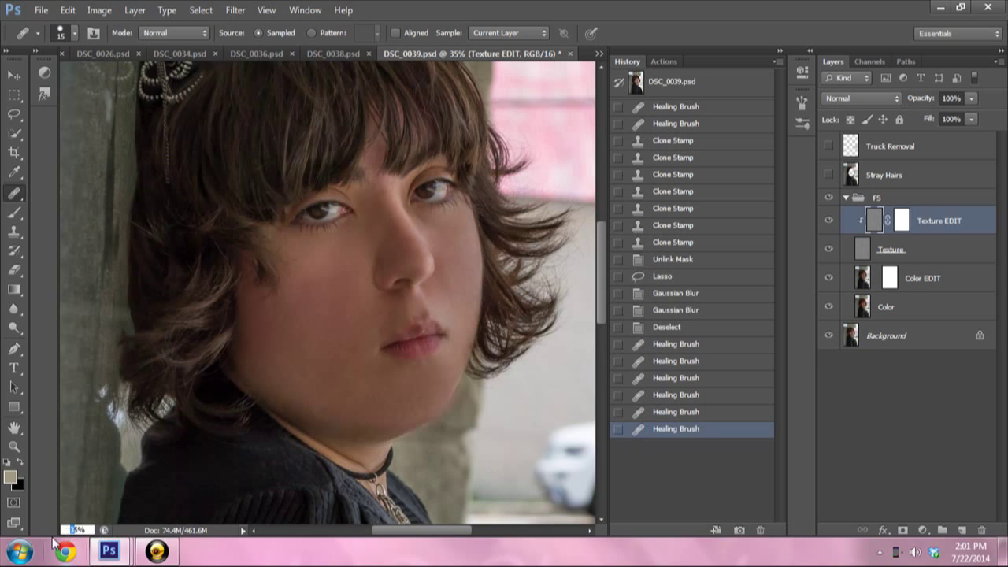
# - Zoom out to 12.5%, collapse the FS group and compare with and without retouching
pyautogui.write('12.5')
pyautogui.press('Return')
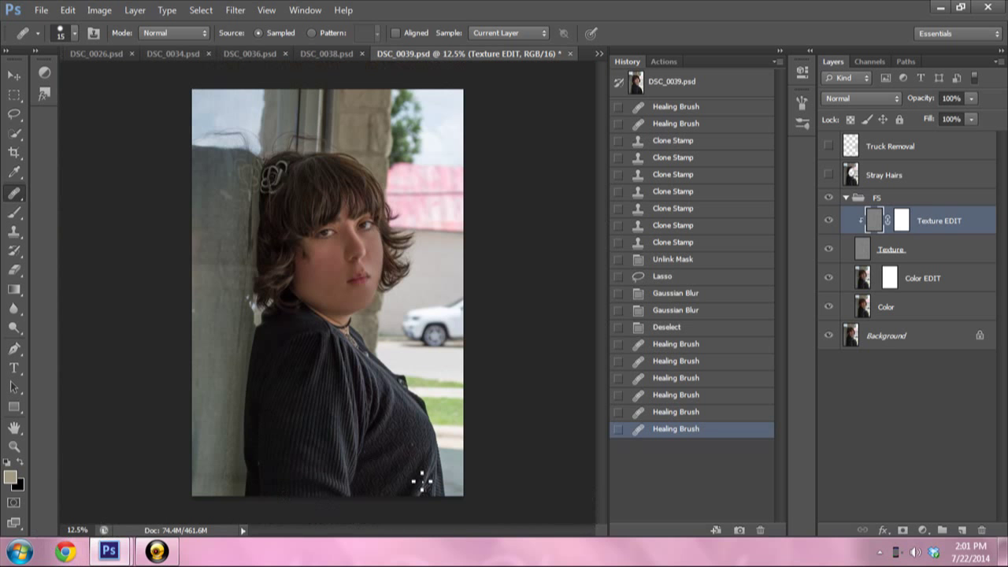
pyautogui.click(829, 222)
pyautogui.click(846, 198)
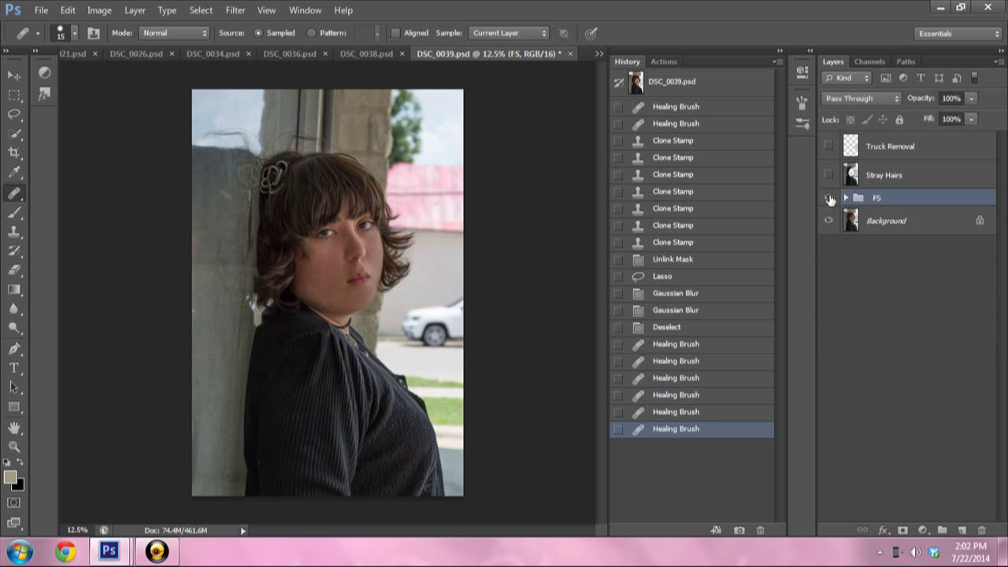
pyautogui.click(829, 199)
pyautogui.click(829, 199)
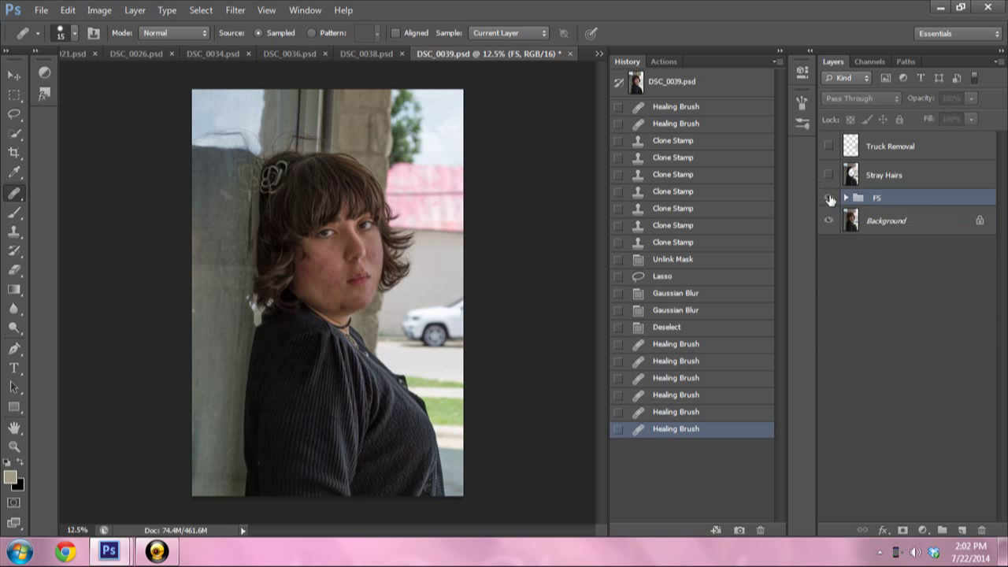
# - Duplicate the Background layer twice and name the first copy Dodge
pyautogui.click(890, 221)
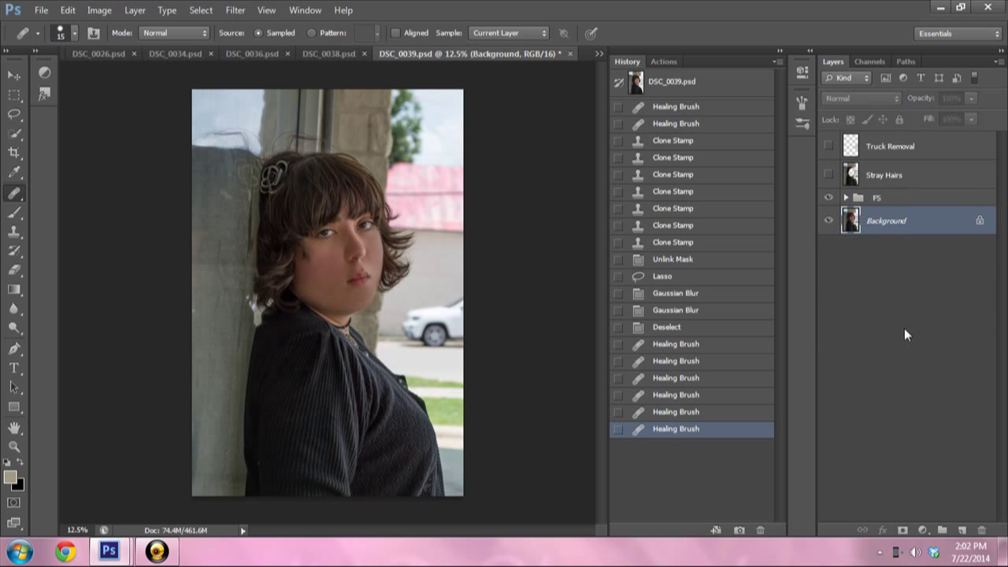
pyautogui.hotkey('ctrl', 'j')
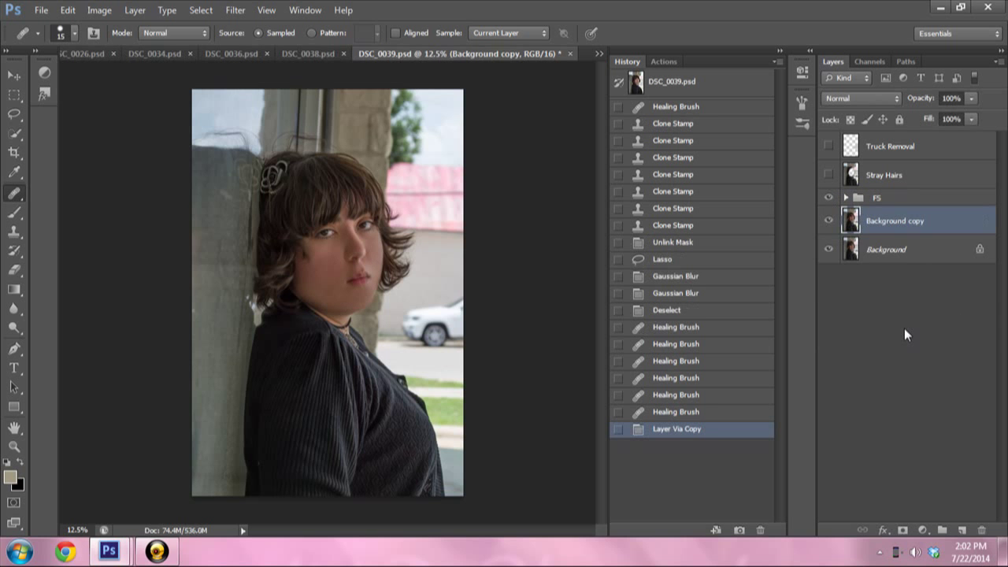
pyautogui.hotkey('ctrl', 'j')
pyautogui.doubleClick(912, 252)
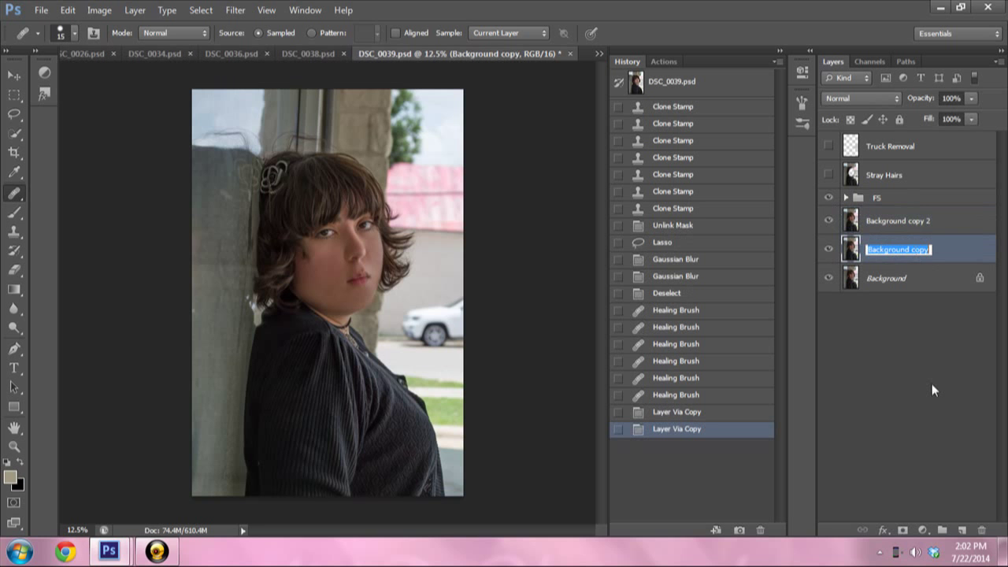
pyautogui.press('capslock')
pyautogui.write('Dodge')
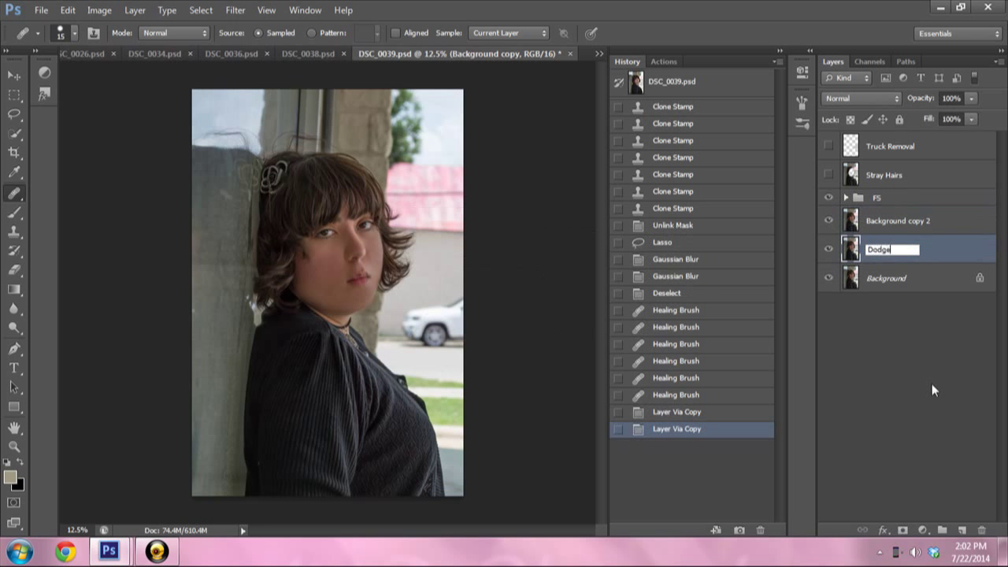
pyautogui.press('Return')
# - Name the second background copy Burn
pyautogui.doubleClick(893, 221)
pyautogui.press('capslock')
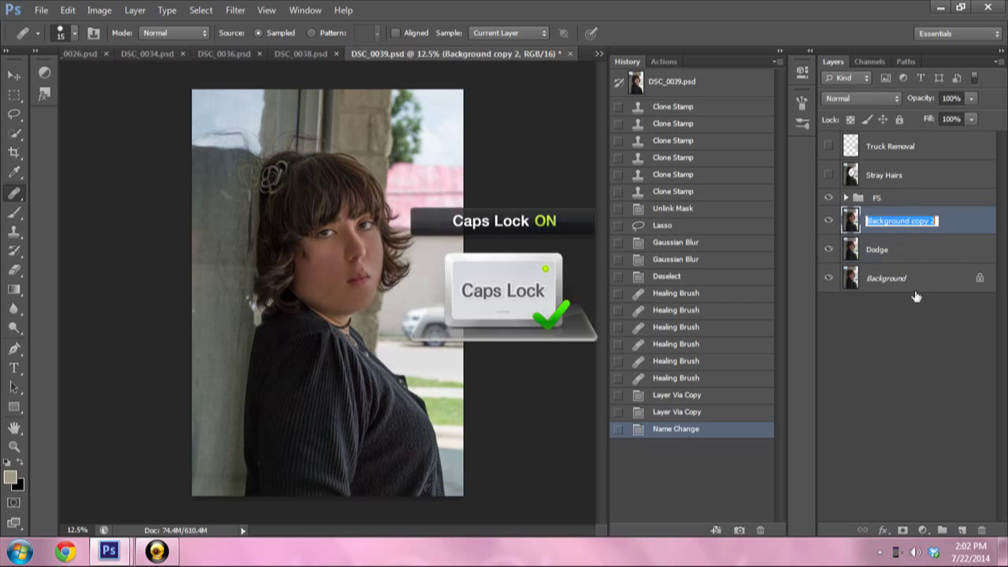
pyautogui.write('B')
pyautogui.press('capslock')
pyautogui.write('urn')
pyautogui.press('Return')
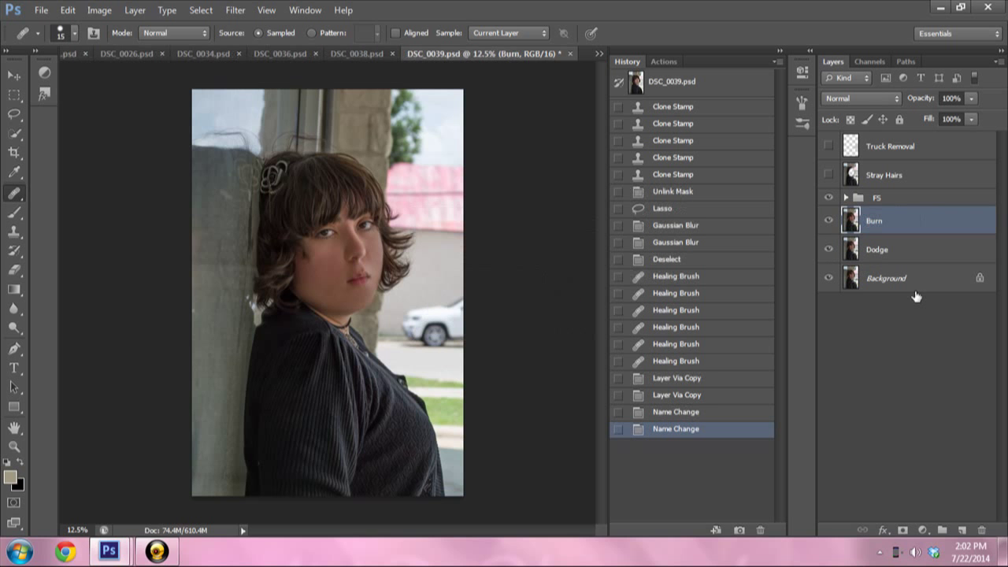
# - Group Dodge and Burn into a folder above FS named D&B
pyautogui.click(918, 259)
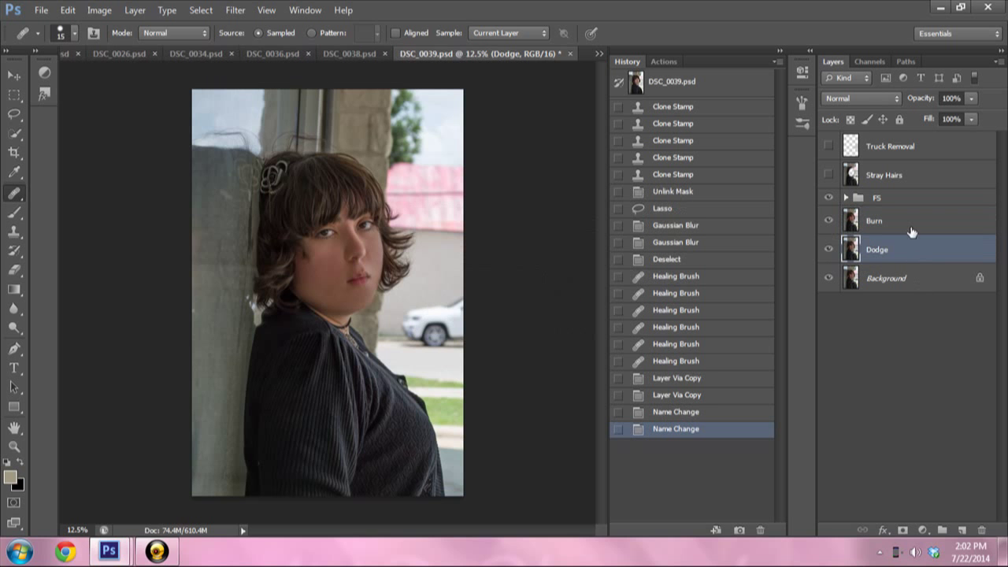
pyautogui.keyDown('shift'); pyautogui.click(911, 228); pyautogui.keyUp('shift')
pyautogui.moveTo(883, 224)
pyautogui.mouseDown()
pyautogui.moveTo(984, 535)
pyautogui.moveTo(942, 530)
pyautogui.mouseUp()
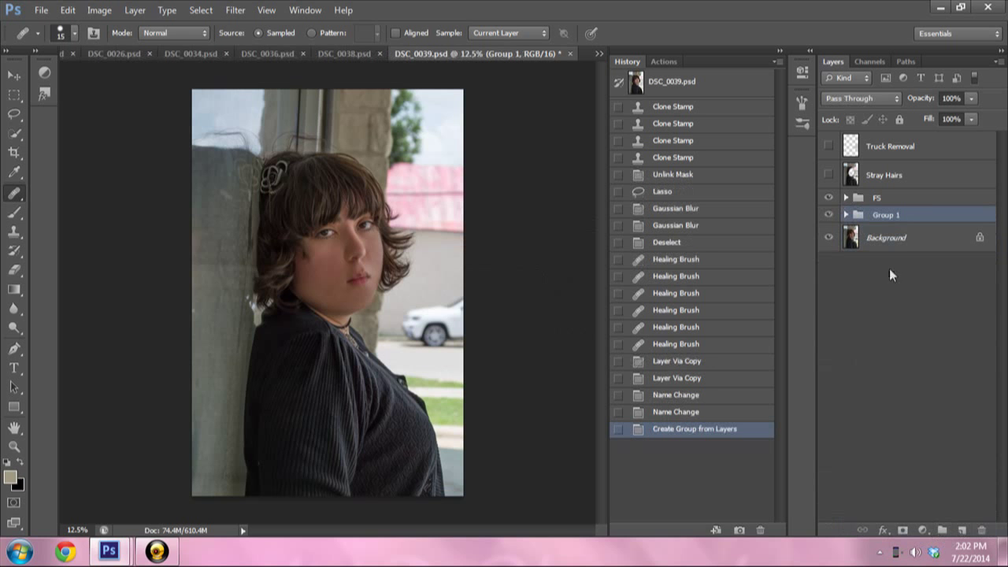
pyautogui.moveTo(904, 219); pyautogui.dragTo(888, 203)
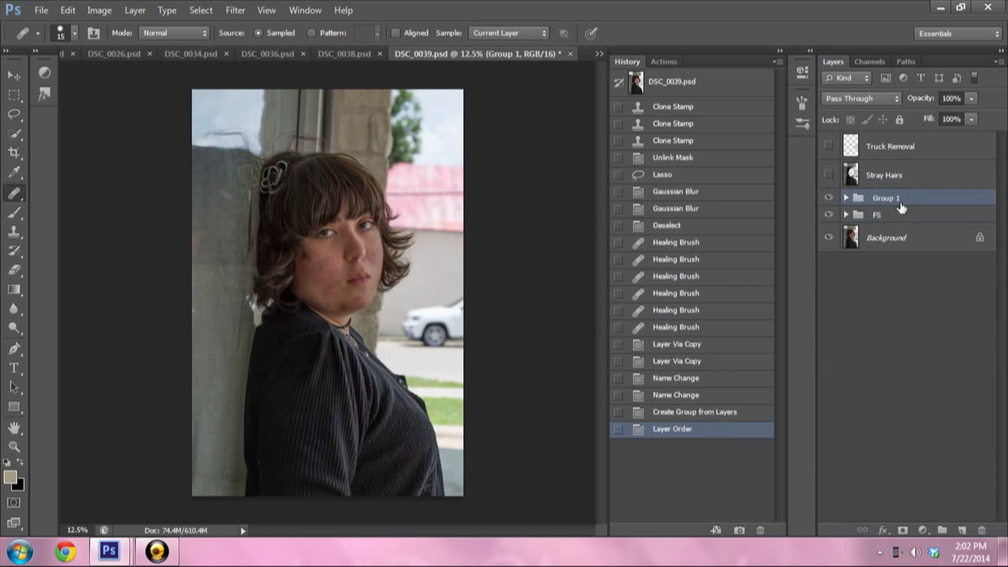
pyautogui.doubleClick(888, 201)
pyautogui.press('capslock')
pyautogui.write('D&B')
pyautogui.press('capslock')
pyautogui.press('Return')
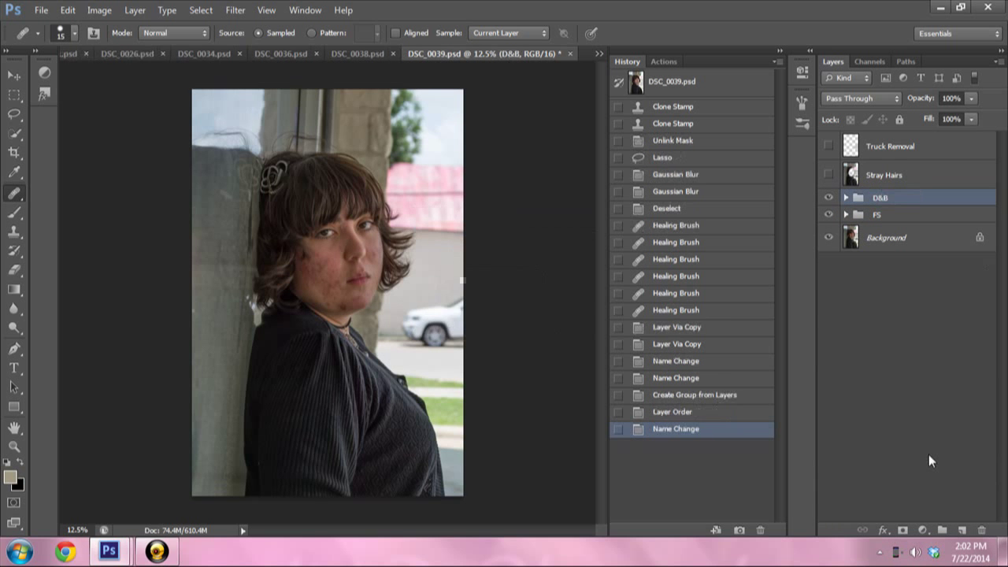
# - Expand the D&B group and select its Dodge and Burn layers
pyautogui.click(846, 198)
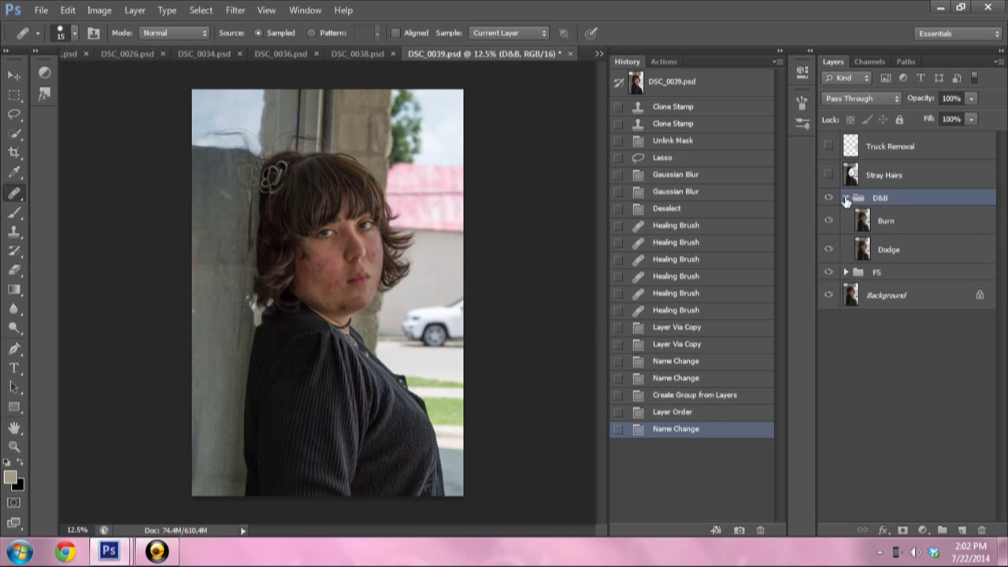
pyautogui.click(917, 247)
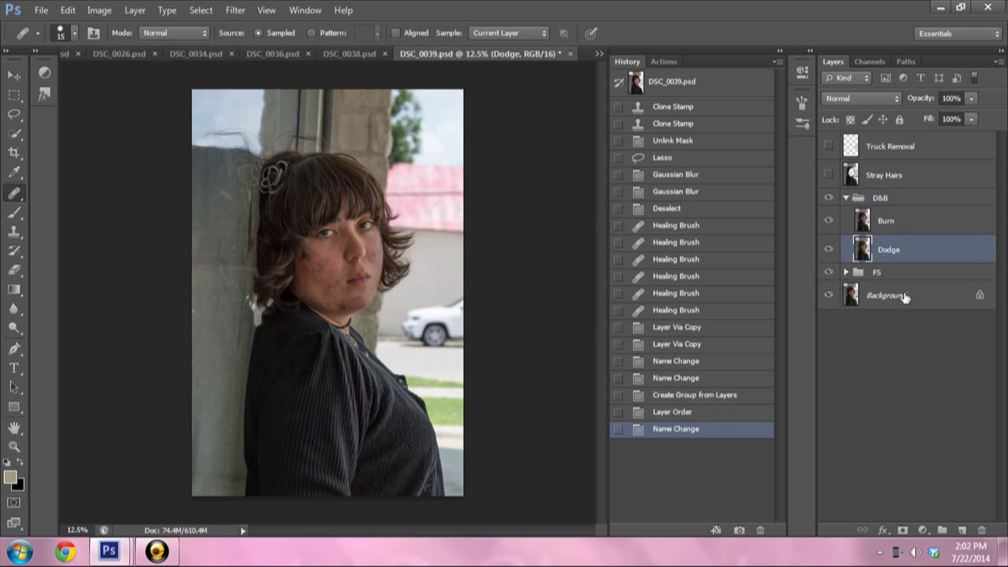
pyautogui.click(887, 224)
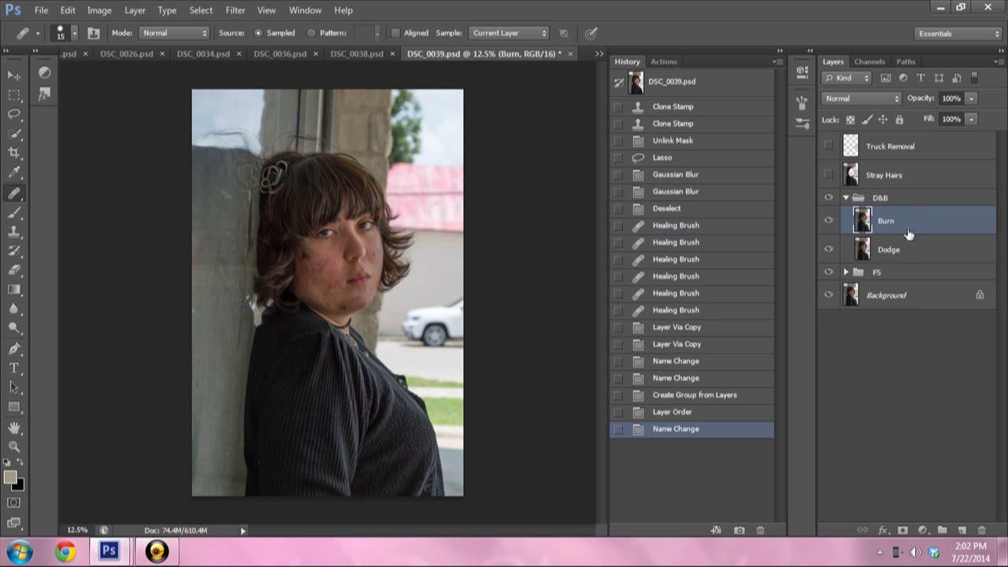
# - Select the Dodge layer and set up the Brush tool with 10% flow
pyautogui.click(931, 260)
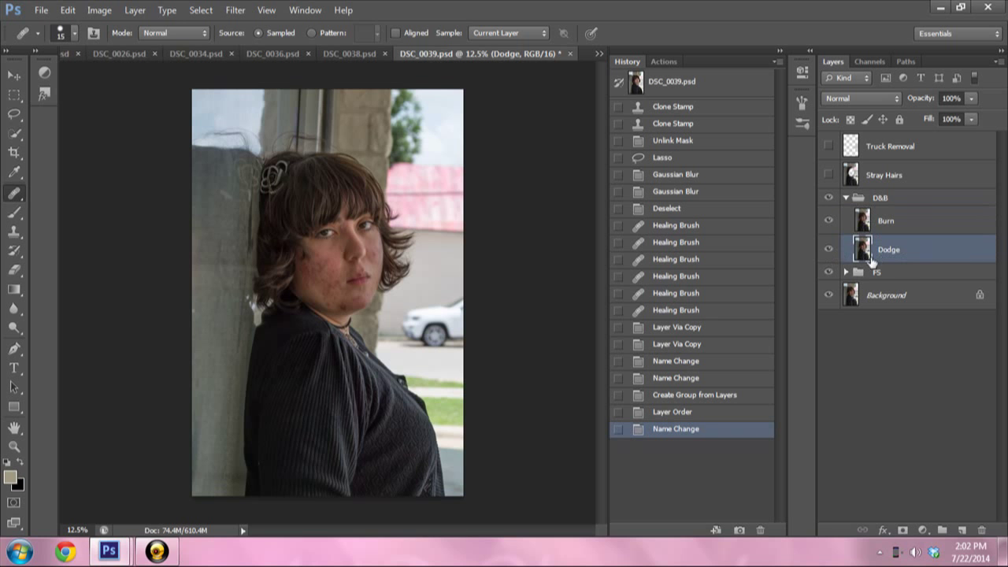
pyautogui.press('b')
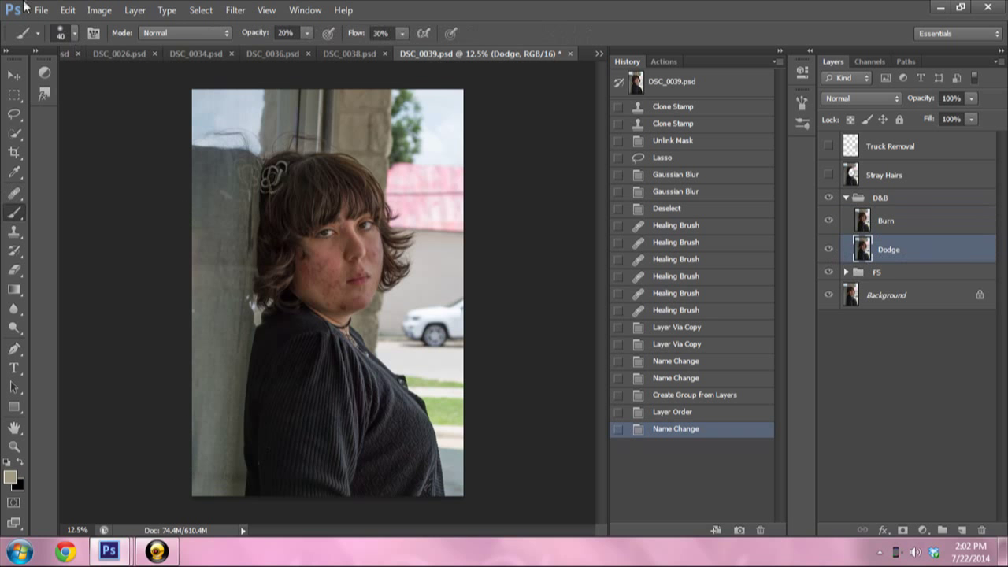
pyautogui.hotkey('shift', 'b')
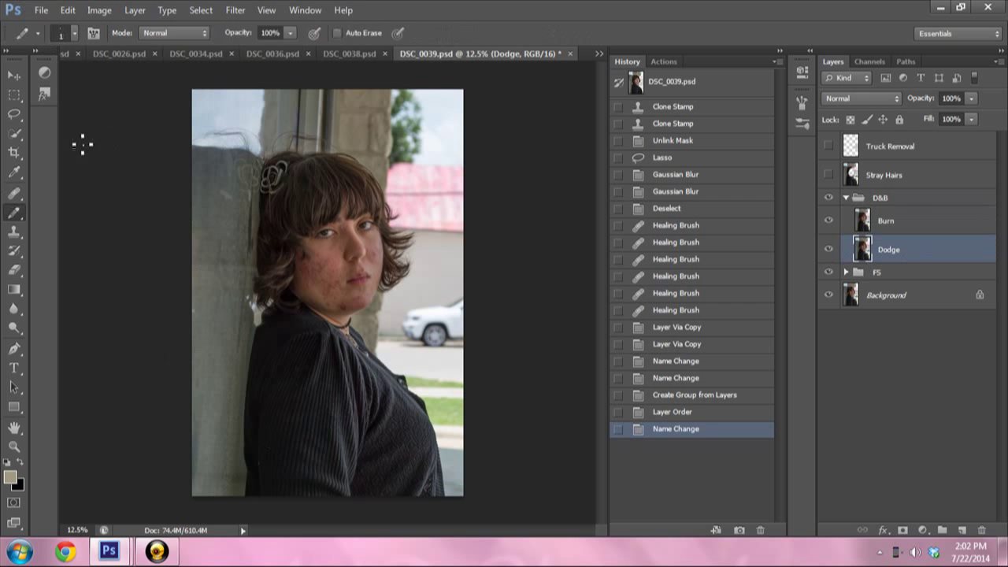
pyautogui.hotkey('shift', 'b')
pyautogui.hotkey('shift', 'b')
pyautogui.hotkey('shift', 'b')
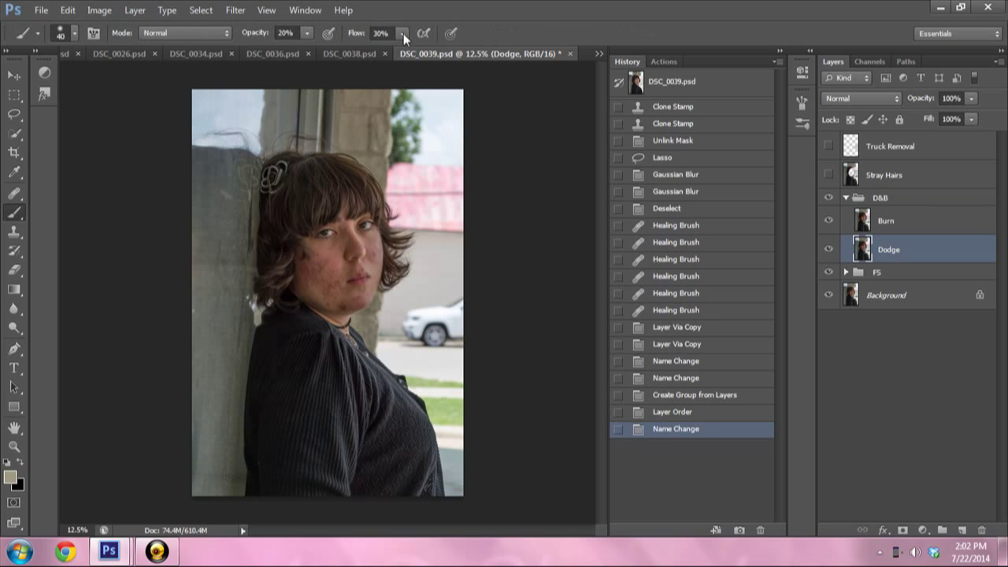
pyautogui.click(305, 33)
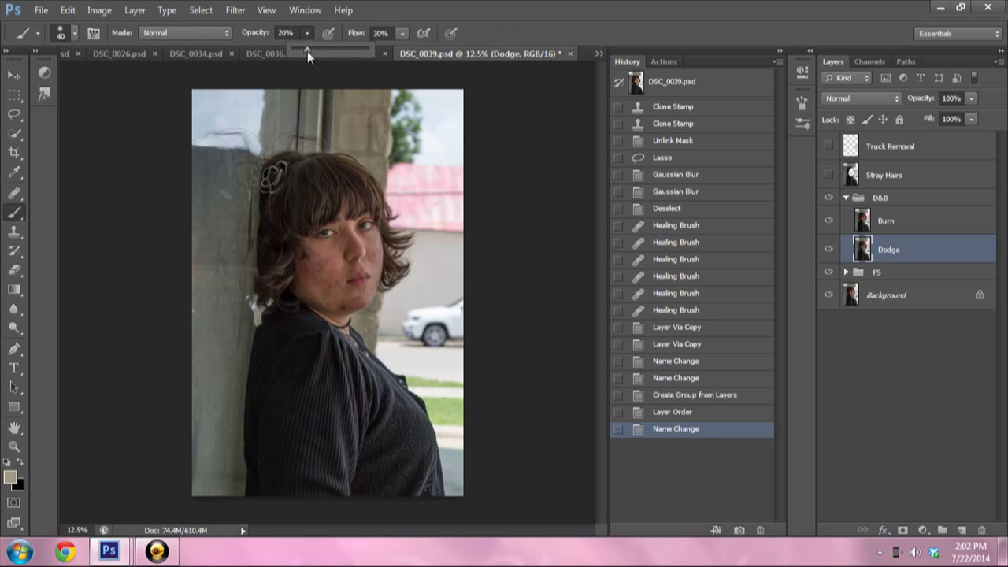
pyautogui.click(379, 33)
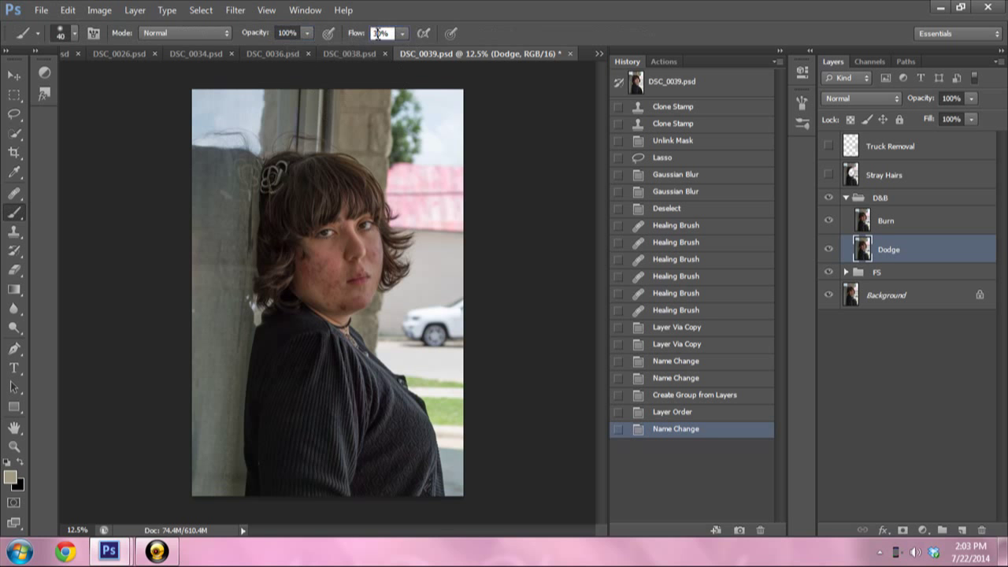
pyautogui.write('10')
pyautogui.press('Return')
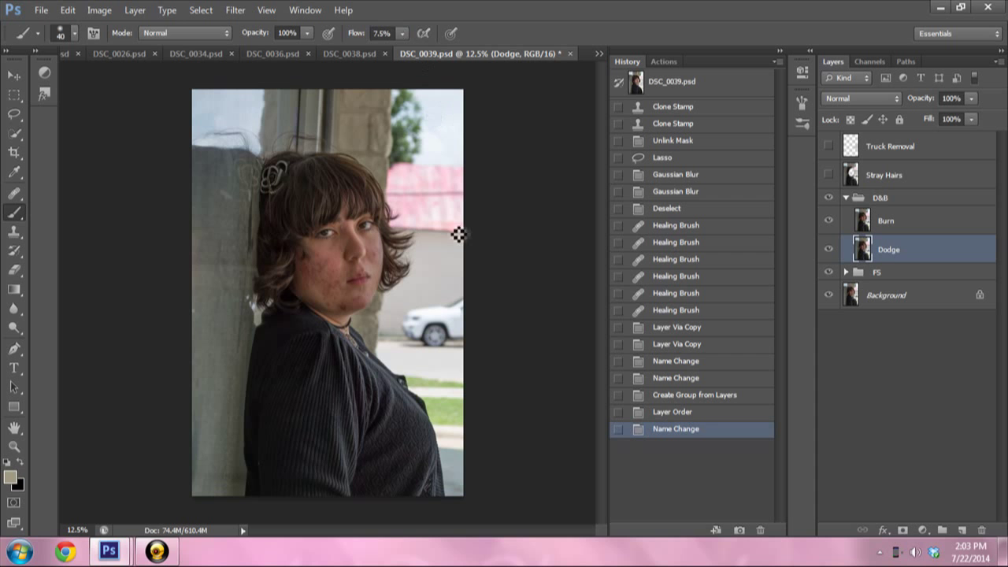
# - Enlarge the brush to size 175 and set the foreground colour to white
pyautogui.press(']')
pyautogui.press(']')
pyautogui.press(']')
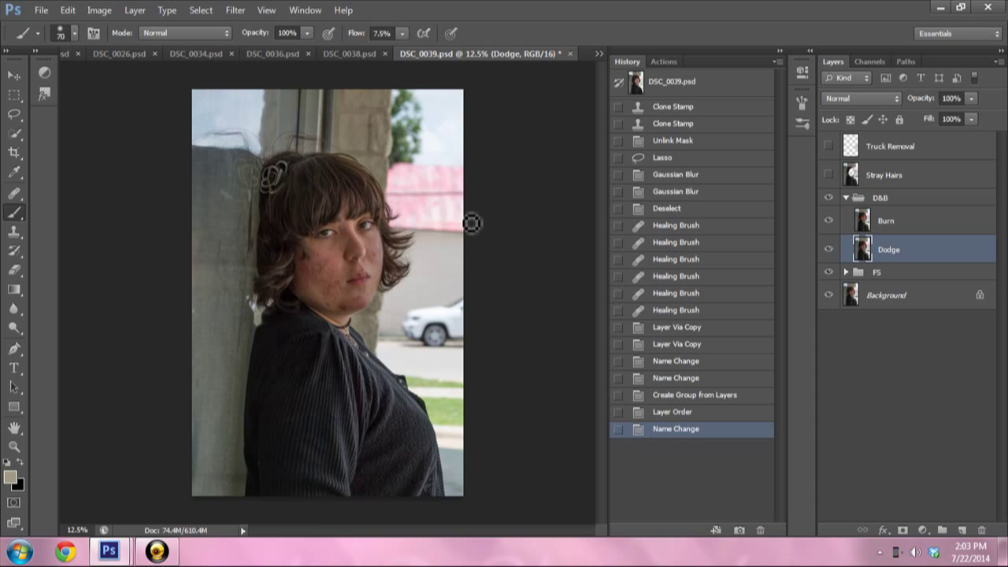
pyautogui.press(']')
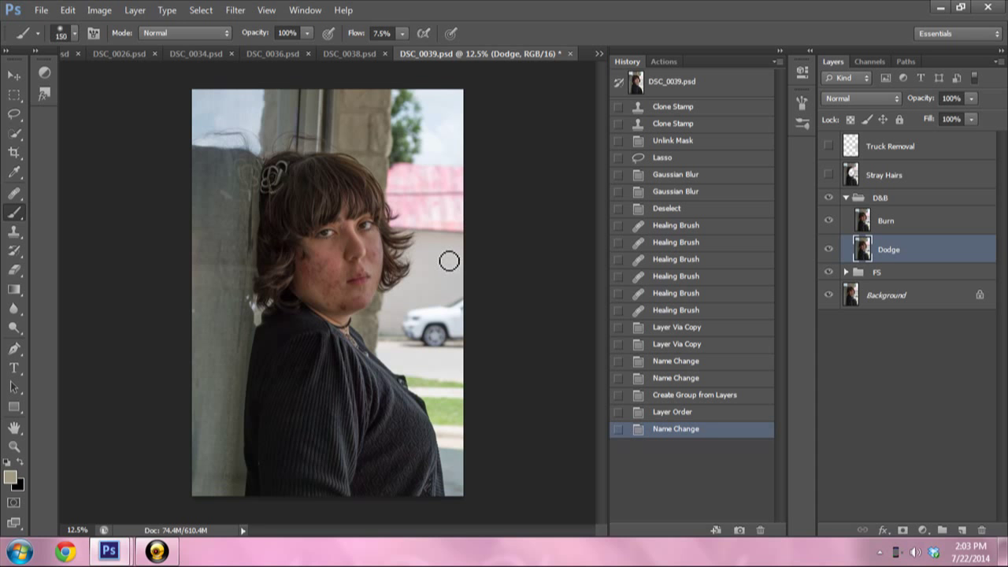
pyautogui.press(']')
pyautogui.press(']')
pyautogui.click(11, 479)
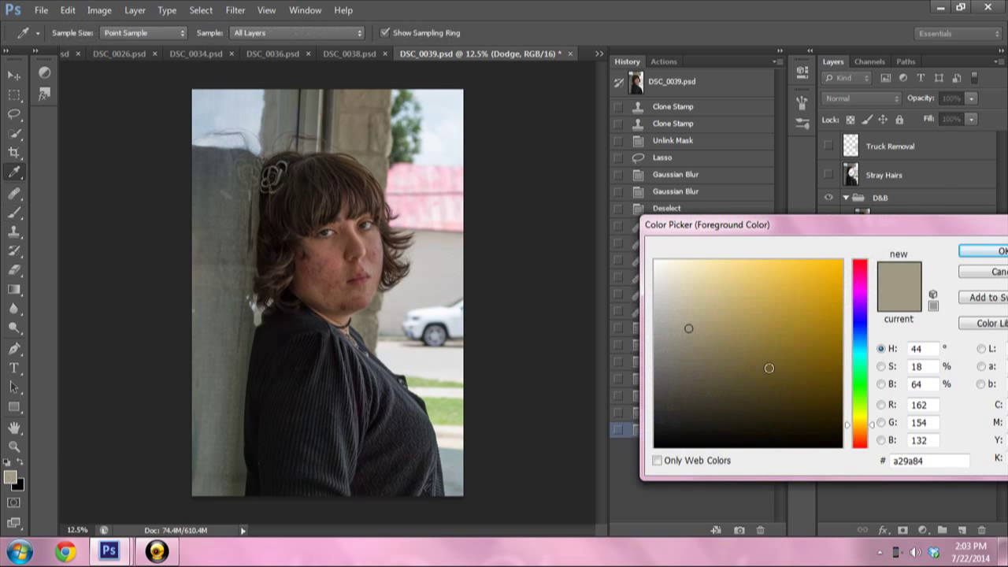
pyautogui.moveTo(679, 308); pyautogui.dragTo(655, 262)
pyautogui.click(980, 251)
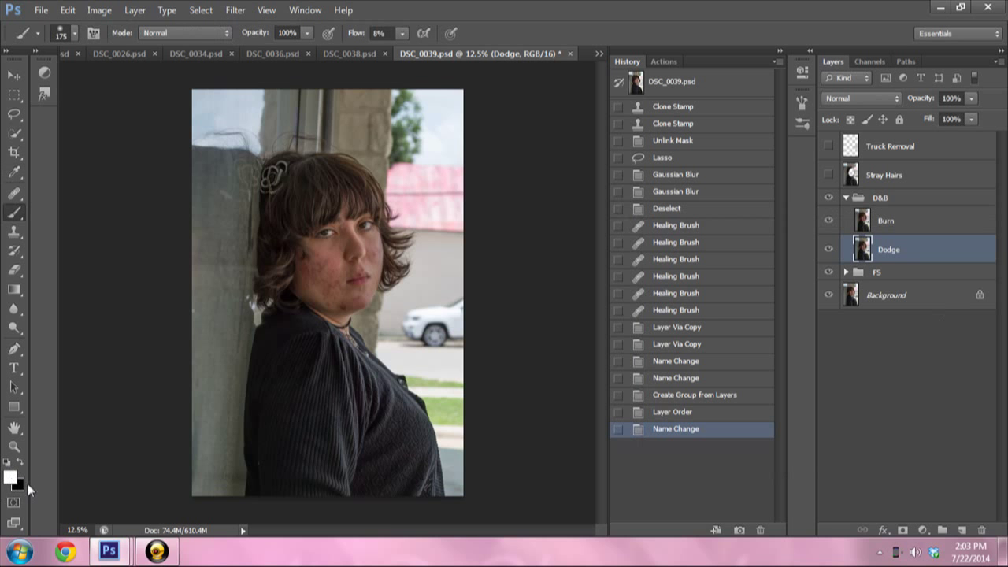
# - Select the Burn layer, make black the foreground colour, and collapse the D&B group
pyautogui.click(898, 227)
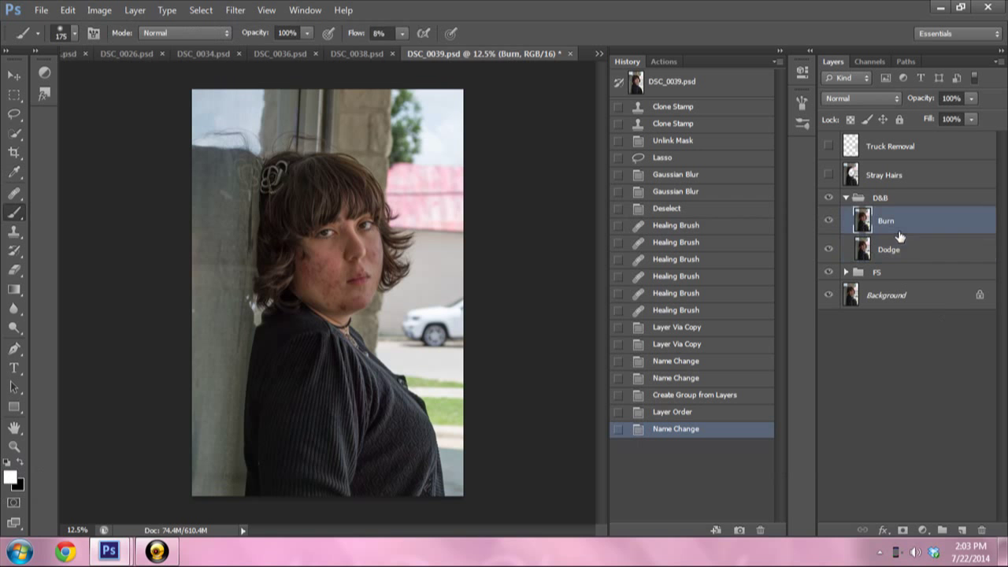
pyautogui.click(22, 464)
pyautogui.click(11, 477)
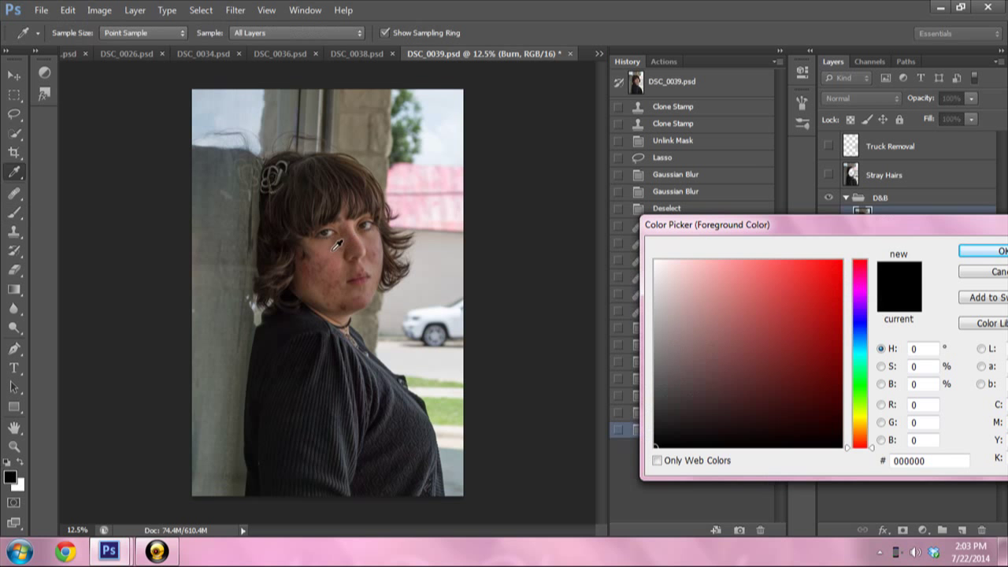
pyautogui.moveTo(903, 226); pyautogui.dragTo(508, 256)
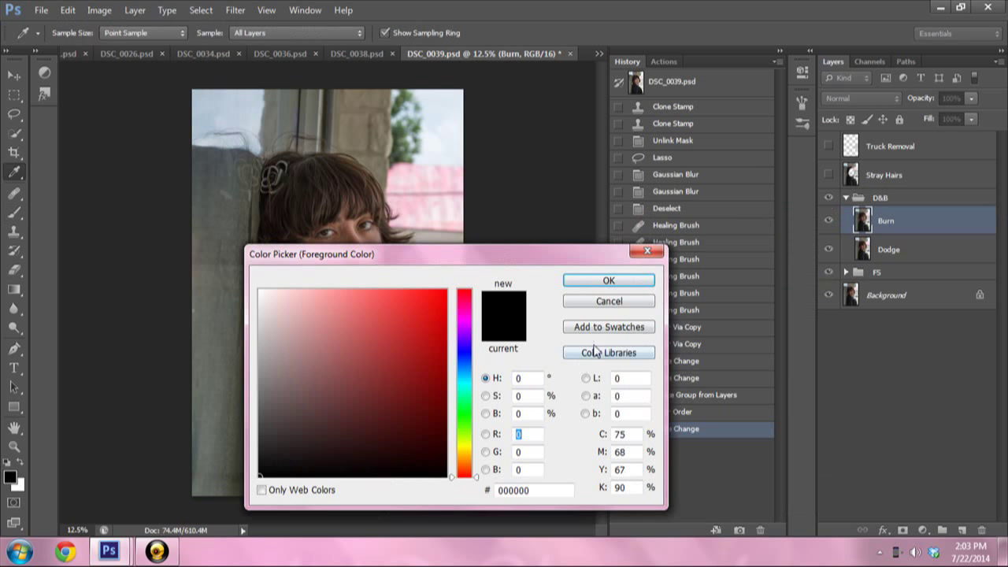
pyautogui.click(618, 303)
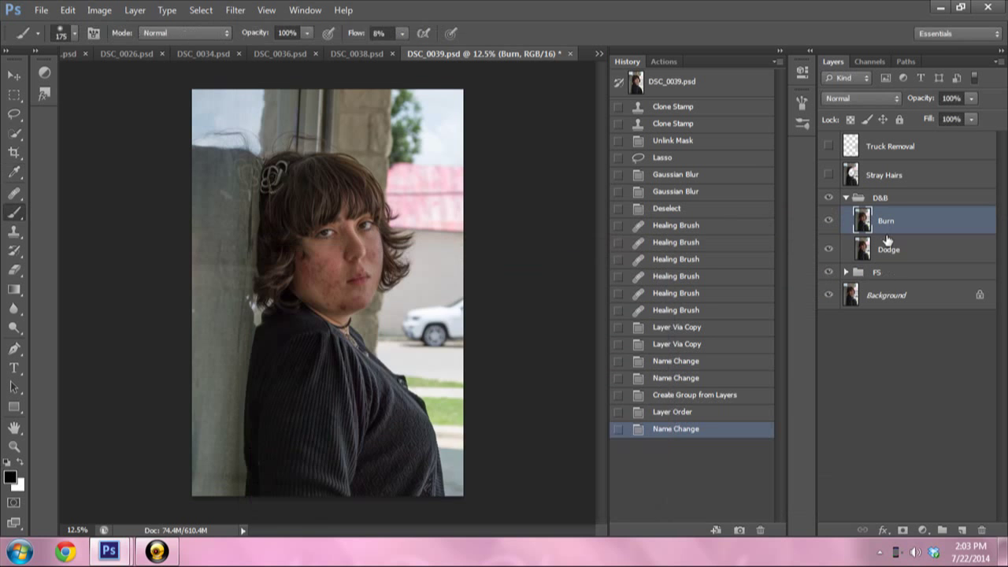
pyautogui.click(845, 198)
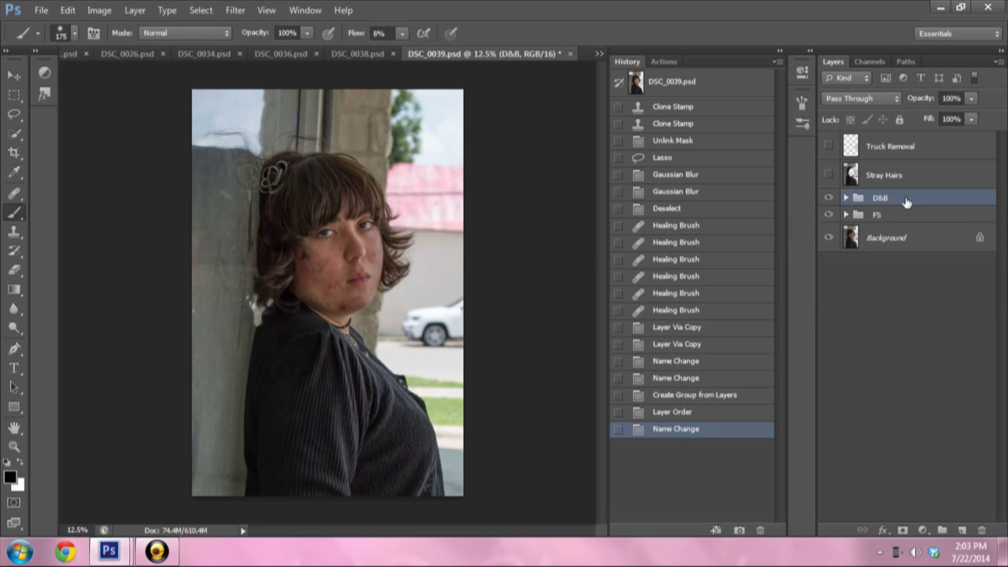
# - Delete the D&B group and check the FS group's layers
pyautogui.press('Delete')
pyautogui.click(845, 198)
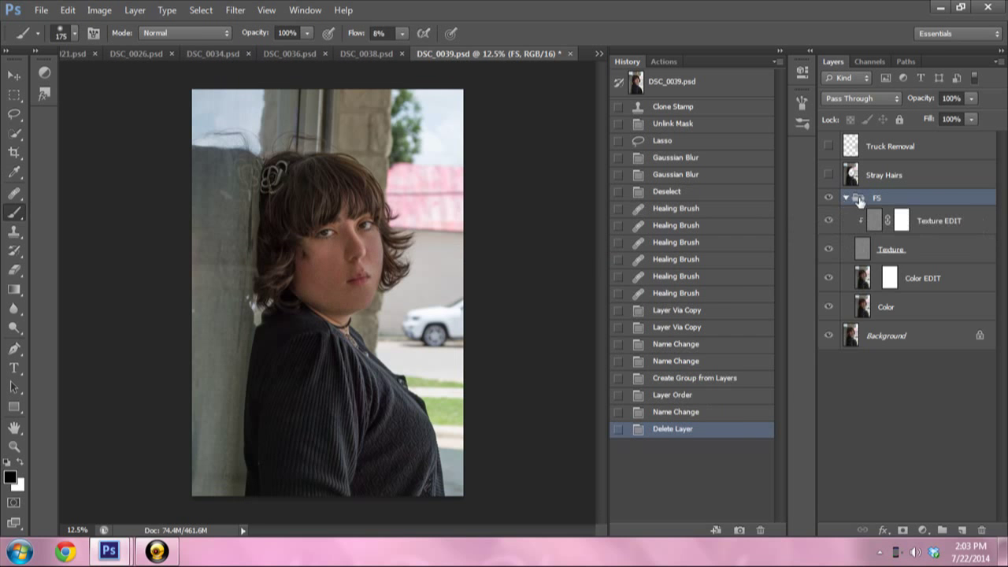
pyautogui.click(972, 230)
pyautogui.click(839, 201)
pyautogui.click(845, 197)
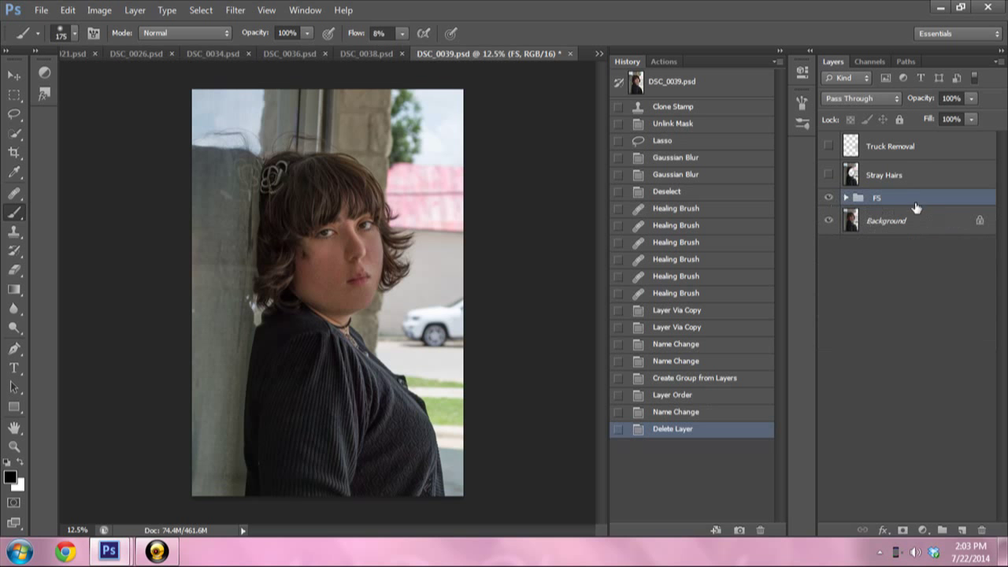
# - Discard the empty trial groups and add two new empty layers above FS
pyautogui.click(941, 531)
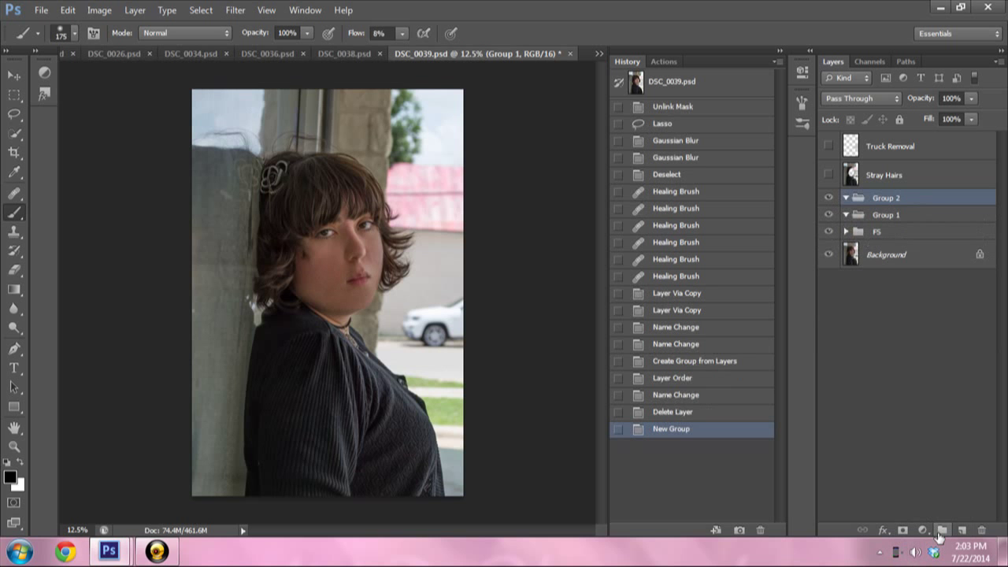
pyautogui.keyDown('shift'); pyautogui.click(879, 216); pyautogui.keyUp('shift')
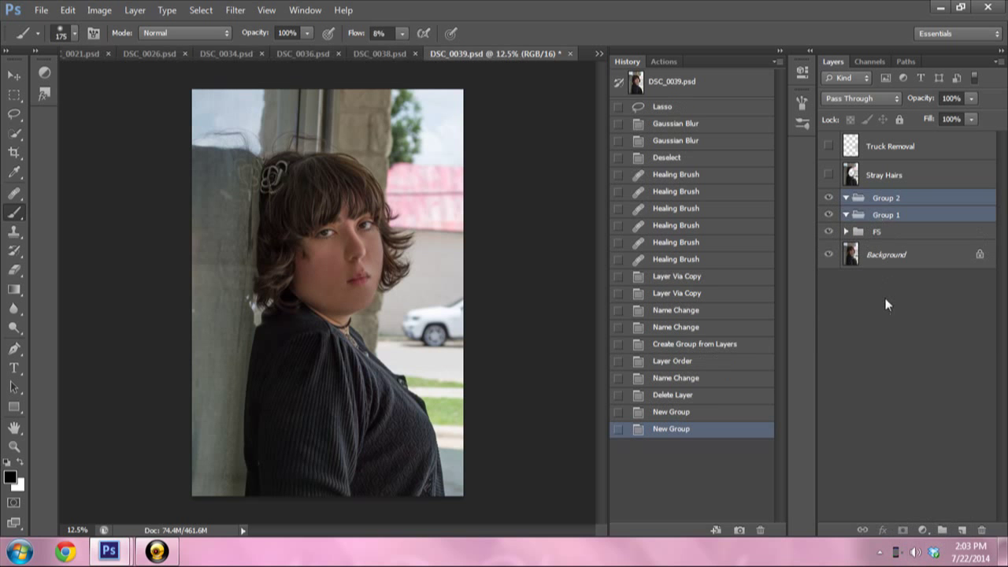
pyautogui.press('Delete')
pyautogui.click(961, 530)
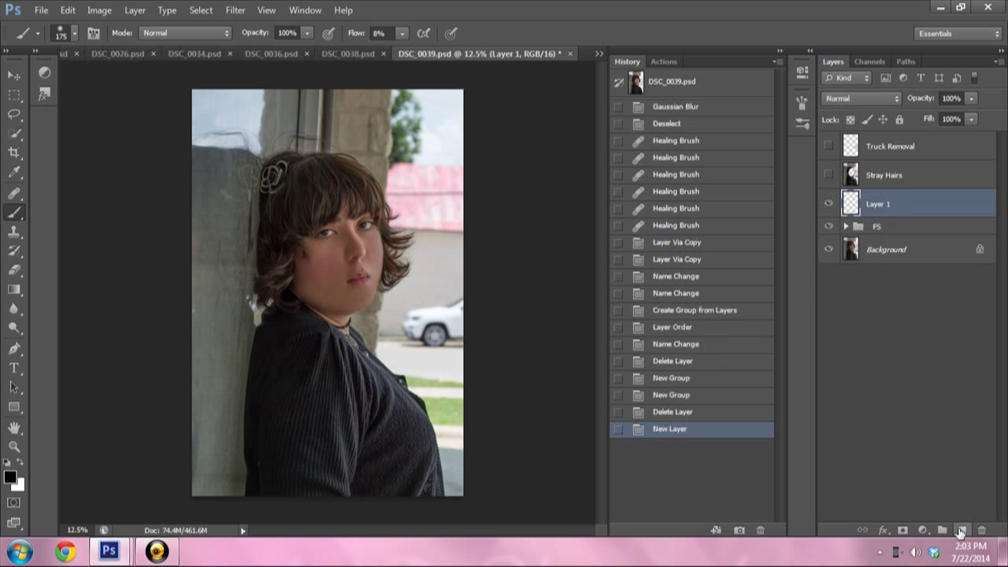
# - Rename Layer 1 to 'Dodge'
pyautogui.doubleClick(878, 233)
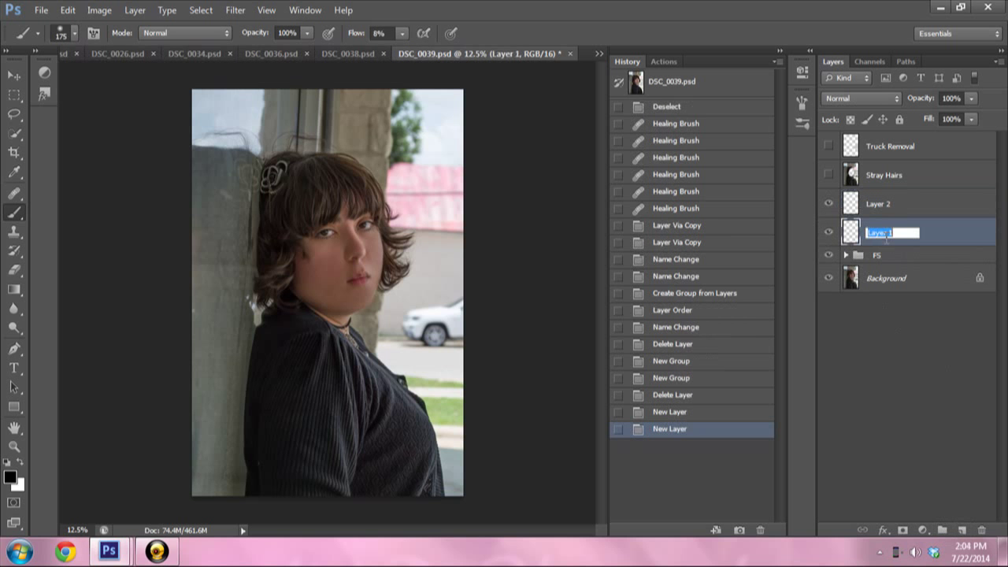
pyautogui.press('capslock')
pyautogui.write('D')
pyautogui.press('capslock')
pyautogui.write('odge')
pyautogui.press('Return')
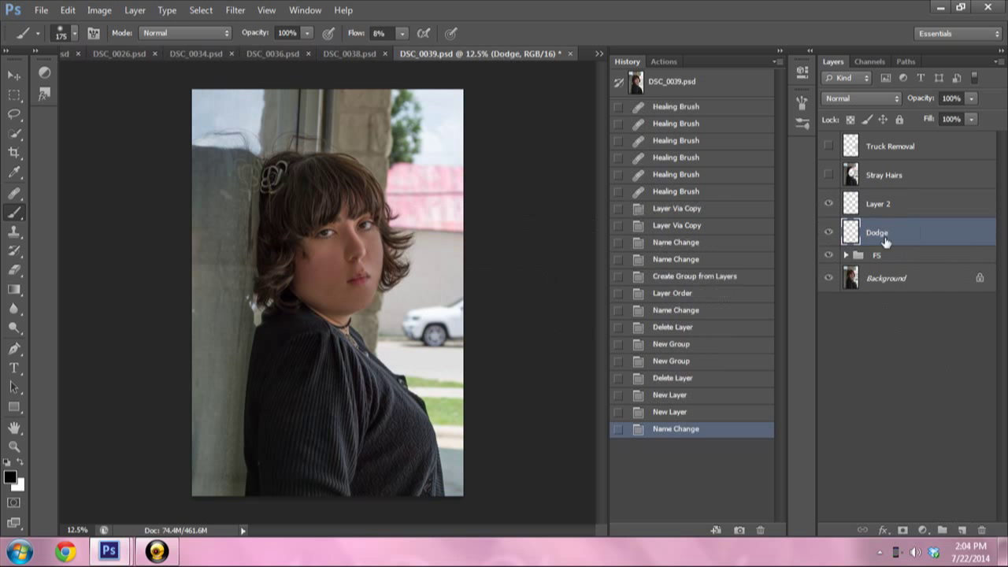
# - Rename Layer 2 to 'Burn', dismissing the accidentally opened layer style window
pyautogui.click(880, 204)
pyautogui.press('capslock')
pyautogui.press('capslock')
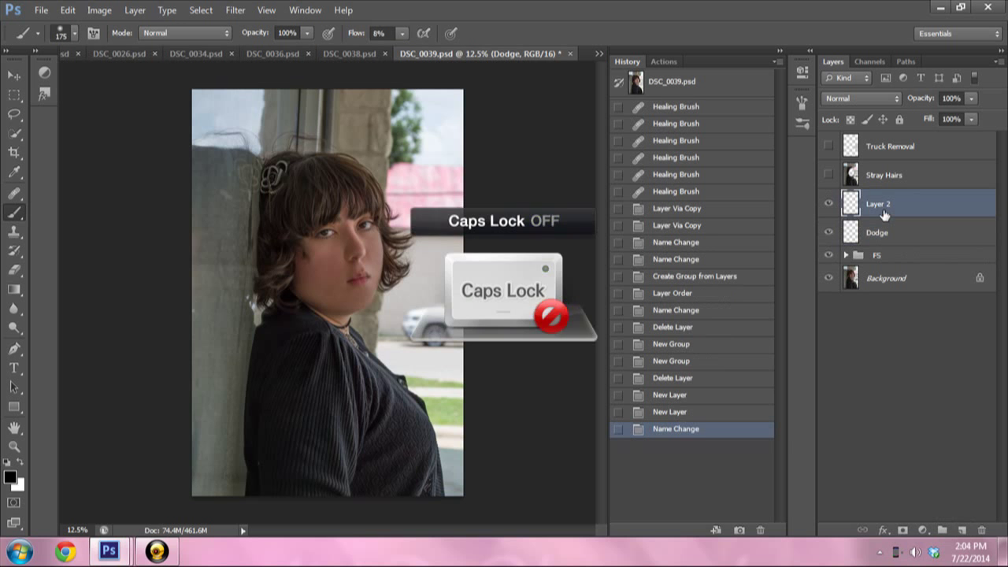
pyautogui.doubleClick(929, 204)
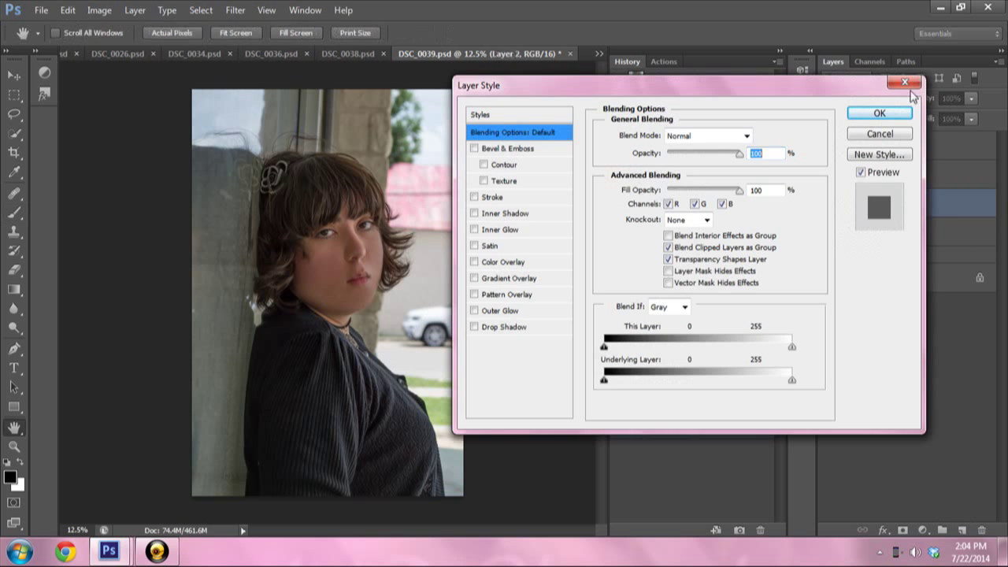
pyautogui.click(879, 133)
pyautogui.doubleClick(886, 205)
pyautogui.press('capslock')
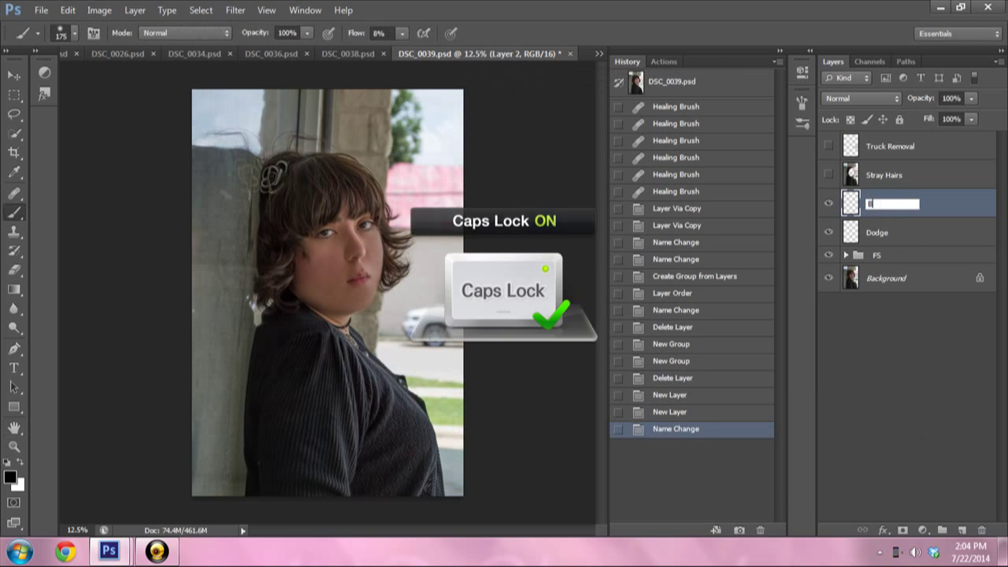
pyautogui.write('B')
pyautogui.press('capslock')
pyautogui.write('urn')
pyautogui.press('Return')
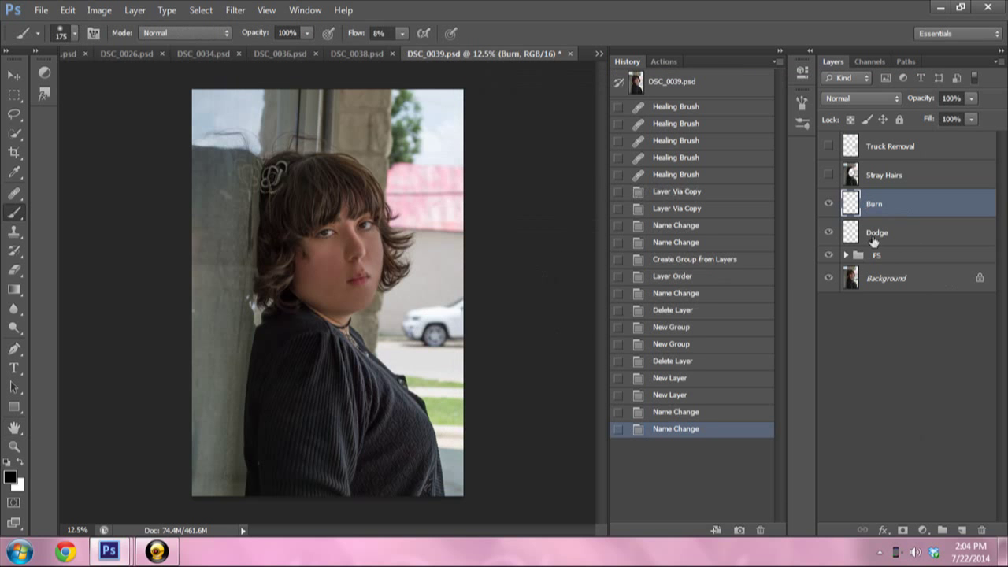
# - Group the Burn and Dodge layers, name the group 'D&B', and expand it
pyautogui.keyDown('shift'); pyautogui.click(903, 236); pyautogui.keyUp('shift')
pyautogui.moveTo(903, 236); pyautogui.dragTo(941, 530)
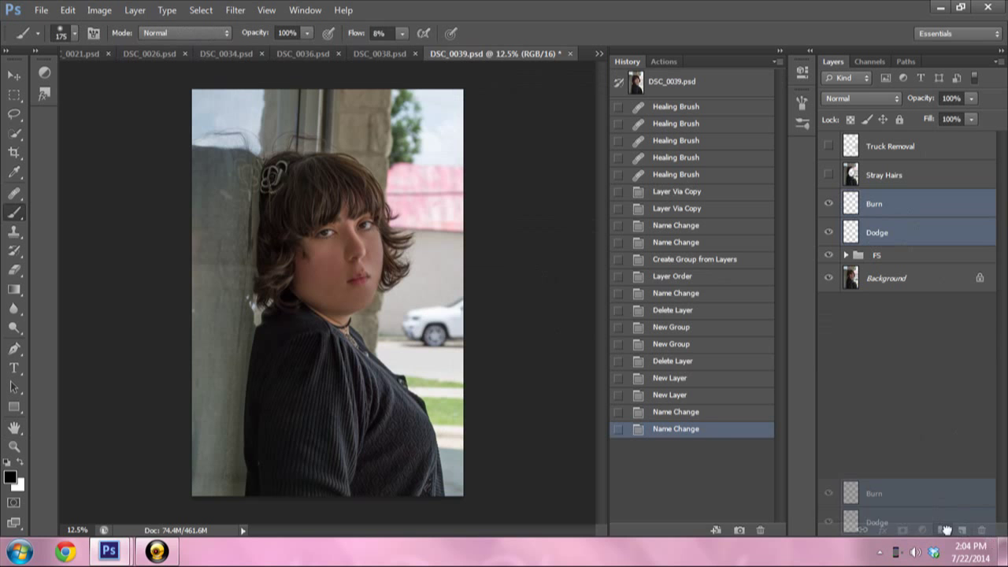
pyautogui.press('capslock')
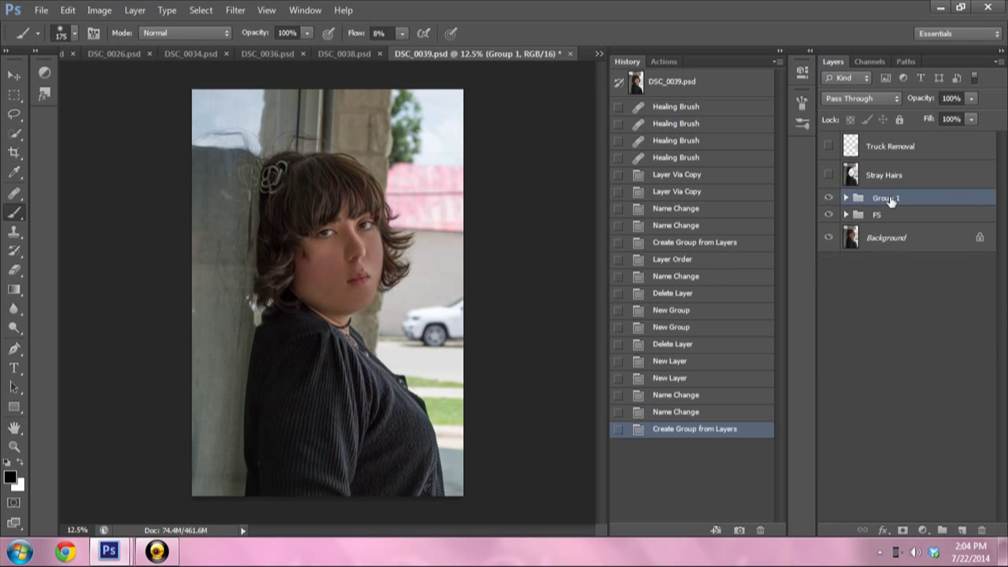
pyautogui.doubleClick(885, 198)
pyautogui.write('D&B')
pyautogui.press('Return')
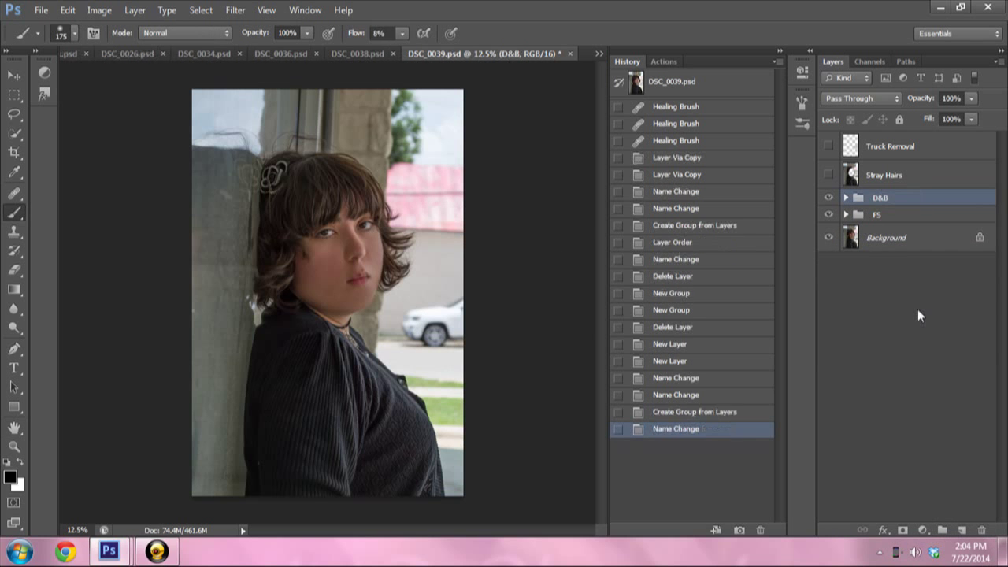
pyautogui.press('capslock')
pyautogui.click(845, 198)
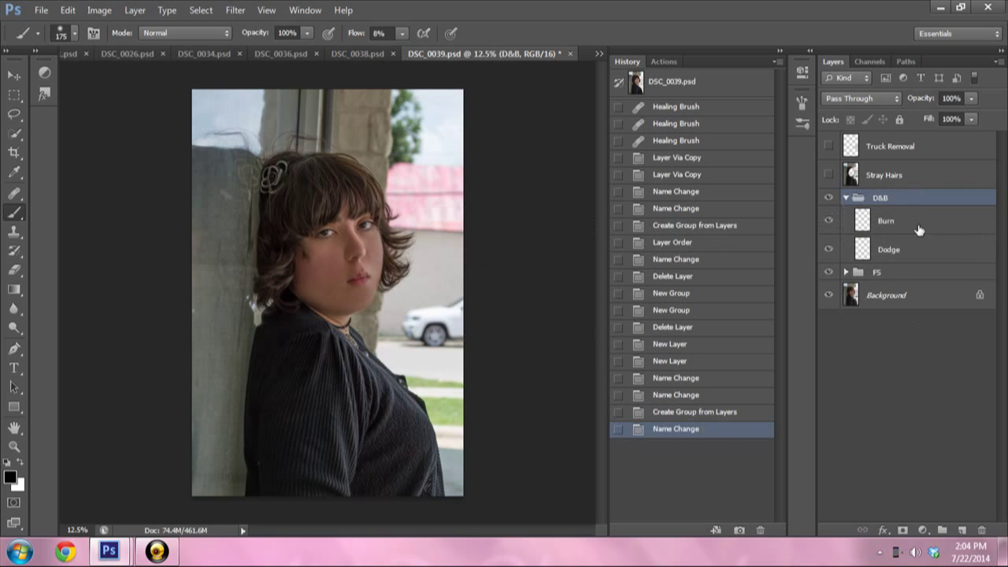
# - Try white on the Dodge layer, then select the Burn layer with black foreground
pyautogui.click(877, 248)
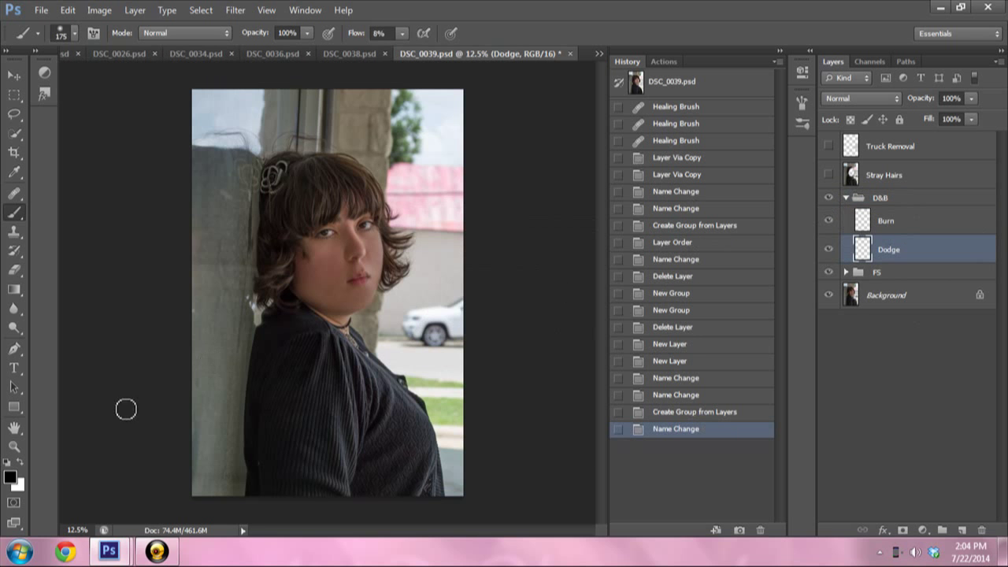
pyautogui.click(19, 464)
pyautogui.click(920, 228)
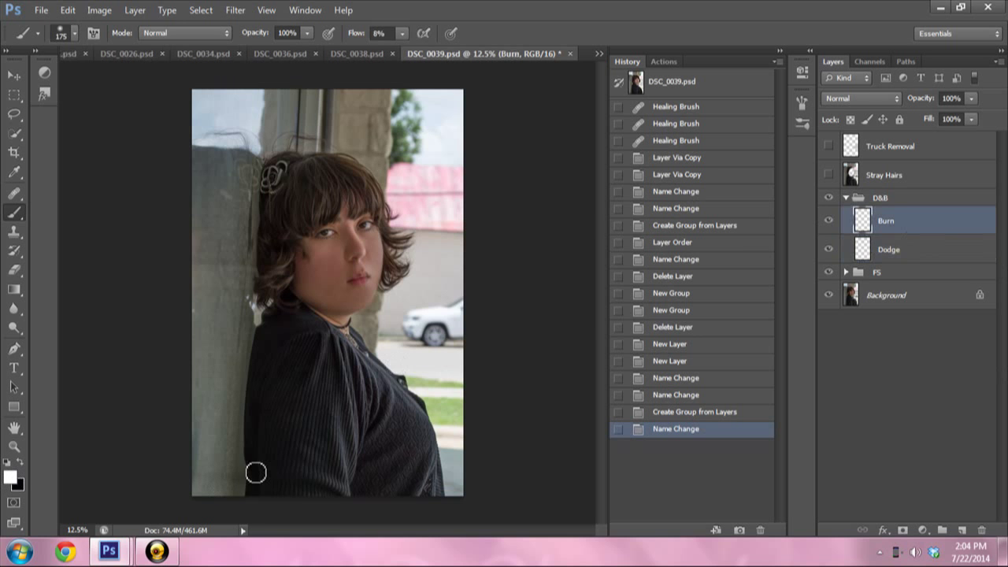
pyautogui.click(19, 463)
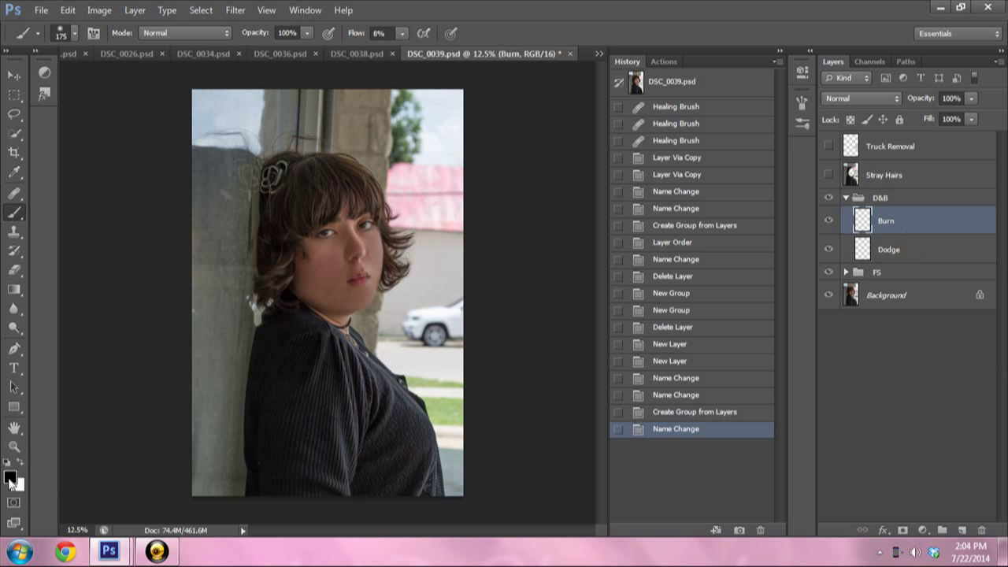
# - Sample the face's skin tone, darken it to brown 2d1812, then select the Dodge layer
pyautogui.click(9, 478)
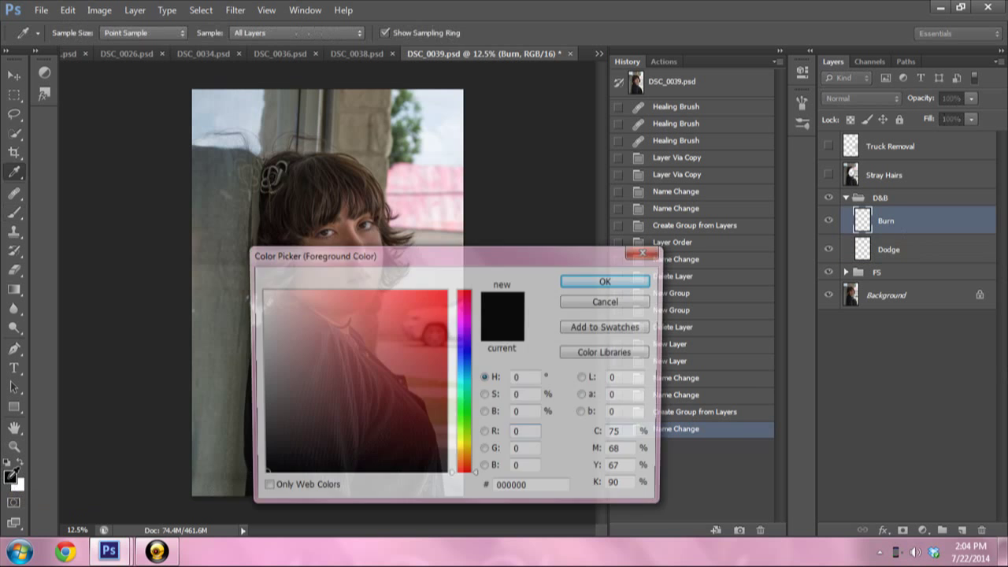
pyautogui.moveTo(385, 279); pyautogui.dragTo(765, 283)
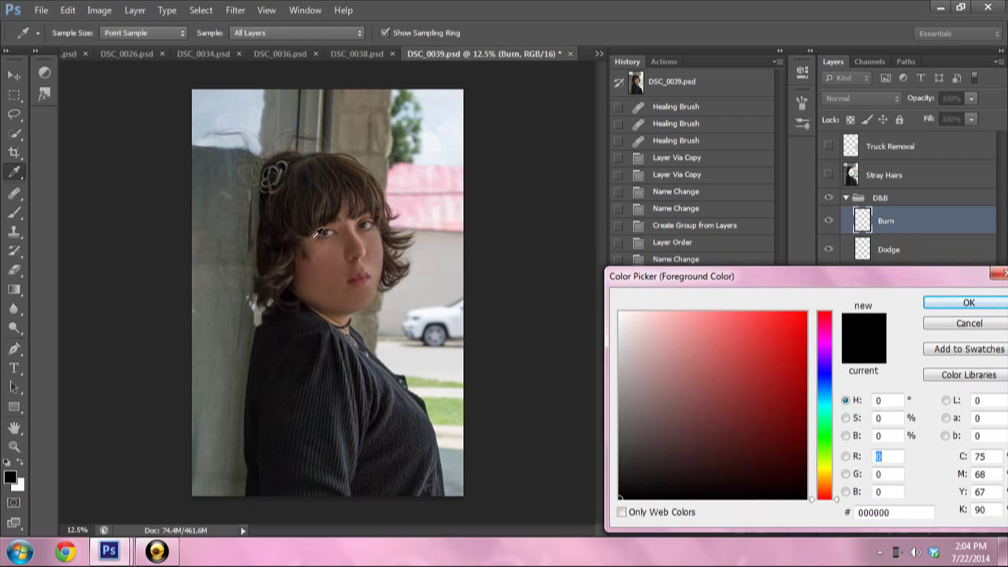
pyautogui.click(339, 258)
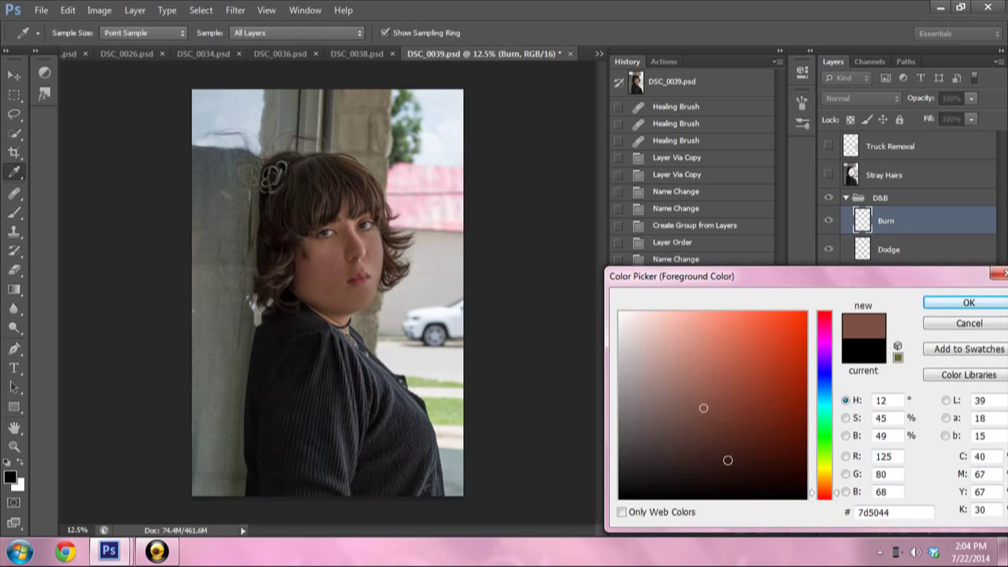
pyautogui.click(706, 466)
pyautogui.moveTo(705, 466); pyautogui.dragTo(721, 467)
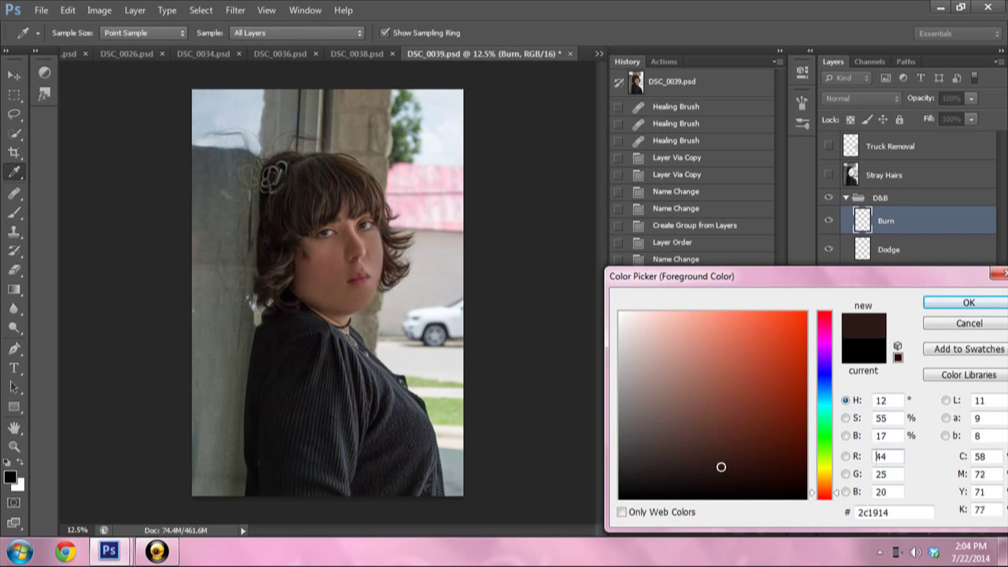
pyautogui.click(727, 475)
pyautogui.moveTo(785, 275); pyautogui.dragTo(671, 170)
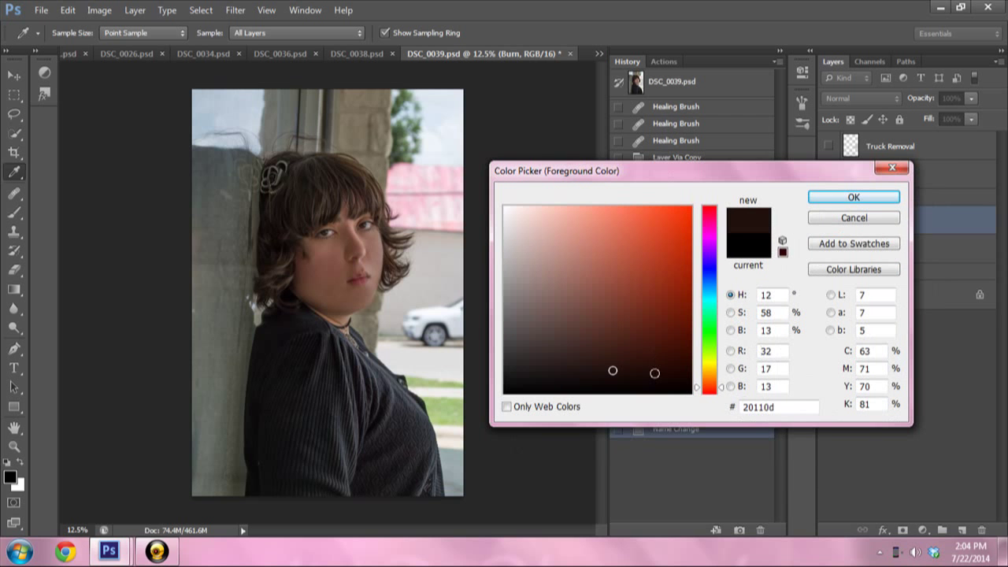
pyautogui.click(620, 369)
pyautogui.click(616, 361)
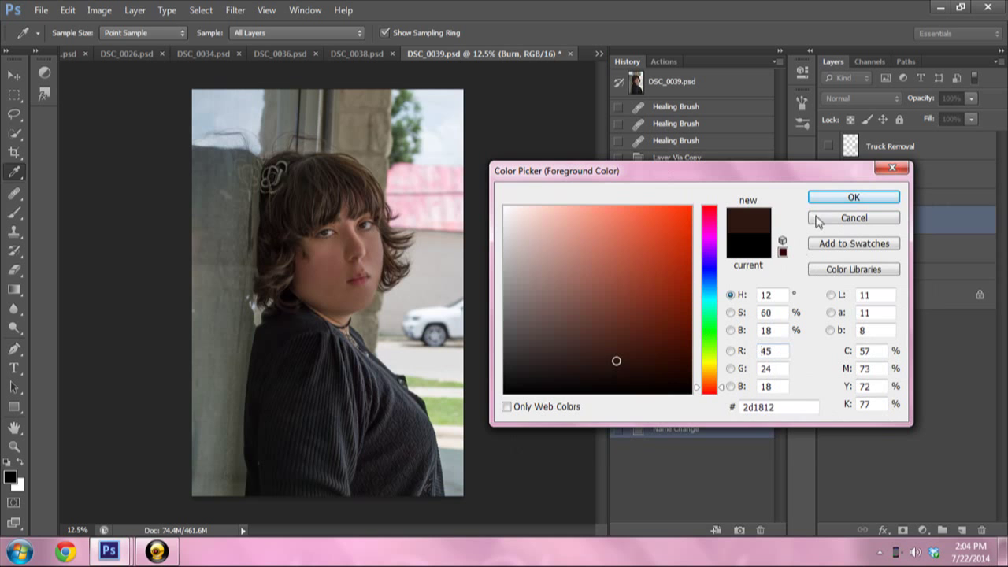
pyautogui.click(873, 219)
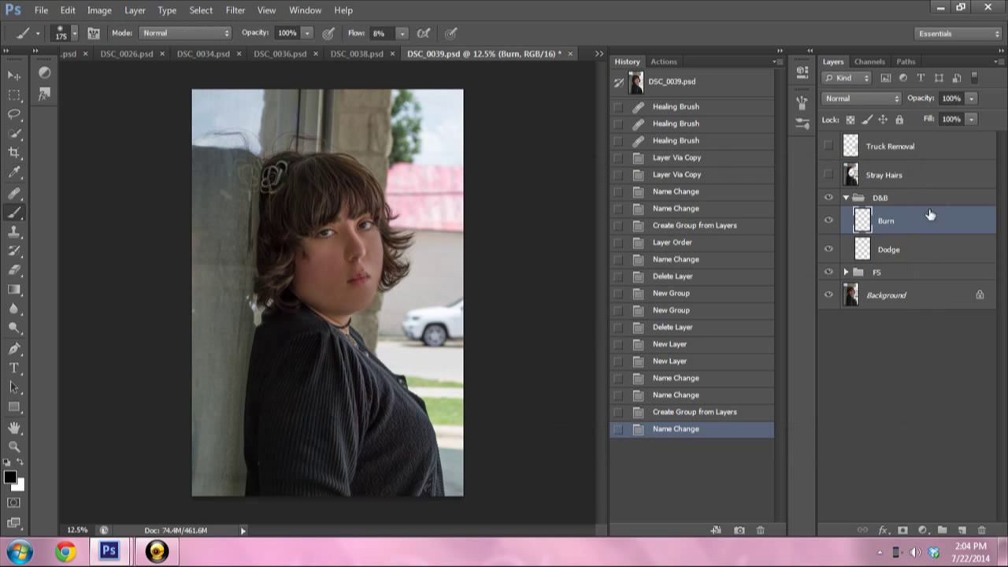
pyautogui.click(899, 256)
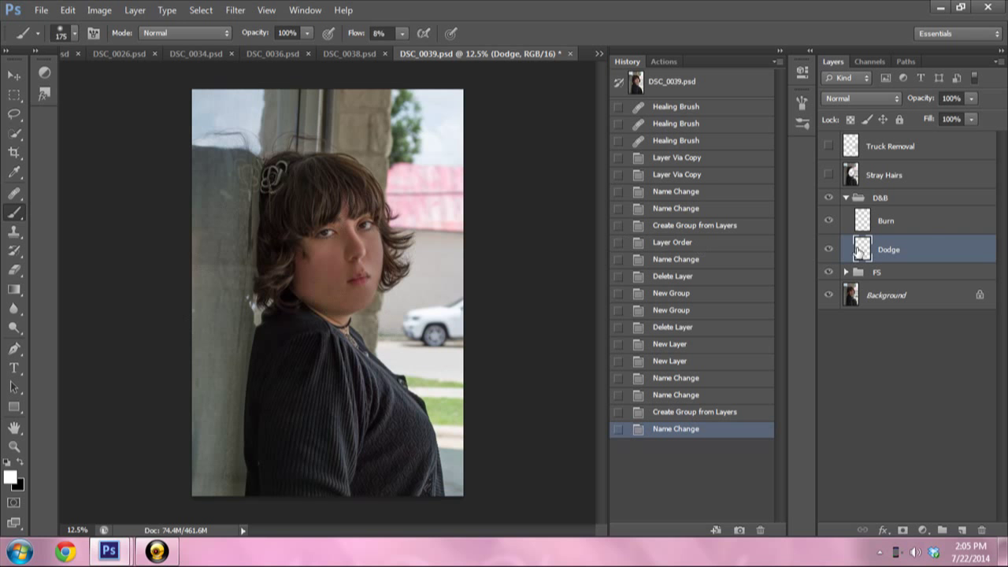
# - Switch between the Burn and Dodge layers, ending on Dodge
pyautogui.click(923, 224)
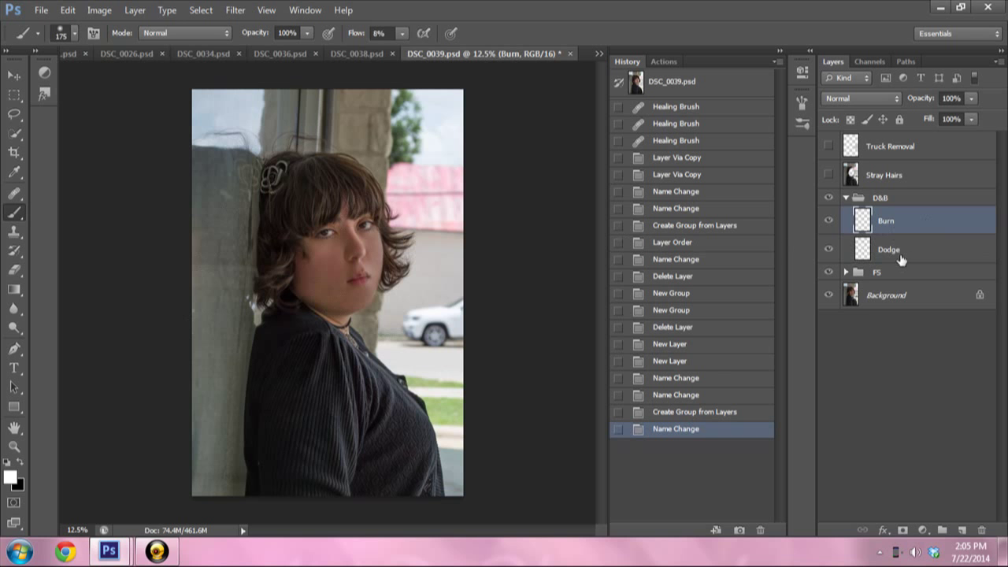
pyautogui.click(902, 256)
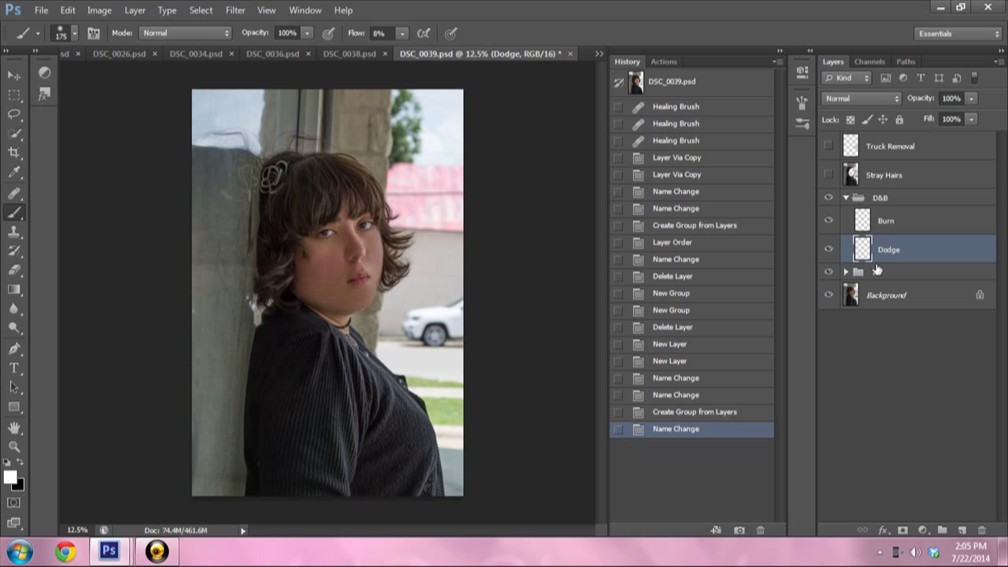
pyautogui.click(890, 220)
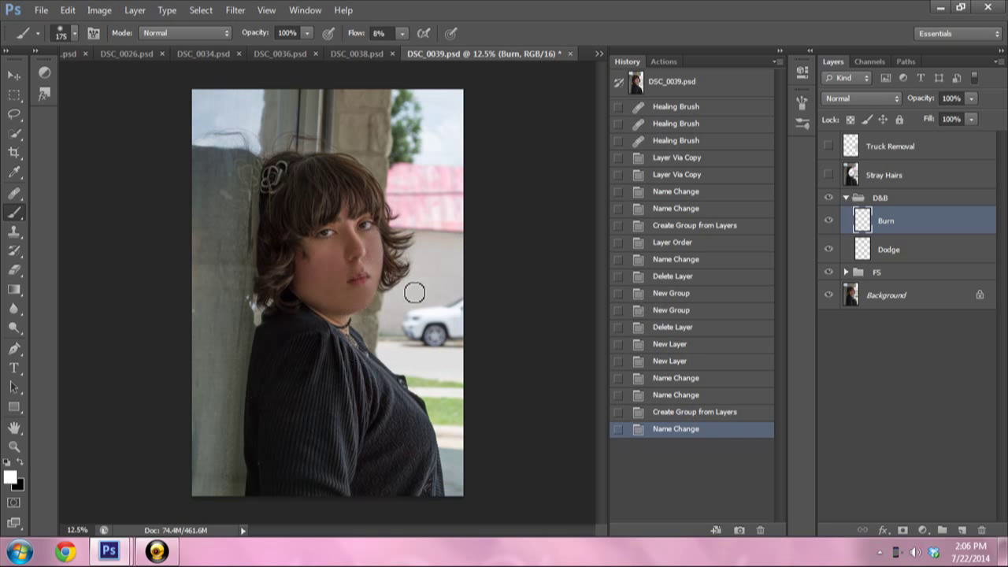
pyautogui.click(862, 250)
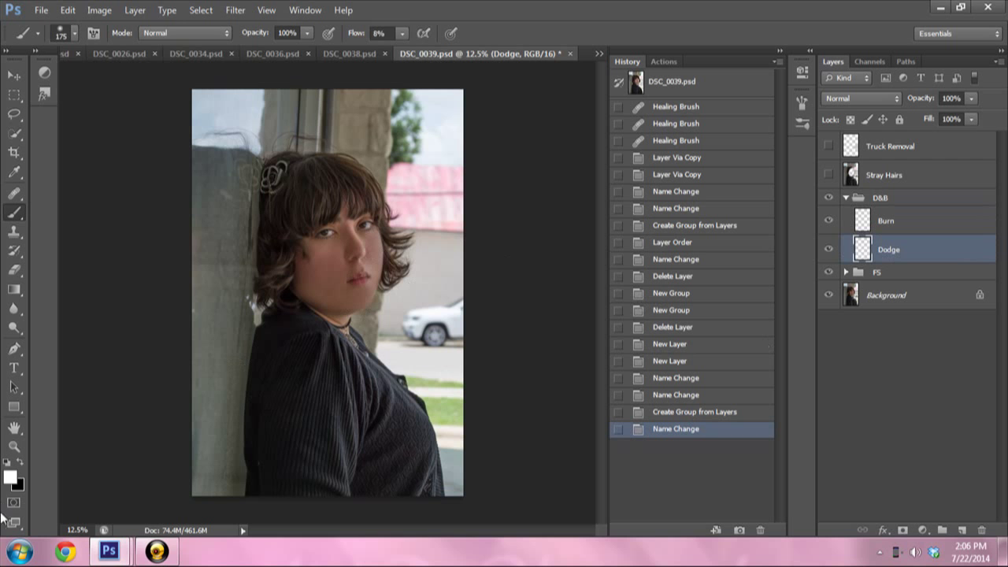
# - Set the brush flow to 7% and zoom the view to 35% on the face
pyautogui.click(77, 530)
pyautogui.click(384, 33)
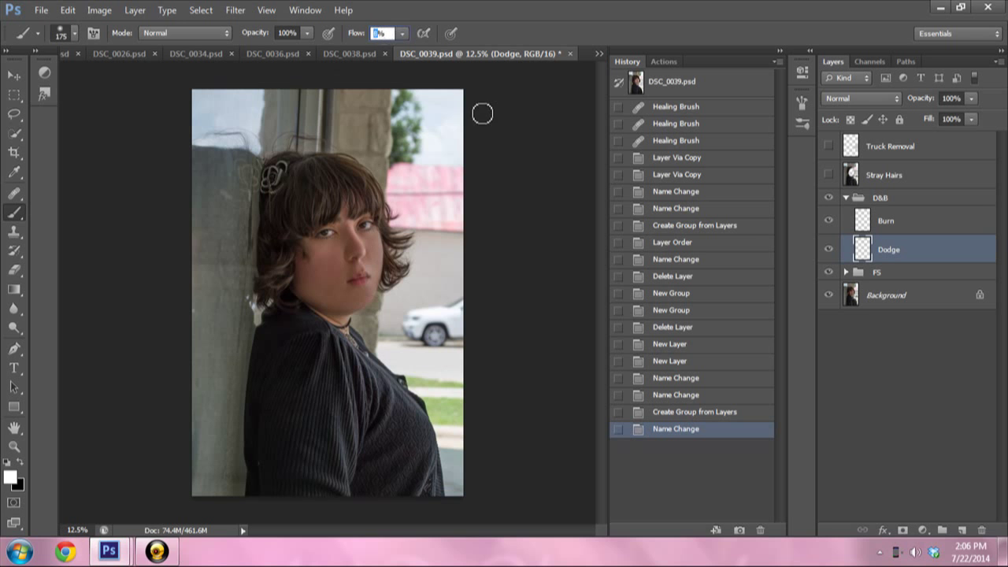
pyautogui.write('7')
pyautogui.press('Return')
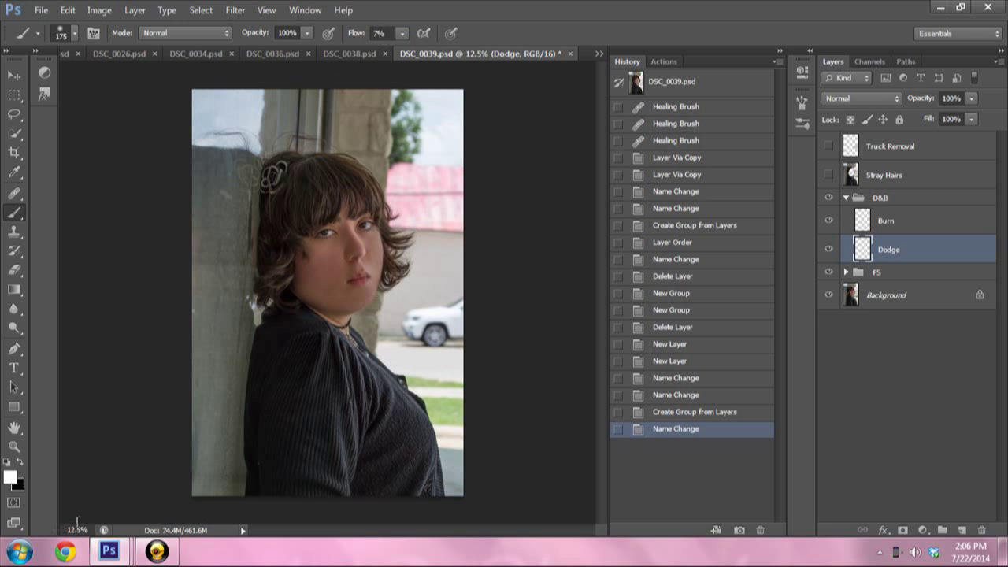
pyautogui.click(77, 529)
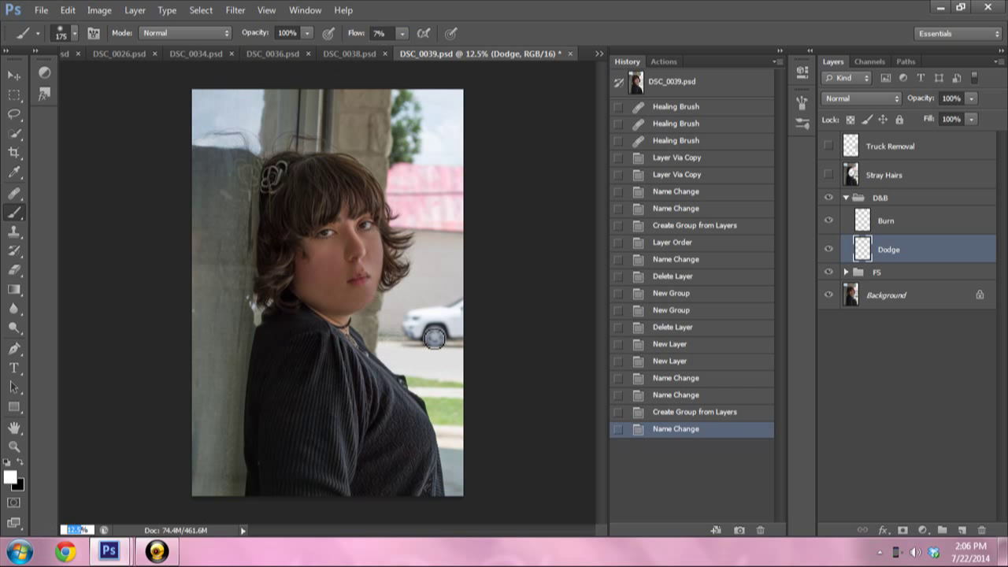
pyautogui.write('35')
pyautogui.press('Return')
# - Undo a trial cheek dodge stroke, hide the FS group, and shrink the brush to 60
pyautogui.moveTo(602, 306); pyautogui.dragTo(622, 281)
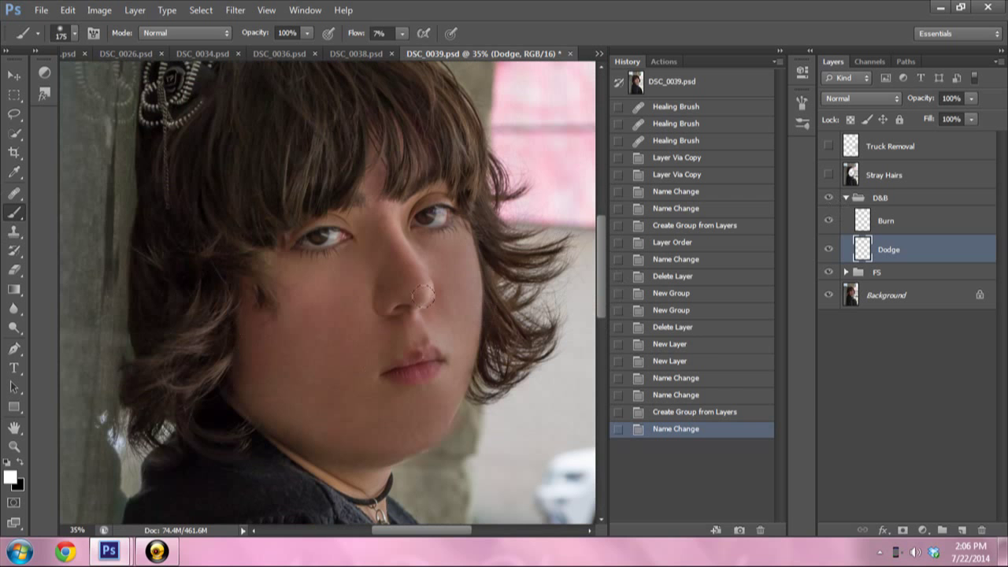
pyautogui.moveTo(335, 298); pyautogui.dragTo(330, 307)
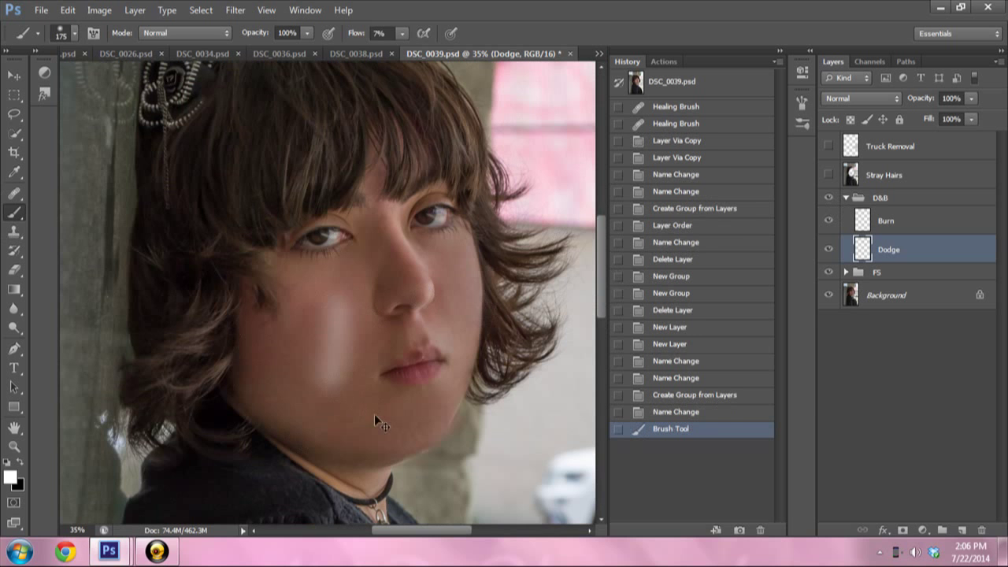
pyautogui.hotkey('ctrl', 'z')
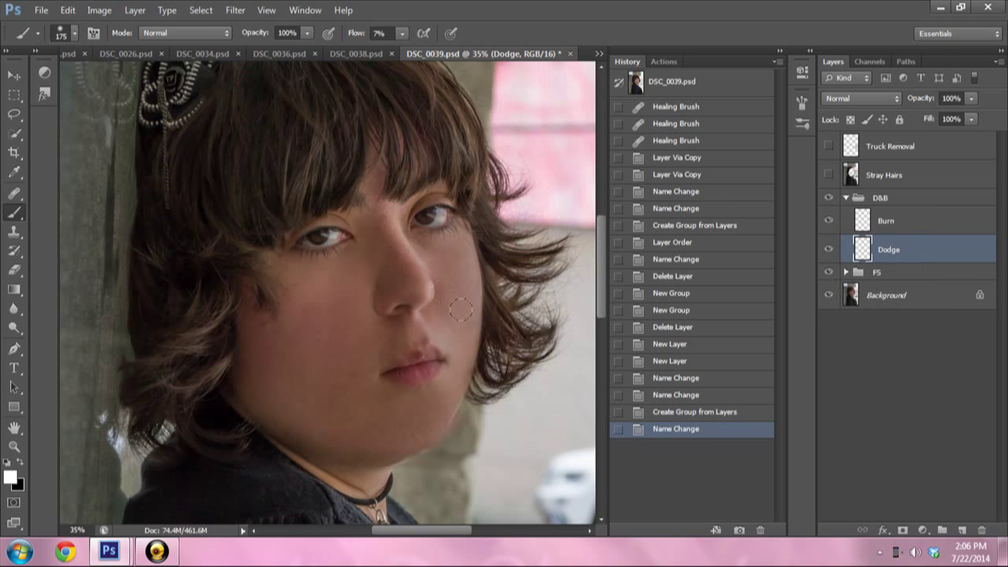
pyautogui.press('[')
pyautogui.press('[')
pyautogui.press('[')
pyautogui.click(828, 273)
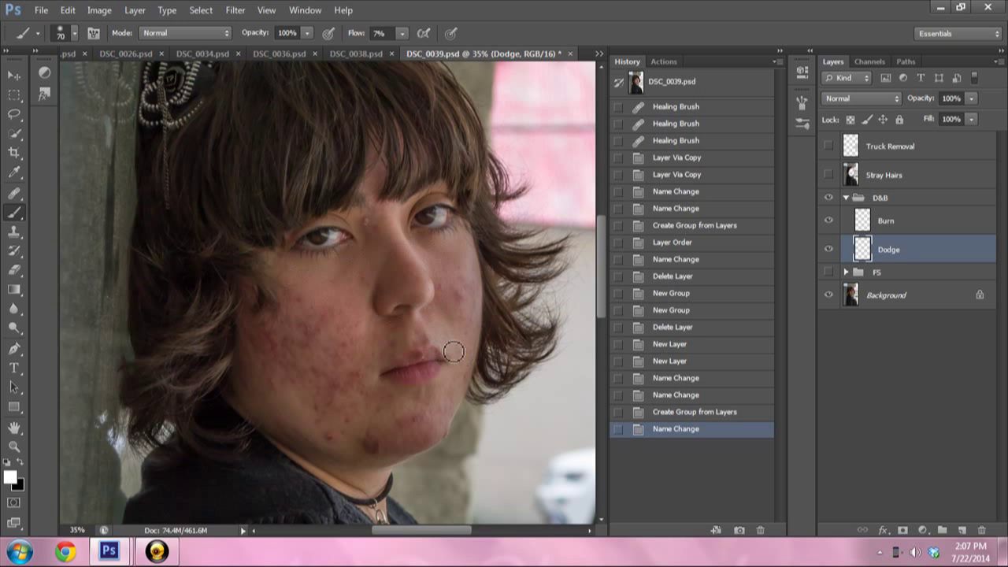
pyautogui.press('[')
# - Show the FS group again and dodge the left cheek with a 100-size brush
pyautogui.click(830, 272)
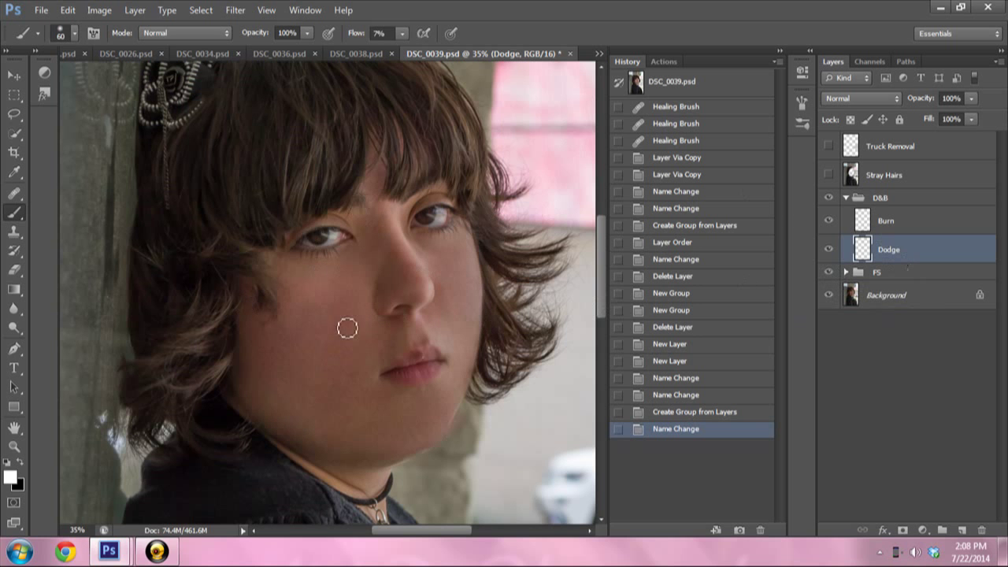
pyautogui.press(']')
pyautogui.press(']')
pyautogui.press(']')
pyautogui.press(']')
pyautogui.press(']')
pyautogui.press(']')
pyautogui.moveTo(286, 279); pyautogui.dragTo(364, 323)
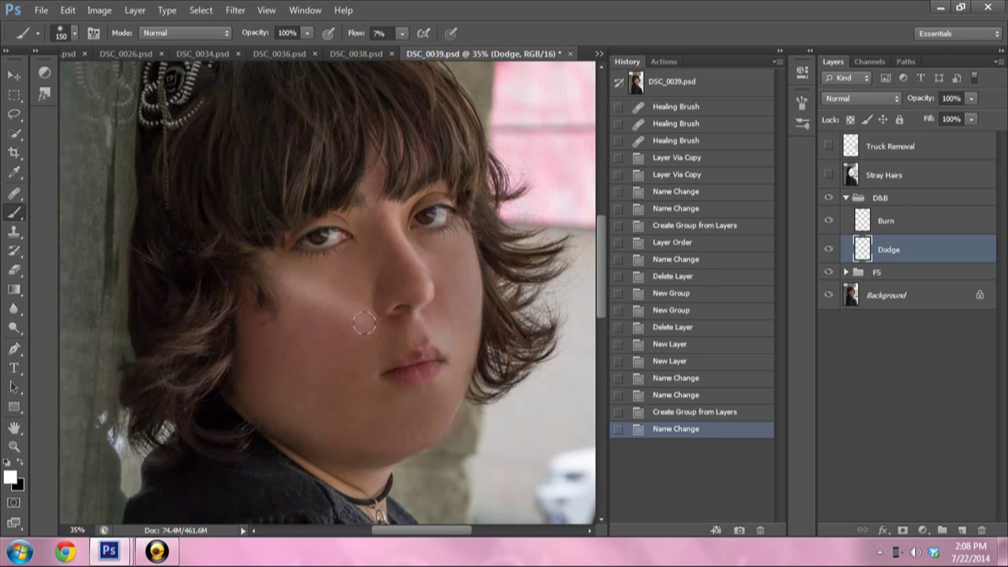
pyautogui.hotkey('ctrl', 'z')
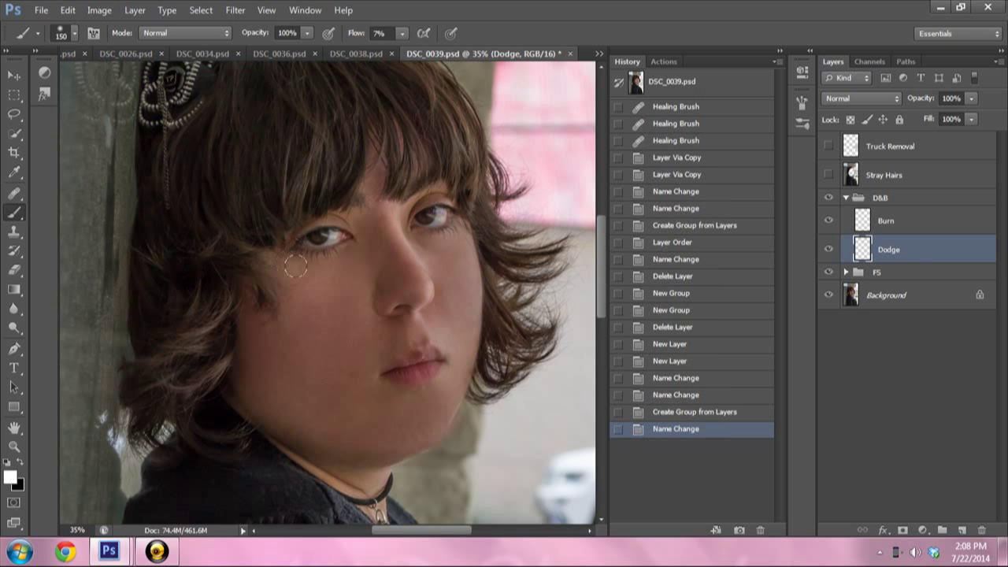
pyautogui.moveTo(295, 266); pyautogui.dragTo(356, 322)
pyautogui.hotkey('ctrl', 'z')
pyautogui.moveTo(290, 273); pyautogui.dragTo(354, 334)
pyautogui.moveTo(281, 272); pyautogui.dragTo(362, 335)
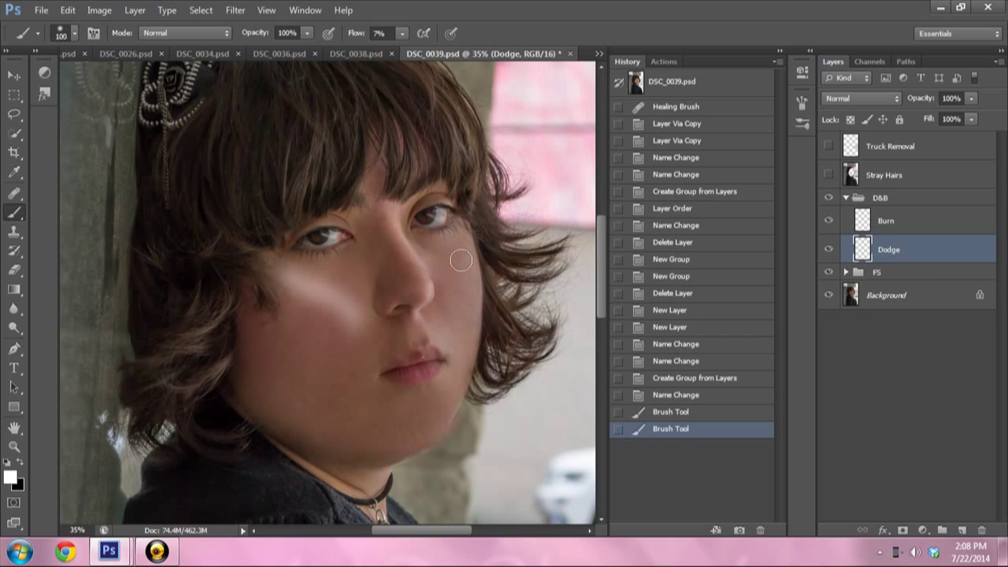
# - Dodge the right cheek, nose and lip corner at size 70, then recoat the left cheek at 90
pyautogui.moveTo(465, 246); pyautogui.dragTo(445, 304)
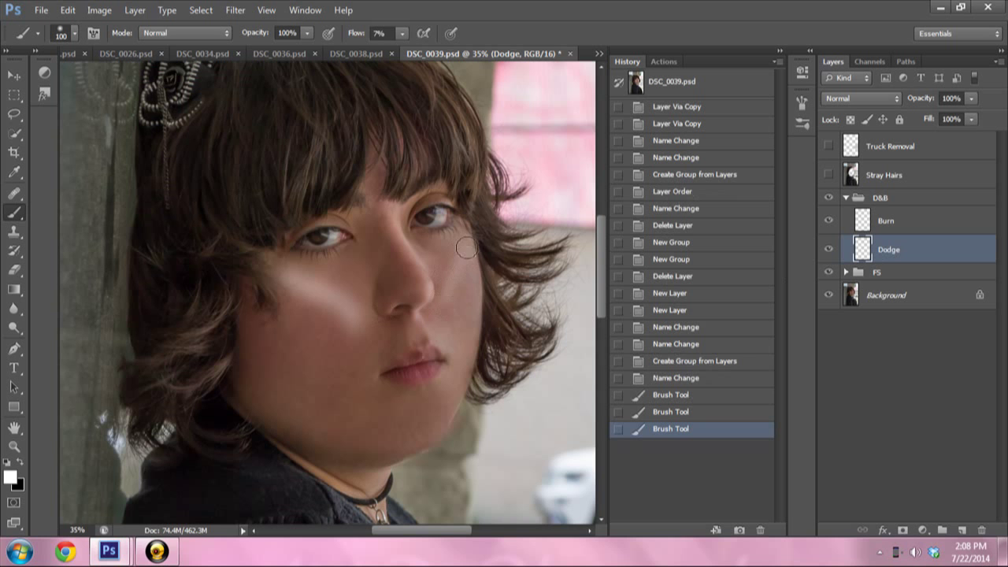
pyautogui.click(449, 298)
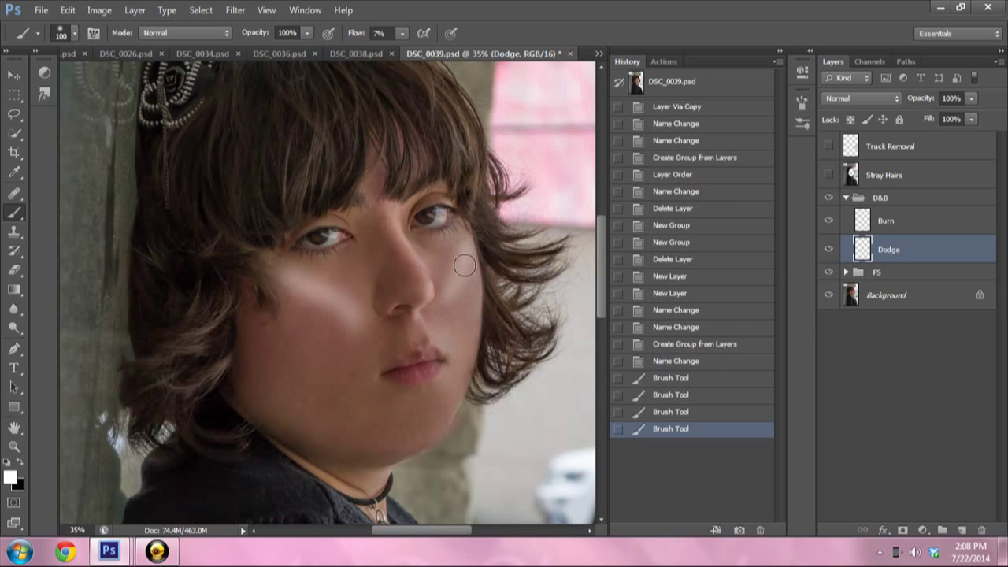
pyautogui.click(447, 308)
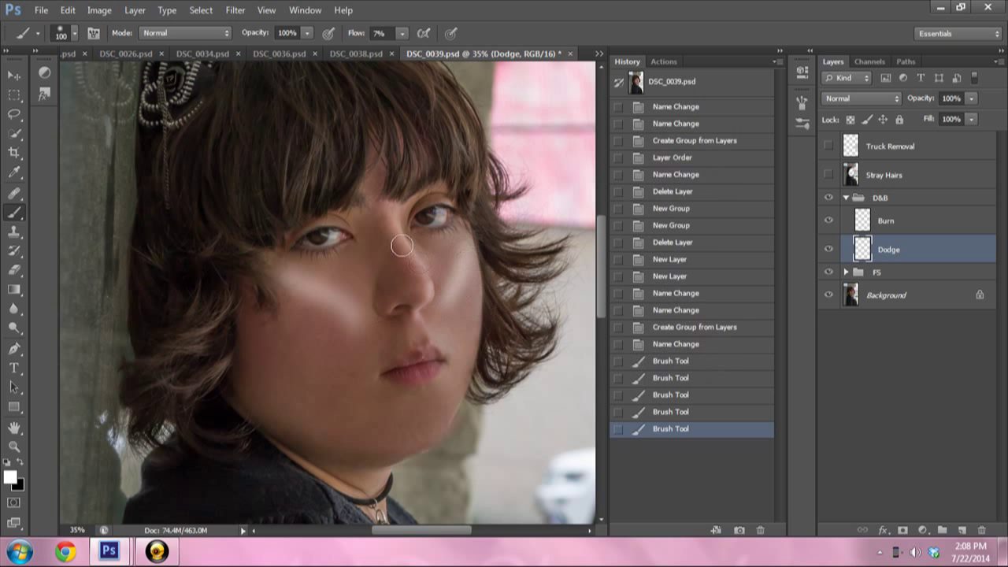
pyautogui.press('[')
pyautogui.press('[')
pyautogui.press('[')
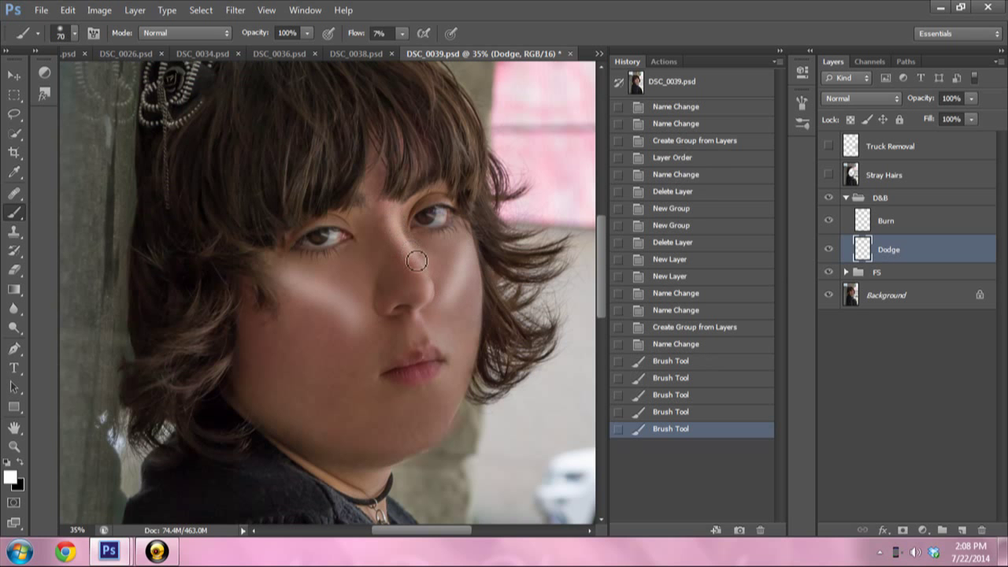
pyautogui.moveTo(416, 260); pyautogui.dragTo(425, 319)
pyautogui.click(426, 322)
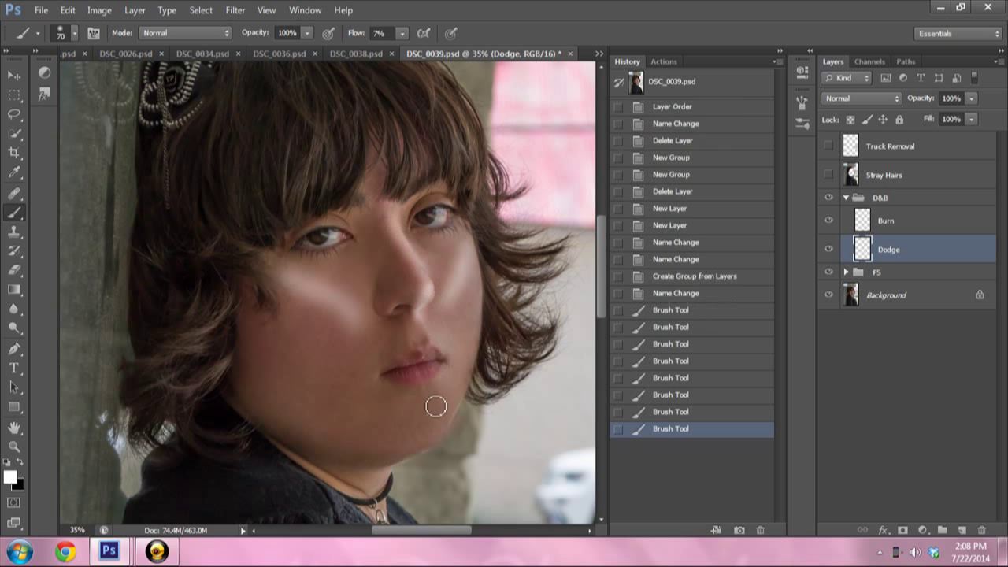
pyautogui.click(445, 352)
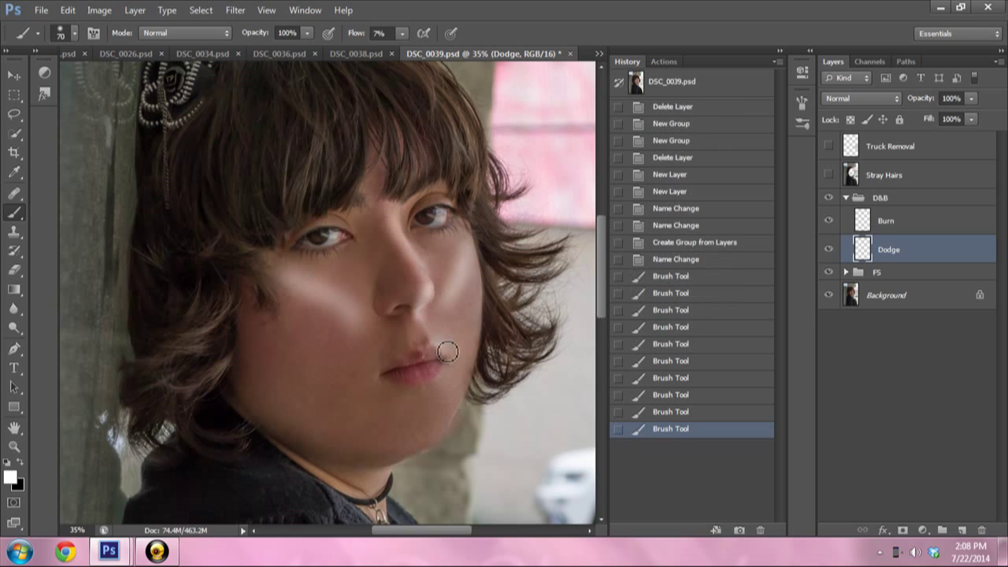
pyautogui.press(']')
pyautogui.press(']')
pyautogui.moveTo(285, 270); pyautogui.dragTo(355, 331)
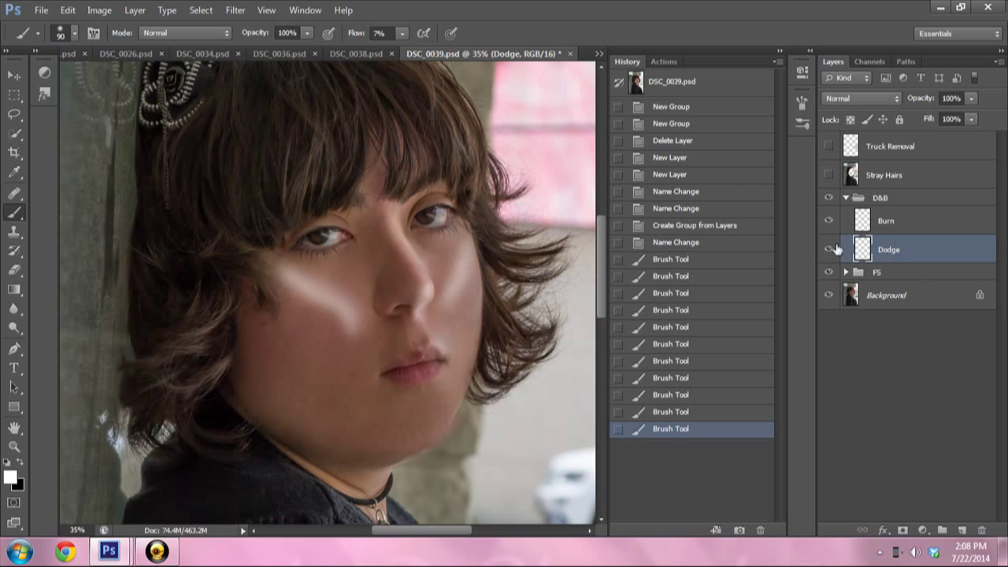
# - Open the Dodge layer's blend mode list
pyautogui.click(854, 99)
# - Set the Dodge layer to Soft Light and softly dodge the left cheek and under-eye
pyautogui.click(836, 297)
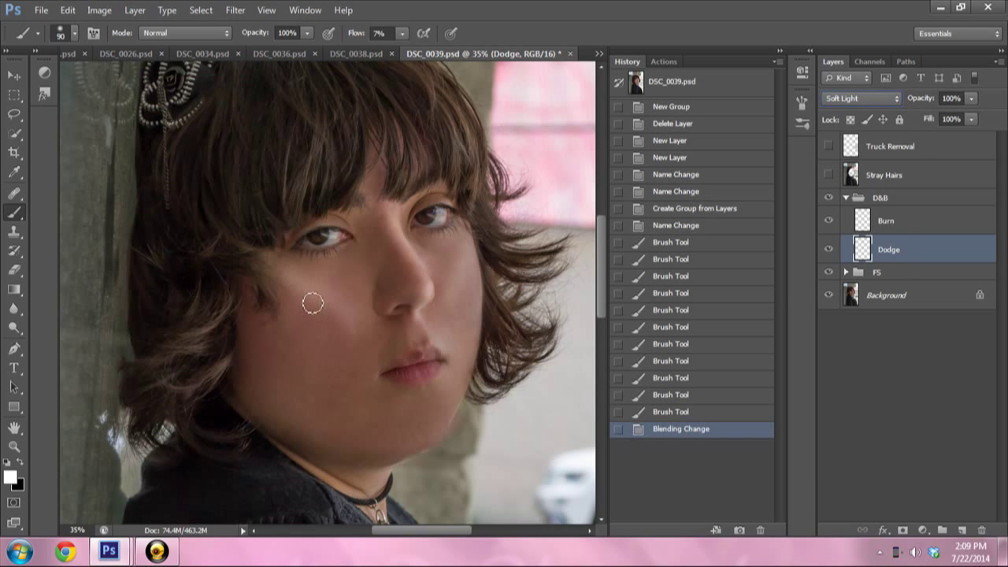
pyautogui.moveTo(290, 265)
pyautogui.mouseDown()
pyautogui.moveTo(343, 253)
pyautogui.moveTo(283, 272)
pyautogui.moveTo(304, 261)
pyautogui.mouseUp()
pyautogui.hotkey('ctrl', 'z')
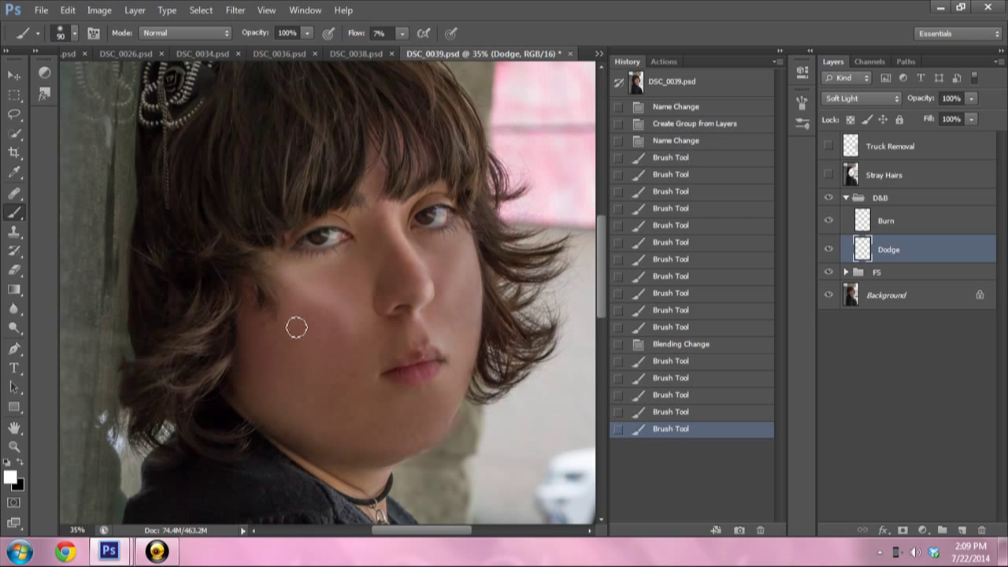
pyautogui.click(685, 378)
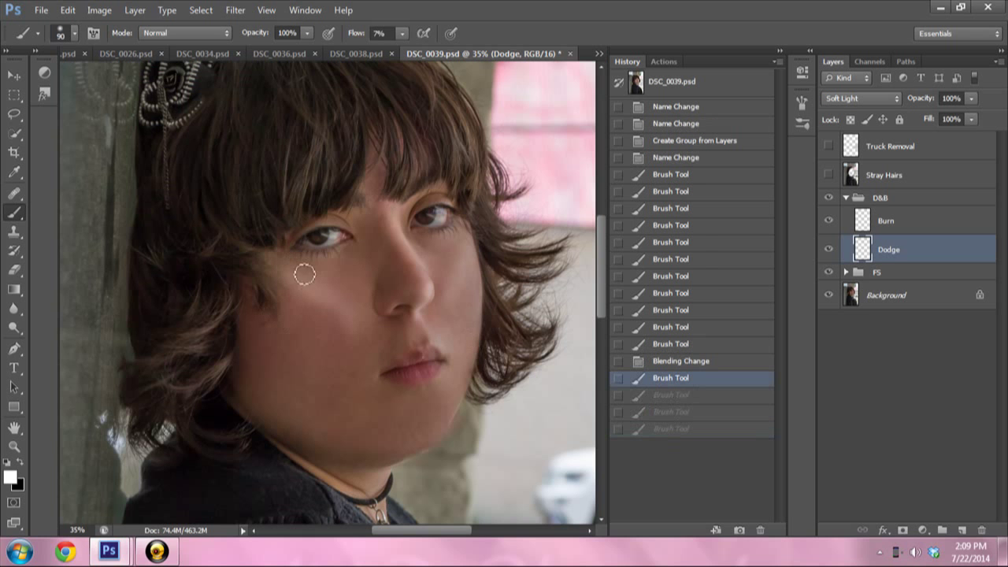
pyautogui.moveTo(310, 261); pyautogui.dragTo(349, 254)
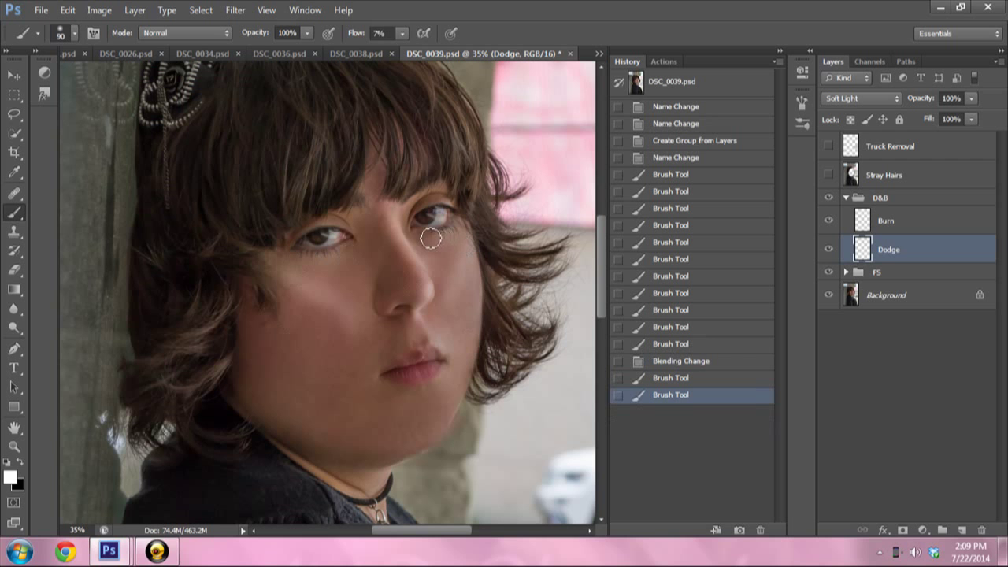
pyautogui.moveTo(430, 236)
pyautogui.mouseDown()
pyautogui.moveTo(420, 222)
pyautogui.moveTo(396, 297)
pyautogui.mouseUp()
# - Dodge along the nose down toward the lips, undoing unwanted strokes
pyautogui.moveTo(341, 232); pyautogui.dragTo(355, 264)
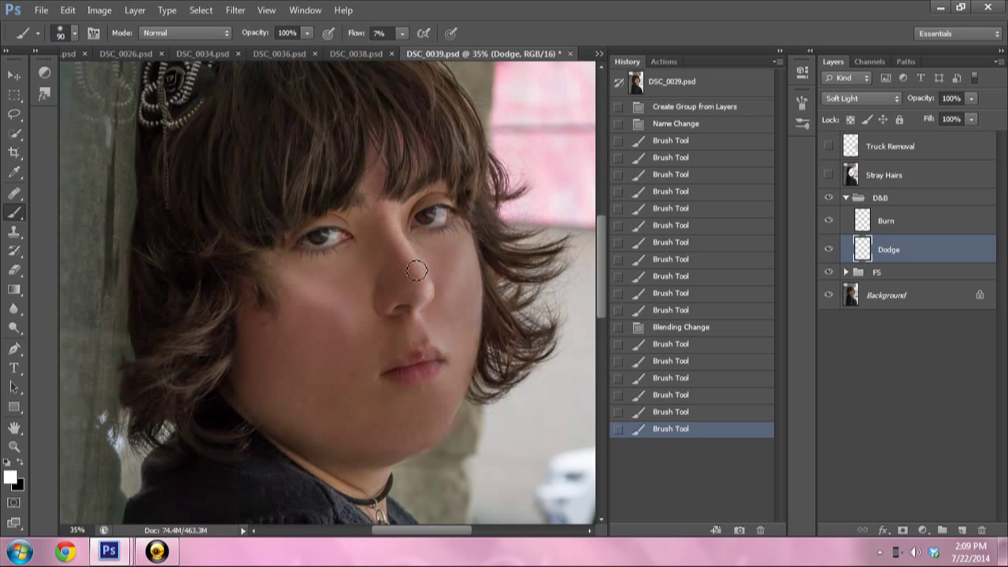
pyautogui.moveTo(409, 248); pyautogui.dragTo(417, 271)
pyautogui.hotkey('ctrl', 'z')
pyautogui.moveTo(418, 309); pyautogui.dragTo(432, 344)
pyautogui.hotkey('ctrl', 'z')
pyautogui.moveTo(421, 286); pyautogui.dragTo(442, 345)
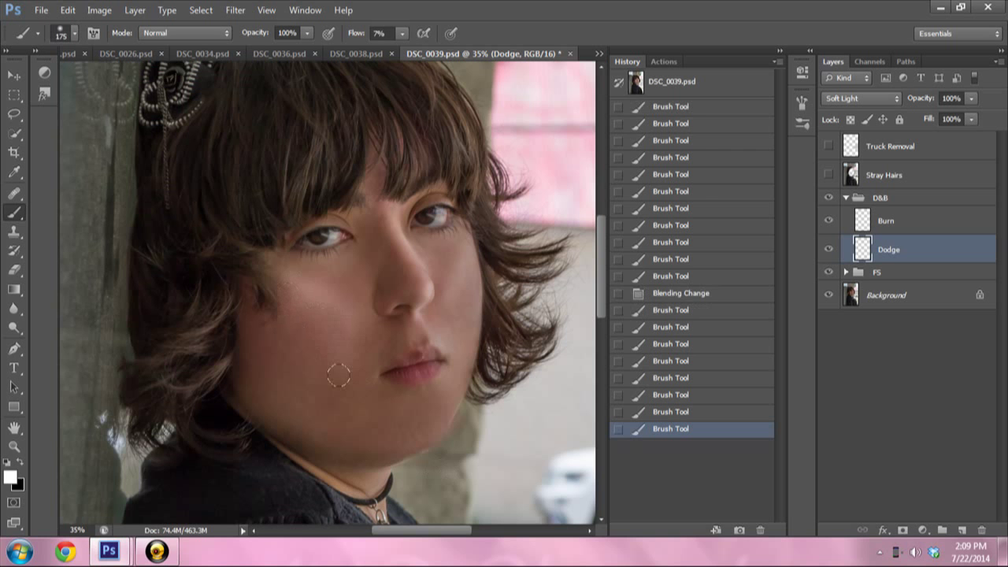
pyautogui.moveTo(337, 371); pyautogui.dragTo(463, 372)
pyautogui.hotkey('ctrl', 'z')
pyautogui.hotkey('ctrl', 'z')
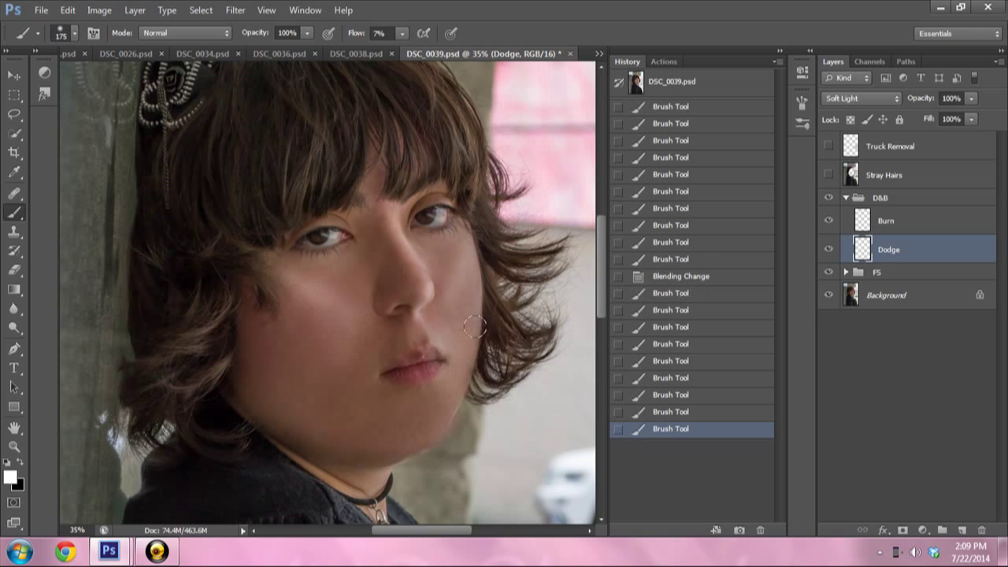
# - Dodge down the right cheek to the jawline, then shrink the brush to 90
pyautogui.moveTo(453, 273); pyautogui.dragTo(463, 326)
pyautogui.moveTo(447, 403); pyautogui.dragTo(444, 445)
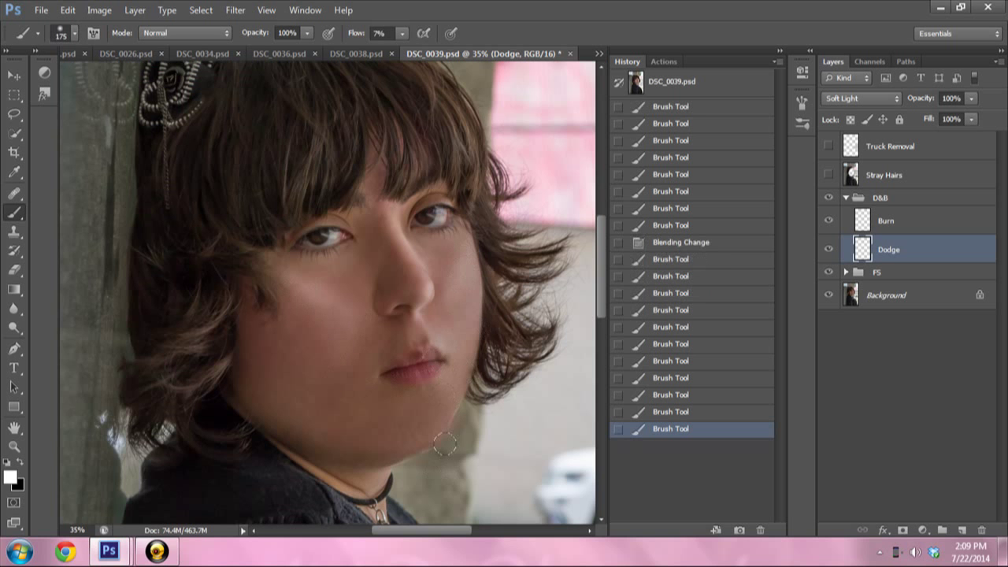
pyautogui.moveTo(464, 293); pyautogui.dragTo(453, 354)
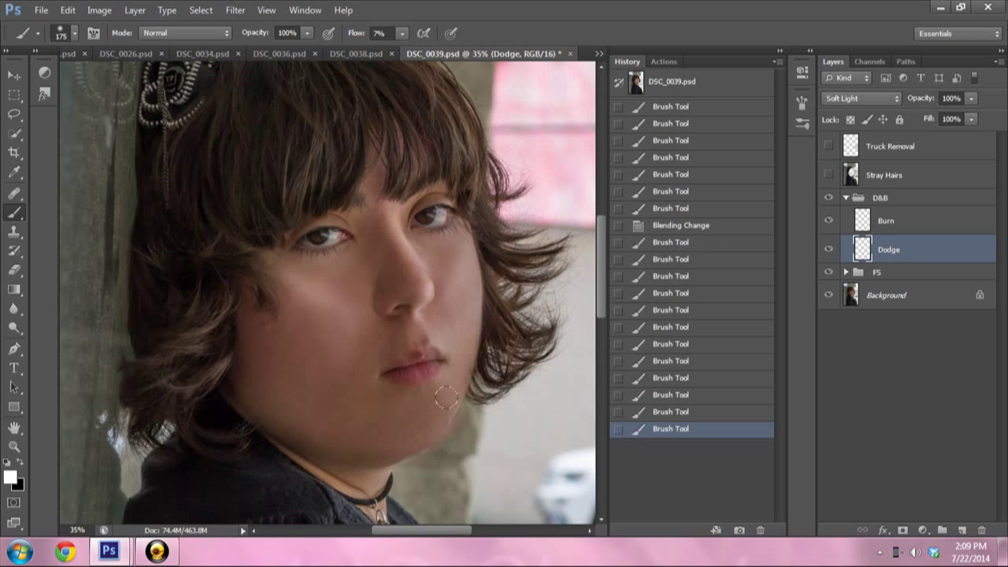
pyautogui.moveTo(446, 398)
pyautogui.mouseDown()
pyautogui.moveTo(398, 468)
pyautogui.moveTo(457, 373)
pyautogui.moveTo(450, 388)
pyautogui.mouseUp()
pyautogui.press('[')
pyautogui.press('[')
pyautogui.press('[')
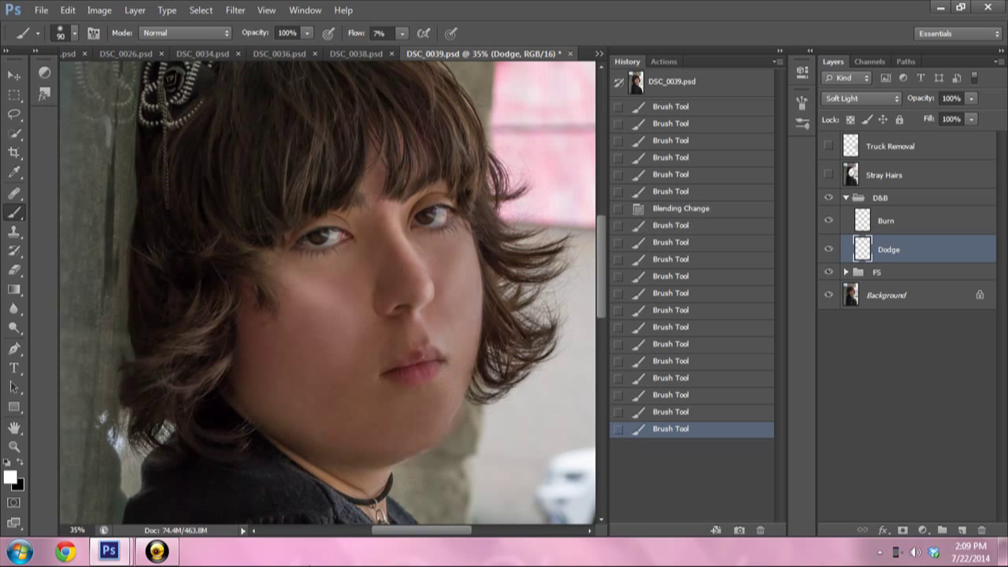
# - Zoom to 65% and dodge just above and around the lips with a 35-pixel brush
pyautogui.click(77, 529)
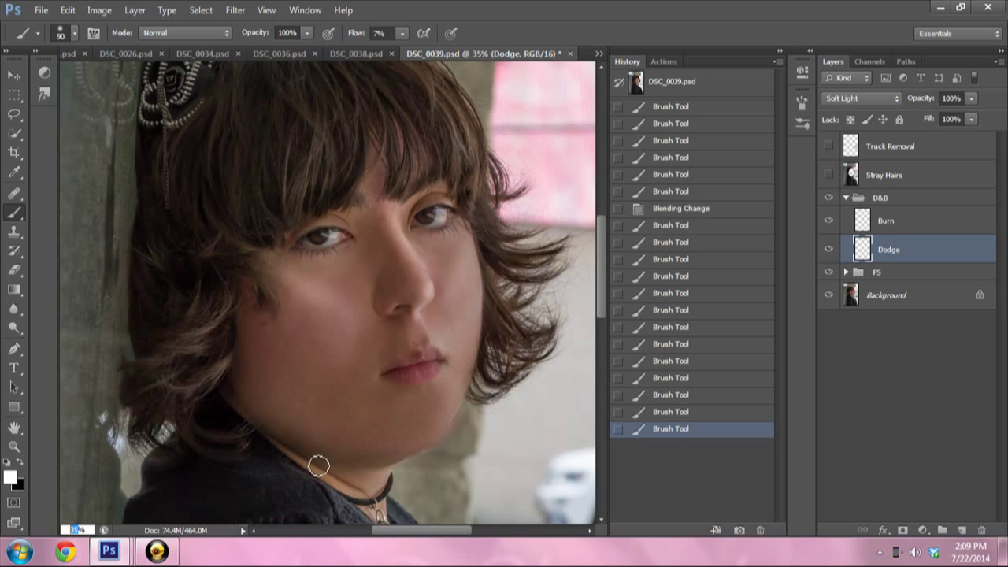
pyautogui.write('65')
pyautogui.press('Return')
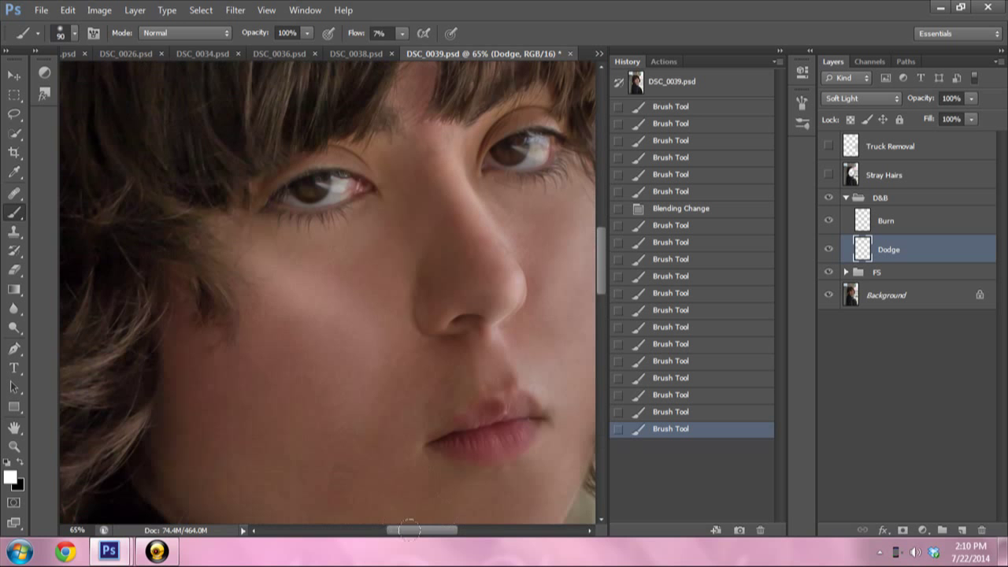
pyautogui.moveTo(432, 533); pyautogui.dragTo(470, 534)
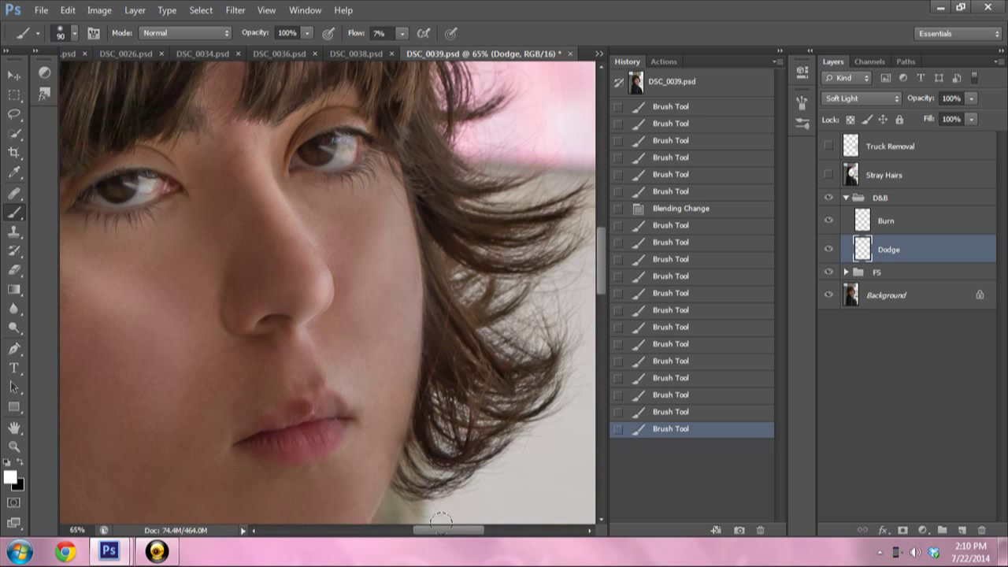
pyautogui.moveTo(436, 533); pyautogui.dragTo(419, 533)
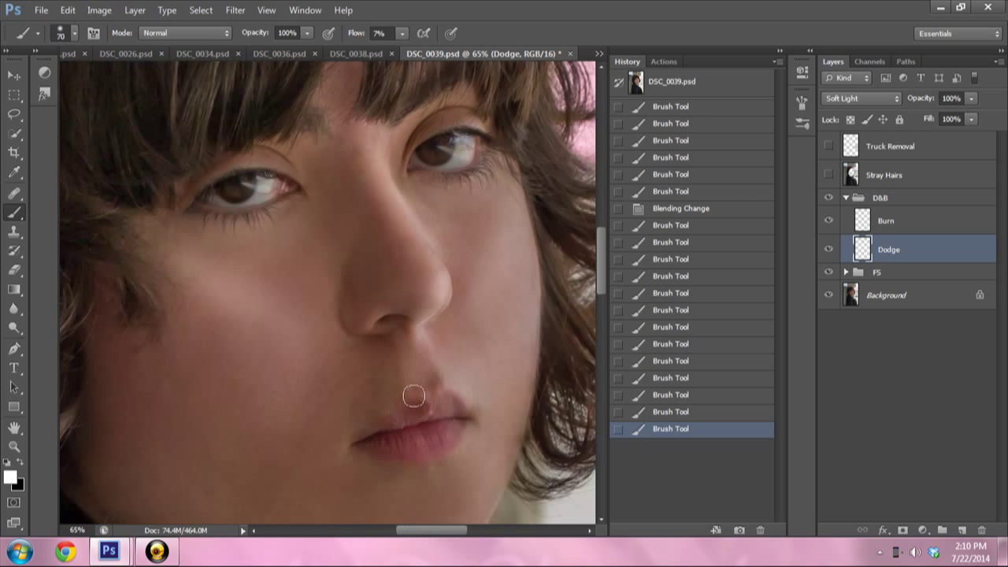
pyautogui.press('[')
pyautogui.press('[')
pyautogui.press('[')
pyautogui.press('[')
pyautogui.press('[')
pyautogui.press('[')
pyautogui.moveTo(418, 399); pyautogui.dragTo(448, 381)
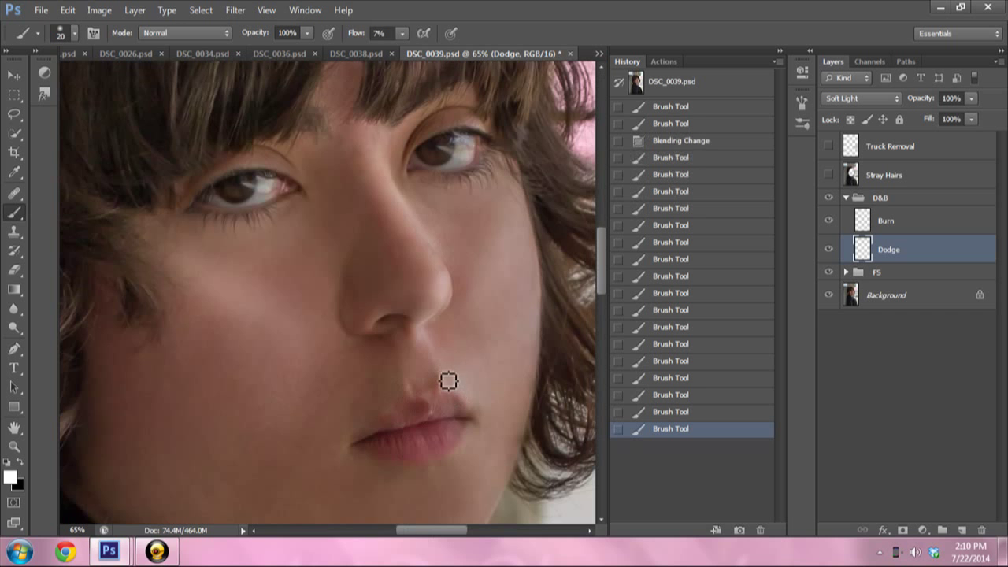
pyautogui.moveTo(457, 418)
pyautogui.mouseDown()
pyautogui.moveTo(418, 459)
pyautogui.moveTo(429, 444)
pyautogui.moveTo(452, 446)
pyautogui.mouseUp()
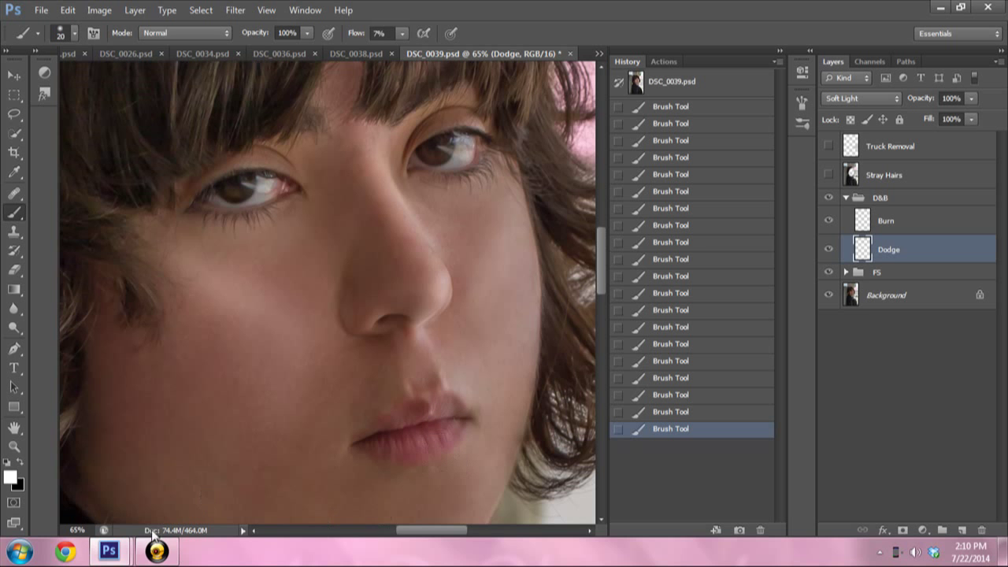
# - Review the photo at 16% zoom, return to 35%, and enlarge the brush to 70
pyautogui.click(77, 530)
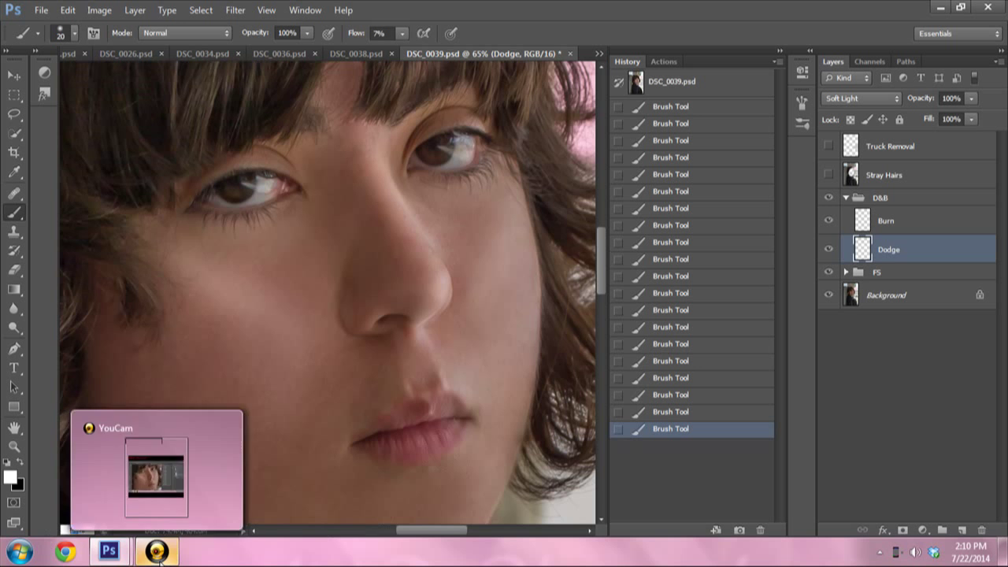
pyautogui.write('16.6')
pyautogui.press('Return')
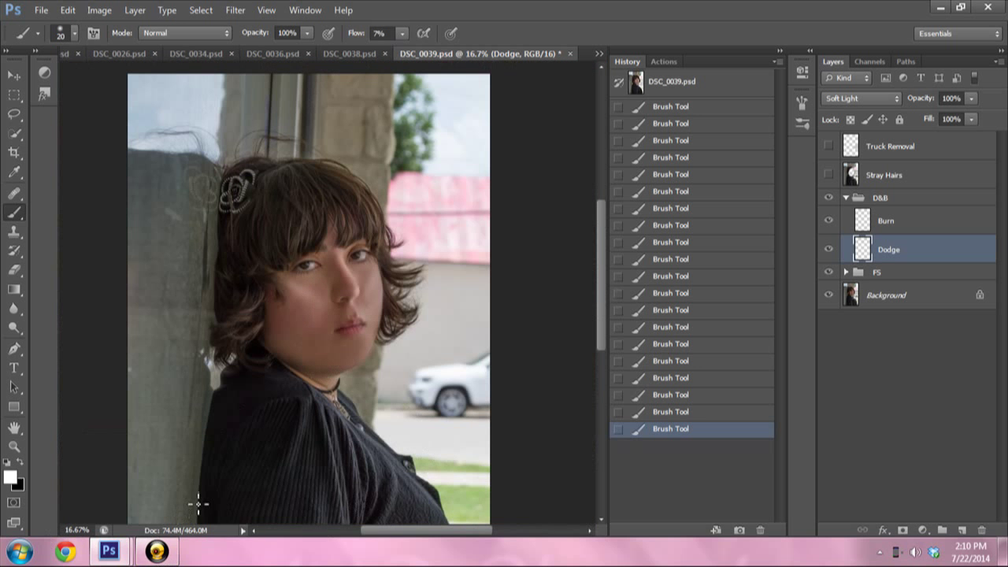
pyautogui.click(84, 530)
pyautogui.write('35')
pyautogui.press('Return')
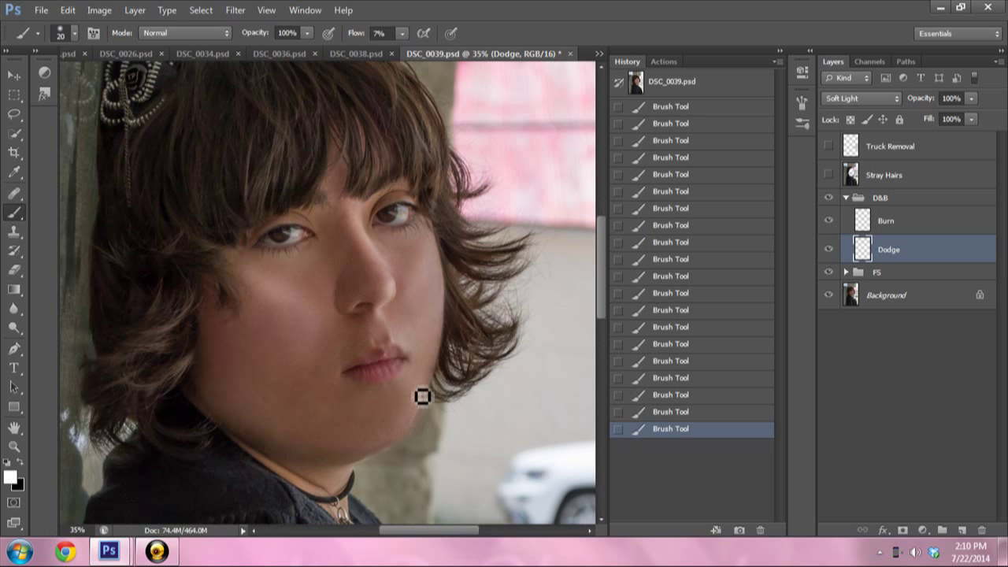
pyautogui.press(']')
pyautogui.press(']')
pyautogui.press(']')
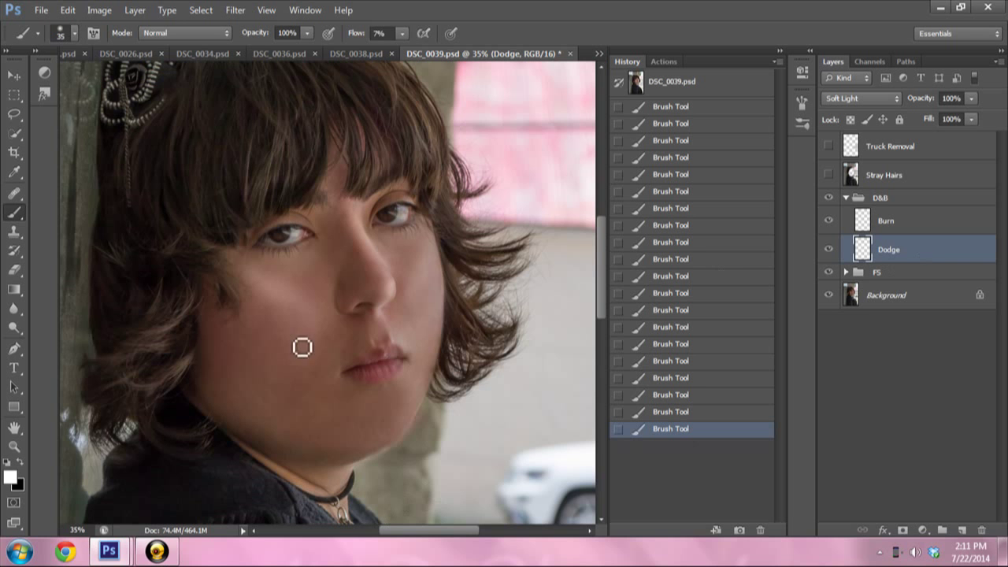
pyautogui.press(']')
pyautogui.press(']')
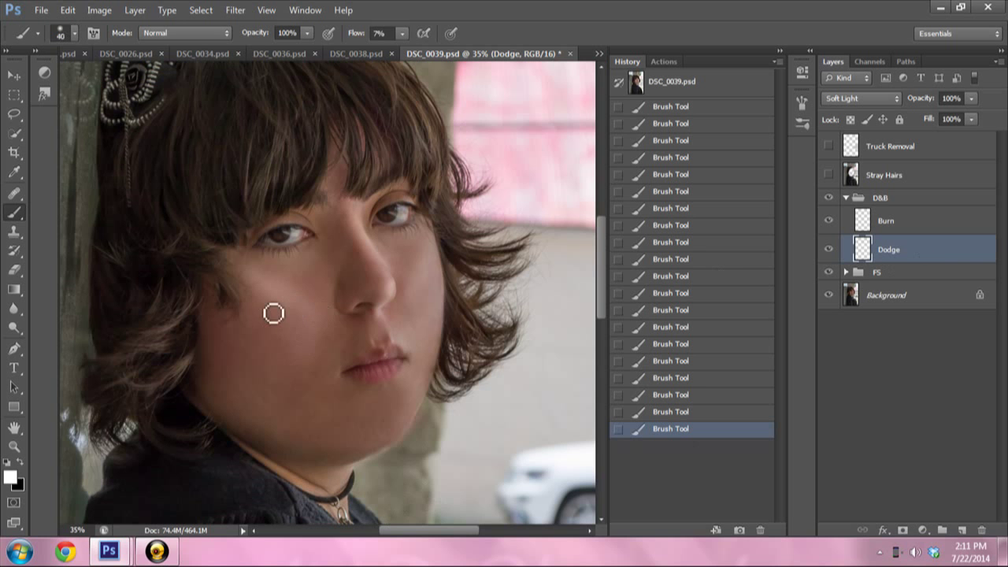
pyautogui.press(']')
pyautogui.press(']')
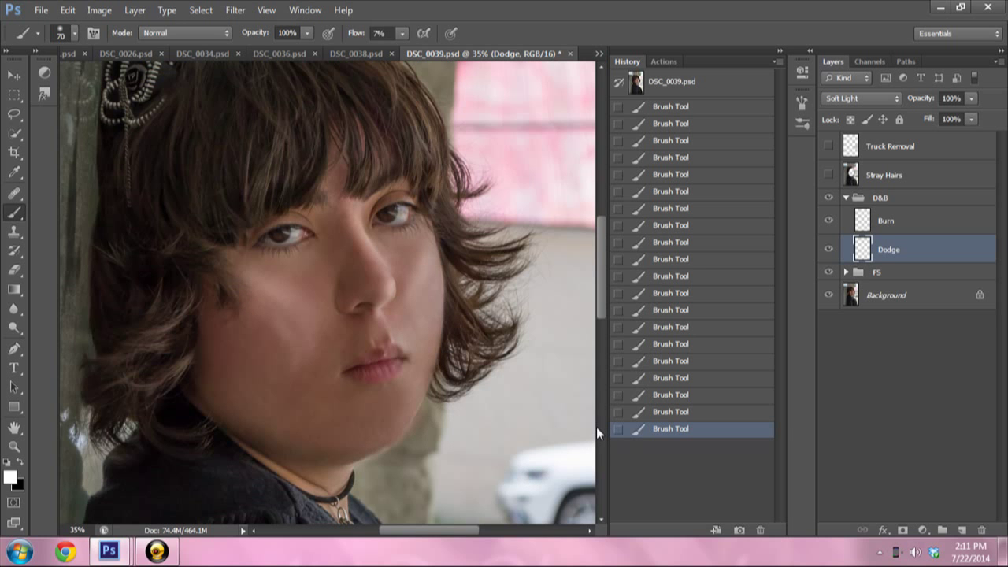
# - Open the Dodge layer's blending options and begin splitting the Underlying Layer black slider
pyautogui.doubleClick(864, 249)
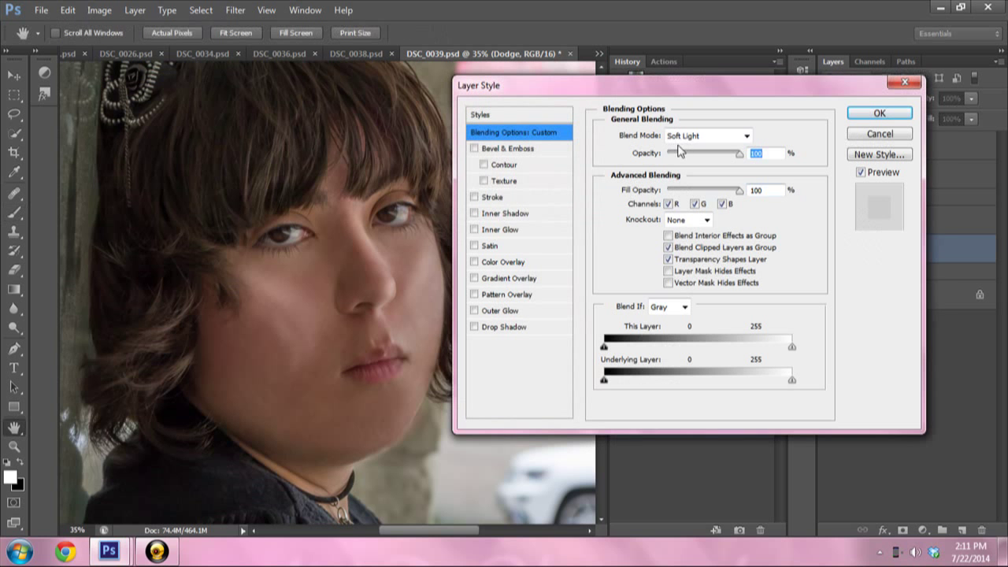
pyautogui.moveTo(703, 99); pyautogui.dragTo(679, 81)
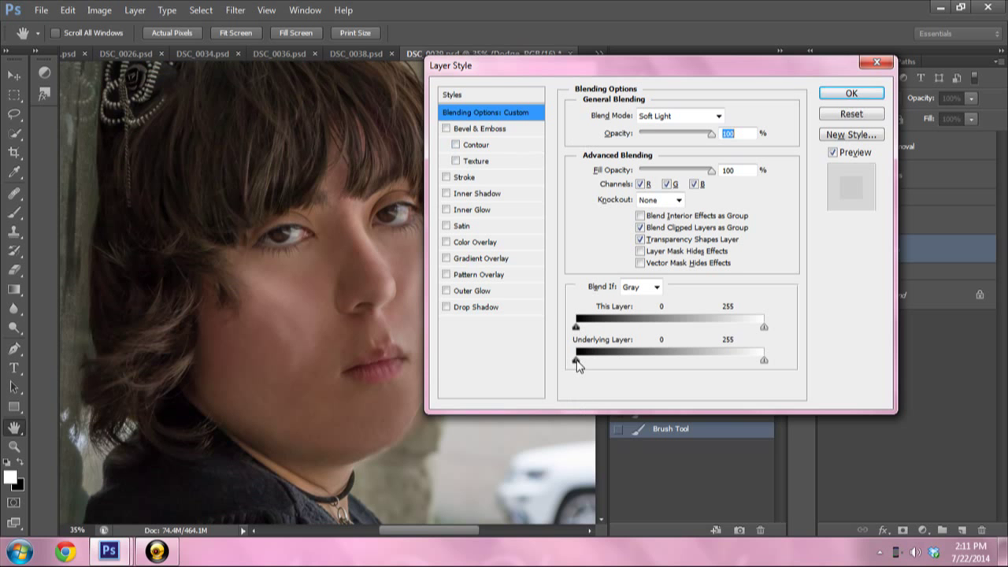
pyautogui.moveTo(576, 360)
pyautogui.mouseDown()
pyautogui.moveTo(702, 355)
pyautogui.moveTo(694, 362)
pyautogui.moveTo(764, 367)
pyautogui.moveTo(661, 363)
pyautogui.moveTo(815, 371)
pyautogui.moveTo(597, 376)
pyautogui.mouseUp()
pyautogui.moveTo(675, 372)
pyautogui.mouseDown()
pyautogui.moveTo(793, 366)
pyautogui.moveTo(635, 362)
pyautogui.moveTo(559, 375)
pyautogui.moveTo(796, 361)
pyautogui.moveTo(576, 362)
pyautogui.mouseUp()
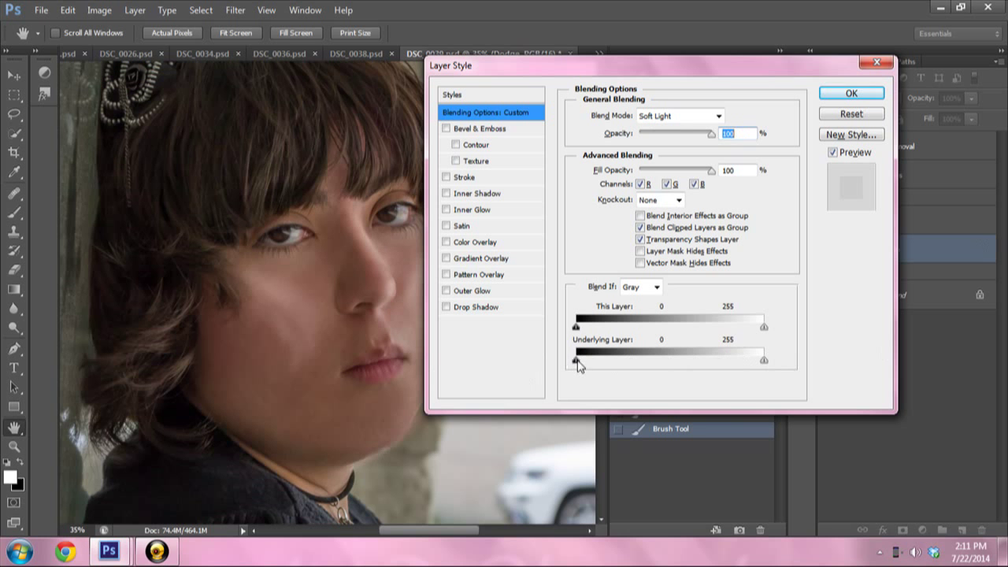
pyautogui.moveTo(577, 362); pyautogui.dragTo(586, 361)
# - Alt-split the Dodge layer's underlying black point to 0/131, apply it, and compare with Dodge toggled
pyautogui.moveTo(658, 59); pyautogui.dragTo(756, 144)
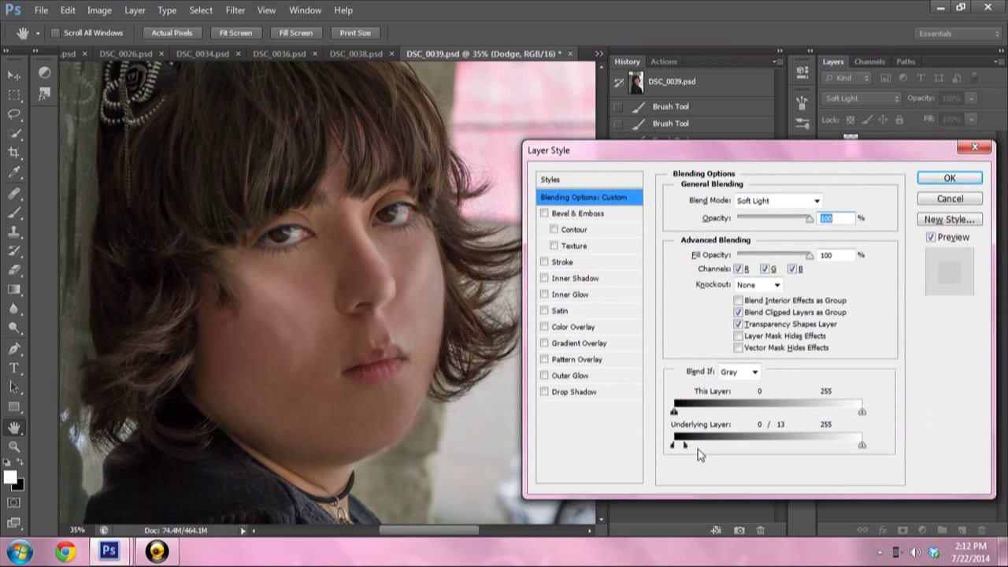
pyautogui.moveTo(687, 447)
pyautogui.mouseDown()
pyautogui.moveTo(787, 445)
pyautogui.moveTo(580, 455)
pyautogui.mouseUp()
pyautogui.press('alt')
pyautogui.moveTo(673, 446)
pyautogui.mouseDown()
pyautogui.moveTo(809, 442)
pyautogui.moveTo(758, 447)
pyautogui.mouseUp()
pyautogui.moveTo(758, 447)
pyautogui.mouseDown()
pyautogui.moveTo(678, 447)
pyautogui.moveTo(834, 449)
pyautogui.moveTo(768, 455)
pyautogui.moveTo(778, 455)
pyautogui.mouseUp()
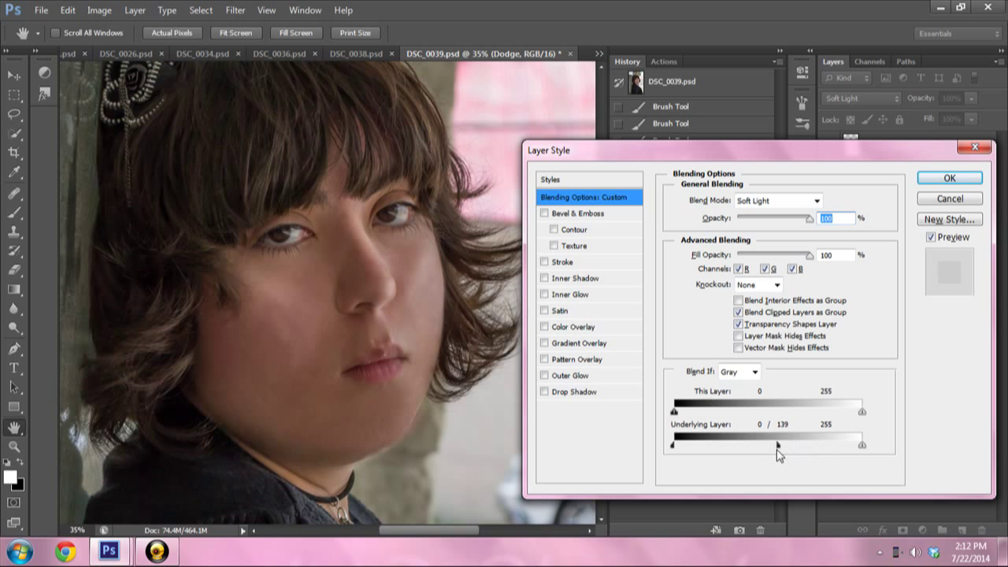
pyautogui.click(950, 179)
pyautogui.click(829, 249)
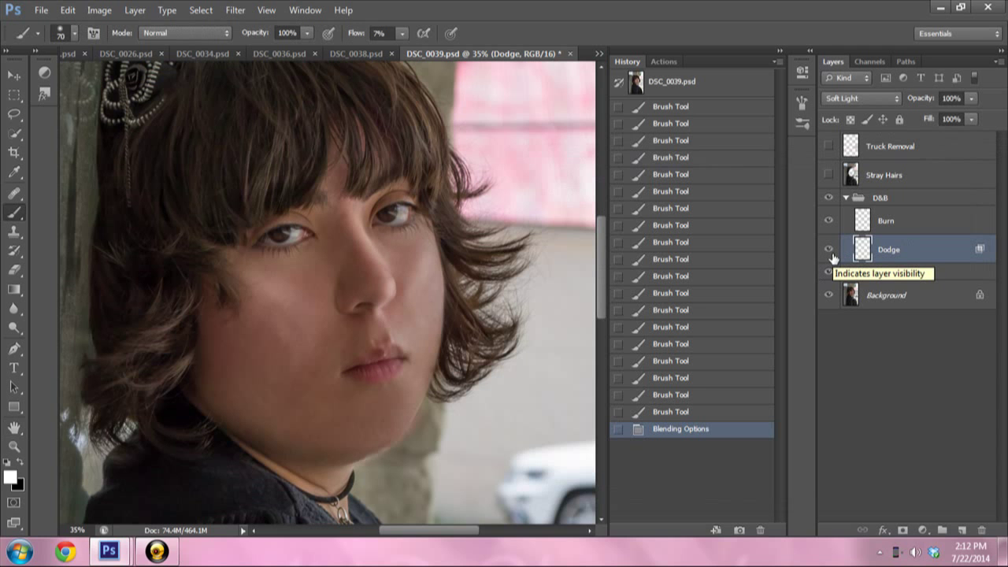
# - On the Burn layer, sample the cheek and set the foreground to deep brown 301711, brush size 175
pyautogui.click(929, 223)
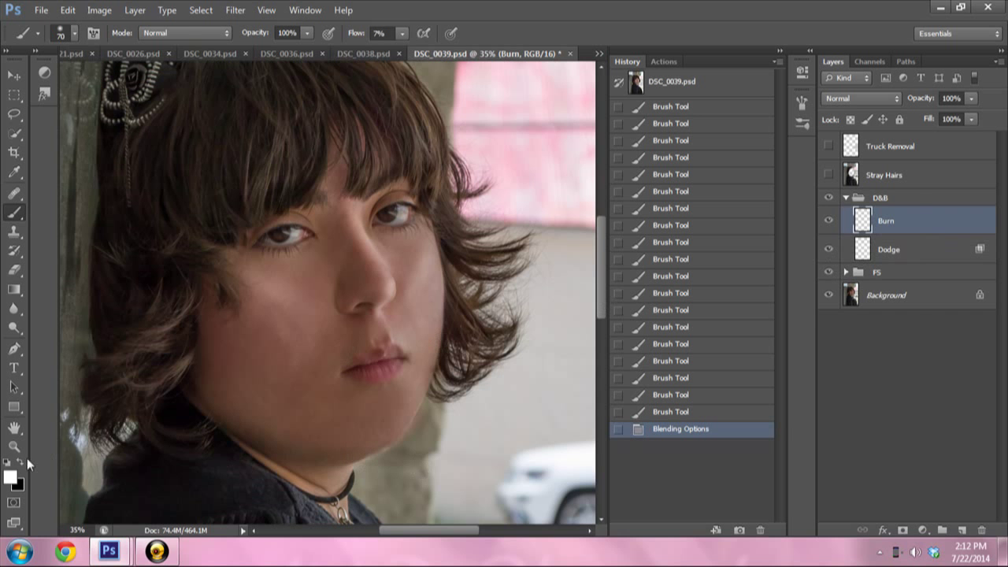
pyautogui.click(11, 476)
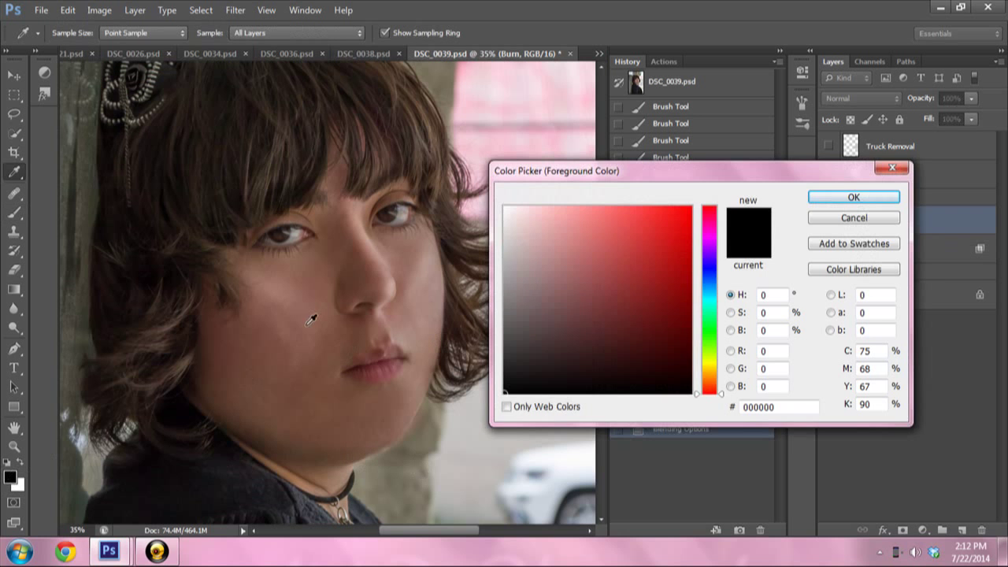
pyautogui.click(249, 334)
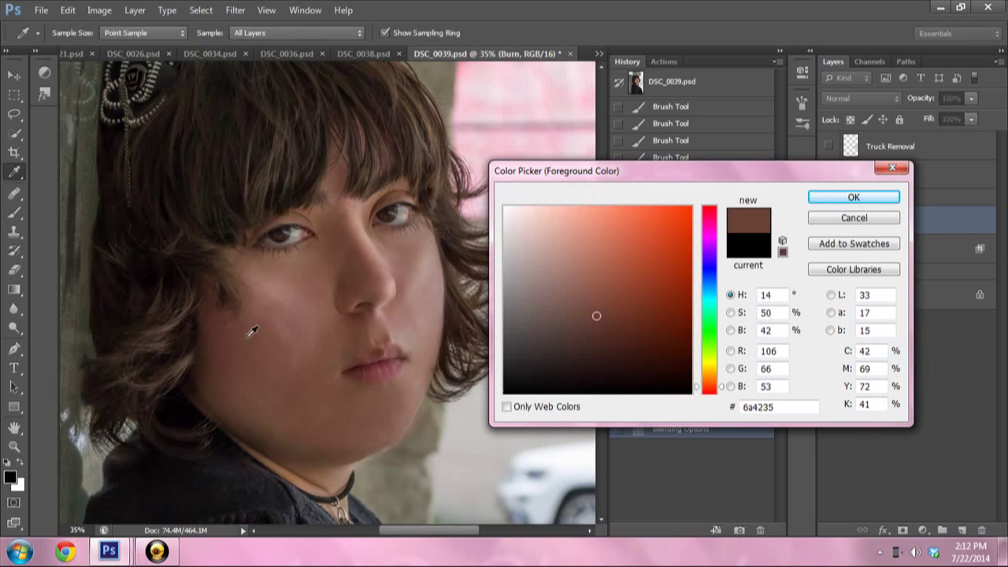
pyautogui.click(343, 374)
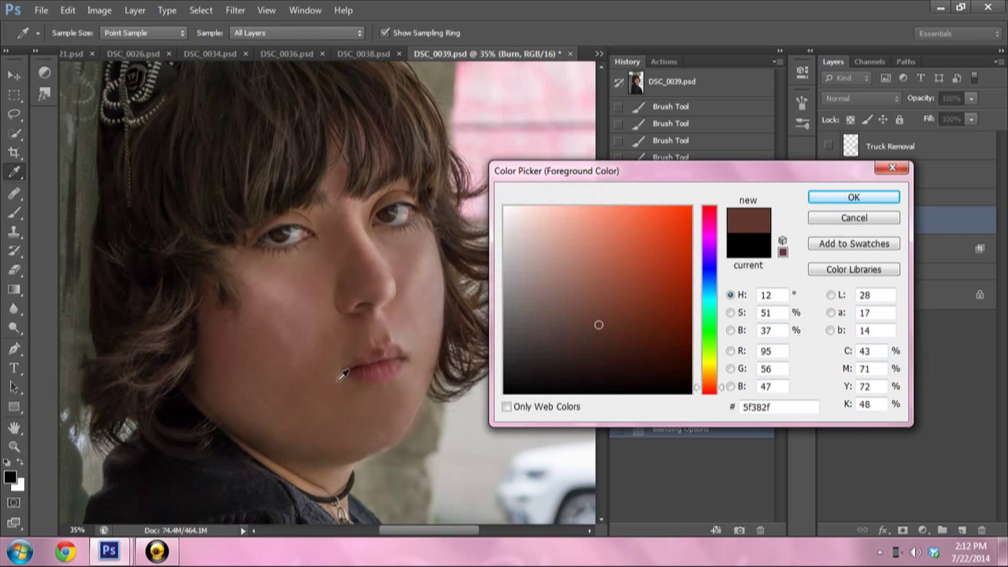
pyautogui.click(612, 352)
pyautogui.moveTo(613, 352); pyautogui.dragTo(624, 358)
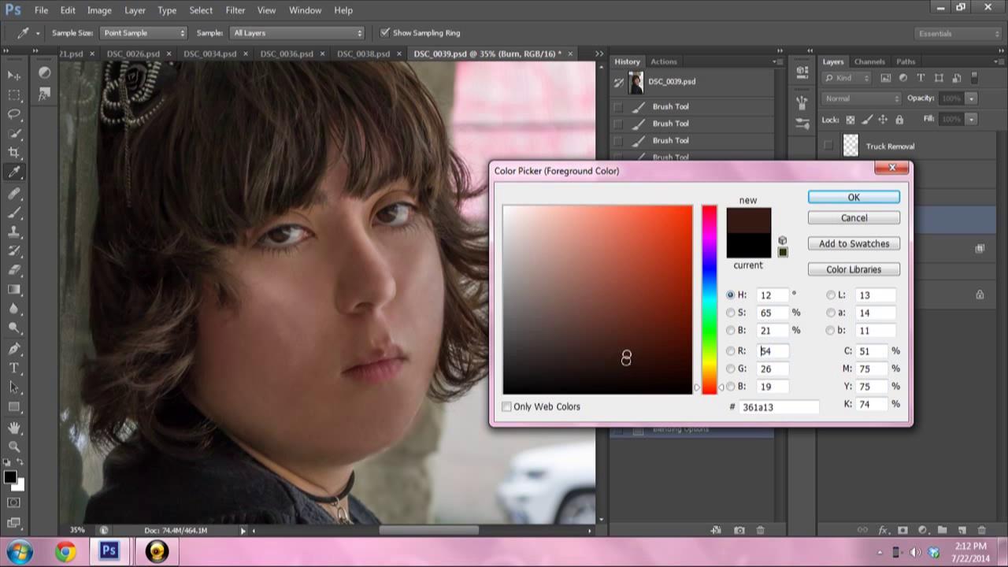
pyautogui.click(854, 197)
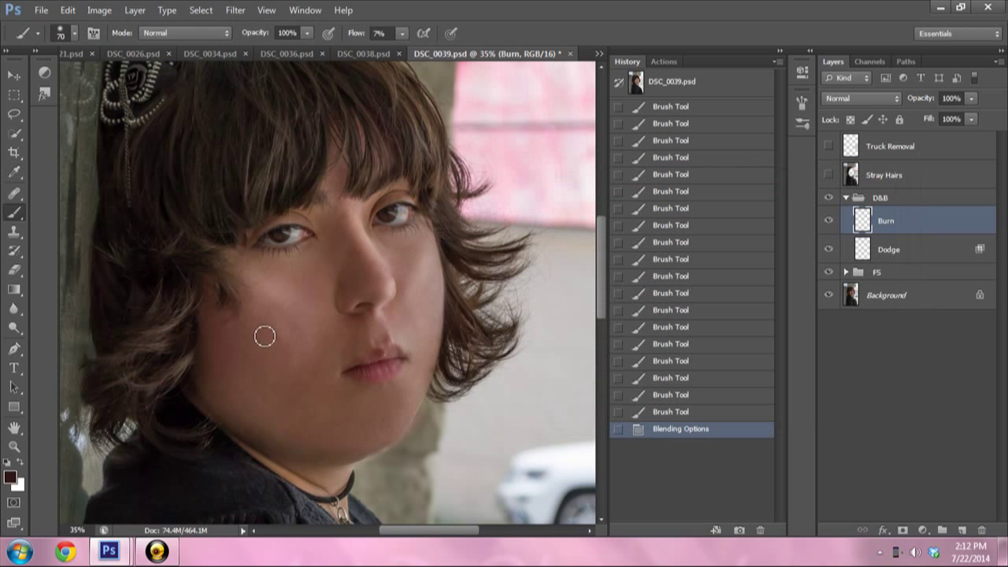
pyautogui.press(']')
pyautogui.press(']')
pyautogui.press(']')
# - Burn strokes beside and below the nose at brush size 70, and set the Burn layer to Soft Light
pyautogui.press('[')
pyautogui.press('[')
pyautogui.press('[')
pyautogui.moveTo(345, 291); pyautogui.dragTo(351, 306)
pyautogui.moveTo(343, 296); pyautogui.dragTo(342, 320)
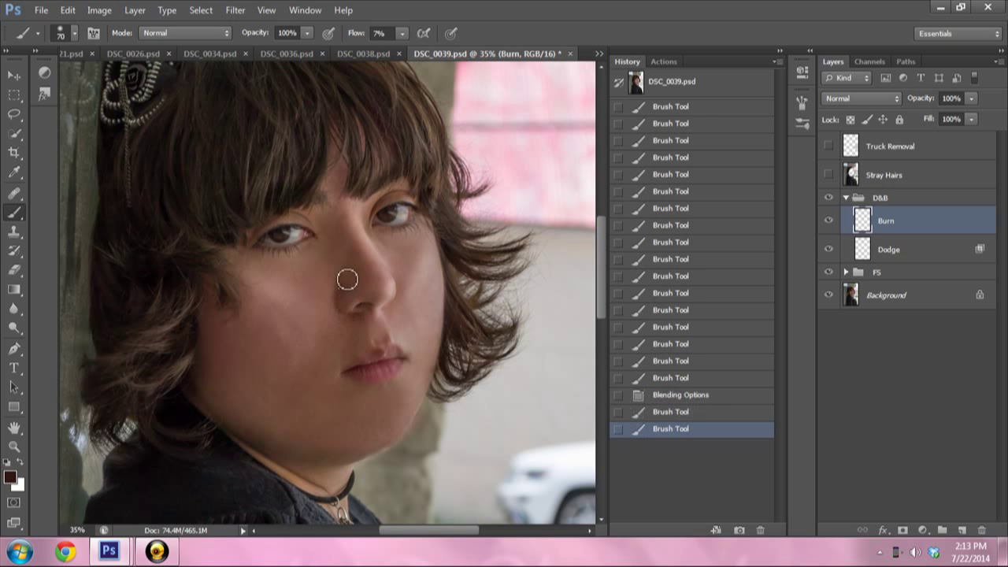
pyautogui.moveTo(346, 276); pyautogui.dragTo(354, 323)
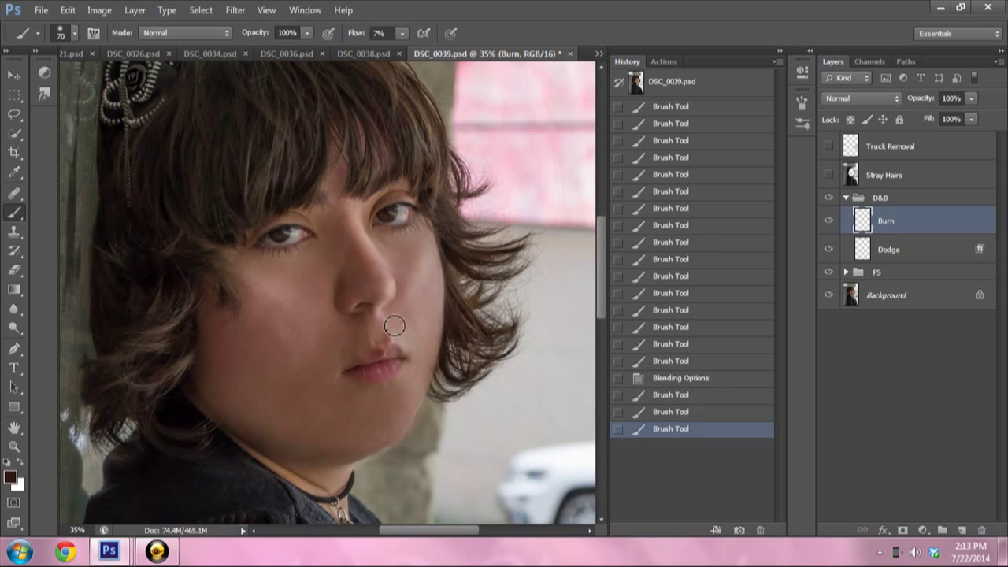
pyautogui.click(394, 325)
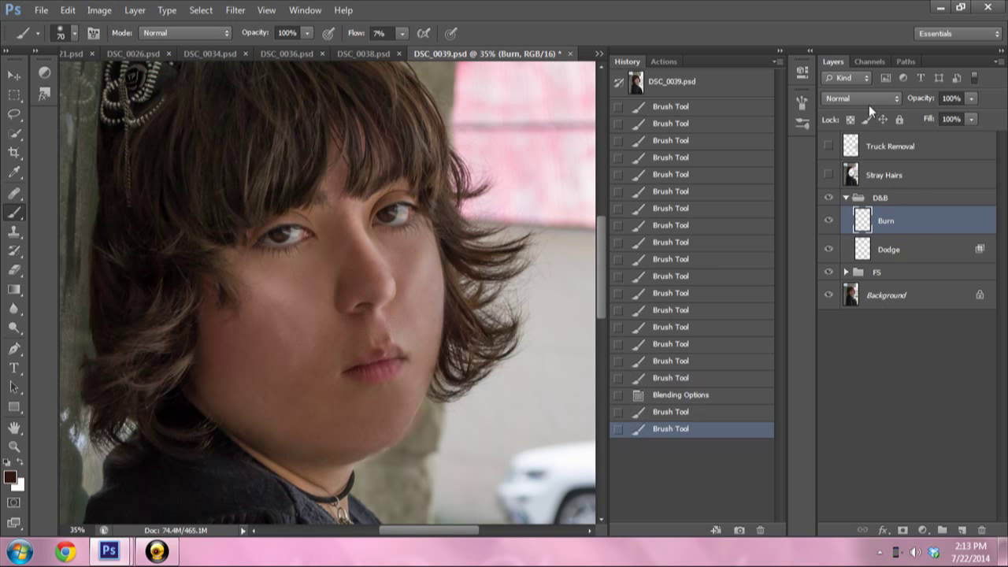
pyautogui.click(864, 99)
pyautogui.click(863, 296)
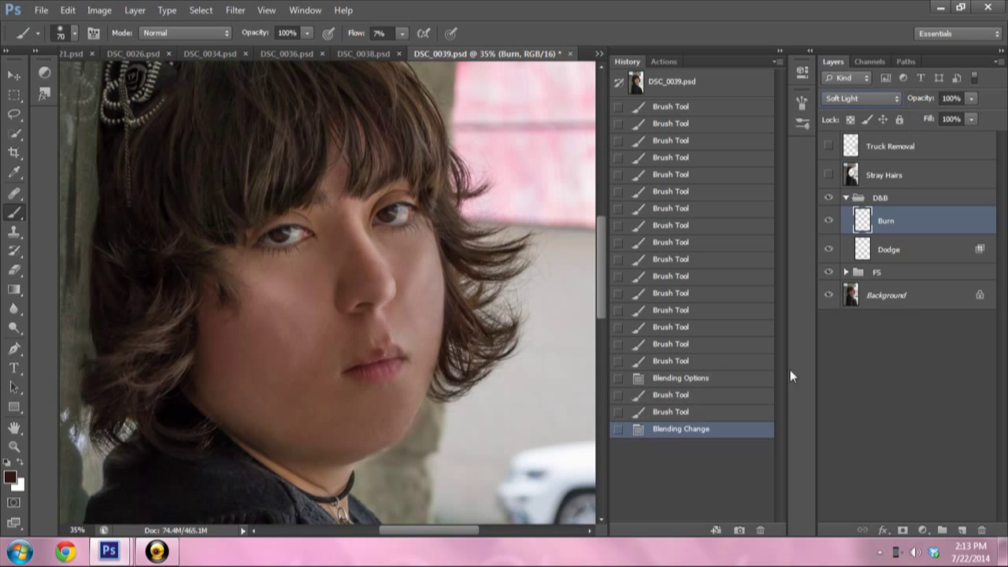
# - Burn shading around the nose, along the cheek, and across the forehead under the bangs
pyautogui.moveTo(353, 308)
pyautogui.mouseDown()
pyautogui.moveTo(330, 321)
pyautogui.moveTo(341, 322)
pyautogui.mouseUp()
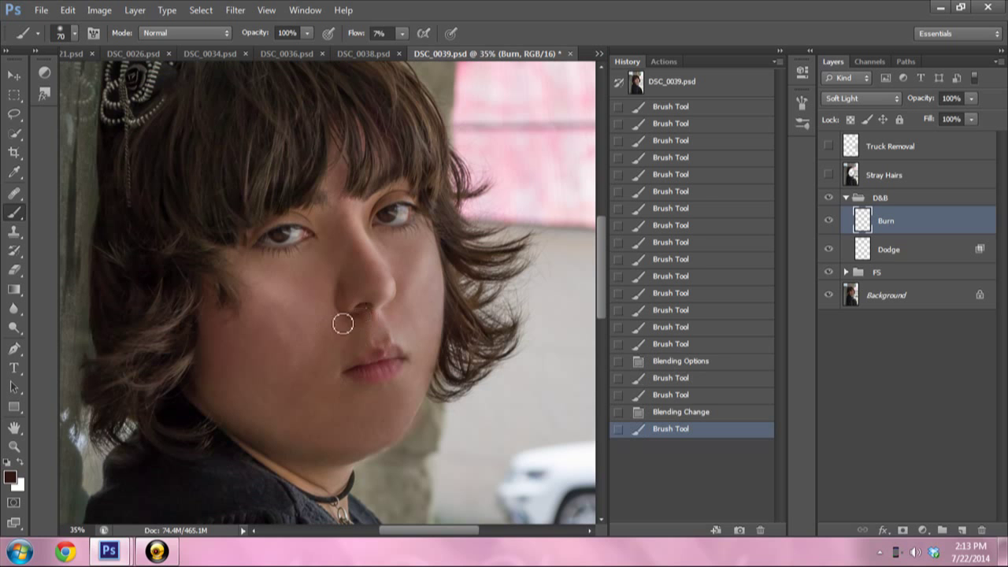
pyautogui.moveTo(378, 293); pyautogui.dragTo(410, 325)
pyautogui.press('[')
pyautogui.press('[')
pyautogui.press(']')
pyautogui.press(']')
pyautogui.moveTo(342, 153)
pyautogui.mouseDown()
pyautogui.moveTo(338, 142)
pyautogui.moveTo(349, 162)
pyautogui.moveTo(358, 149)
pyautogui.mouseUp()
pyautogui.moveTo(382, 182)
pyautogui.mouseDown()
pyautogui.moveTo(368, 140)
pyautogui.moveTo(389, 272)
pyautogui.mouseUp()
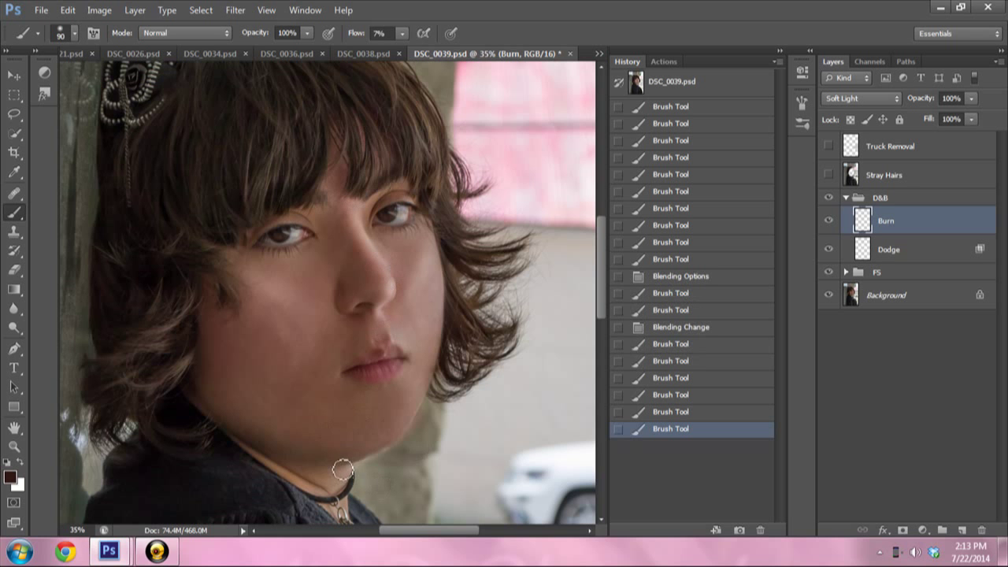
pyautogui.press(']')
pyautogui.press(']')
# - Burn along the chin, jawline, jaw-neck edge and left cheek with a 90–150 brush
pyautogui.moveTo(373, 456); pyautogui.dragTo(306, 461)
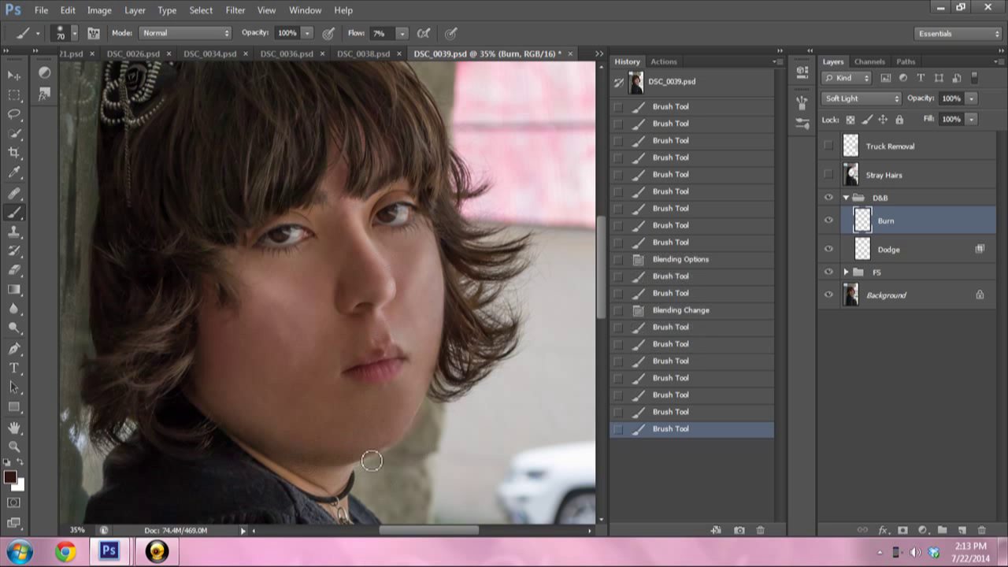
pyautogui.press(']')
pyautogui.press(']')
pyautogui.press(']')
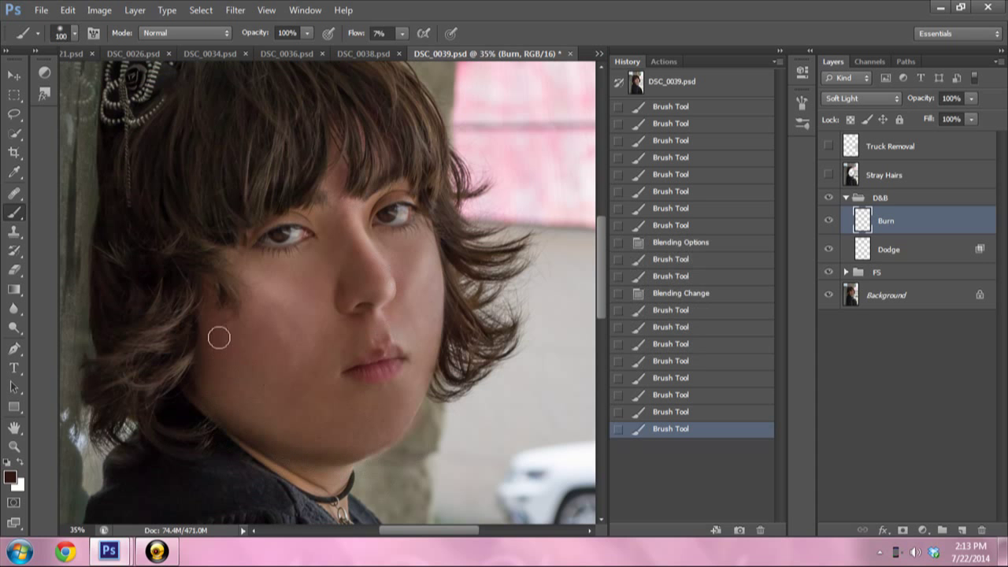
pyautogui.moveTo(202, 322)
pyautogui.mouseDown()
pyautogui.moveTo(209, 286)
pyautogui.moveTo(199, 312)
pyautogui.mouseUp()
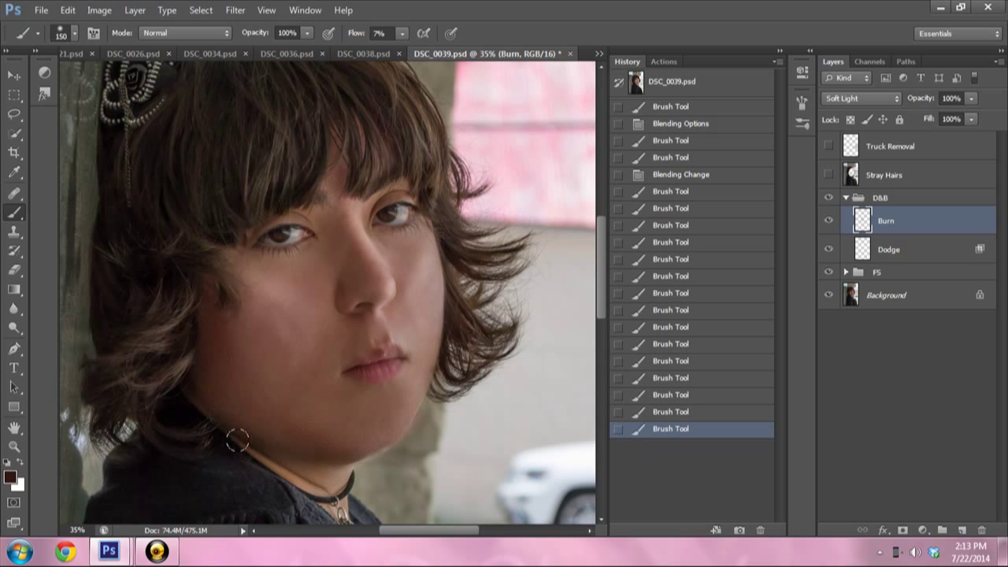
pyautogui.moveTo(237, 441); pyautogui.dragTo(426, 478)
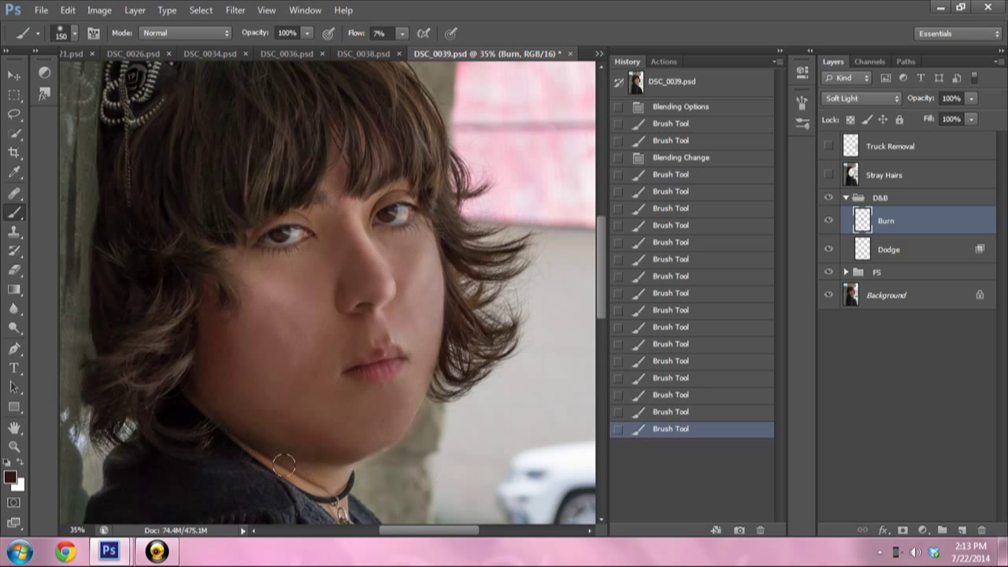
pyautogui.moveTo(223, 401)
pyautogui.mouseDown()
pyautogui.moveTo(280, 464)
pyautogui.moveTo(324, 462)
pyautogui.mouseUp()
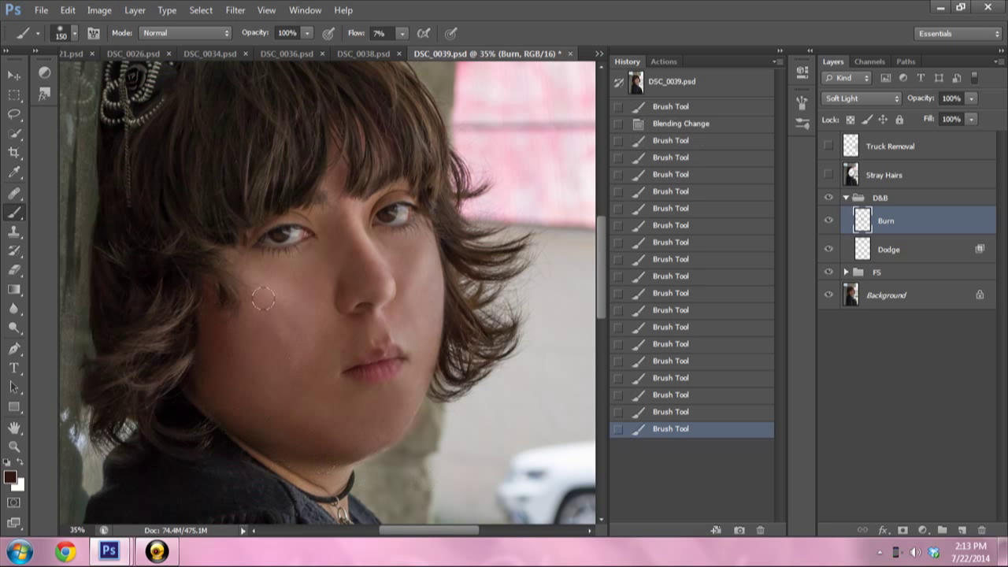
pyautogui.moveTo(301, 414); pyautogui.dragTo(333, 417)
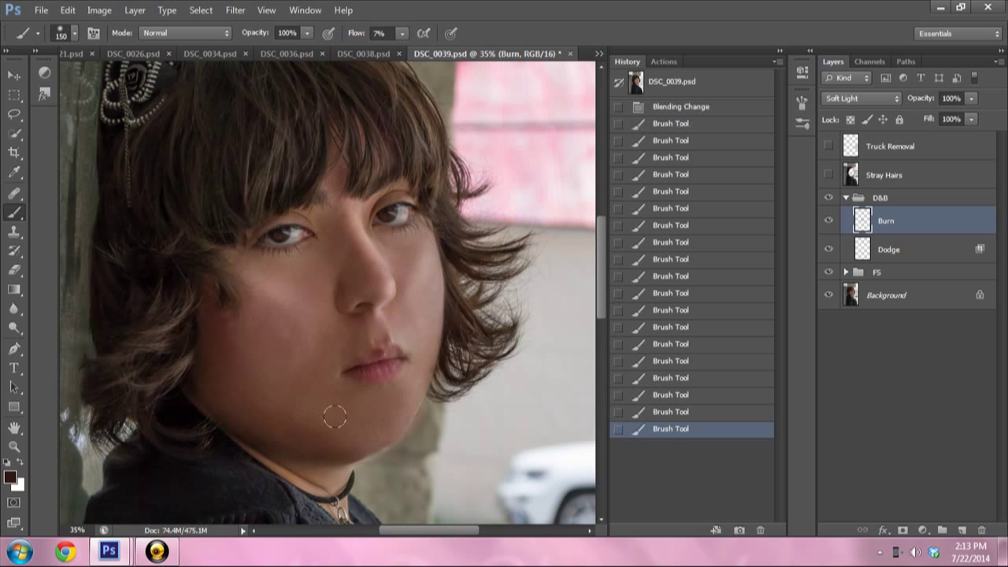
pyautogui.click(334, 417)
# - Add faint burn strokes on the chin, right cheek and near the hair edge at brush size 70
pyautogui.press('[')
pyautogui.press('[')
pyautogui.press('[')
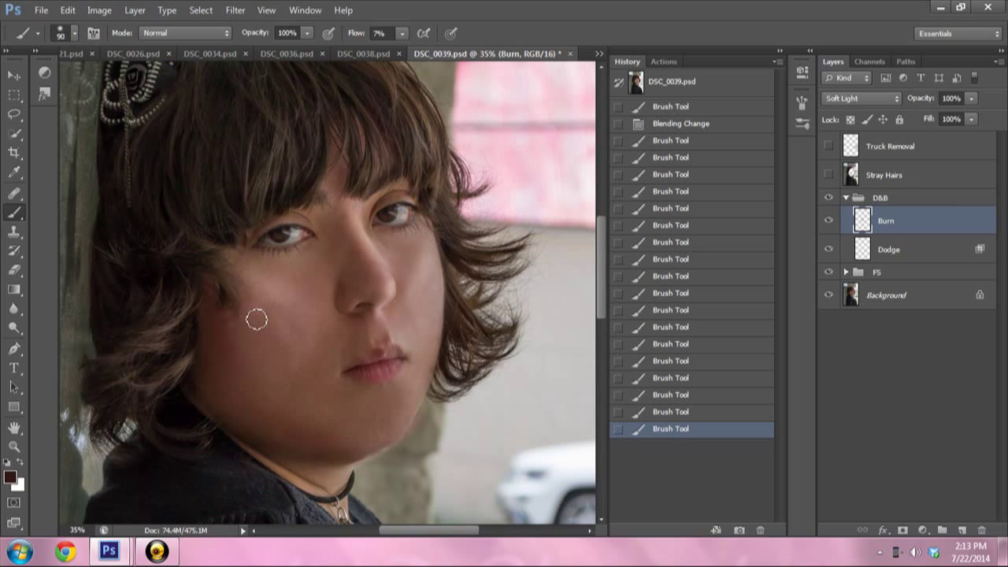
pyautogui.click(304, 347)
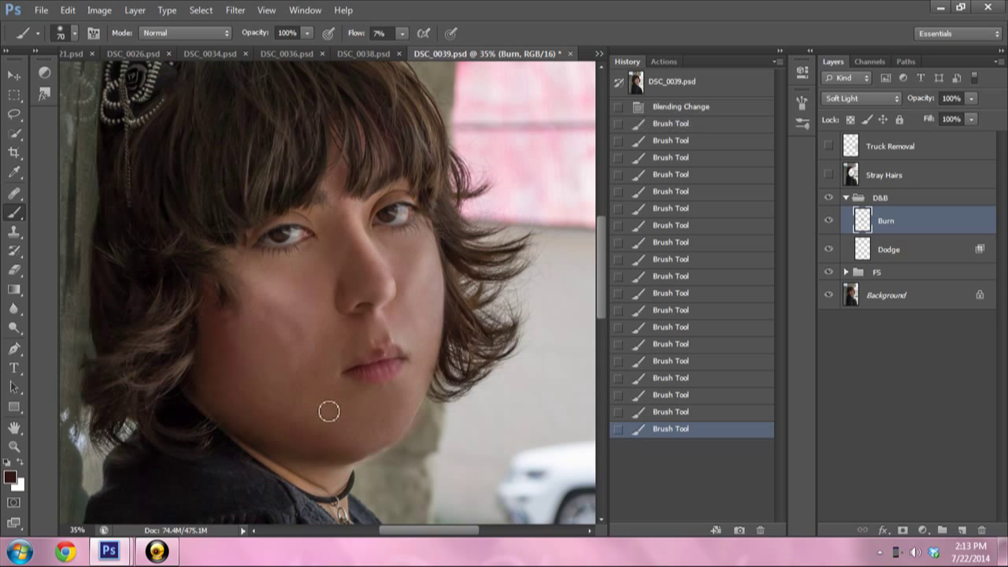
pyautogui.moveTo(327, 411); pyautogui.dragTo(349, 416)
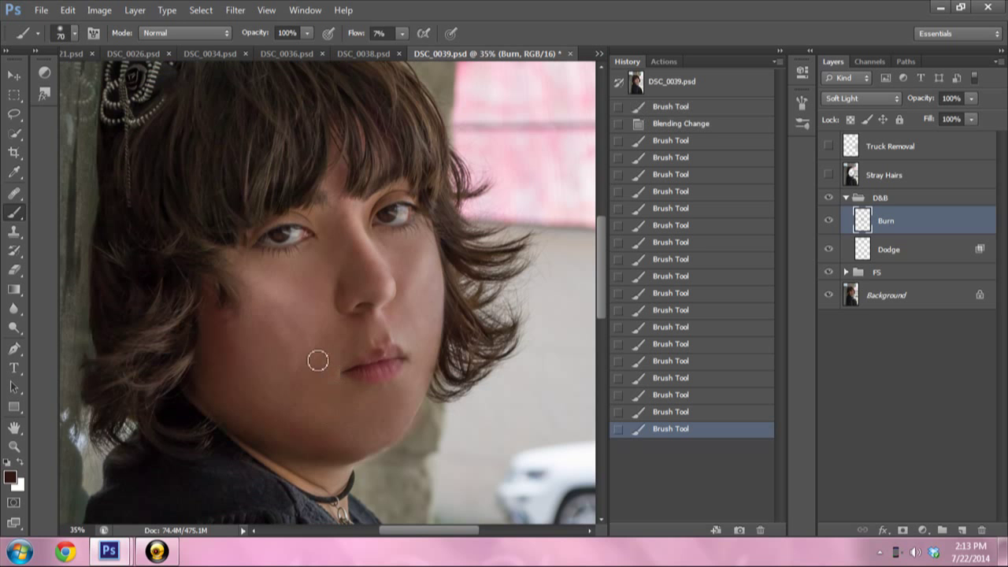
pyautogui.moveTo(426, 252); pyautogui.dragTo(409, 305)
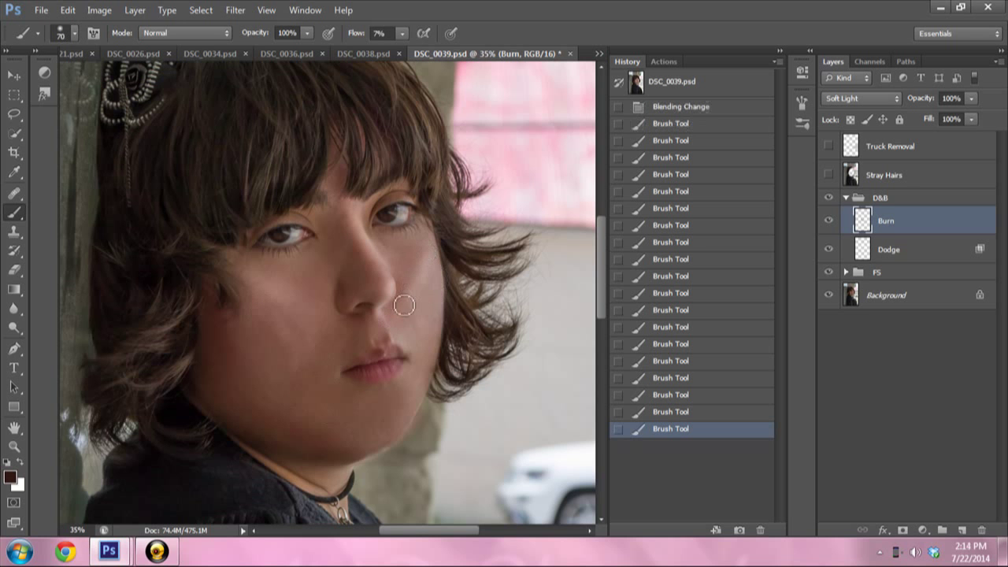
pyautogui.click(313, 315)
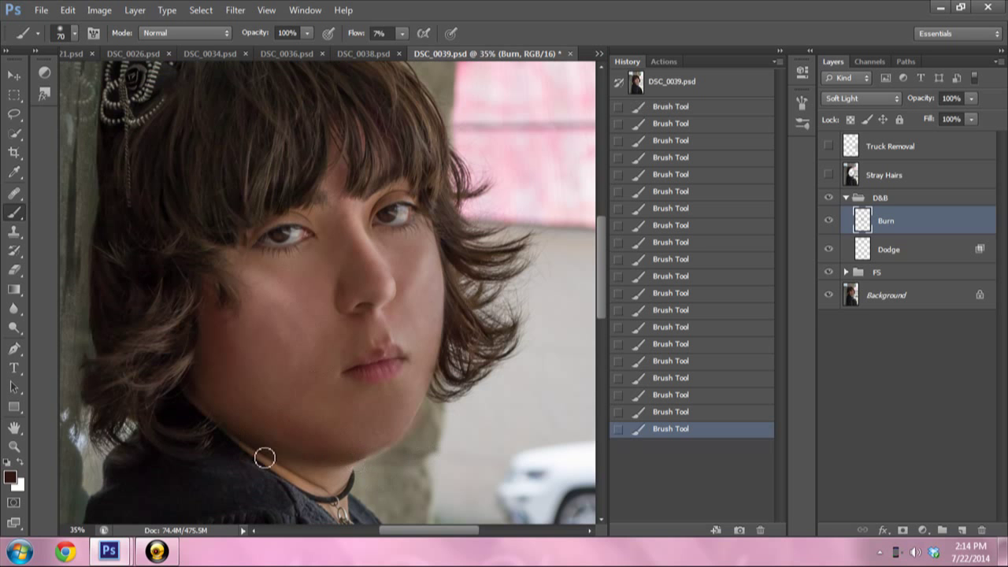
pyautogui.press(']')
pyautogui.press(']')
pyautogui.press(']')
pyautogui.press('[')
pyautogui.press('[')
pyautogui.press('[')
pyautogui.press('[')
pyautogui.press('[')
pyautogui.click(76, 530)
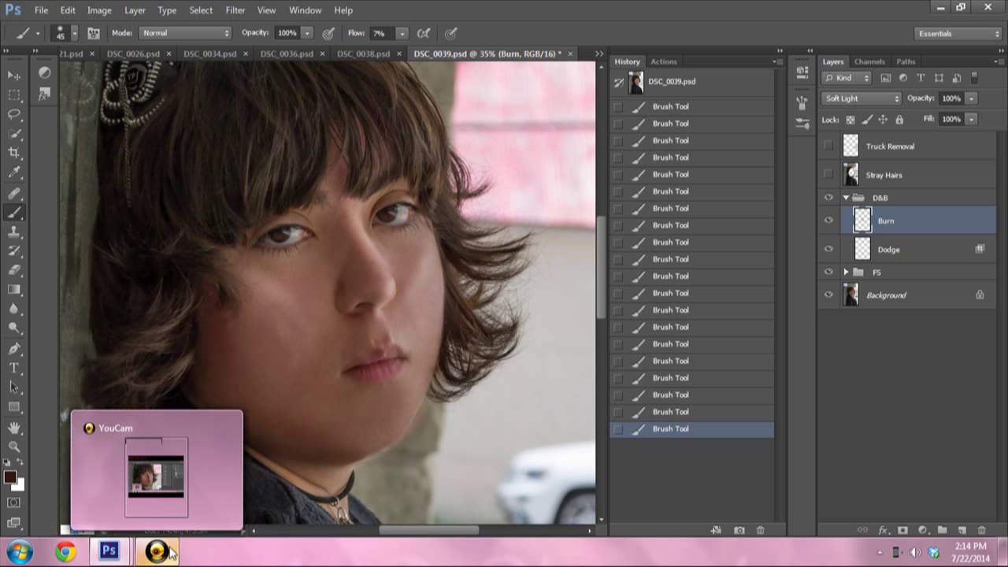
# - Zoom to 55% on the lips, set the brush to 25, then zoom out to 12.5%
pyautogui.press('Return')
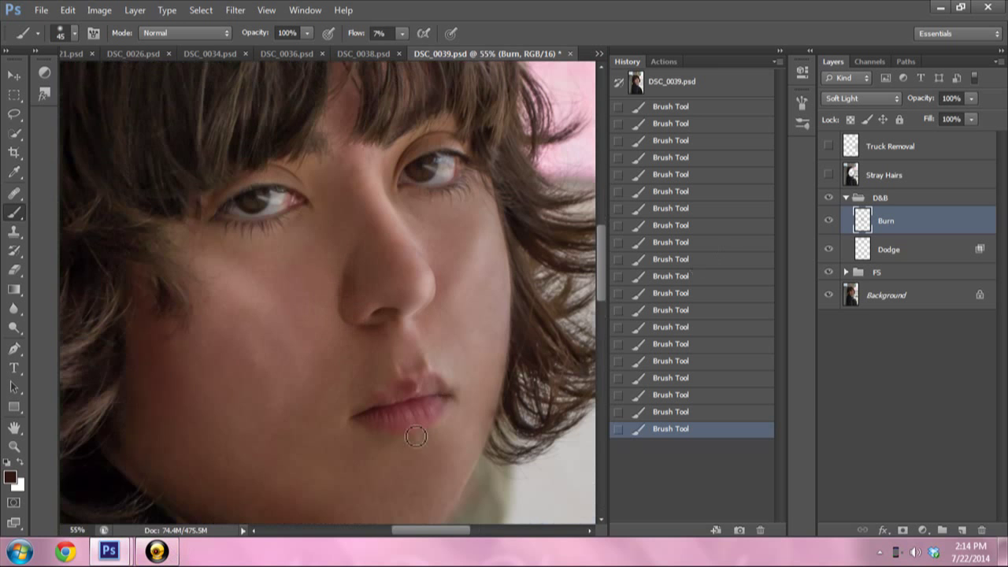
pyautogui.press('[')
pyautogui.press('[')
pyautogui.press('[')
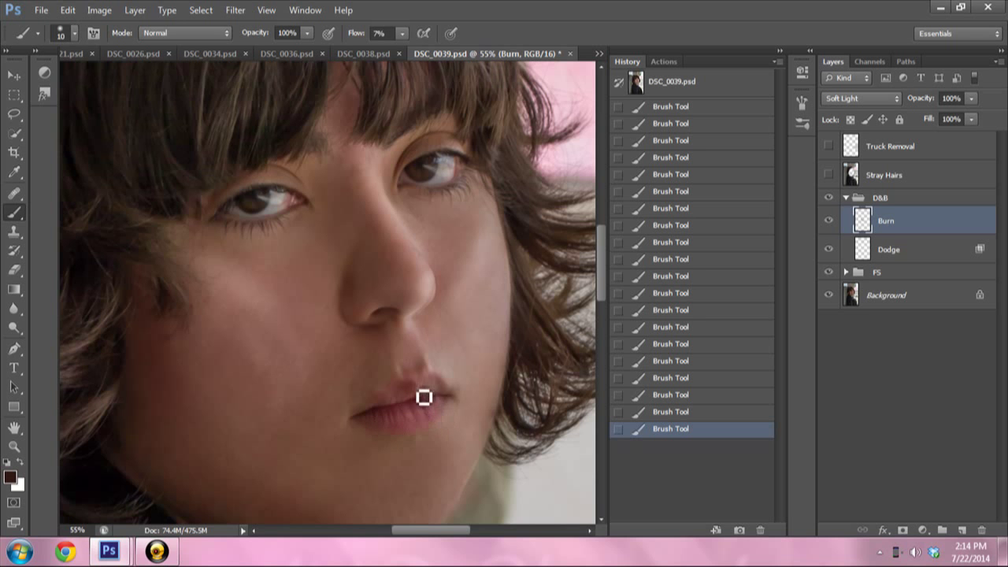
pyautogui.press(']')
pyautogui.press(']')
pyautogui.press(']')
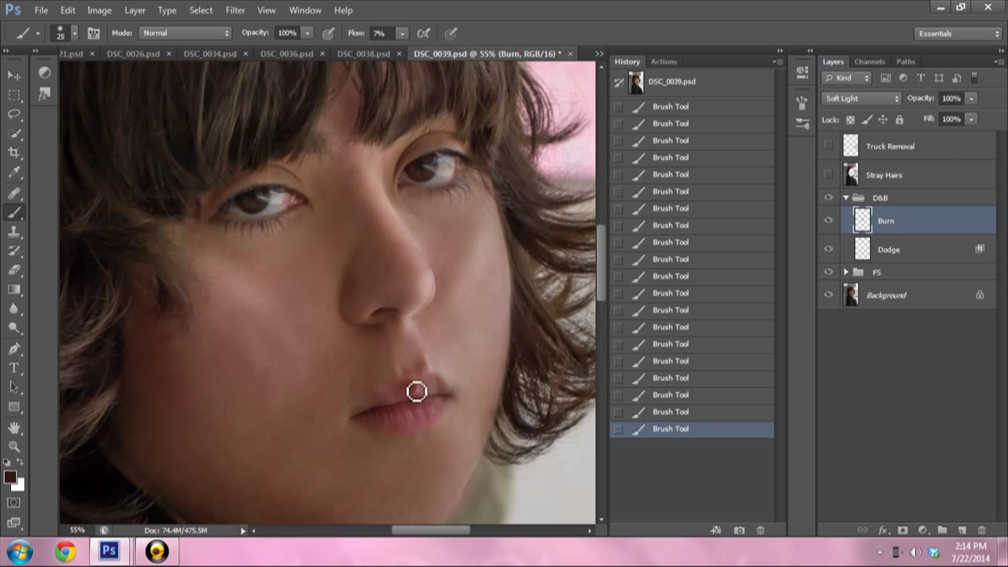
pyautogui.click(78, 529)
pyautogui.write('12.5')
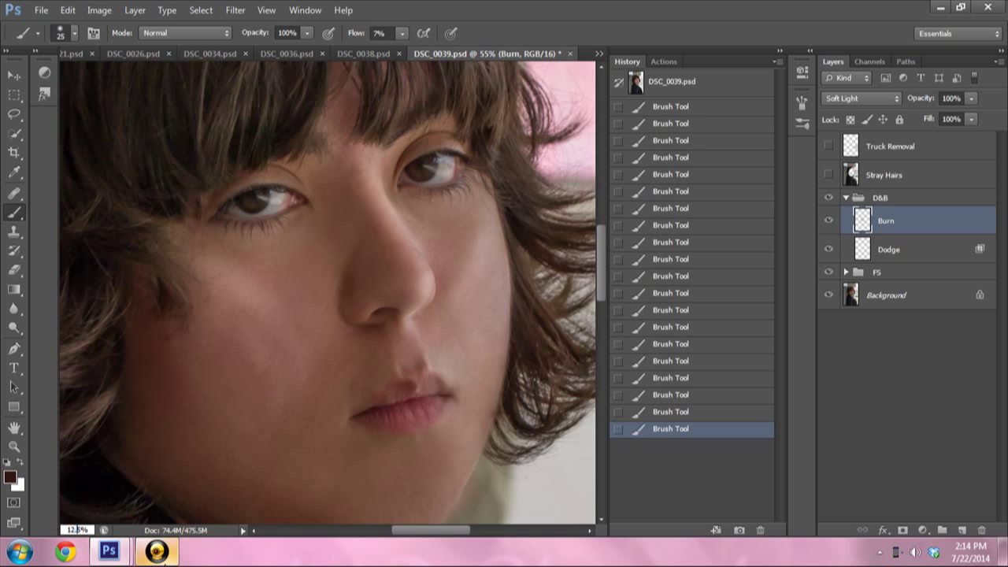
pyautogui.press('Return')
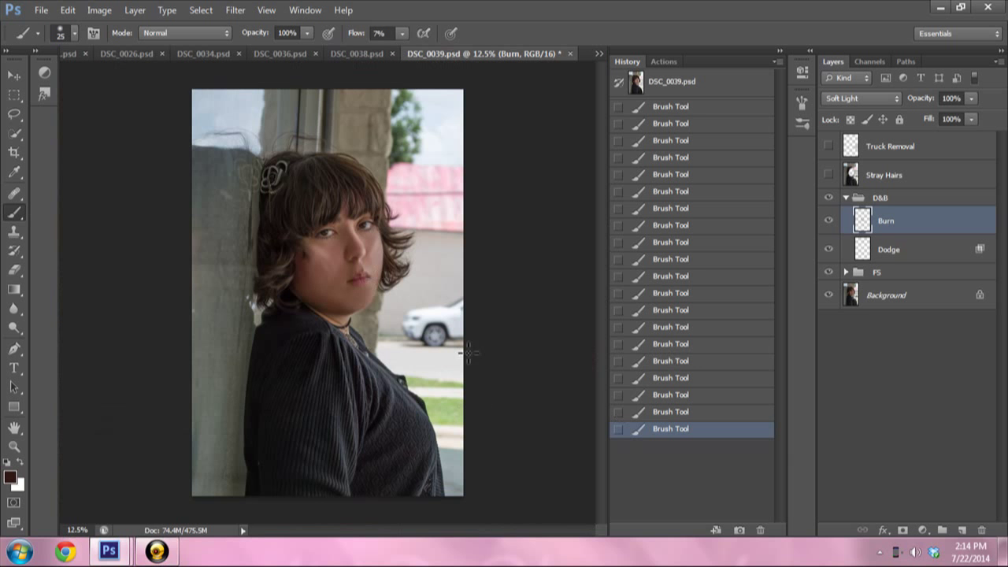
# - Alt-split the Burn layer's Underlying Layer white slider so its effect fades across tones 78–255
pyautogui.doubleClick(863, 222)
pyautogui.moveTo(740, 167)
pyautogui.mouseDown()
pyautogui.moveTo(491, 359)
pyautogui.moveTo(684, 43)
pyautogui.mouseUp()
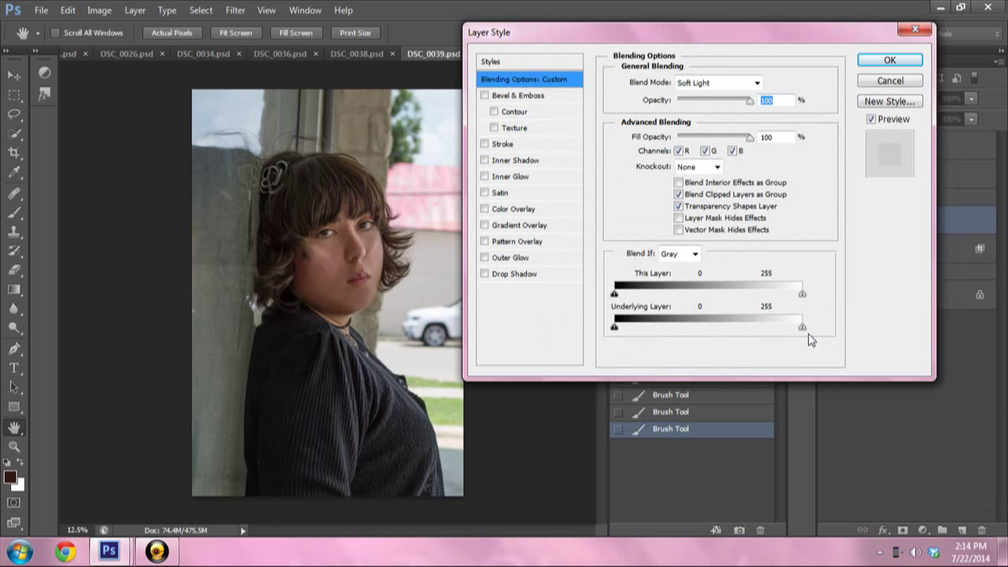
pyautogui.press('alt')
pyautogui.moveTo(803, 326); pyautogui.dragTo(637, 330)
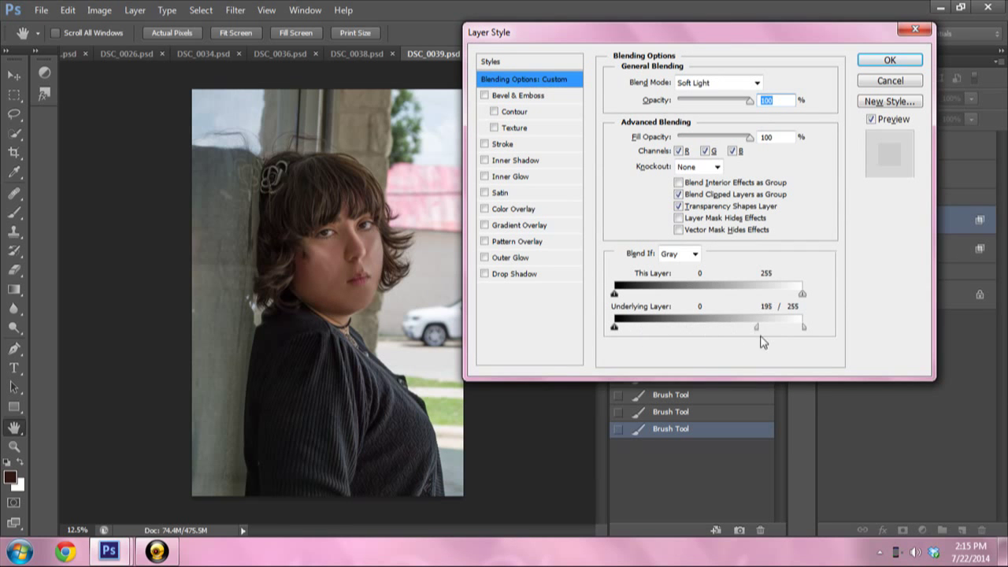
pyautogui.moveTo(635, 328); pyautogui.dragTo(595, 310)
pyautogui.moveTo(672, 329); pyautogui.dragTo(673, 344)
# - Apply the Burn blending, toggle the D&B group off and on to compare, and select Dodge
pyautogui.click(889, 60)
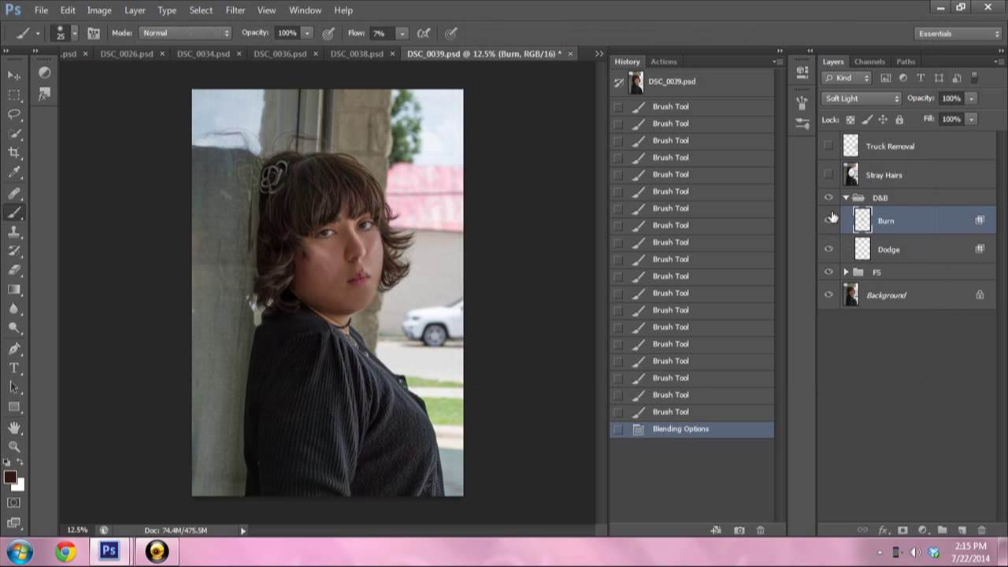
pyautogui.click(828, 198)
pyautogui.click(828, 198)
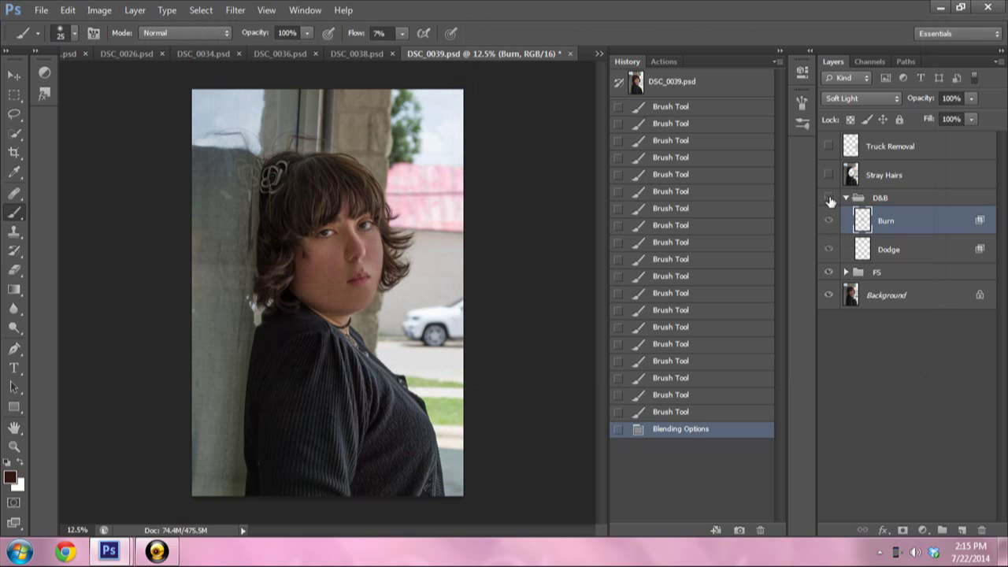
pyautogui.click(829, 198)
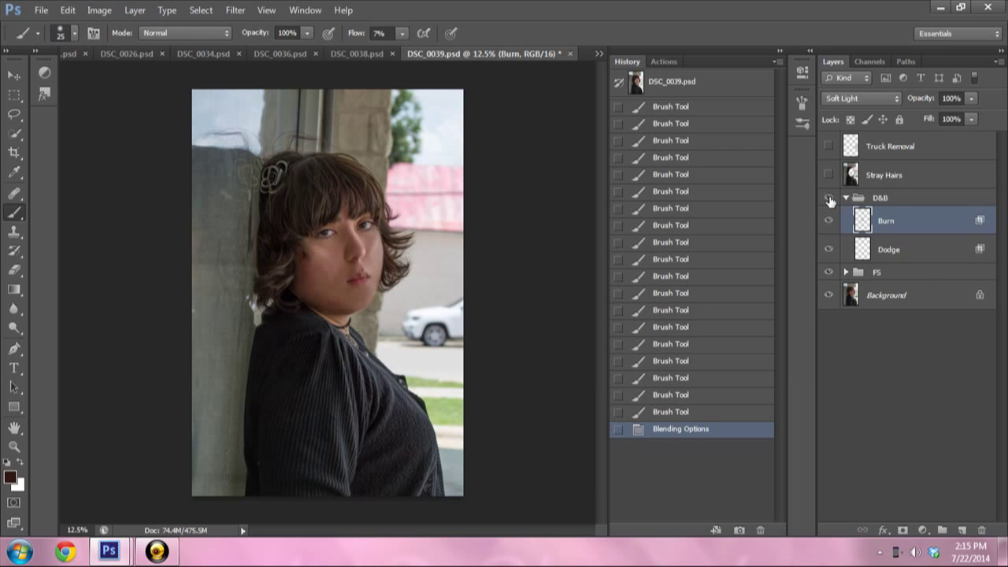
pyautogui.click(930, 250)
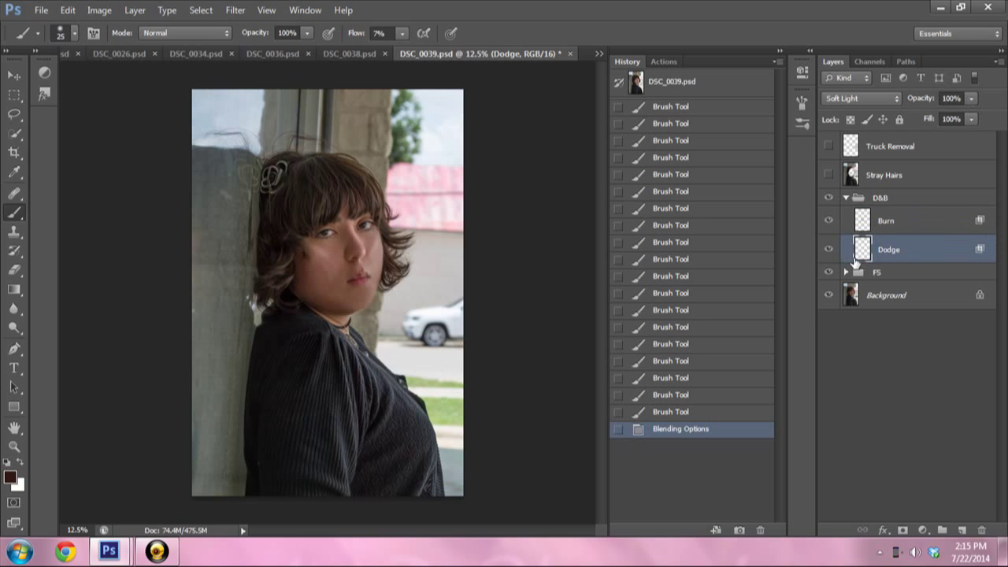
# - Softly erase dodging on the cheek with a 27% opacity Eraser, undoing unwanted strokes
pyautogui.press('e')
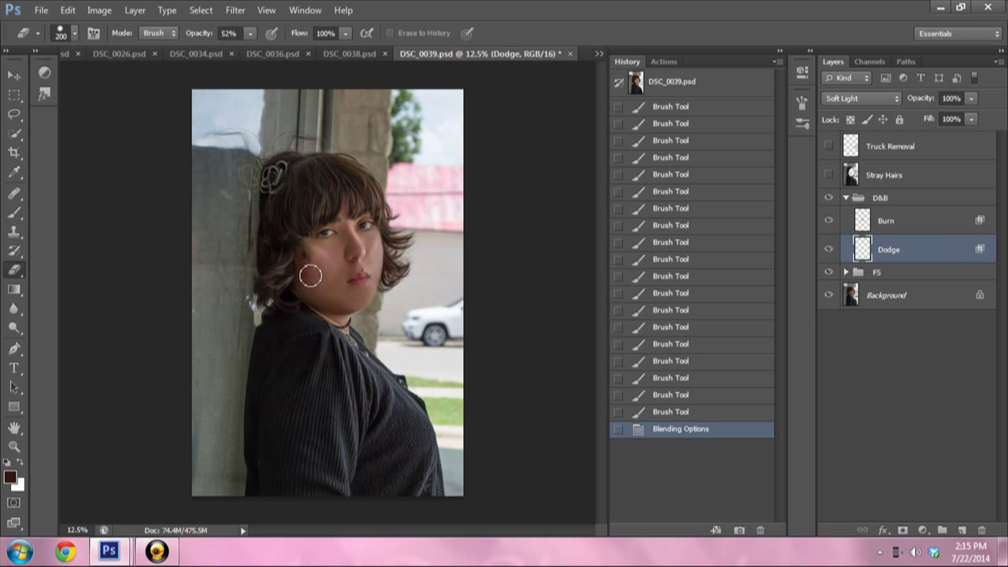
pyautogui.press('[')
pyautogui.press('[')
pyautogui.press('[')
pyautogui.press('[')
pyautogui.moveTo(315, 261); pyautogui.dragTo(346, 338)
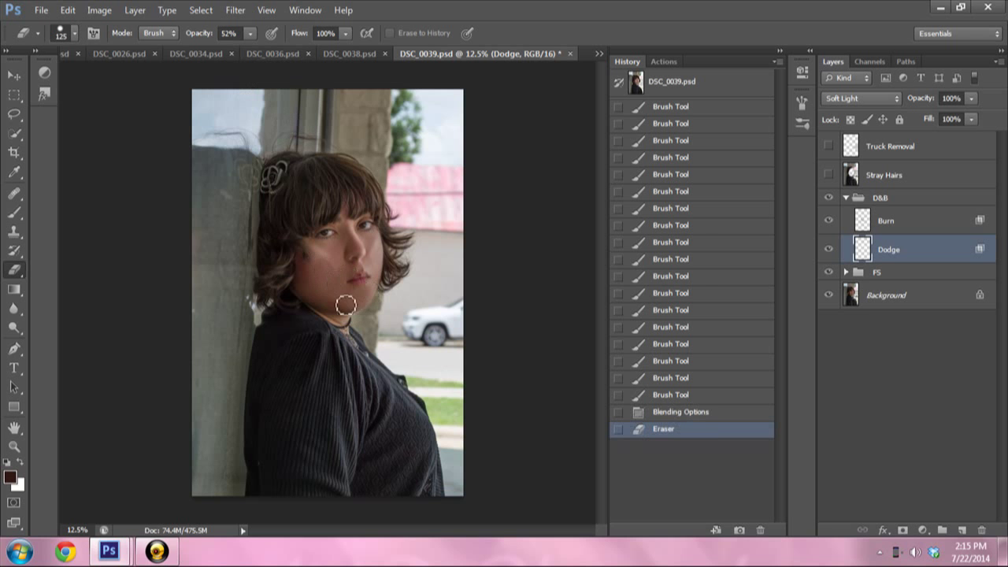
pyautogui.hotkey('ctrl', 'z')
pyautogui.click(254, 30)
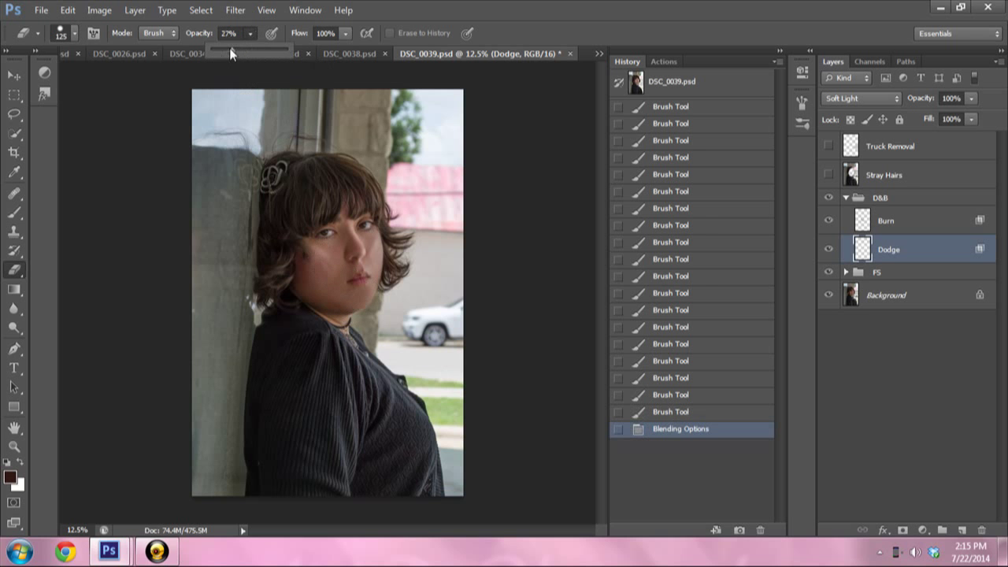
pyautogui.click(229, 47)
pyautogui.moveTo(322, 266); pyautogui.dragTo(338, 285)
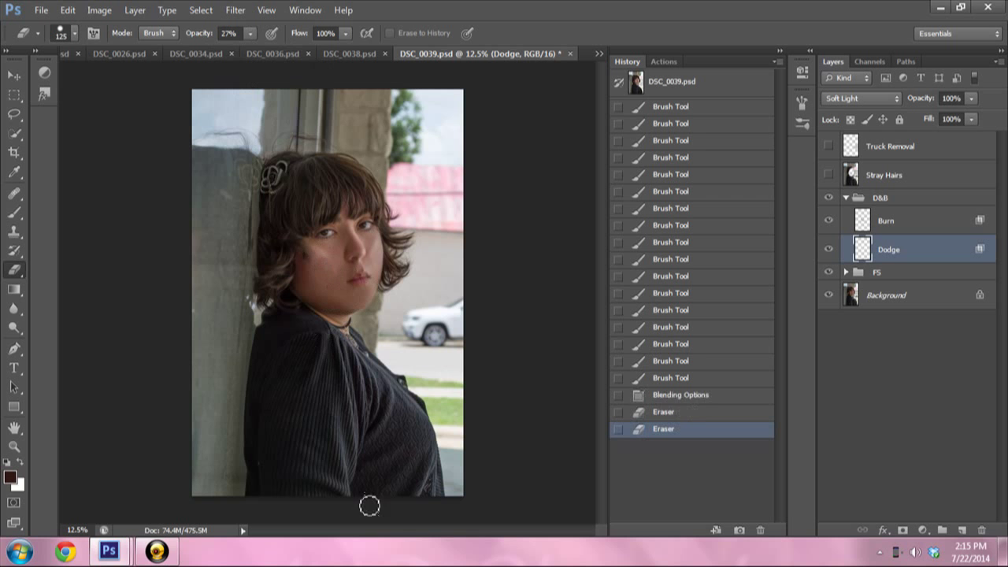
pyautogui.hotkey('ctrl', 'z')
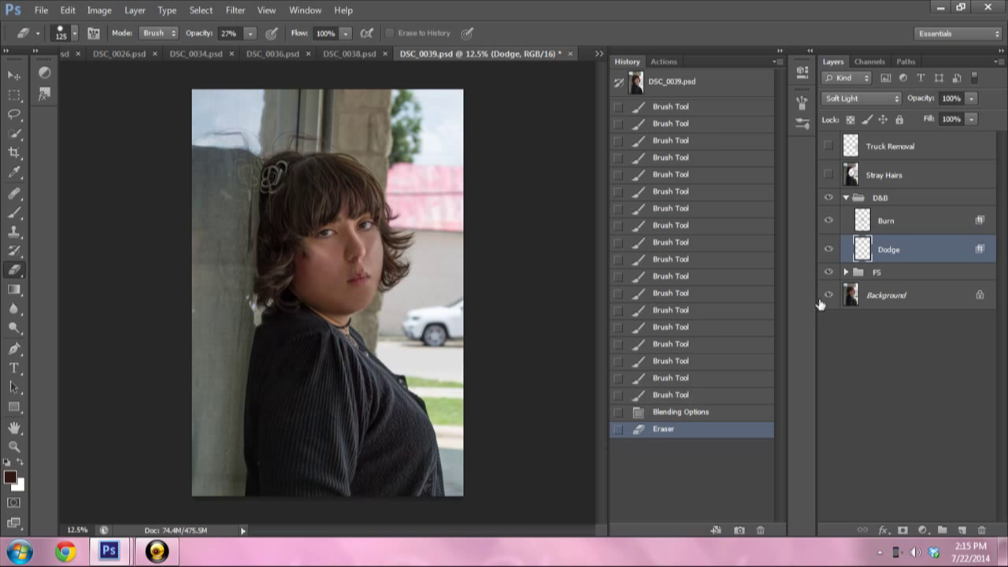
pyautogui.click(971, 99)
# - Set the Dodge layer to 67% opacity and the Burn layer to 51%, then reselect Dodge
pyautogui.moveTo(969, 111); pyautogui.dragTo(929, 116)
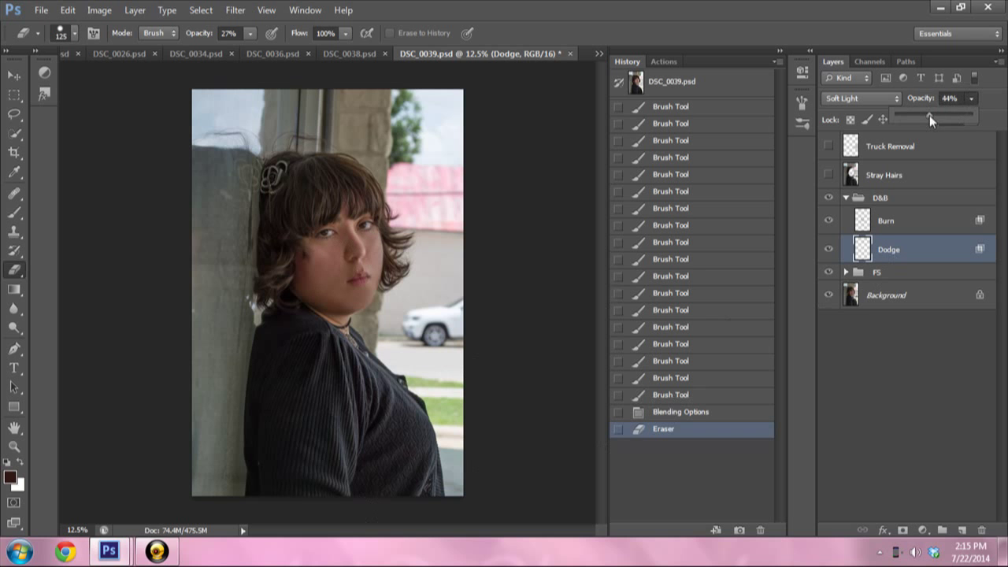
pyautogui.moveTo(936, 115); pyautogui.dragTo(923, 124)
pyautogui.moveTo(938, 123); pyautogui.dragTo(946, 128)
pyautogui.moveTo(948, 129); pyautogui.dragTo(947, 129)
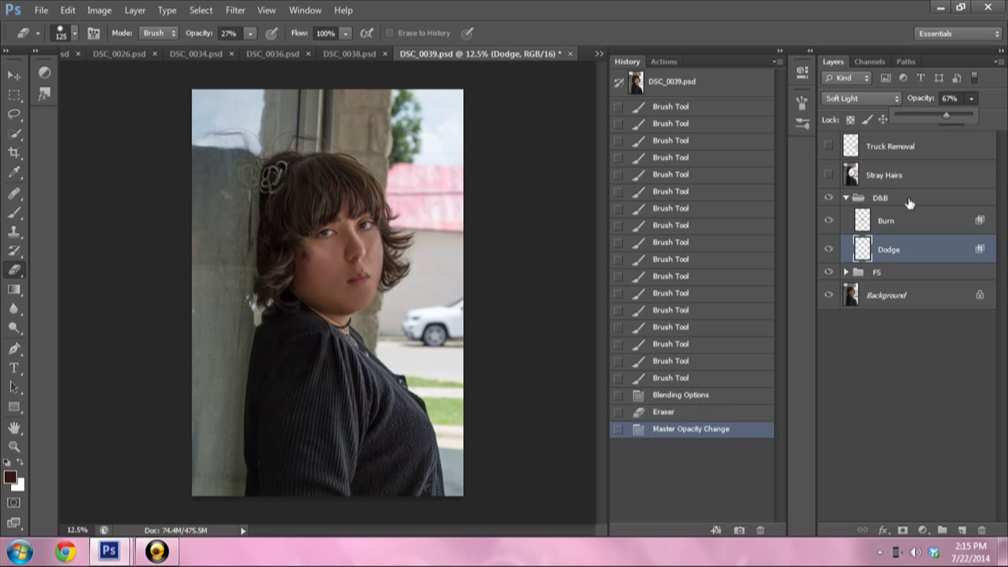
pyautogui.click(898, 224)
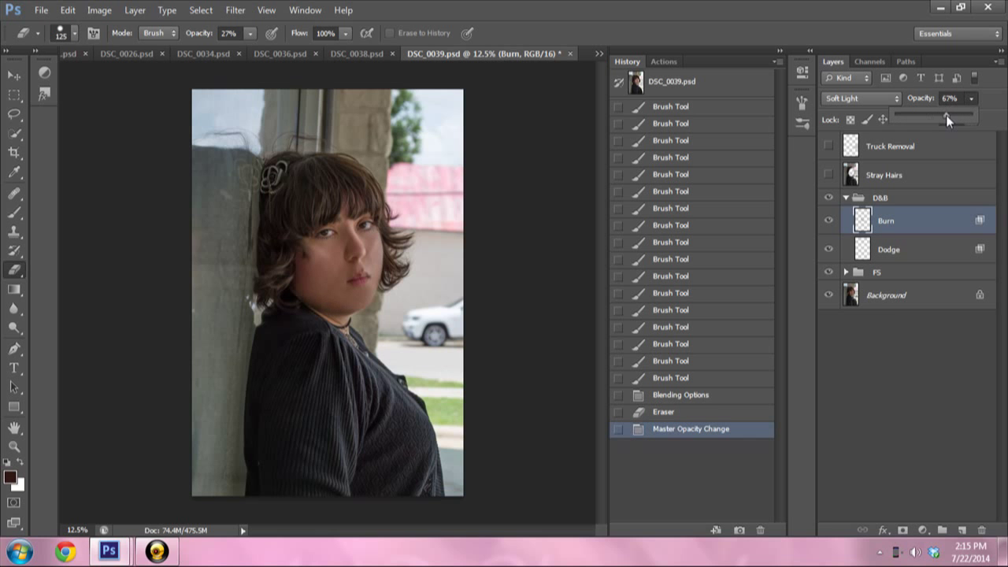
pyautogui.moveTo(934, 115); pyautogui.dragTo(934, 115)
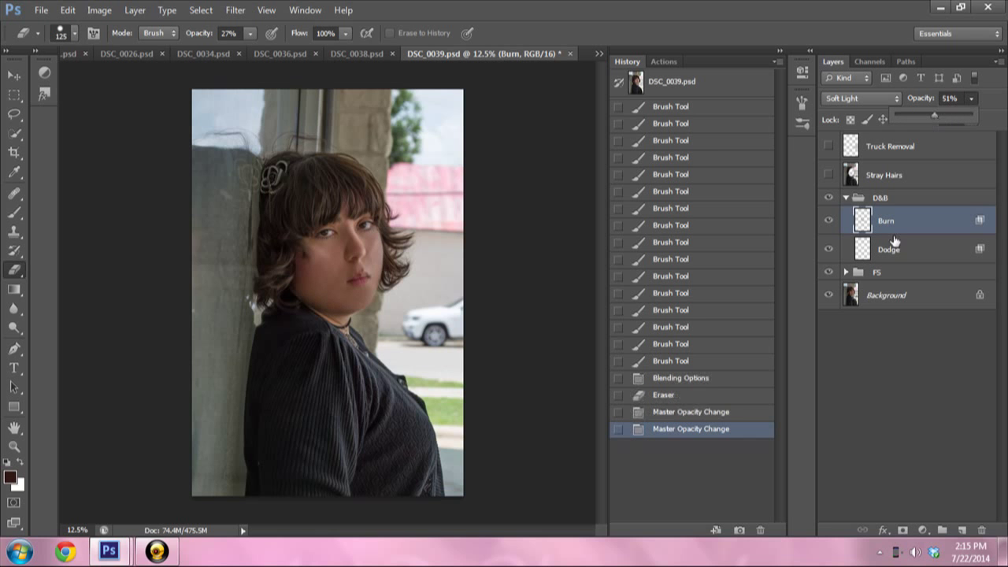
pyautogui.click(902, 254)
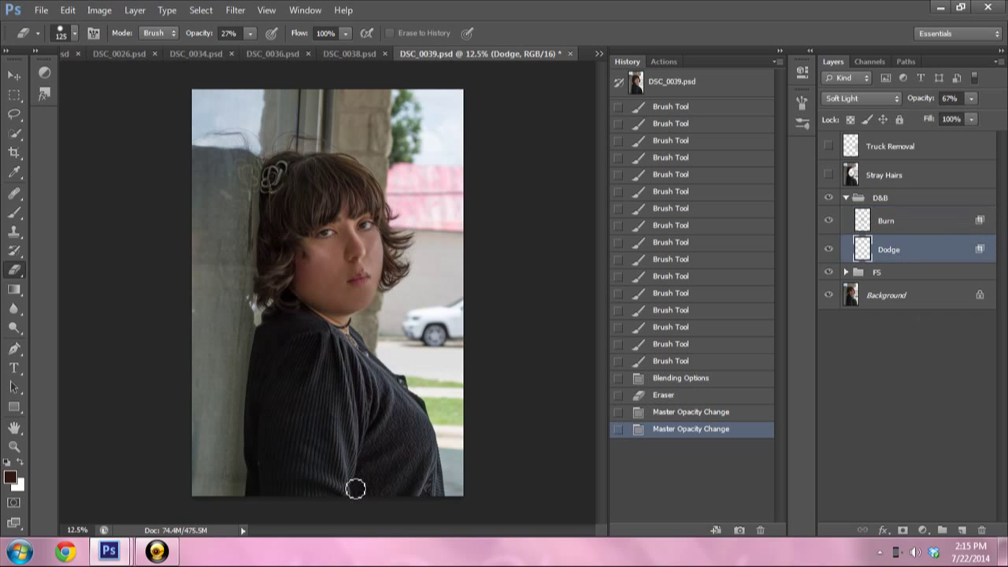
pyautogui.click(77, 530)
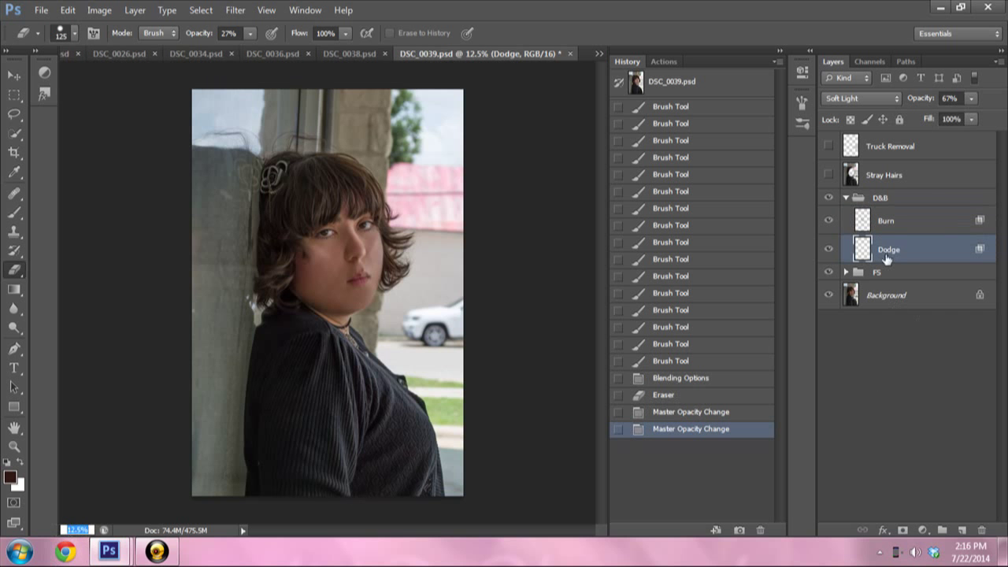
# - Split the Dodge layer's underlying black slider to 0/192, apply it, and compare with D&B toggled
pyautogui.doubleClick(862, 252)
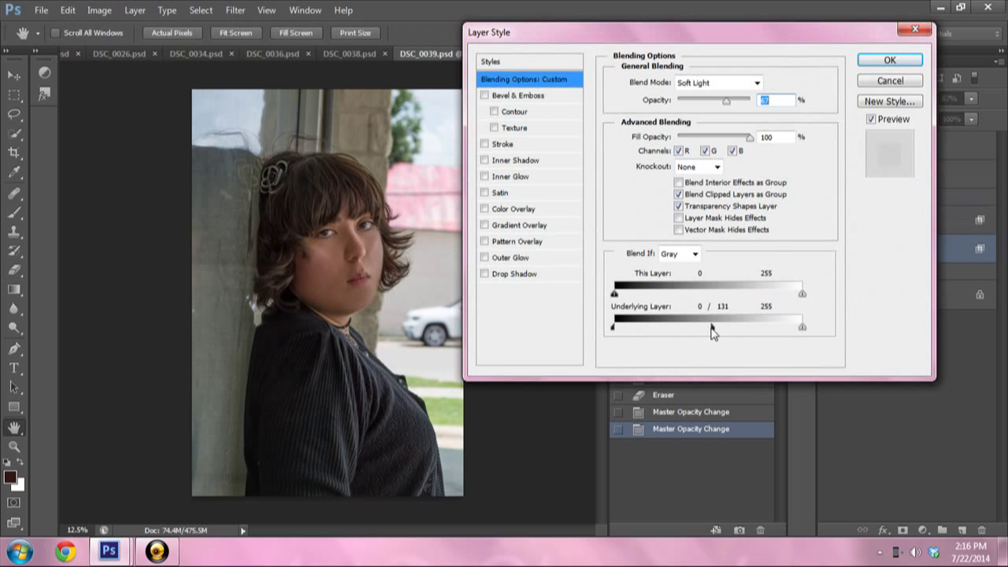
pyautogui.moveTo(711, 329)
pyautogui.mouseDown()
pyautogui.moveTo(727, 330)
pyautogui.moveTo(702, 330)
pyautogui.moveTo(785, 329)
pyautogui.moveTo(770, 339)
pyautogui.moveTo(756, 329)
pyautogui.mouseUp()
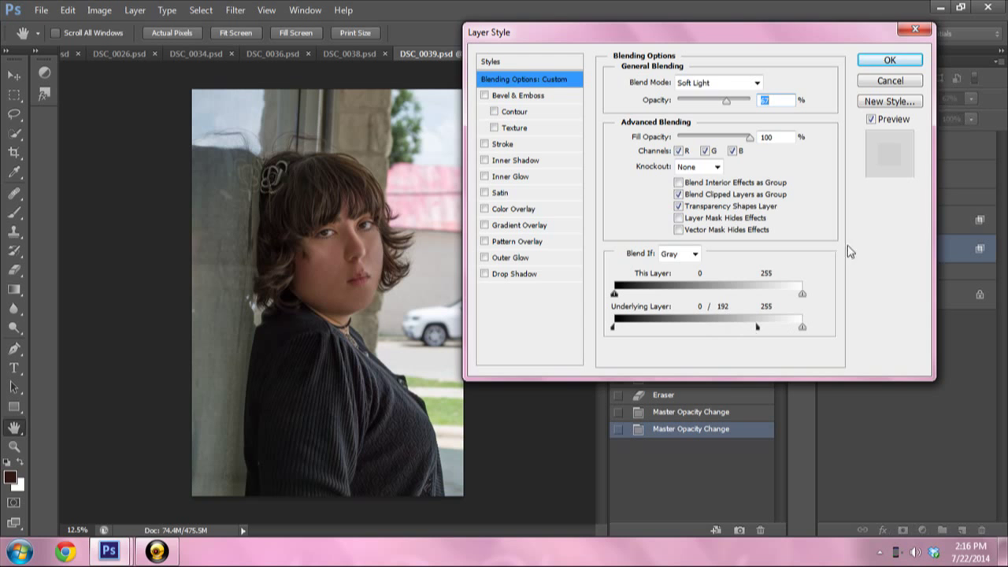
pyautogui.click(881, 63)
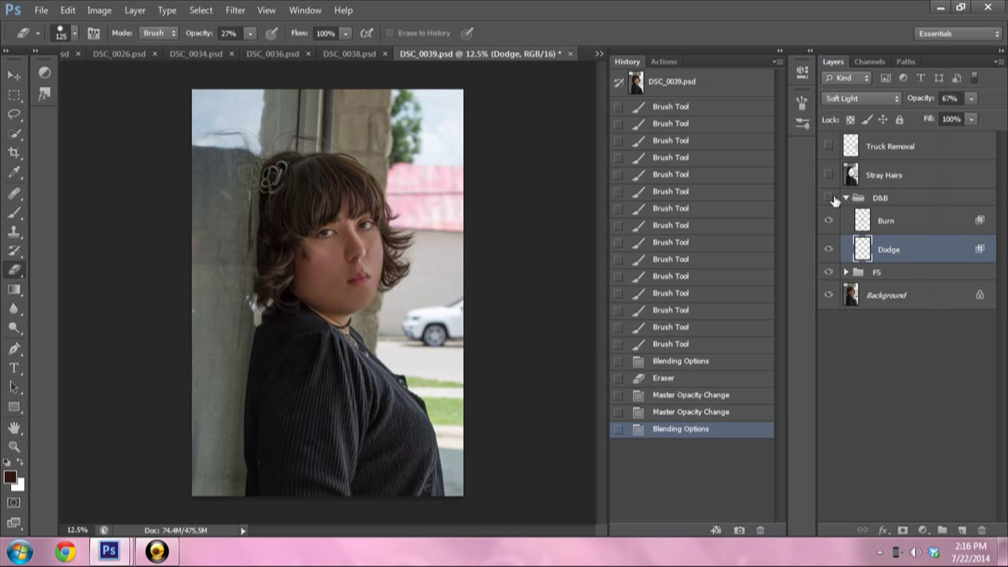
pyautogui.click(828, 198)
# - Lower the Burn layer to 30% opacity and toggle Dodge and the D&B group to compare
pyautogui.click(922, 224)
pyautogui.click(969, 98)
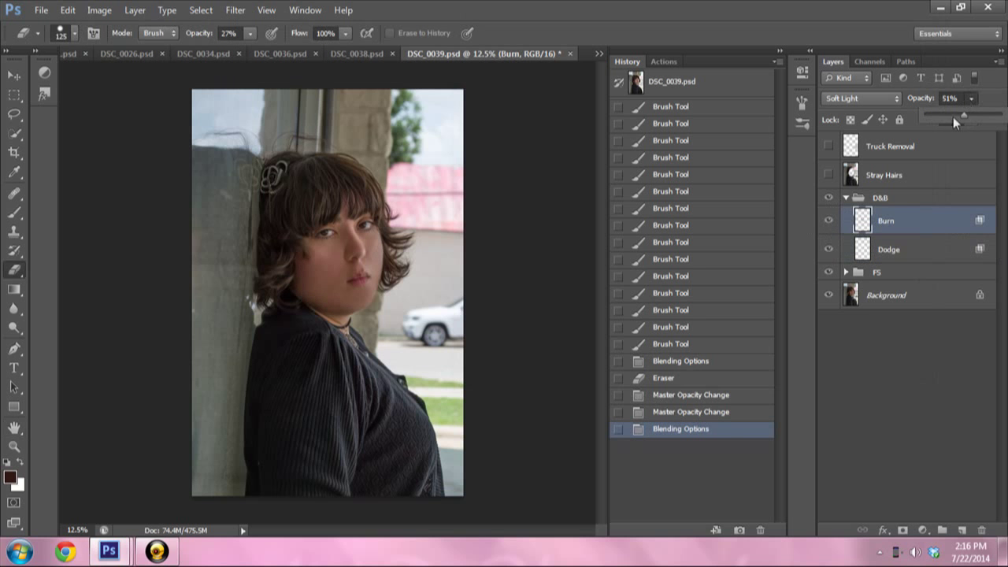
pyautogui.click(841, 221)
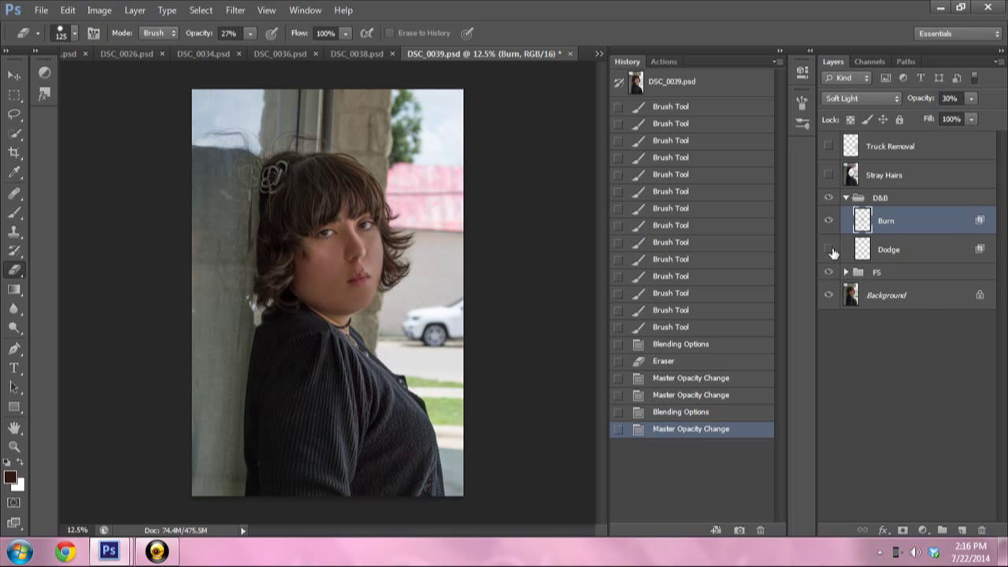
pyautogui.click(829, 250)
pyautogui.click(829, 249)
pyautogui.click(829, 250)
pyautogui.click(828, 198)
pyautogui.click(828, 198)
pyautogui.click(828, 198)
pyautogui.click(827, 199)
pyautogui.click(828, 198)
pyautogui.click(79, 529)
# - Zoom to 25% on the face and toggle dodge and burn to compare
pyautogui.write('5')
pyautogui.press('Return')
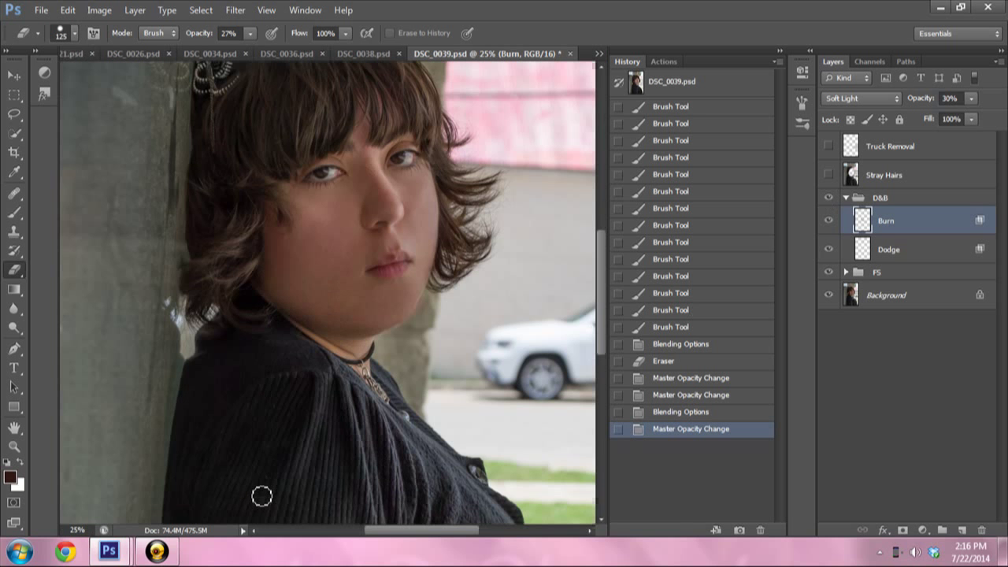
pyautogui.scroll(2, 601, 294)
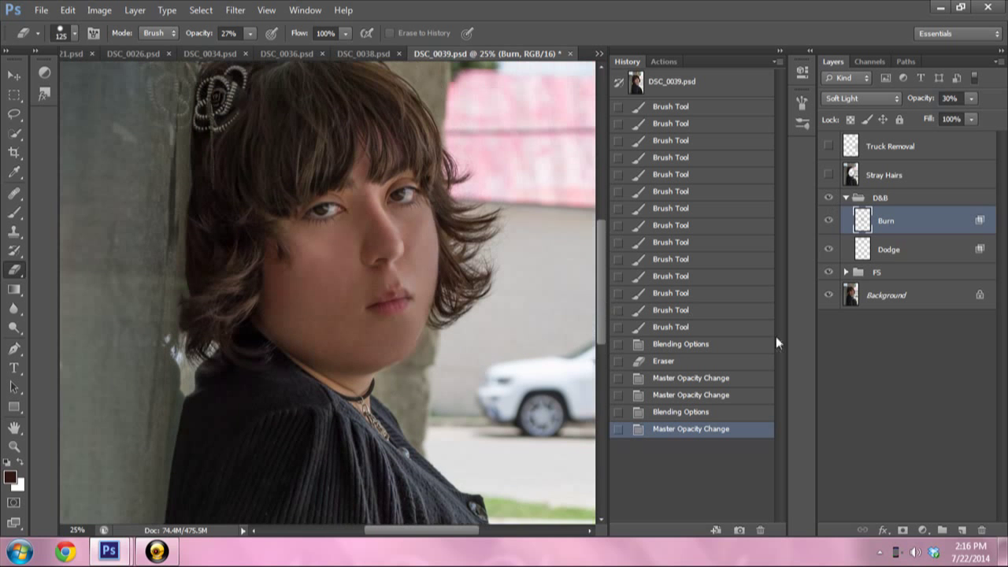
pyautogui.click(827, 197)
pyautogui.click(827, 198)
# - Add layer masks to the Burn and Dodge layers and try a brush stroke on the Dodge mask
pyautogui.click(923, 530)
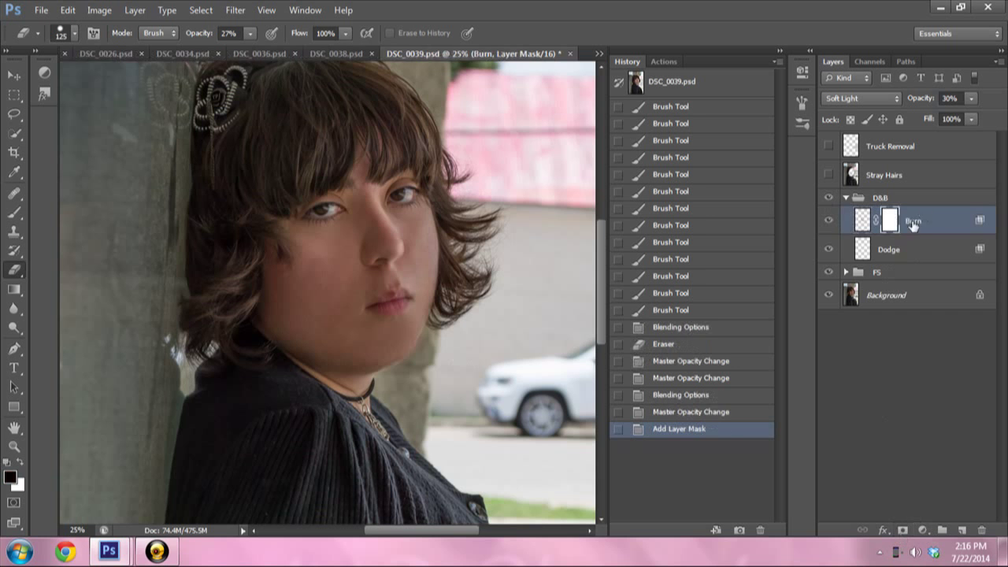
pyautogui.hotkey('alt', '[')
pyautogui.click(902, 530)
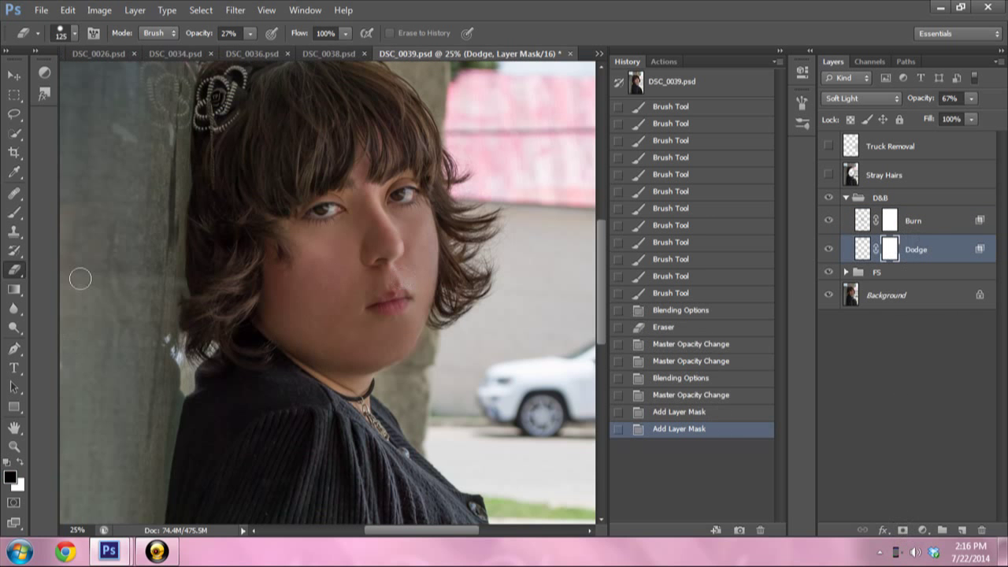
pyautogui.press('b')
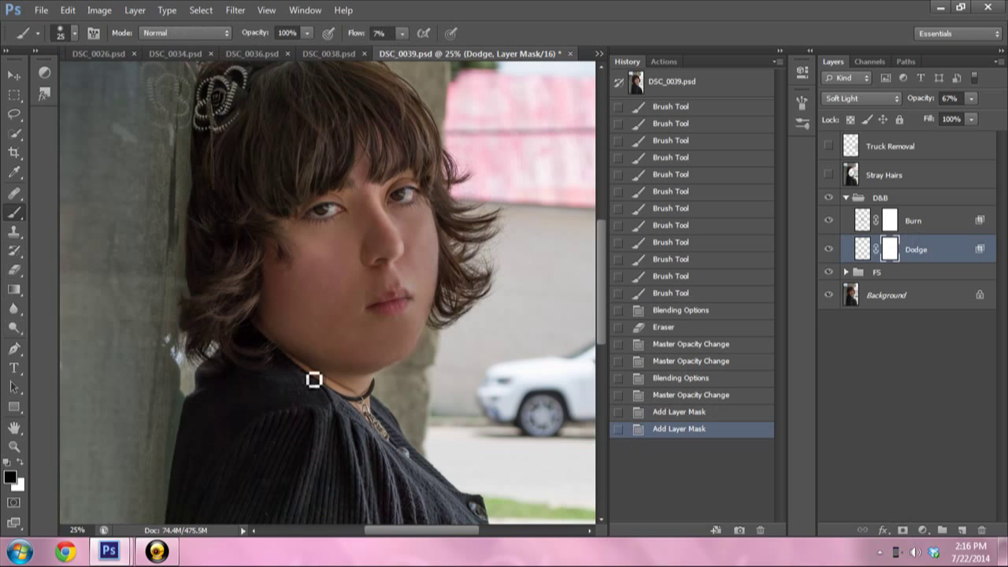
pyautogui.press(']')
pyautogui.press(']')
pyautogui.press(']')
pyautogui.press(']')
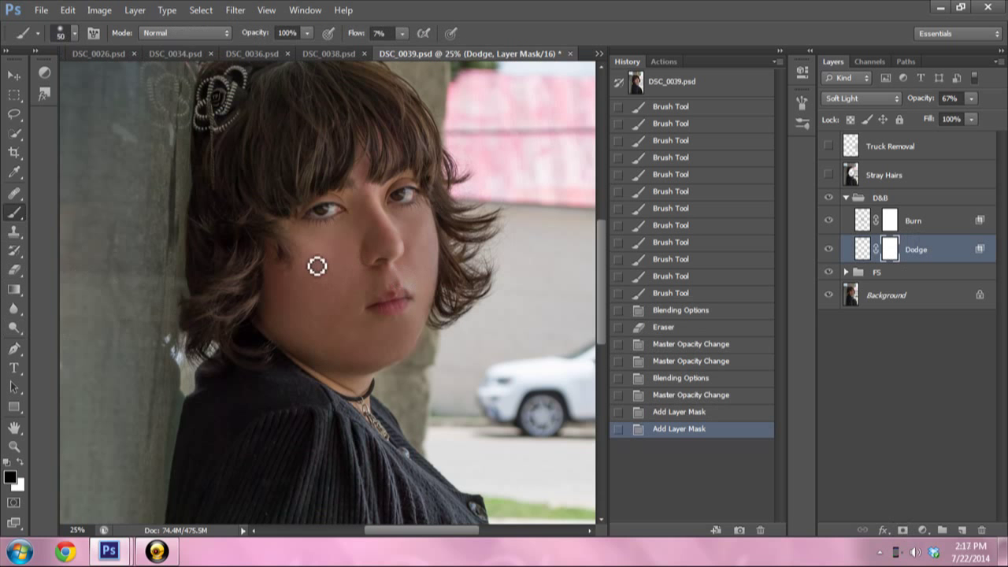
pyautogui.click(304, 240)
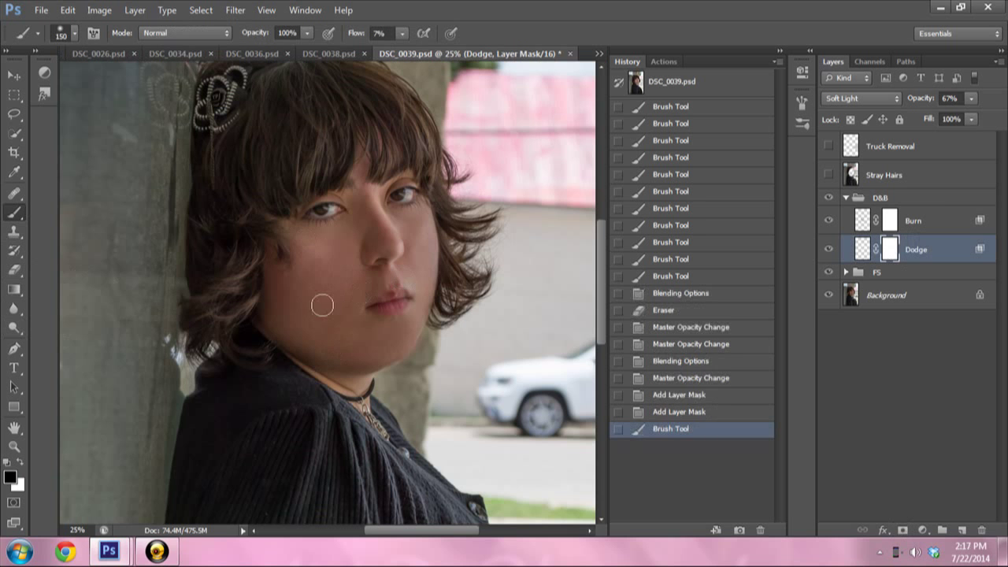
pyautogui.hotkey('ctrl', 'z')
# - Paint and undo strokes on the Dodge mask, then paint faint white strokes on the cheek
pyautogui.moveTo(293, 248); pyautogui.dragTo(334, 289)
pyautogui.hotkey('ctrl', 'z')
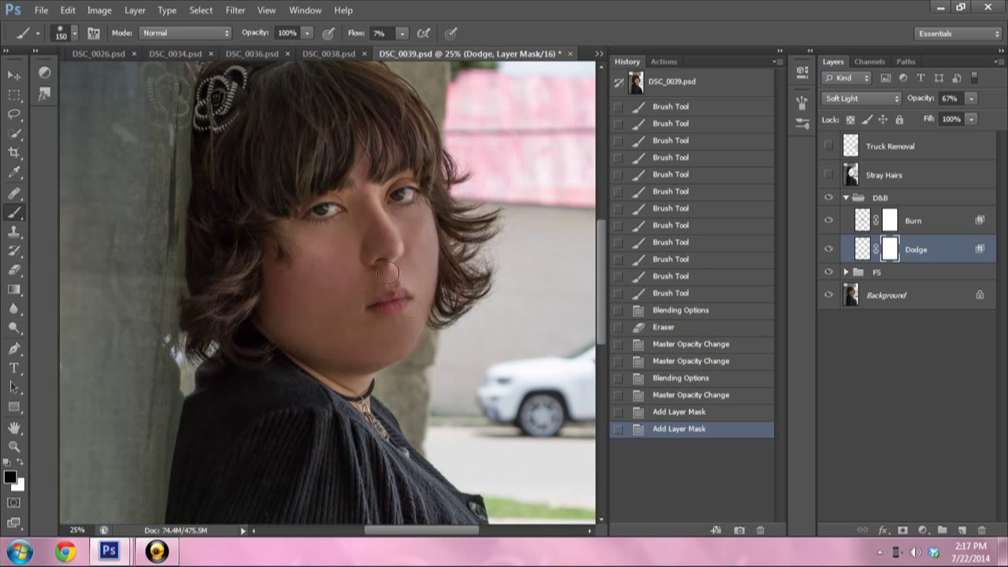
pyautogui.moveTo(315, 254); pyautogui.dragTo(354, 268)
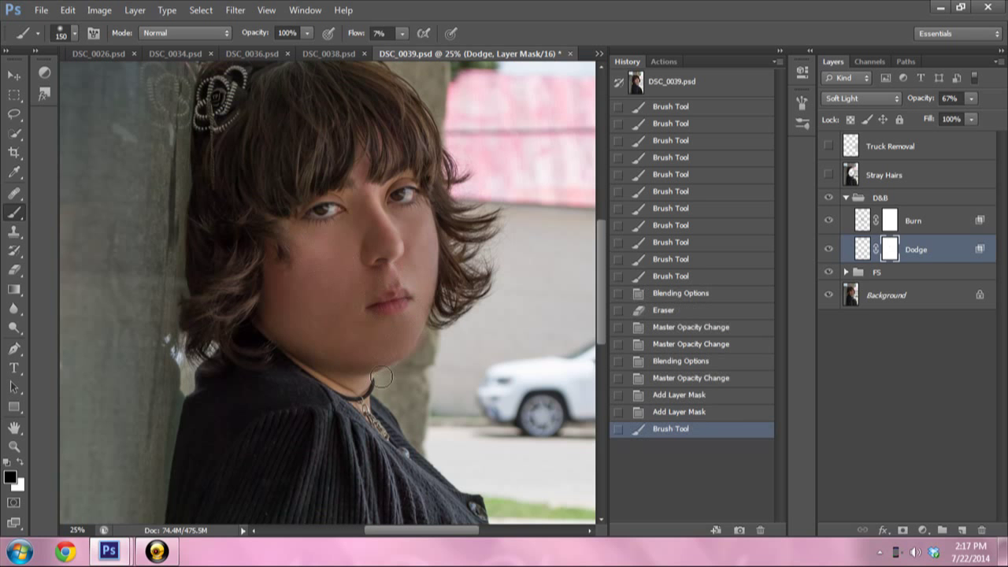
pyautogui.hotkey('ctrl', 'z')
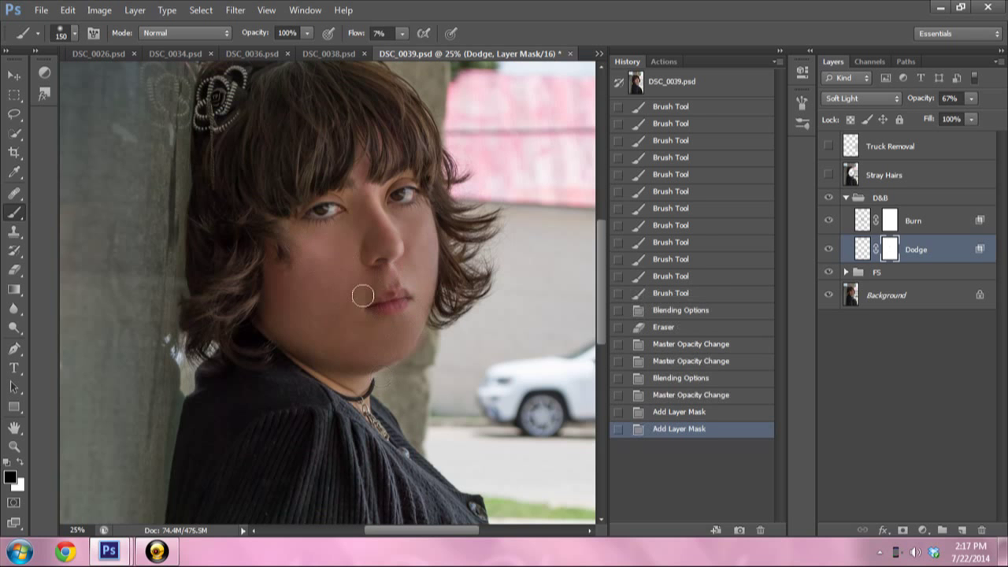
pyautogui.hotkey('ctrl', 'z')
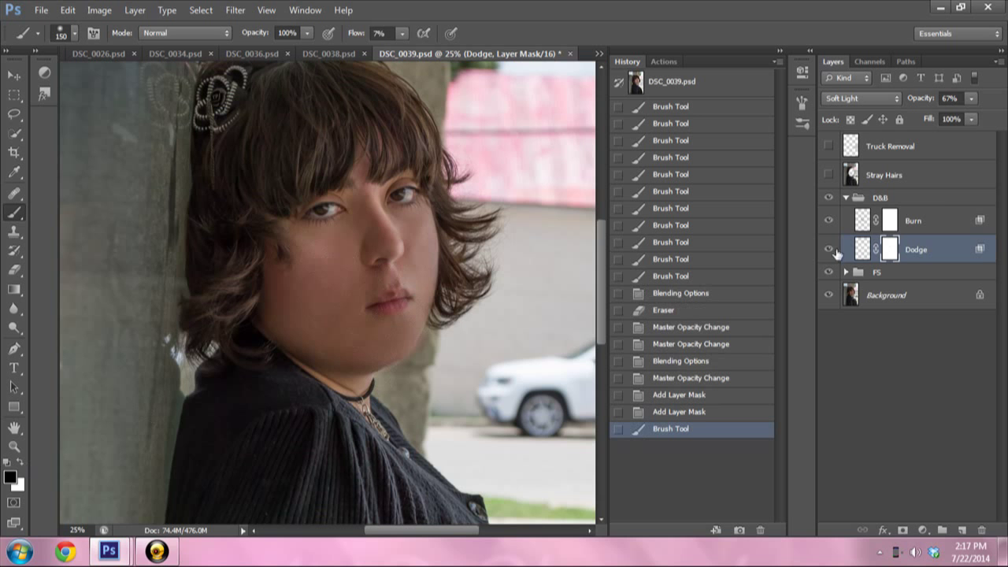
pyautogui.click(20, 463)
pyautogui.moveTo(318, 250); pyautogui.dragTo(321, 304)
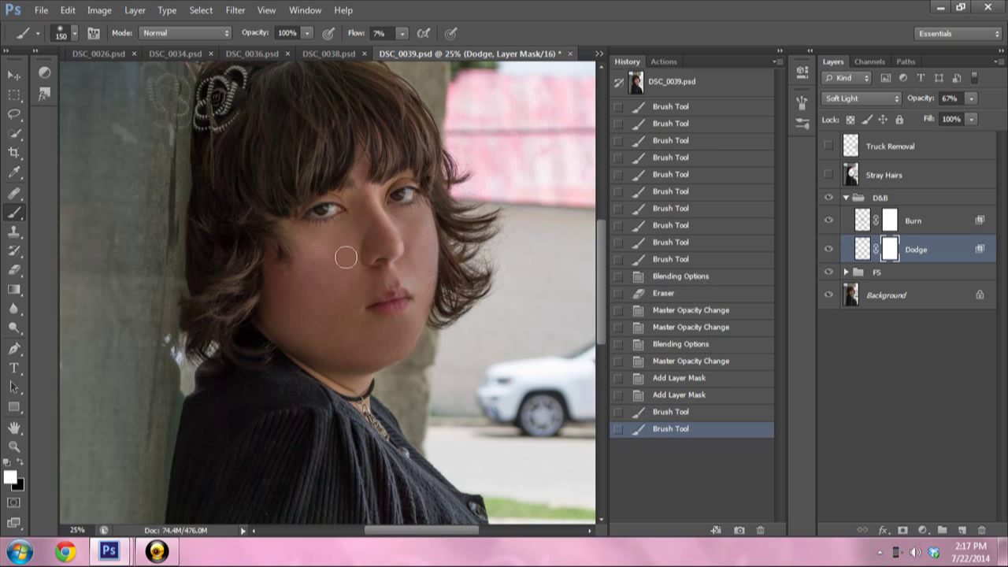
pyautogui.moveTo(345, 258)
pyautogui.mouseDown()
pyautogui.moveTo(315, 240)
pyautogui.moveTo(288, 272)
pyautogui.moveTo(344, 281)
pyautogui.moveTo(333, 302)
pyautogui.mouseUp()
pyautogui.click(862, 249)
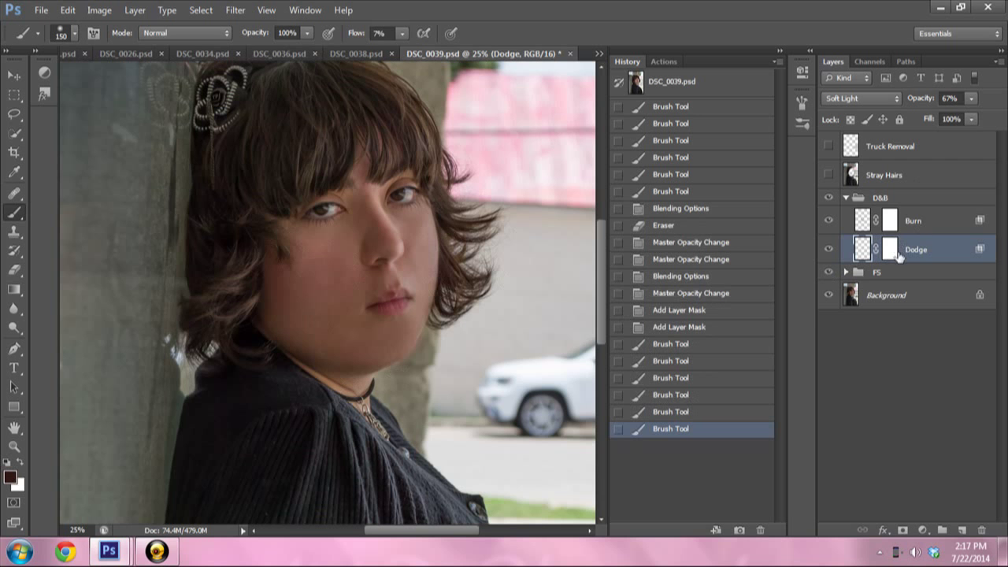
# - Revert to the pre-mask history state and paint low-flow dodge strokes on the cheek on the Dodge layer
pyautogui.click(690, 294)
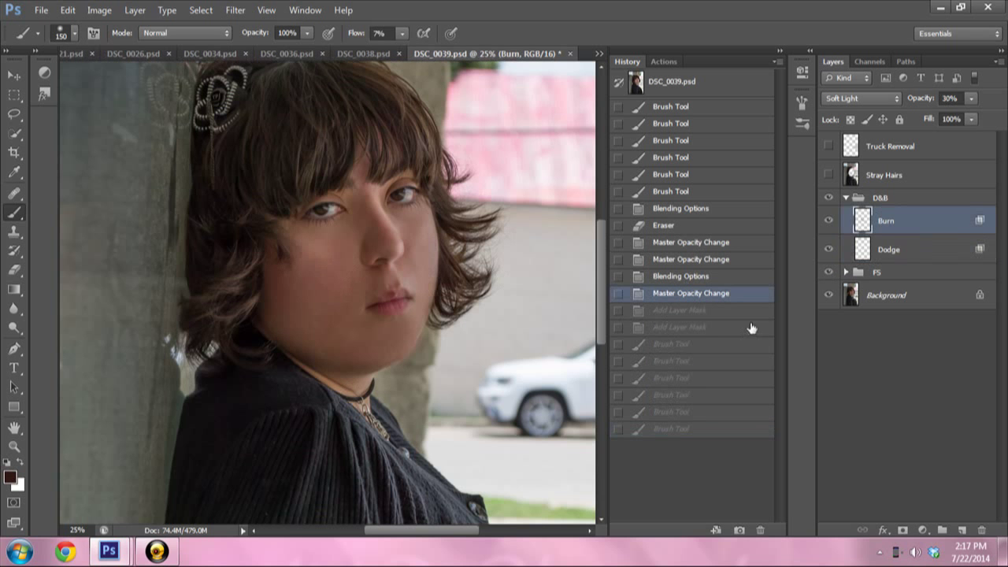
pyautogui.click(931, 259)
pyautogui.moveTo(280, 256); pyautogui.dragTo(347, 265)
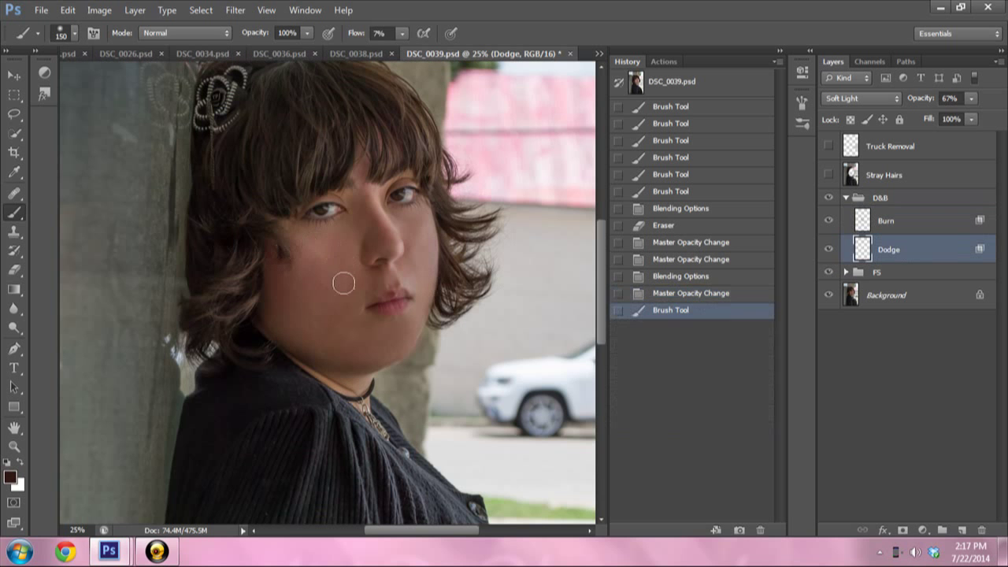
pyautogui.hotkey('ctrl', 'z')
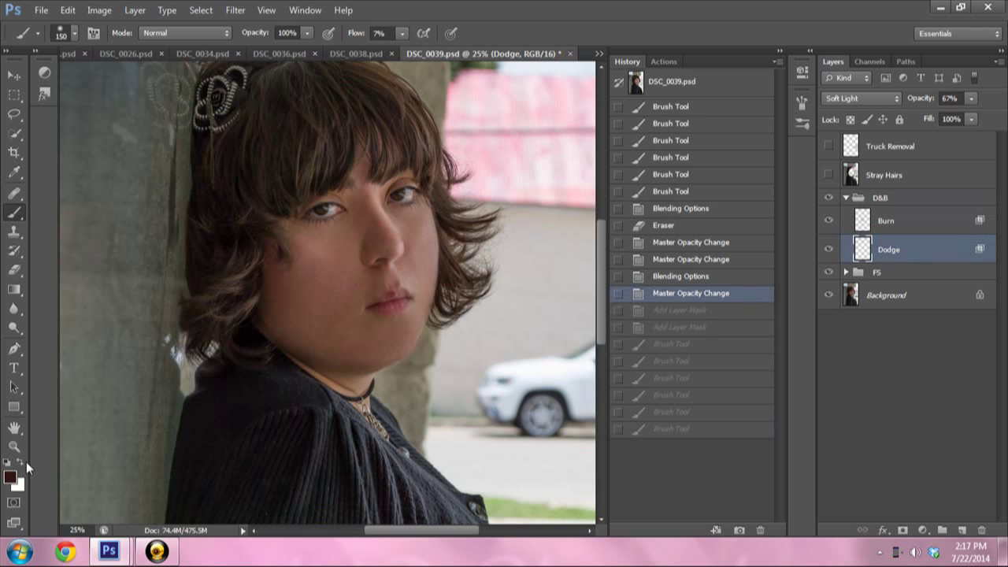
pyautogui.moveTo(315, 254)
pyautogui.mouseDown()
pyautogui.moveTo(329, 274)
pyautogui.moveTo(307, 255)
pyautogui.moveTo(319, 327)
pyautogui.mouseUp()
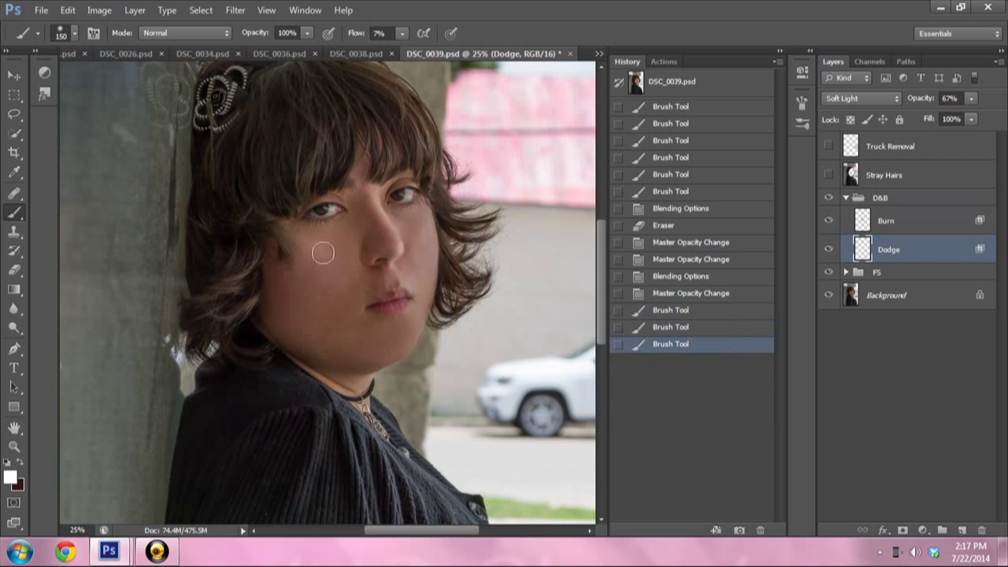
pyautogui.moveTo(320, 252); pyautogui.dragTo(345, 273)
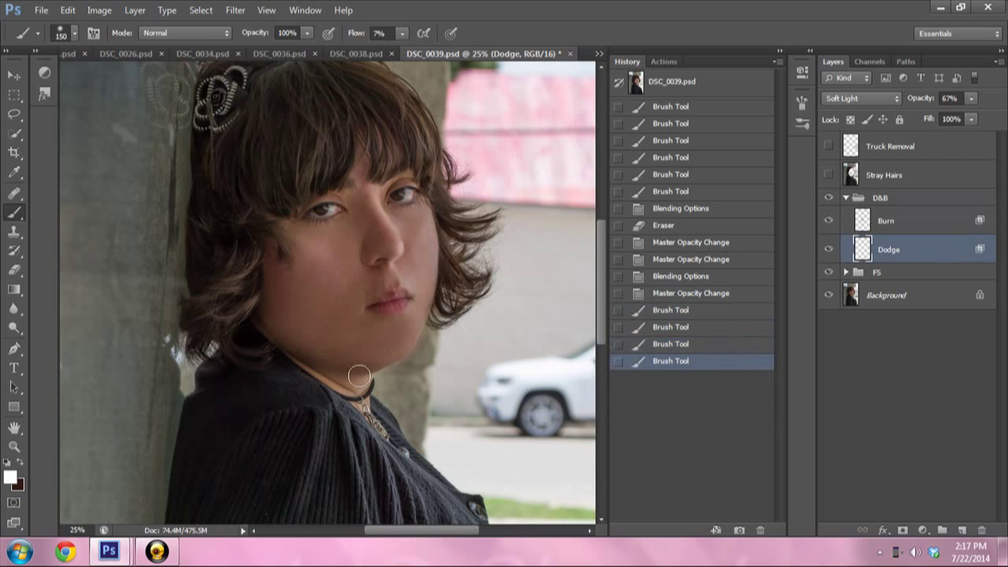
# - Swap the painting colours and add more cheek strokes, undoing the last one
pyautogui.click(24, 464)
pyautogui.moveTo(299, 254)
pyautogui.mouseDown()
pyautogui.moveTo(300, 237)
pyautogui.moveTo(334, 326)
pyautogui.mouseUp()
pyautogui.moveTo(311, 229); pyautogui.dragTo(325, 271)
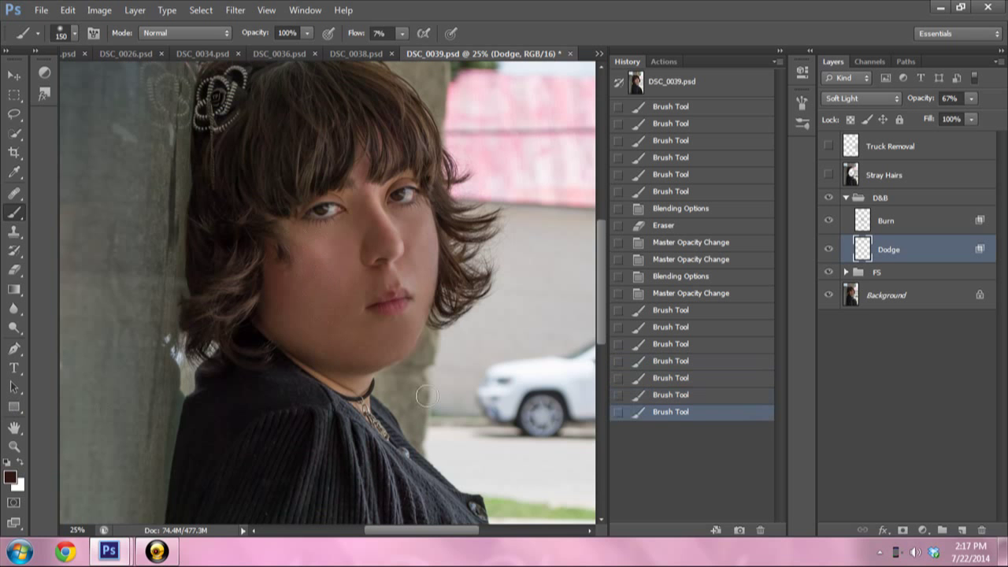
pyautogui.hotkey('ctrl', 'z')
pyautogui.hotkey('ctrl', 'z')
# - Toggle the D&B group's visibility to compare before and after, leaving the group selected
pyautogui.click(830, 197)
pyautogui.click(830, 198)
pyautogui.click(829, 198)
pyautogui.click(830, 198)
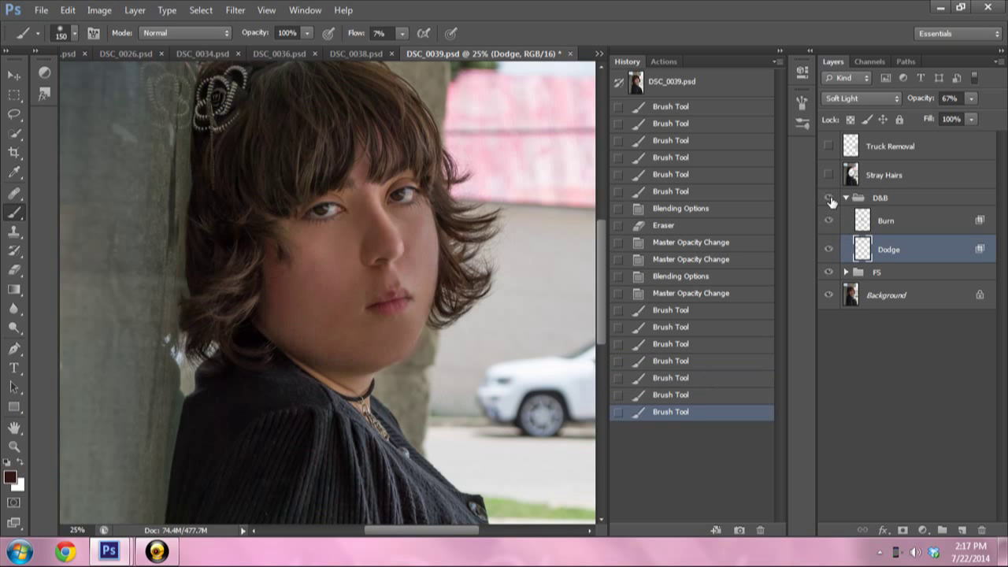
pyautogui.click(914, 200)
# - Compare the face with the D&B and FS groups hidden and shown, ending with D&B expanded
pyautogui.click(831, 200)
pyautogui.click(831, 200)
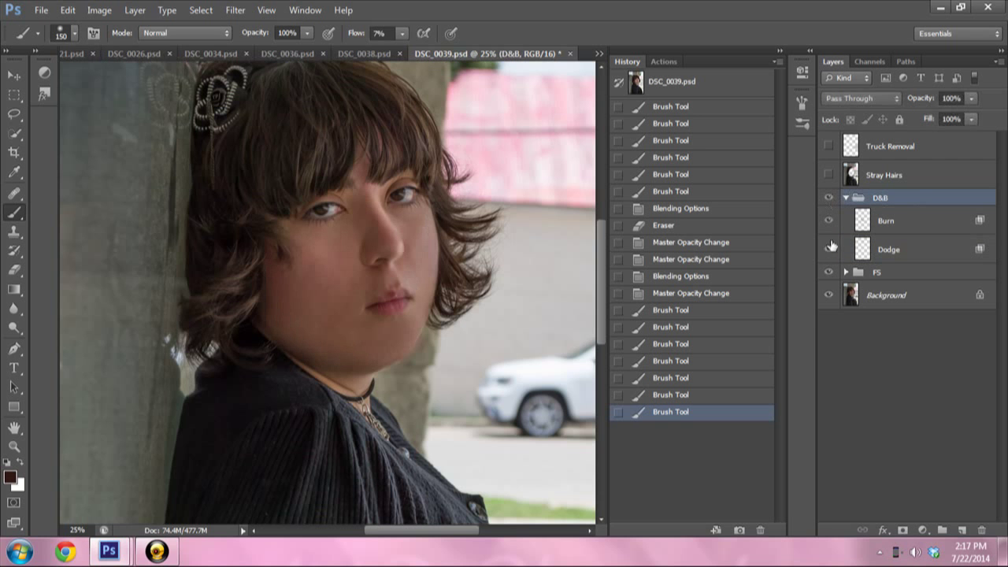
pyautogui.click(882, 296)
pyautogui.click(827, 199)
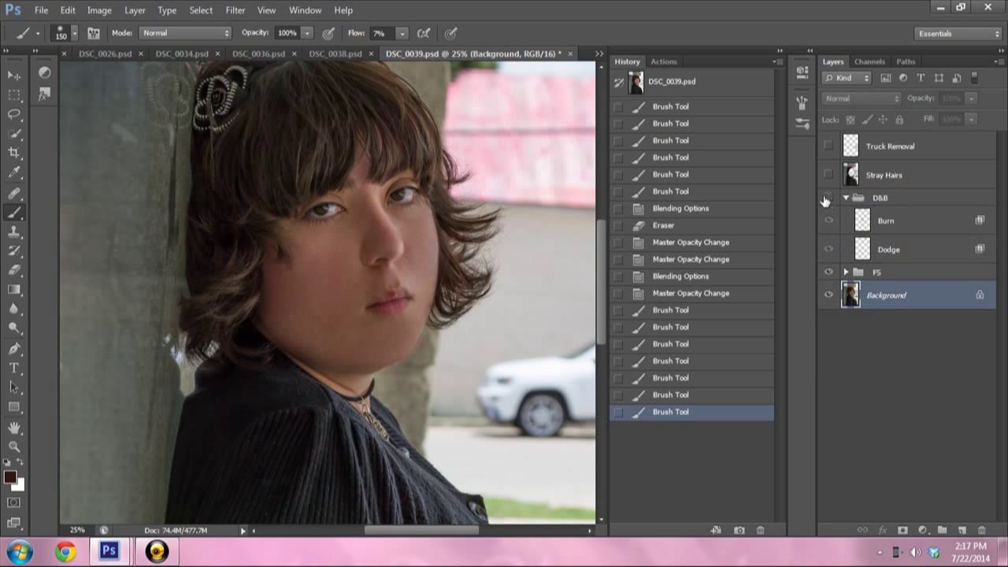
pyautogui.click(846, 197)
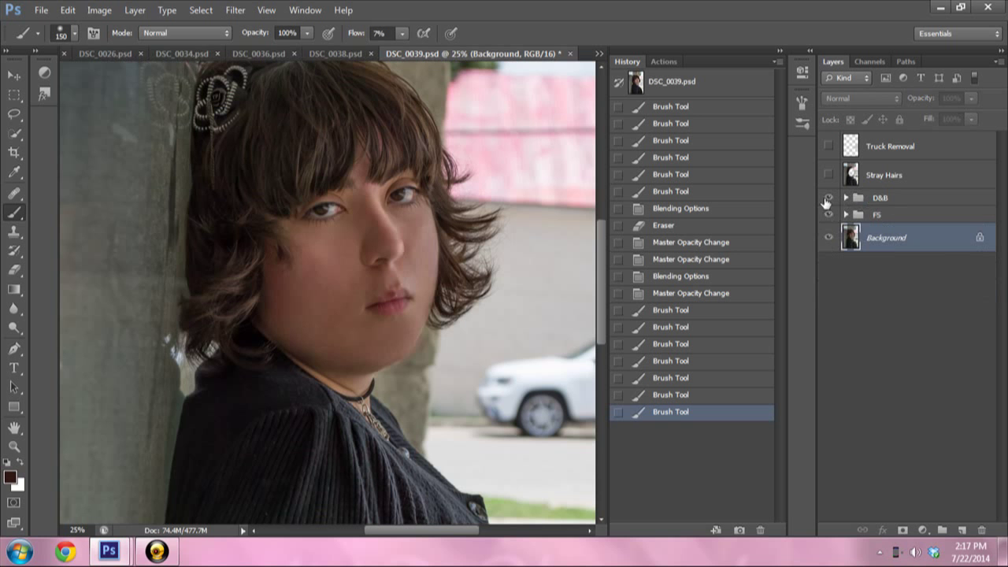
pyautogui.click(828, 214)
pyautogui.moveTo(829, 215); pyautogui.dragTo(827, 198)
pyautogui.click(829, 199)
pyautogui.click(848, 198)
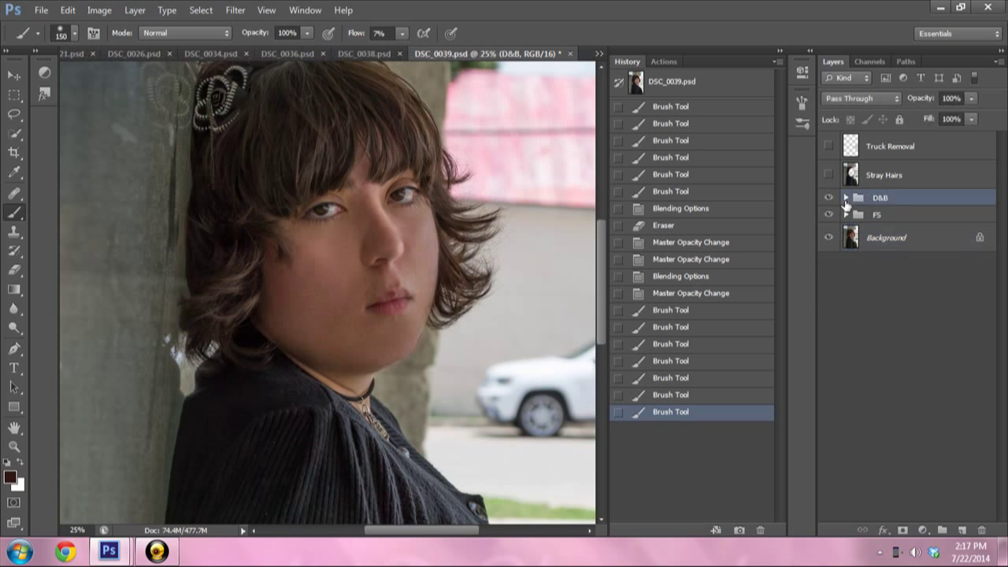
# - Set the Burn layer's opacity to about 50% and the Dodge layer's opacity to 85%
pyautogui.click(904, 224)
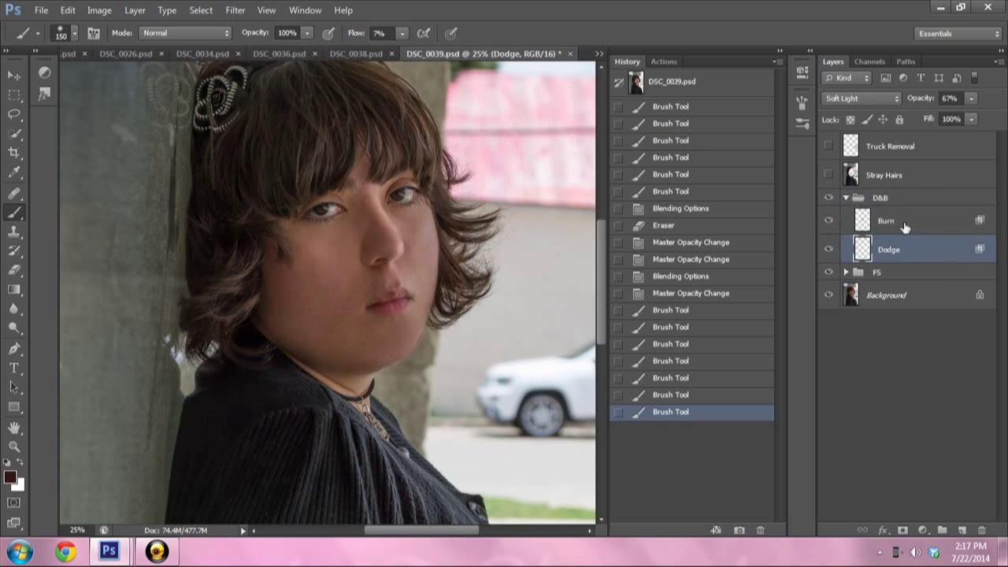
pyautogui.click(969, 99)
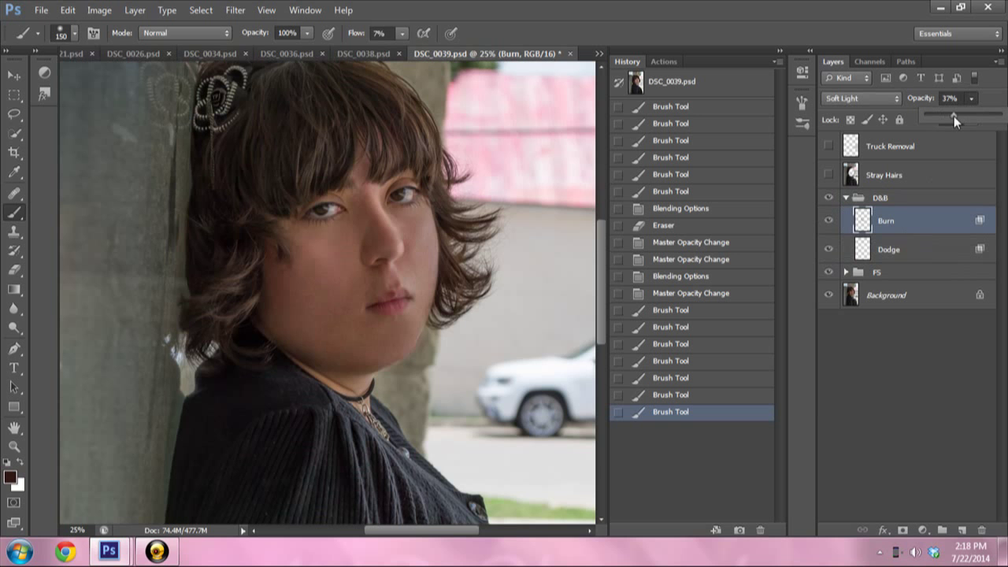
pyautogui.moveTo(959, 115); pyautogui.dragTo(959, 115)
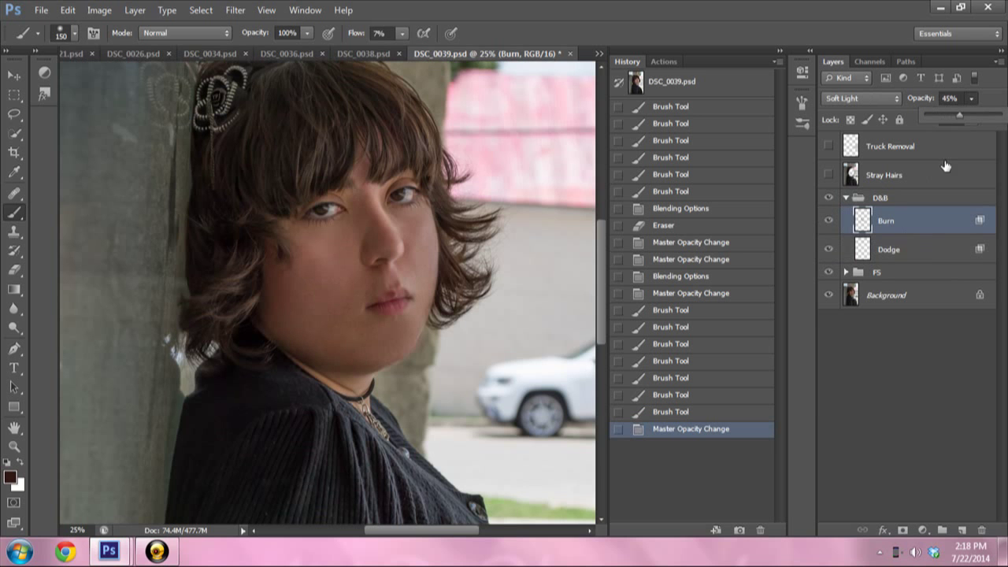
pyautogui.click(914, 249)
pyautogui.click(972, 100)
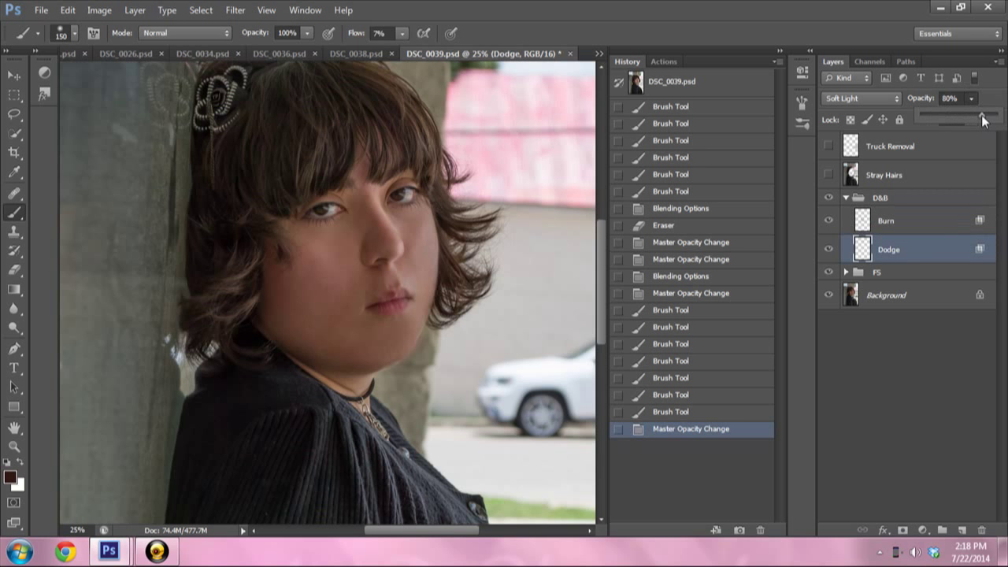
pyautogui.moveTo(983, 118); pyautogui.dragTo(994, 118)
pyautogui.moveTo(987, 120); pyautogui.dragTo(987, 120)
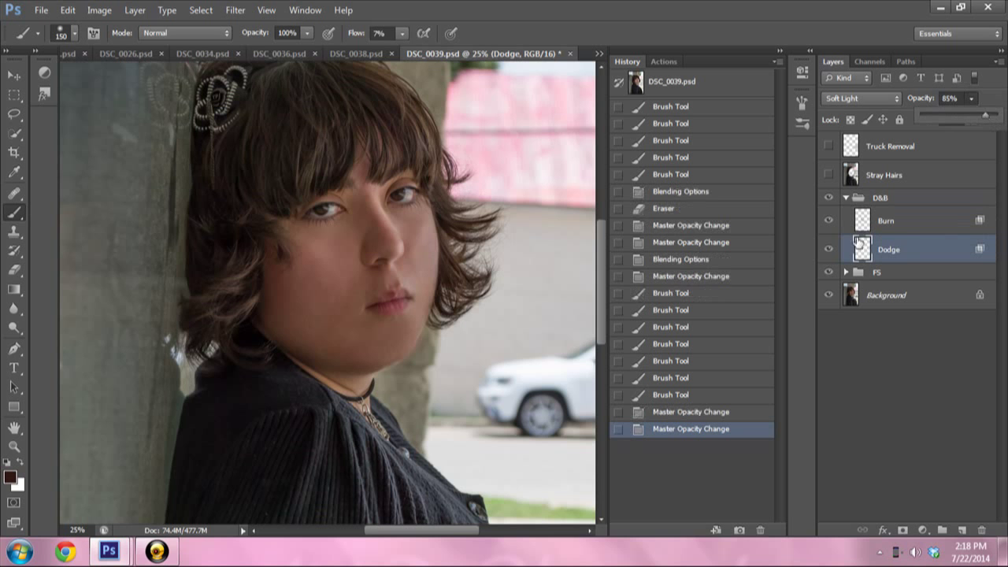
pyautogui.click(906, 221)
pyautogui.click(972, 98)
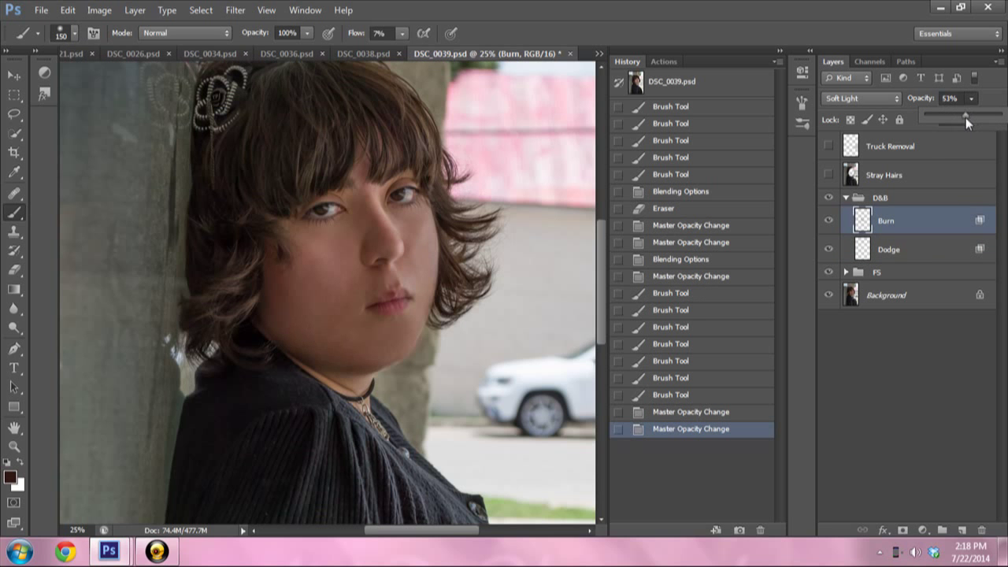
pyautogui.moveTo(964, 117); pyautogui.dragTo(963, 117)
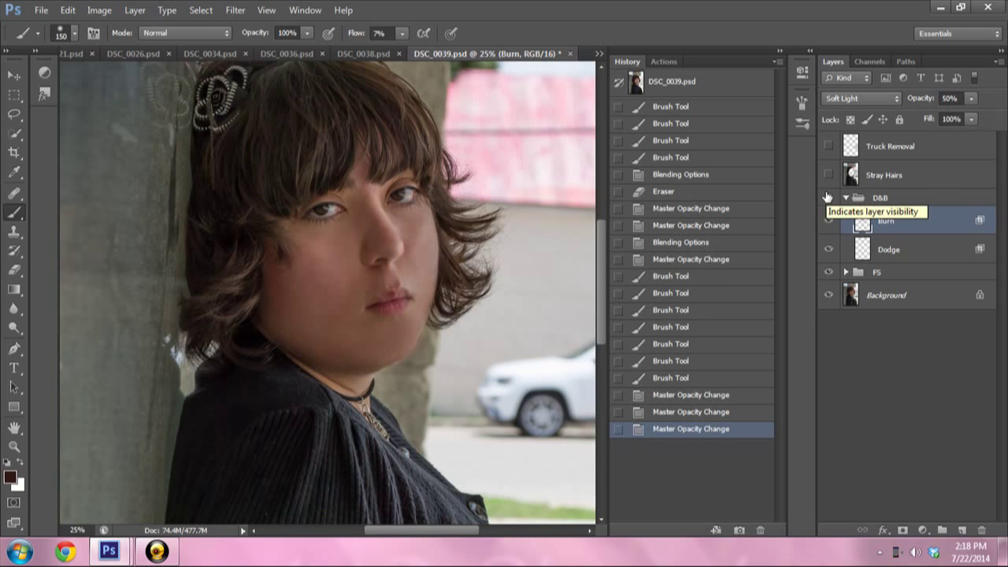
# - Compare the portrait again with the D&B and FS groups hidden and visible
pyautogui.click(923, 177)
pyautogui.click(833, 199)
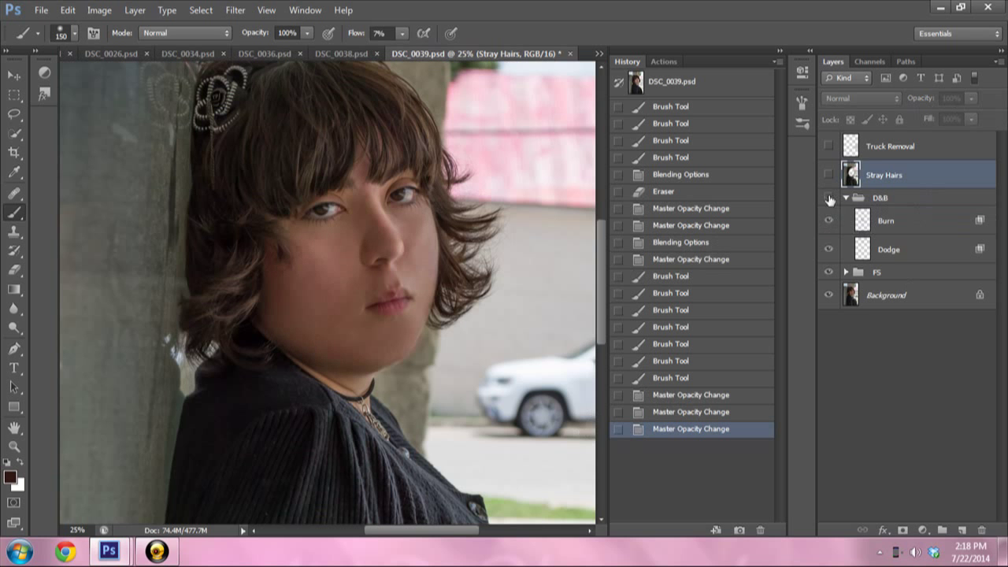
pyautogui.click(830, 198)
pyautogui.moveTo(829, 198)
pyautogui.mouseDown()
pyautogui.moveTo(829, 221)
pyautogui.moveTo(830, 198)
pyautogui.mouseUp()
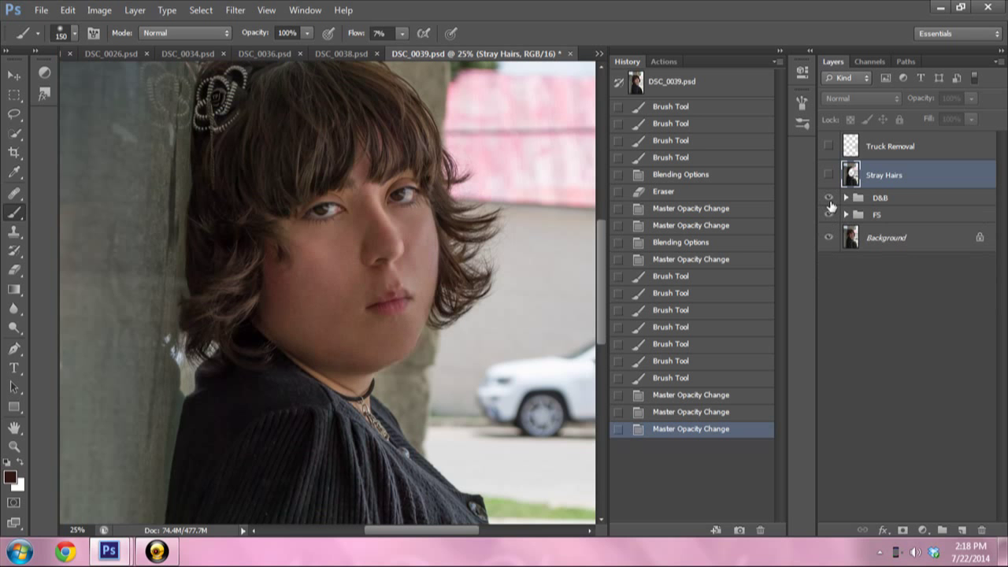
pyautogui.click(846, 198)
# - Lower the Burn layer's opacity to 39% with the D&B group visible
pyautogui.click(903, 230)
pyautogui.click(971, 100)
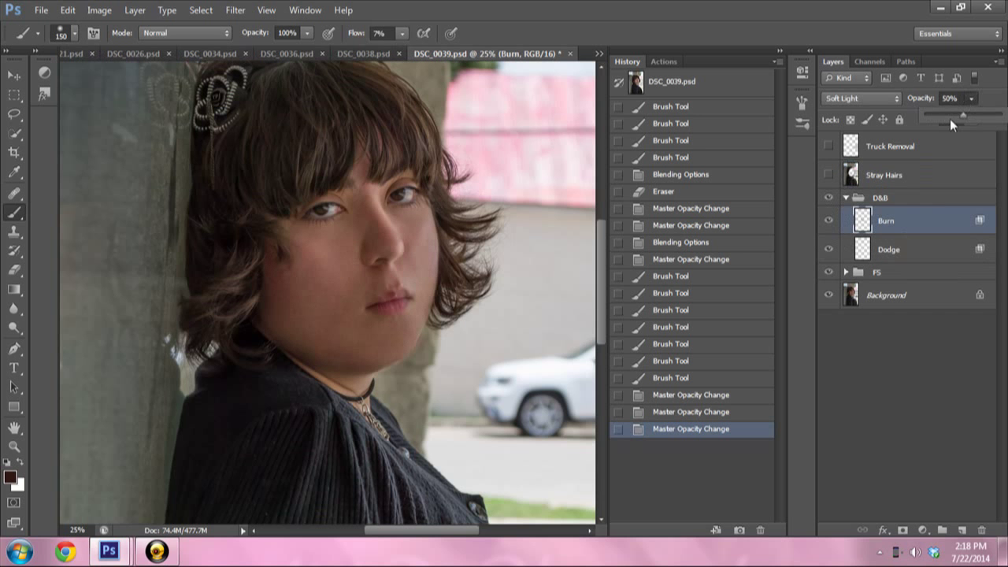
pyautogui.click(846, 198)
pyautogui.click(828, 198)
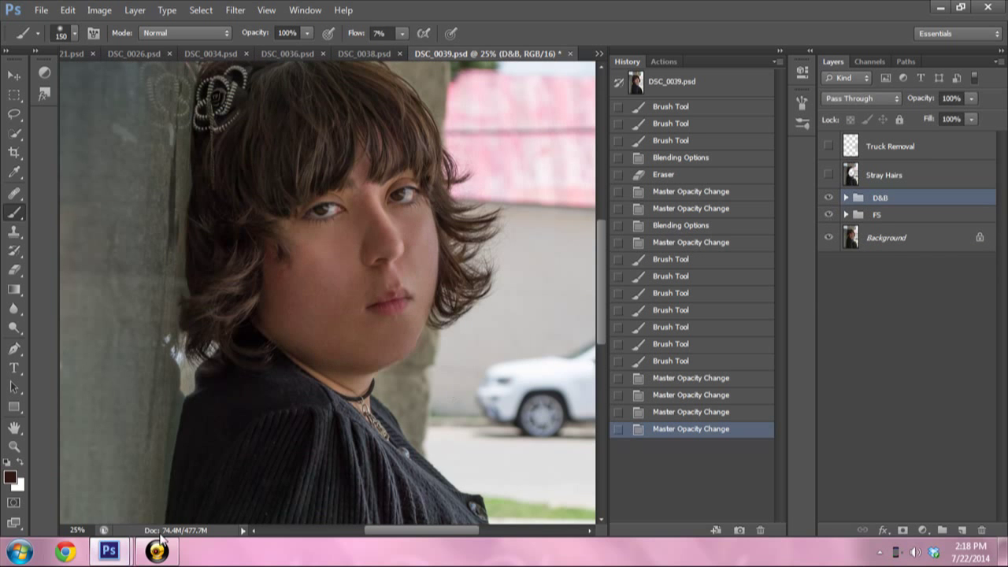
pyautogui.click(76, 529)
pyautogui.write('12.5')
# - Zoom out to 12.5% and lower the D&B group's opacity to 80%
pyautogui.press('Return')
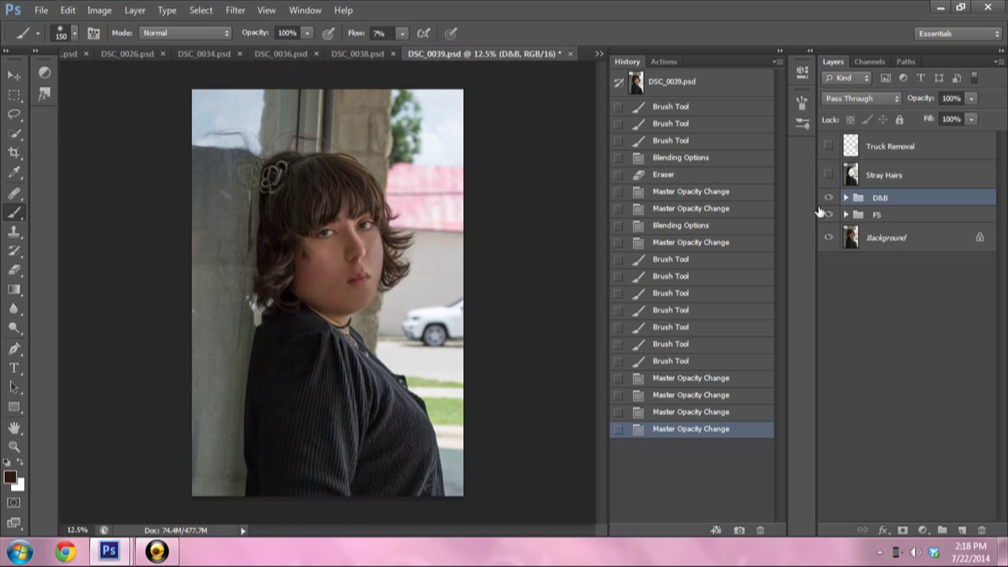
pyautogui.click(829, 197)
pyautogui.click(974, 98)
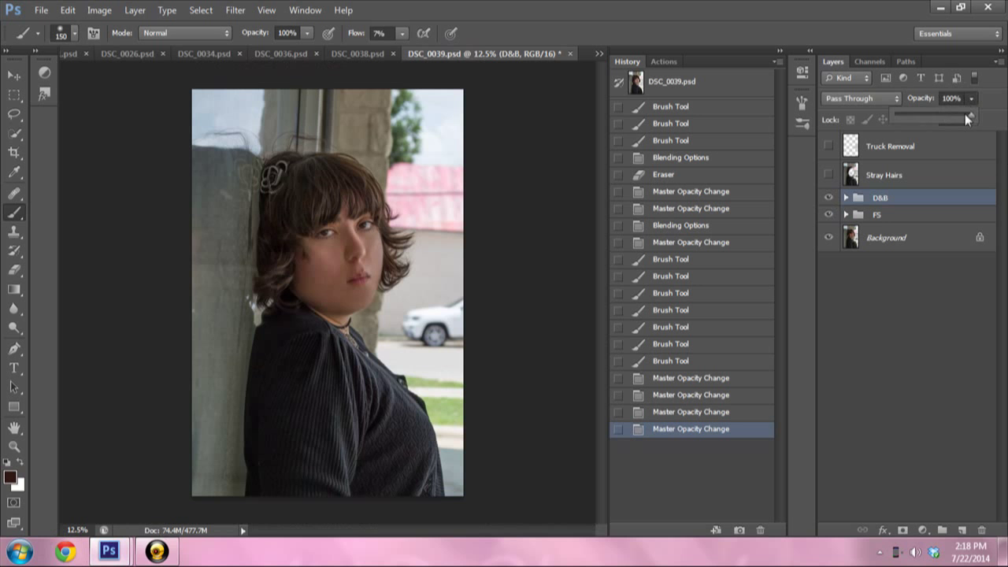
pyautogui.click(828, 198)
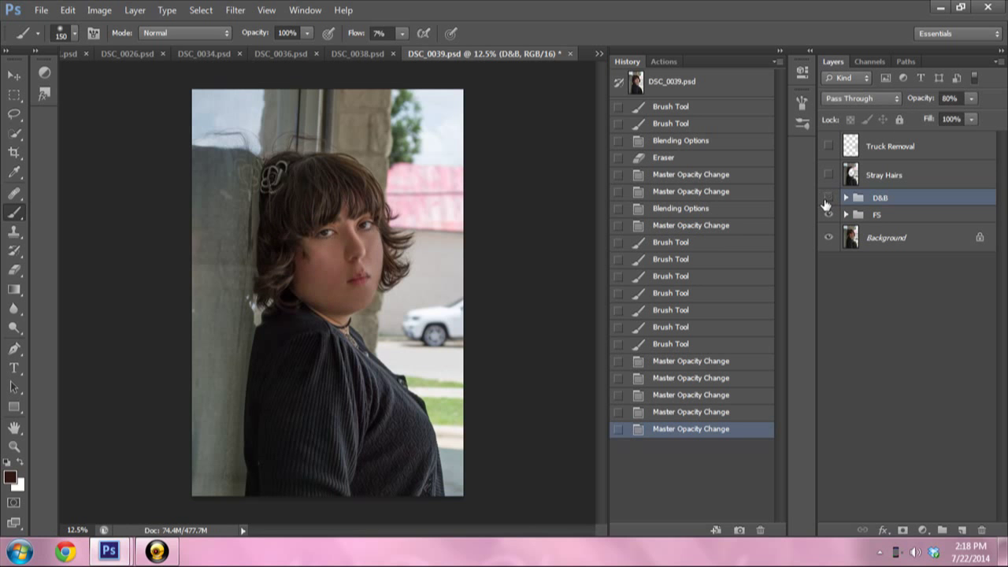
pyautogui.click(827, 198)
# - Compare the skin with dodge and burn toggled off and on, then select the Burn layer
pyautogui.click(825, 200)
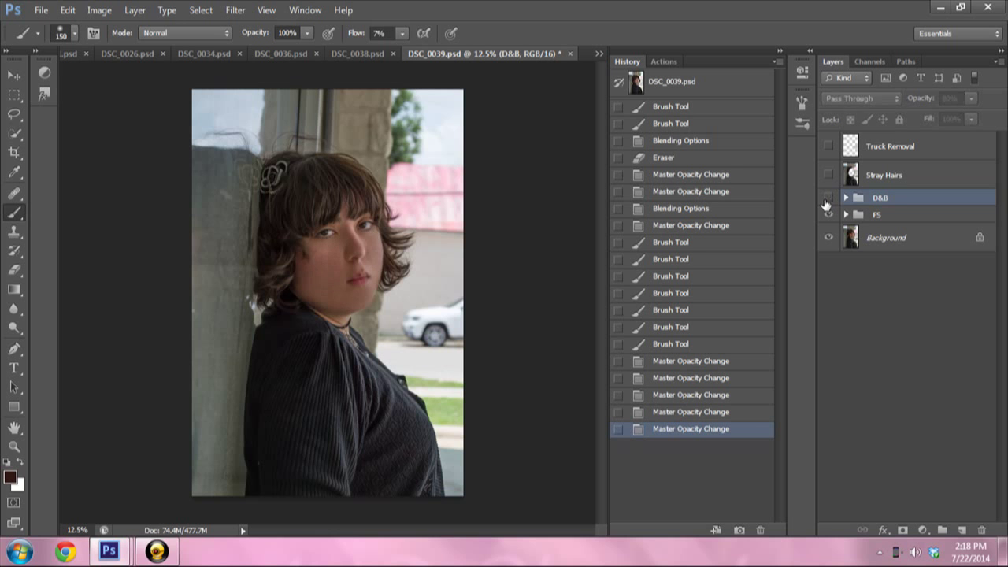
pyautogui.click(825, 202)
pyautogui.click(826, 202)
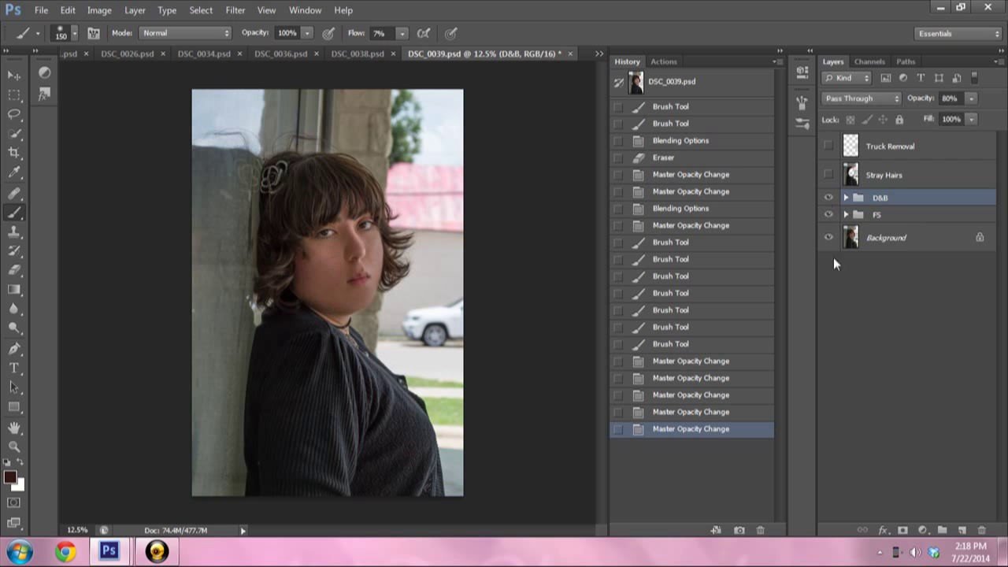
pyautogui.click(828, 201)
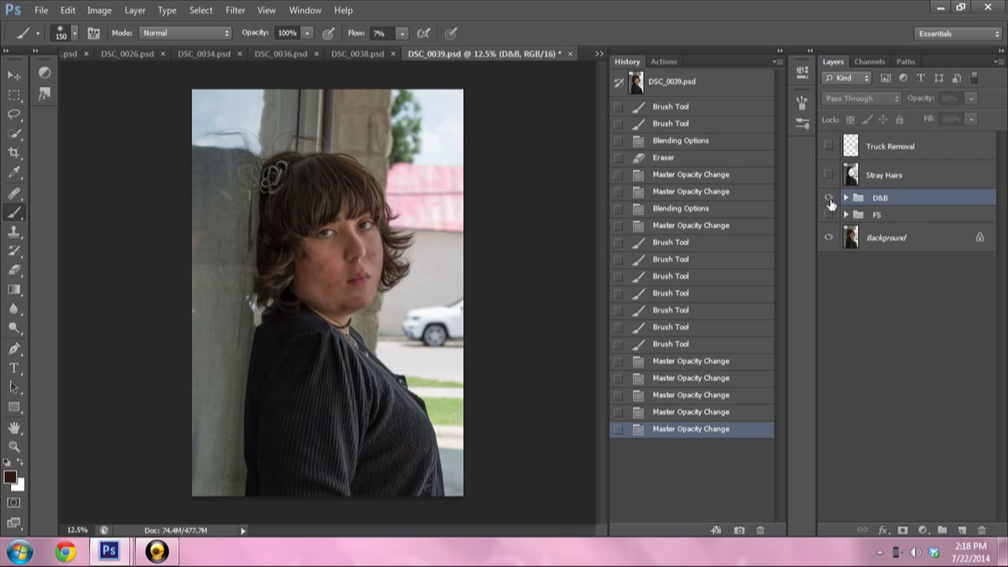
pyautogui.click(829, 201)
pyautogui.click(826, 202)
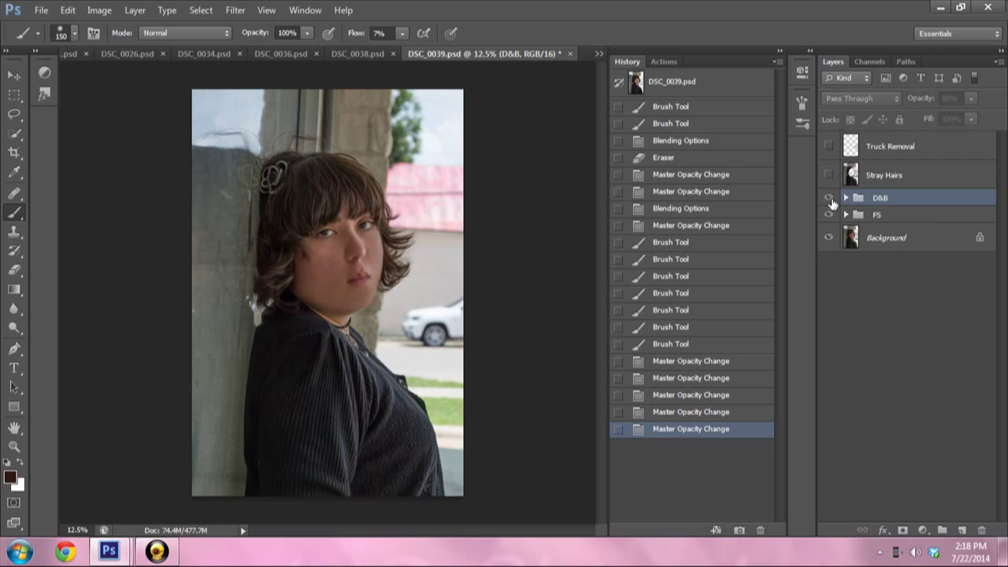
pyautogui.click(847, 198)
pyautogui.click(886, 220)
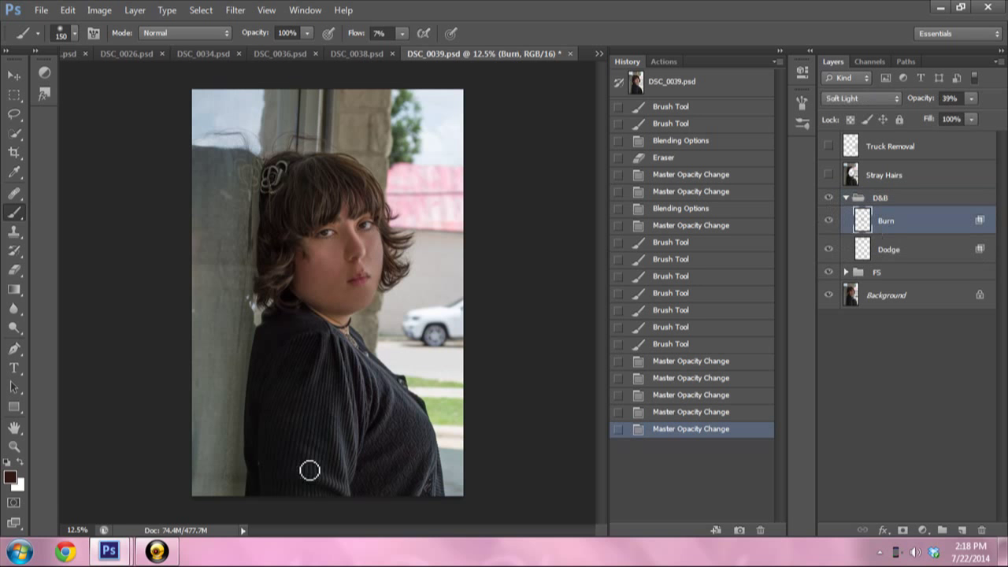
pyautogui.click(82, 530)
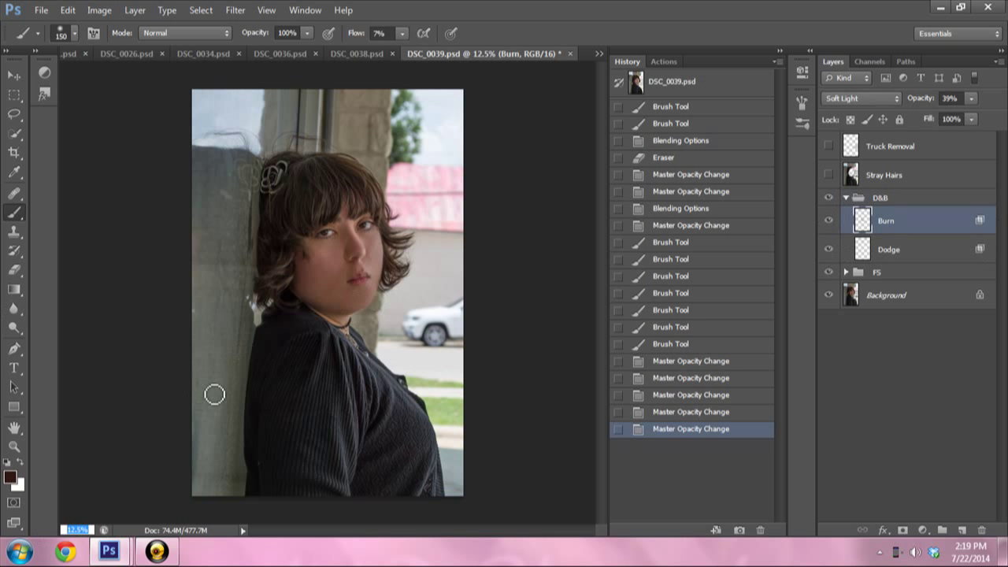
# - Zoom to 35%, compare with the FS group hidden and shown, and select the Dodge layer
pyautogui.write('35')
pyautogui.press('Return')
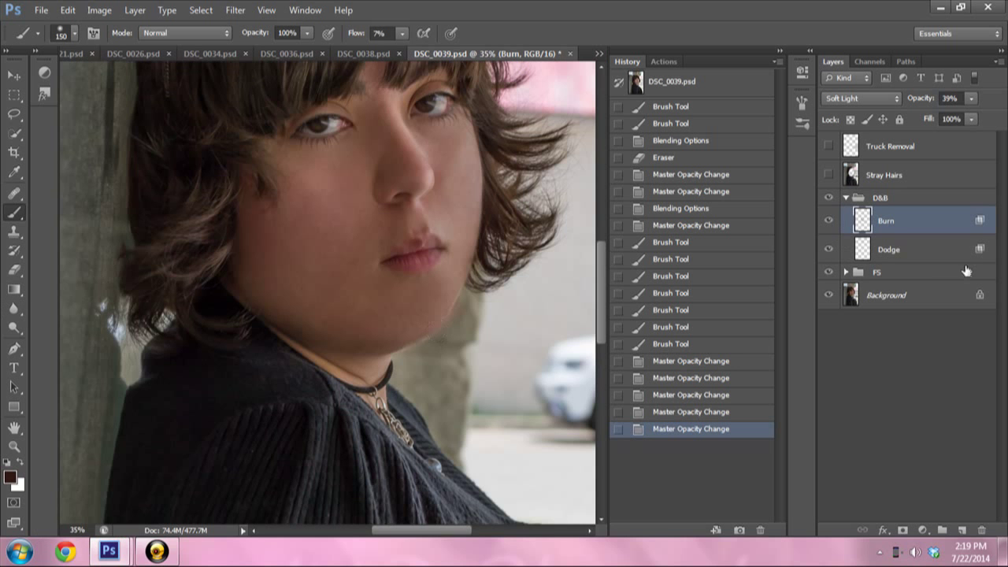
pyautogui.click(845, 197)
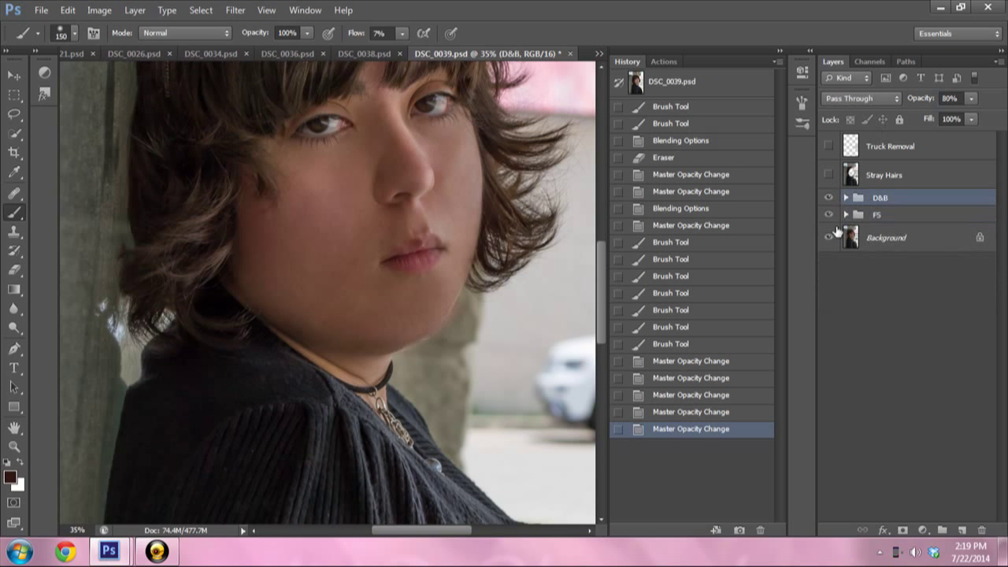
pyautogui.click(829, 215)
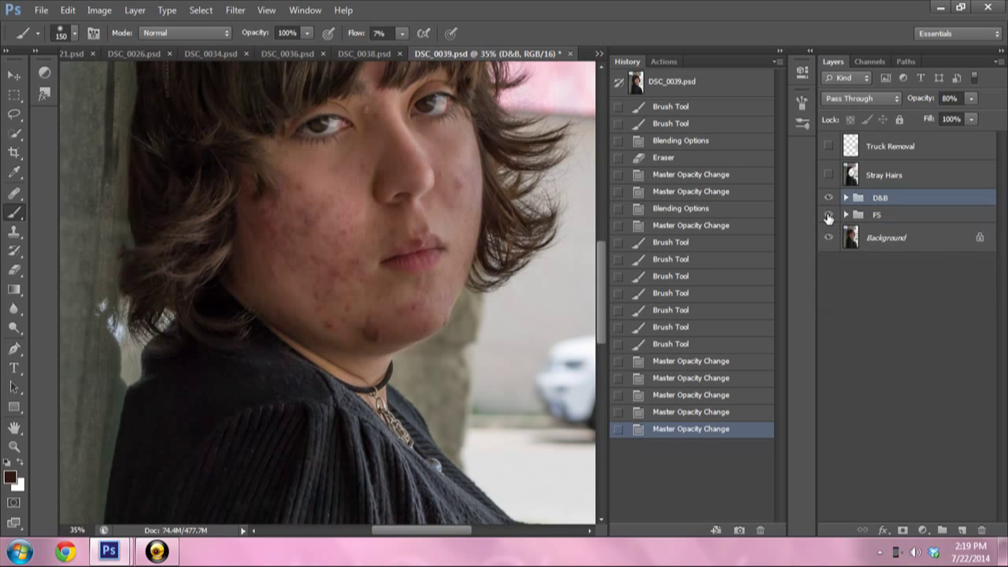
pyautogui.click(828, 216)
pyautogui.click(828, 215)
pyautogui.click(846, 197)
pyautogui.click(888, 249)
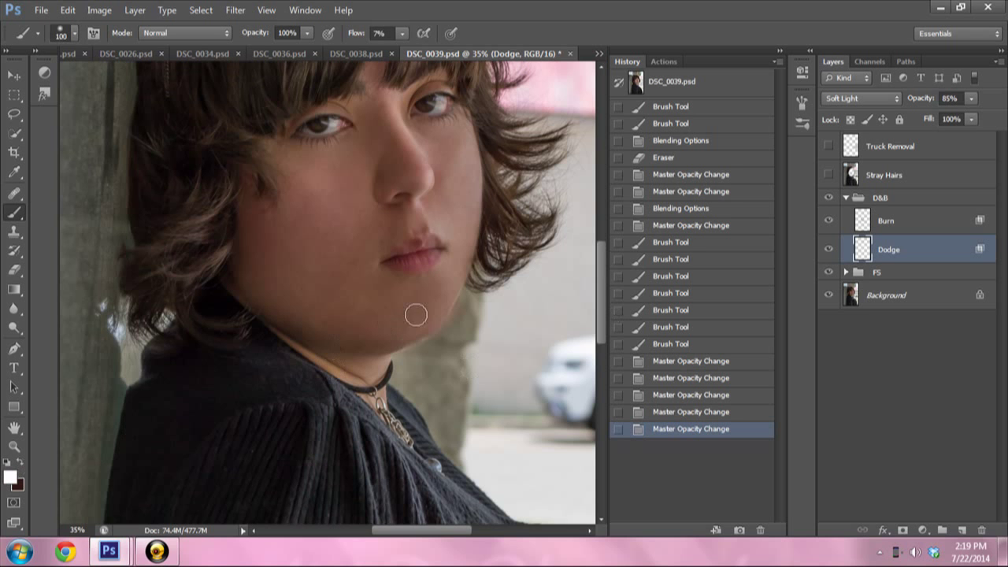
# - Dodge the chin's shadowed areas with several strokes, enlarging the brush to 90
pyautogui.press('[')
pyautogui.press('[')
pyautogui.press('[')
pyautogui.moveTo(396, 303)
pyautogui.mouseDown()
pyautogui.moveTo(425, 299)
pyautogui.moveTo(386, 315)
pyautogui.mouseUp()
pyautogui.moveTo(449, 292)
pyautogui.mouseDown()
pyautogui.moveTo(417, 302)
pyautogui.moveTo(391, 331)
pyautogui.mouseUp()
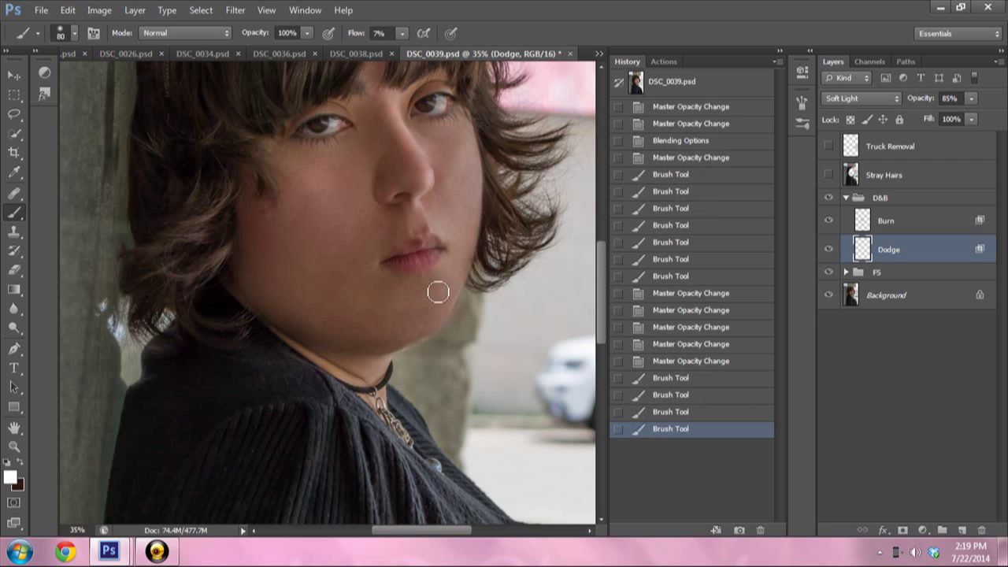
pyautogui.moveTo(443, 292); pyautogui.dragTo(388, 317)
pyautogui.press(']')
pyautogui.press(']')
pyautogui.press(']')
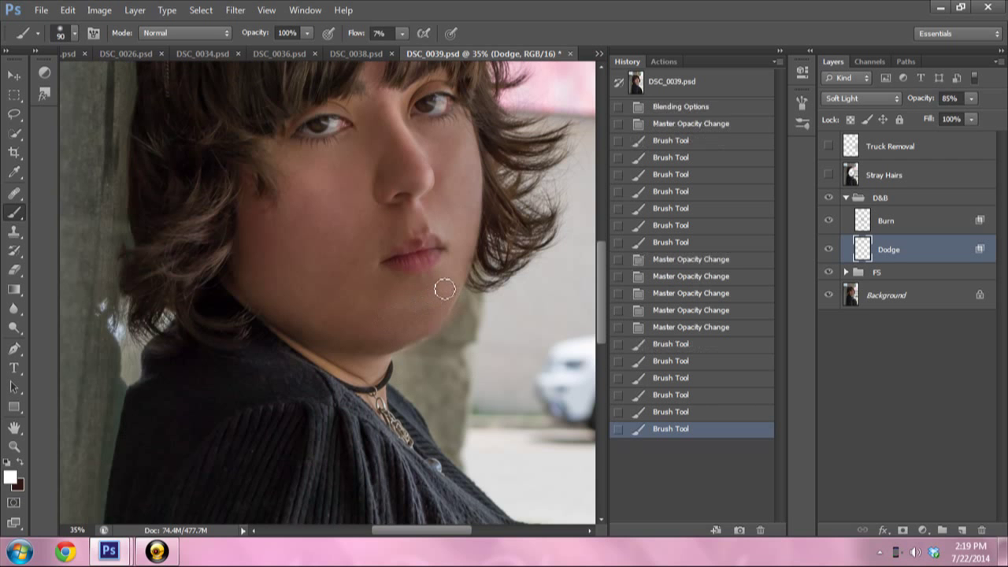
pyautogui.moveTo(441, 286); pyautogui.dragTo(388, 315)
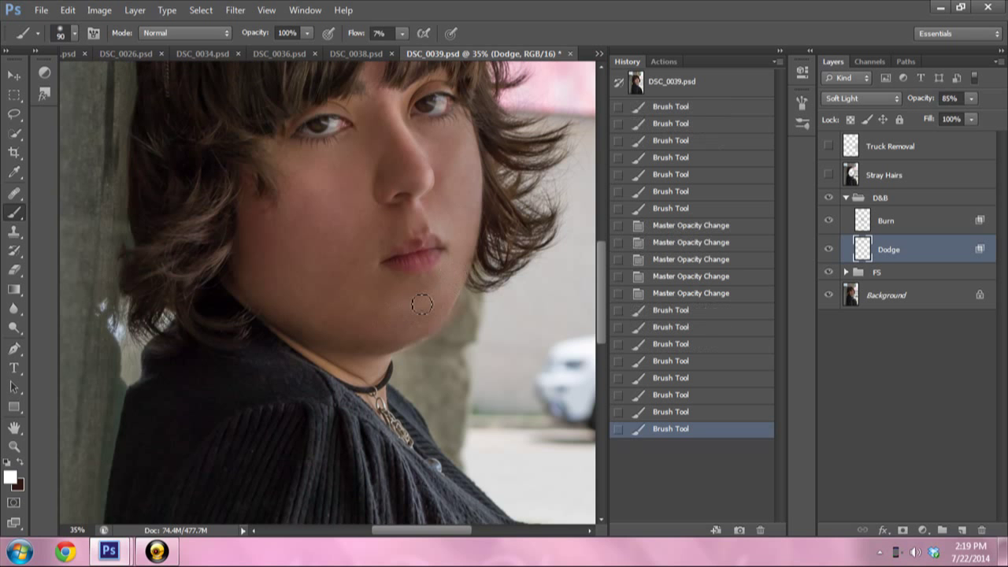
pyautogui.moveTo(445, 291); pyautogui.dragTo(386, 340)
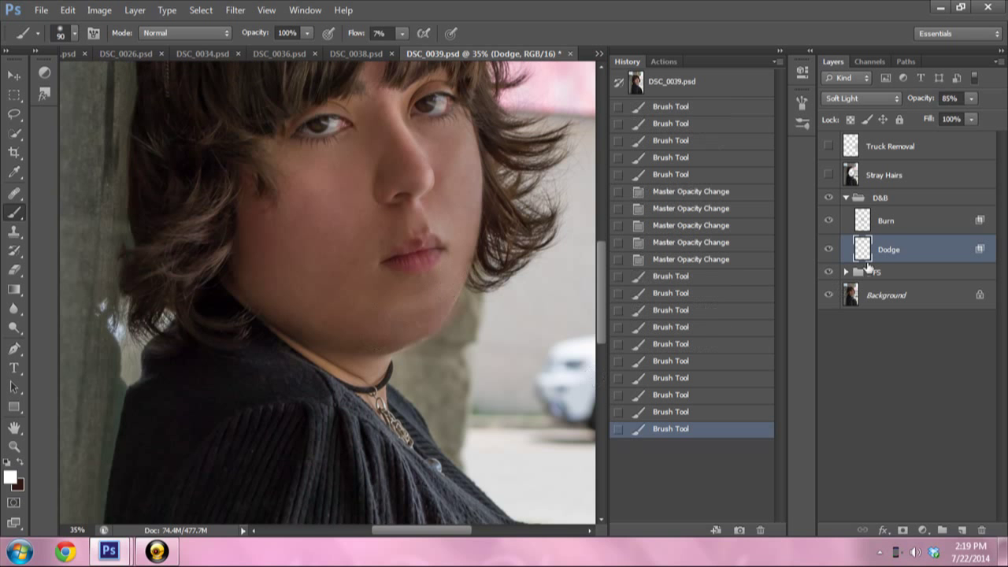
# - Burn the chin and jaw shading in black on the Burn layer, then check D&B and FS
pyautogui.click(885, 223)
pyautogui.press('[')
pyautogui.press('[')
pyautogui.press('[')
pyautogui.press('[')
pyautogui.press('[')
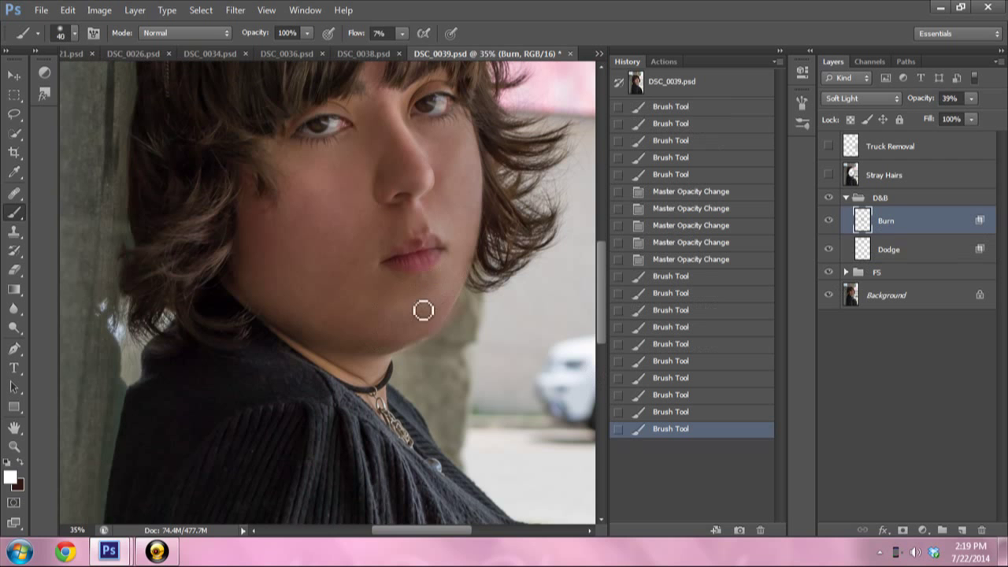
pyautogui.moveTo(432, 292); pyautogui.dragTo(398, 337)
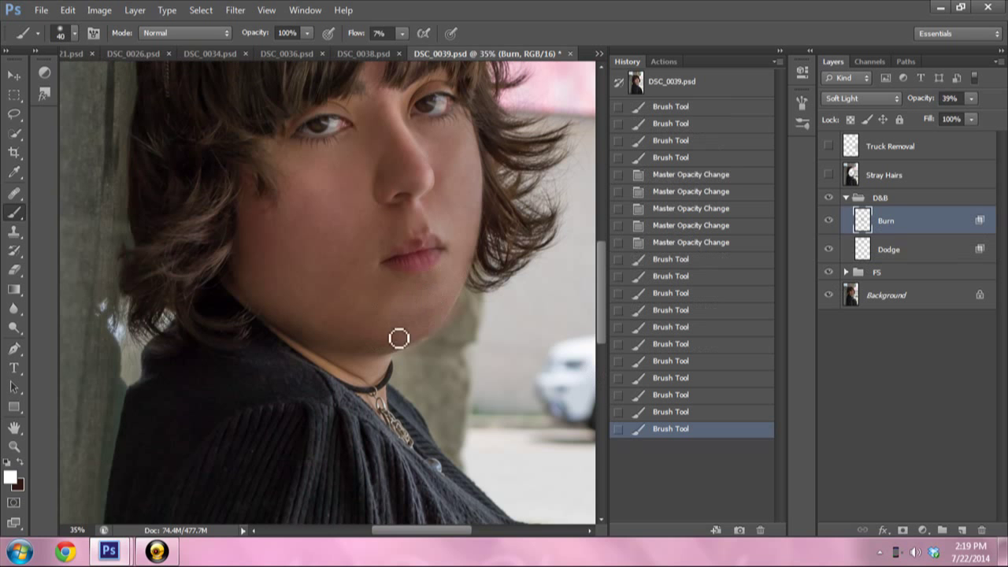
pyautogui.moveTo(414, 299); pyautogui.dragTo(384, 350)
pyautogui.click(385, 349)
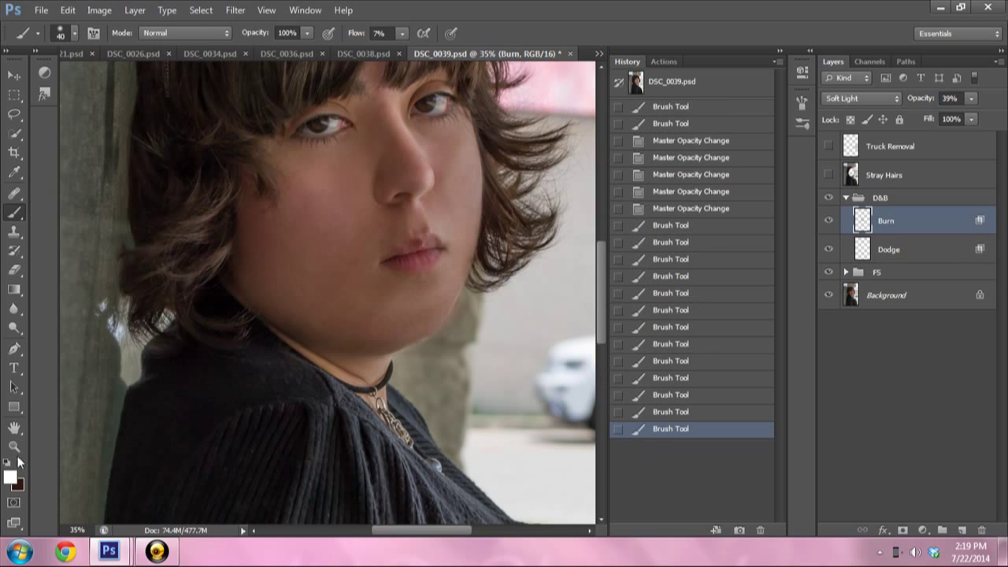
pyautogui.click(11, 465)
pyautogui.moveTo(397, 308)
pyautogui.mouseDown()
pyautogui.moveTo(446, 294)
pyautogui.moveTo(389, 310)
pyautogui.mouseUp()
pyautogui.moveTo(434, 300)
pyautogui.mouseDown()
pyautogui.moveTo(394, 342)
pyautogui.moveTo(443, 294)
pyautogui.mouseUp()
pyautogui.click(828, 197)
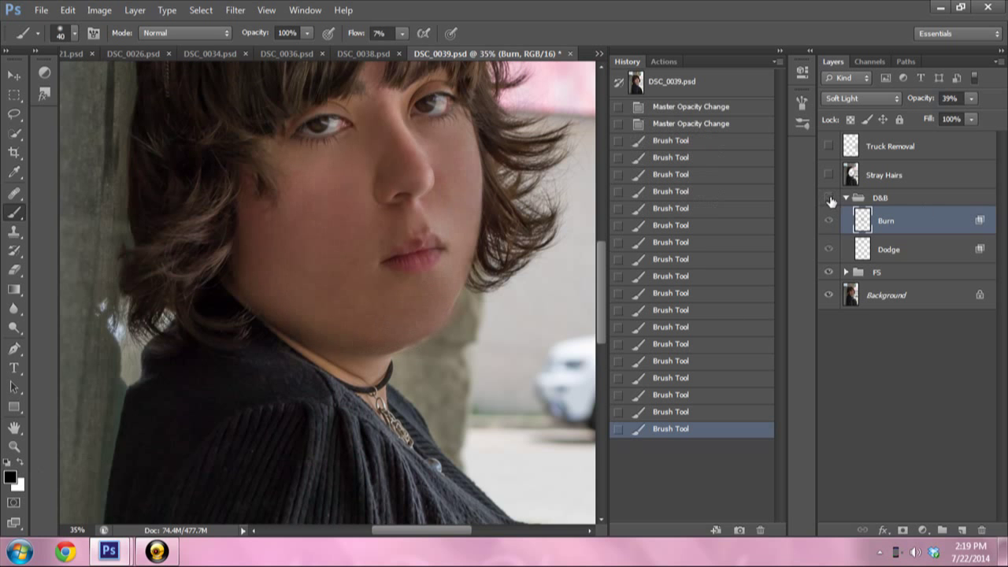
pyautogui.click(828, 273)
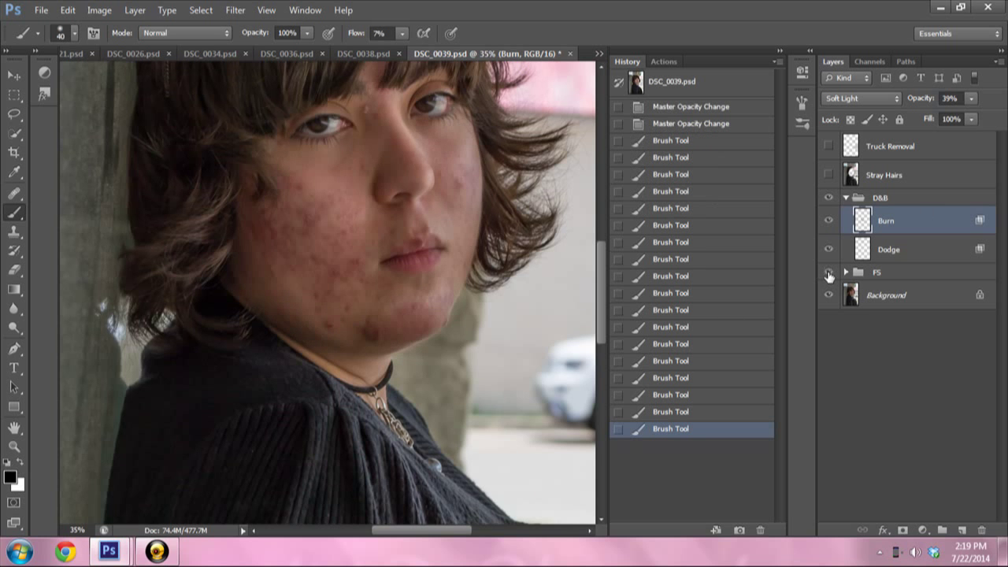
pyautogui.click(829, 272)
# - Dodge faint areas near the jaw with a 60 white brush, then hide FS on the Burn layer
pyautogui.click(880, 251)
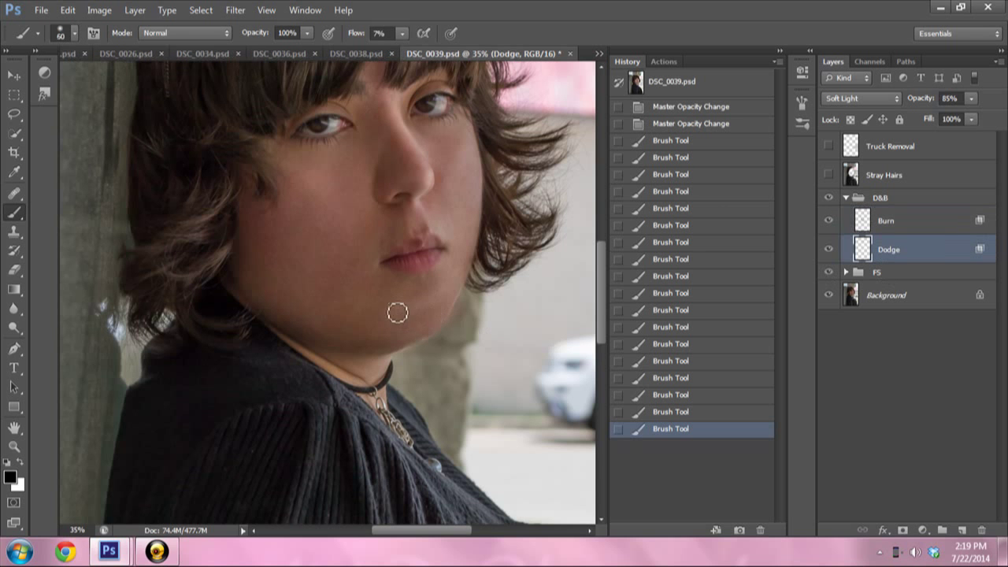
pyautogui.press(']')
pyautogui.press(']')
pyautogui.moveTo(450, 296); pyautogui.dragTo(244, 427)
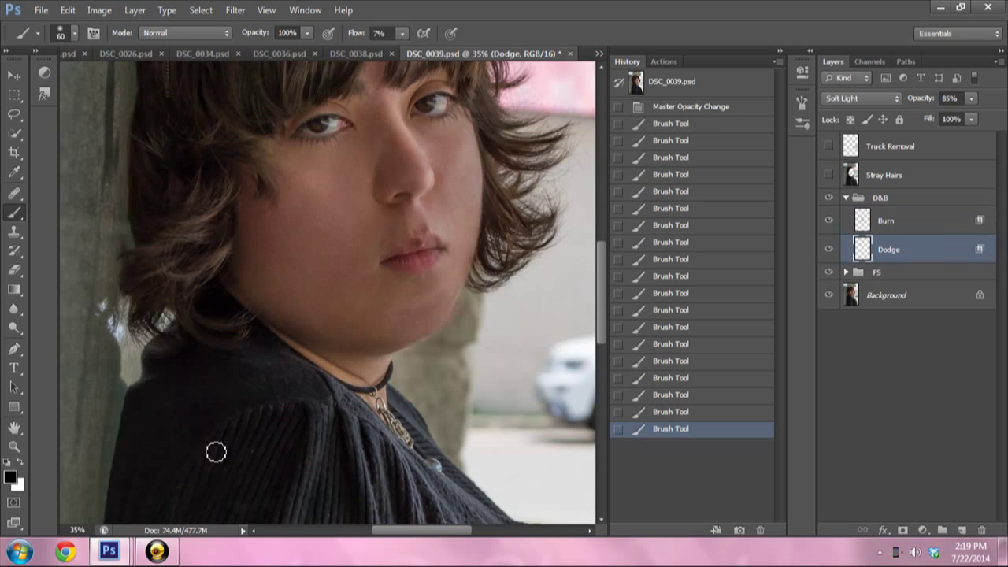
pyautogui.click(22, 461)
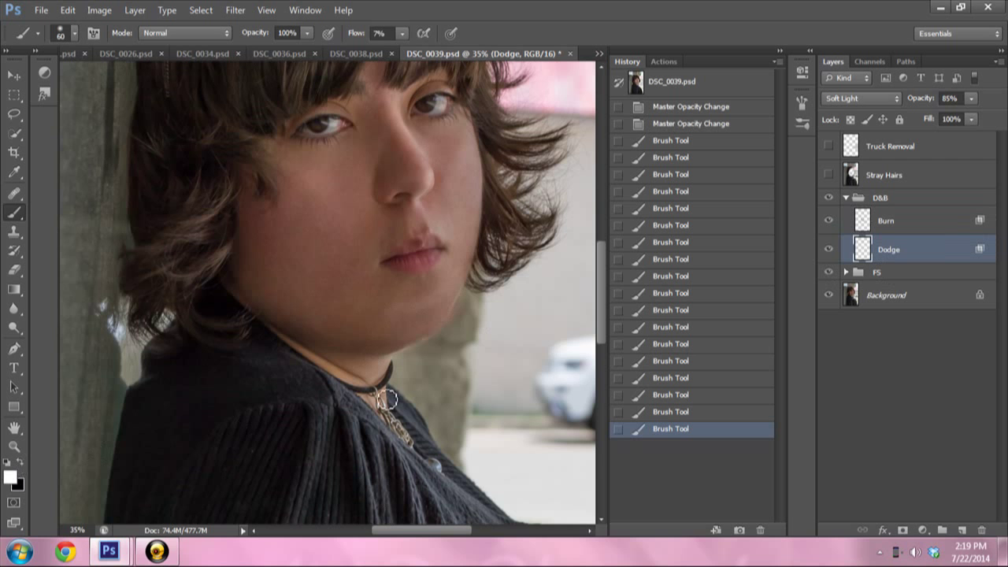
pyautogui.moveTo(460, 294); pyautogui.dragTo(396, 301)
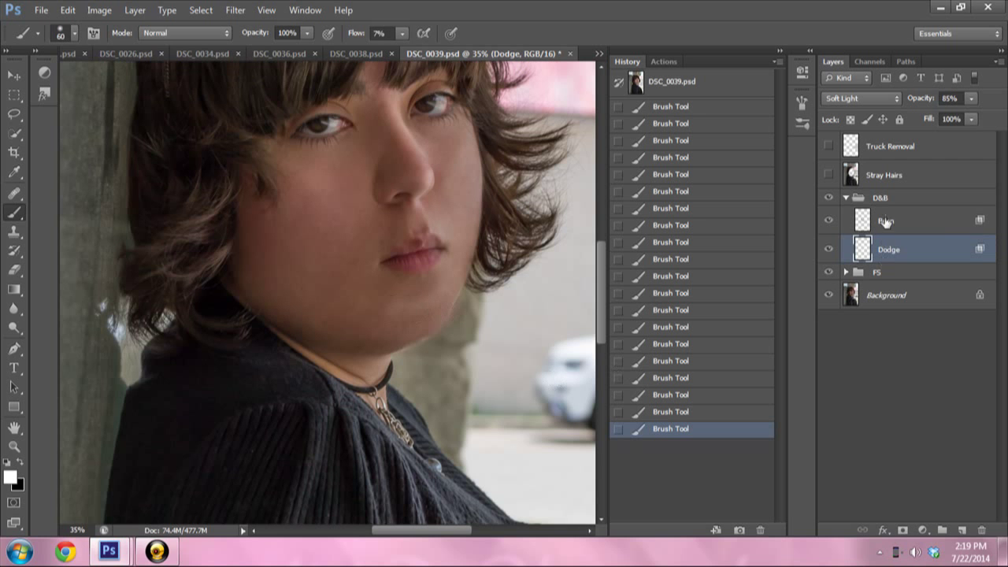
pyautogui.click(885, 222)
pyautogui.click(828, 272)
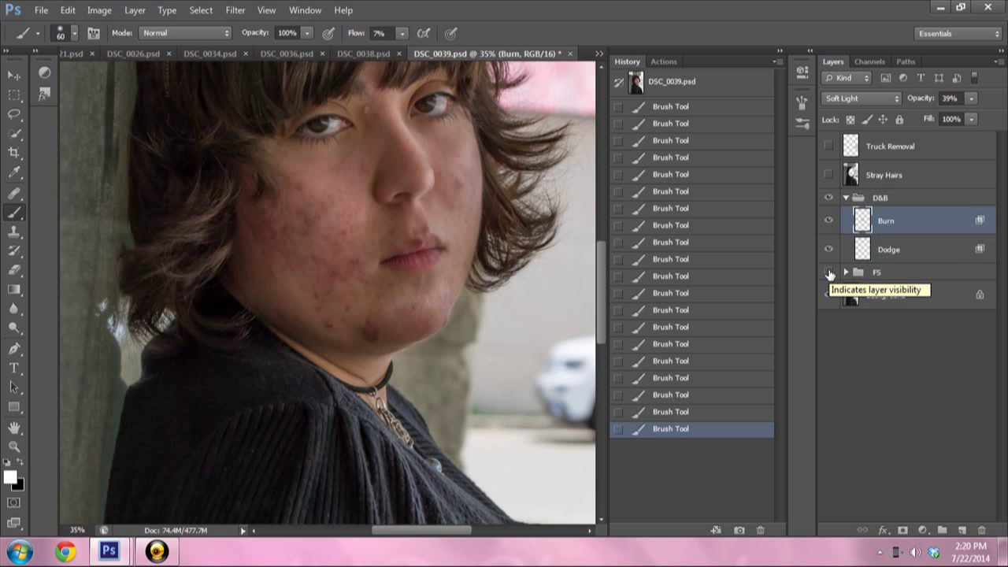
# - With FS hidden, burn a faint black stroke near the chin using a 50 brush
pyautogui.click(828, 271)
pyautogui.click(829, 272)
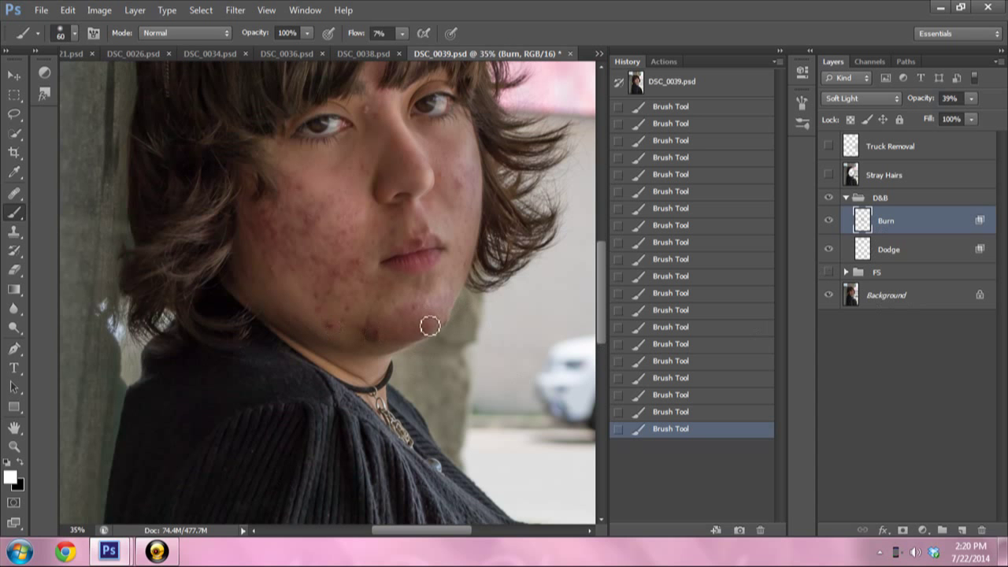
pyautogui.click(19, 458)
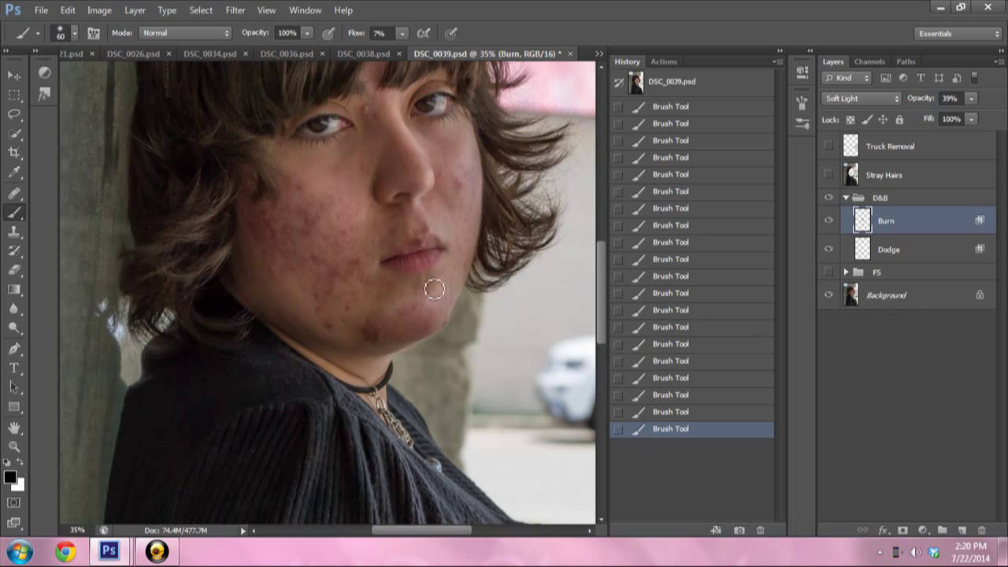
pyautogui.press('[')
pyautogui.moveTo(443, 279); pyautogui.dragTo(398, 294)
# - Resize the brush between 35 and 60 and burn faint shading on the cheek
pyautogui.press('[')
pyautogui.press('[')
pyautogui.press('[')
pyautogui.press(']')
pyautogui.press(']')
pyautogui.press(']')
pyautogui.press('[')
pyautogui.press('[')
pyautogui.press('[')
pyautogui.press(']')
pyautogui.press(']')
pyautogui.press(']')
pyautogui.press(']')
pyautogui.press(']')
pyautogui.moveTo(236, 273); pyautogui.dragTo(341, 377)
pyautogui.press('[')
pyautogui.press('[')
pyautogui.press('[')
pyautogui.press('[')
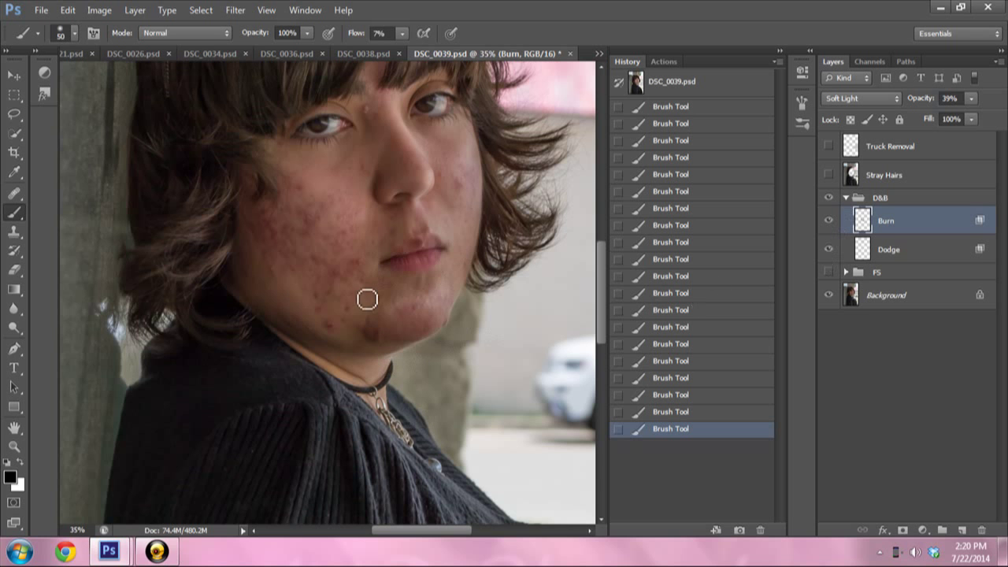
# - Undo a trial dodge stroke, then paint two burn strokes along the jawline on the Burn layer
pyautogui.click(890, 251)
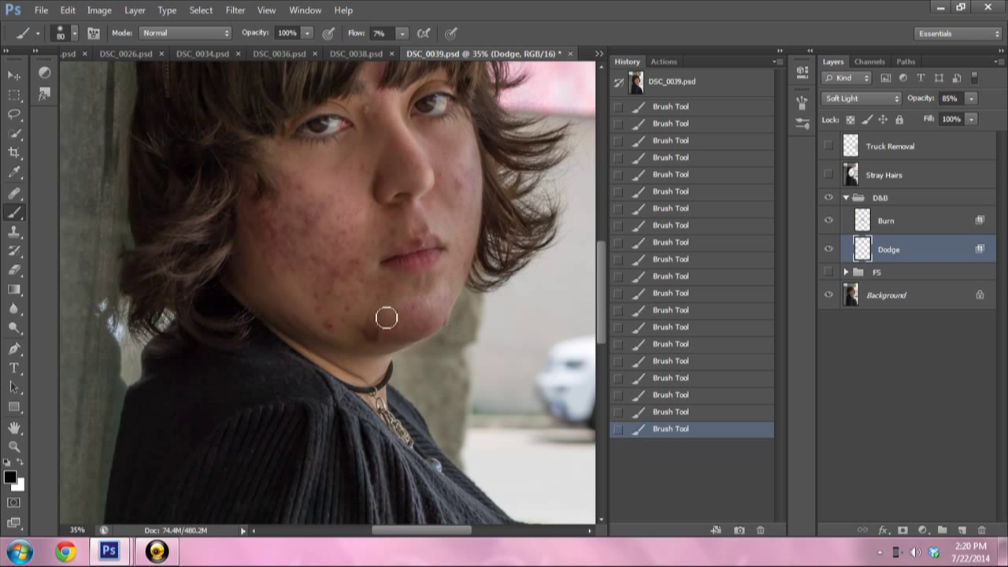
pyautogui.moveTo(441, 297)
pyautogui.mouseDown()
pyautogui.moveTo(421, 301)
pyautogui.moveTo(430, 333)
pyautogui.moveTo(392, 354)
pyautogui.mouseUp()
pyautogui.click(670, 411)
pyautogui.click(681, 395)
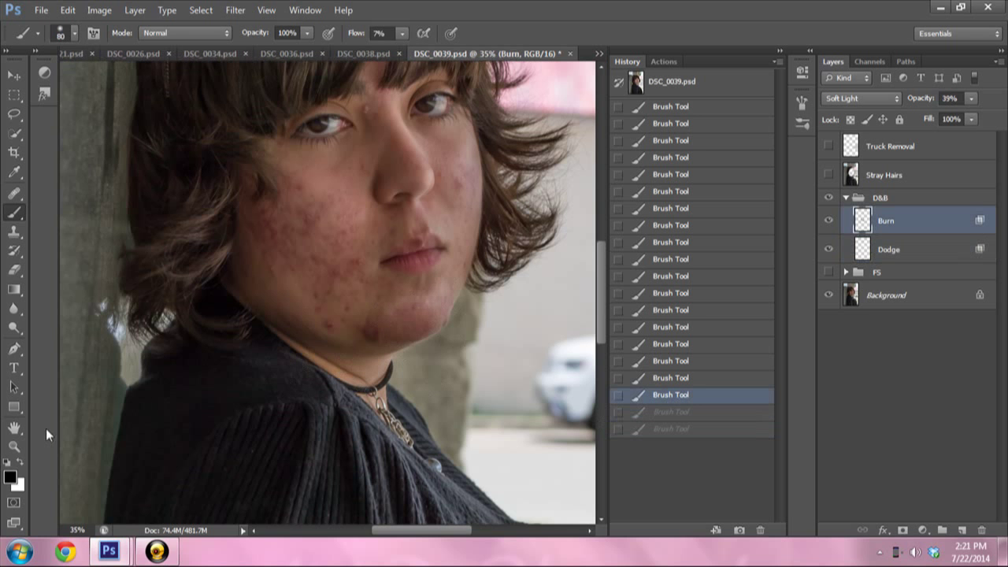
pyautogui.moveTo(434, 308); pyautogui.dragTo(378, 329)
pyautogui.moveTo(467, 298); pyautogui.dragTo(304, 328)
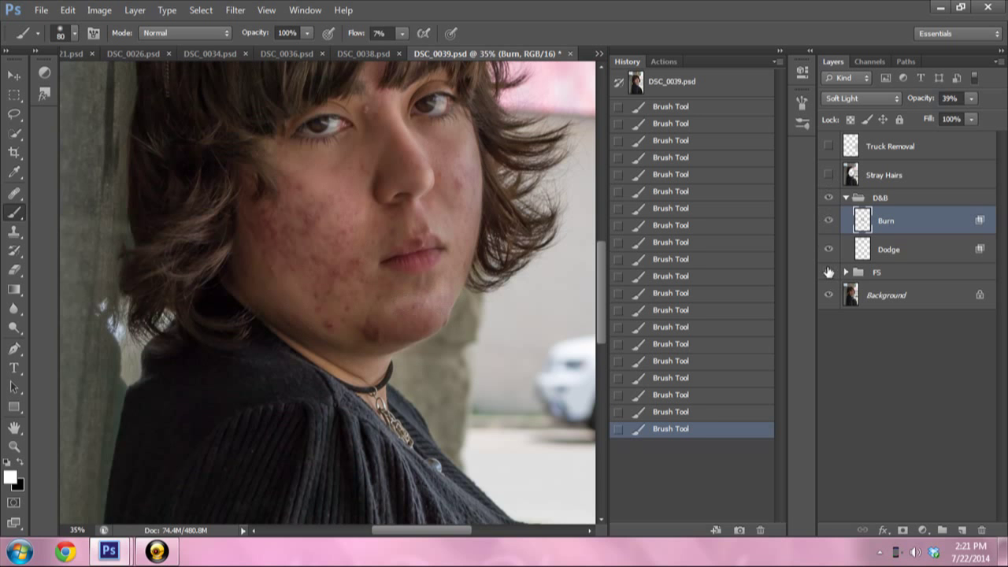
# - Turn on the FS skin-smoothing group and compare the face with and without it
pyautogui.click(828, 272)
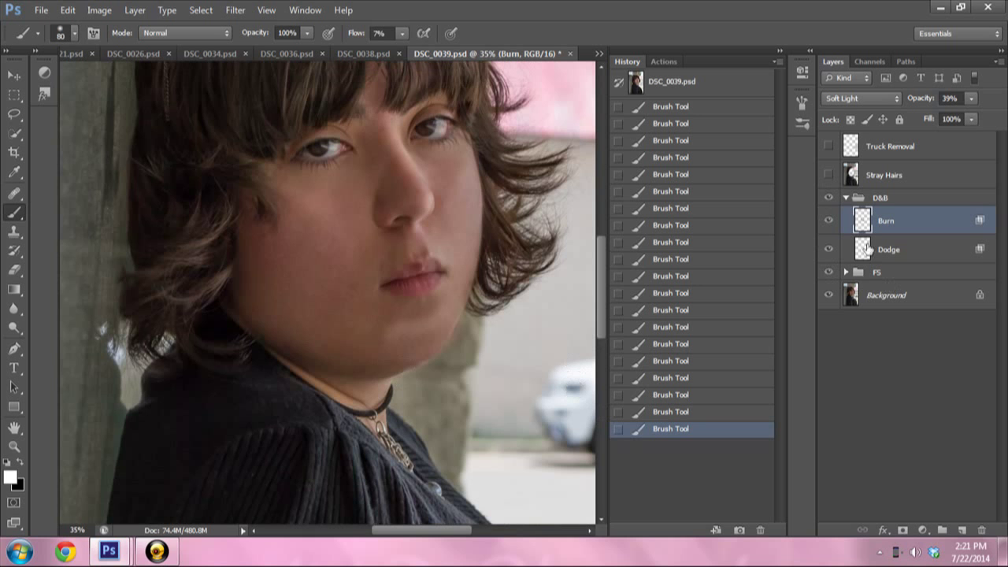
pyautogui.click(826, 271)
pyautogui.click(76, 528)
# - Zoom to 12.5% and lower the D&B group opacity to 63%
pyautogui.write('12.5')
pyautogui.press('Return')
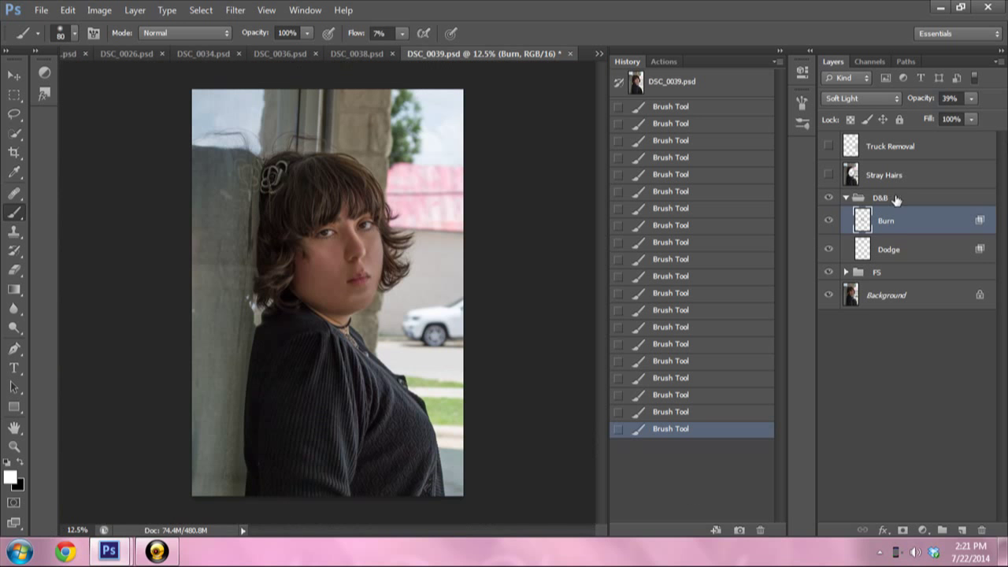
pyautogui.click(880, 198)
pyautogui.click(970, 99)
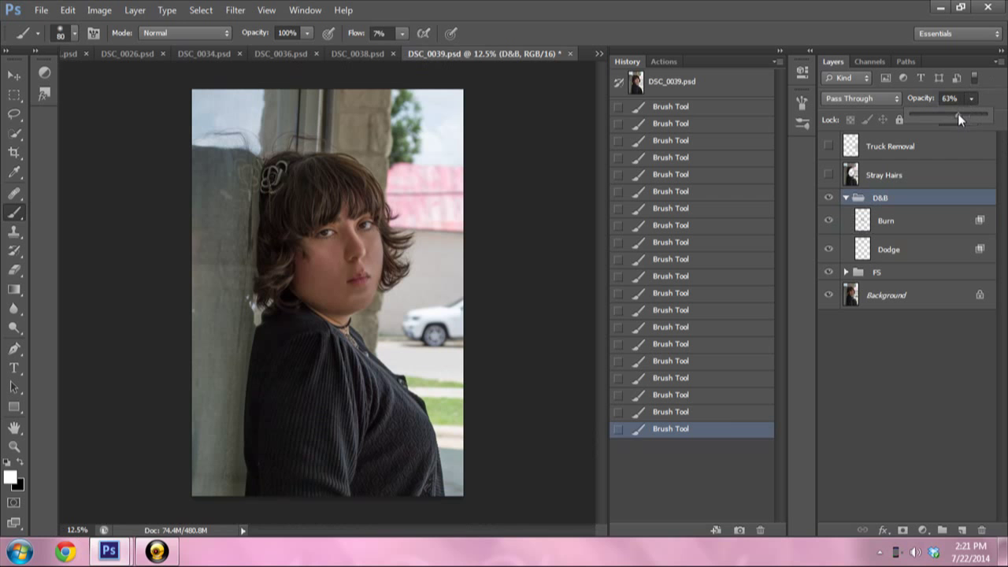
pyautogui.moveTo(958, 113); pyautogui.dragTo(958, 113)
# - Raise the Dodge layer opacity to 85%
pyautogui.click(929, 246)
pyautogui.click(970, 99)
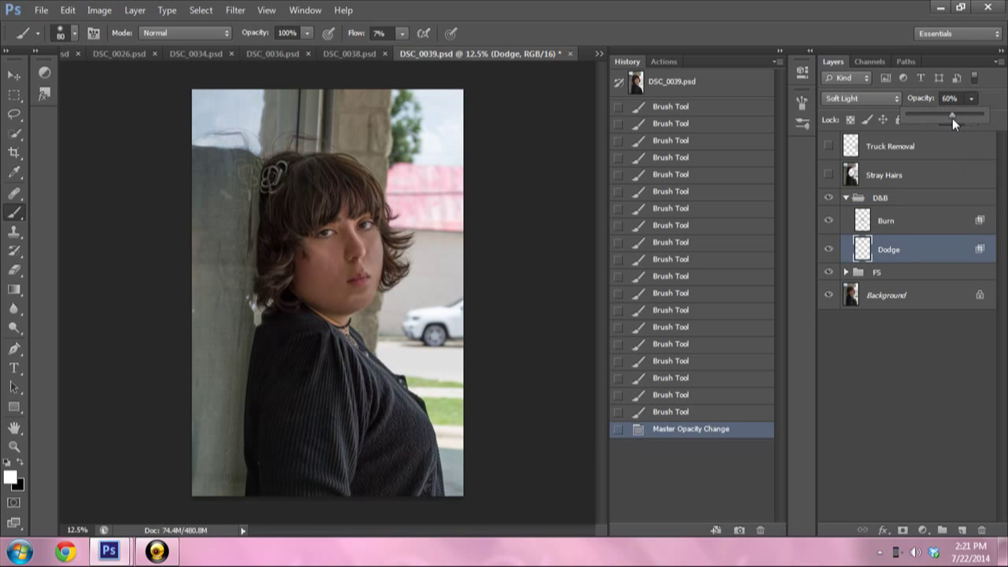
pyautogui.moveTo(952, 118); pyautogui.dragTo(971, 123)
# - Split the Dodge layer's Underlying Layer black Blend If slider, with the shadow fade starting at 18
pyautogui.press('h')
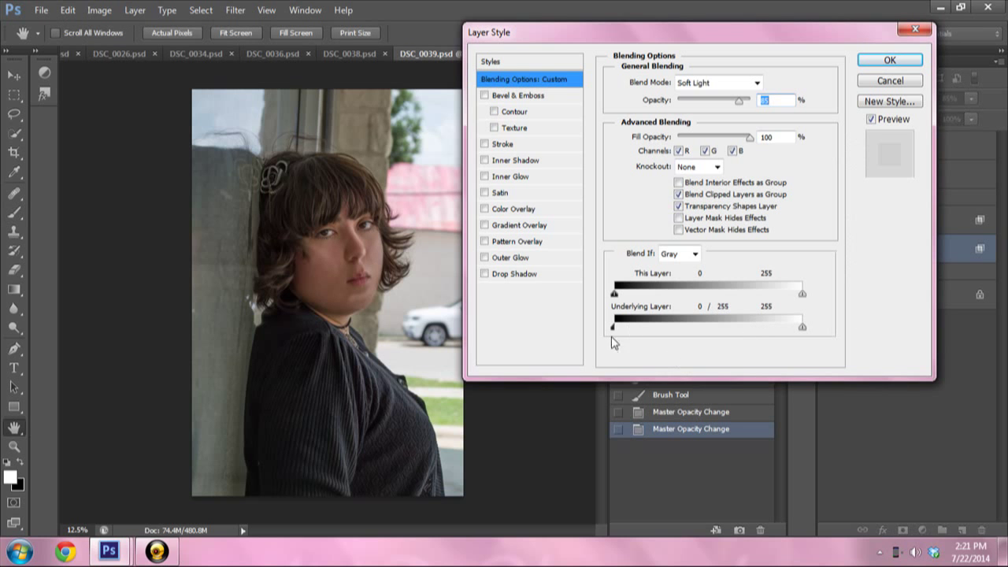
pyautogui.moveTo(613, 328)
pyautogui.mouseDown()
pyautogui.moveTo(821, 334)
pyautogui.moveTo(614, 328)
pyautogui.mouseUp()
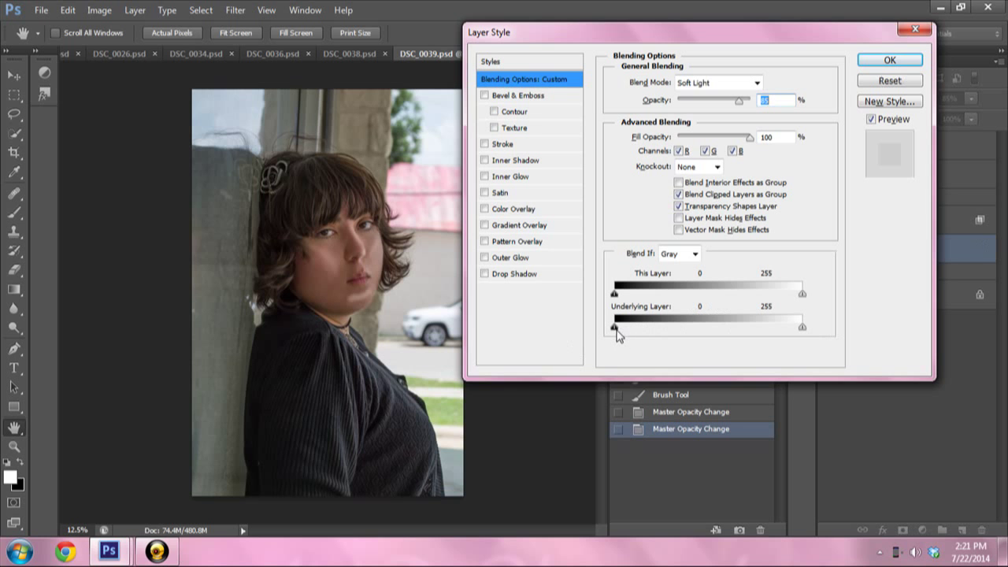
pyautogui.moveTo(616, 327); pyautogui.dragTo(829, 330)
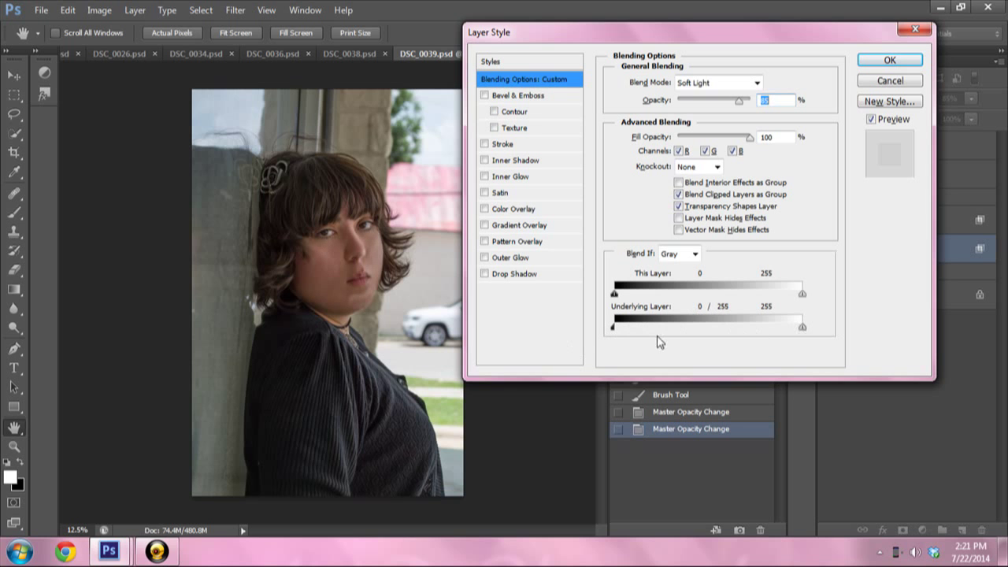
pyautogui.moveTo(616, 329); pyautogui.dragTo(633, 334)
pyautogui.click(889, 61)
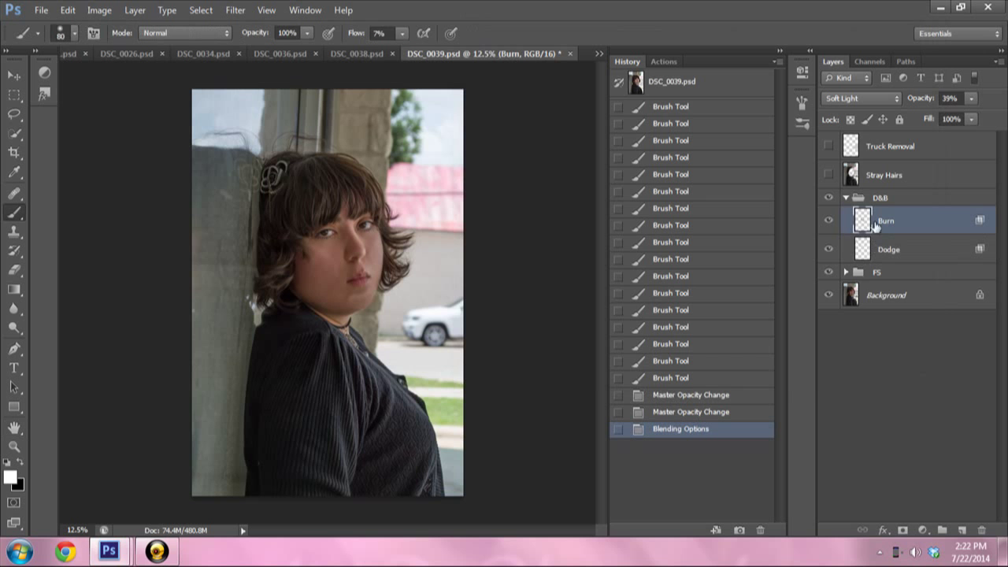
# - Give the Burn layer a split Underlying Layer Blend If shadow fade at 21
pyautogui.doubleClick(862, 224)
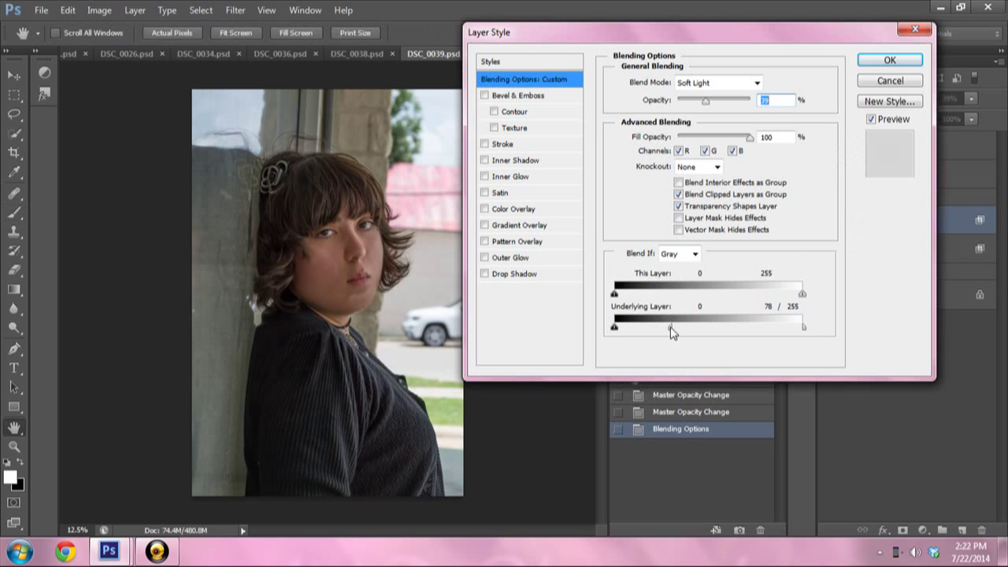
pyautogui.moveTo(673, 333)
pyautogui.mouseDown()
pyautogui.moveTo(628, 329)
pyautogui.moveTo(715, 325)
pyautogui.mouseUp()
pyautogui.moveTo(632, 329); pyautogui.dragTo(628, 330)
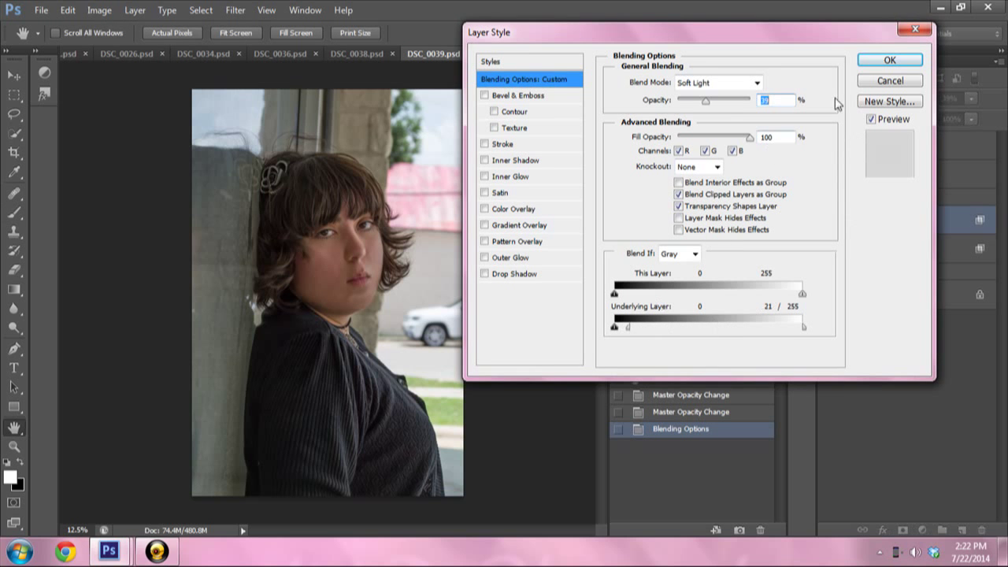
pyautogui.click(888, 63)
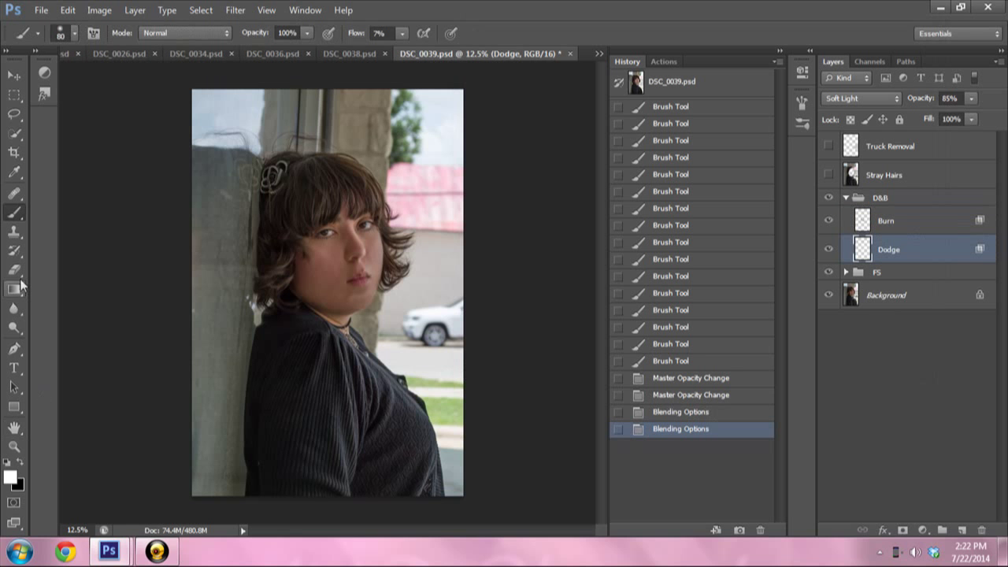
# - Set up the Eraser at 20% opacity and 80 px on the Dodge layer
pyautogui.click(16, 270)
pyautogui.click(249, 35)
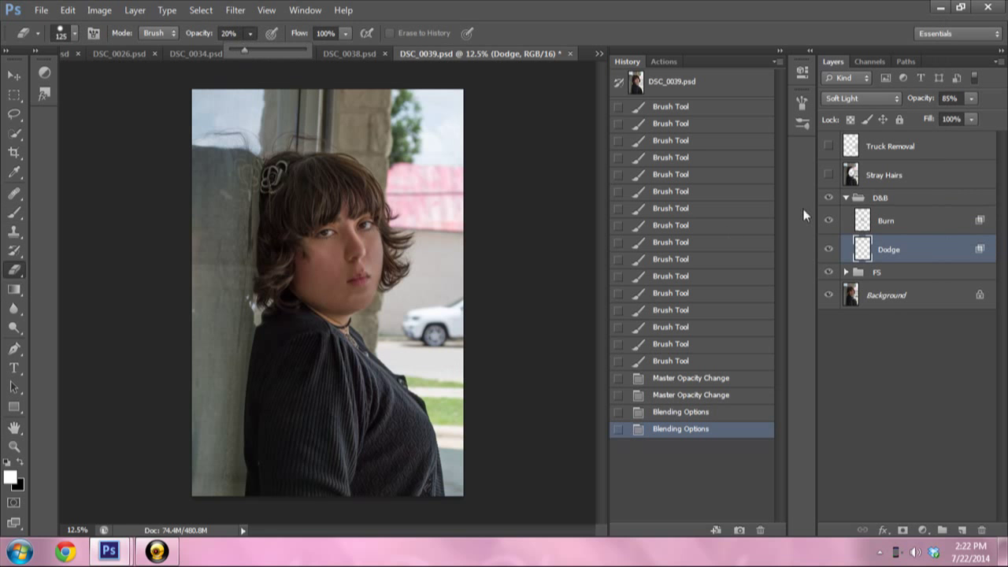
pyautogui.click(888, 202)
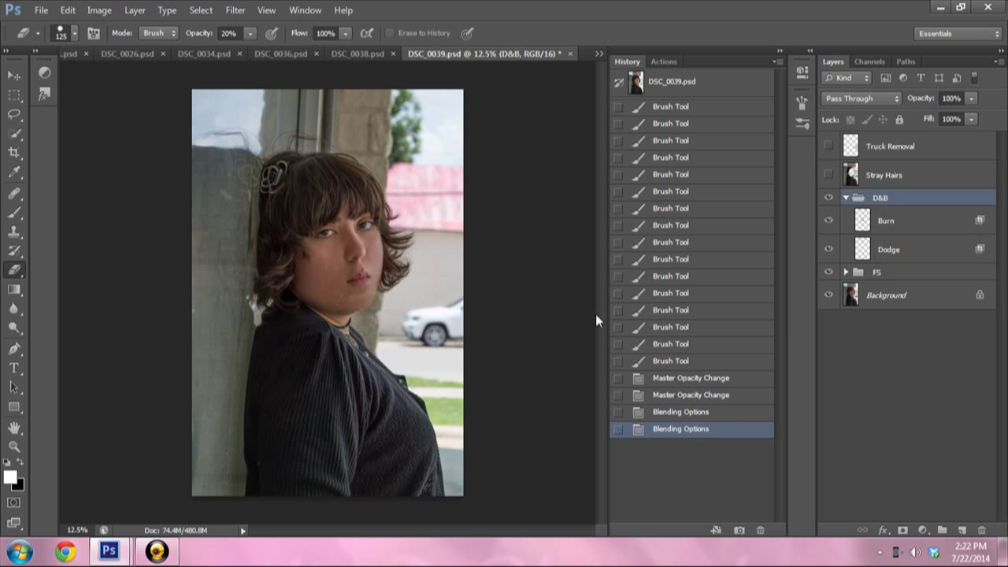
pyautogui.click(903, 227)
pyautogui.click(904, 251)
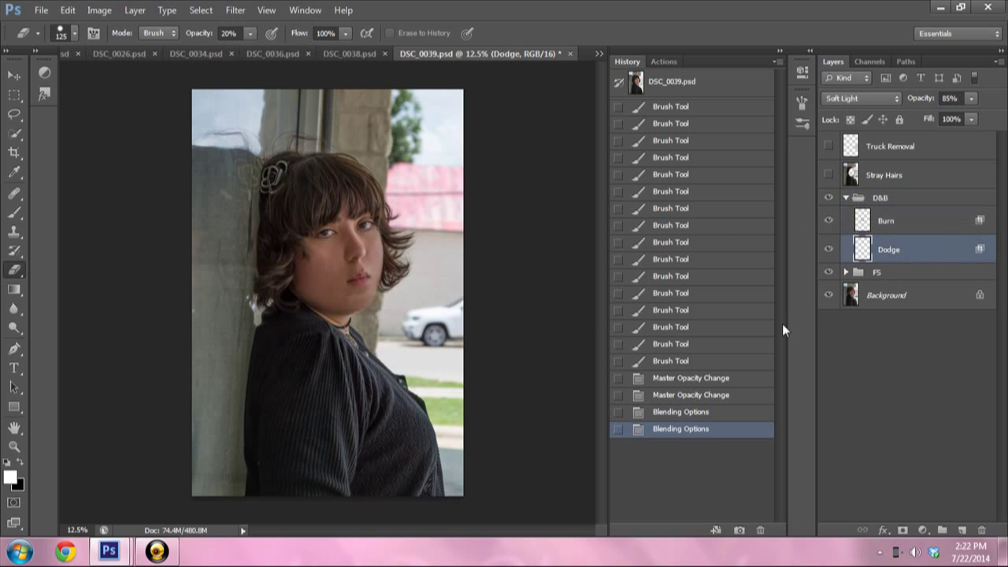
pyautogui.press('[')
pyautogui.press('[')
pyautogui.press('[')
# - Softly erase dodge strokes near the chin, neck and cheek, then burn strokes near the chin
pyautogui.moveTo(367, 293)
pyautogui.mouseDown()
pyautogui.moveTo(345, 315)
pyautogui.moveTo(360, 315)
pyautogui.moveTo(367, 294)
pyautogui.moveTo(391, 339)
pyautogui.mouseUp()
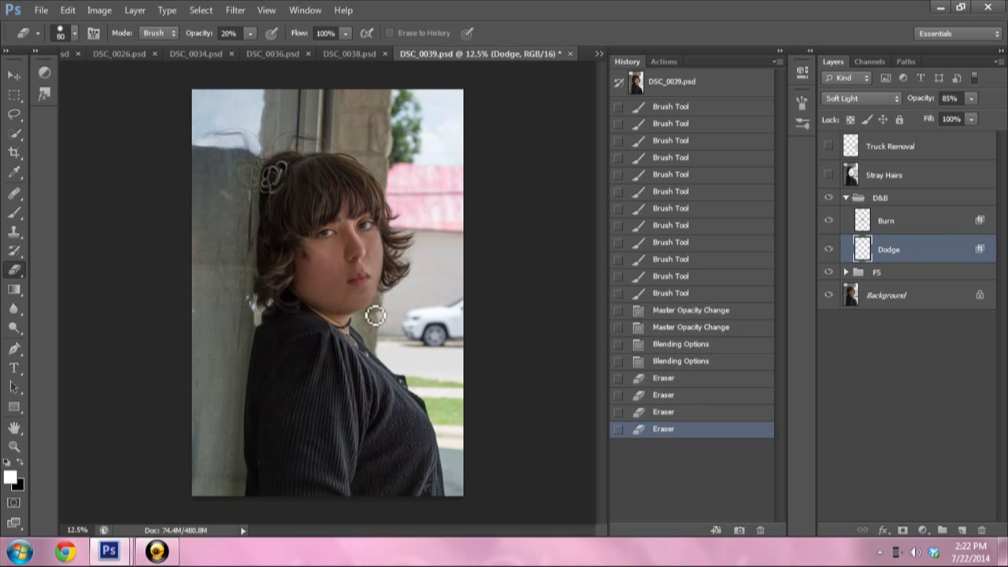
pyautogui.moveTo(350, 270); pyautogui.dragTo(341, 301)
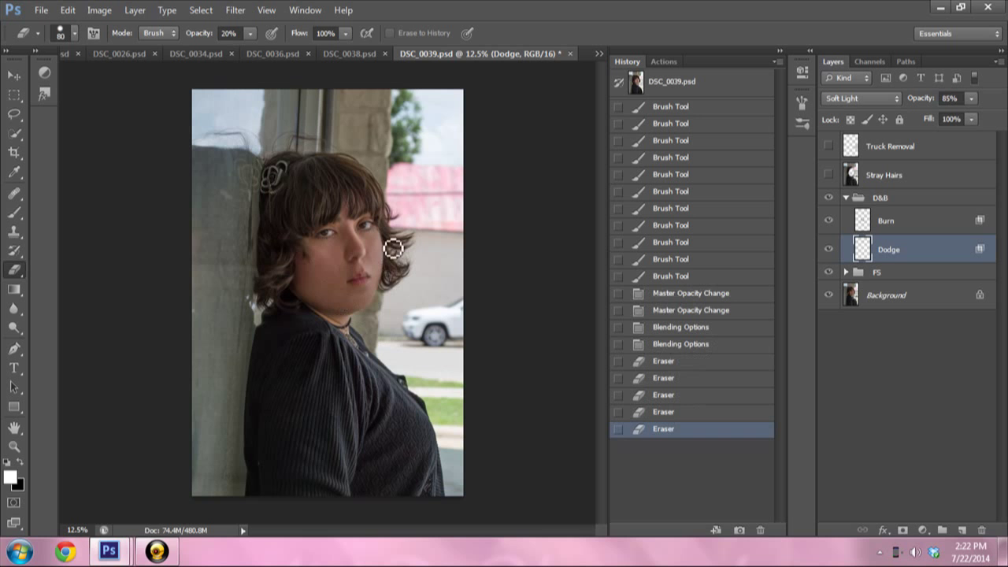
pyautogui.moveTo(342, 263); pyautogui.dragTo(344, 272)
pyautogui.click(885, 224)
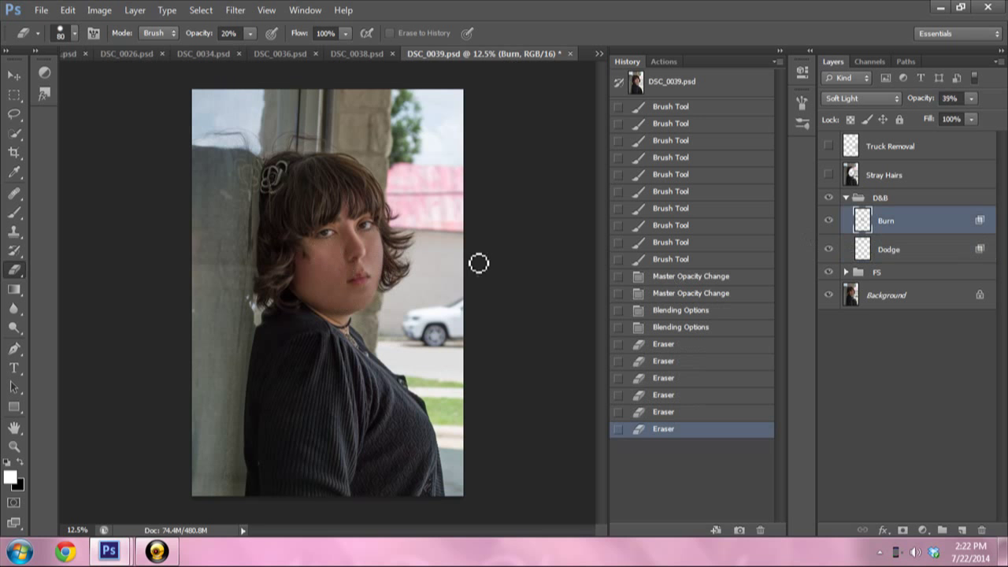
pyautogui.moveTo(373, 301); pyautogui.dragTo(349, 306)
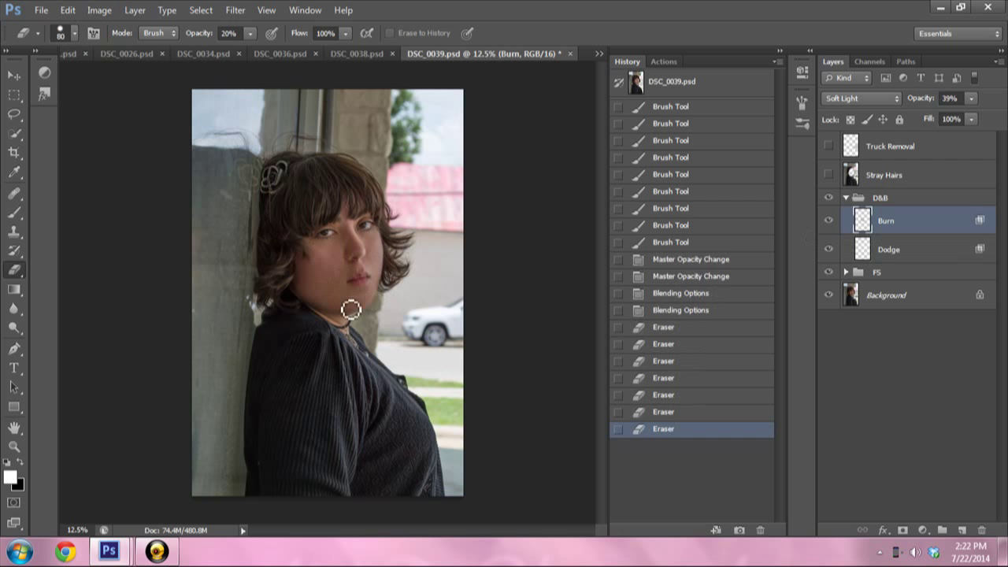
# - Toggle the D&B and FS groups on and off to compare the portrait before and after
pyautogui.click(829, 198)
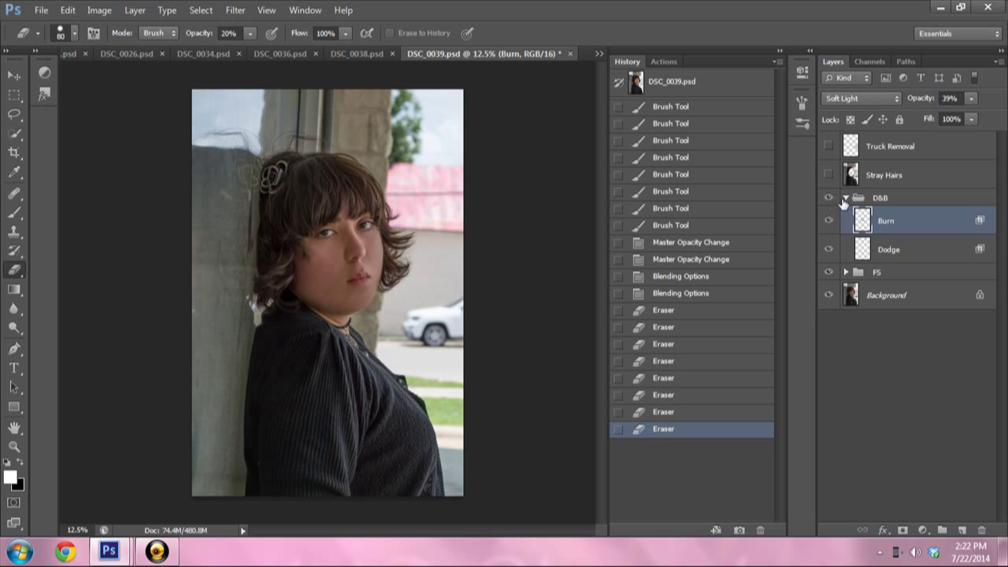
pyautogui.click(843, 202)
pyautogui.click(829, 198)
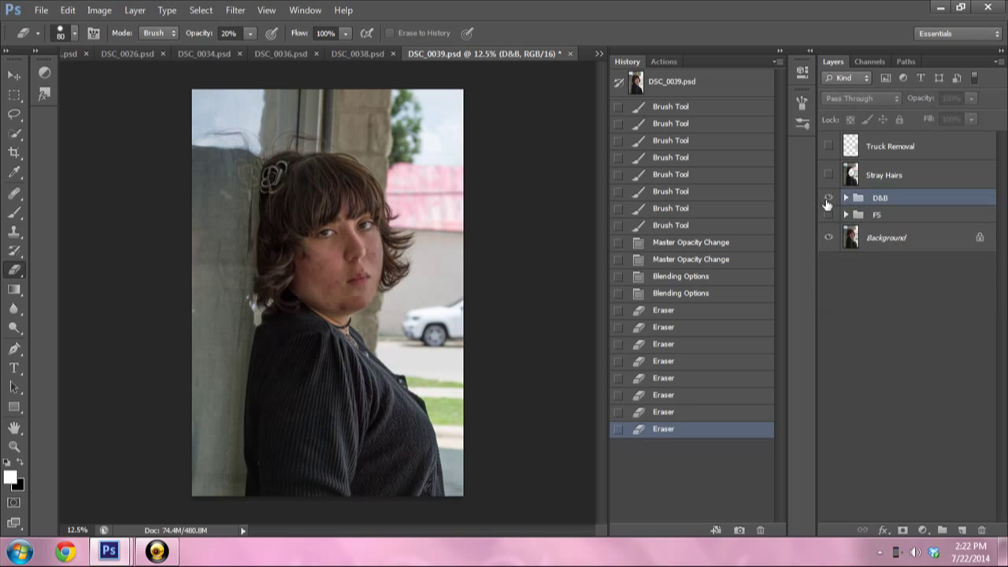
pyautogui.click(829, 199)
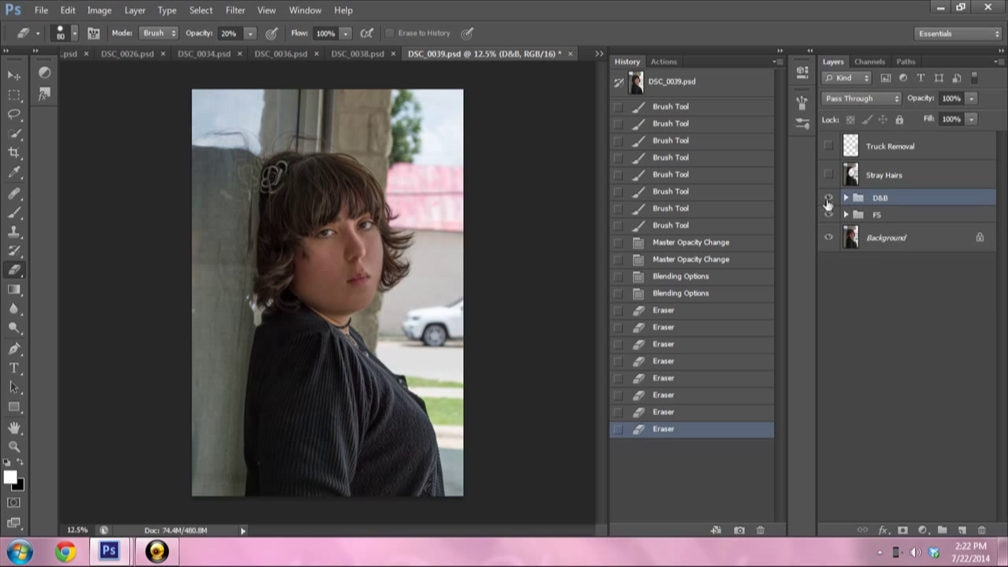
pyautogui.click(827, 200)
pyautogui.moveTo(827, 198); pyautogui.dragTo(828, 215)
pyautogui.moveTo(828, 146); pyautogui.dragTo(827, 174)
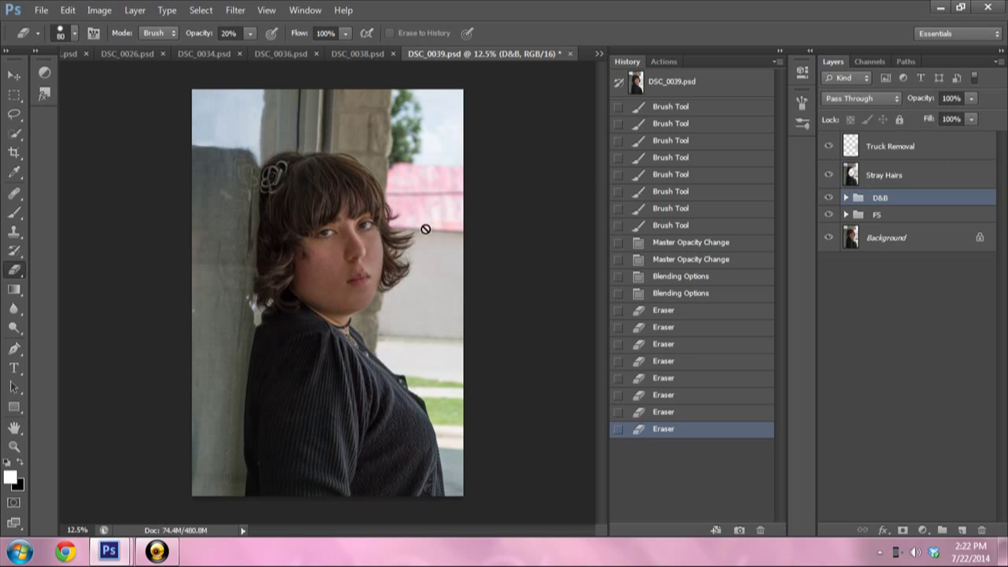
pyautogui.moveTo(828, 148)
pyautogui.mouseDown()
pyautogui.moveTo(830, 215)
pyautogui.moveTo(827, 145)
pyautogui.mouseUp()
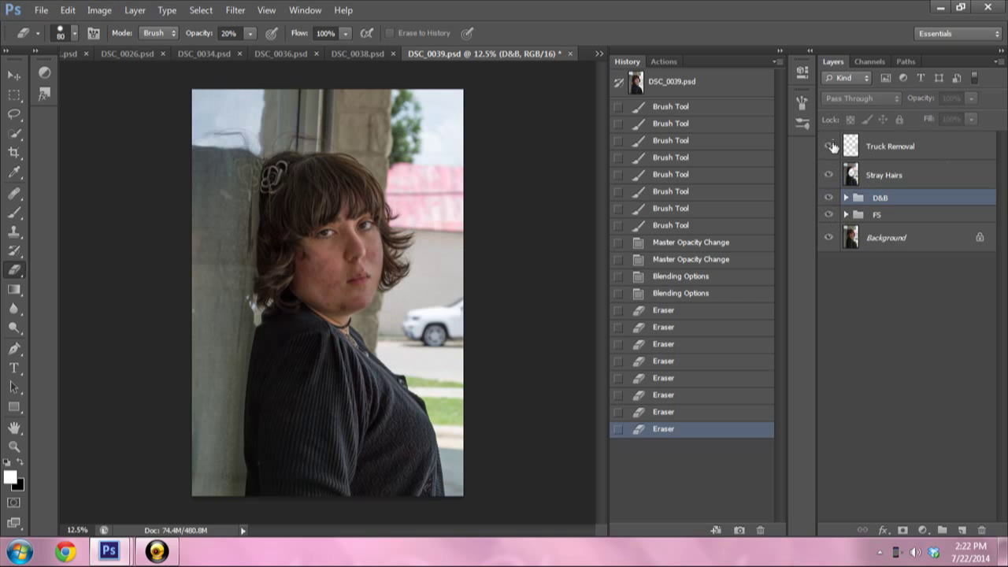
pyautogui.click(846, 215)
pyautogui.click(831, 217)
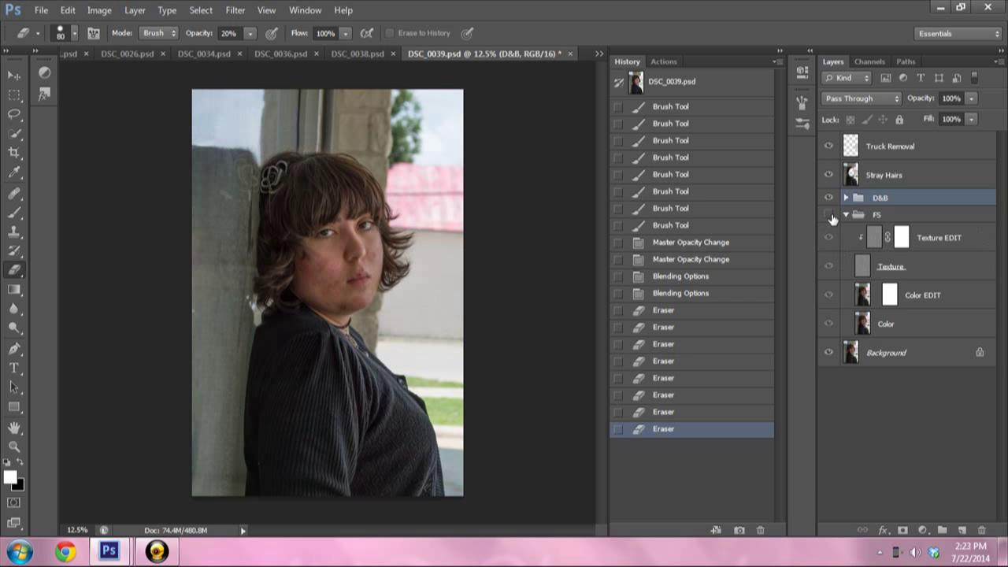
pyautogui.click(831, 218)
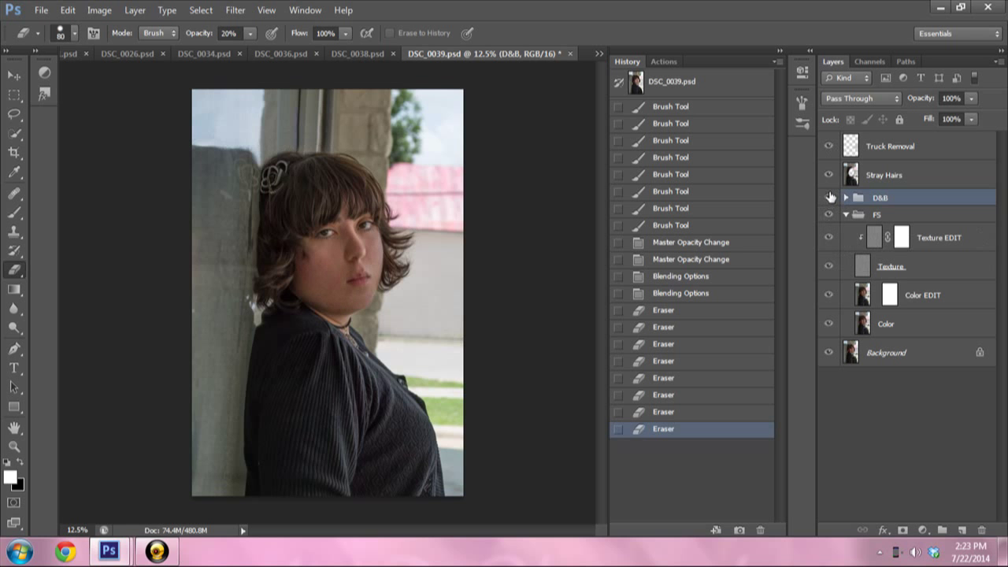
# - Hide Truck Removal, Stray Hairs and D&B, then flick FS and D&B on and off to compare
pyautogui.moveTo(828, 147); pyautogui.dragTo(828, 198)
pyautogui.click(827, 216)
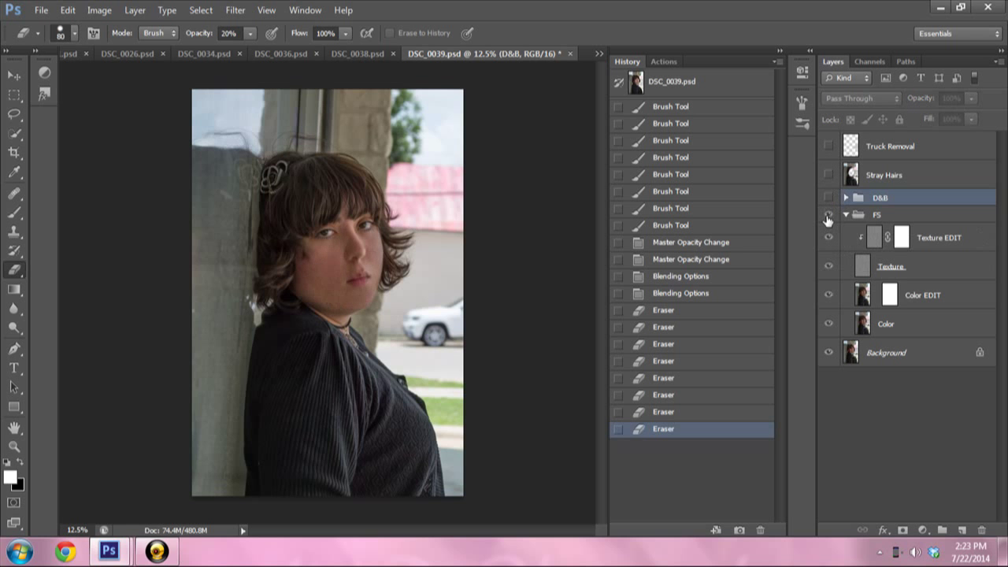
pyautogui.click(827, 218)
pyautogui.click(827, 199)
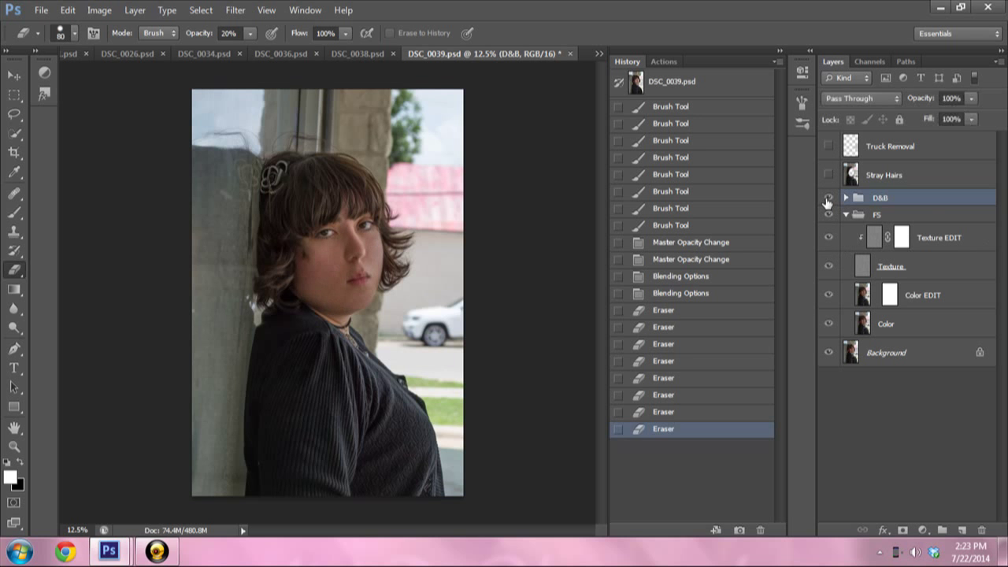
pyautogui.click(828, 197)
pyautogui.click(828, 198)
pyautogui.click(828, 198)
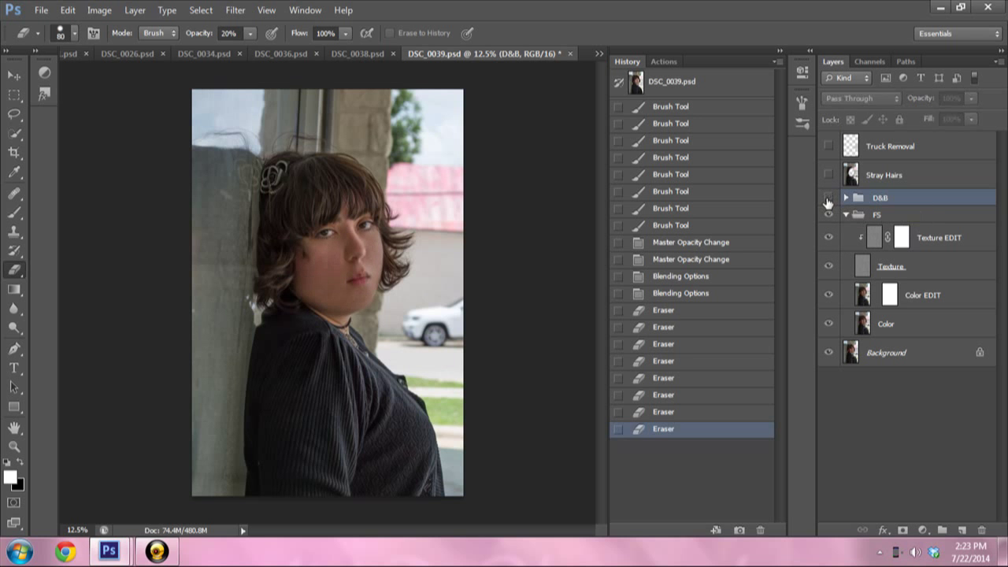
pyautogui.click(828, 199)
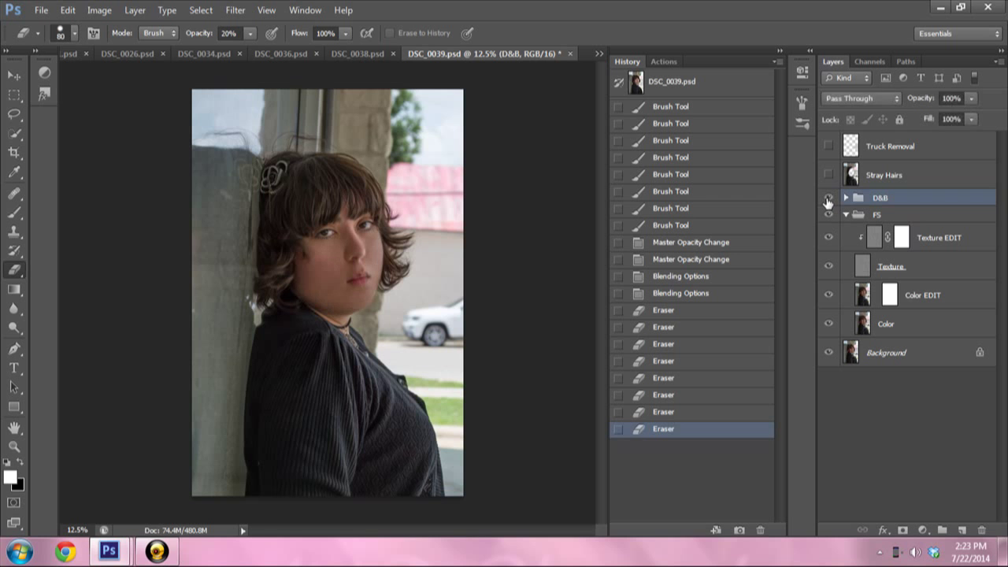
pyautogui.click(828, 199)
# - Show Stray Hairs and Truck Removal to hide the truck, with D&B and FS back on
pyautogui.click(829, 175)
pyautogui.click(829, 146)
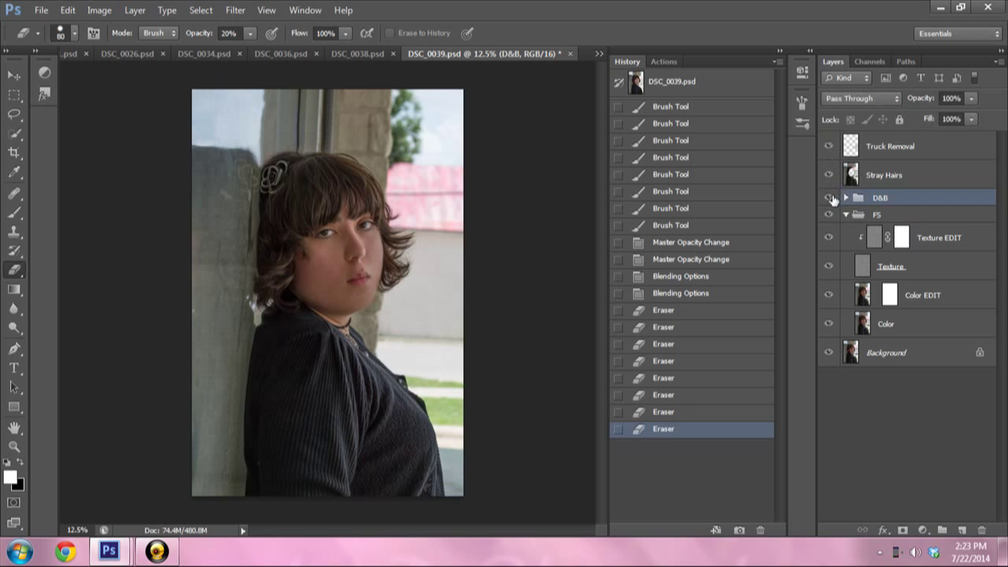
pyautogui.click(829, 197)
pyautogui.click(846, 198)
pyautogui.click(846, 198)
pyautogui.click(847, 215)
pyautogui.click(828, 214)
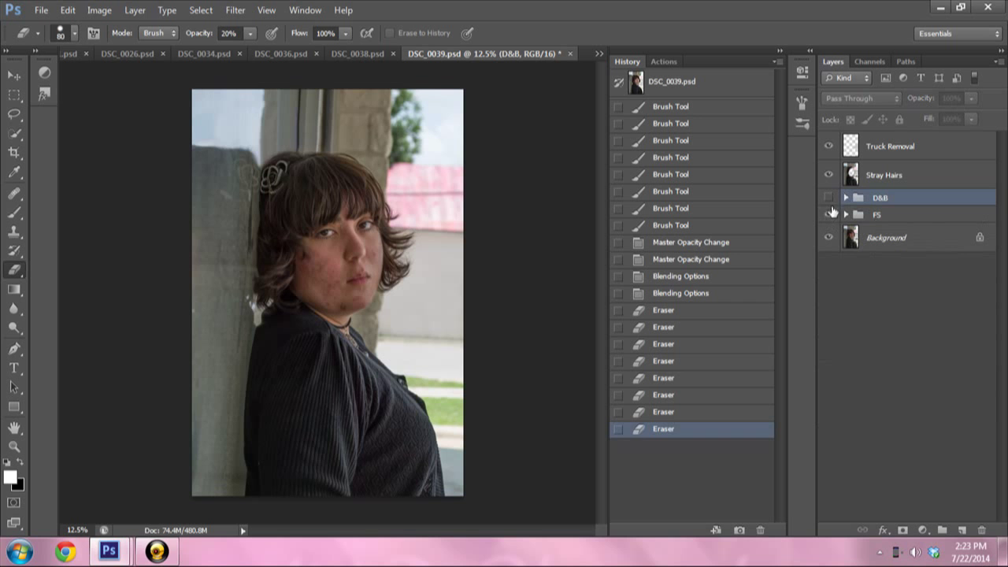
pyautogui.moveTo(829, 214); pyautogui.dragTo(828, 197)
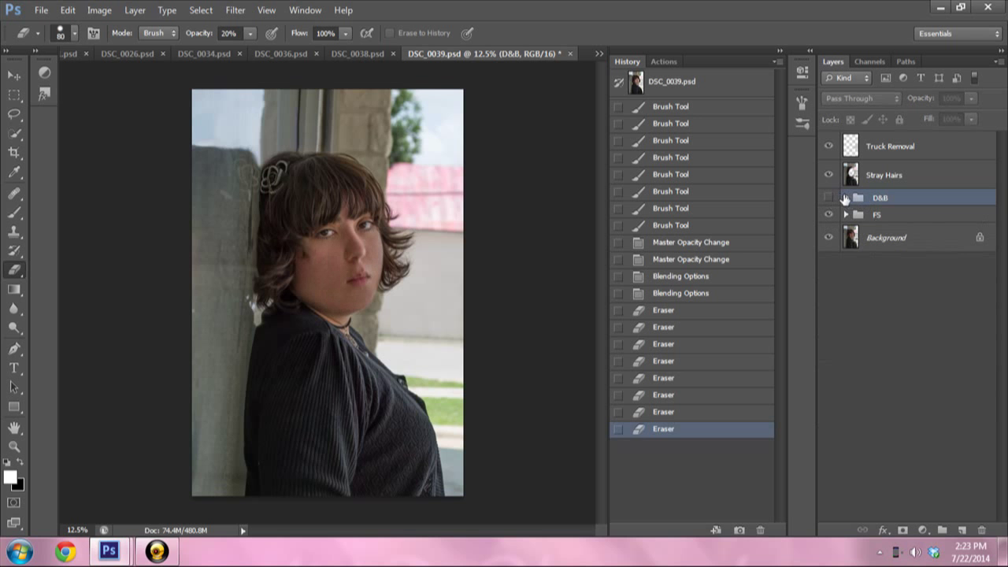
pyautogui.click(845, 198)
pyautogui.click(847, 198)
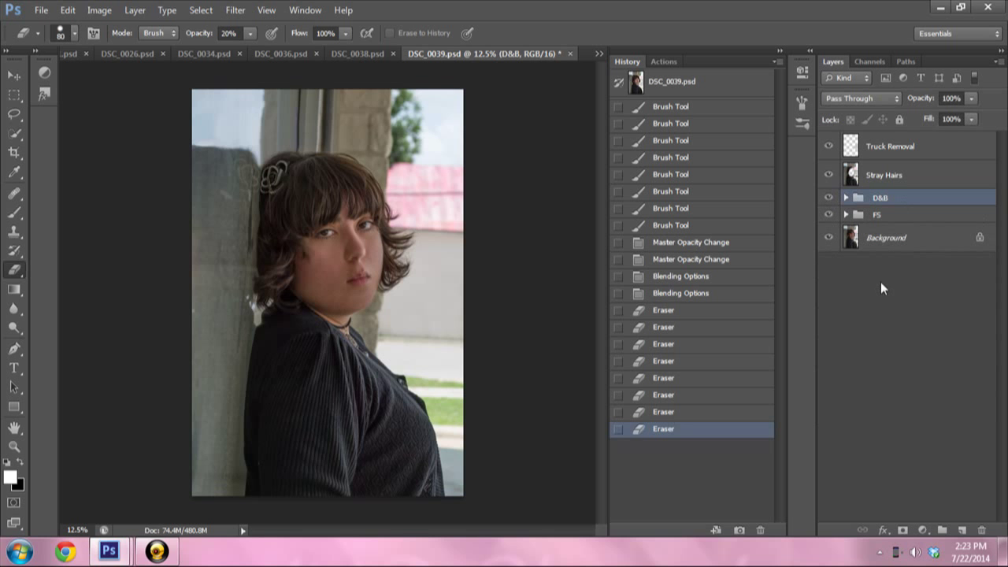
# - Add two new empty layers above the D&B group
pyautogui.press('b')
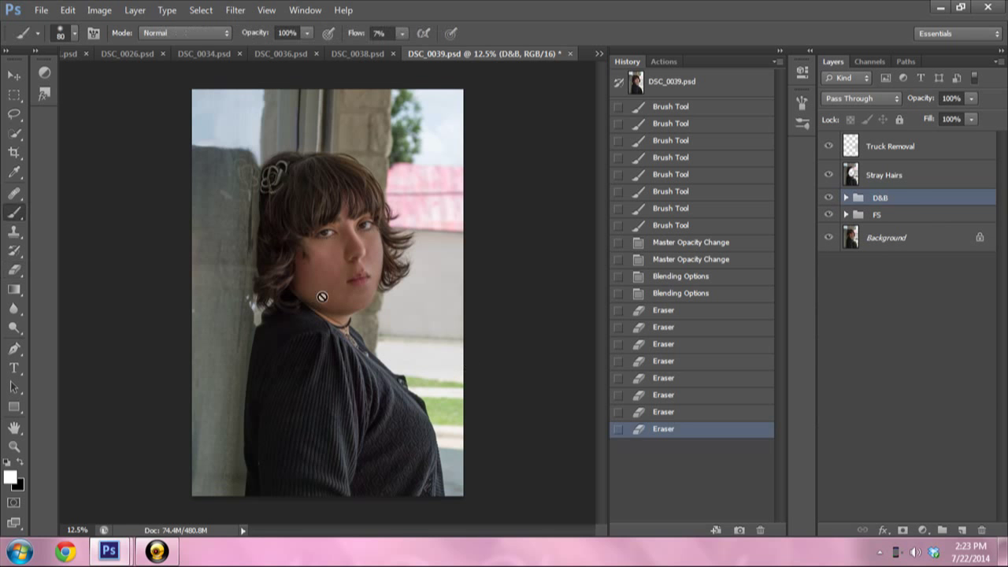
pyautogui.click(889, 400)
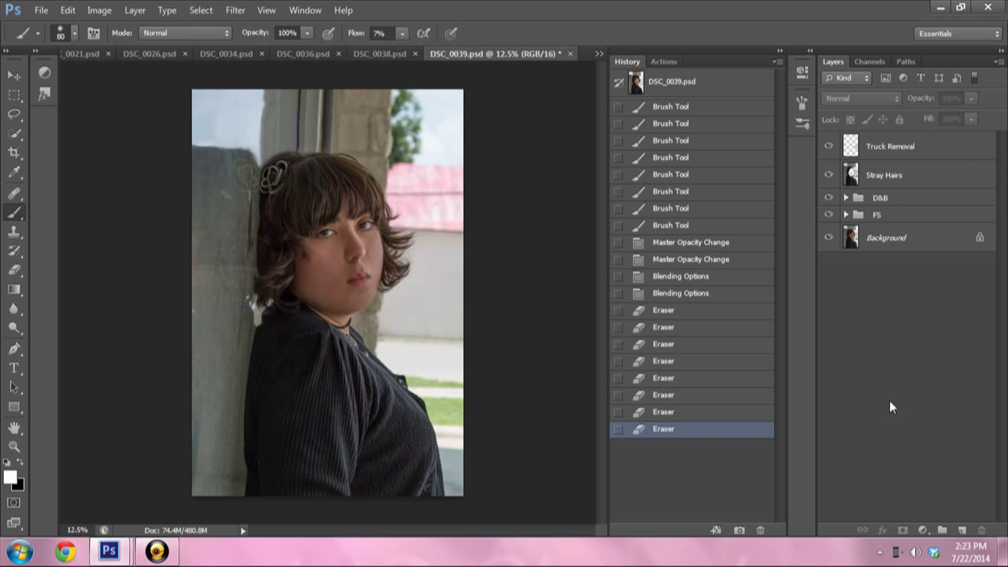
pyautogui.click(852, 198)
pyautogui.click(846, 197)
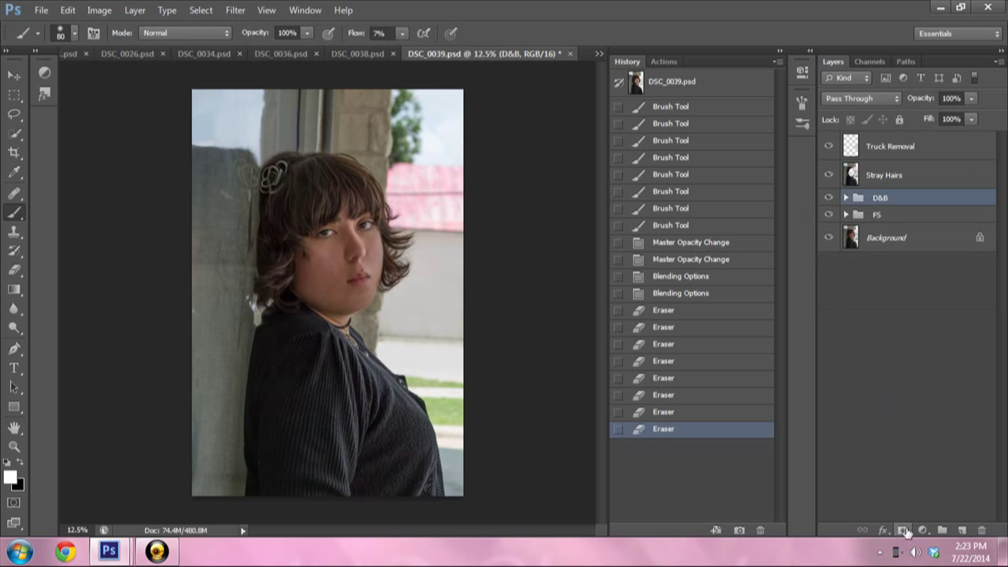
pyautogui.click(963, 531)
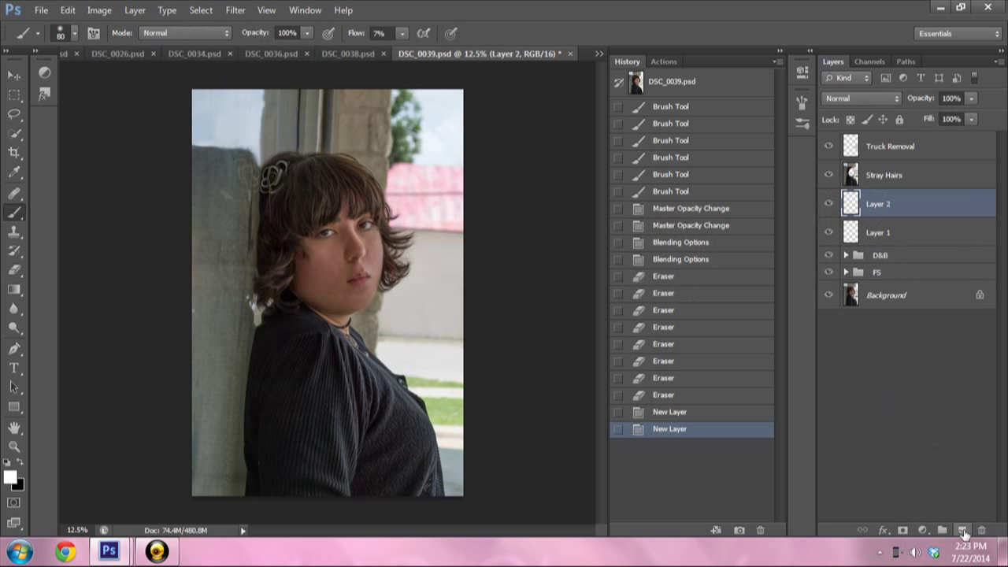
# - Rename Layer 1 to 'Lazy Dodge'
pyautogui.click(879, 233)
pyautogui.doubleClick(878, 233)
pyautogui.write('C')
pyautogui.press('capslock')
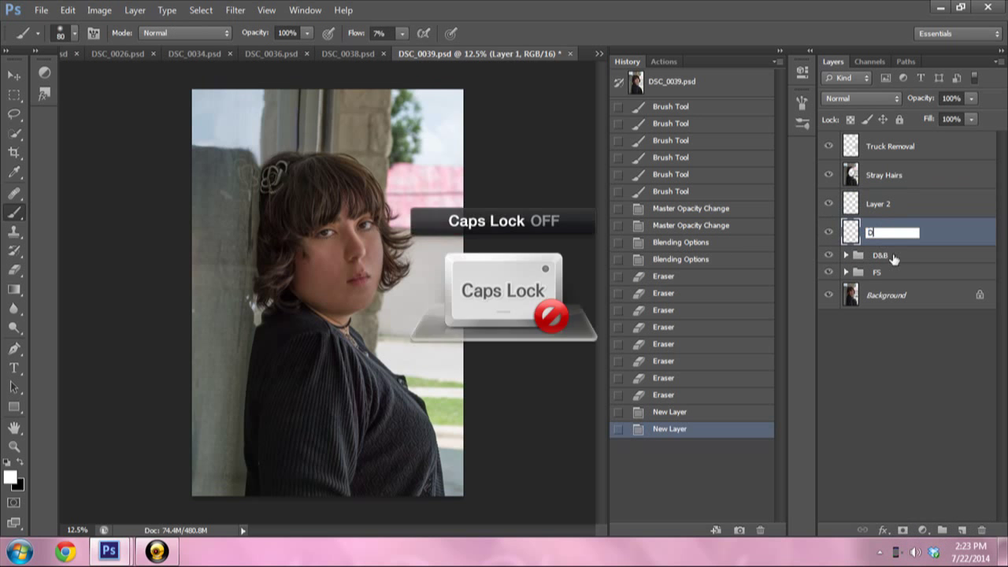
pyautogui.write('odge')
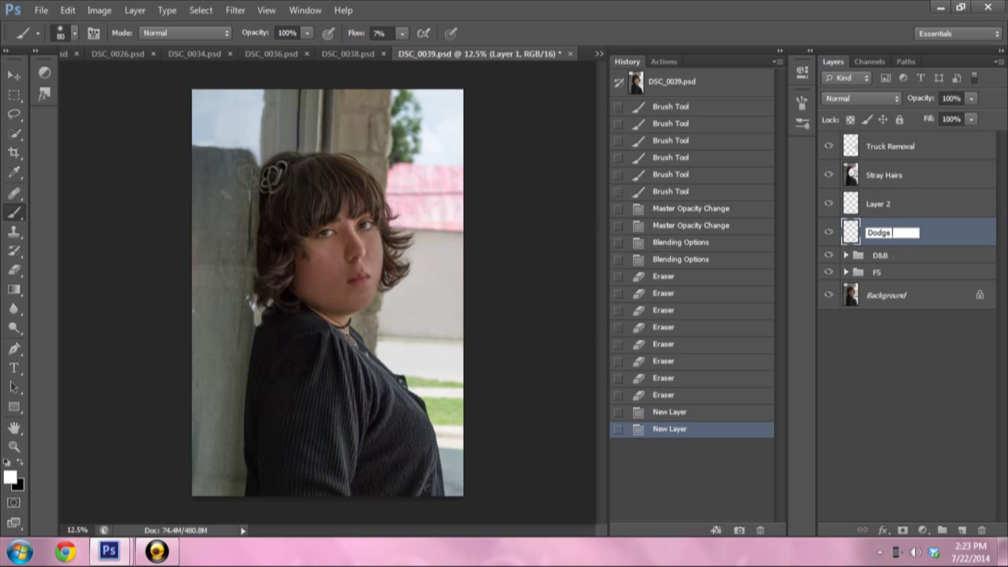
pyautogui.press('capslock')
pyautogui.press('BackSpace')
pyautogui.press('BackSpace')
pyautogui.press('BackSpace')
pyautogui.write('L')
pyautogui.press('capslock')
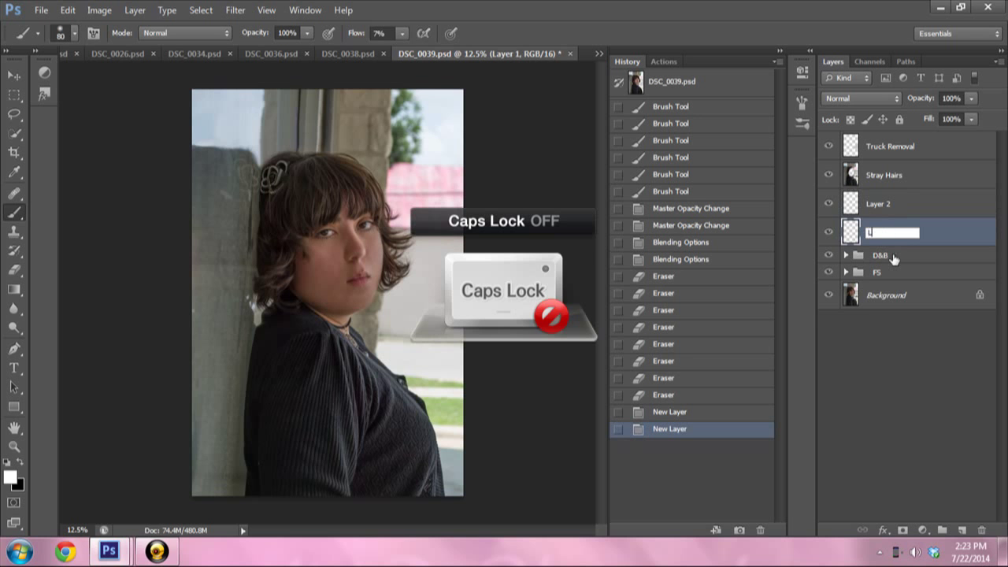
pyautogui.press('capslock')
pyautogui.press('capslock')
pyautogui.write('a')
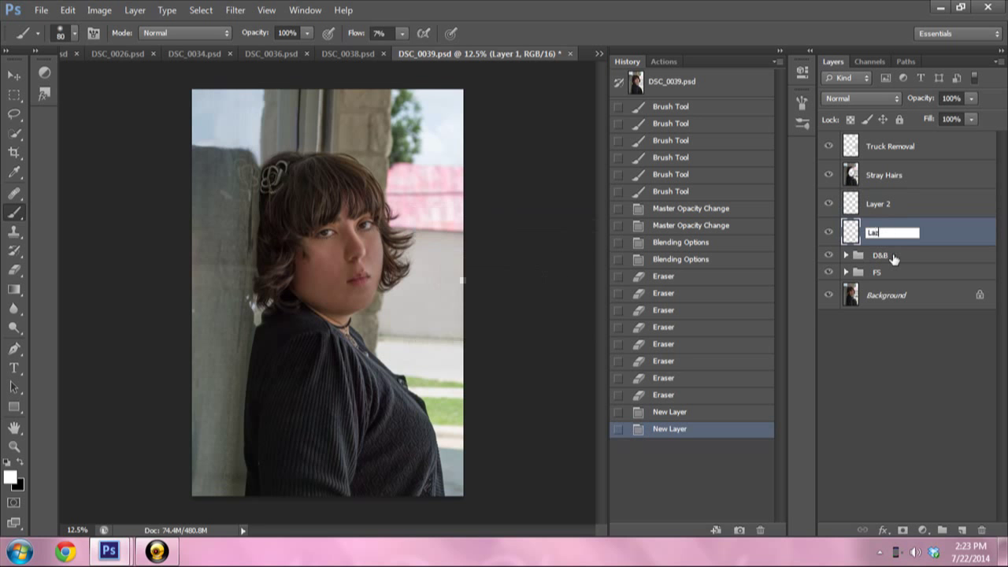
pyautogui.write('zy')
pyautogui.press('capslock')
pyautogui.write(' D')
# - Rename Layer 2 to 'Lazy Burn'
pyautogui.press('capslock')
pyautogui.write('odge')
pyautogui.press('Return')
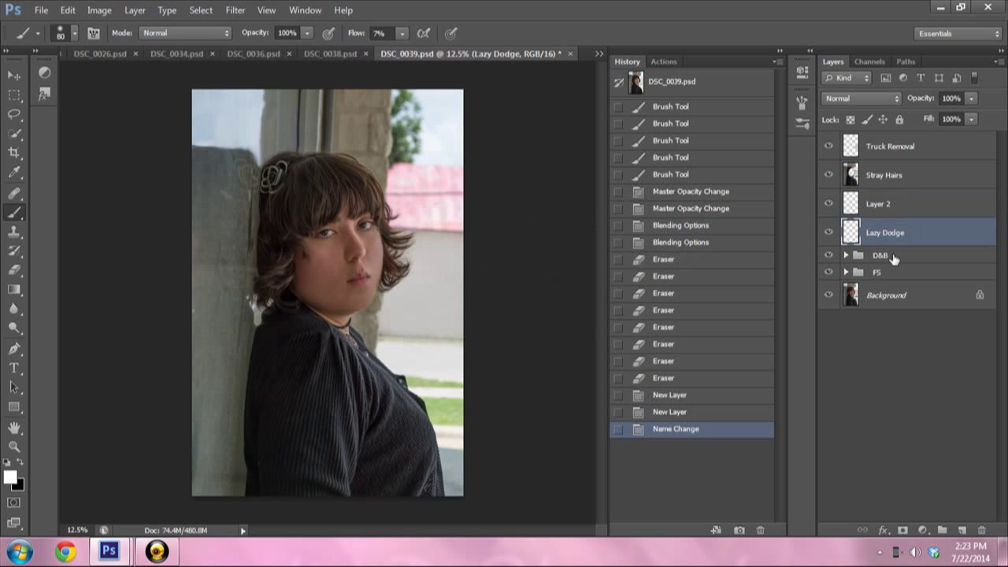
pyautogui.doubleClick(887, 207)
pyautogui.press('capslock')
pyautogui.write('L')
pyautogui.press('capslock')
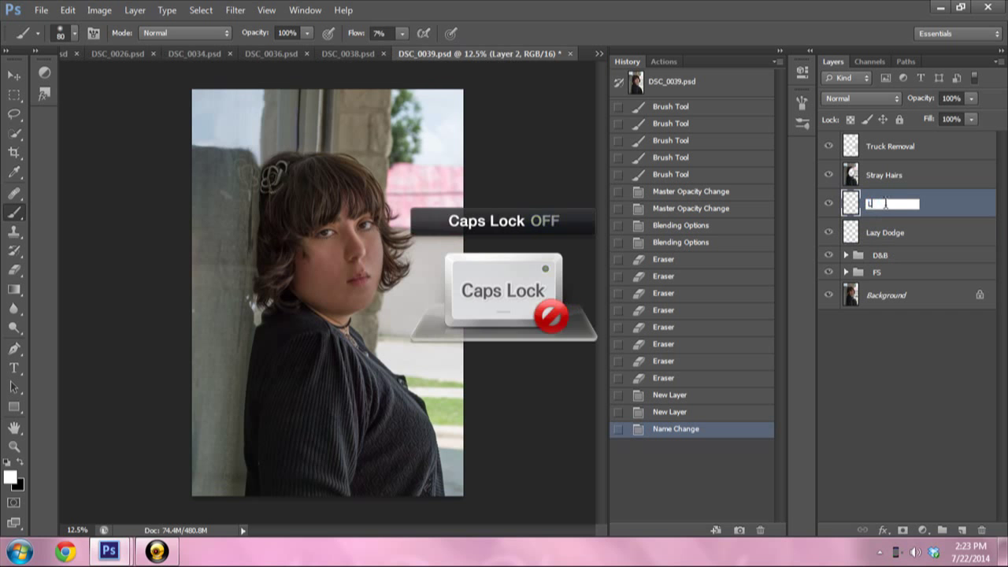
pyautogui.write('azy')
pyautogui.press('capslock')
pyautogui.write(' B')
pyautogui.press('capslock')
pyautogui.write('urn')
pyautogui.press('Return')
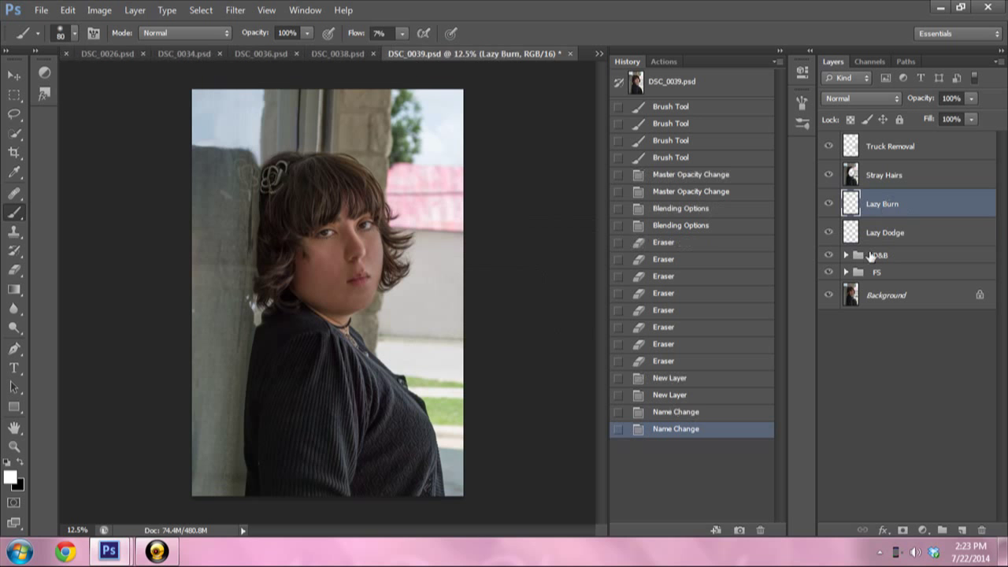
pyautogui.click(892, 243)
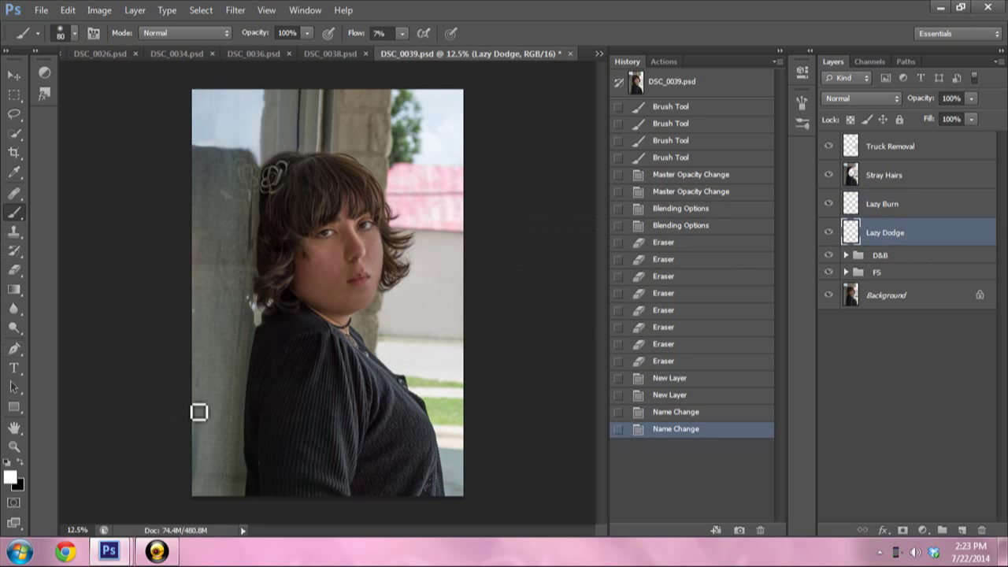
# - On Lazy Dodge with a 400 px white brush, brighten the cheek and upper-left face
pyautogui.press(']')
pyautogui.press(']')
pyautogui.click(910, 259)
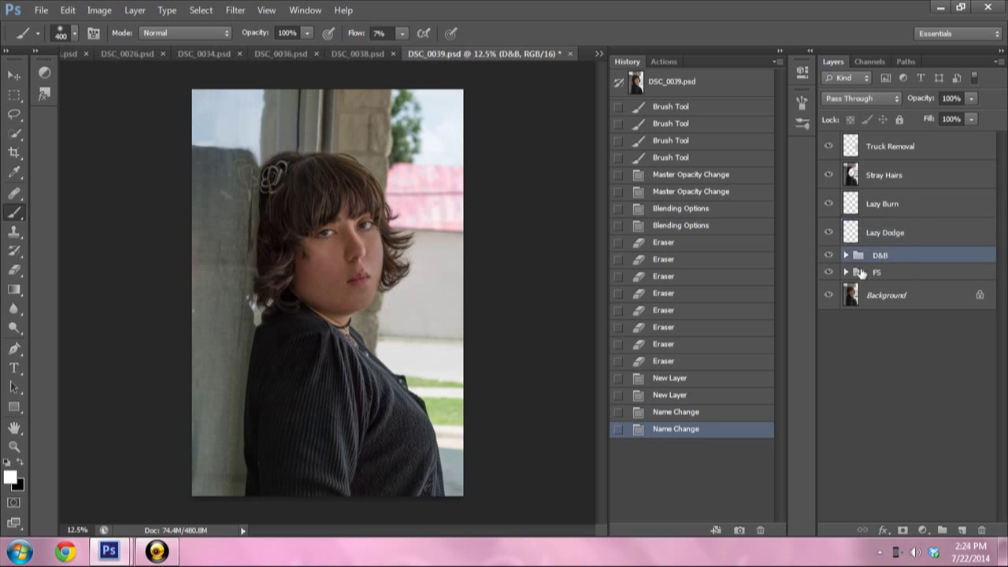
pyautogui.click(887, 210)
pyautogui.click(890, 236)
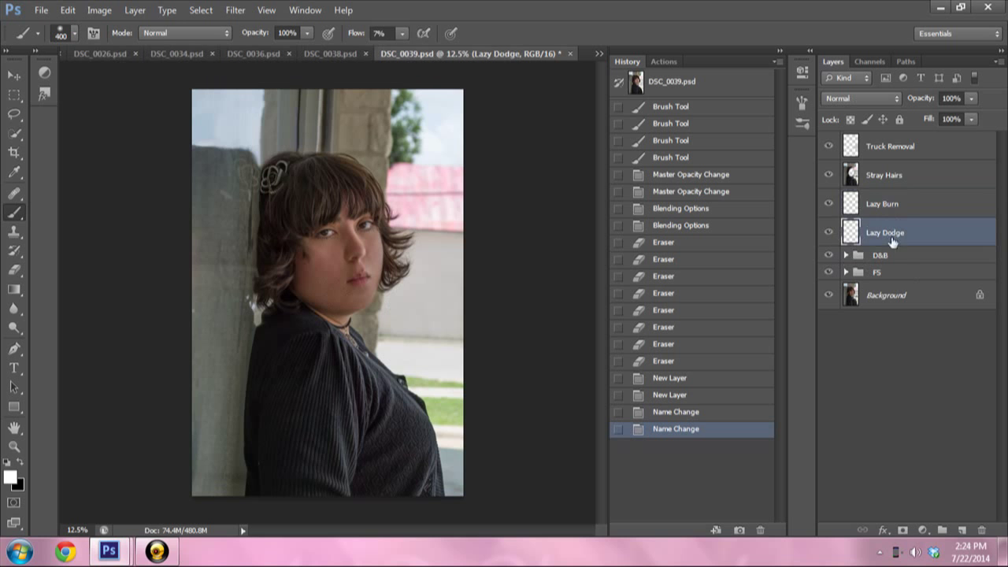
pyautogui.press('[')
pyautogui.press('[')
pyautogui.press('[')
pyautogui.press(']')
pyautogui.press(']')
pyautogui.moveTo(333, 236)
pyautogui.mouseDown()
pyautogui.moveTo(335, 291)
pyautogui.moveTo(356, 298)
pyautogui.moveTo(290, 271)
pyautogui.mouseUp()
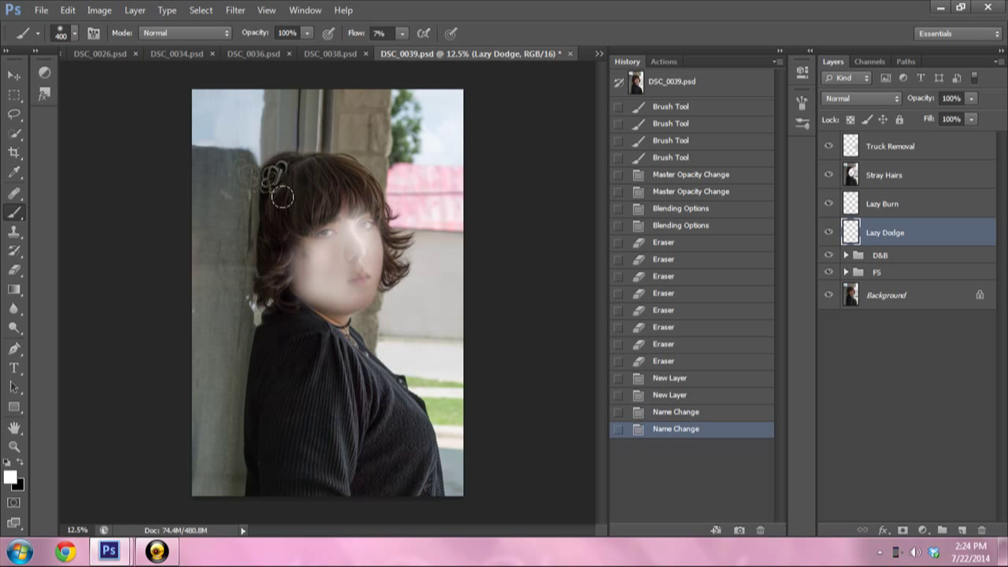
pyautogui.moveTo(301, 252); pyautogui.dragTo(368, 201)
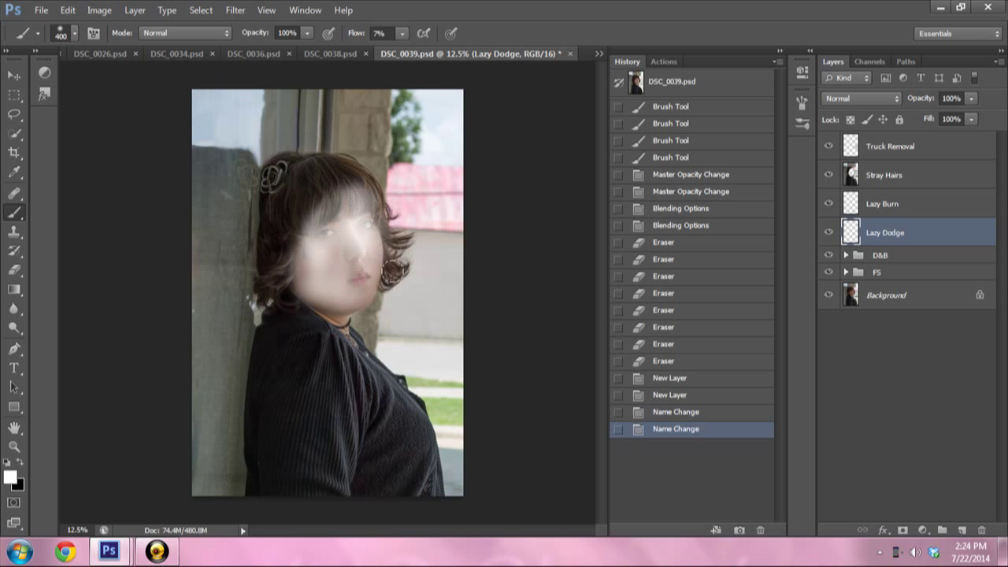
# - Brighten the forehead, bangs and hair near the face, then hide Lazy Dodge to compare
pyautogui.moveTo(368, 200); pyautogui.dragTo(323, 173)
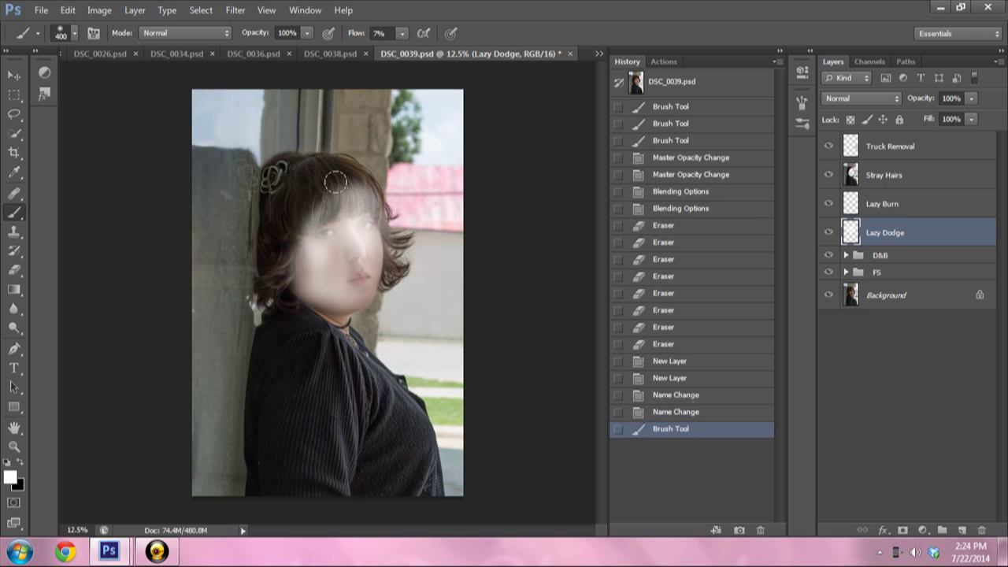
pyautogui.click(332, 200)
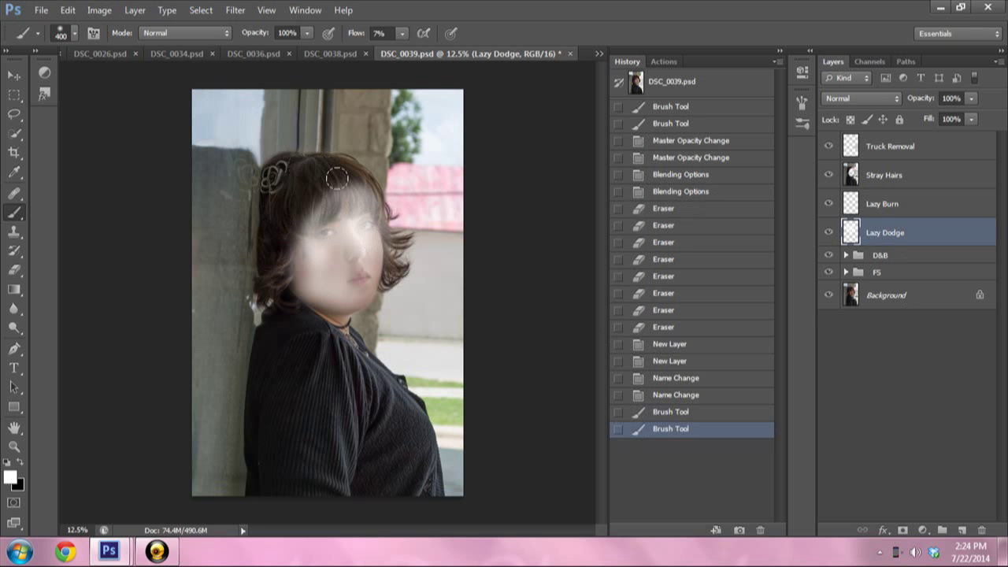
pyautogui.moveTo(300, 229)
pyautogui.mouseDown()
pyautogui.moveTo(356, 224)
pyautogui.moveTo(359, 286)
pyautogui.mouseUp()
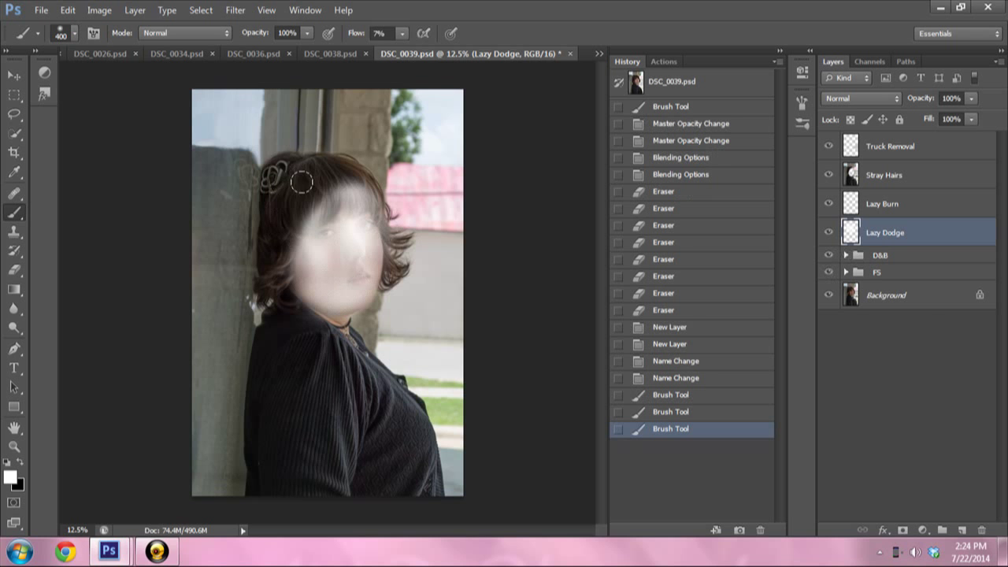
pyautogui.moveTo(302, 182); pyautogui.dragTo(276, 244)
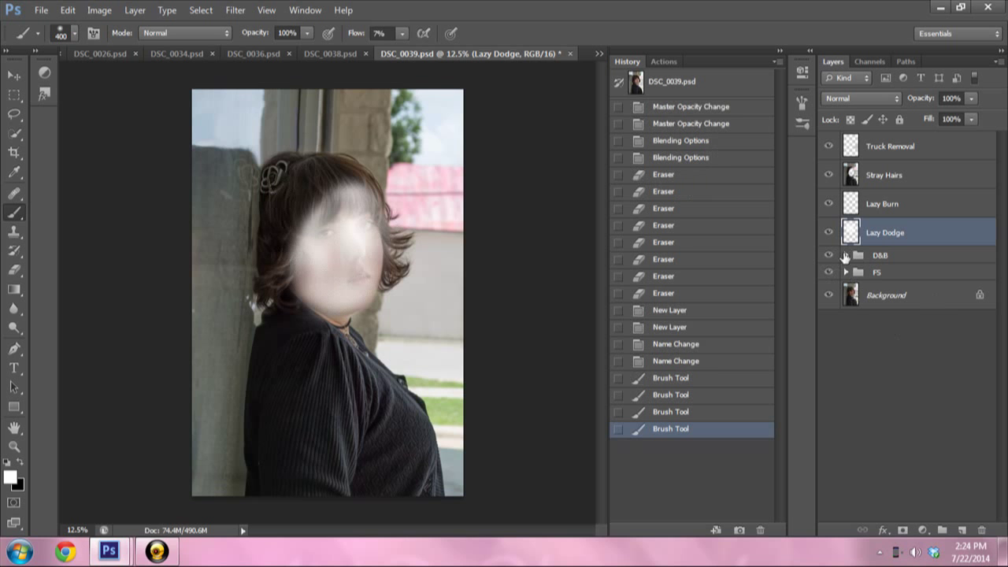
pyautogui.click(845, 256)
pyautogui.click(845, 256)
pyautogui.moveTo(313, 203)
pyautogui.mouseDown()
pyautogui.moveTo(358, 281)
pyautogui.moveTo(359, 241)
pyautogui.mouseUp()
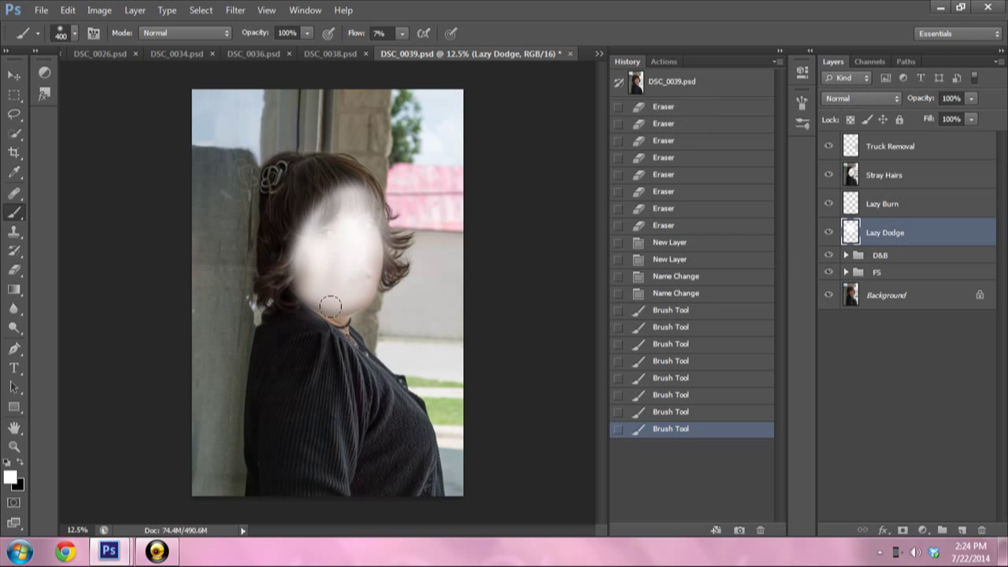
pyautogui.click(830, 233)
# - Paint two more white brightening strokes on the face, keeping Lazy Dodge above the D&B group
pyautogui.click(828, 232)
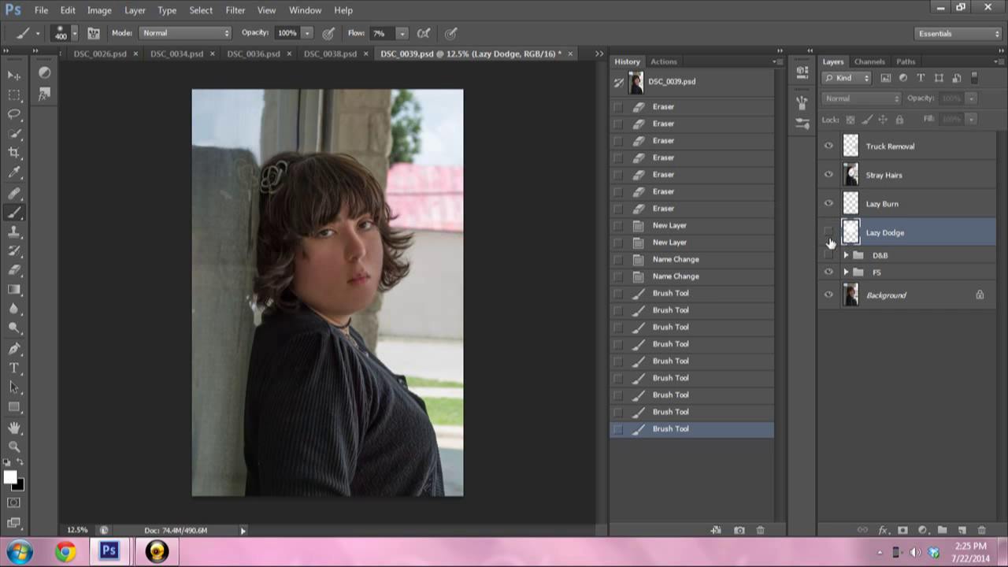
pyautogui.click(829, 232)
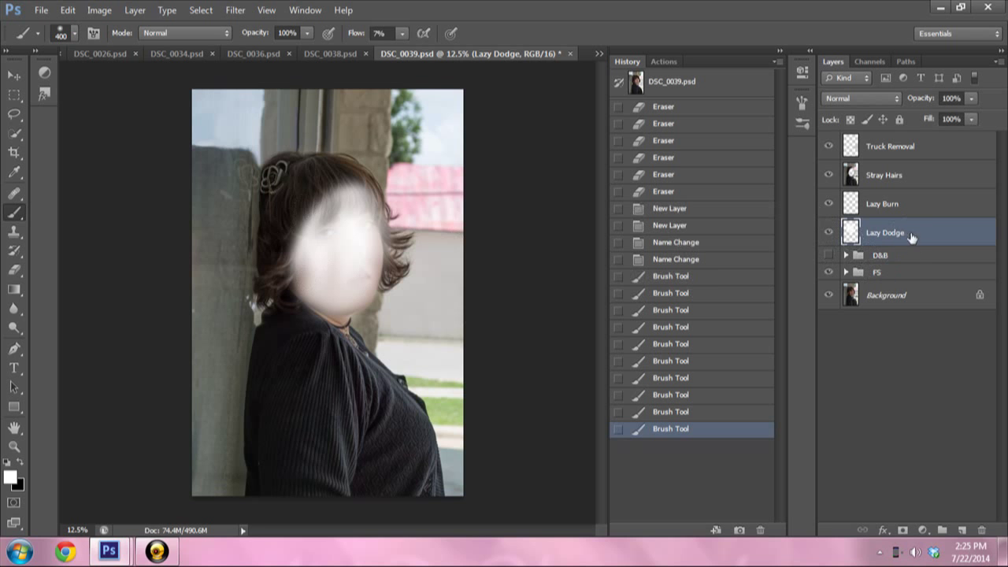
pyautogui.moveTo(912, 235); pyautogui.dragTo(901, 264)
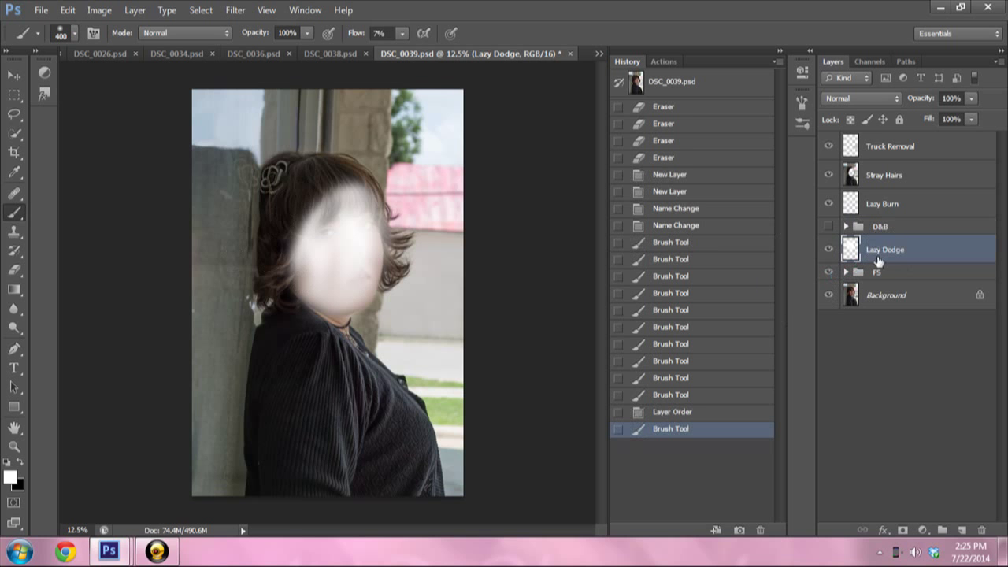
pyautogui.moveTo(343, 189); pyautogui.dragTo(274, 236)
pyautogui.moveTo(888, 260); pyautogui.dragTo(898, 219)
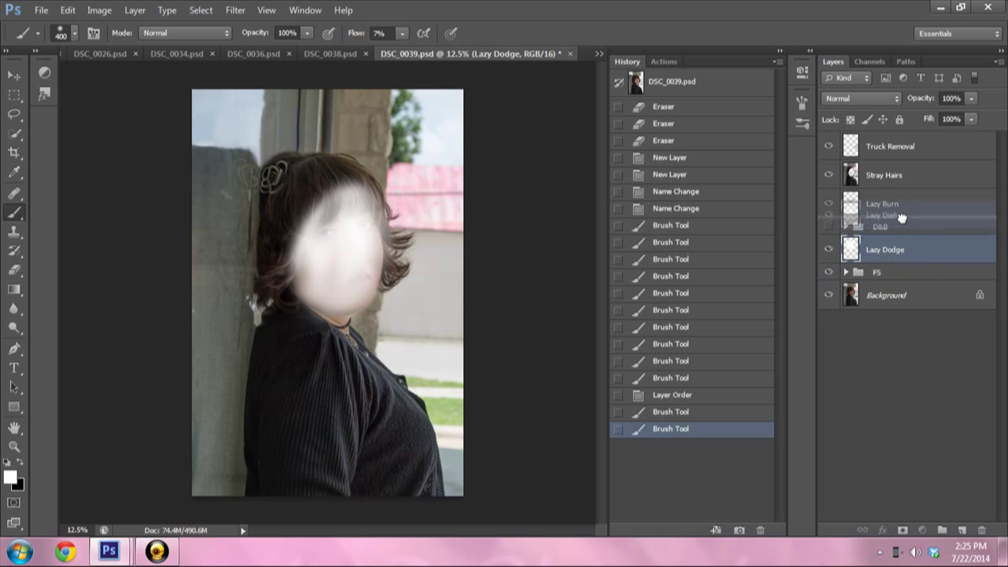
pyautogui.click(829, 234)
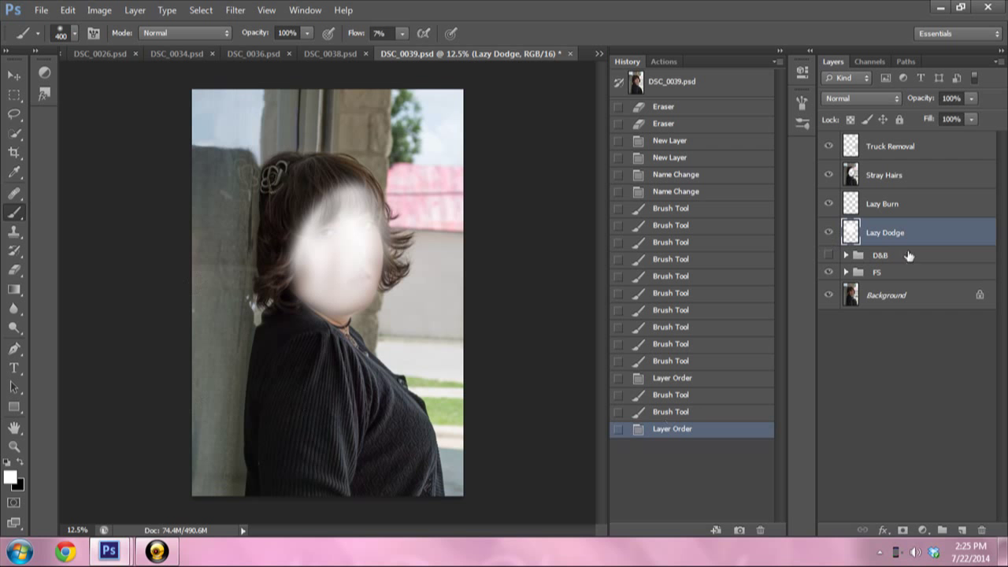
pyautogui.moveTo(355, 236); pyautogui.dragTo(360, 281)
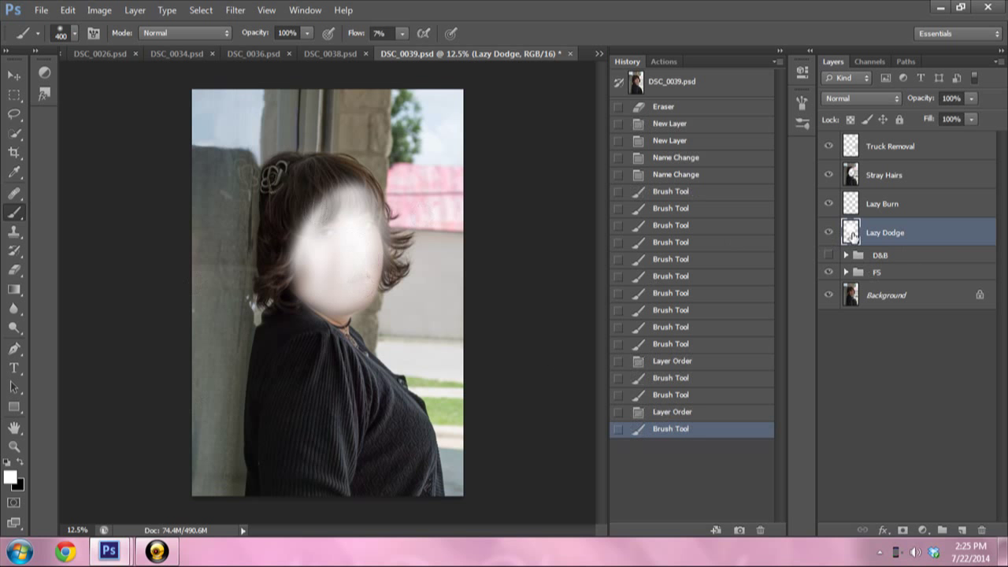
# - Give Lazy Dodge a split Underlying Layer Blend If so the underlying photo shows through
pyautogui.doubleClick(937, 232)
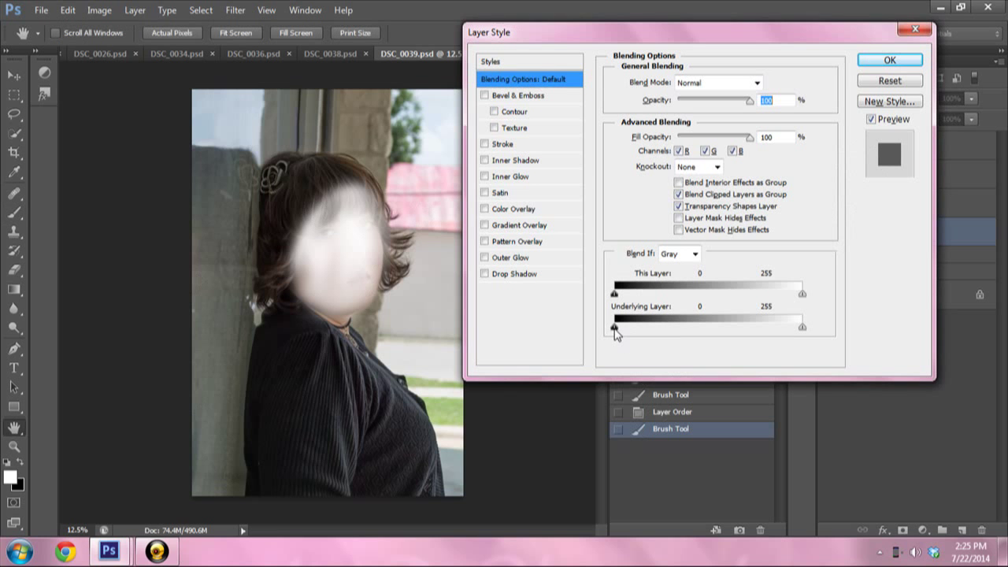
pyautogui.moveTo(616, 329); pyautogui.dragTo(858, 337)
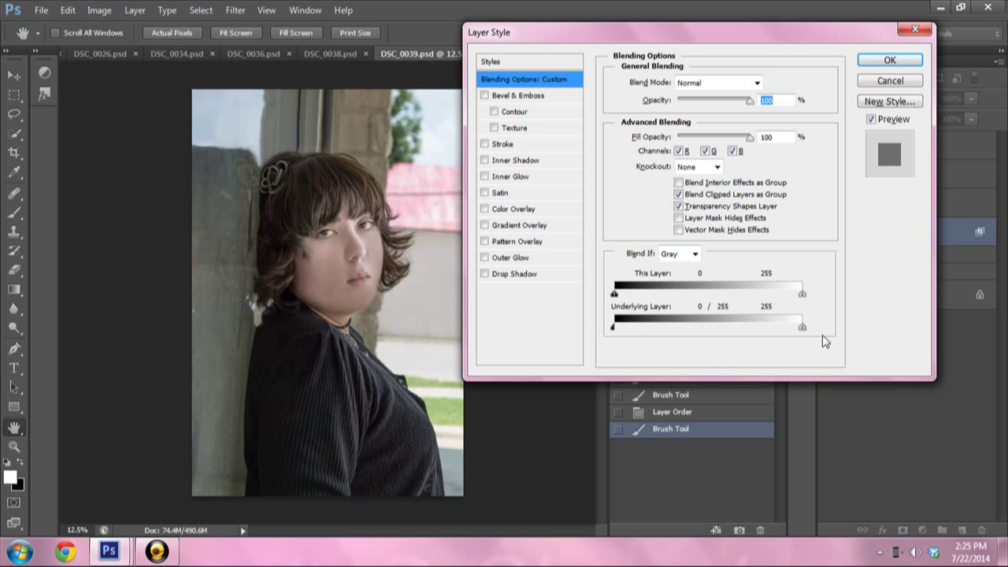
pyautogui.moveTo(615, 329)
pyautogui.mouseDown()
pyautogui.moveTo(693, 329)
pyautogui.moveTo(608, 327)
pyautogui.mouseUp()
pyautogui.click(889, 60)
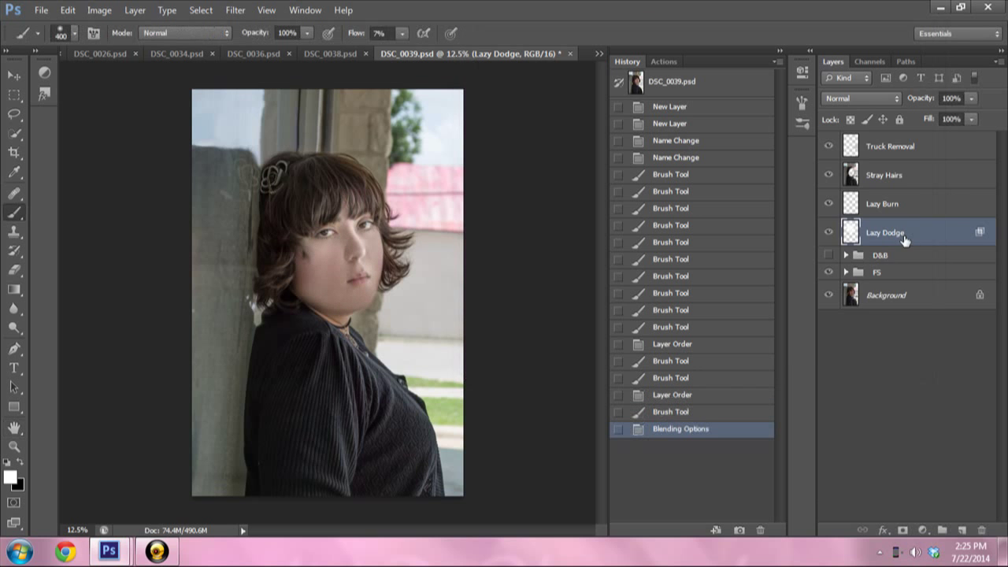
# - Switch Lazy Dodge to Soft Light and refine its Blend If split to 81/255
pyautogui.click(860, 99)
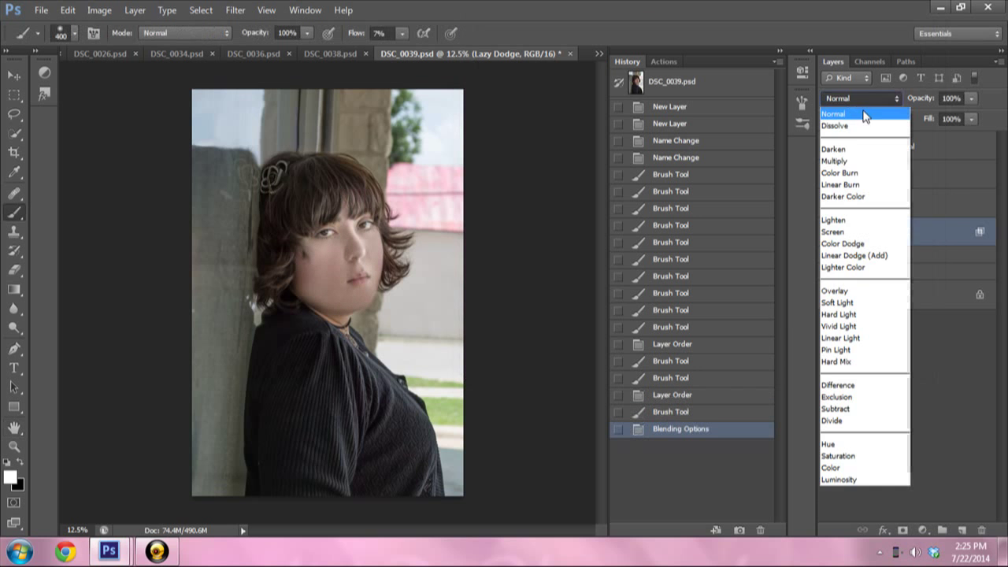
pyautogui.click(850, 296)
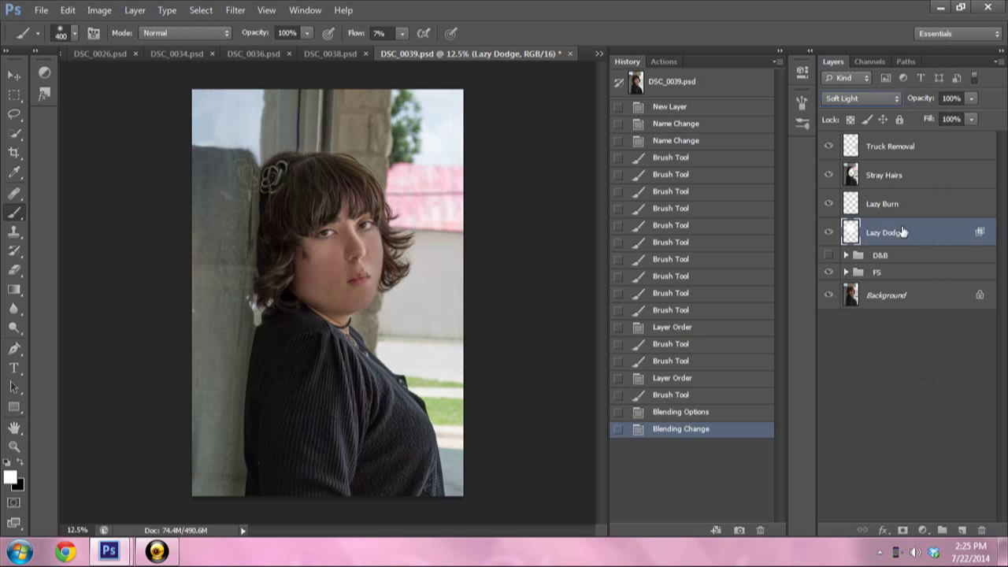
pyautogui.doubleClick(850, 236)
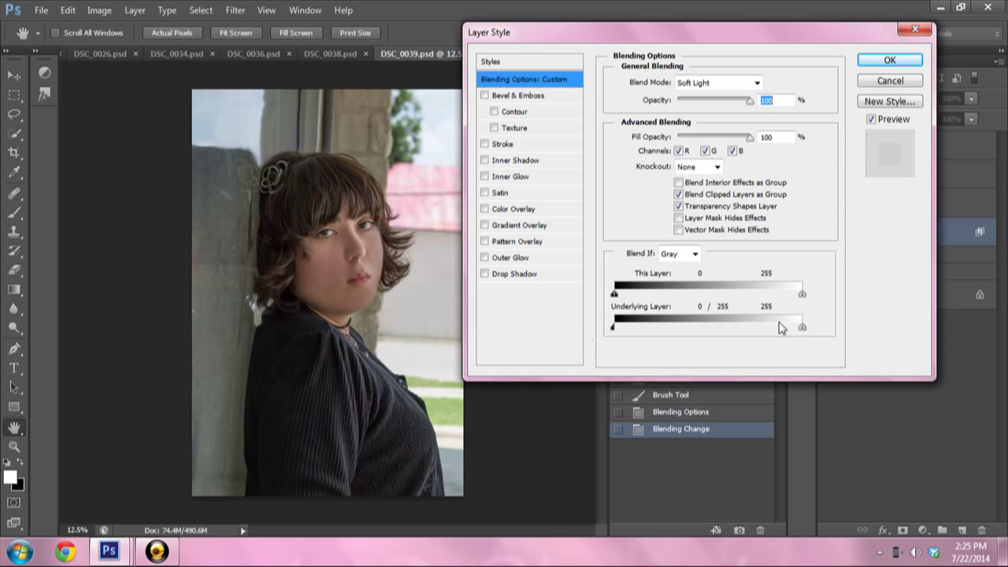
pyautogui.moveTo(802, 326)
pyautogui.mouseDown()
pyautogui.moveTo(767, 326)
pyautogui.moveTo(819, 335)
pyautogui.moveTo(599, 340)
pyautogui.moveTo(841, 323)
pyautogui.mouseUp()
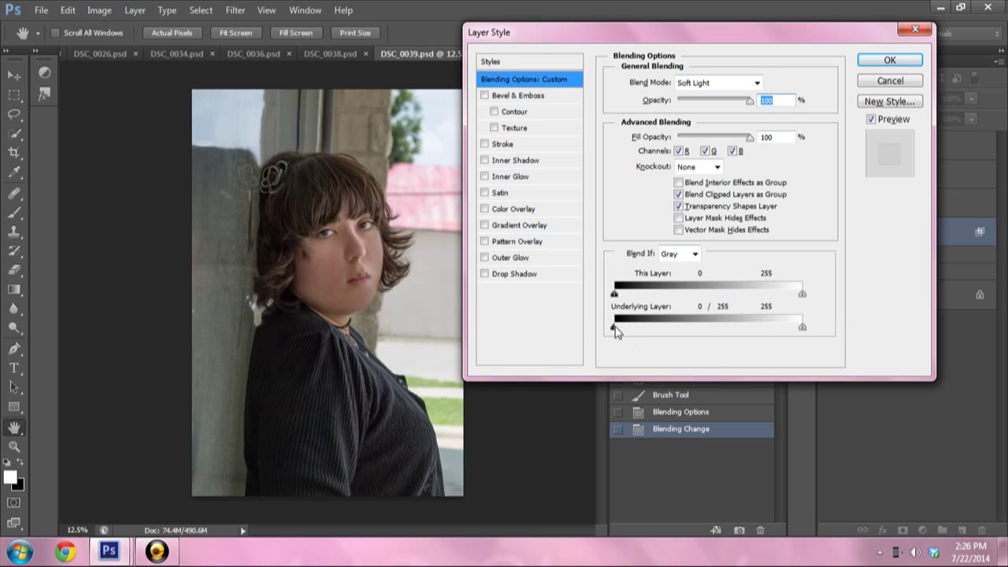
pyautogui.moveTo(615, 331)
pyautogui.mouseDown()
pyautogui.moveTo(699, 322)
pyautogui.moveTo(675, 323)
pyautogui.mouseUp()
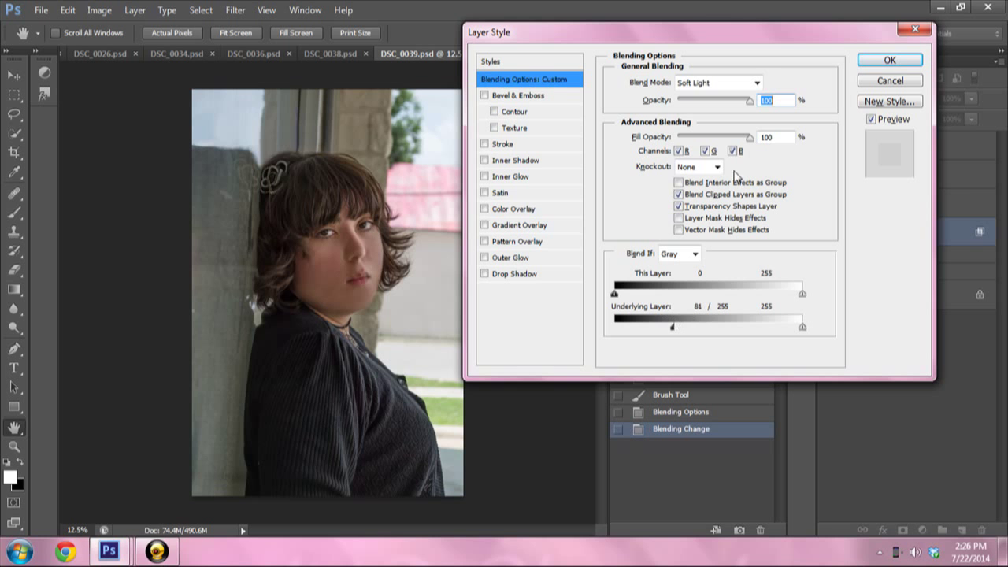
pyautogui.click(889, 61)
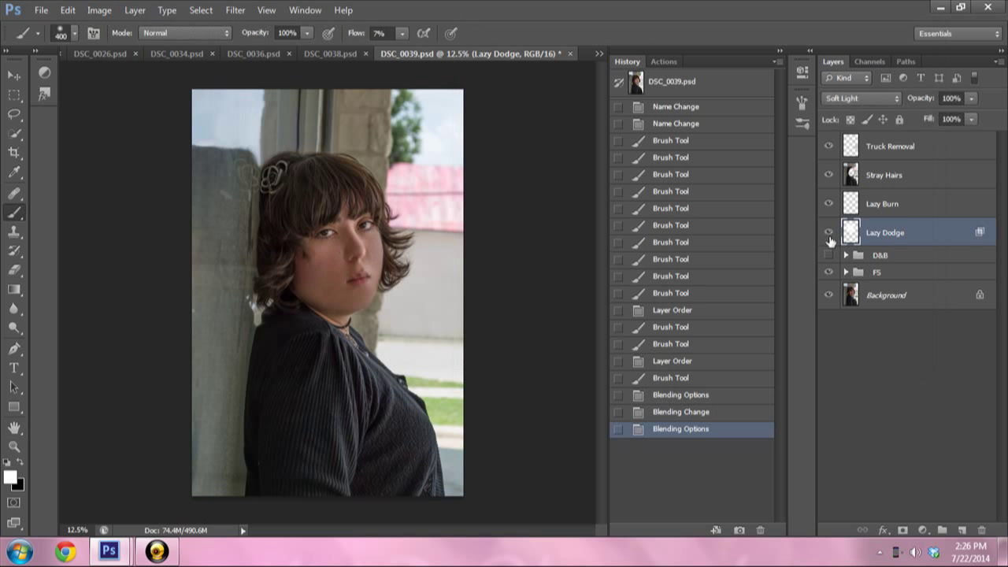
# - Select the Lazy Burn layer with black as the colour and a 300-pixel brush
pyautogui.click(908, 208)
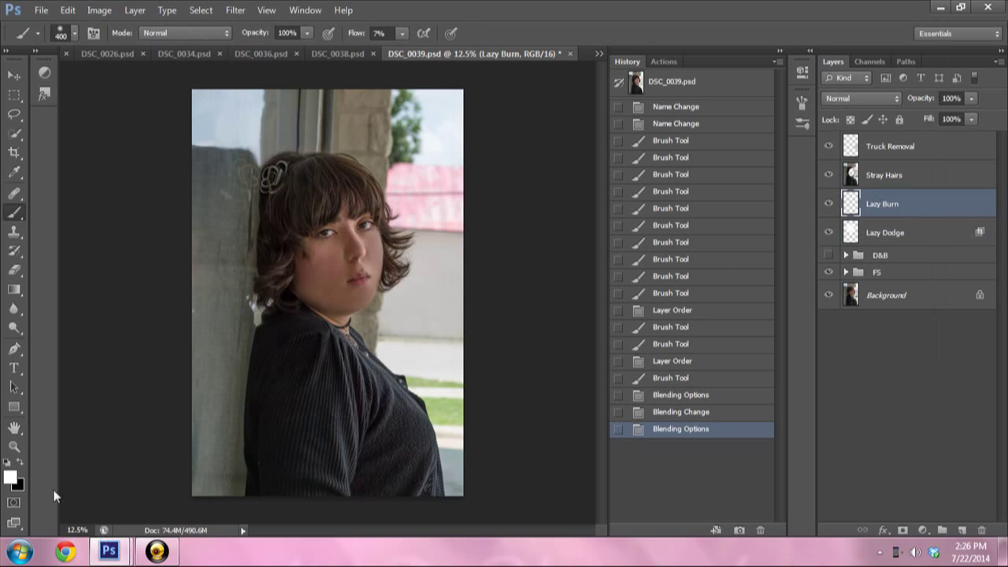
pyautogui.click(20, 463)
pyautogui.press('[')
pyautogui.press('[')
pyautogui.press('[')
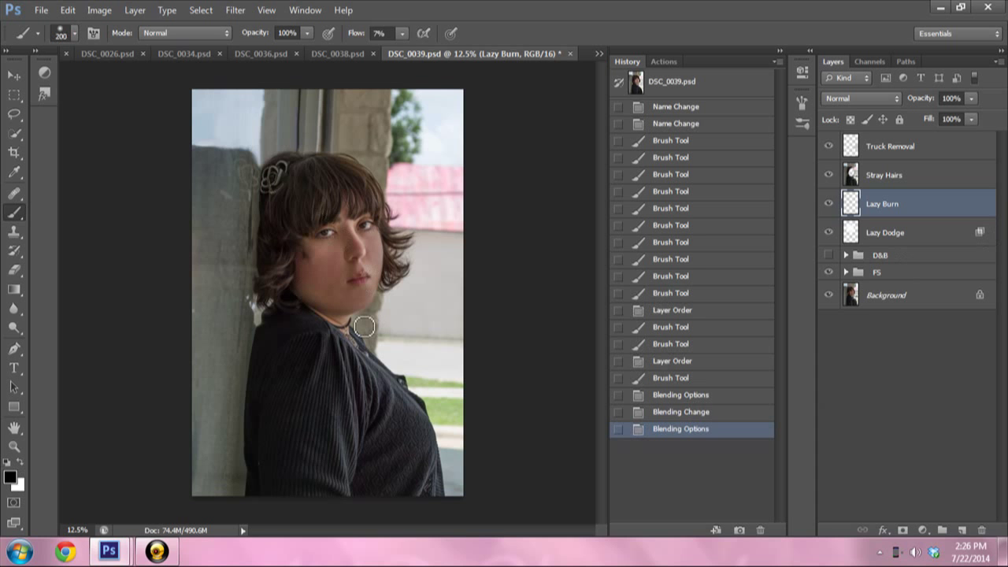
pyautogui.press(']')
pyautogui.press(']')
# - Paint black burn strokes over the jaw, hair and face
pyautogui.moveTo(315, 294); pyautogui.dragTo(356, 306)
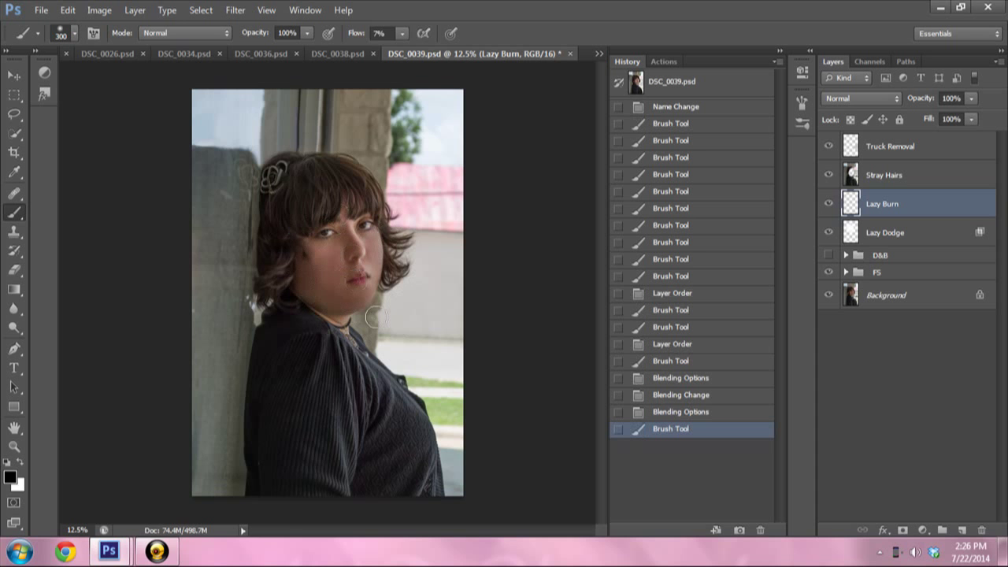
pyautogui.moveTo(385, 210)
pyautogui.mouseDown()
pyautogui.moveTo(366, 207)
pyautogui.moveTo(331, 276)
pyautogui.mouseUp()
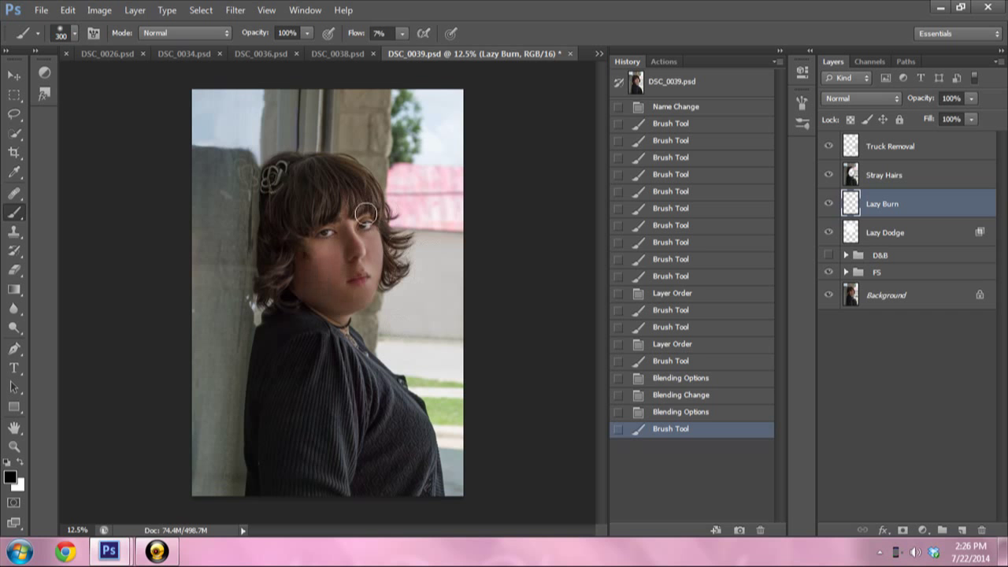
pyautogui.moveTo(350, 228); pyautogui.dragTo(362, 275)
pyautogui.moveTo(370, 204)
pyautogui.mouseDown()
pyautogui.moveTo(335, 185)
pyautogui.moveTo(326, 200)
pyautogui.mouseUp()
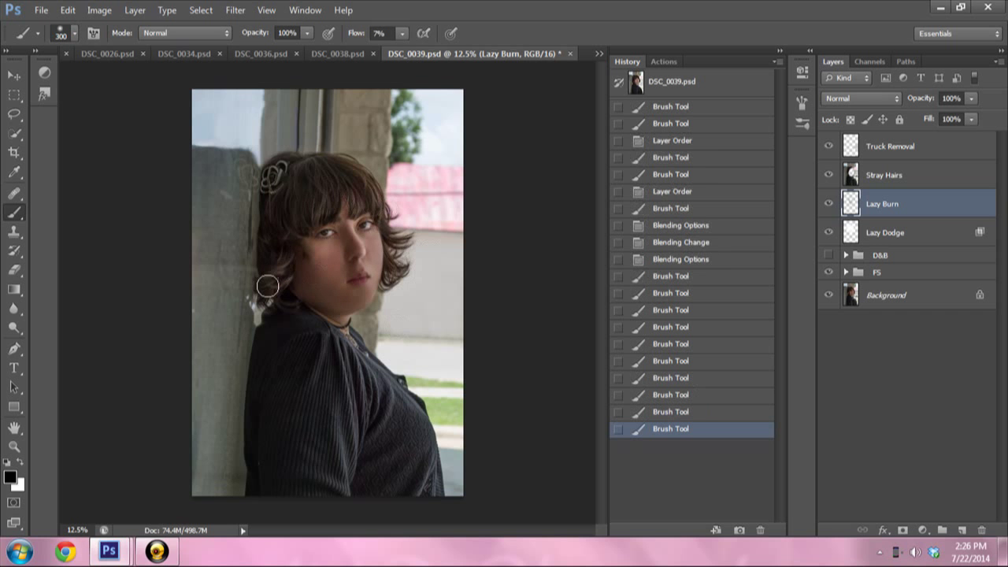
pyautogui.moveTo(269, 286)
pyautogui.mouseDown()
pyautogui.moveTo(337, 196)
pyautogui.moveTo(285, 209)
pyautogui.mouseUp()
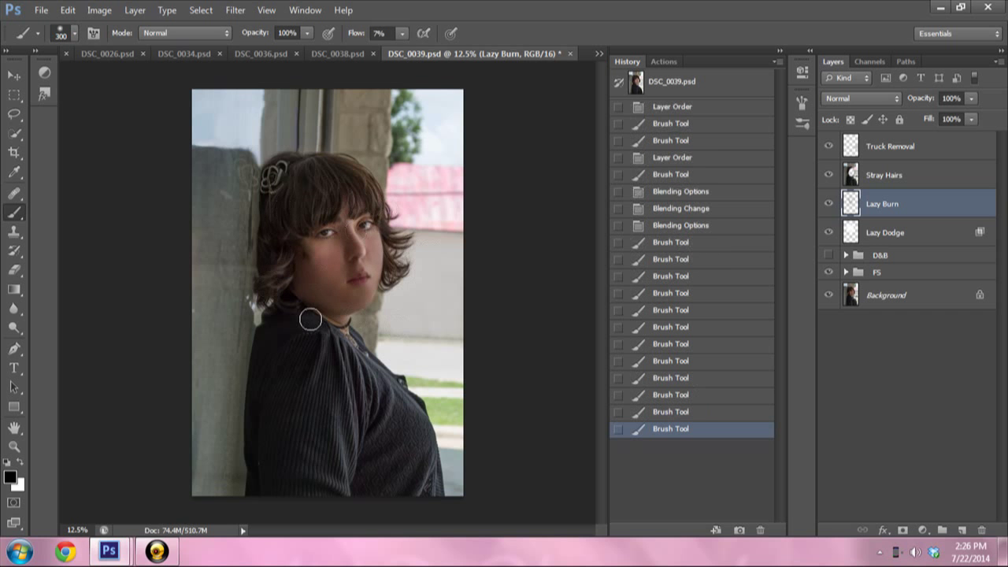
pyautogui.moveTo(366, 385); pyautogui.dragTo(377, 402)
# - Darken the shoulder, face and neck with further burn strokes
pyautogui.moveTo(377, 402); pyautogui.dragTo(320, 338)
pyautogui.moveTo(352, 450); pyautogui.dragTo(359, 459)
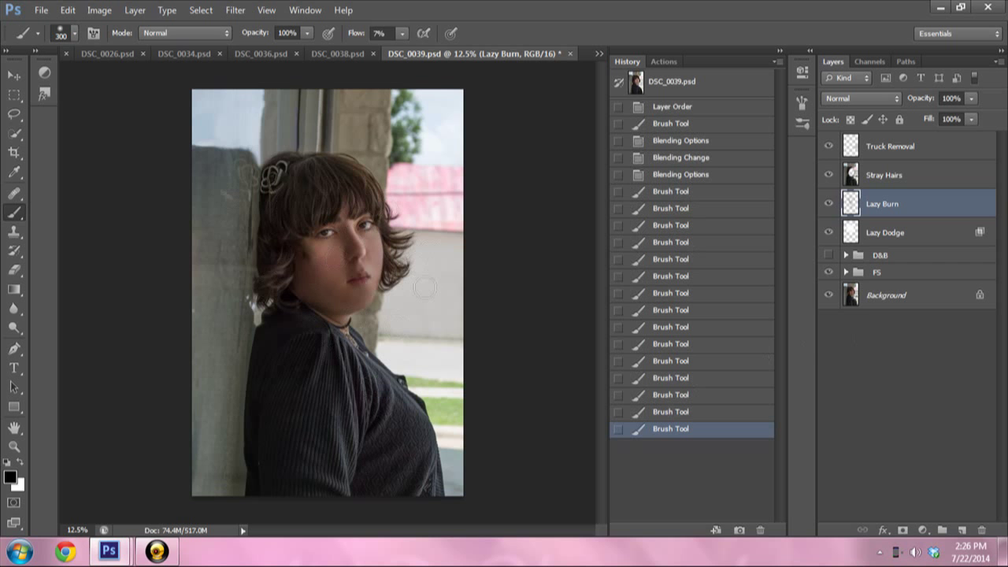
pyautogui.moveTo(359, 360); pyautogui.dragTo(304, 275)
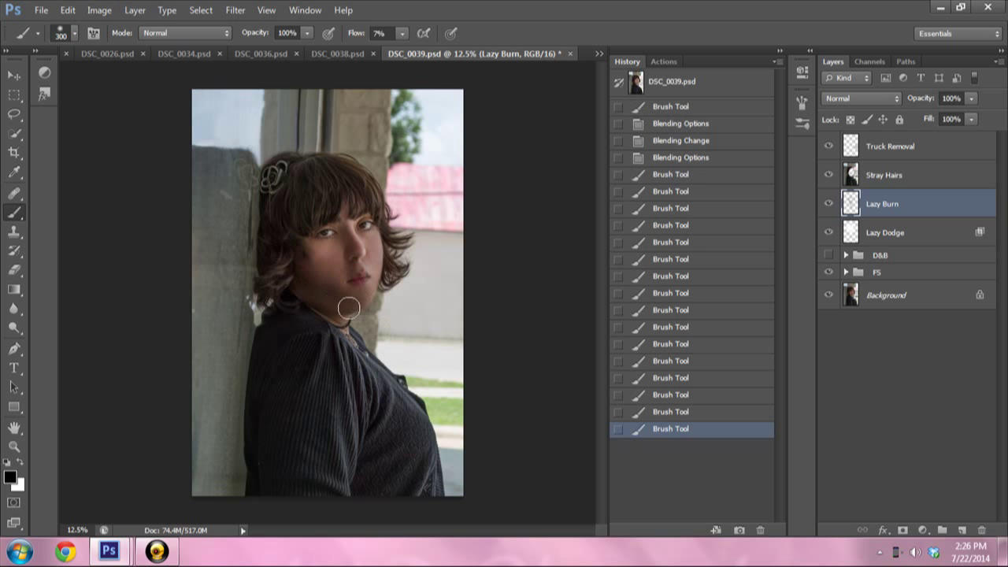
pyautogui.moveTo(317, 267); pyautogui.dragTo(340, 307)
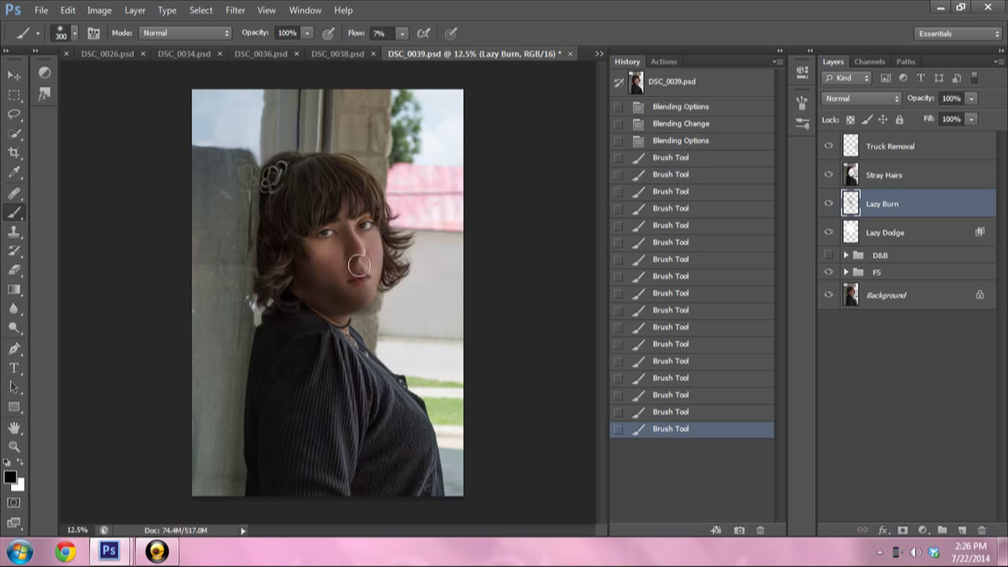
pyautogui.moveTo(348, 213); pyautogui.dragTo(350, 246)
pyautogui.moveTo(362, 291); pyautogui.dragTo(362, 258)
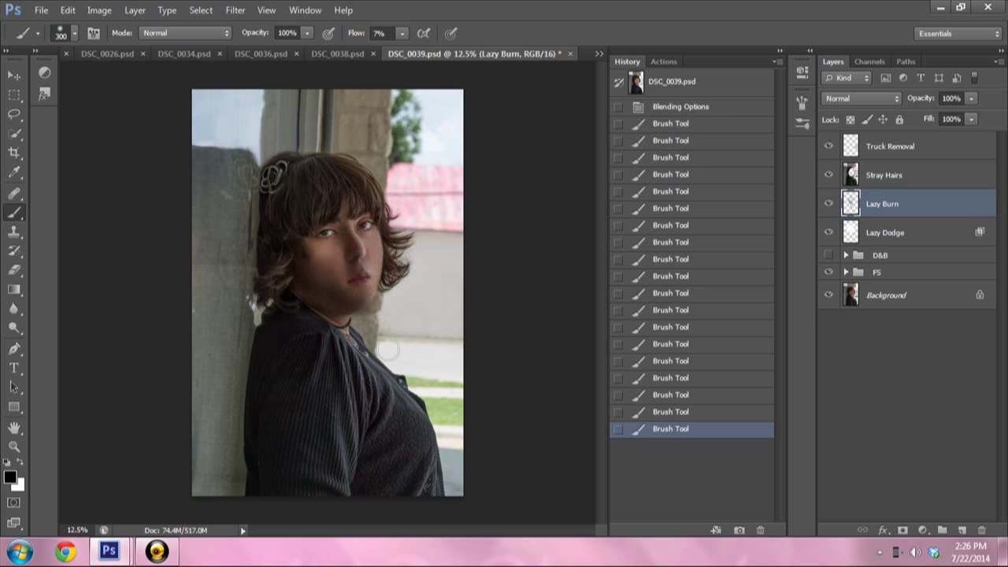
pyautogui.moveTo(388, 351); pyautogui.dragTo(431, 370)
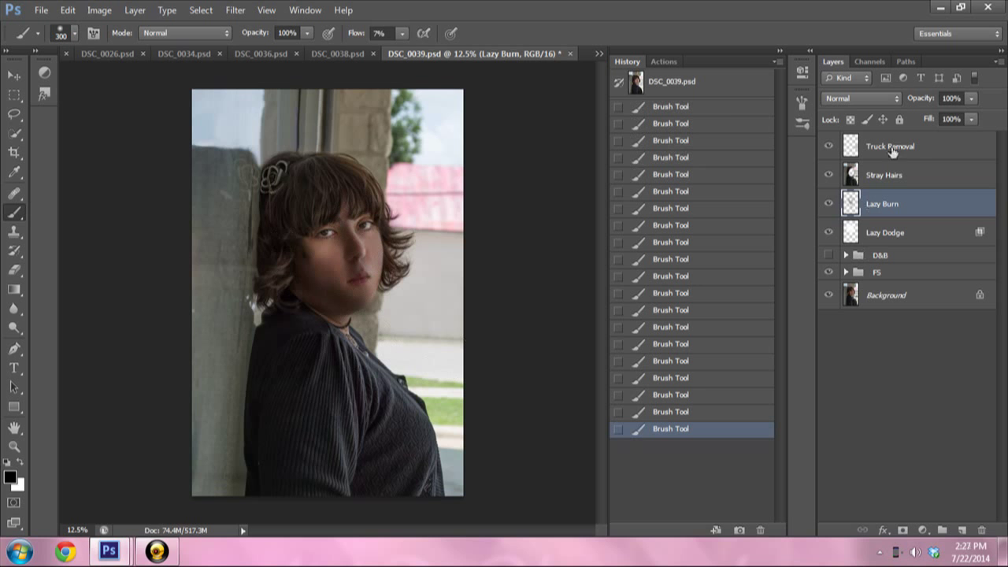
pyautogui.click(862, 98)
# - Set Lazy Burn to Soft Light and use Blend If to keep it off brighter tones
pyautogui.click(852, 304)
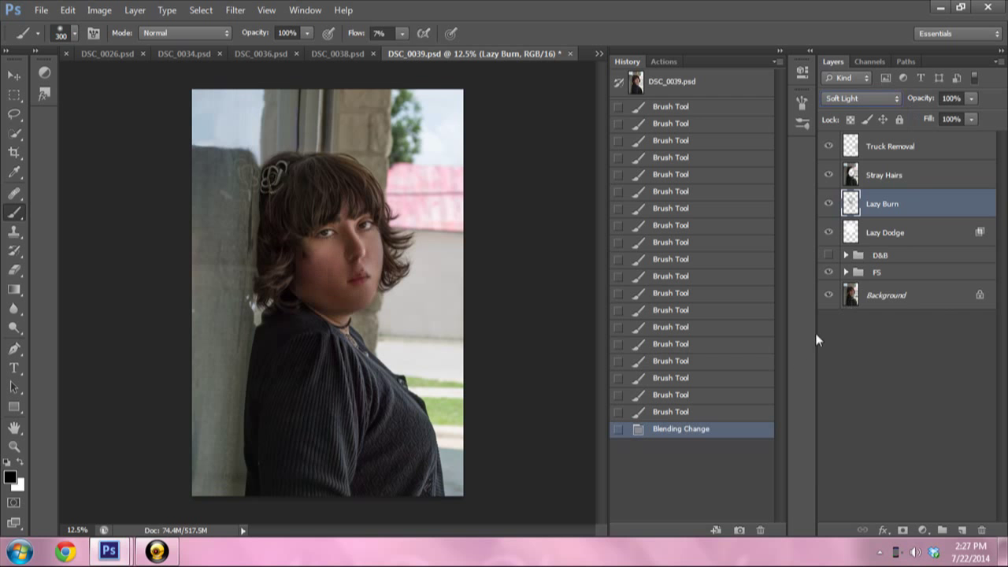
pyautogui.doubleClick(910, 206)
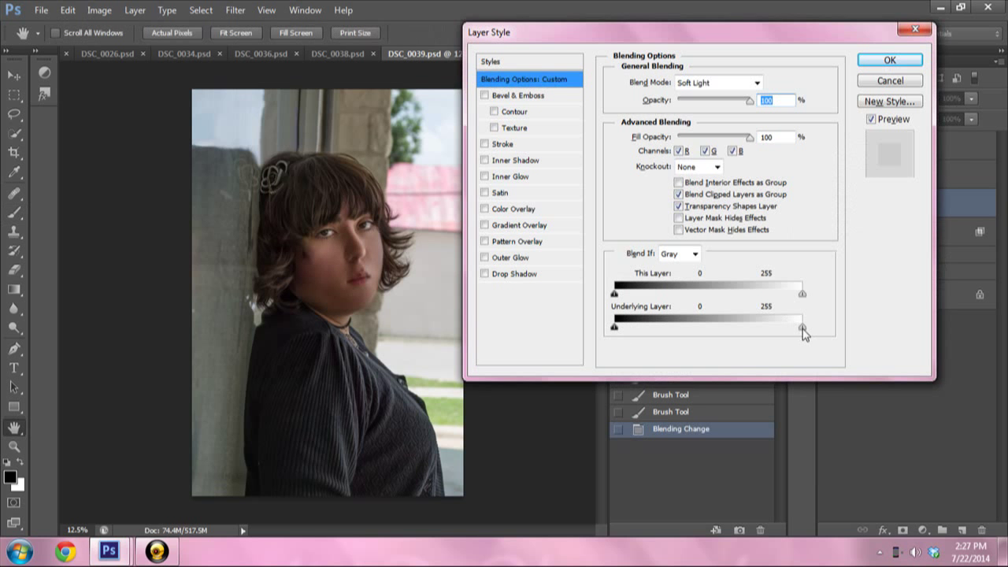
pyautogui.moveTo(802, 327); pyautogui.dragTo(551, 353)
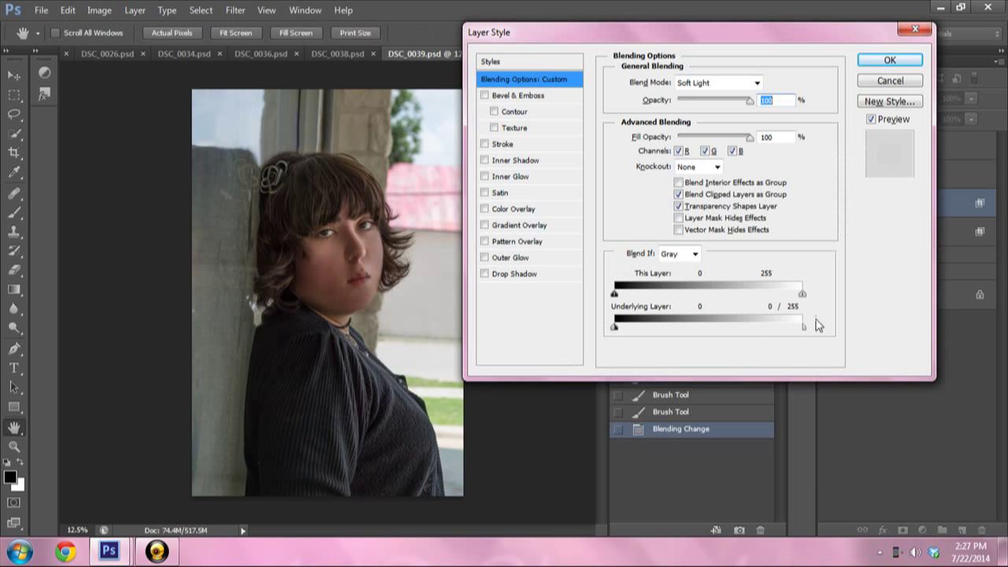
pyautogui.moveTo(804, 330)
pyautogui.mouseDown()
pyautogui.moveTo(674, 342)
pyautogui.moveTo(789, 333)
pyautogui.moveTo(676, 346)
pyautogui.moveTo(685, 345)
pyautogui.mouseUp()
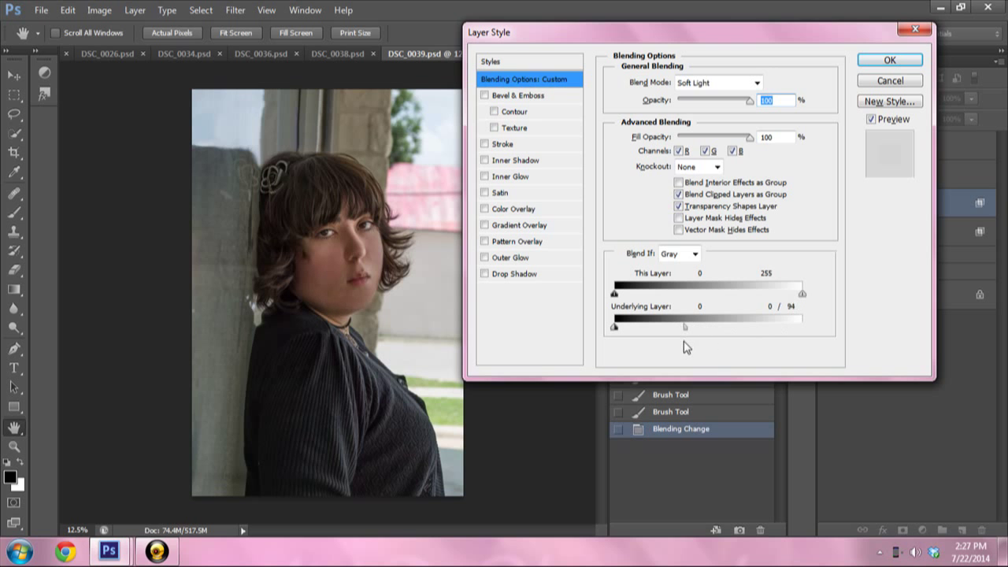
pyautogui.click(890, 60)
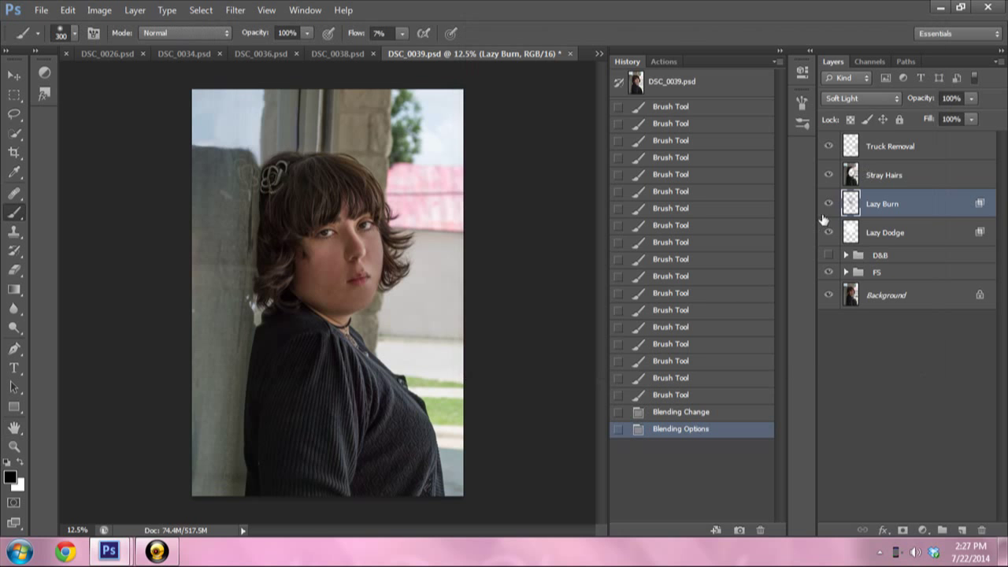
# - Compare the image with and without Lazy Burn, then lower its opacity
pyautogui.click(829, 204)
pyautogui.click(828, 204)
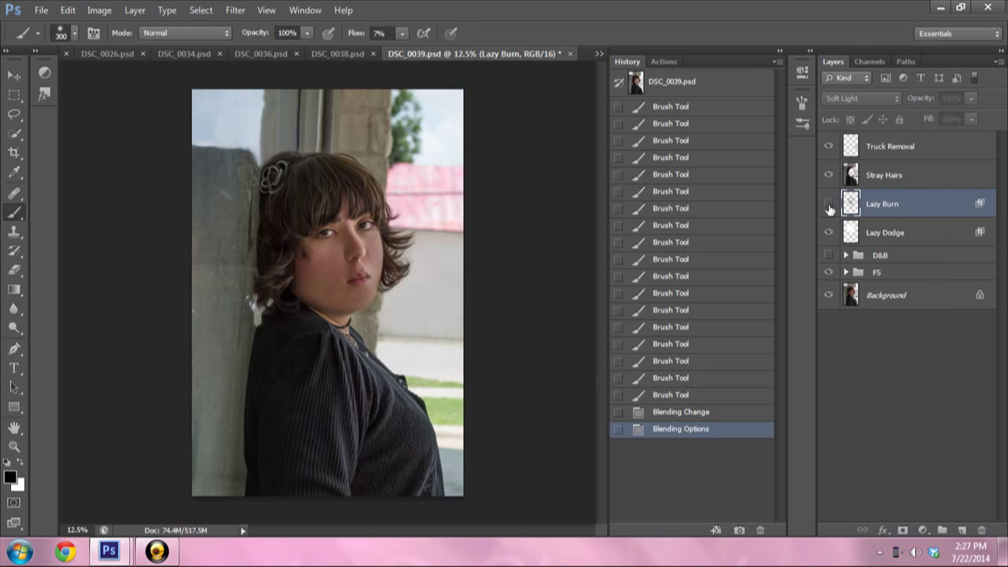
pyautogui.click(828, 204)
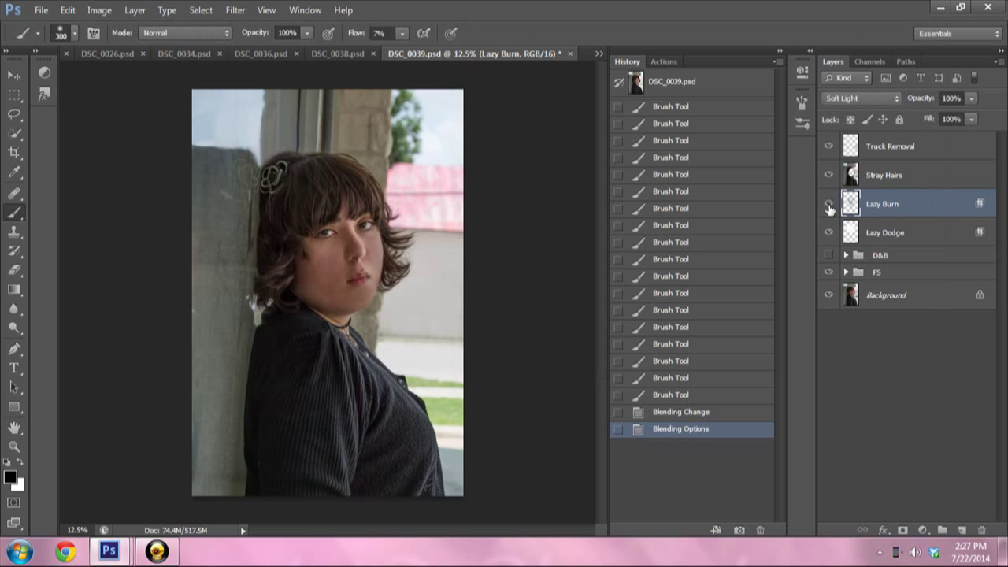
pyautogui.click(968, 101)
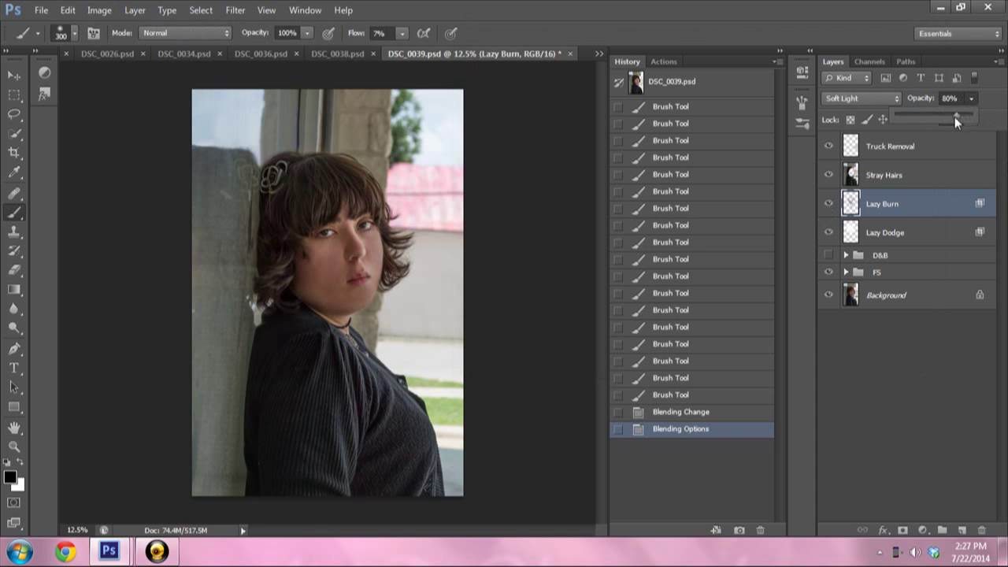
pyautogui.moveTo(953, 117); pyautogui.dragTo(950, 117)
# - Group the Lazy Dodge and Lazy Burn layers together
pyautogui.click(905, 230)
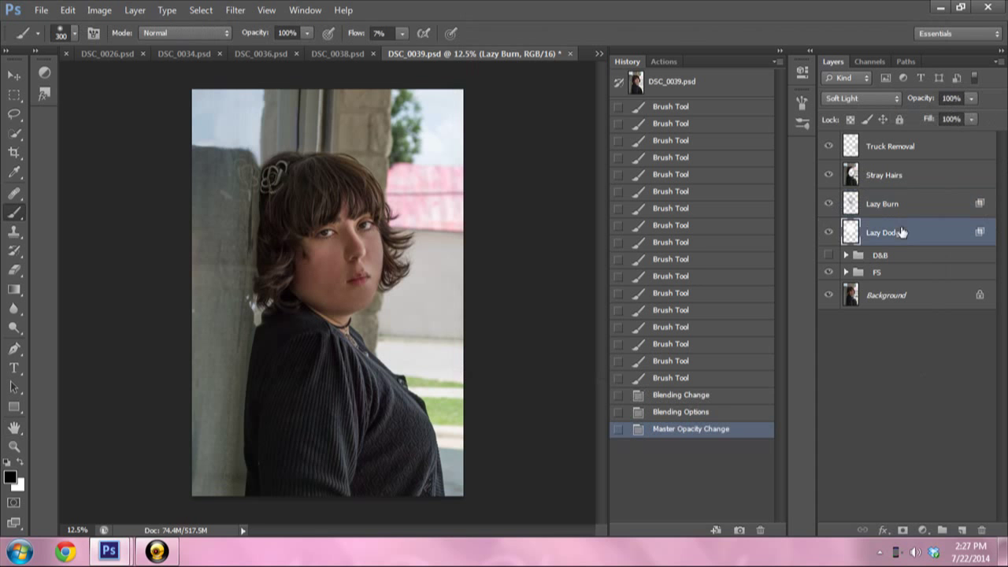
pyautogui.click(926, 203)
pyautogui.keyDown('shift'); pyautogui.click(925, 236); pyautogui.keyUp('shift')
pyautogui.moveTo(878, 215)
pyautogui.mouseDown()
pyautogui.moveTo(962, 516)
pyautogui.moveTo(942, 530)
pyautogui.mouseUp()
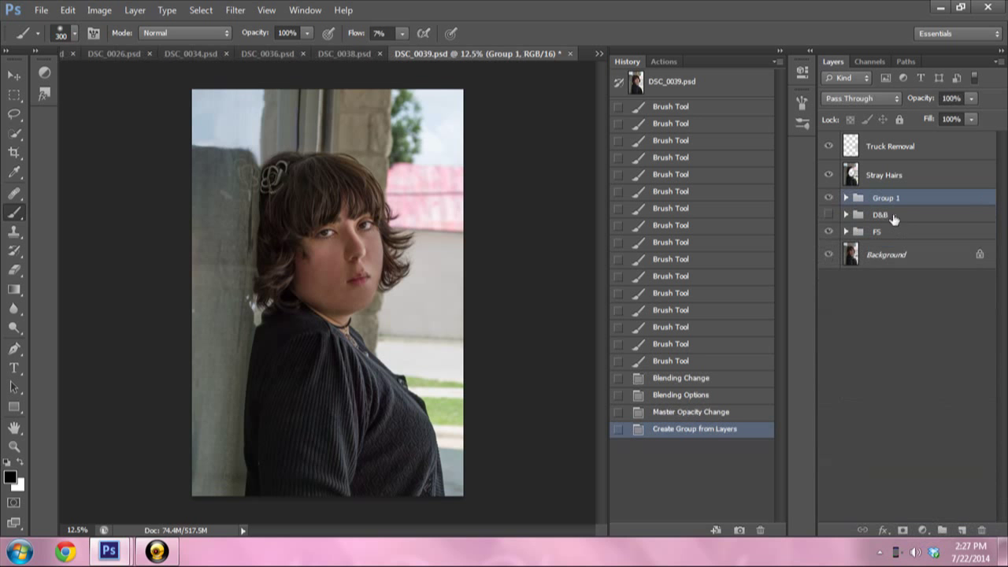
# - Name the new group 'Lazy D&B' and toggle it to compare the face
pyautogui.doubleClick(885, 197)
pyautogui.press('capslock')
pyautogui.write('L')
pyautogui.press('capslock')
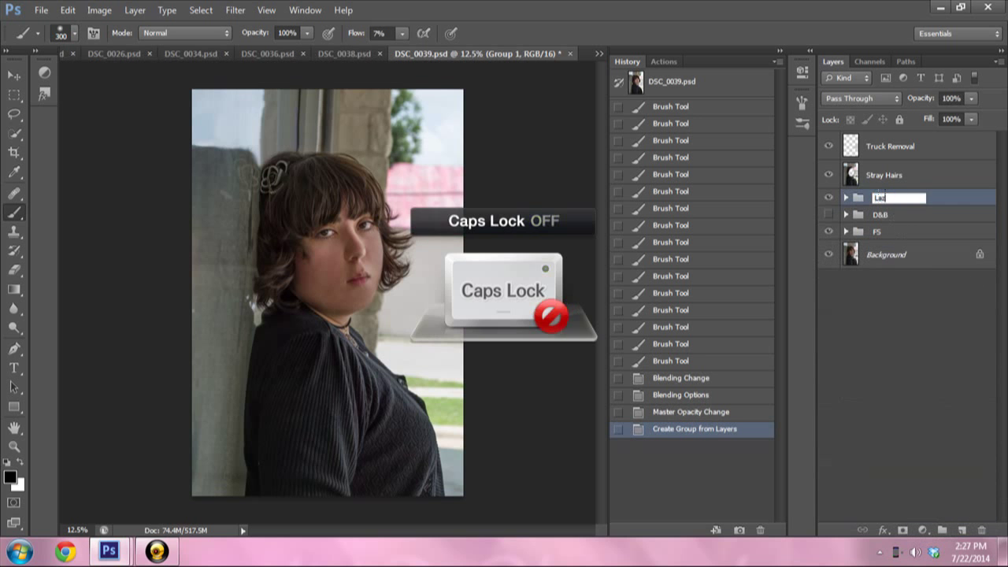
pyautogui.write('azy')
pyautogui.press('capslock')
pyautogui.write('D&B')
pyautogui.press('capslock')
pyautogui.press('Return')
pyautogui.click(829, 198)
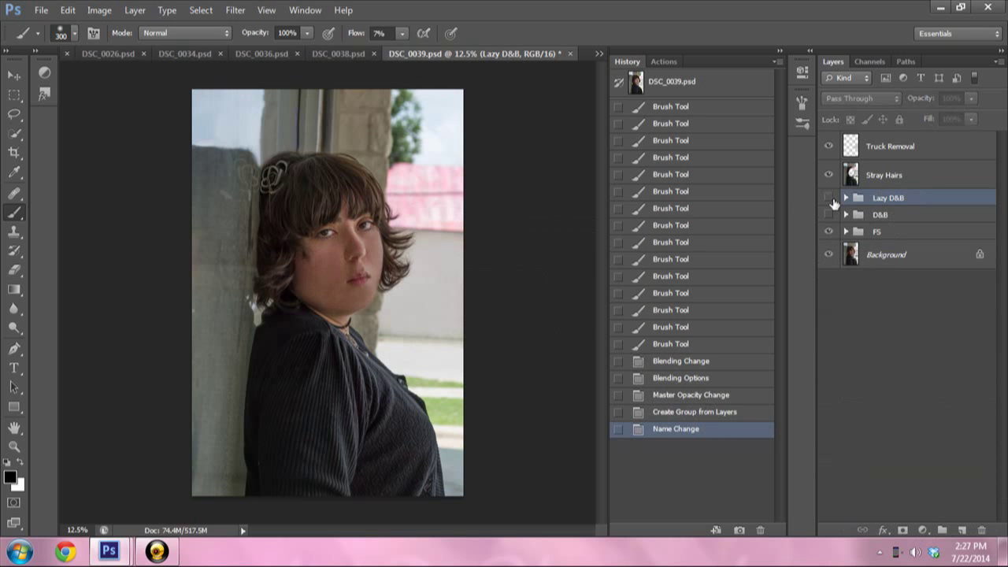
# - Set the D&B group to 62% opacity, hide it, and compare Lazy D&B on and off
pyautogui.click(829, 198)
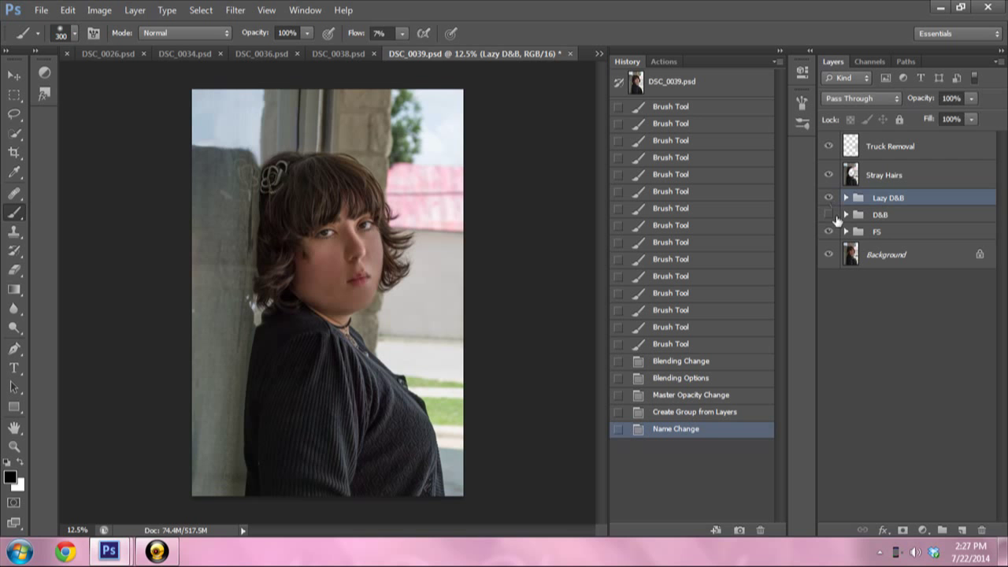
pyautogui.click(818, 208)
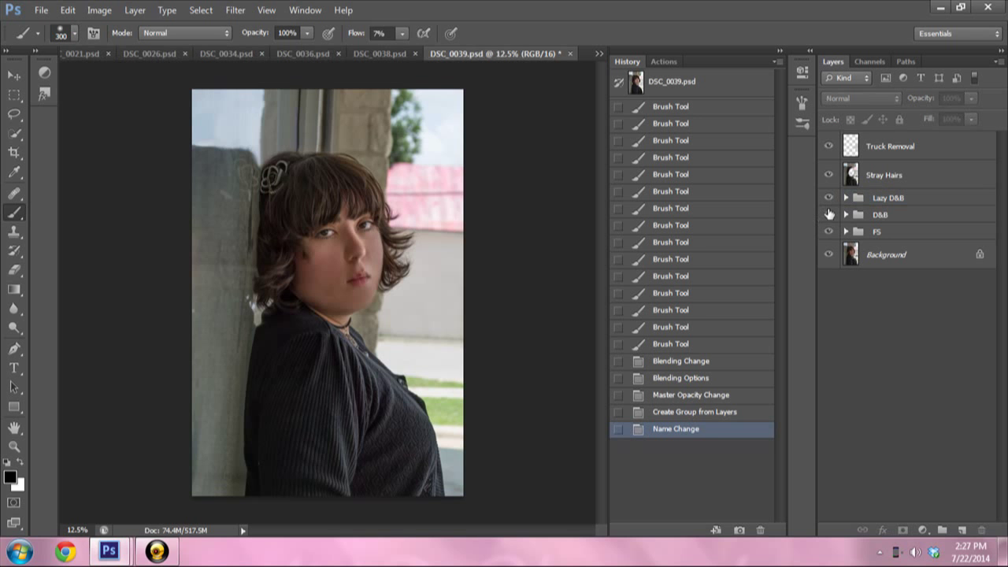
pyautogui.click(906, 219)
pyautogui.click(971, 98)
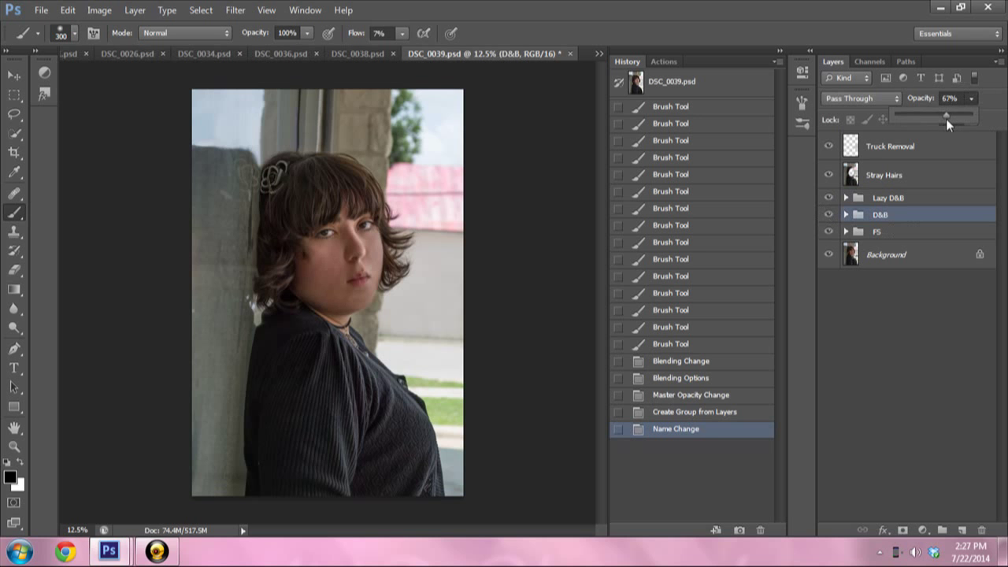
pyautogui.click(828, 198)
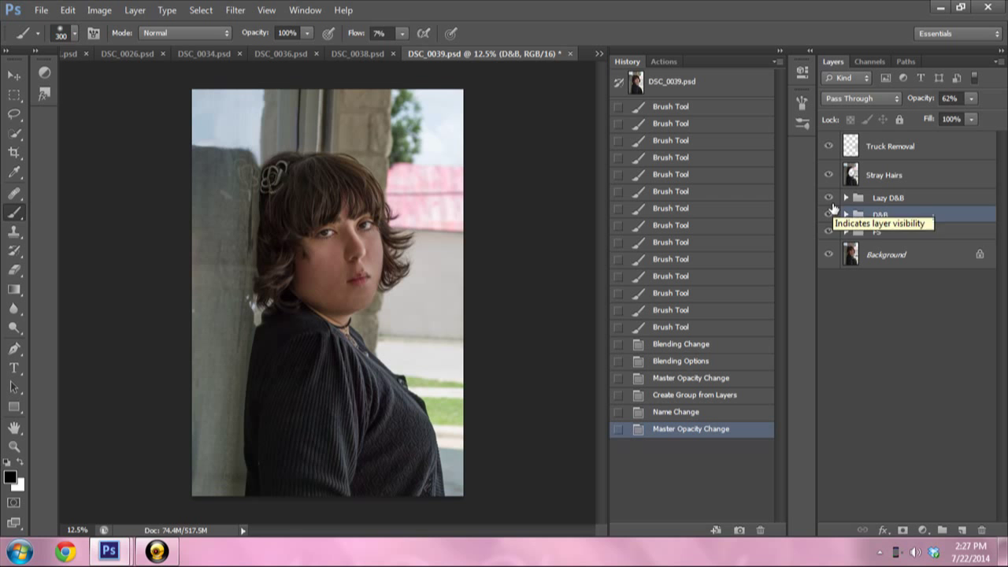
pyautogui.click(829, 214)
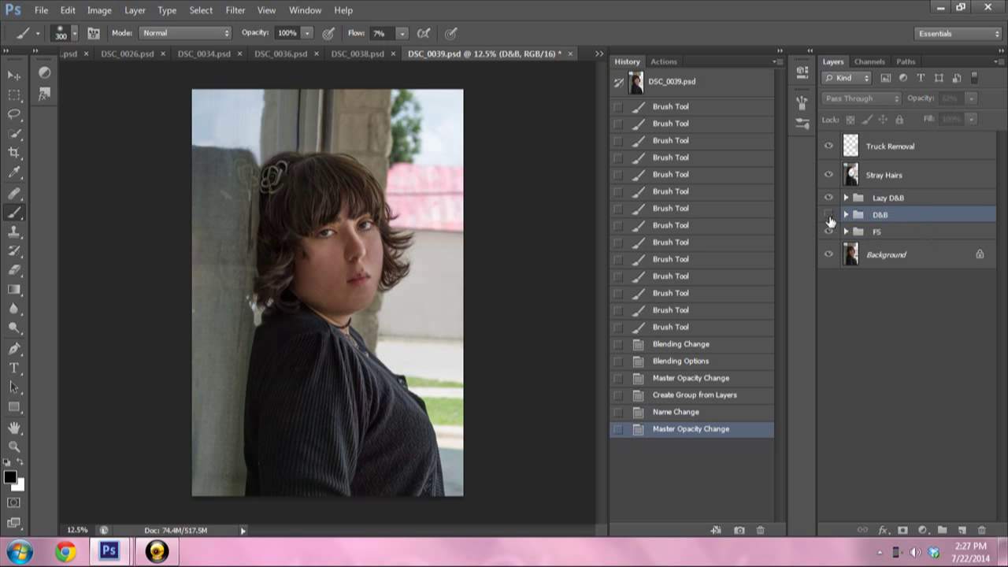
pyautogui.click(831, 199)
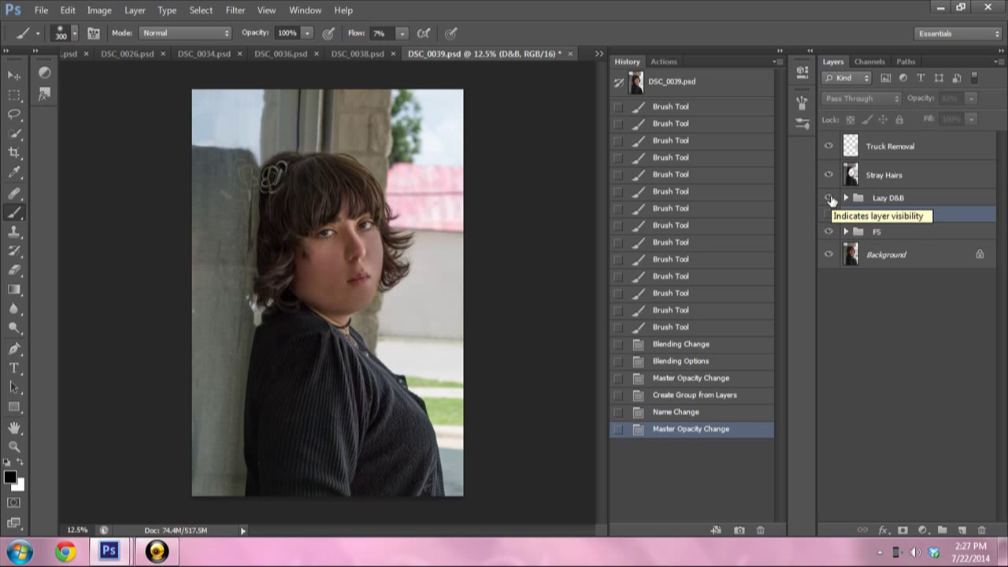
pyautogui.click(831, 199)
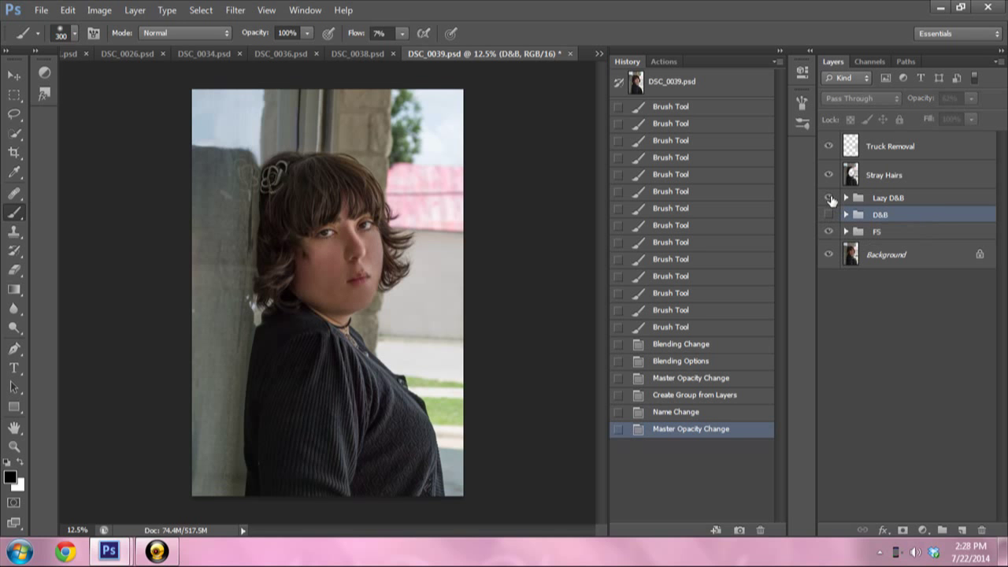
pyautogui.click(858, 198)
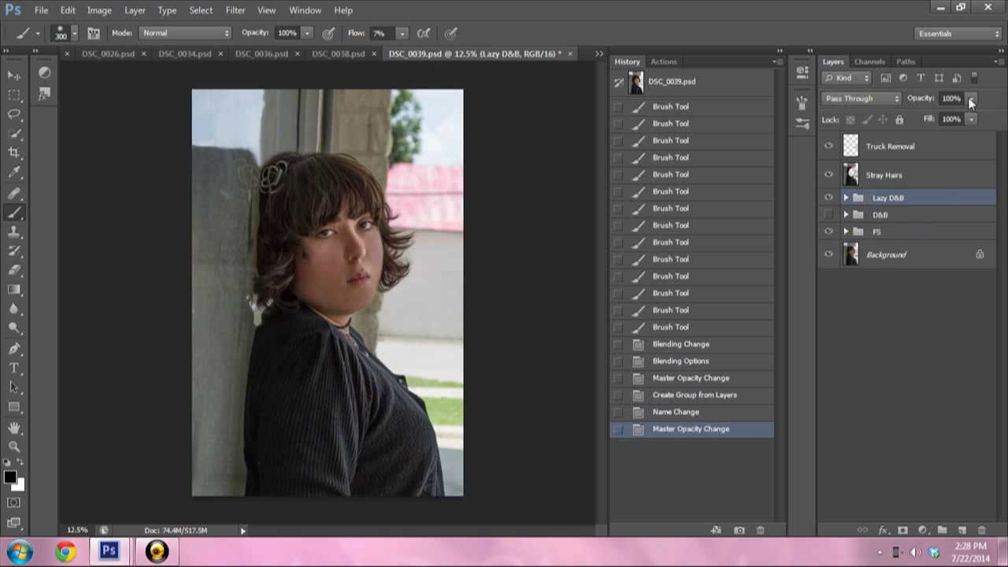
# - Lower the Lazy D&B group to 70% opacity, toggling it to judge the face
pyautogui.click(829, 198)
pyautogui.click(829, 200)
pyautogui.click(972, 99)
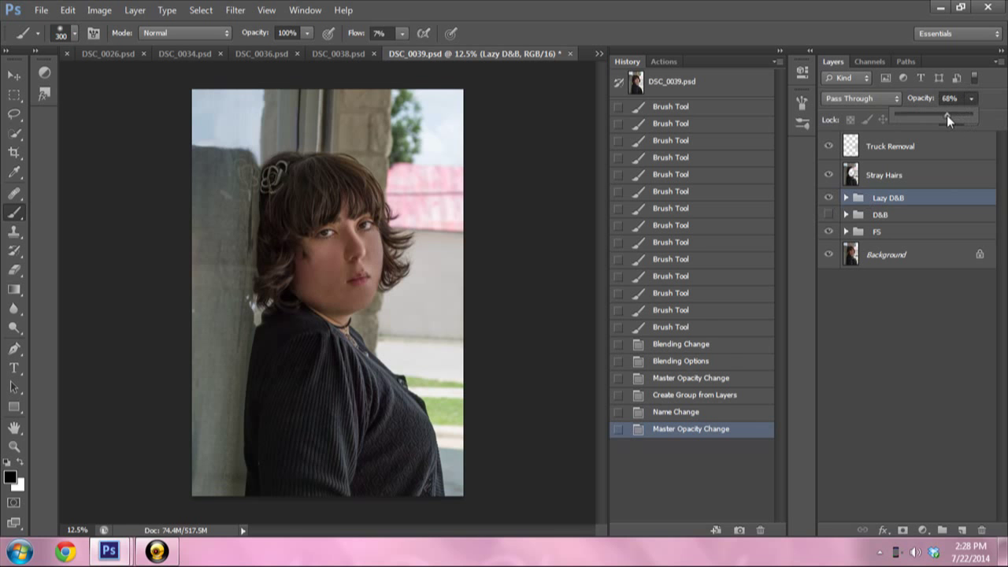
pyautogui.moveTo(947, 115); pyautogui.dragTo(949, 115)
pyautogui.click(829, 198)
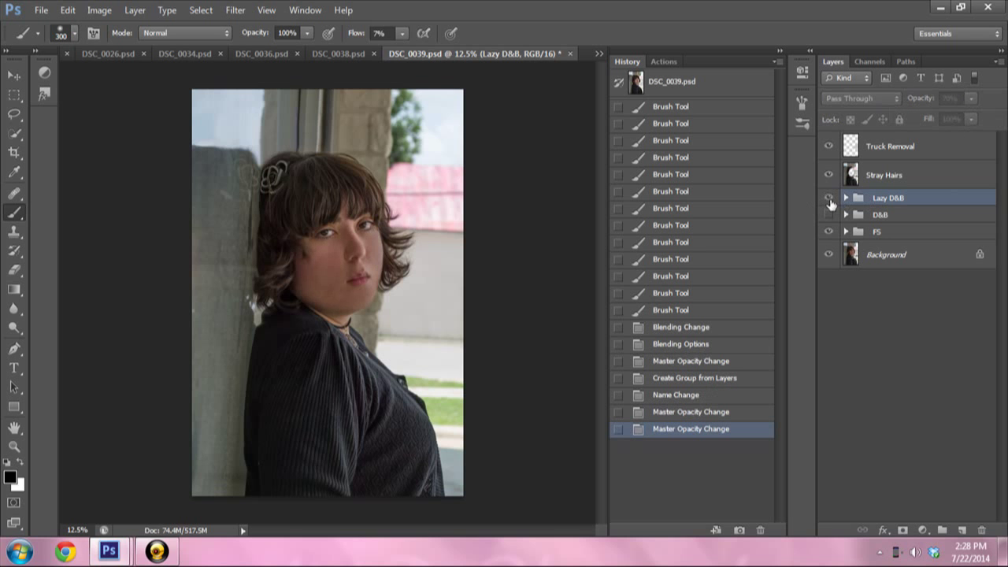
pyautogui.click(829, 200)
pyautogui.click(829, 200)
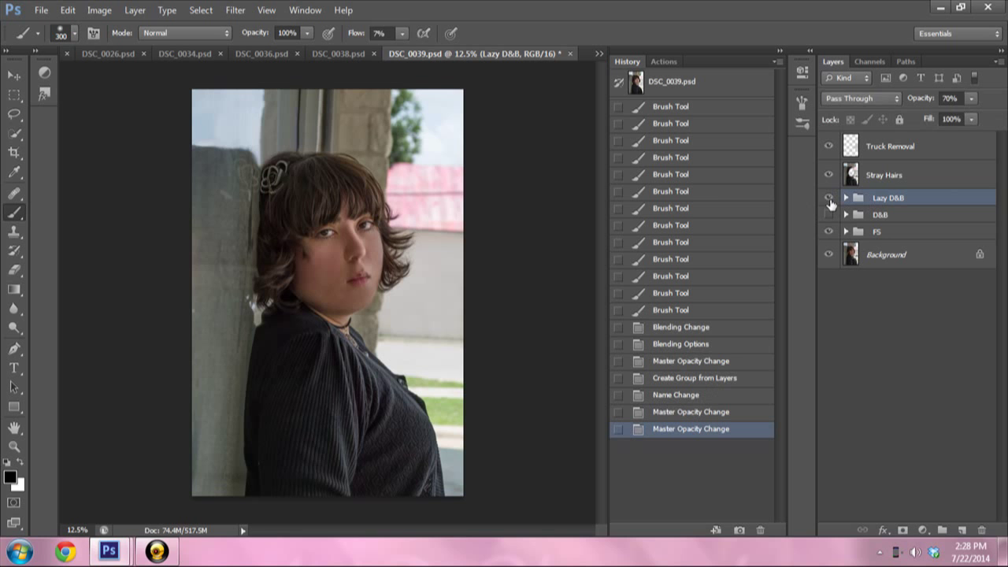
pyautogui.click(829, 200)
# - Compare the portrait with the FS, D&B and Lazy D&B groups hidden and shown
pyautogui.click(829, 232)
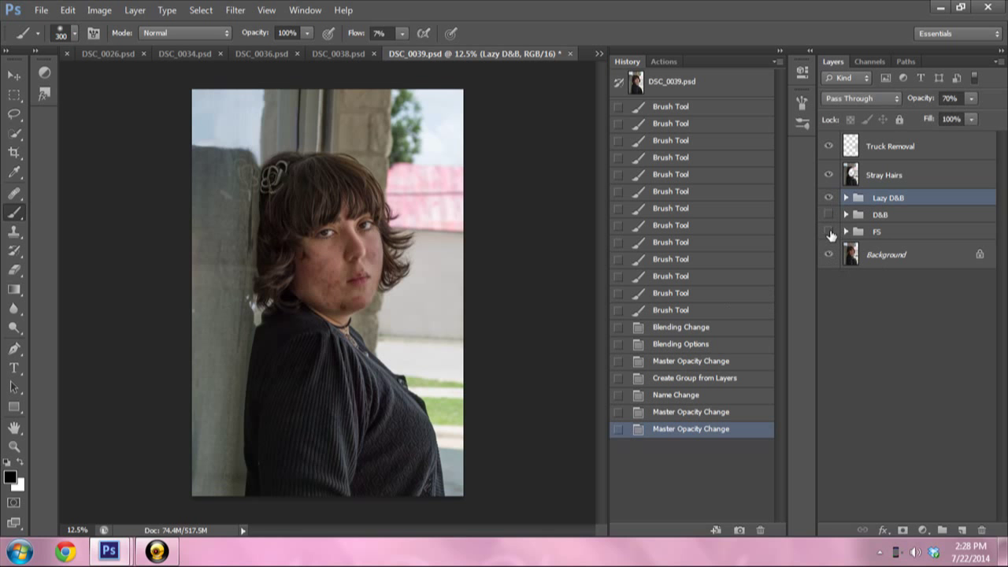
pyautogui.click(829, 232)
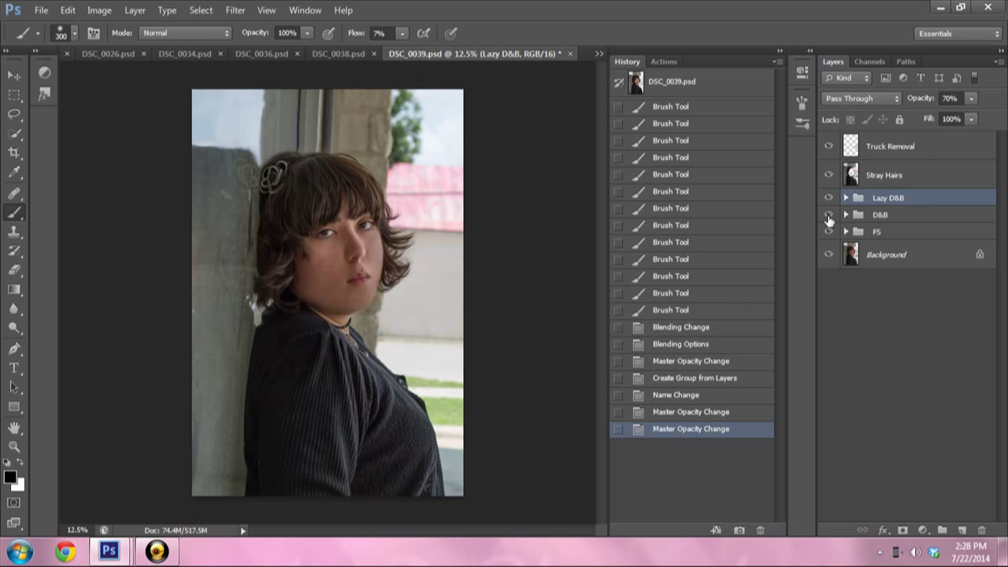
pyautogui.click(915, 214)
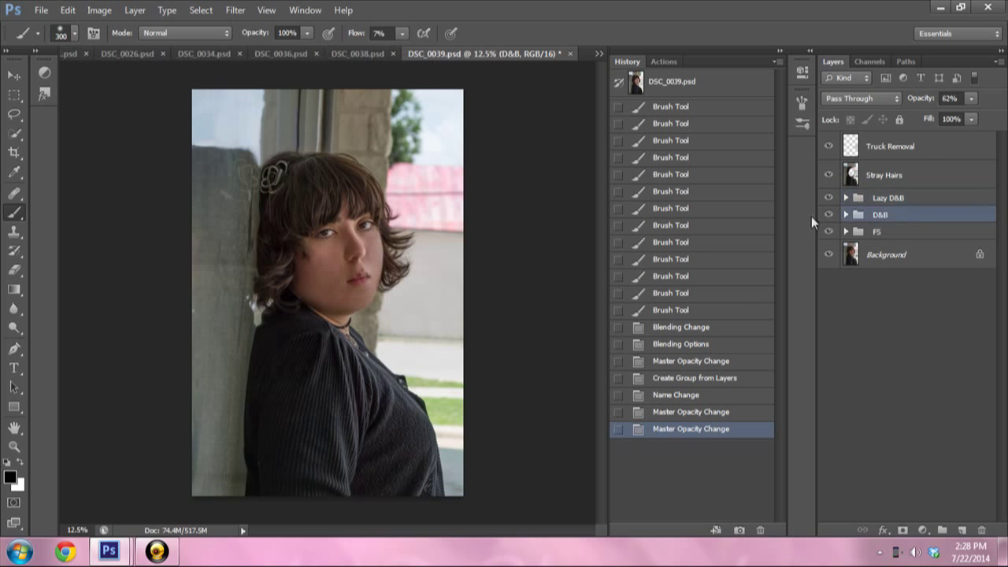
pyautogui.click(828, 215)
pyautogui.click(828, 215)
pyautogui.click(828, 216)
pyautogui.moveTo(829, 200); pyautogui.dragTo(828, 230)
pyautogui.click(831, 235)
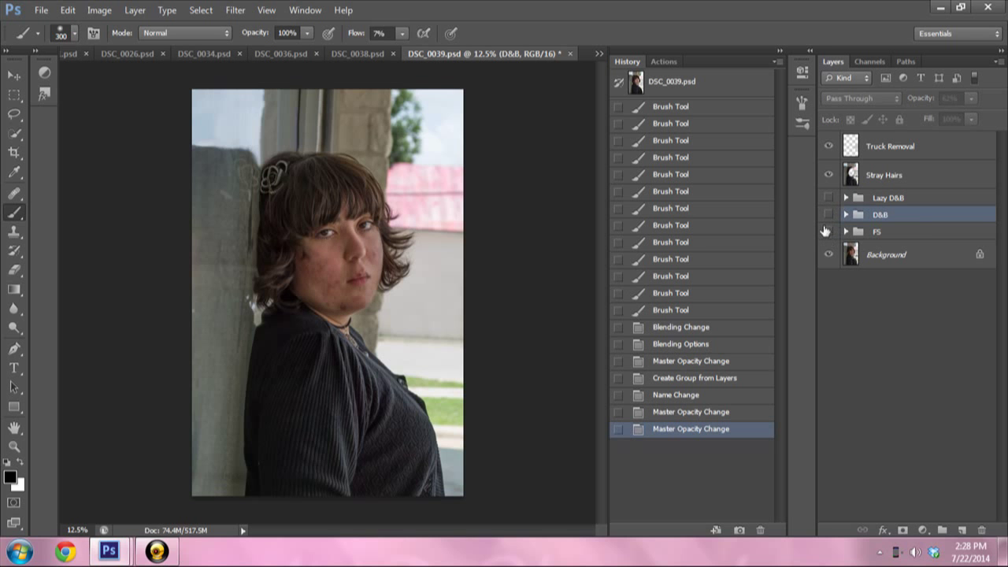
pyautogui.moveTo(831, 215); pyautogui.dragTo(827, 199)
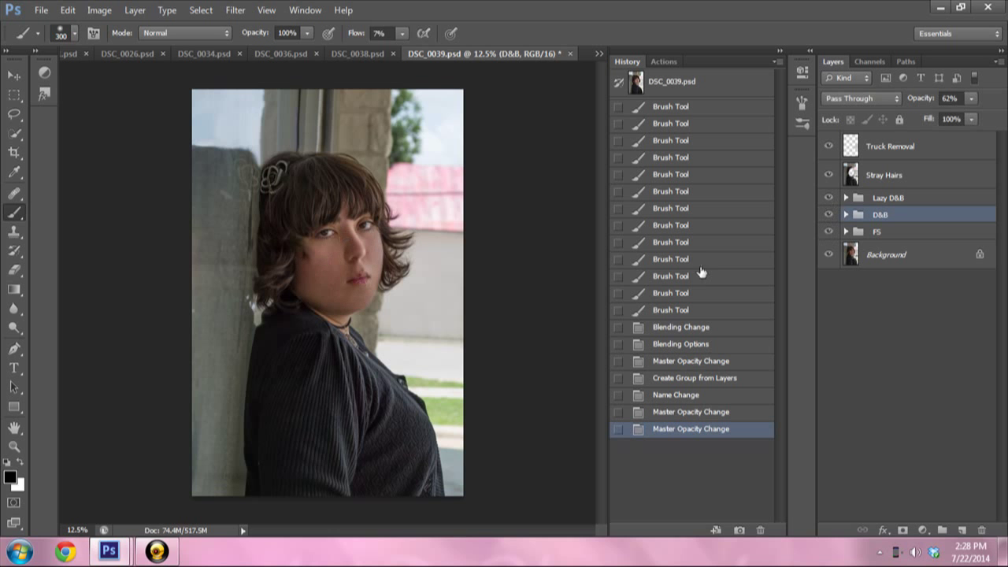
pyautogui.moveTo(828, 202)
pyautogui.mouseDown()
pyautogui.moveTo(827, 222)
pyautogui.moveTo(828, 198)
pyautogui.mouseUp()
pyautogui.click(663, 61)
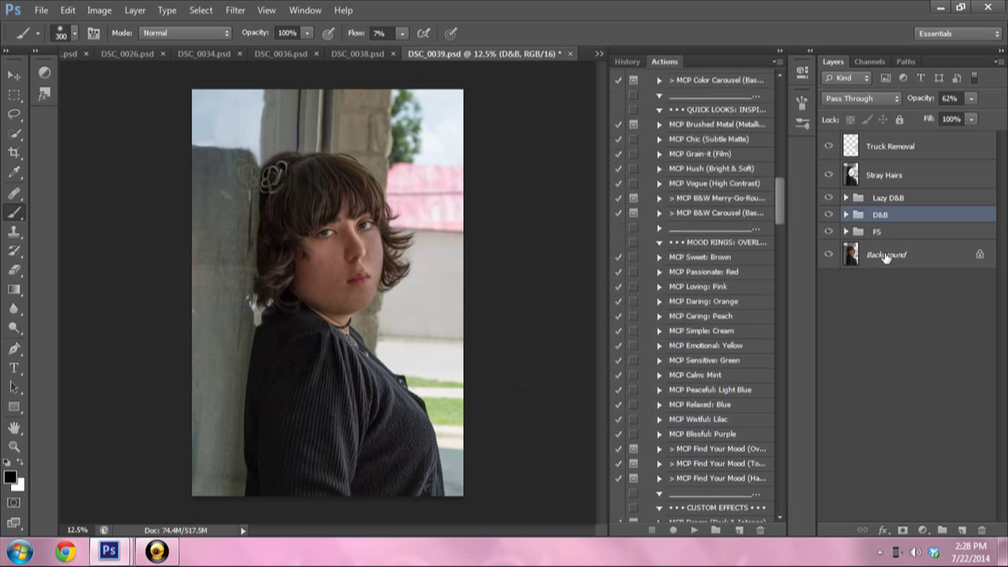
pyautogui.click(878, 256)
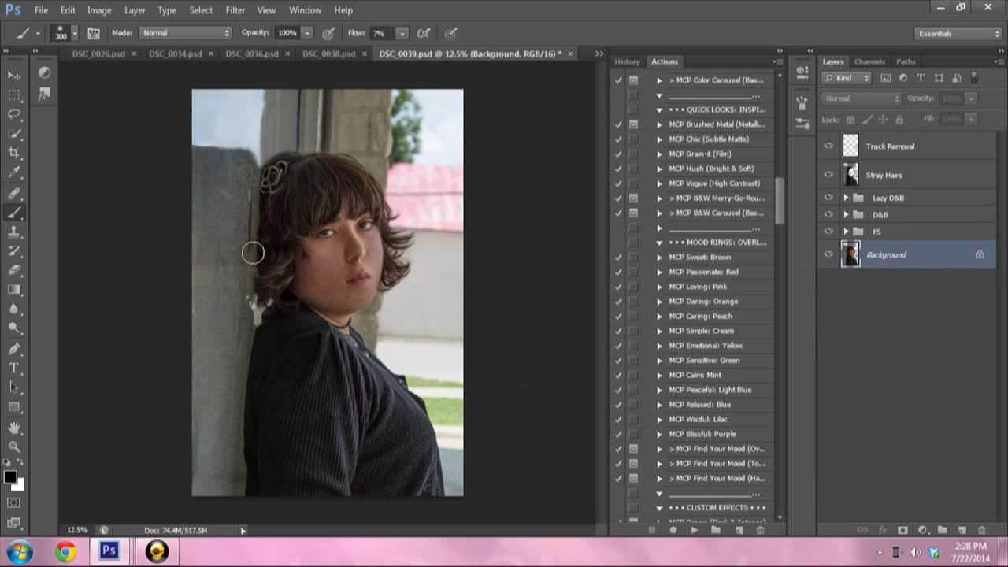
pyautogui.press('v')
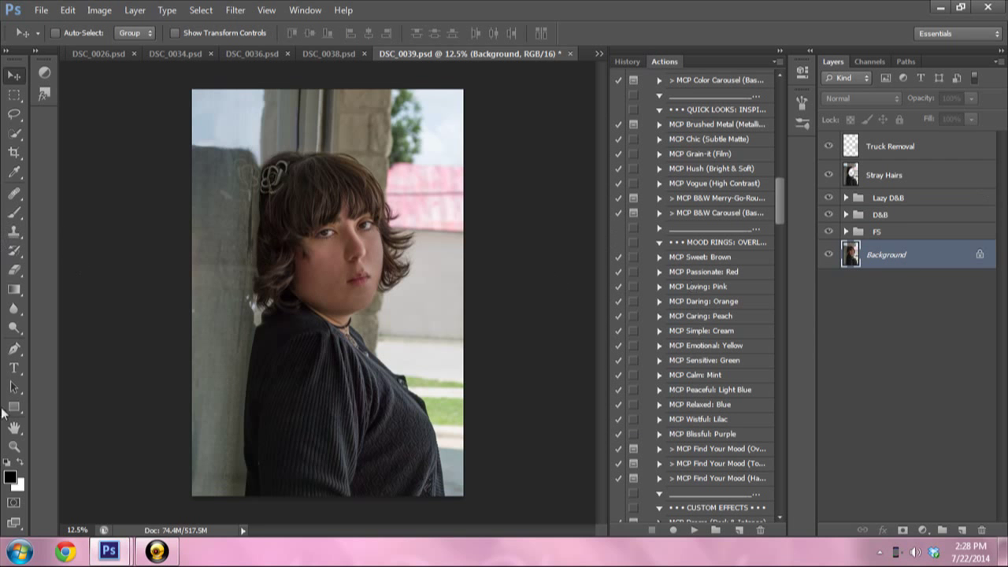
pyautogui.click(14, 446)
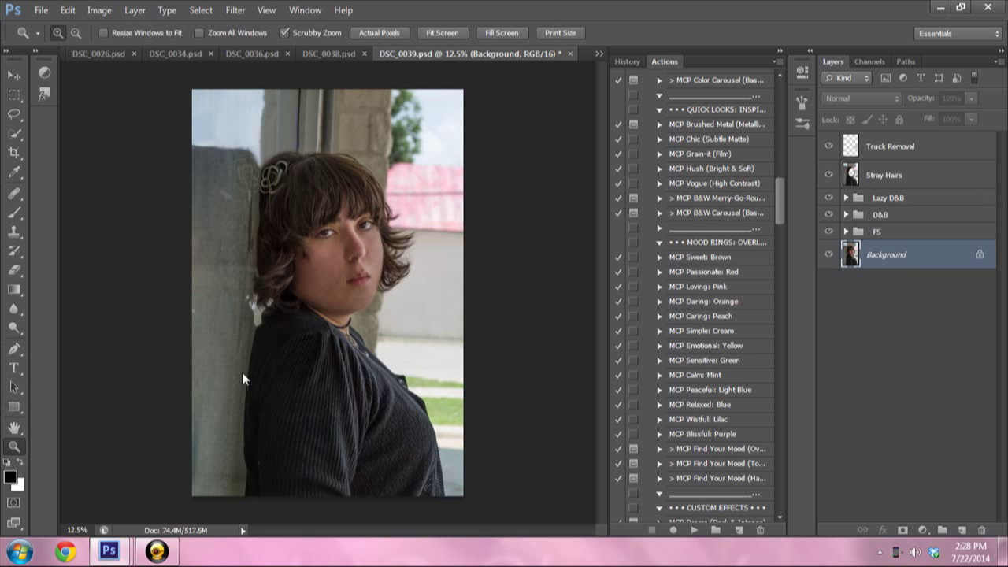
pyautogui.moveTo(315, 271); pyautogui.dragTo(313, 279)
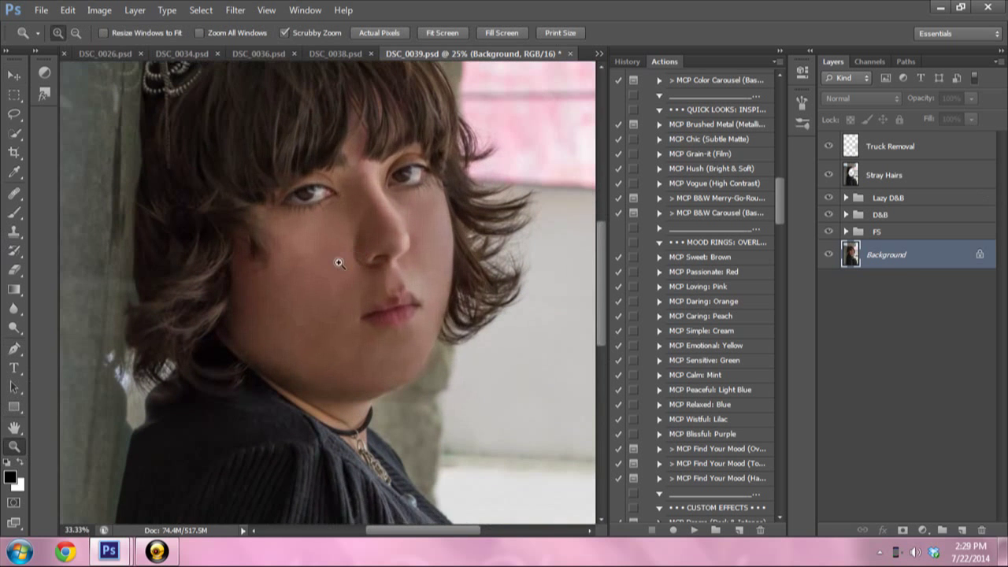
pyautogui.click(313, 280)
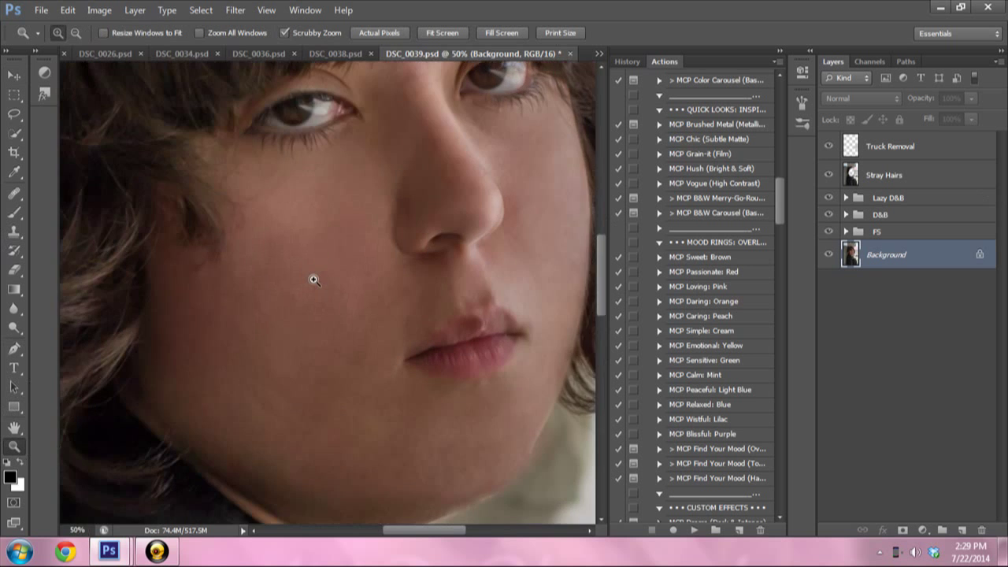
pyautogui.click(313, 280)
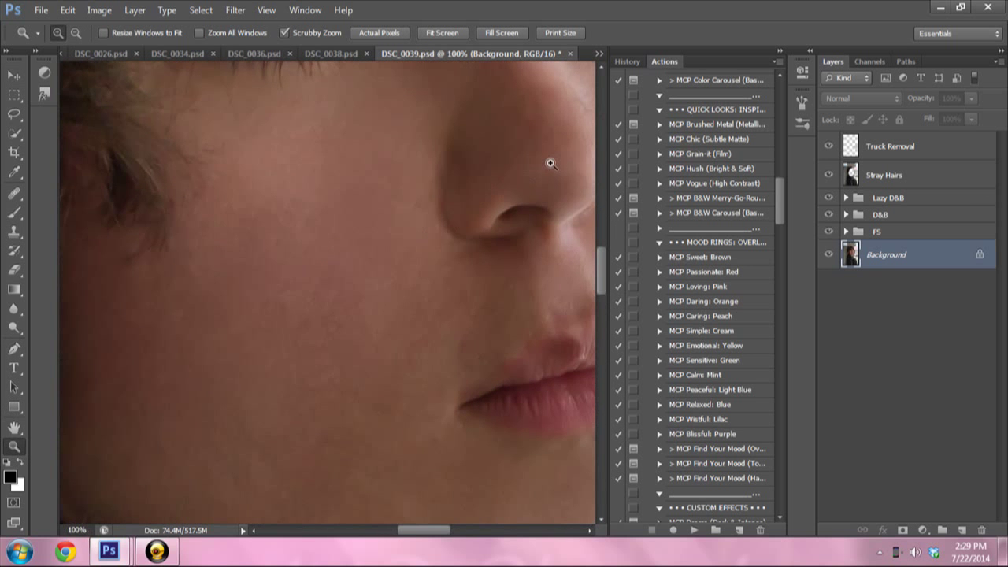
pyautogui.press('v')
pyautogui.moveTo(489, 232); pyautogui.dragTo(352, 381)
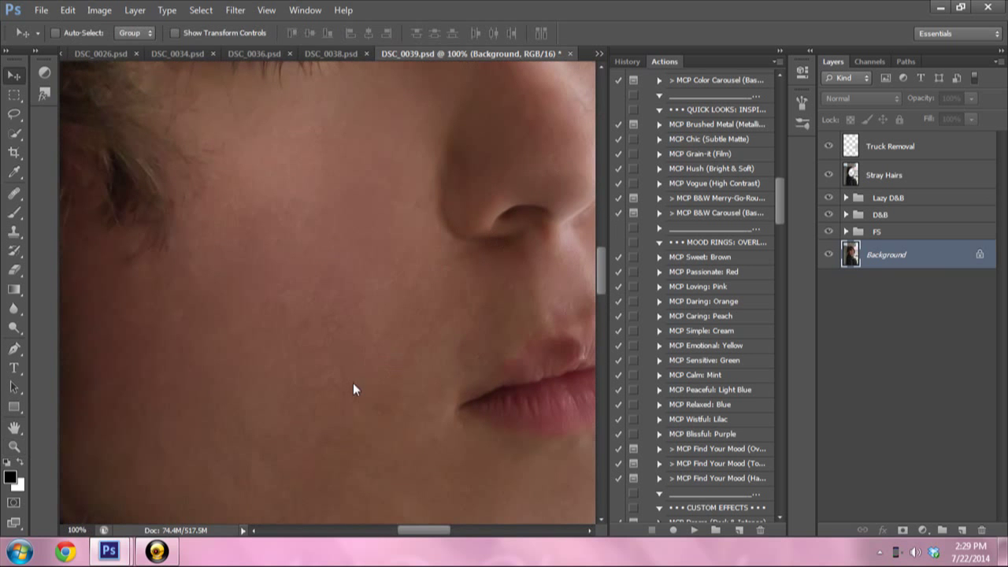
pyautogui.click(512, 218)
pyautogui.moveTo(405, 530); pyautogui.dragTo(440, 528)
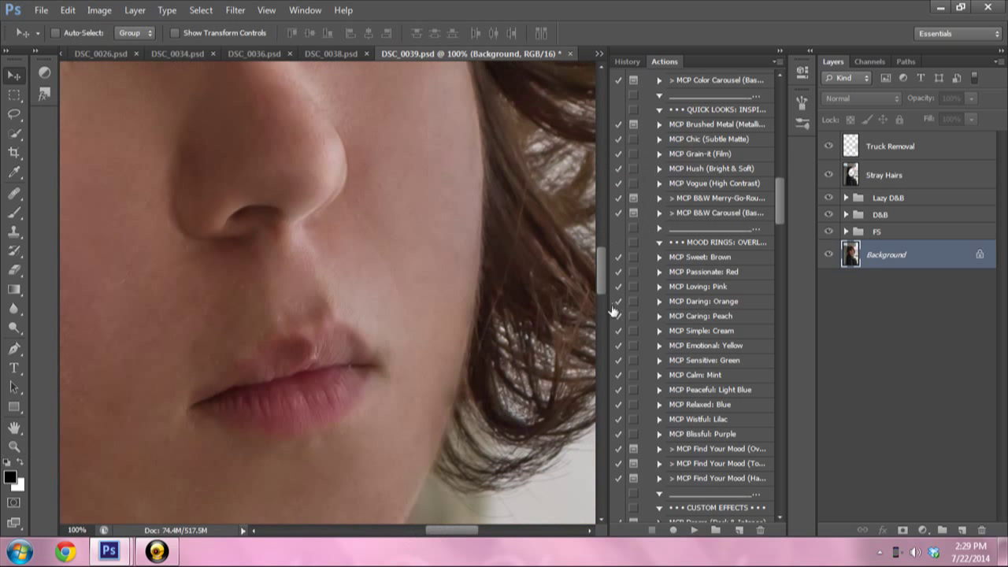
pyautogui.moveTo(603, 276); pyautogui.dragTo(604, 250)
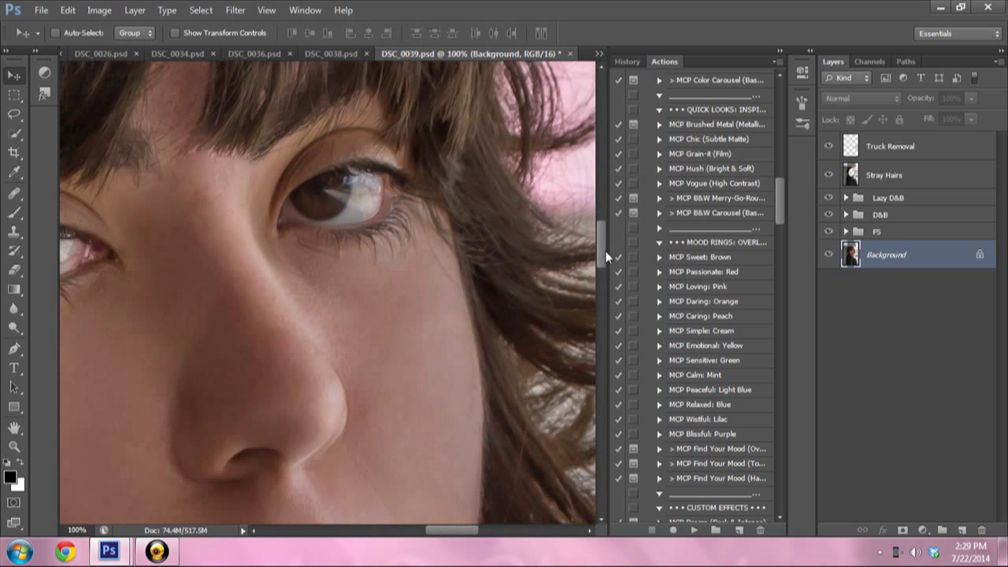
pyautogui.moveTo(442, 530); pyautogui.dragTo(415, 531)
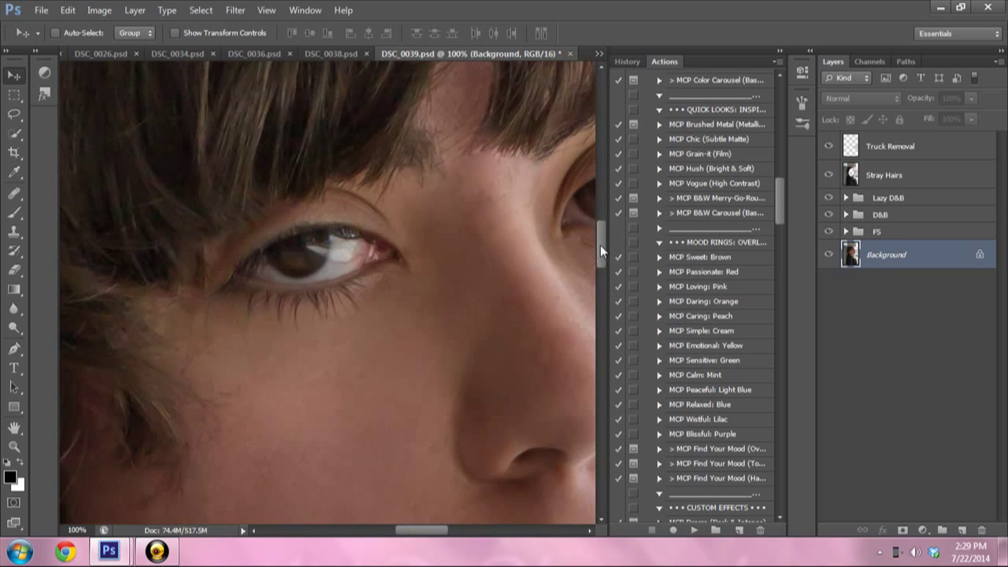
pyautogui.moveTo(601, 251)
pyautogui.mouseDown()
pyautogui.moveTo(606, 293)
pyautogui.moveTo(607, 259)
pyautogui.moveTo(606, 268)
pyautogui.mouseUp()
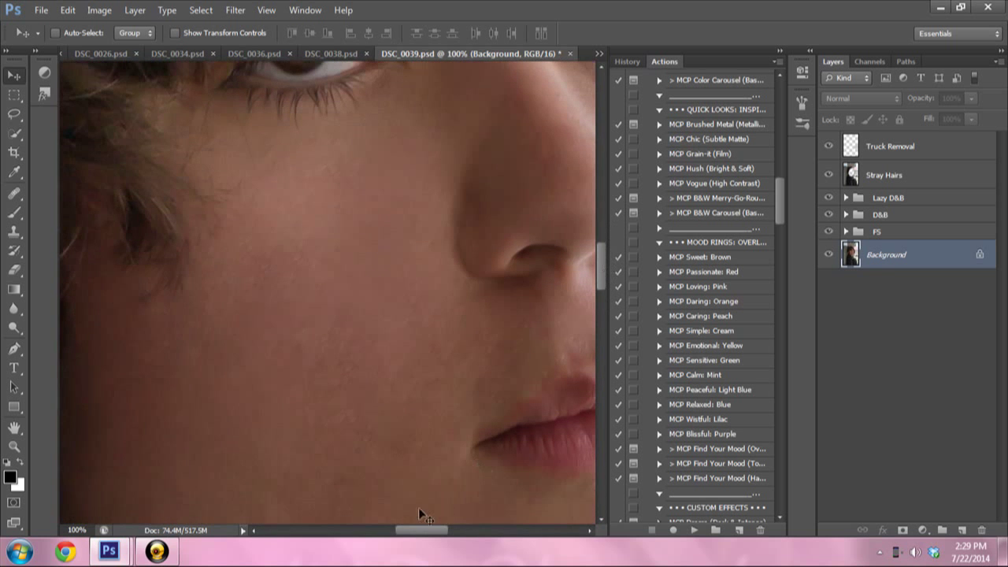
pyautogui.moveTo(437, 530)
pyautogui.mouseDown()
pyautogui.moveTo(469, 530)
pyautogui.moveTo(400, 529)
pyautogui.moveTo(417, 528)
pyautogui.mouseUp()
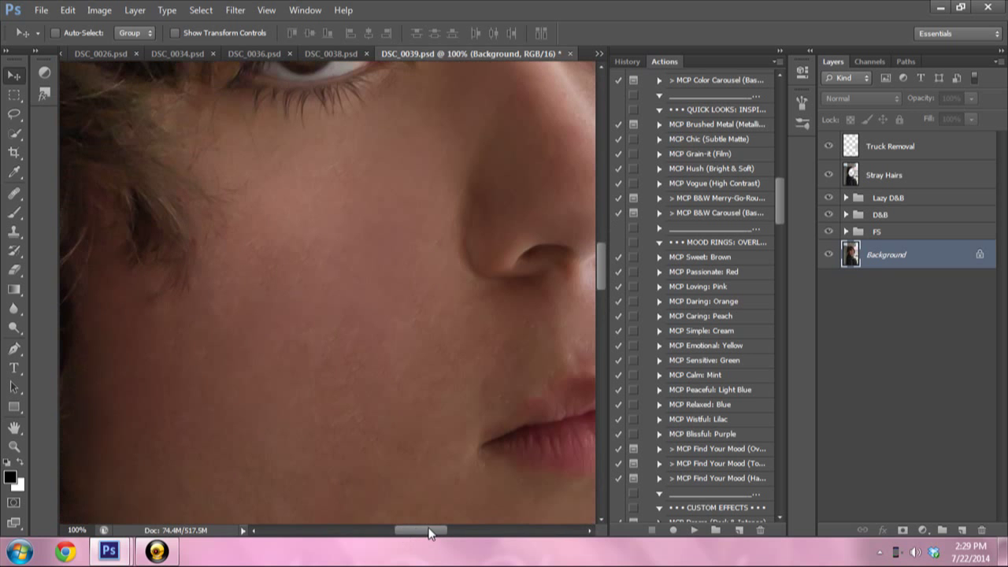
pyautogui.click(79, 530)
pyautogui.write('50')
pyautogui.press('Return')
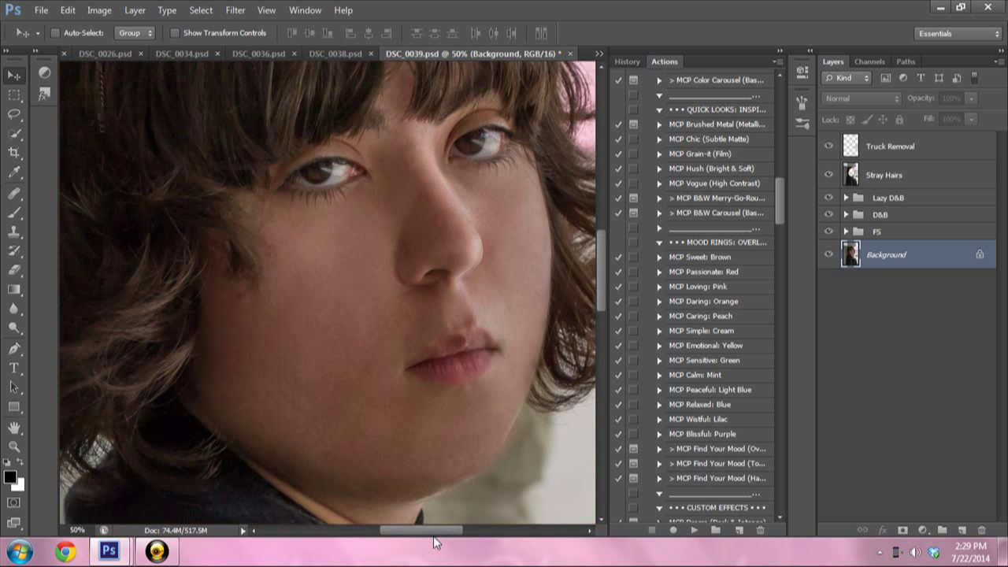
pyautogui.moveTo(430, 536); pyautogui.dragTo(441, 535)
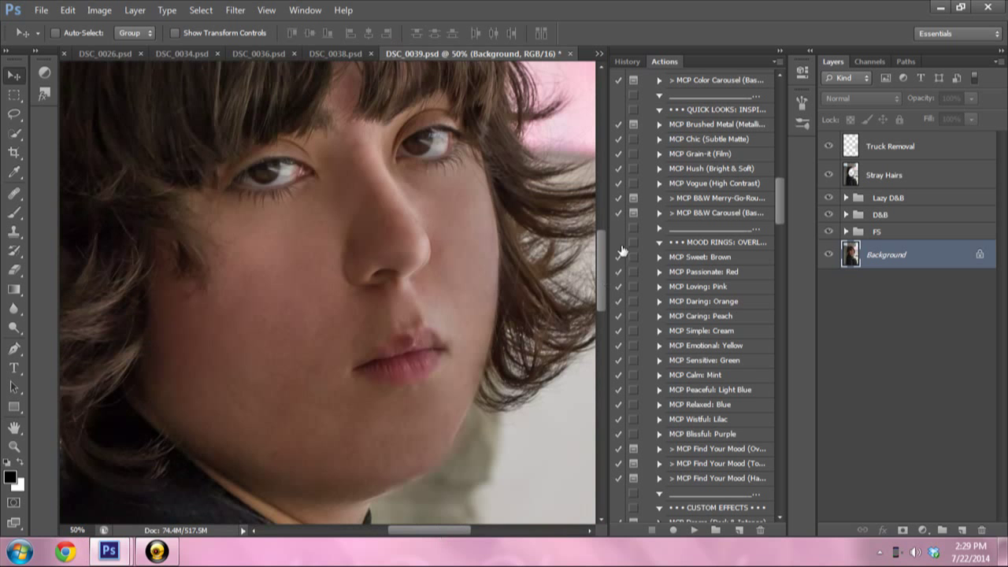
pyautogui.moveTo(607, 264)
pyautogui.mouseDown()
pyautogui.moveTo(619, 238)
pyautogui.moveTo(620, 266)
pyautogui.mouseUp()
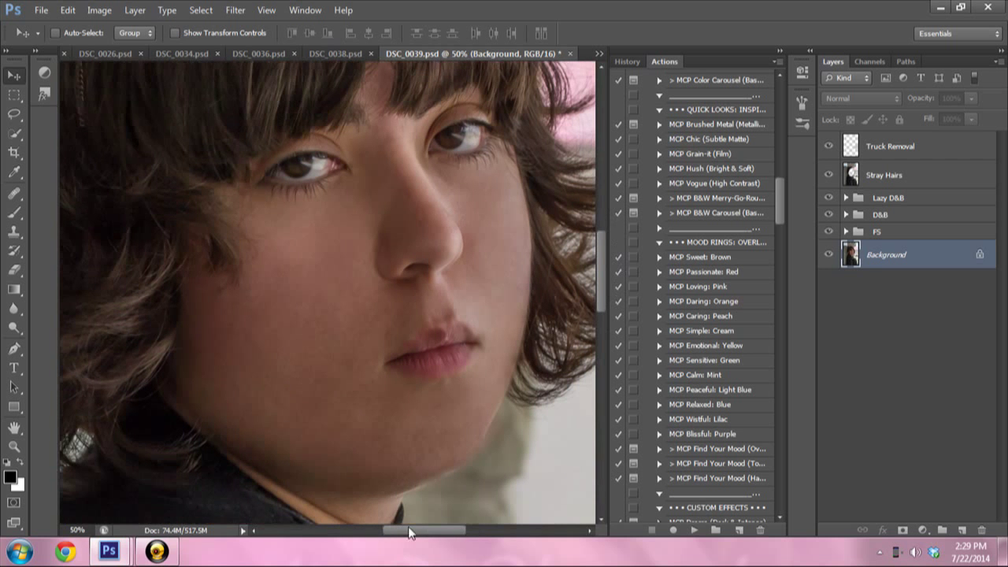
pyautogui.moveTo(415, 532); pyautogui.dragTo(410, 528)
pyautogui.click(69, 529)
pyautogui.write('12.5')
# - Zoom out to 12.5% and compare the portrait with F5 retouching hidden and shown
pyautogui.press('Return')
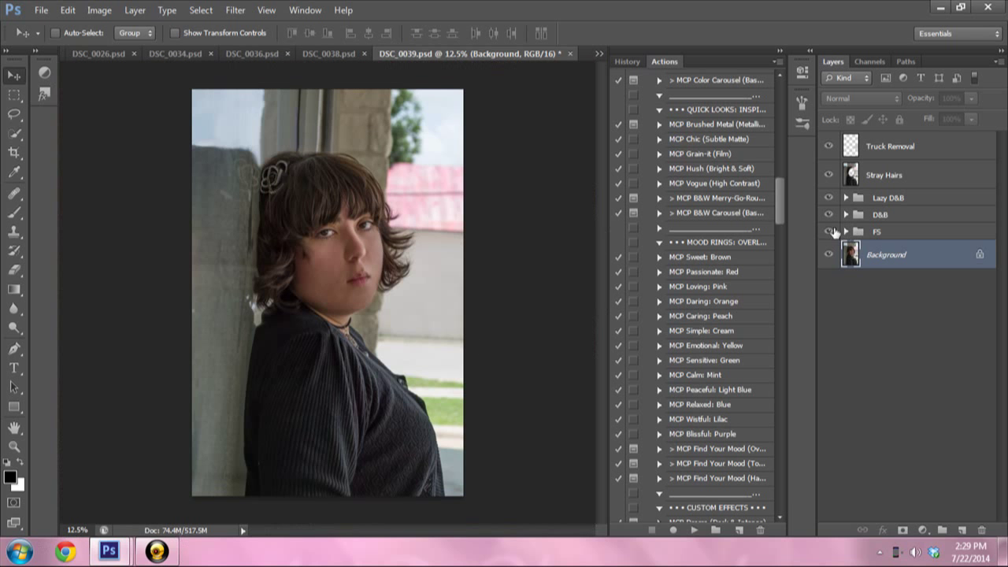
pyautogui.click(828, 231)
pyautogui.click(827, 213)
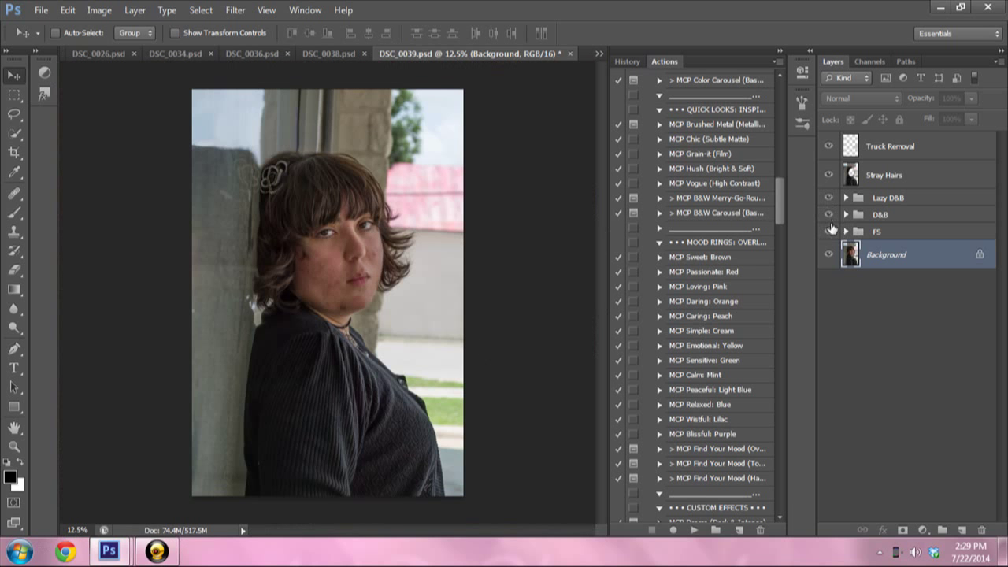
pyautogui.click(831, 228)
pyautogui.click(828, 214)
pyautogui.click(877, 344)
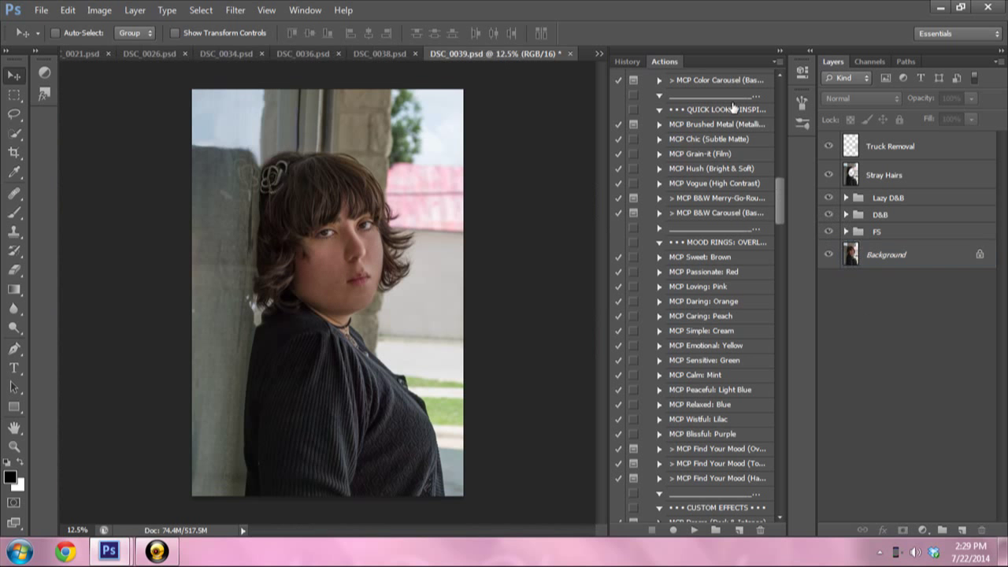
pyautogui.click(638, 61)
# - Scroll through the MCP Inspire actions and select the Quick Flash lighting action
pyautogui.moveTo(782, 214)
pyautogui.mouseDown()
pyautogui.moveTo(783, 90)
pyautogui.moveTo(782, 219)
pyautogui.moveTo(777, 138)
pyautogui.moveTo(781, 176)
pyautogui.moveTo(779, 152)
pyautogui.mouseUp()
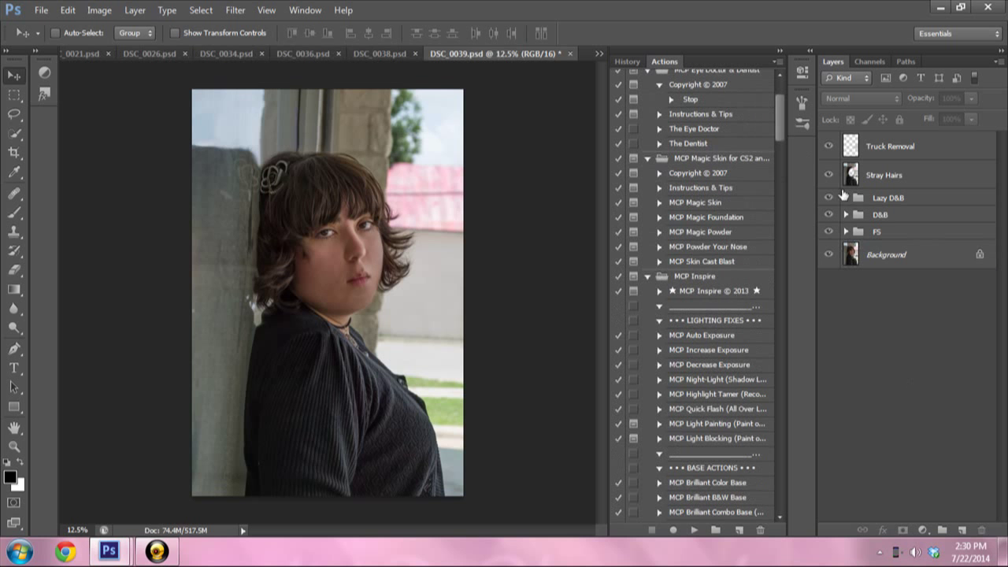
pyautogui.scroll(3, 693, 229)
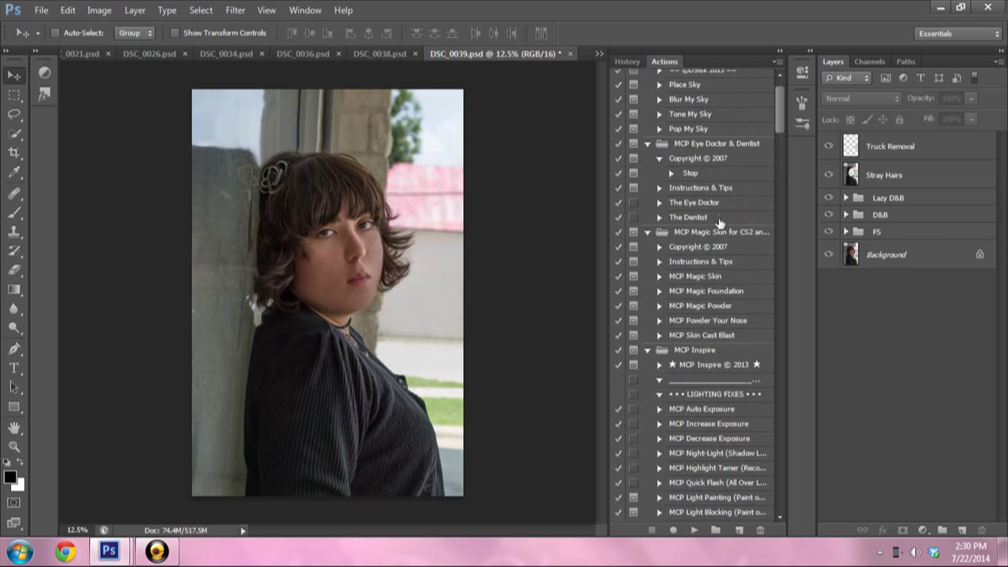
pyautogui.scroll(-2, 706, 205)
pyautogui.scroll(-2, 709, 209)
pyautogui.scroll(-3, 717, 220)
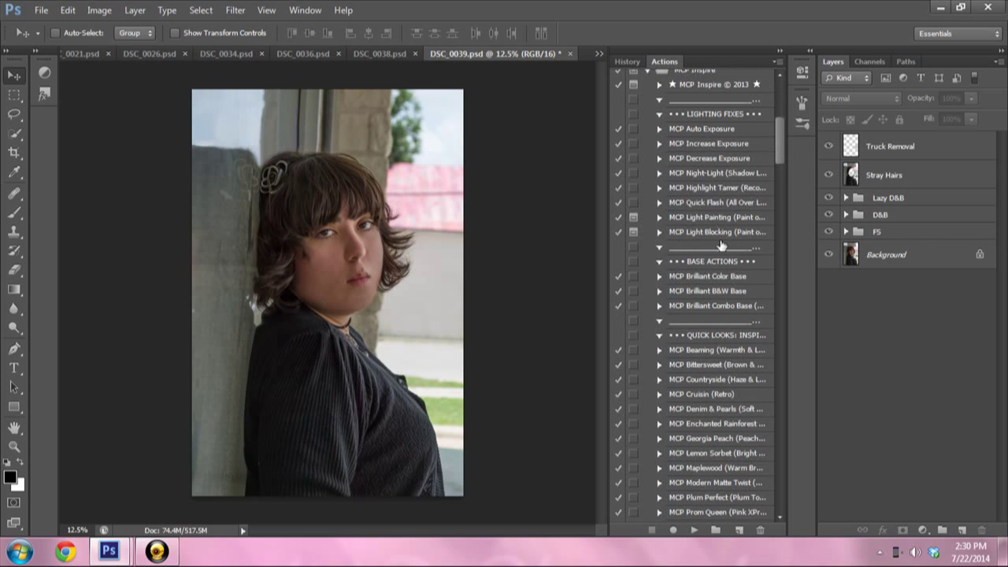
pyautogui.scroll(3, 745, 165)
pyautogui.scroll(-1, 745, 164)
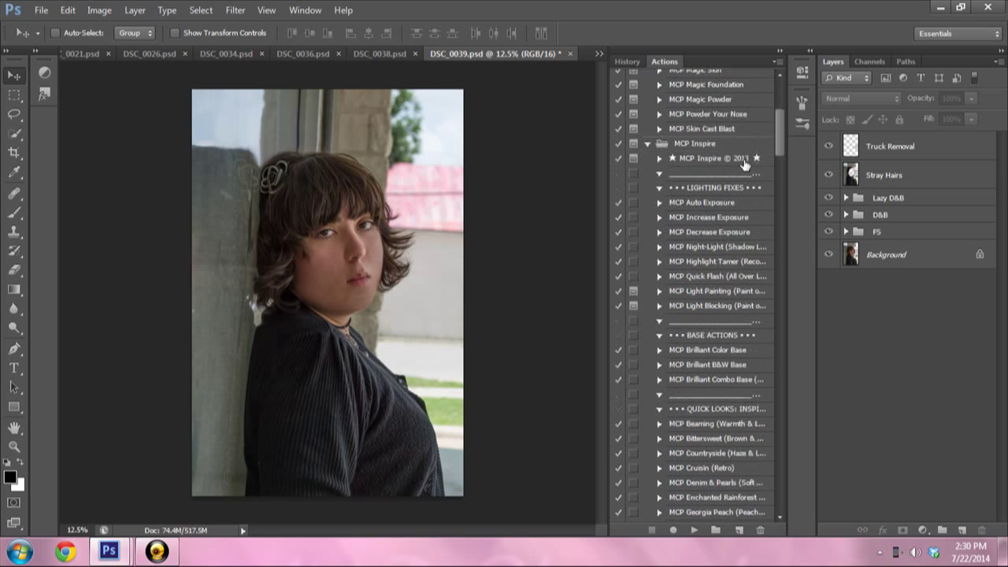
pyautogui.scroll(-1, 745, 164)
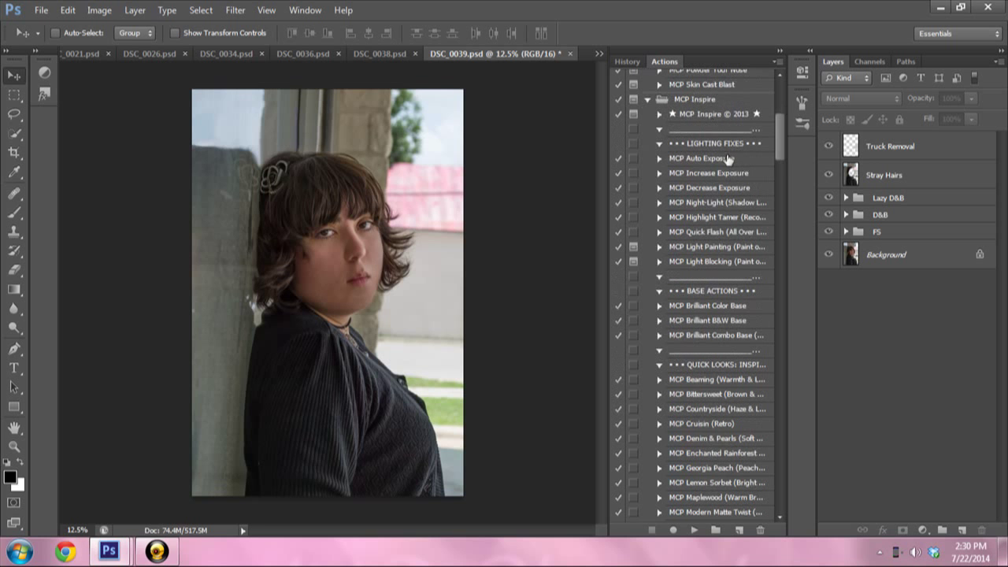
pyautogui.scroll(-1, 718, 272)
pyautogui.scroll(-3, 719, 272)
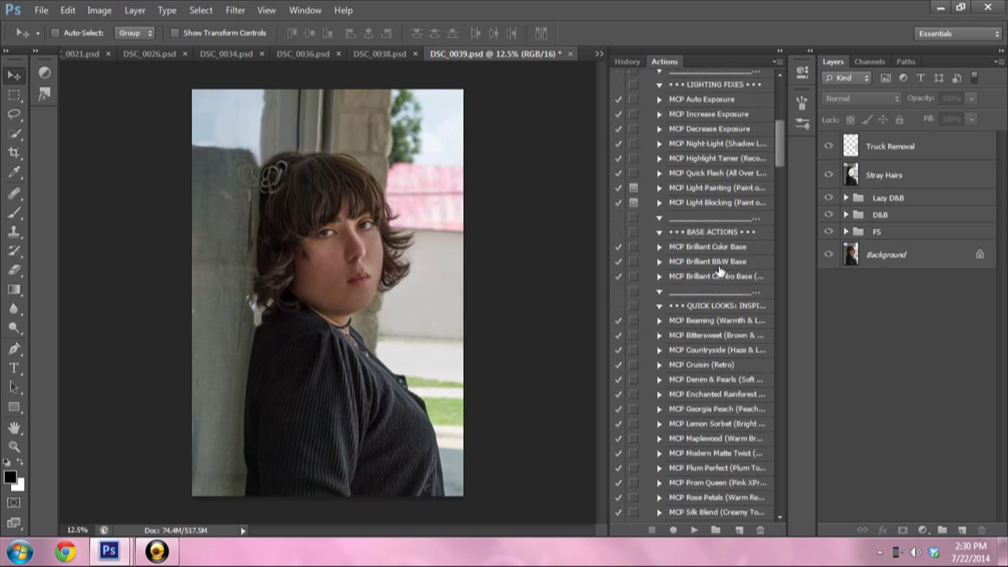
pyautogui.click(715, 174)
# - Scroll further down and select the Sun-Drenched quick look action
pyautogui.scroll(-5, 712, 356)
pyautogui.scroll(-4, 713, 355)
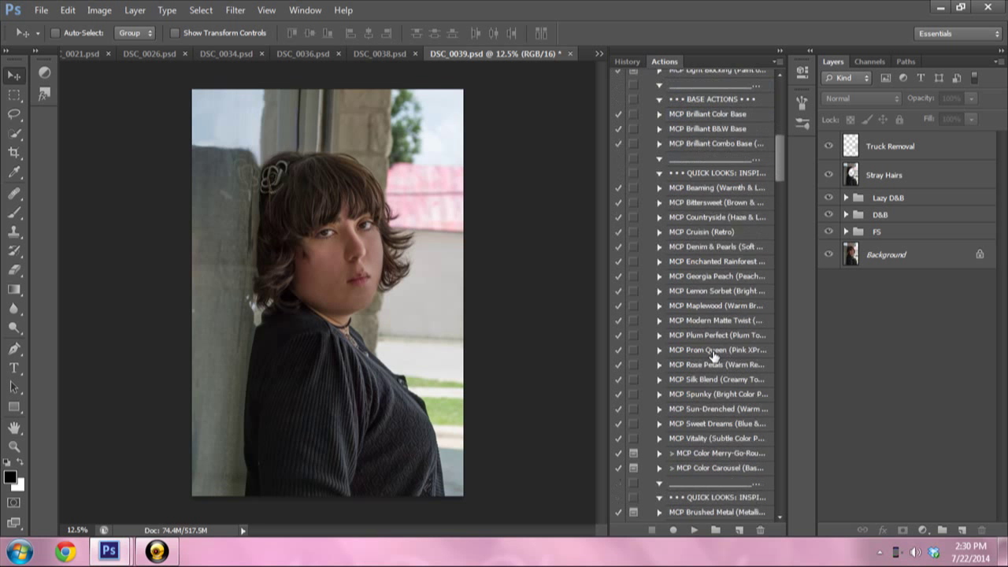
pyautogui.scroll(-2, 713, 356)
pyautogui.scroll(-1, 713, 356)
pyautogui.scroll(-2, 713, 356)
pyautogui.scroll(-1, 713, 356)
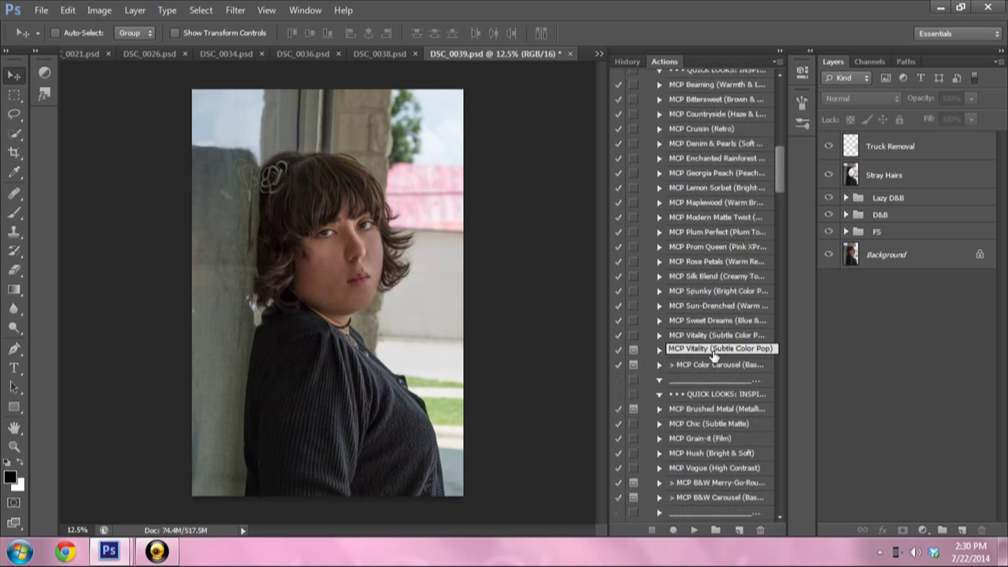
pyautogui.scroll(1, 713, 354)
pyautogui.click(705, 340)
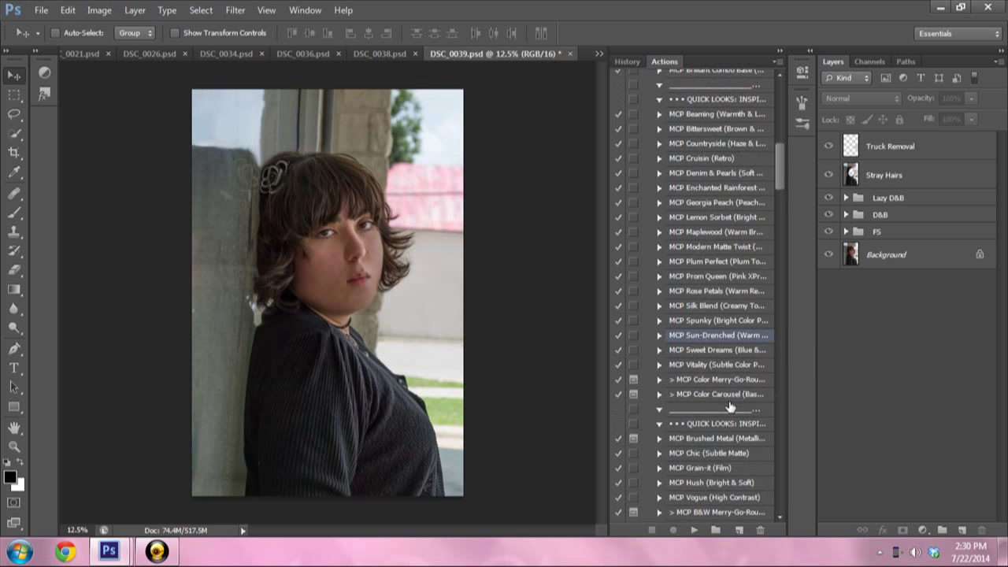
# - Browse the MCP Inspire list again and pick the Quick Flash action to run
pyautogui.scroll(2, 731, 407)
pyautogui.scroll(-6, 731, 407)
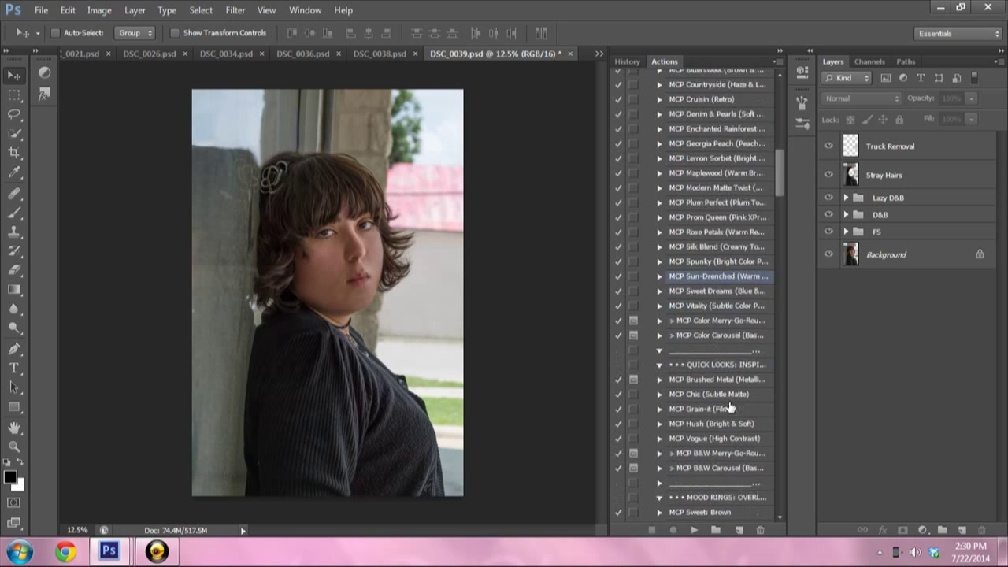
pyautogui.scroll(-10, 730, 407)
pyautogui.scroll(-4, 731, 407)
pyautogui.scroll(-7, 730, 407)
pyautogui.scroll(3, 731, 407)
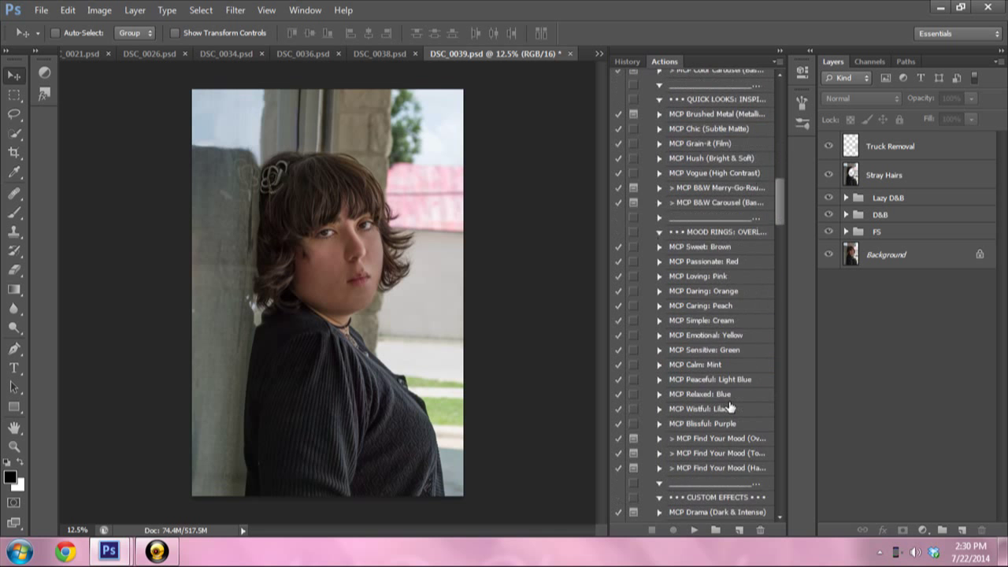
pyautogui.scroll(-2, 731, 407)
pyautogui.scroll(-8, 731, 407)
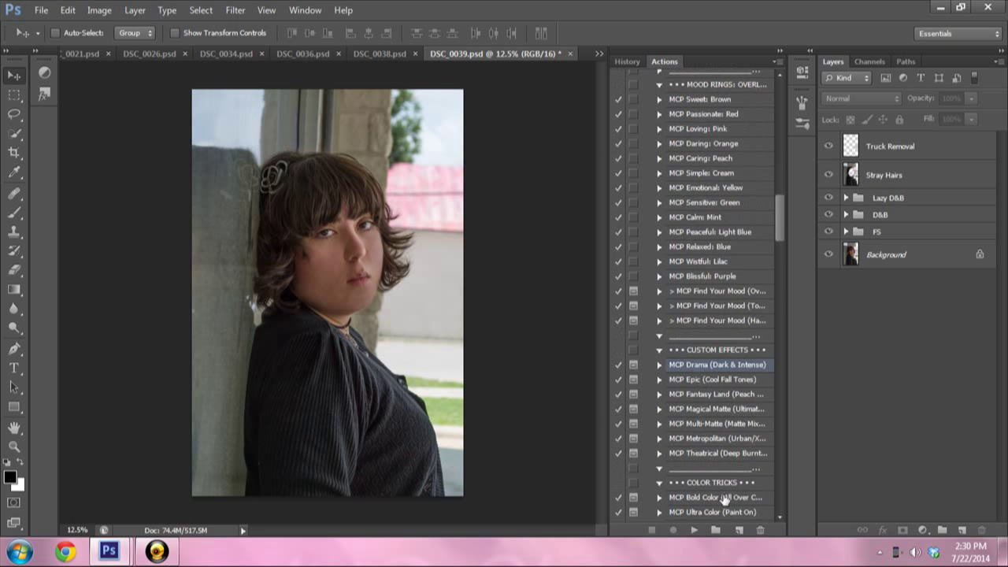
pyautogui.click(694, 529)
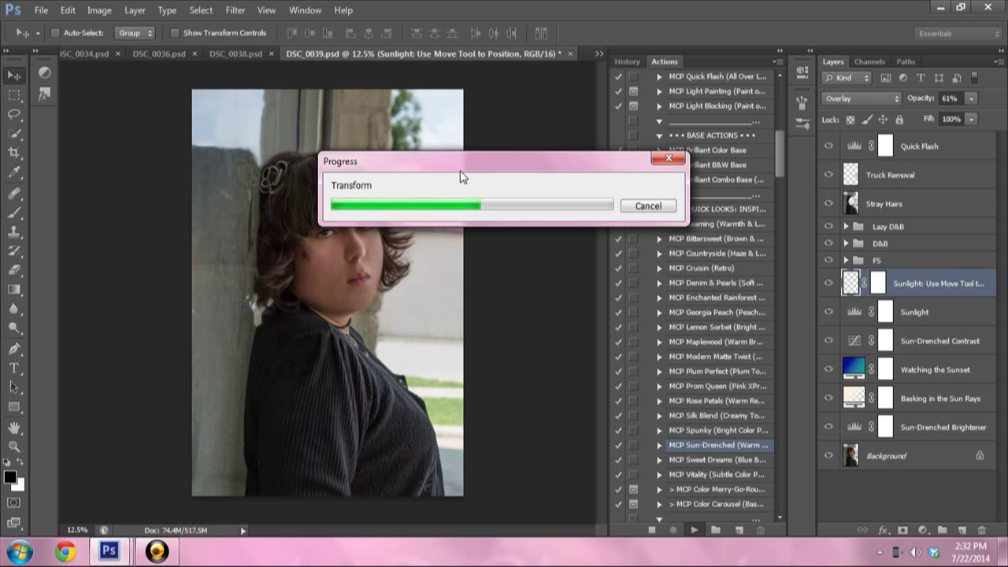
# - Keep the Progress window off the photo while Quick Flash and Sun-Drenched run
pyautogui.moveTo(468, 167)
pyautogui.mouseDown()
pyautogui.moveTo(300, 164)
pyautogui.moveTo(292, 98)
pyautogui.mouseUp()
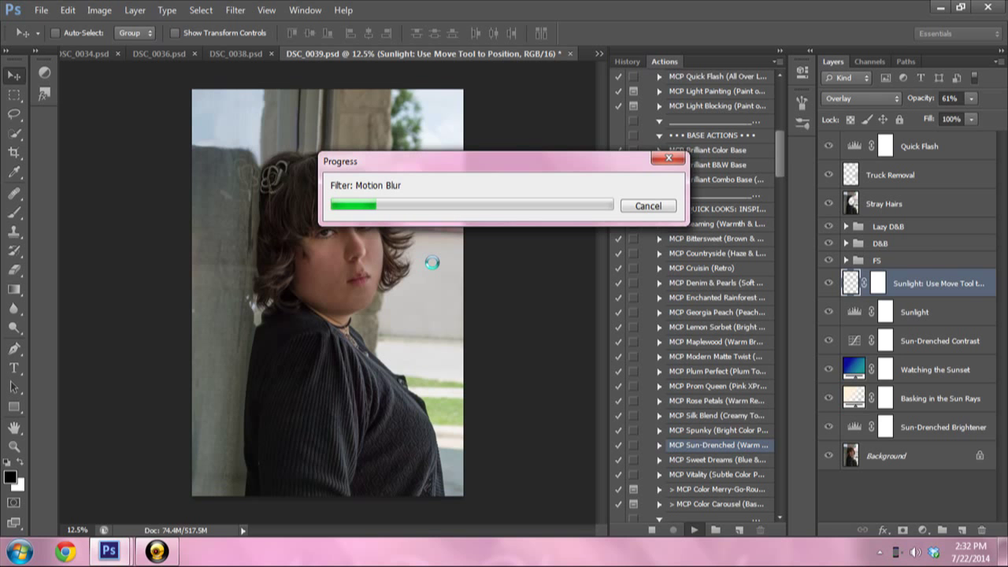
pyautogui.moveTo(437, 169)
pyautogui.mouseDown()
pyautogui.moveTo(664, 215)
pyautogui.moveTo(632, 215)
pyautogui.mouseUp()
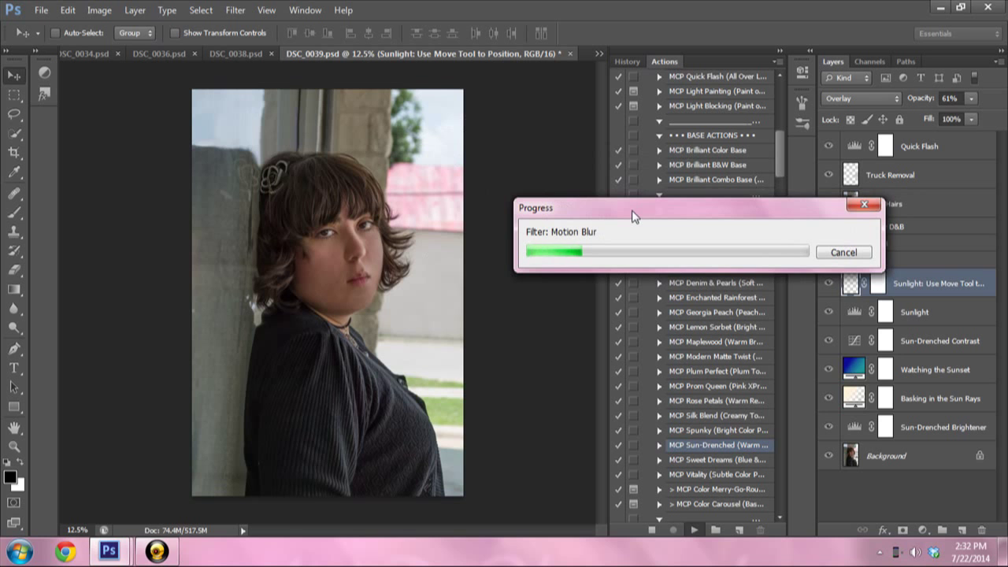
pyautogui.moveTo(633, 216); pyautogui.dragTo(596, 86)
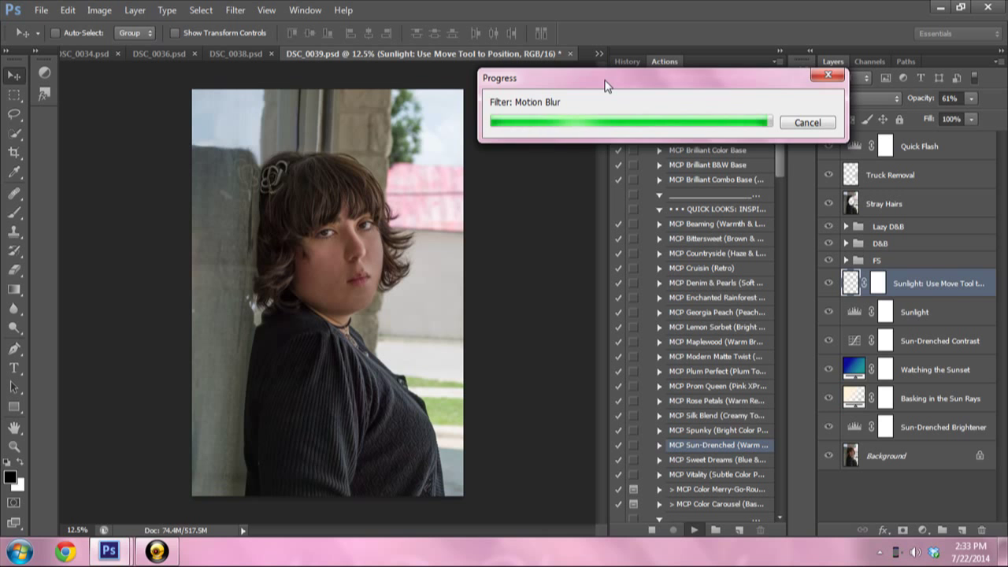
pyautogui.moveTo(605, 85); pyautogui.dragTo(279, 89)
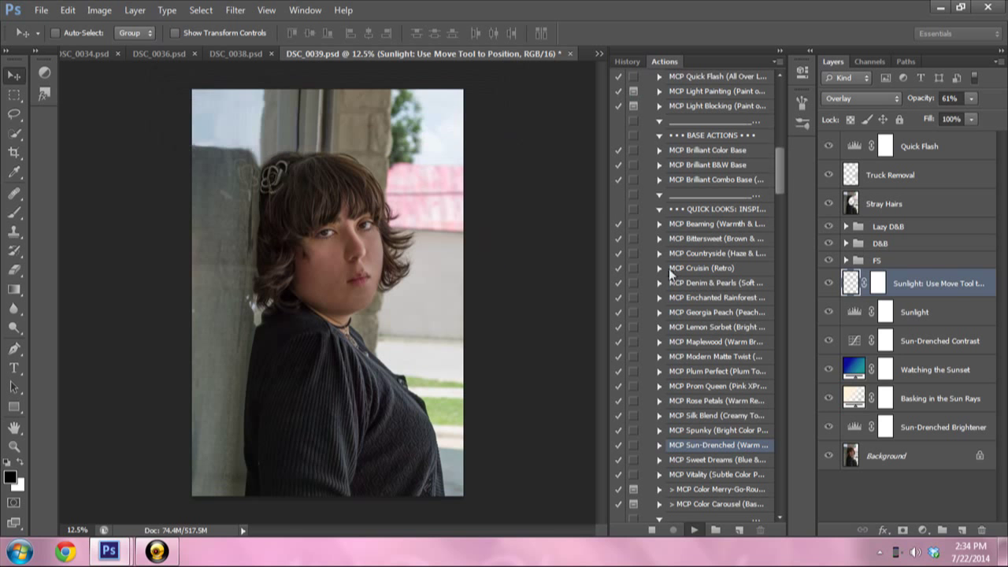
# - Hide the Quick Flash and Sun-Drenched layers and run MCP Drama (Dark & Intense)
pyautogui.scroll(1, 734, 370)
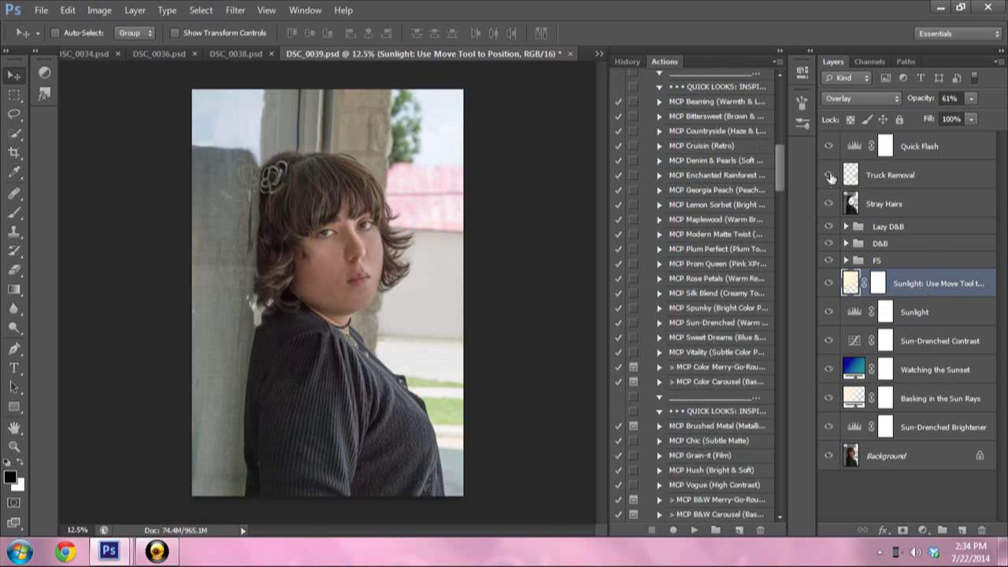
pyautogui.moveTo(782, 178); pyautogui.dragTo(782, 210)
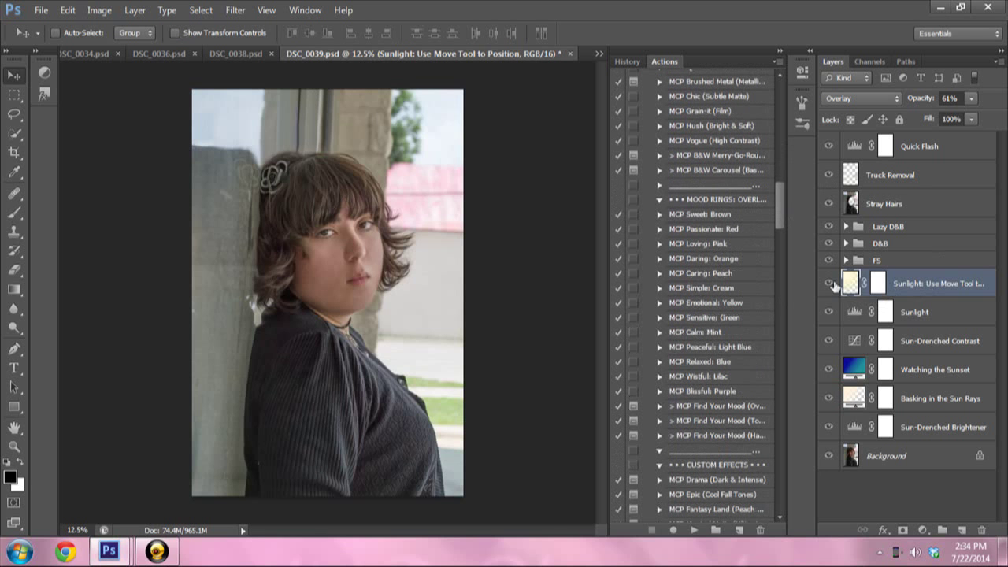
pyautogui.moveTo(827, 283); pyautogui.dragTo(833, 435)
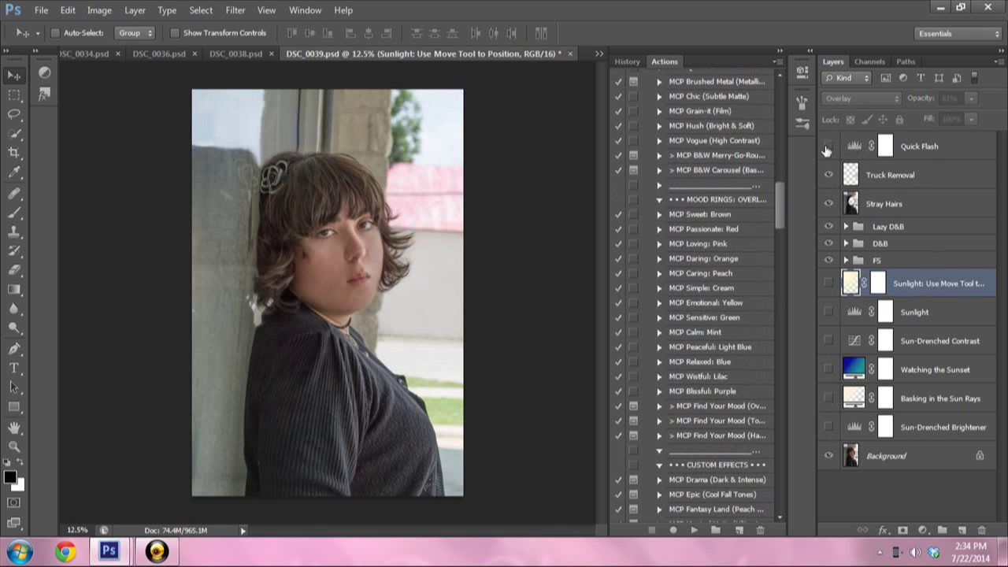
pyautogui.click(826, 146)
pyautogui.moveTo(781, 211); pyautogui.dragTo(785, 243)
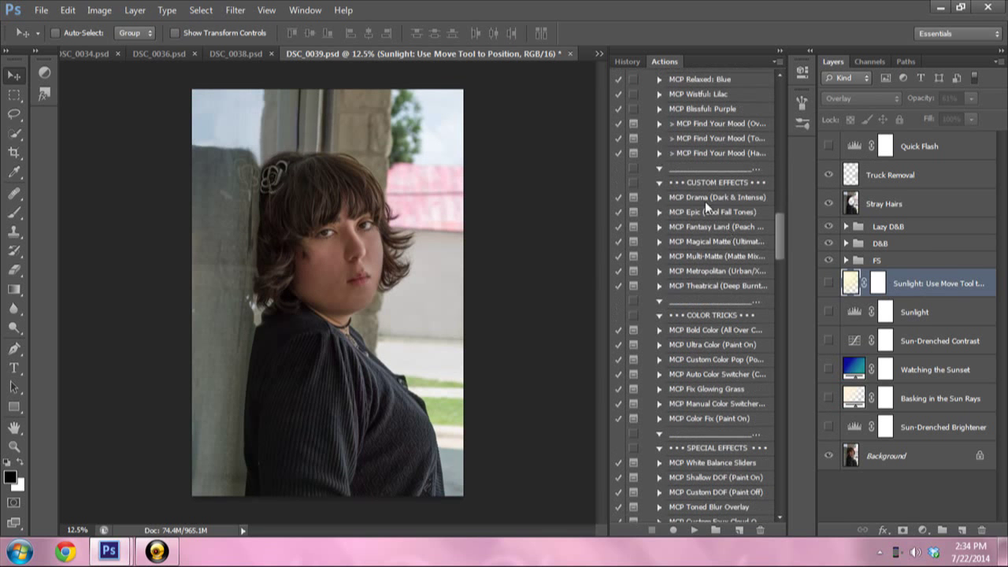
pyautogui.click(696, 201)
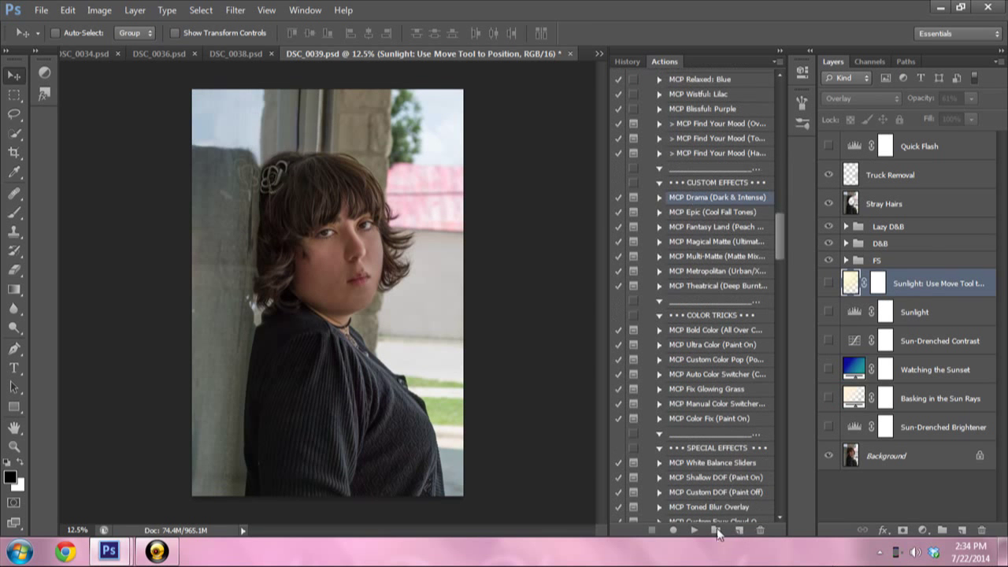
pyautogui.click(867, 455)
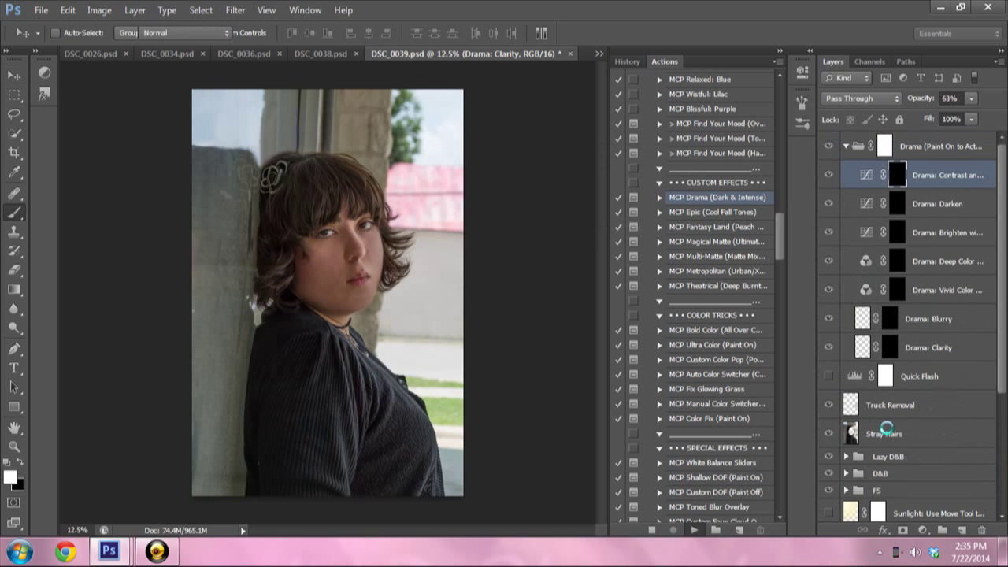
# - Adjust brush flow and paint the Drama contrast mask over the hair, eyes and upper face
pyautogui.press('Return')
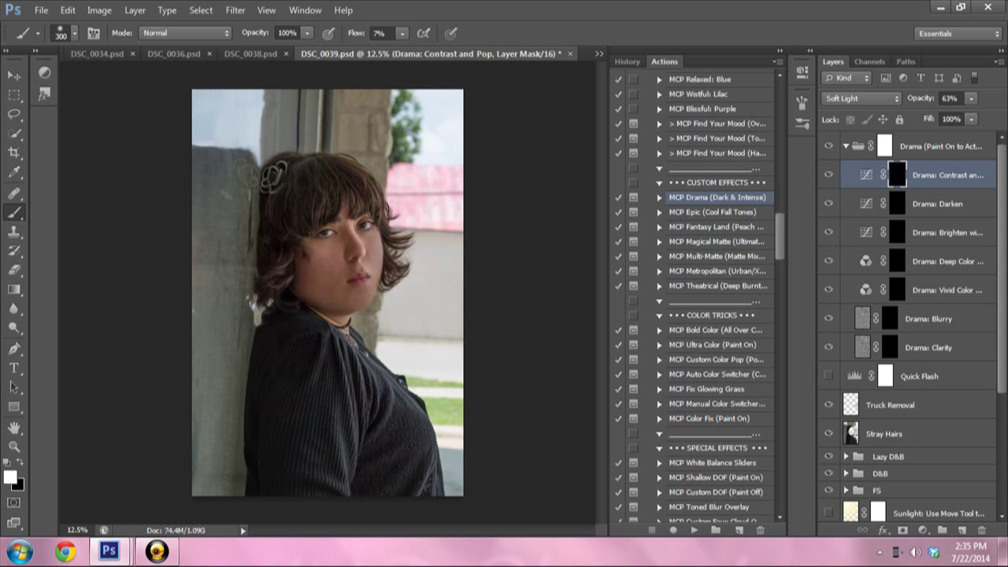
pyautogui.click(379, 33)
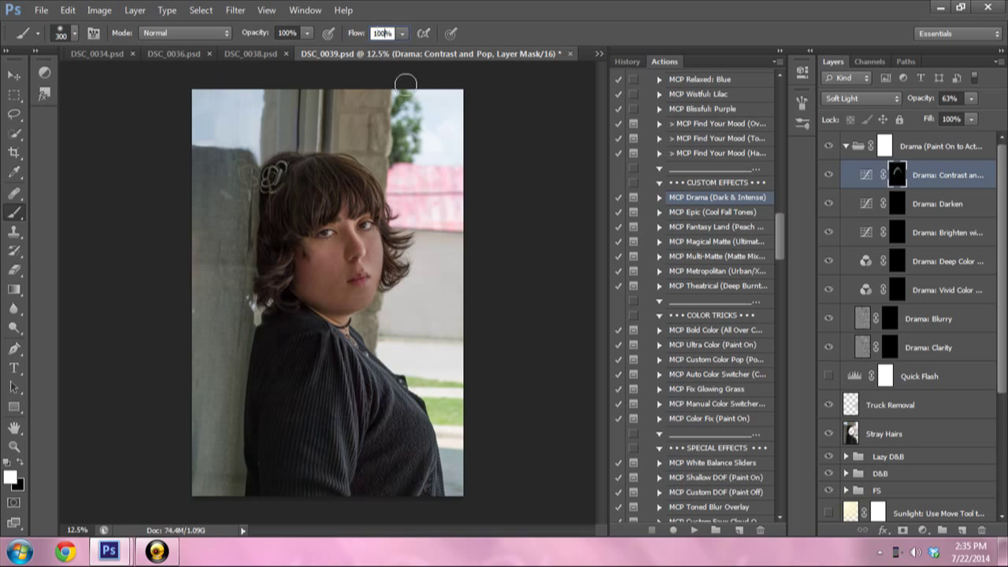
pyautogui.press('Return')
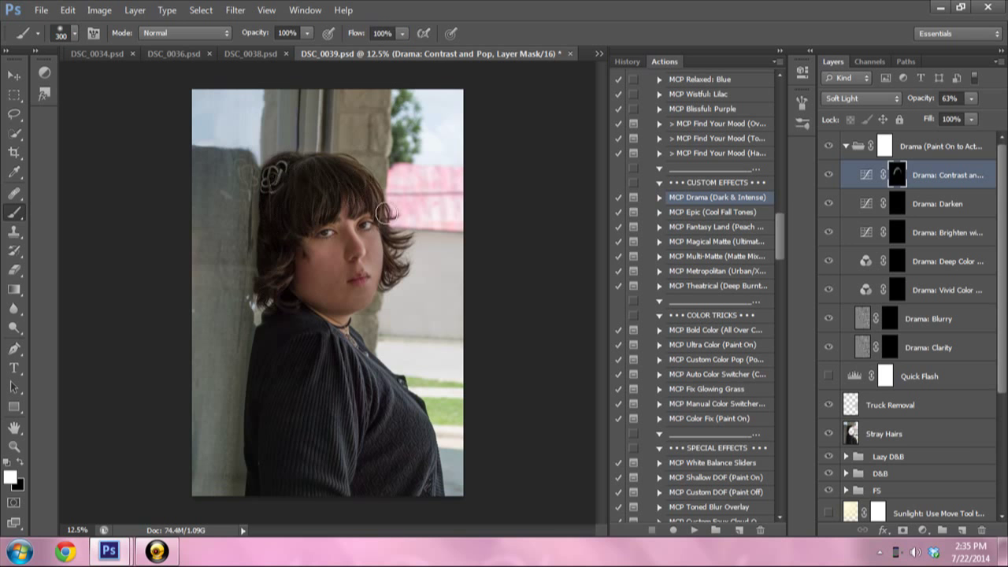
pyautogui.moveTo(339, 167); pyautogui.dragTo(338, 197)
pyautogui.press('[')
pyautogui.press('[')
pyautogui.moveTo(340, 252); pyautogui.dragTo(374, 230)
# - Lower the Drama: Contrast and Pop layer to 31% opacity
pyautogui.click(971, 101)
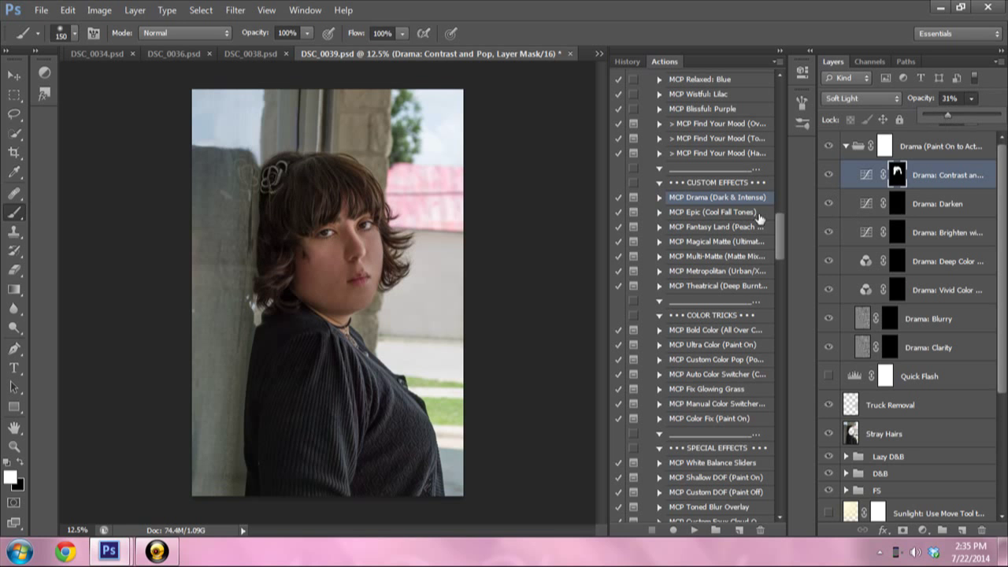
pyautogui.click(813, 183)
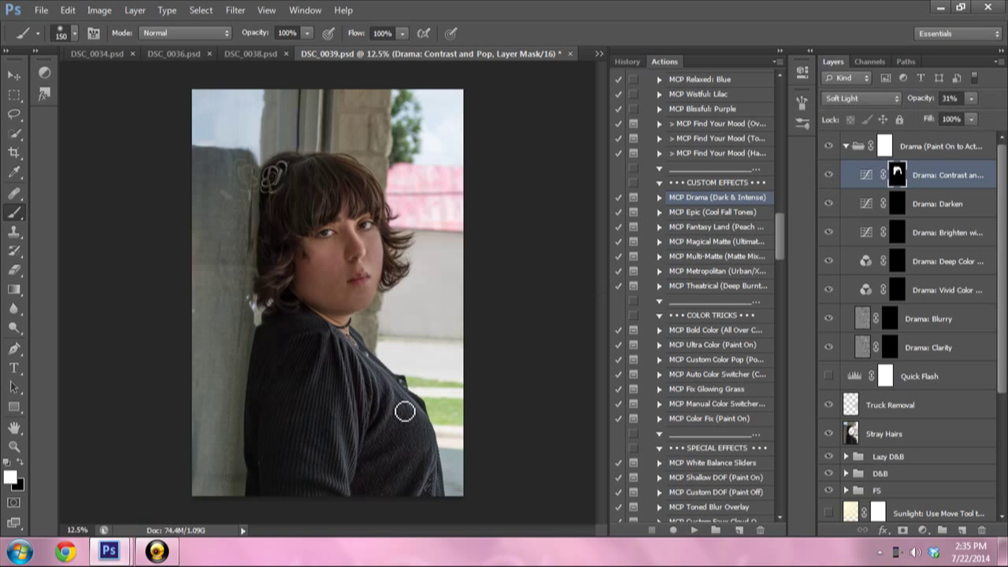
pyautogui.click(78, 530)
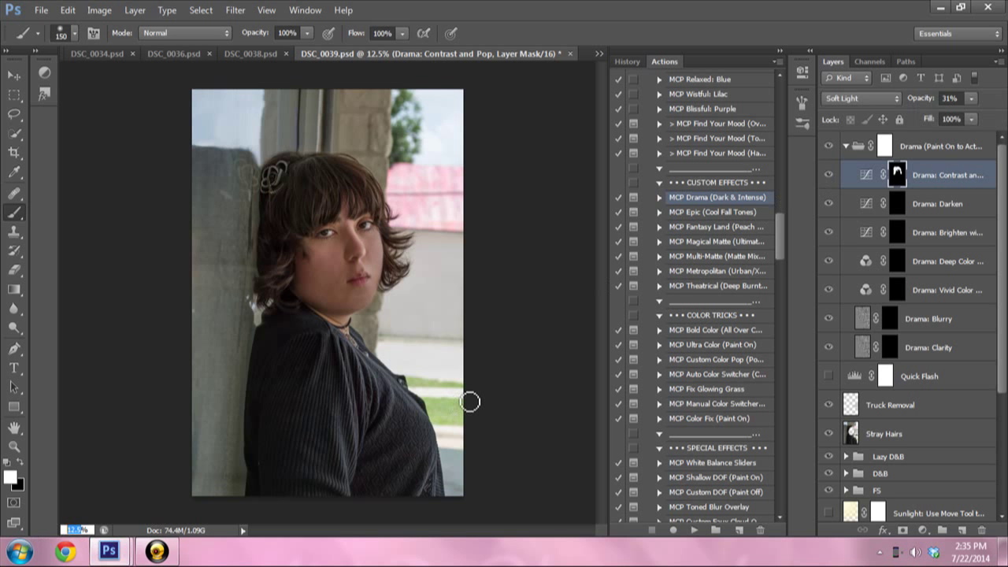
pyautogui.write('55')
# - Zoom to 55% and paint the Drama: Darken mask over both irises with a small brush
pyautogui.press('Return')
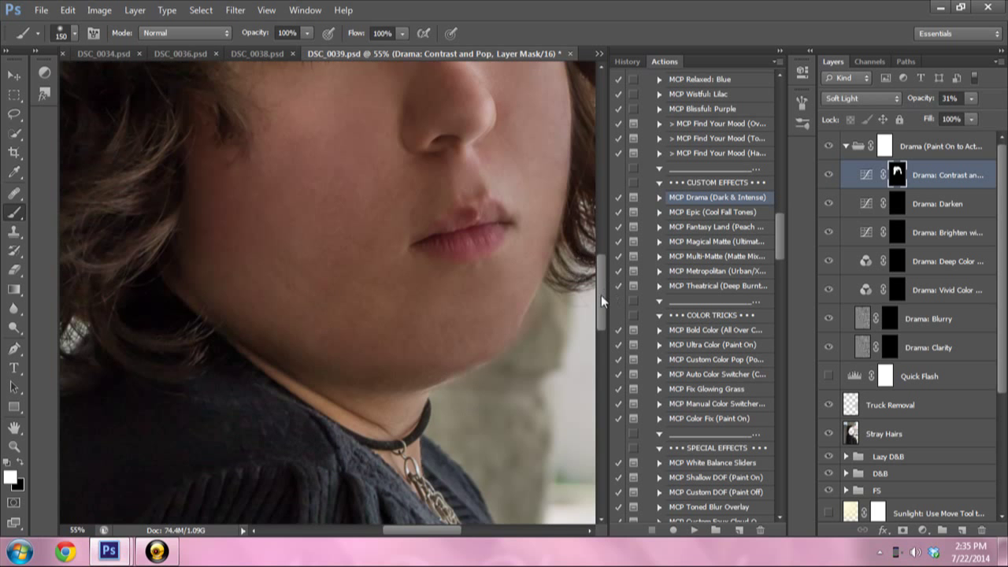
pyautogui.moveTo(600, 295); pyautogui.dragTo(602, 263)
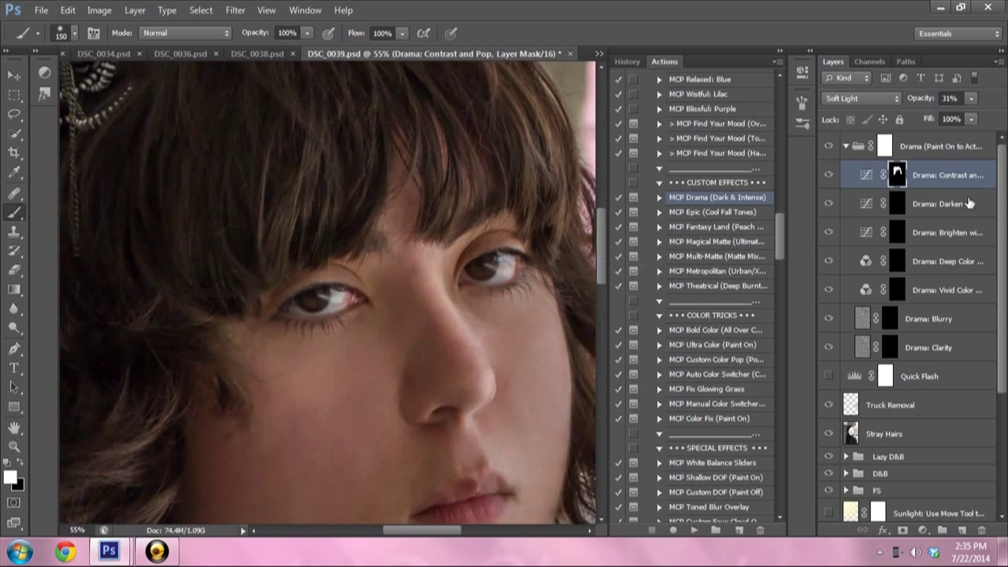
pyautogui.click(890, 215)
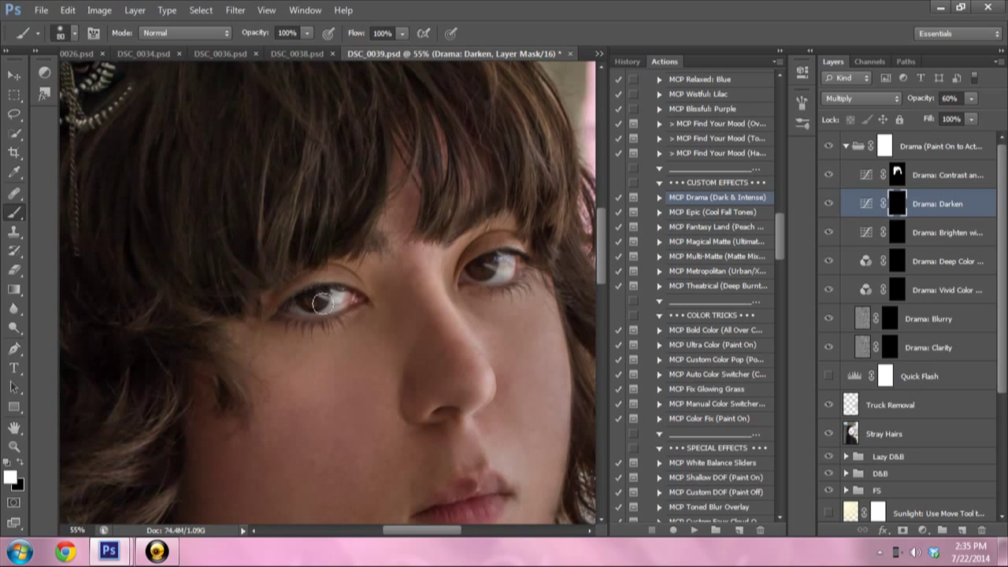
pyautogui.press('[')
pyautogui.moveTo(492, 439); pyautogui.dragTo(495, 409)
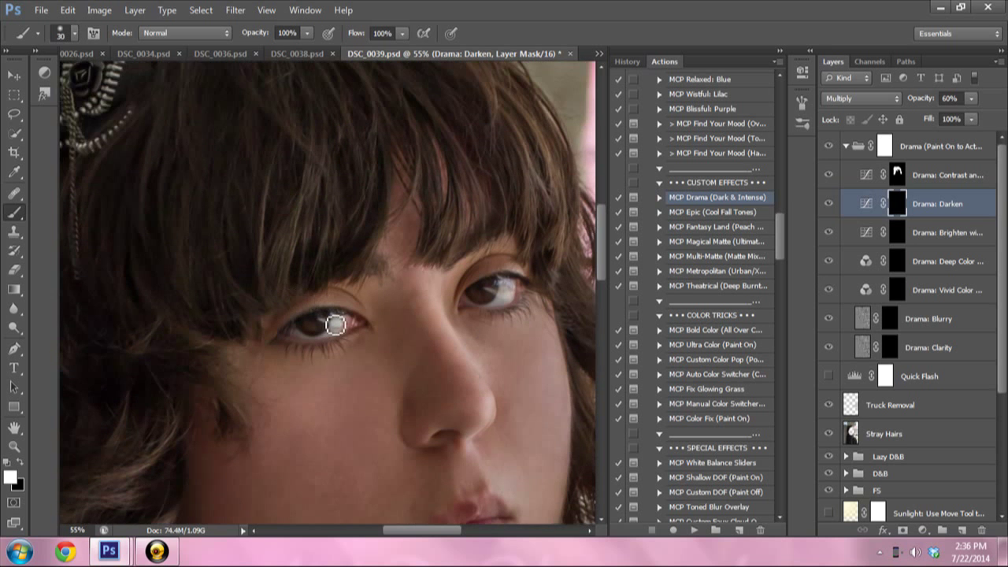
pyautogui.press('[')
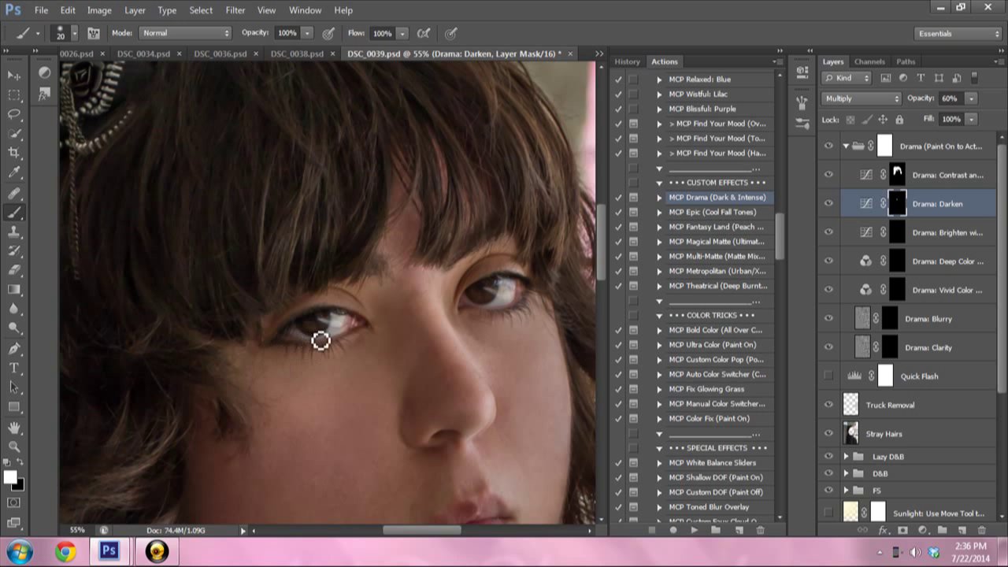
pyautogui.press('[')
pyautogui.press('[')
pyautogui.press('[')
pyautogui.moveTo(307, 337)
pyautogui.mouseDown()
pyautogui.moveTo(326, 339)
pyautogui.moveTo(339, 323)
pyautogui.mouseUp()
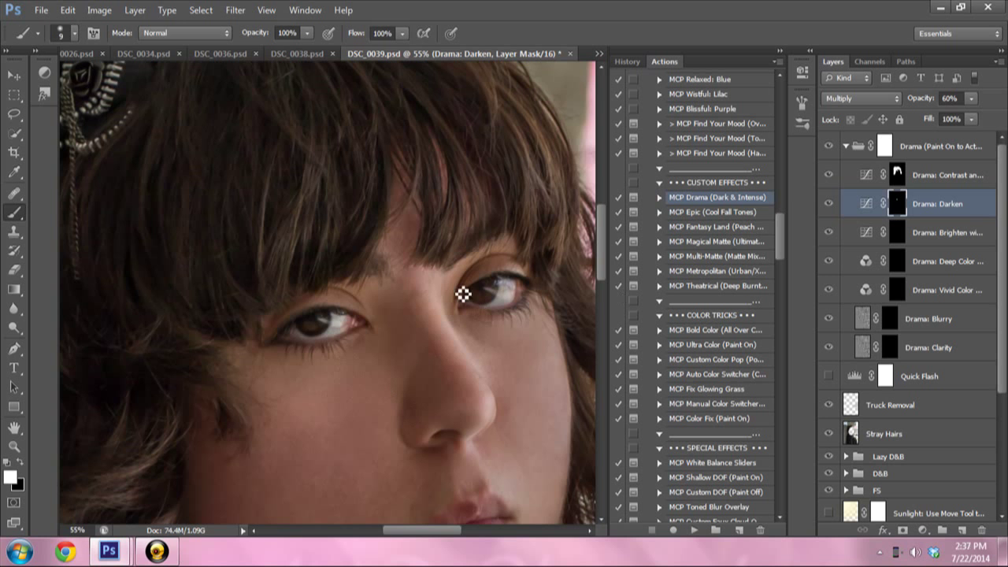
pyautogui.press(']')
pyautogui.press(']')
pyautogui.moveTo(477, 298)
pyautogui.mouseDown()
pyautogui.moveTo(496, 308)
pyautogui.moveTo(506, 292)
pyautogui.moveTo(496, 289)
pyautogui.moveTo(510, 288)
pyautogui.moveTo(490, 307)
pyautogui.moveTo(480, 302)
pyautogui.moveTo(499, 306)
pyautogui.mouseUp()
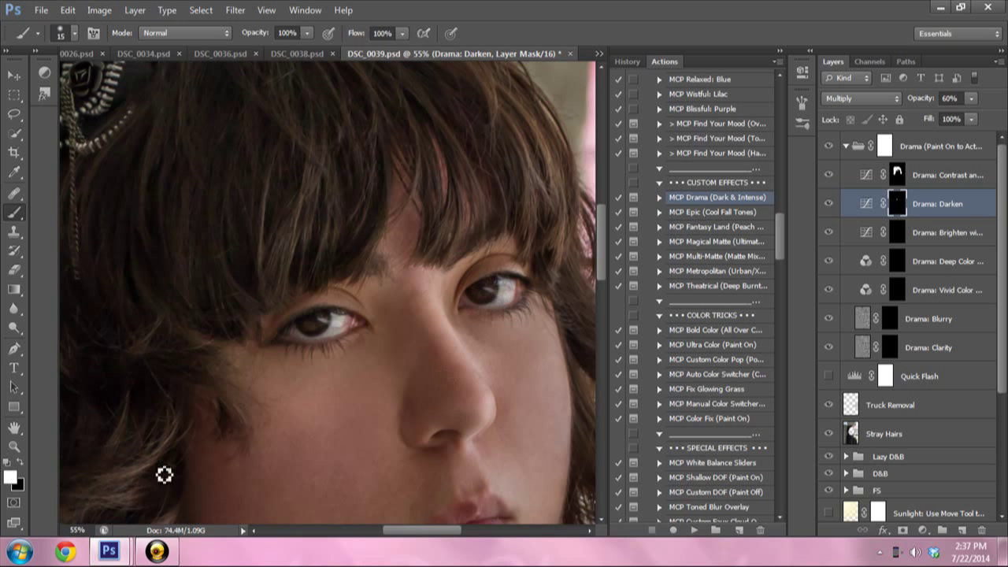
# - Paint the Drama: Brighten with Contrast mask over the left and right eyes
pyautogui.click(923, 235)
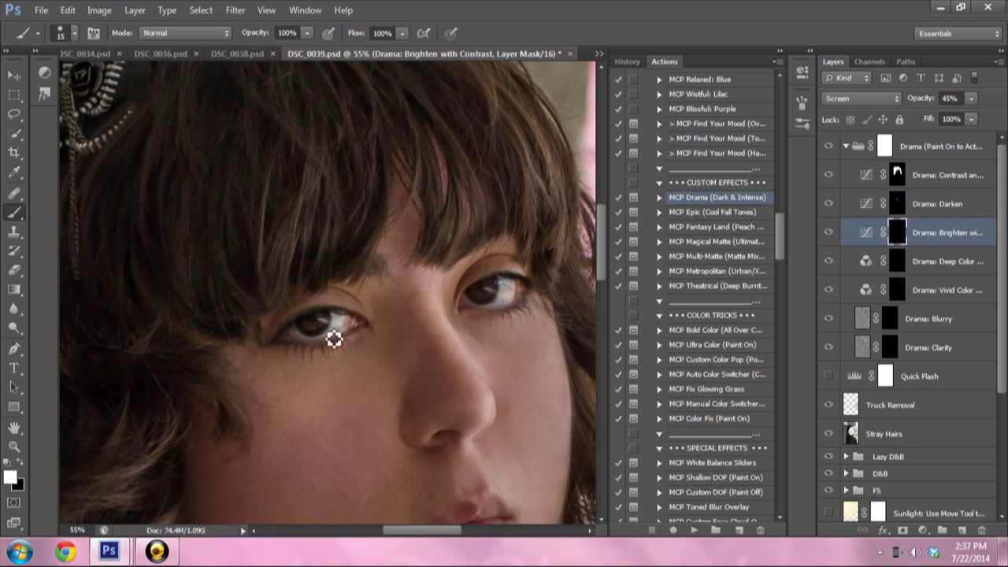
pyautogui.press(']')
pyautogui.press(']')
pyautogui.moveTo(315, 330)
pyautogui.mouseDown()
pyautogui.moveTo(322, 322)
pyautogui.moveTo(323, 331)
pyautogui.mouseUp()
pyautogui.moveTo(484, 292)
pyautogui.mouseDown()
pyautogui.moveTo(498, 294)
pyautogui.moveTo(493, 312)
pyautogui.moveTo(481, 295)
pyautogui.moveTo(496, 295)
pyautogui.mouseUp()
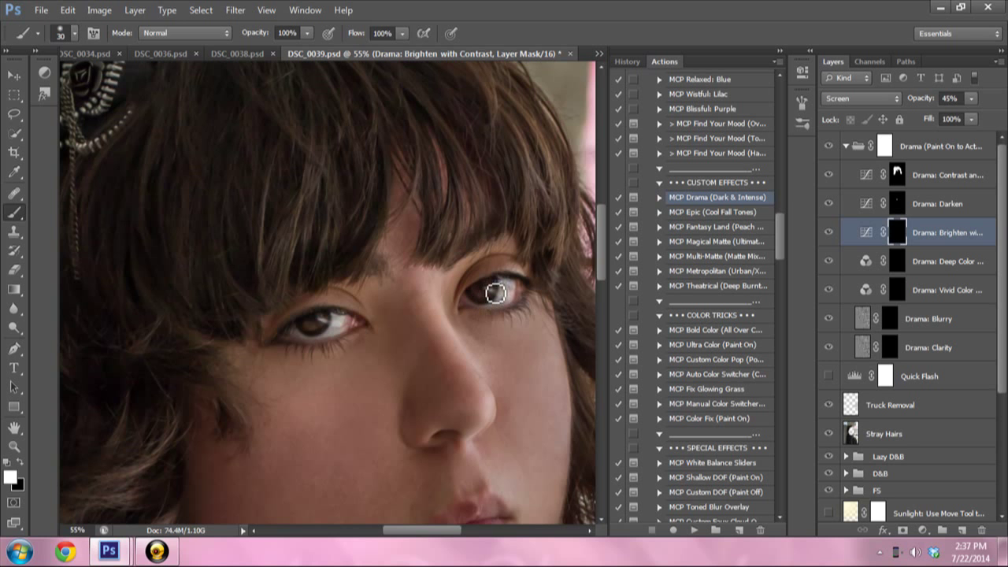
pyautogui.click(78, 526)
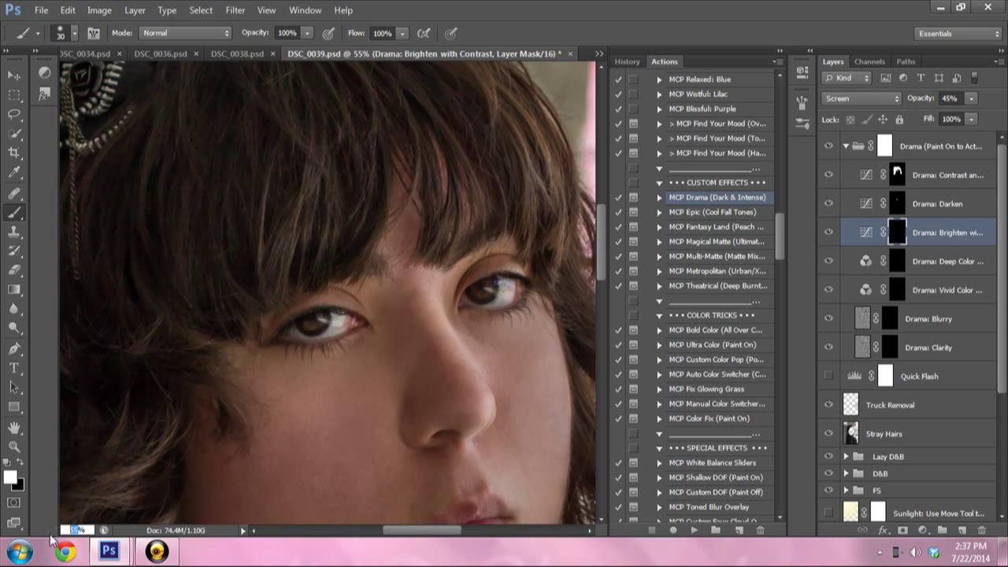
# - Zoom to 12.5% and hide the Drama: Darken layer to compare the effect
pyautogui.write('12.5')
pyautogui.press('Return')
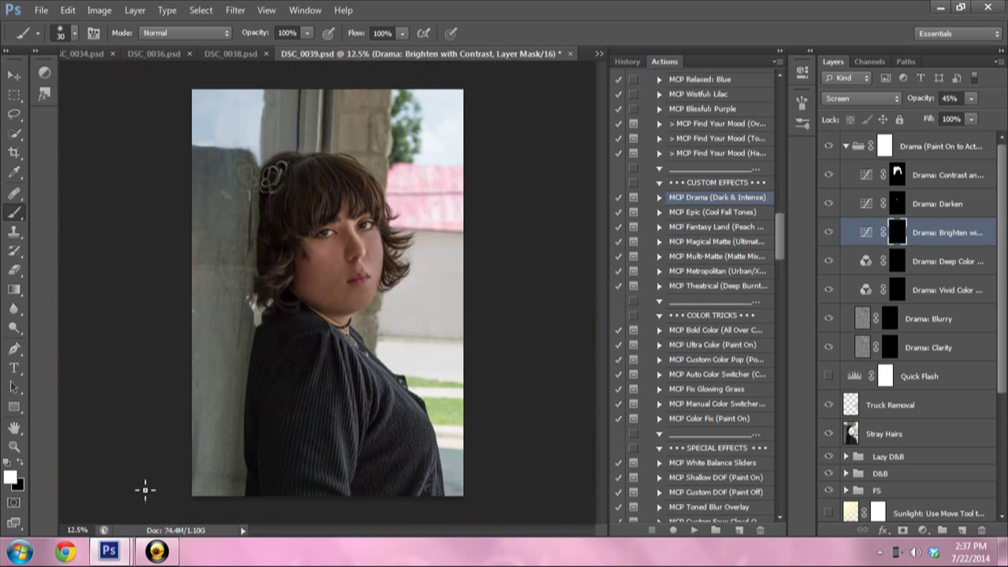
pyautogui.click(937, 215)
pyautogui.click(827, 204)
pyautogui.click(937, 232)
# - Set the Drama: Brighten with Contrast layer to 25% opacity
pyautogui.click(971, 98)
pyautogui.moveTo(958, 114); pyautogui.dragTo(899, 116)
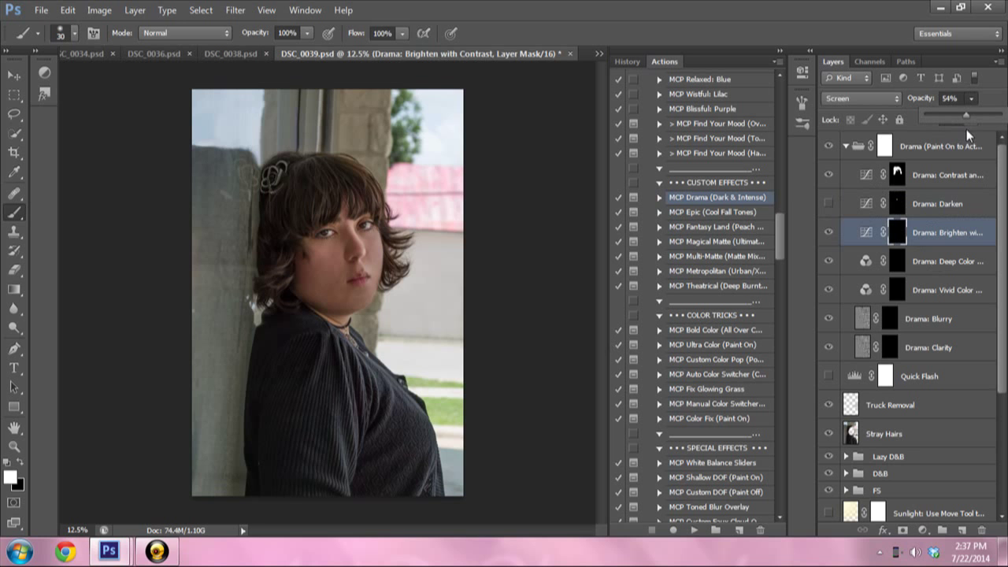
pyautogui.moveTo(967, 129); pyautogui.dragTo(942, 134)
pyautogui.click(829, 240)
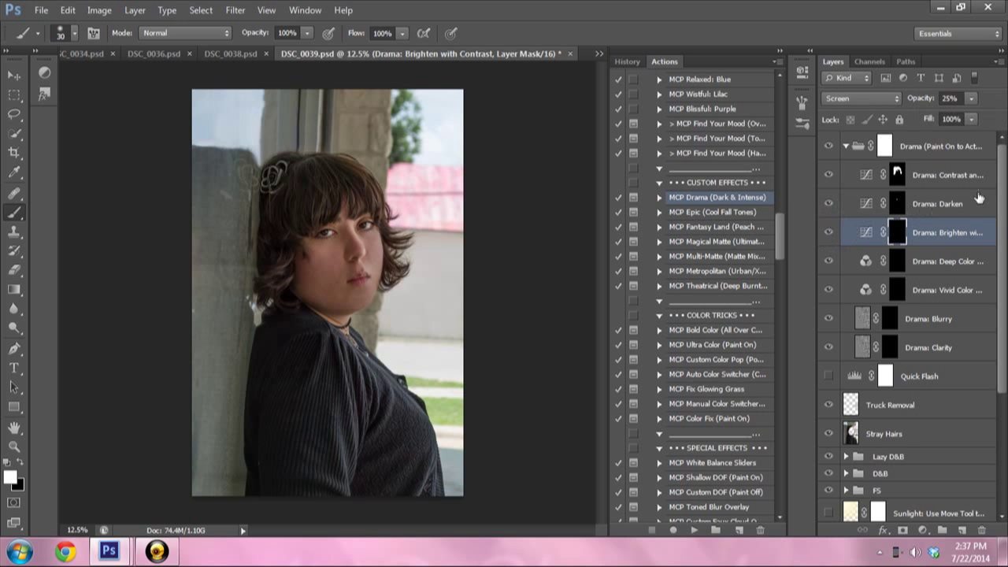
# - Set the Drama: Darken layer to 25% opacity and make it visible again
pyautogui.click(979, 201)
pyautogui.click(972, 98)
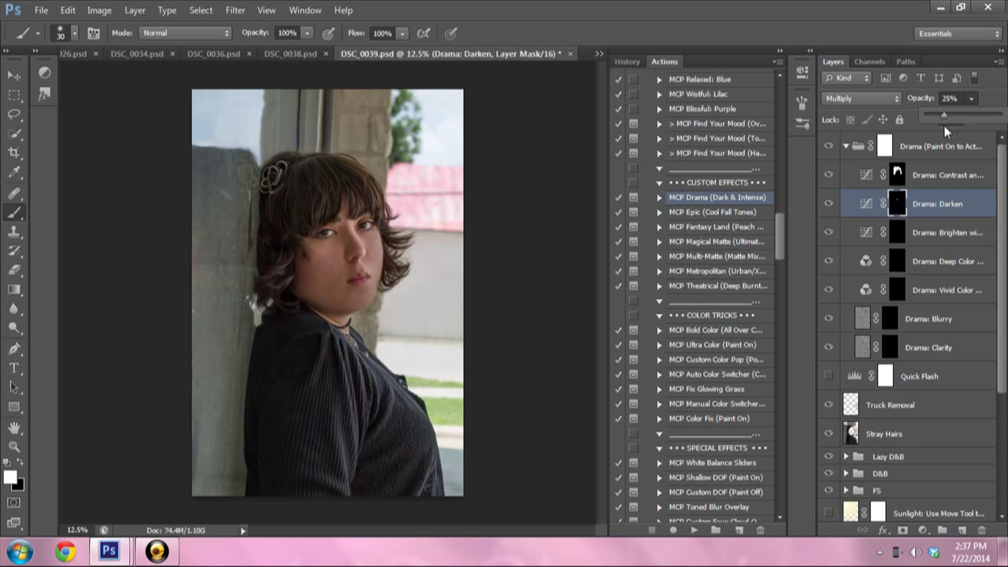
pyautogui.click(829, 204)
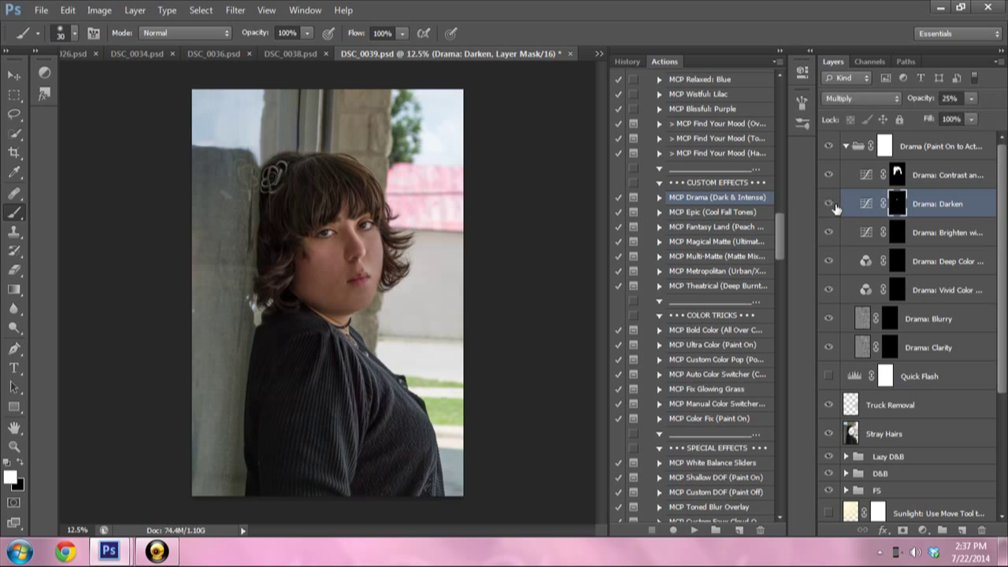
pyautogui.click(831, 205)
# - Select the Drama: Deep Color Pop and Drama: Vivid Color Pop layers
pyautogui.click(919, 267)
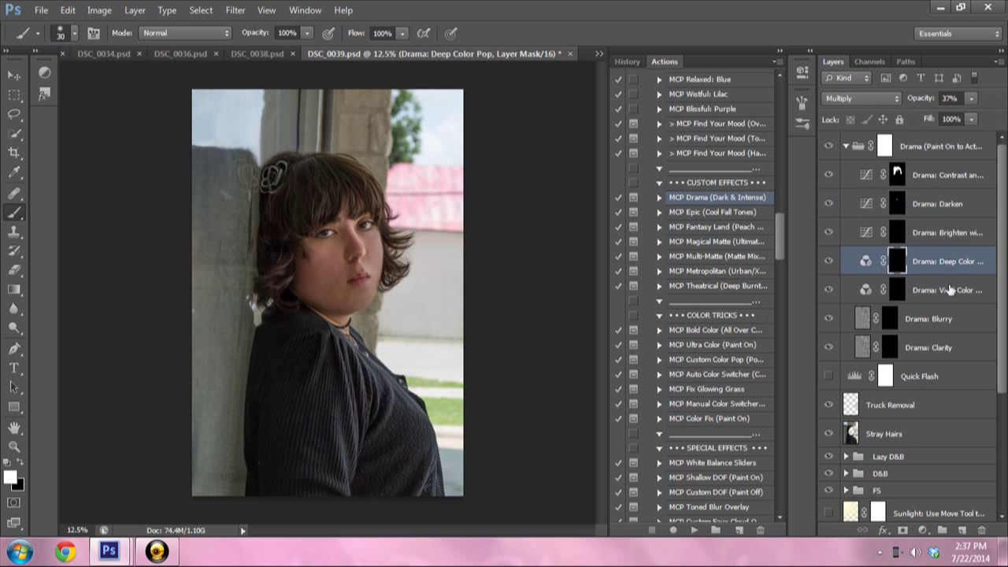
pyautogui.click(951, 291)
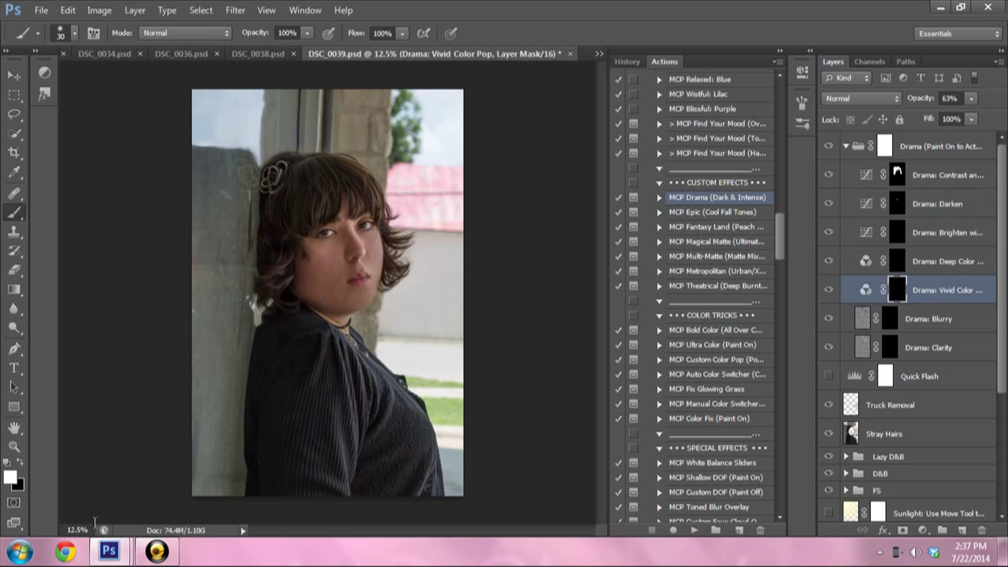
pyautogui.moveTo(94, 526); pyautogui.dragTo(49, 532)
# - Zoom to 55% on the eyes and select the Drama: Clarity layer mask
pyautogui.write('55')
pyautogui.press('Return')
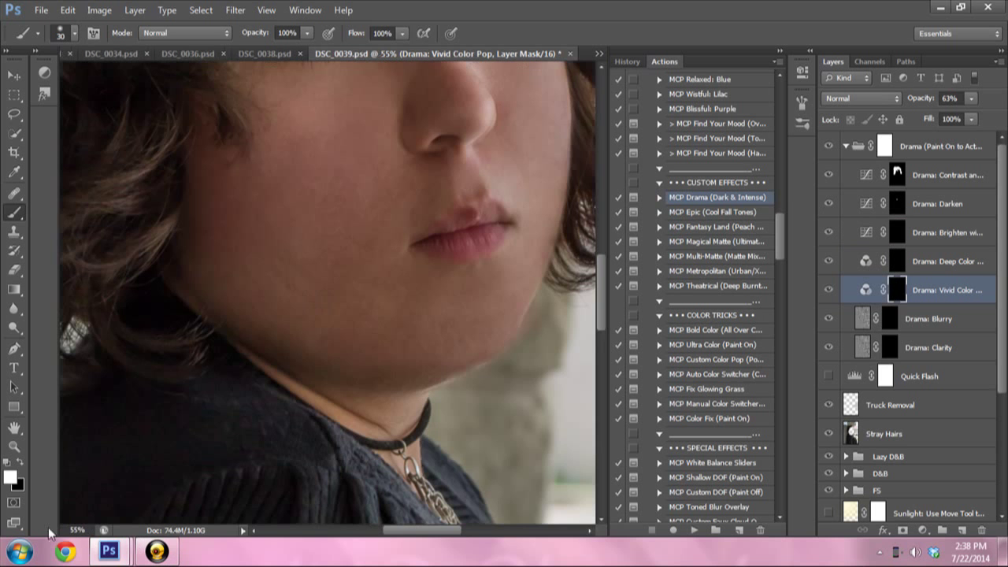
pyautogui.moveTo(600, 293); pyautogui.dragTo(605, 254)
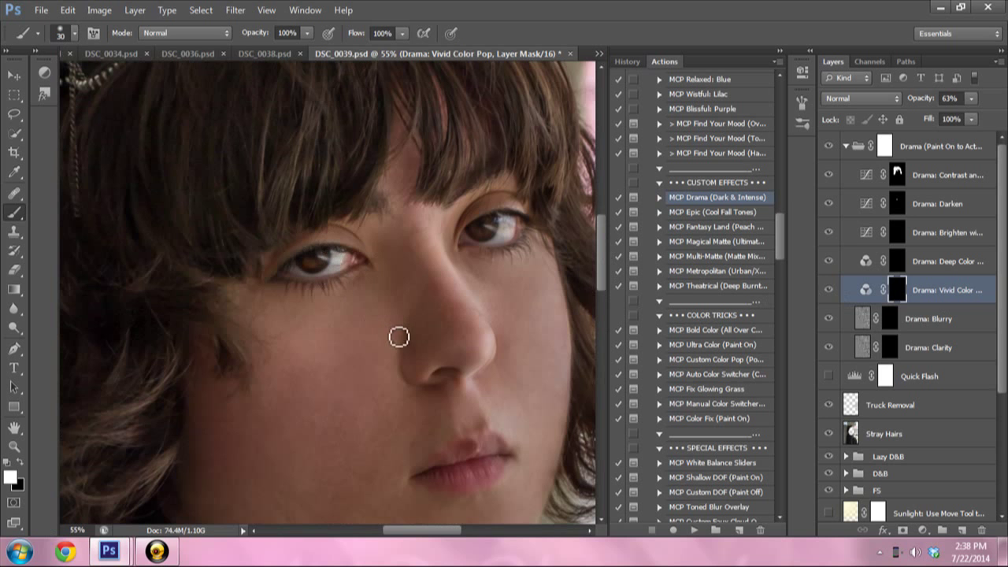
pyautogui.click(936, 266)
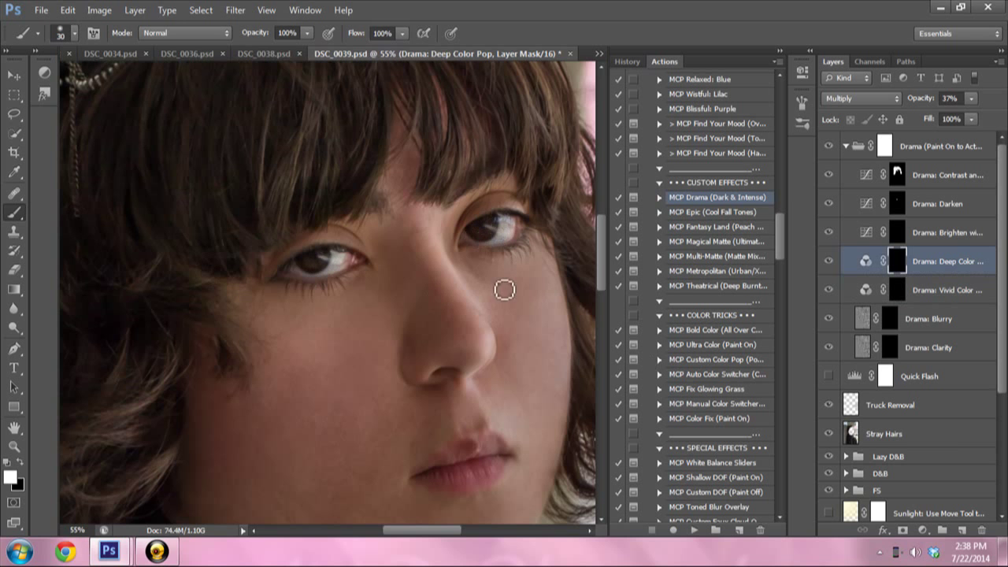
pyautogui.click(908, 349)
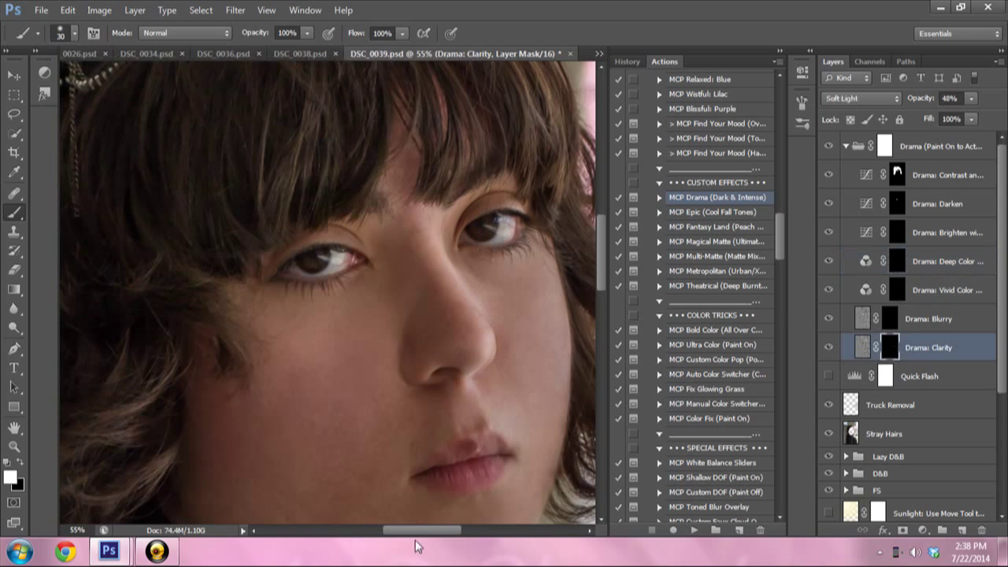
pyautogui.click(69, 530)
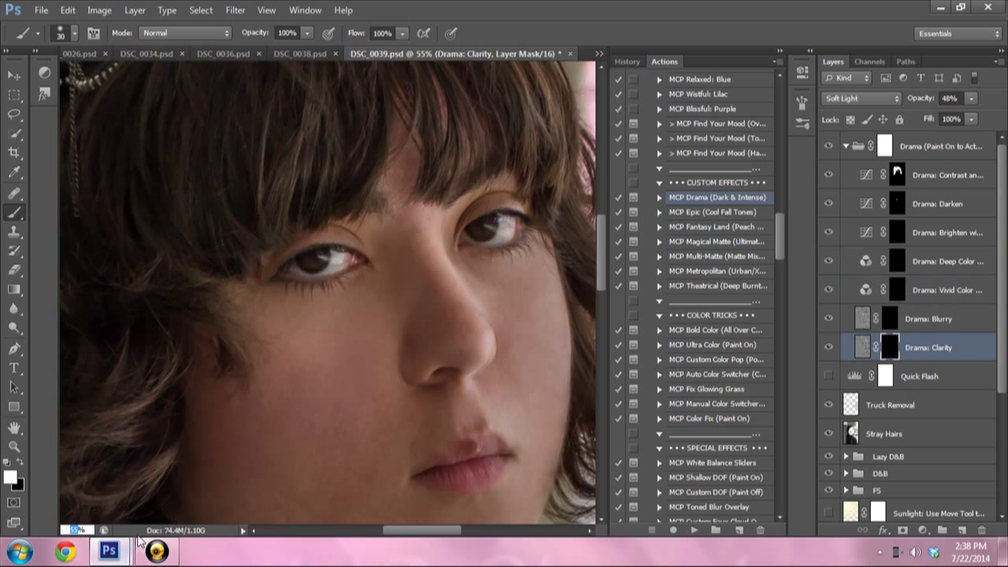
pyautogui.write('12.')
pyautogui.write('12.5')
# - With an enlarged brush, paint Drama: Clarity over both eyes and the hair up to the clip
pyautogui.press('Return')
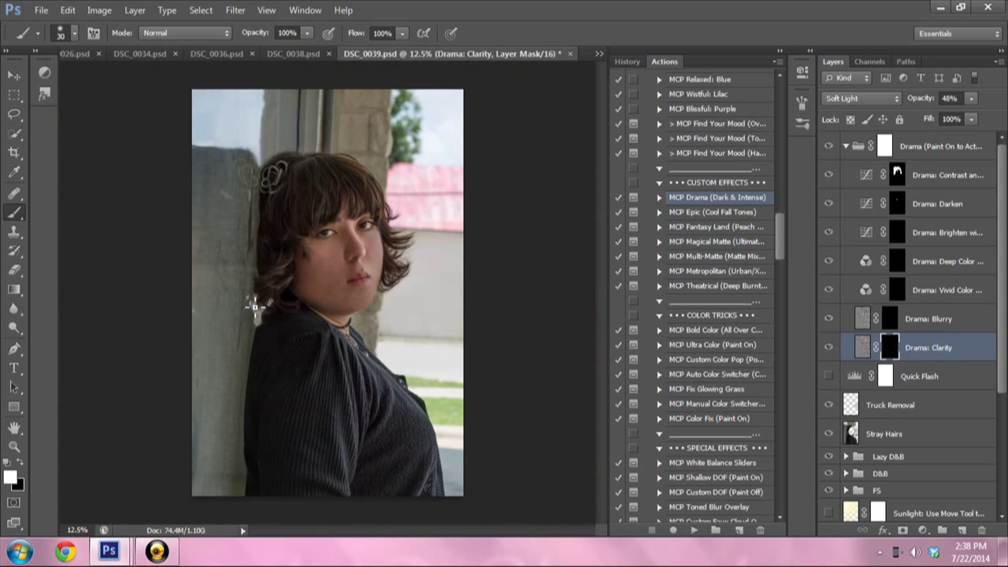
pyautogui.press(']')
pyautogui.press(']')
pyautogui.press(']')
pyautogui.press(']')
pyautogui.press(']')
pyautogui.press(']')
pyautogui.press(']')
pyautogui.moveTo(333, 237); pyautogui.dragTo(356, 235)
pyautogui.press(']')
pyautogui.press(']')
pyautogui.press(']')
pyautogui.moveTo(315, 303); pyautogui.dragTo(274, 199)
pyautogui.click(892, 318)
pyautogui.press(']')
pyautogui.press(']')
pyautogui.press(']')
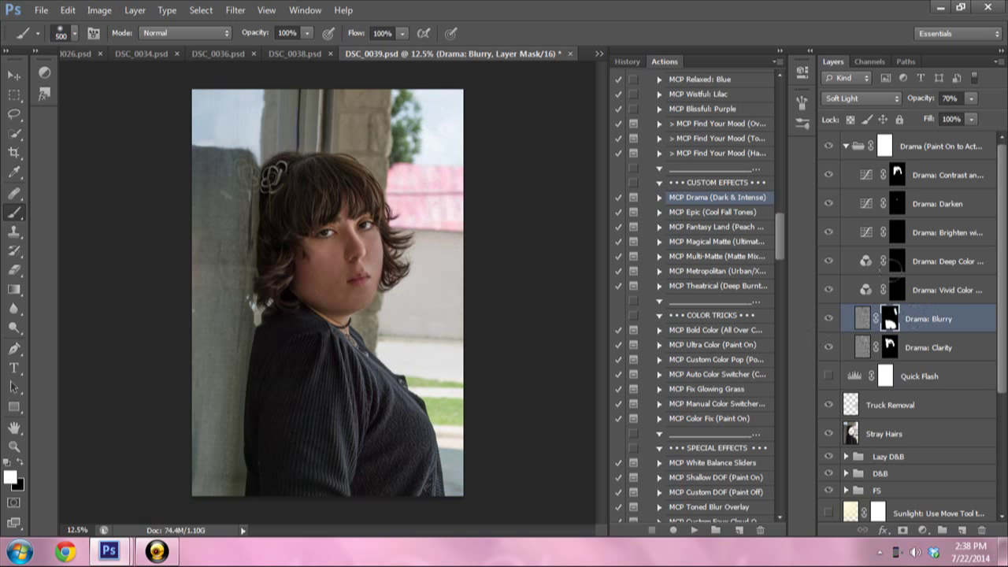
# - Toggle the Drama group off and on to compare the effect
pyautogui.click(829, 146)
pyautogui.click(829, 147)
pyautogui.click(829, 147)
pyautogui.click(829, 146)
# - Set the Drama: Brighten with Contrast layer to 45% opacity
pyautogui.click(943, 268)
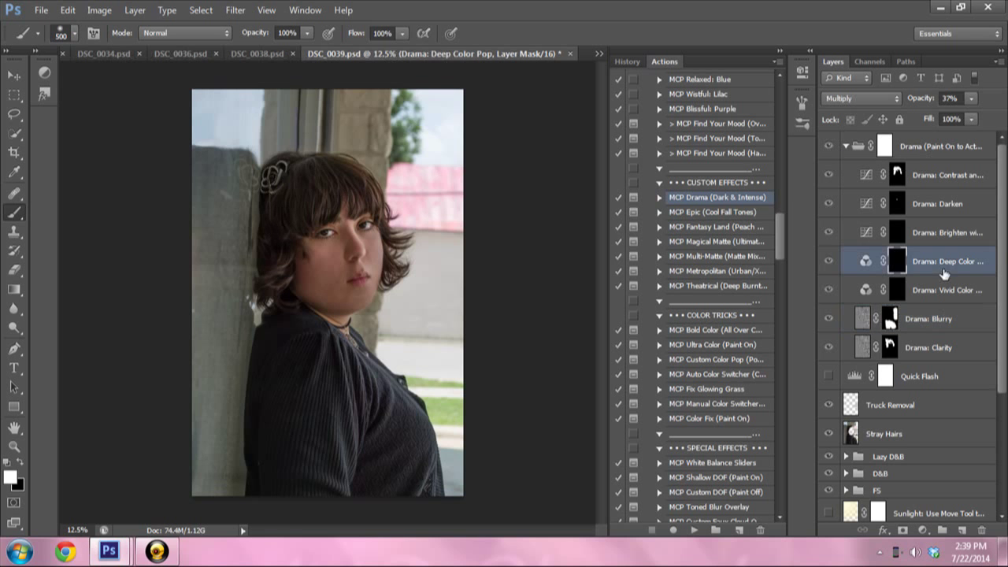
pyautogui.click(950, 233)
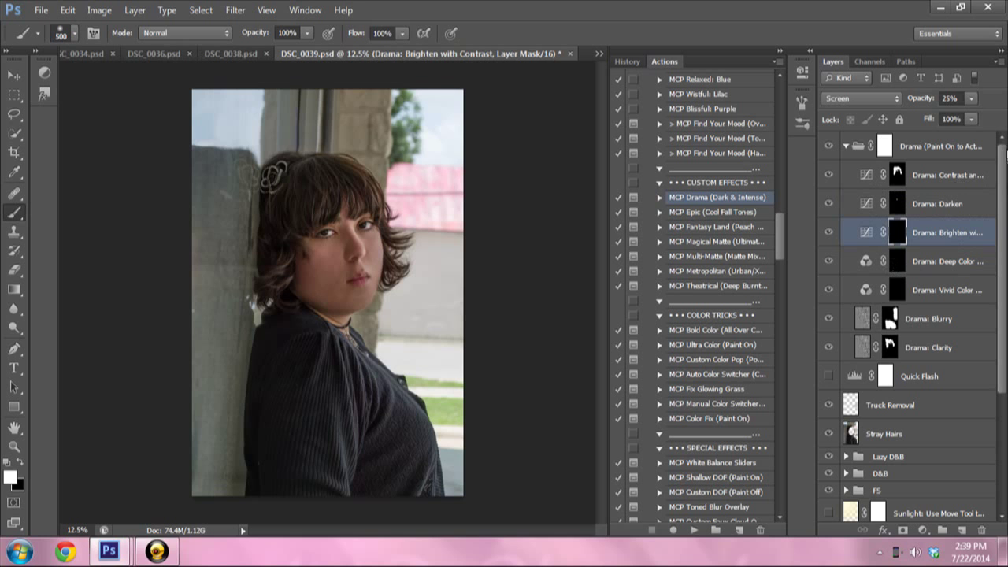
pyautogui.click(974, 99)
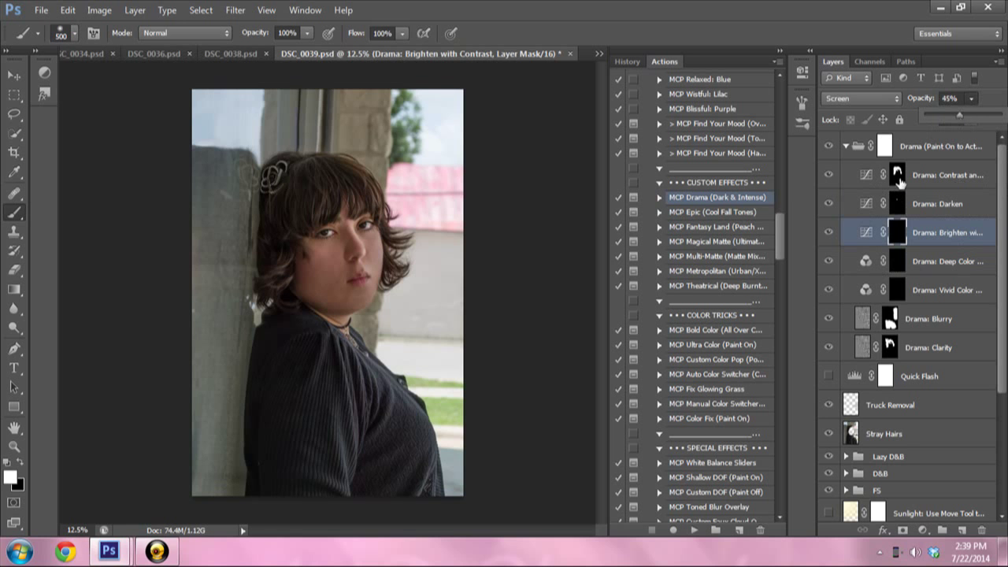
pyautogui.click(827, 147)
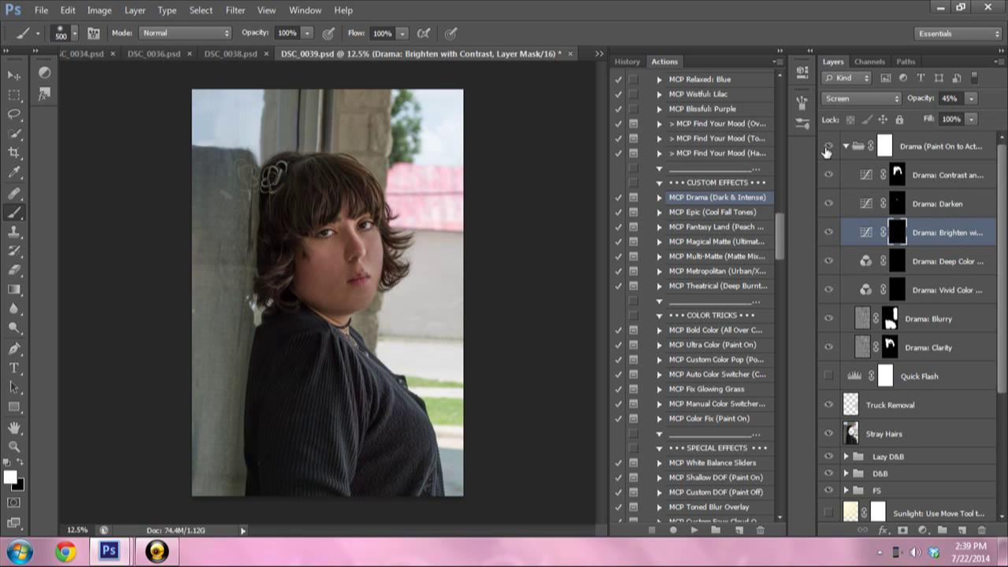
# - Hide the Drama group for comparison and select the Drama: Darken layer
pyautogui.click(827, 147)
pyautogui.press('v')
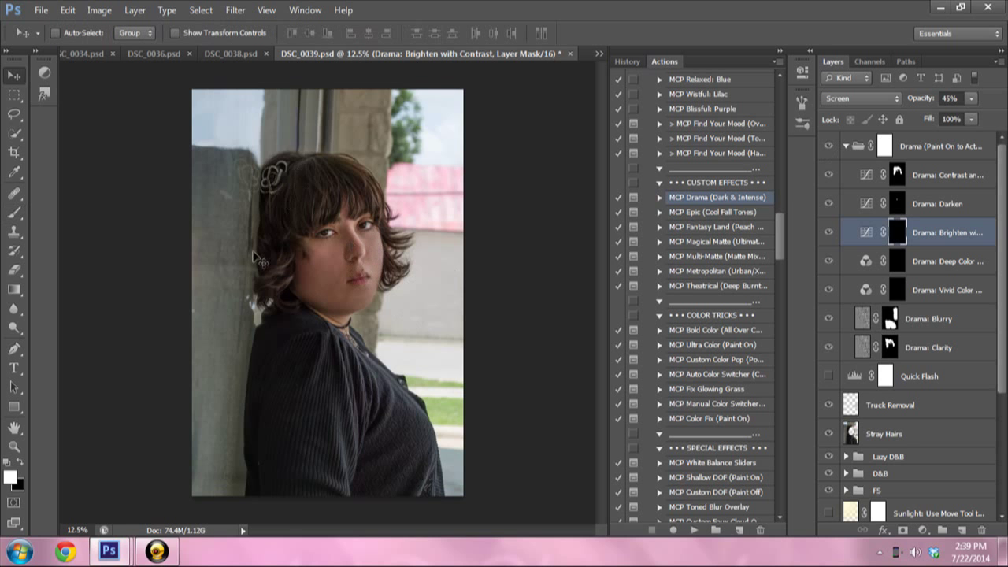
pyautogui.click(827, 148)
pyautogui.click(936, 217)
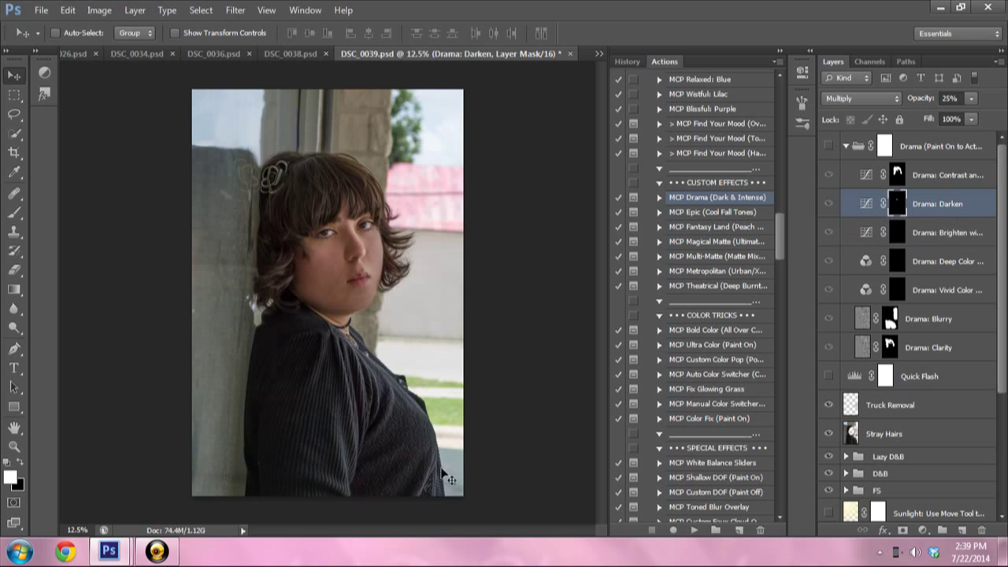
# - Set the brush to 49% opacity and turn the Drama group back on
pyautogui.press('b')
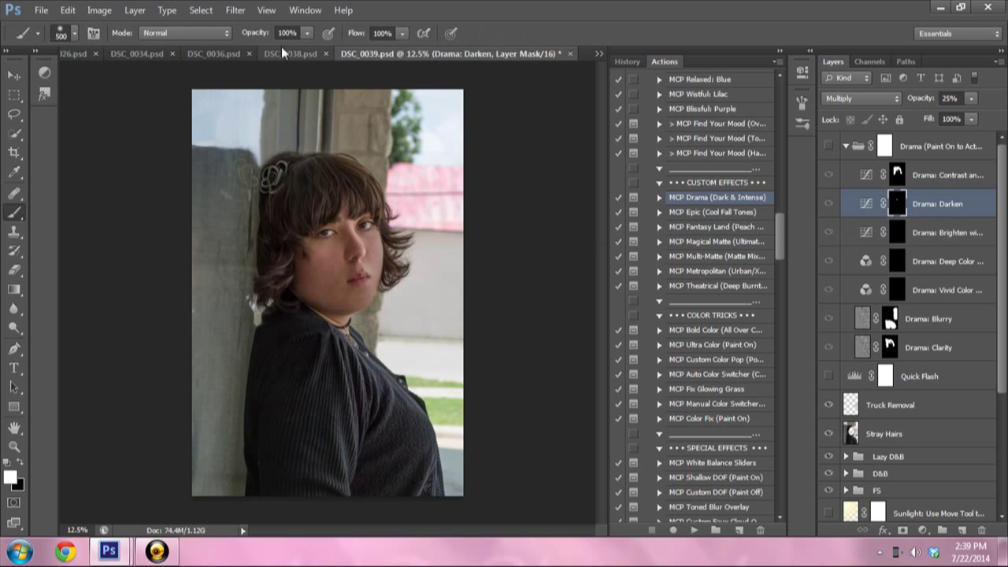
pyautogui.click(306, 33)
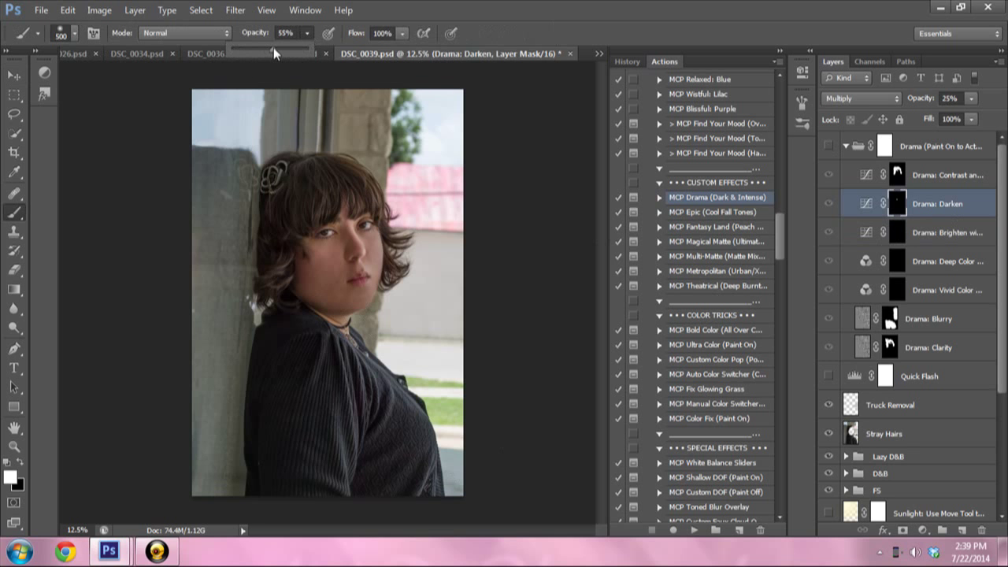
pyautogui.click(304, 366)
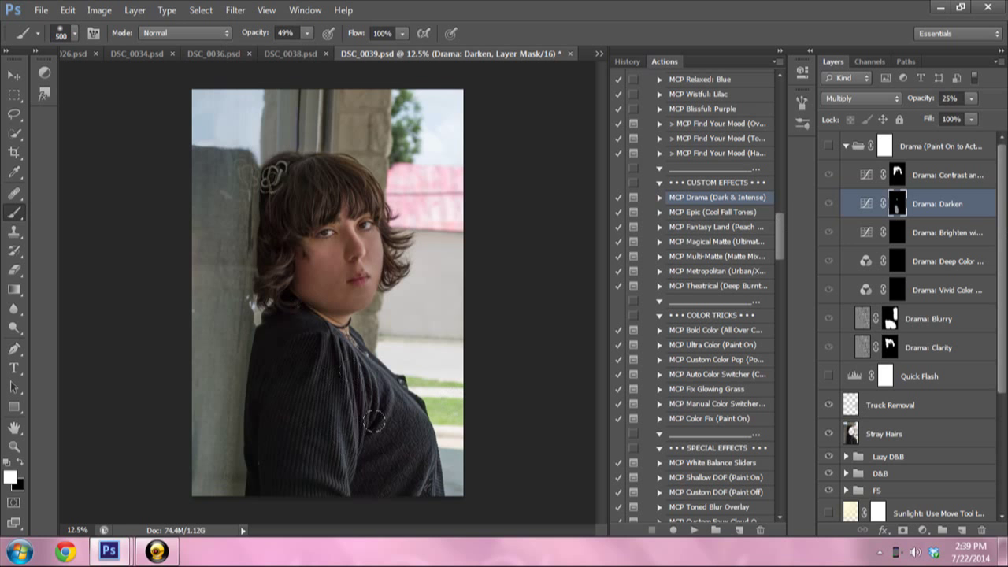
pyautogui.click(828, 146)
pyautogui.click(828, 204)
# - Paint the Darken effect over the sweater sleeve at 100% brush opacity, then compare
pyautogui.moveTo(306, 33); pyautogui.dragTo(418, 41)
pyautogui.click(310, 402)
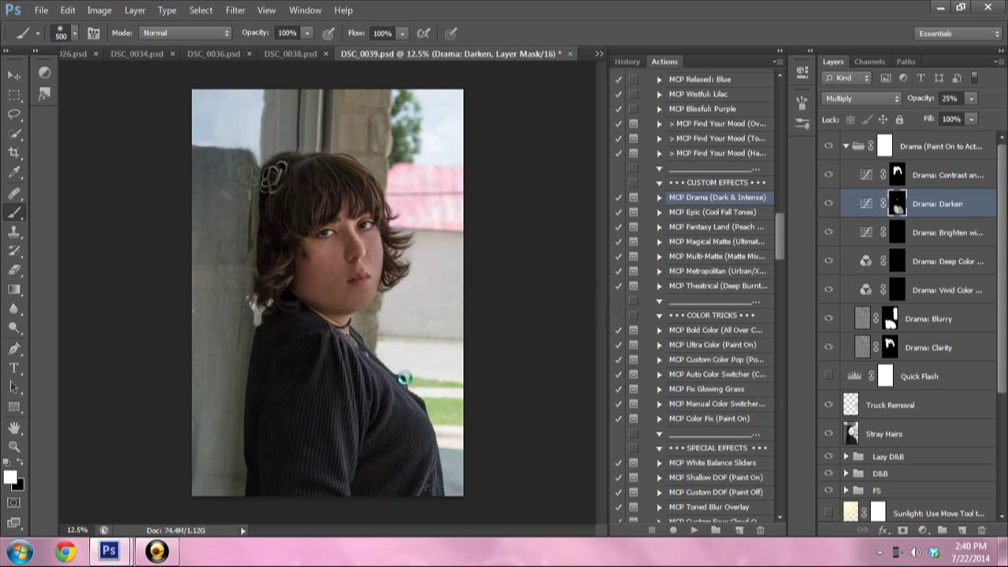
pyautogui.moveTo(397, 387); pyautogui.dragTo(391, 381)
pyautogui.click(828, 204)
pyautogui.click(828, 204)
# - Select the Drama group and compare it on and off while trying a lower opacity
pyautogui.click(852, 149)
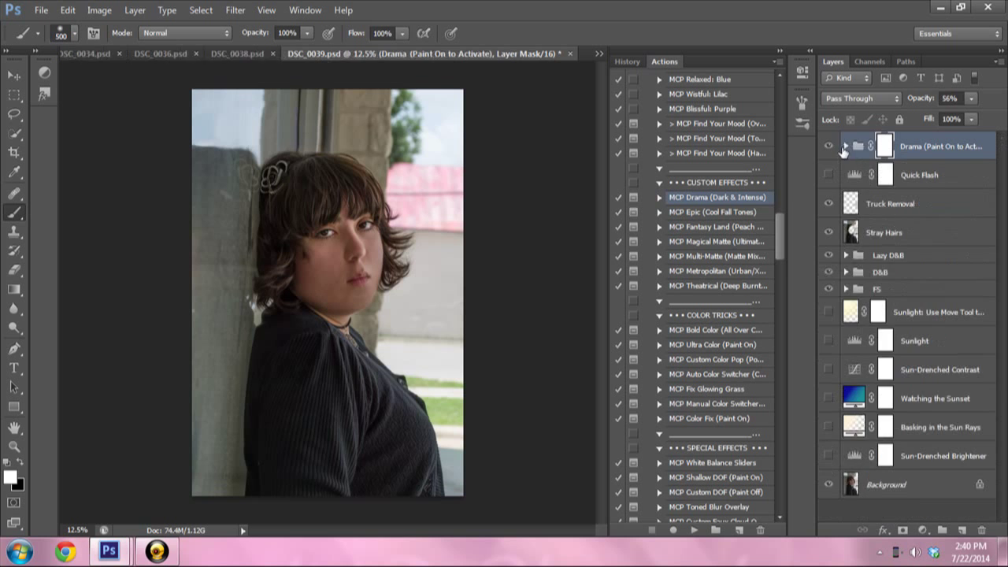
pyautogui.click(847, 147)
pyautogui.click(827, 148)
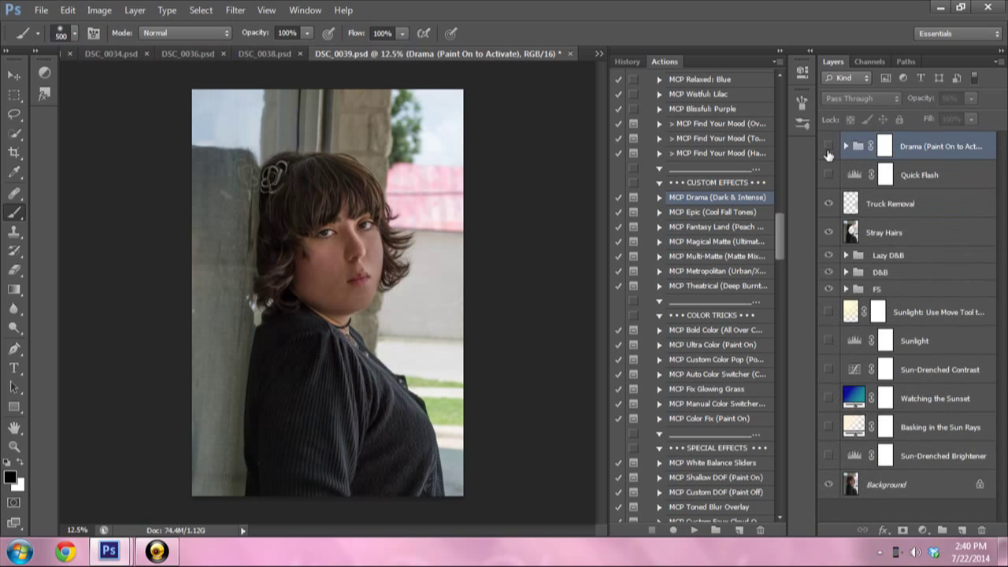
pyautogui.click(828, 148)
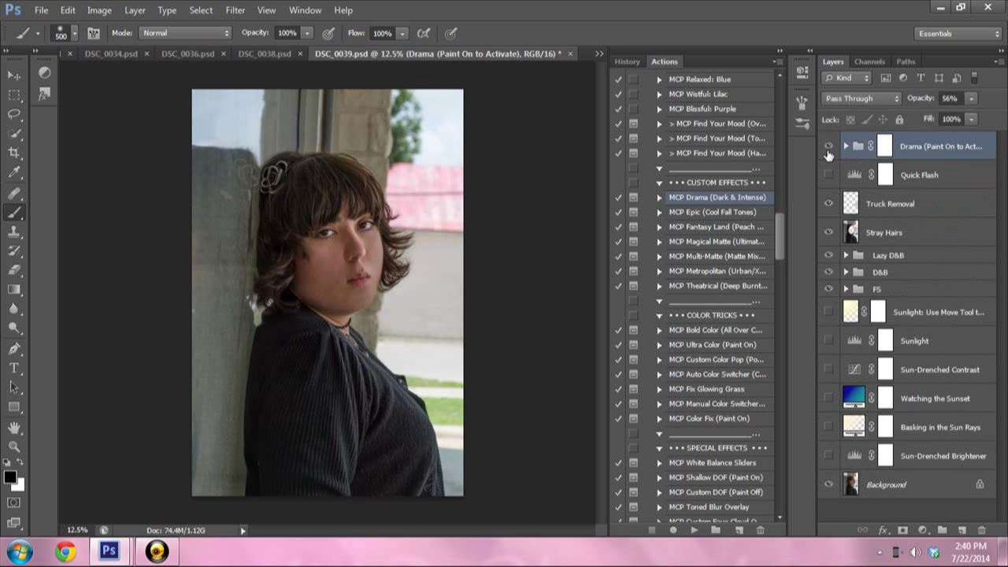
pyautogui.click(971, 100)
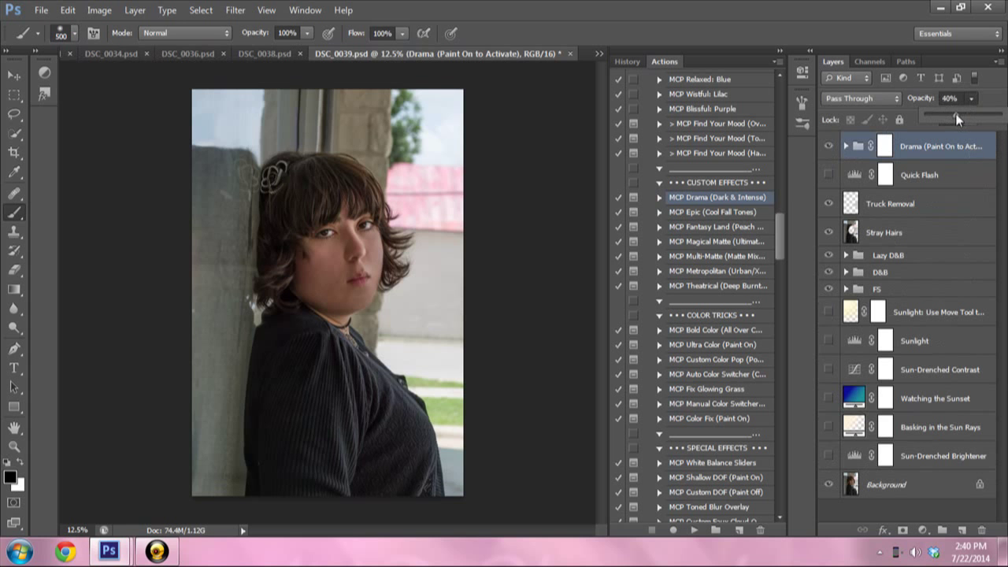
pyautogui.click(828, 148)
pyautogui.click(828, 148)
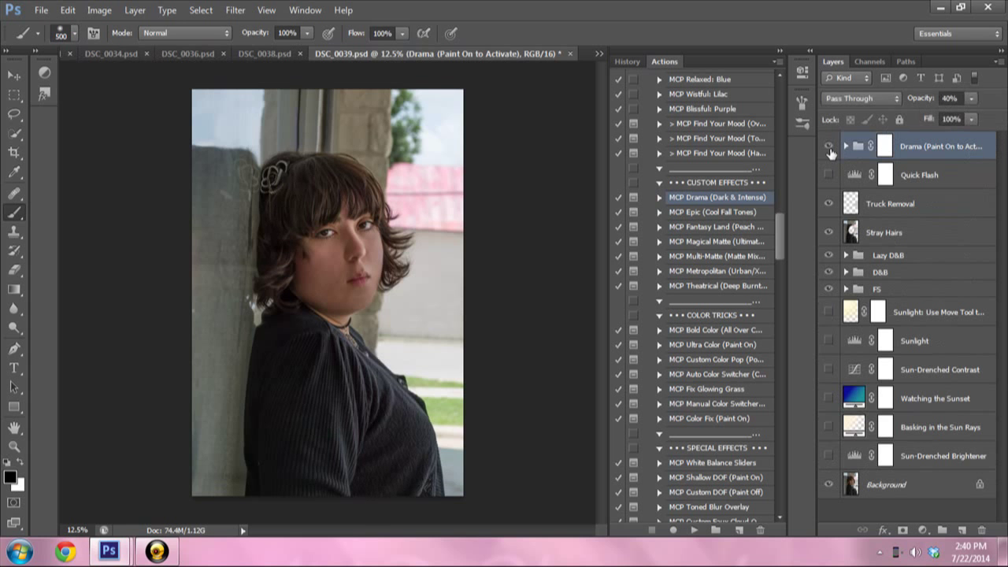
pyautogui.click(828, 148)
# - Set the Drama group to 33% opacity and switch on the Quick Flash layer
pyautogui.click(972, 100)
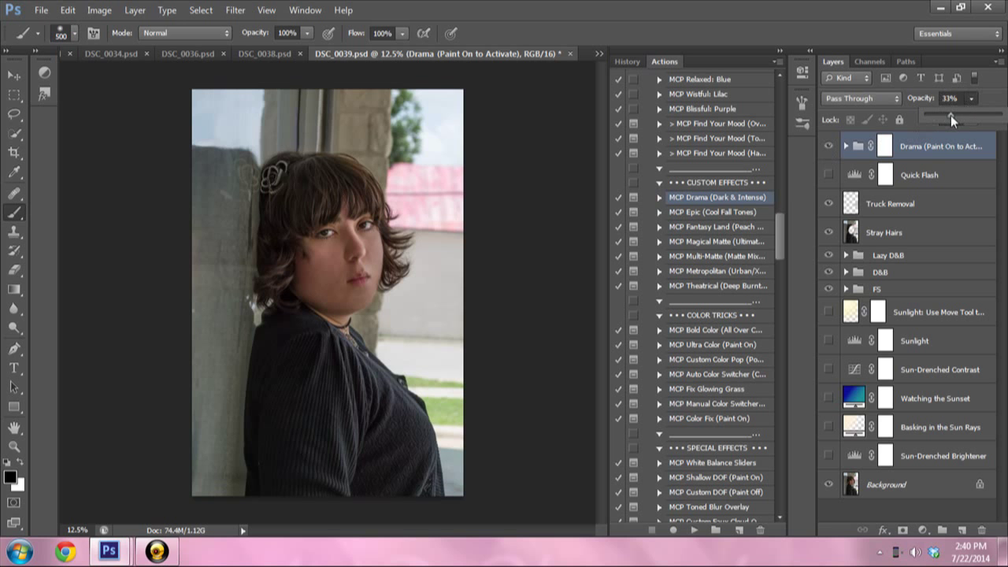
pyautogui.click(827, 148)
pyautogui.click(827, 148)
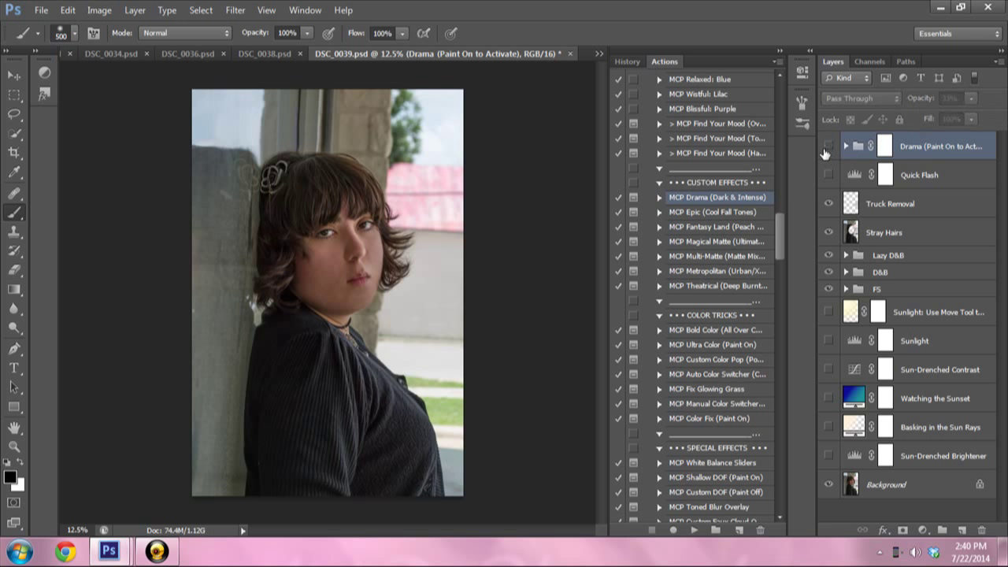
pyautogui.click(828, 175)
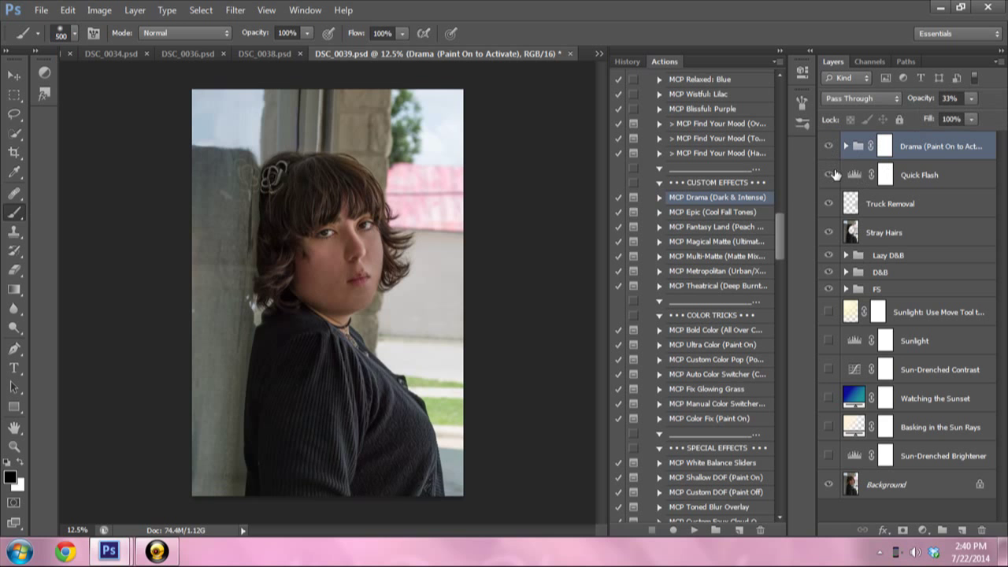
# - Select Quick Flash, lower its opacity and toggle it to compare
pyautogui.hotkey('shift', 'alt', 's')
pyautogui.click(947, 176)
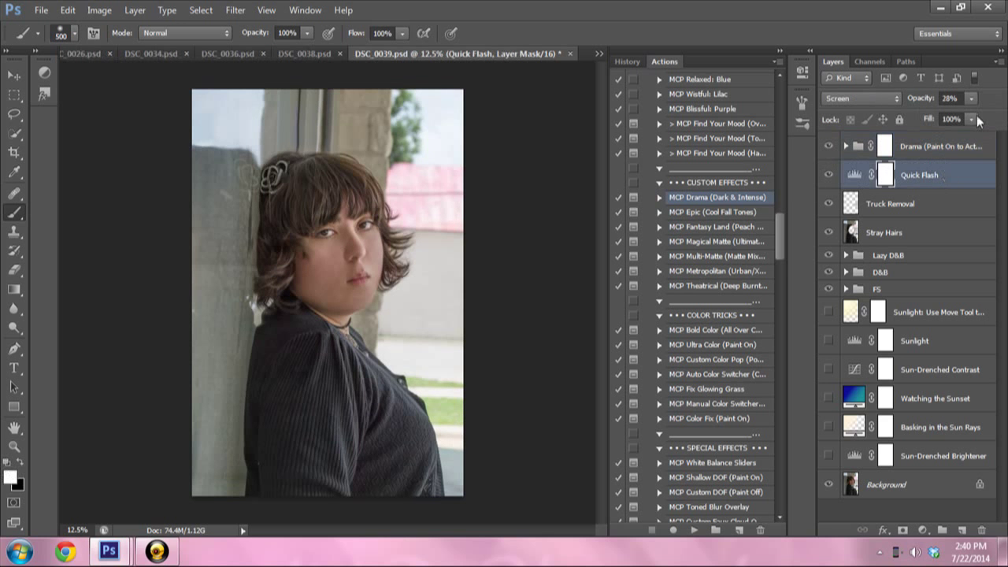
pyautogui.click(972, 98)
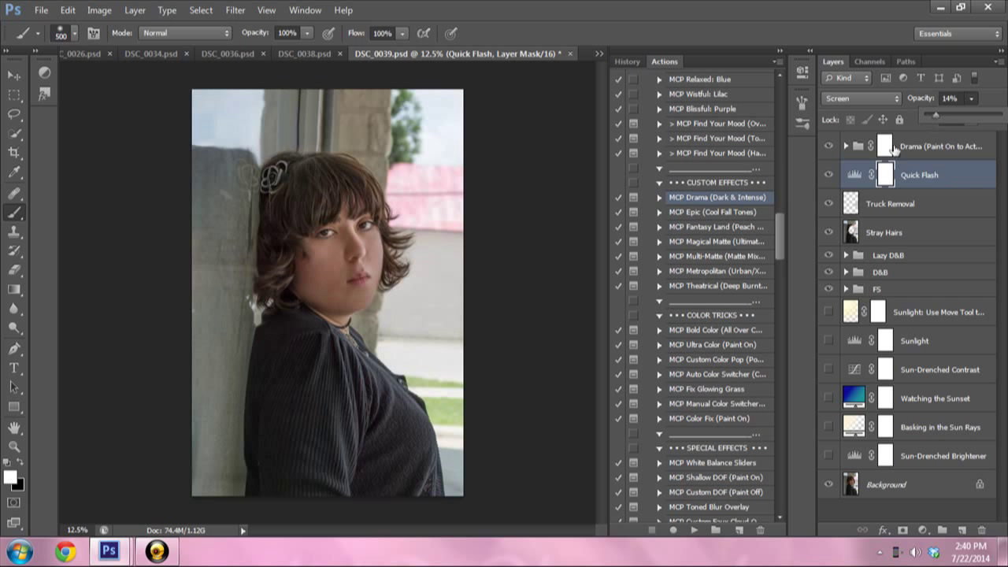
pyautogui.click(828, 174)
pyautogui.click(827, 174)
pyautogui.click(828, 174)
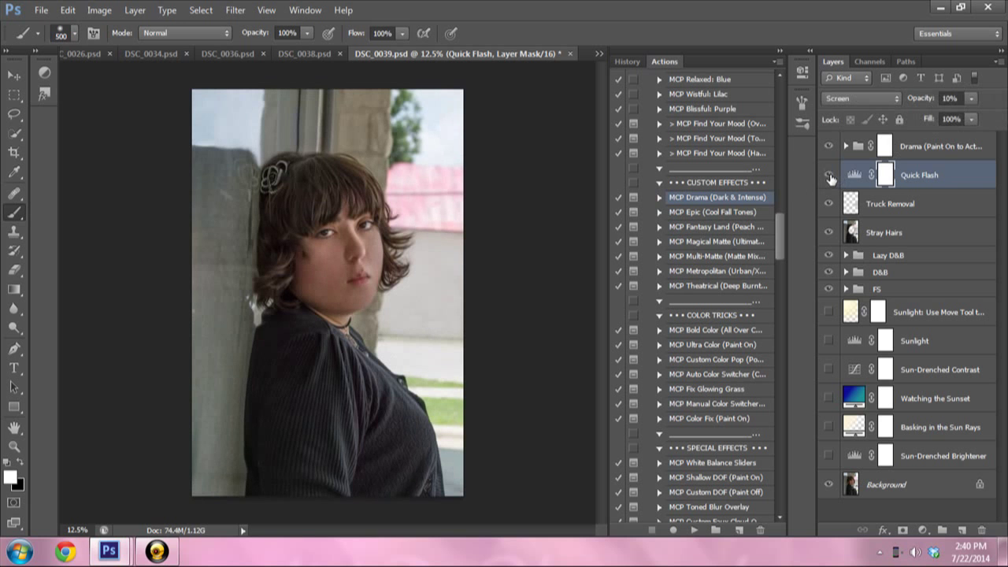
pyautogui.click(828, 175)
# - Set Quick Flash to 7% opacity and compare it on and off
pyautogui.click(971, 97)
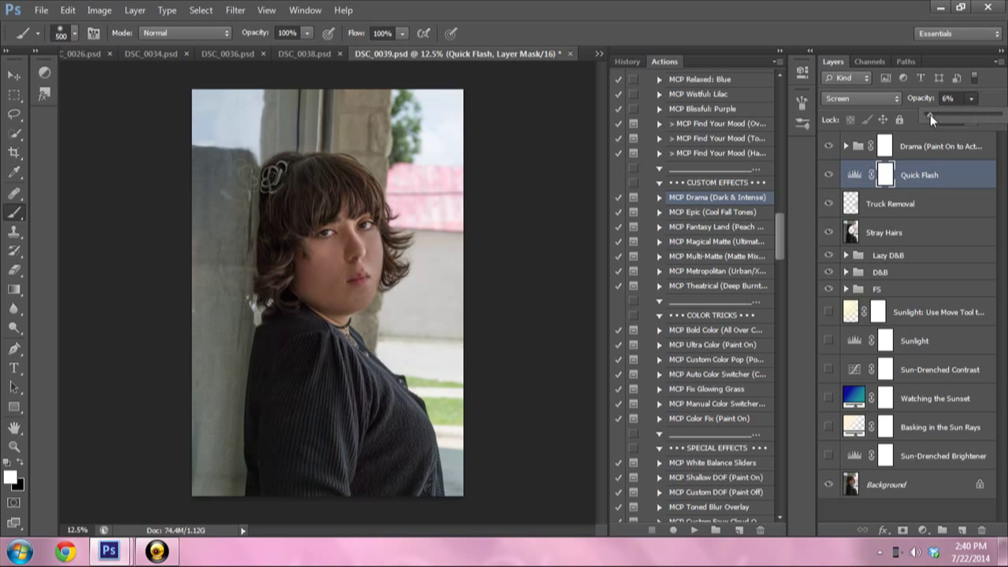
pyautogui.click(828, 175)
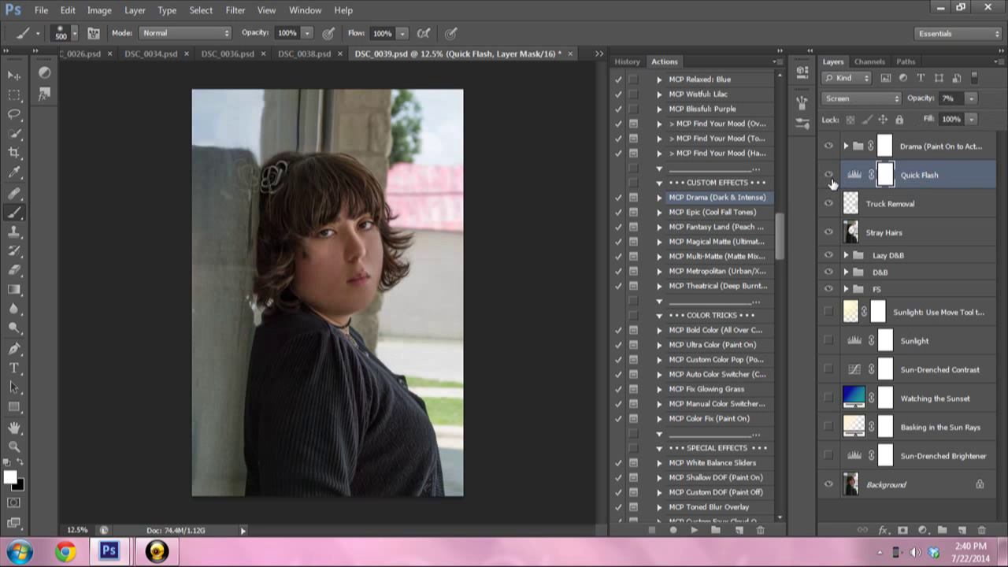
pyautogui.click(830, 180)
pyautogui.click(831, 180)
# - Toggle the Drama group's visibility and select the Sunlight layer
pyautogui.click(827, 148)
pyautogui.click(828, 148)
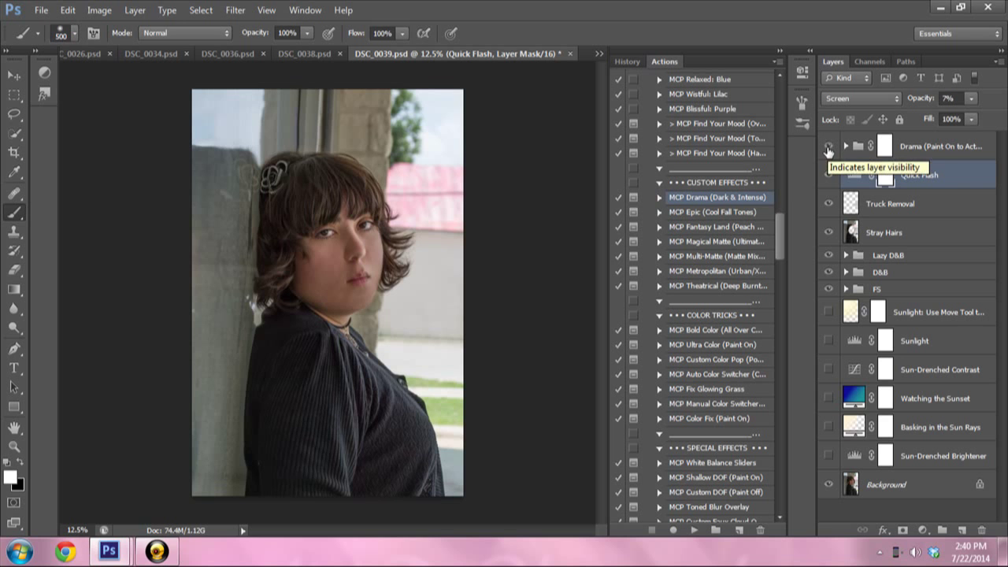
pyautogui.click(849, 312)
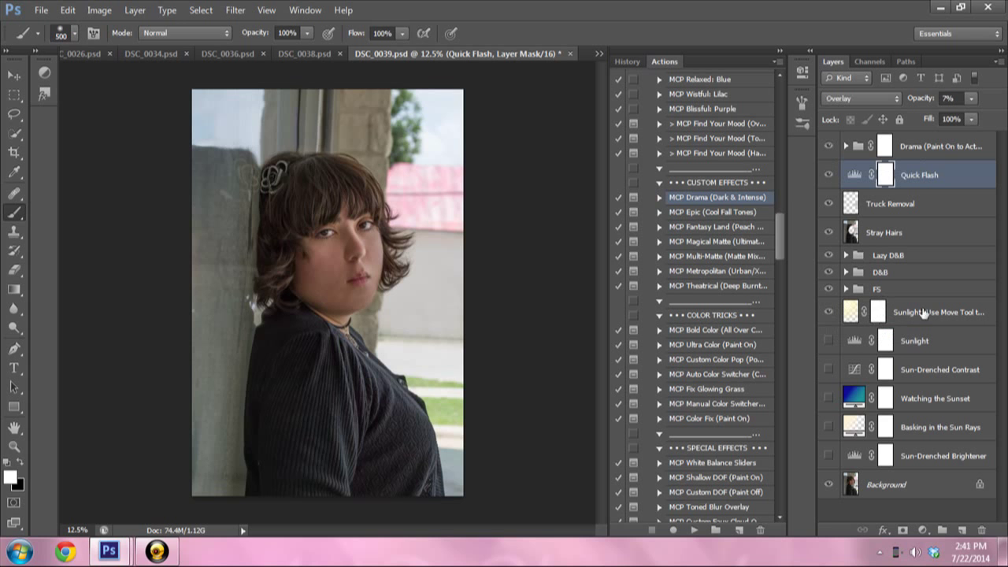
# - Select the sunlight effect layers and gather them into a new group
pyautogui.press('v')
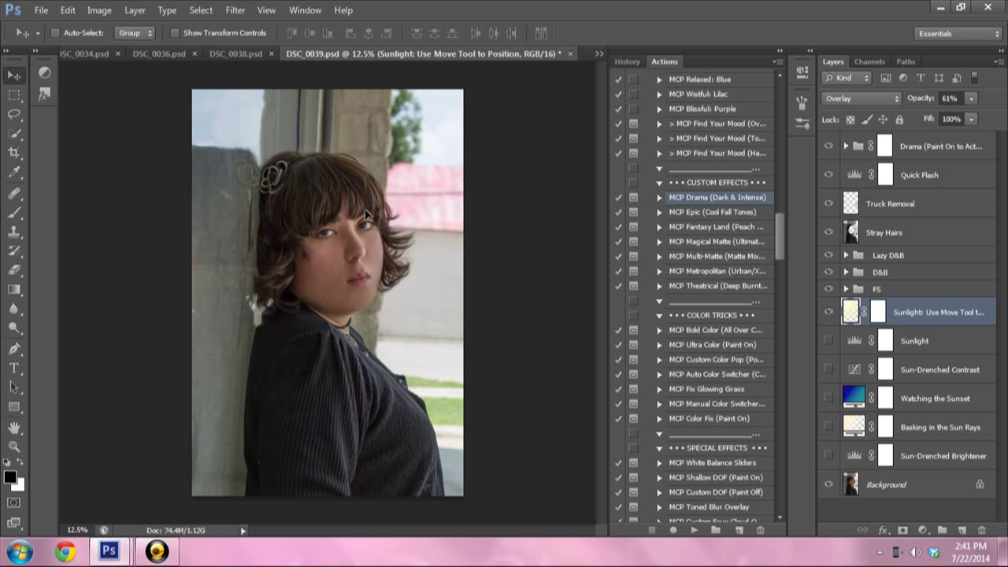
pyautogui.click(917, 457)
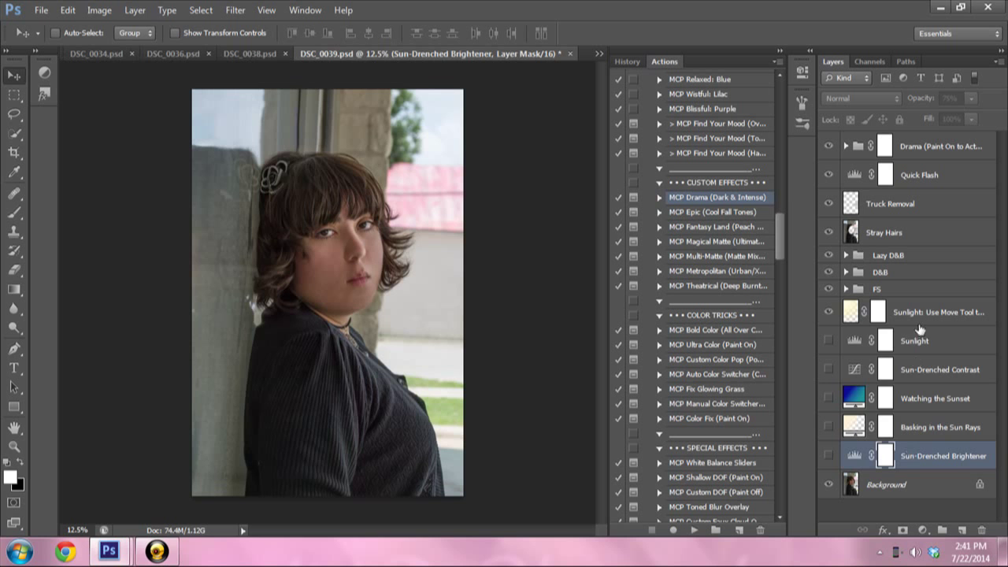
pyautogui.keyDown('shift'); pyautogui.click(926, 313); pyautogui.keyUp('shift')
pyautogui.moveTo(926, 314); pyautogui.dragTo(942, 530)
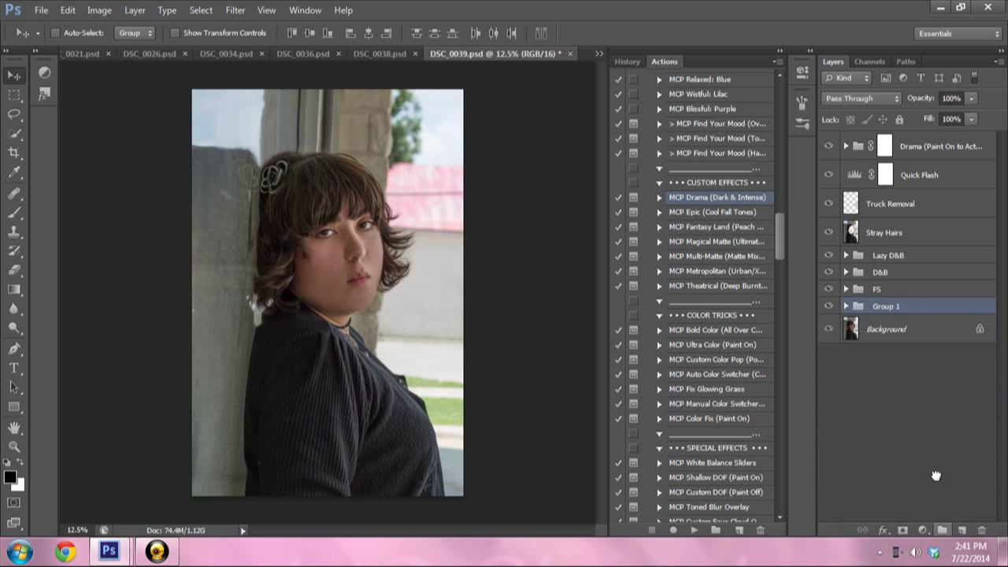
# - Name the new group 'Sunlight' and move it to the top of the layer stack
pyautogui.doubleClick(877, 307)
pyautogui.write('S')
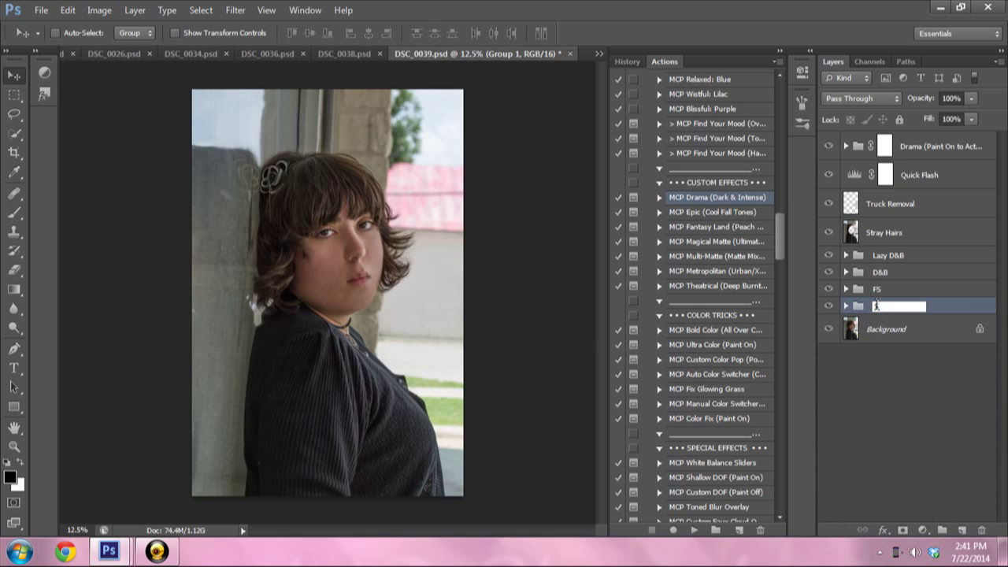
pyautogui.press('capslock')
pyautogui.write('unlight')
pyautogui.press('Return')
pyautogui.moveTo(878, 310); pyautogui.dragTo(900, 238)
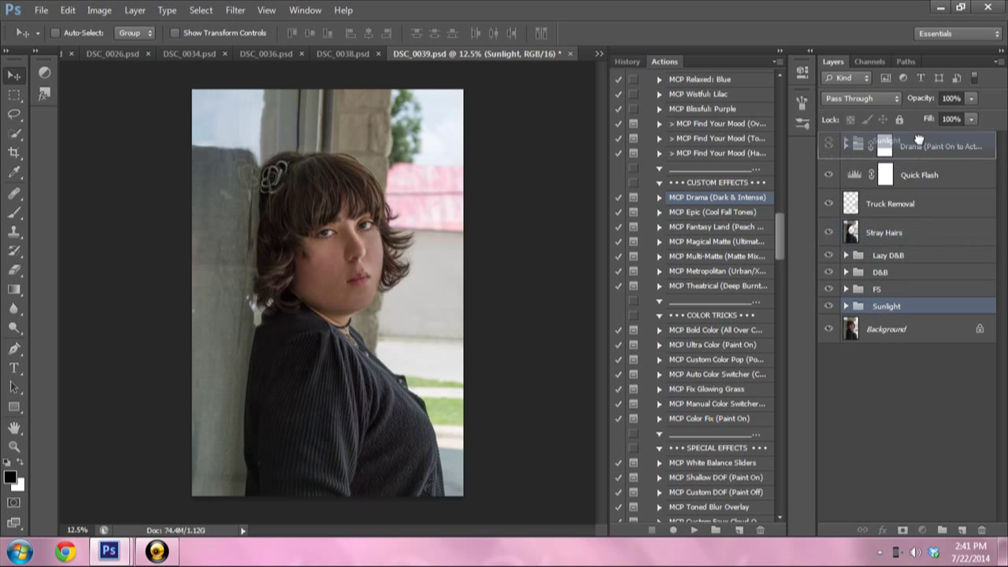
pyautogui.moveTo(899, 238); pyautogui.dragTo(917, 139)
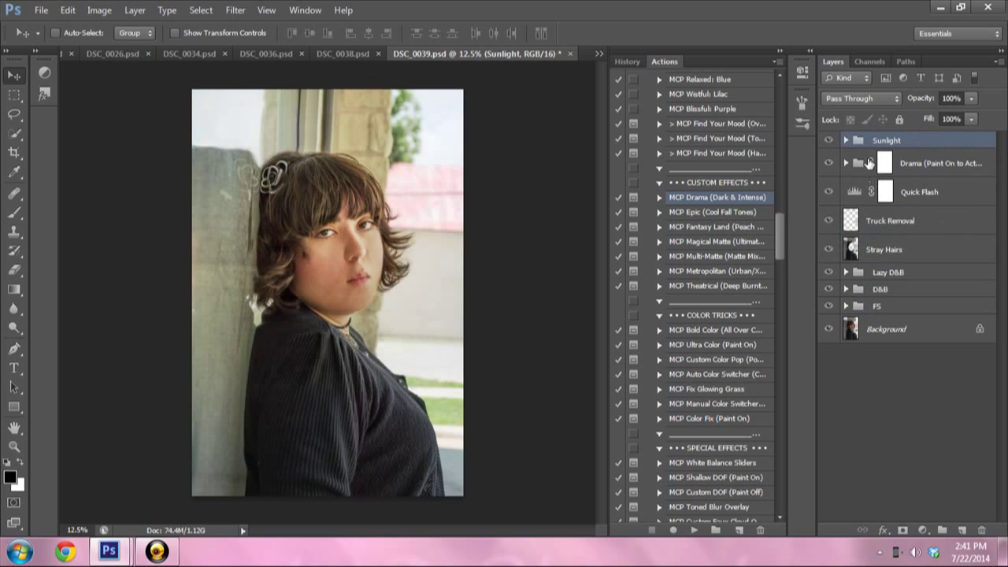
# - Expand the Sunlight group and preview each of its layers on and off
pyautogui.click(846, 141)
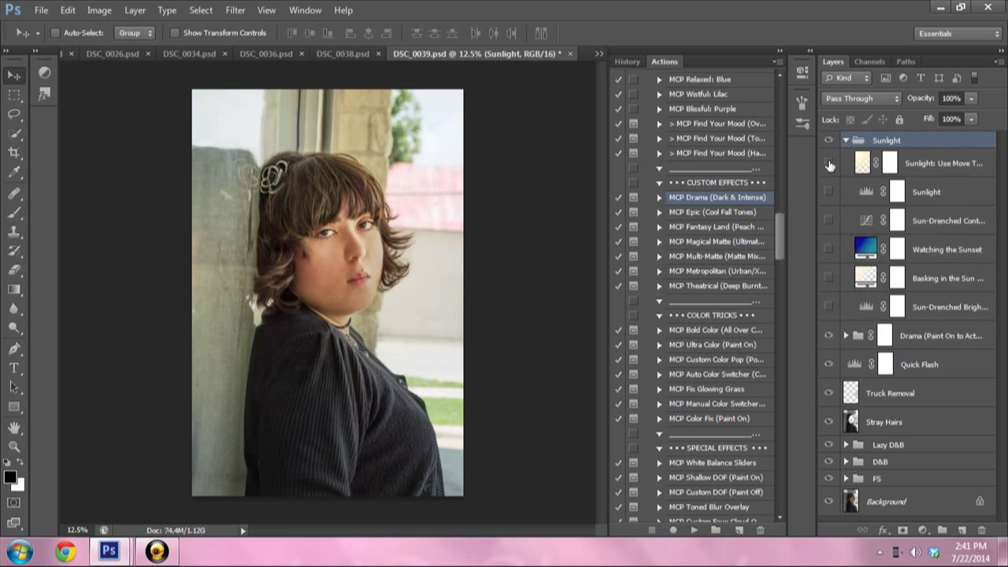
pyautogui.click(829, 163)
pyautogui.click(830, 164)
pyautogui.click(829, 164)
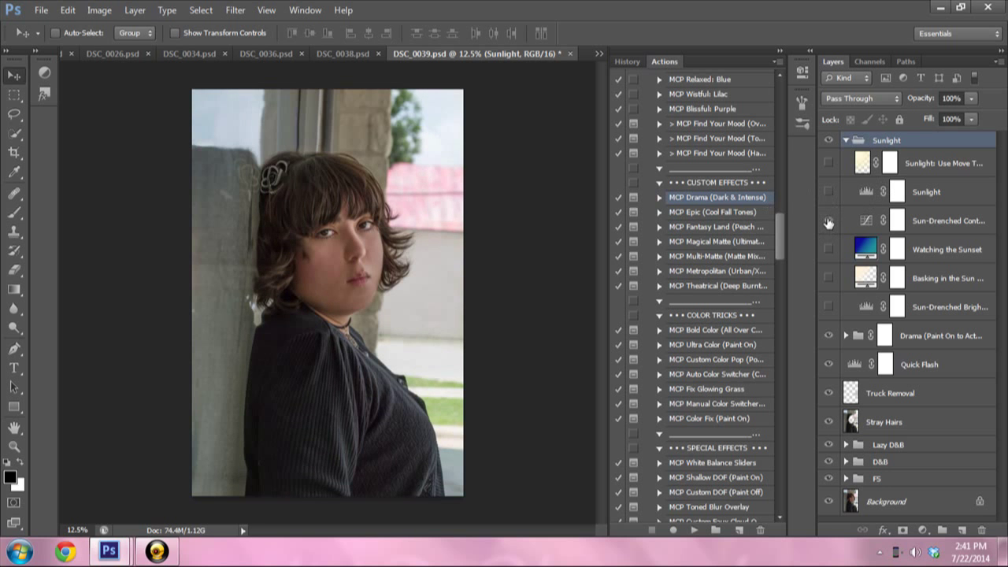
pyautogui.click(828, 221)
pyautogui.click(828, 221)
pyautogui.click(828, 250)
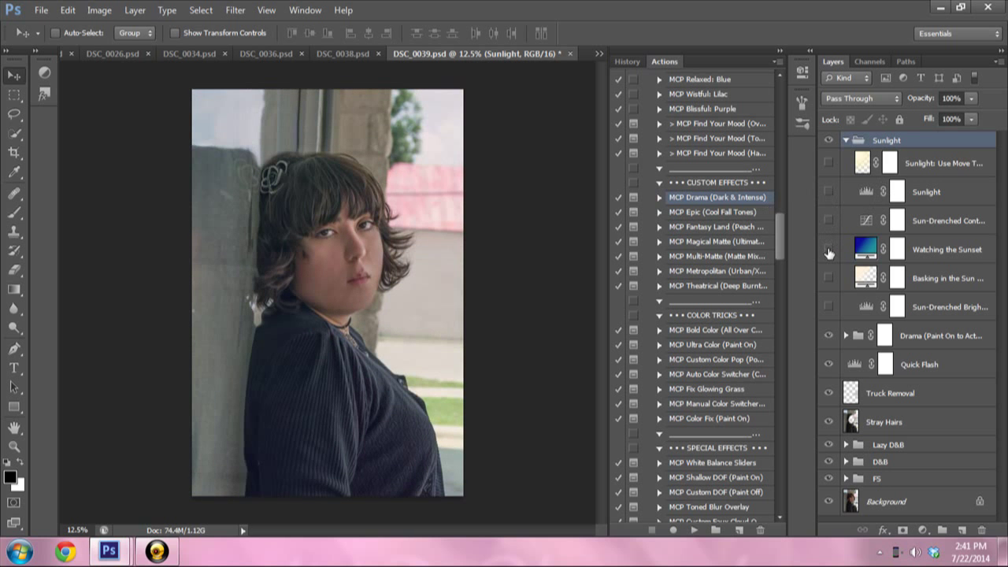
pyautogui.click(829, 249)
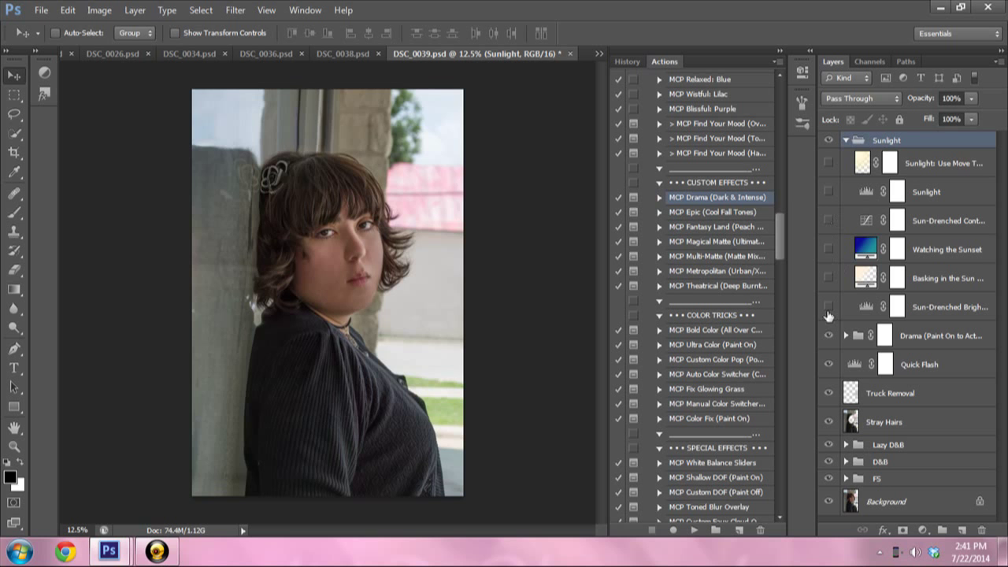
pyautogui.click(828, 312)
pyautogui.click(833, 307)
# - Turn on Basking in the Sun Rays and lower it to 15% opacity
pyautogui.click(828, 278)
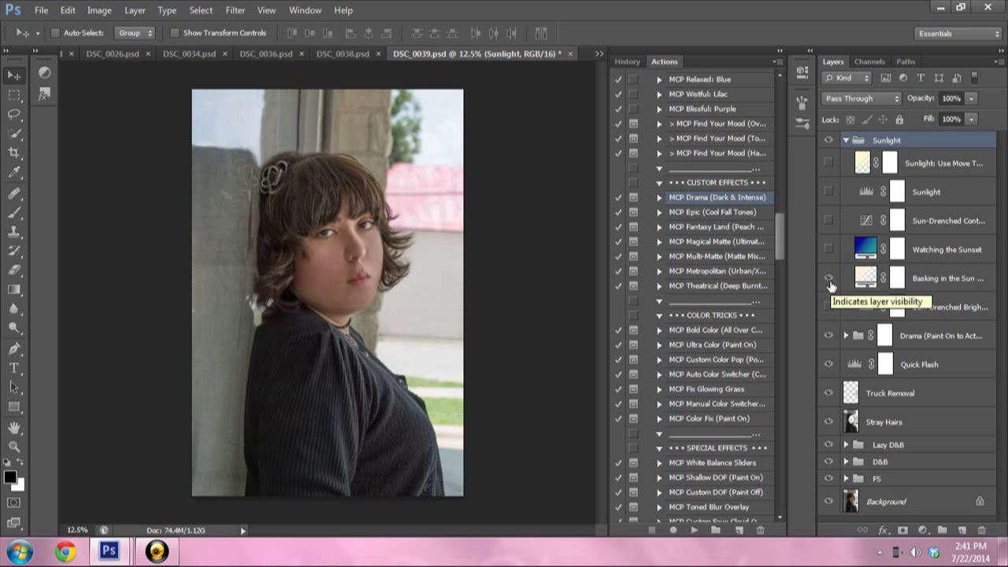
pyautogui.click(914, 279)
pyautogui.click(971, 99)
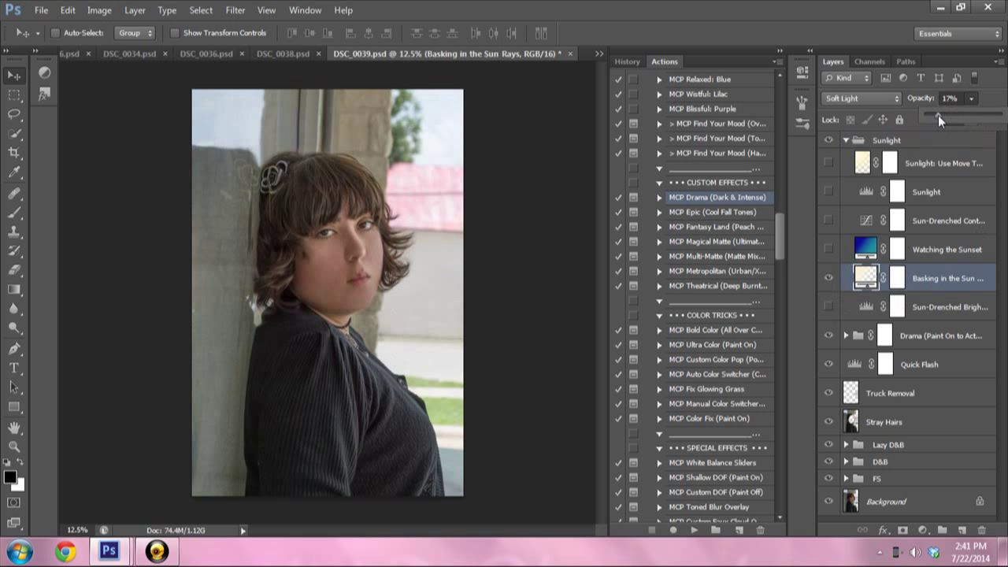
pyautogui.click(827, 163)
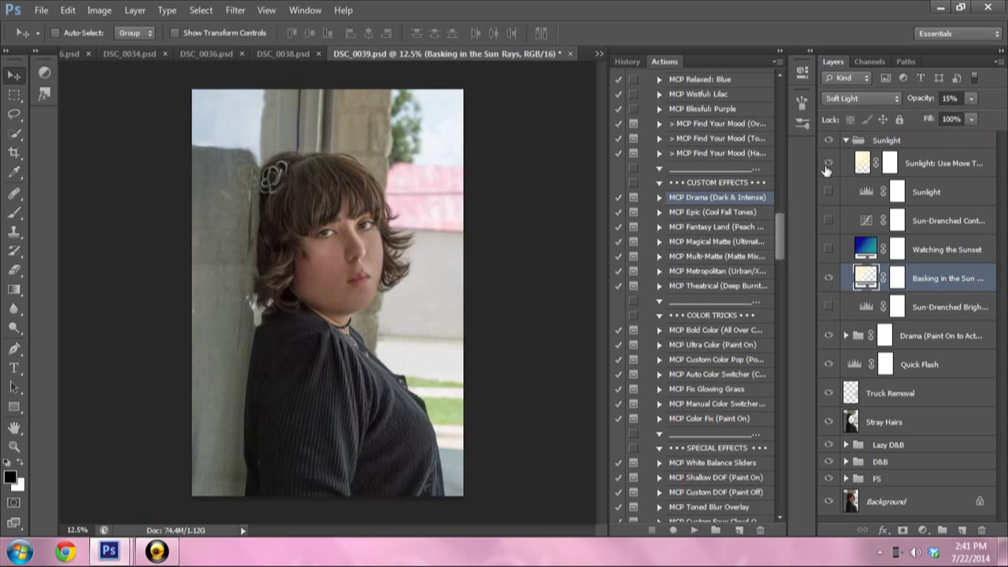
pyautogui.click(827, 165)
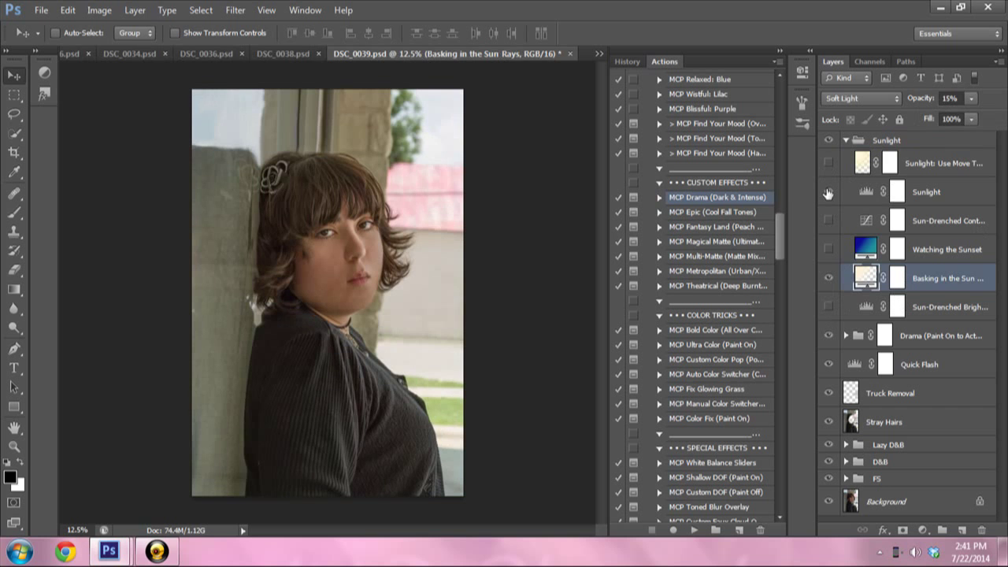
# - Turn on the Sunlight layer and reduce its opacity to 12%
pyautogui.click(828, 192)
pyautogui.click(897, 192)
pyautogui.click(971, 98)
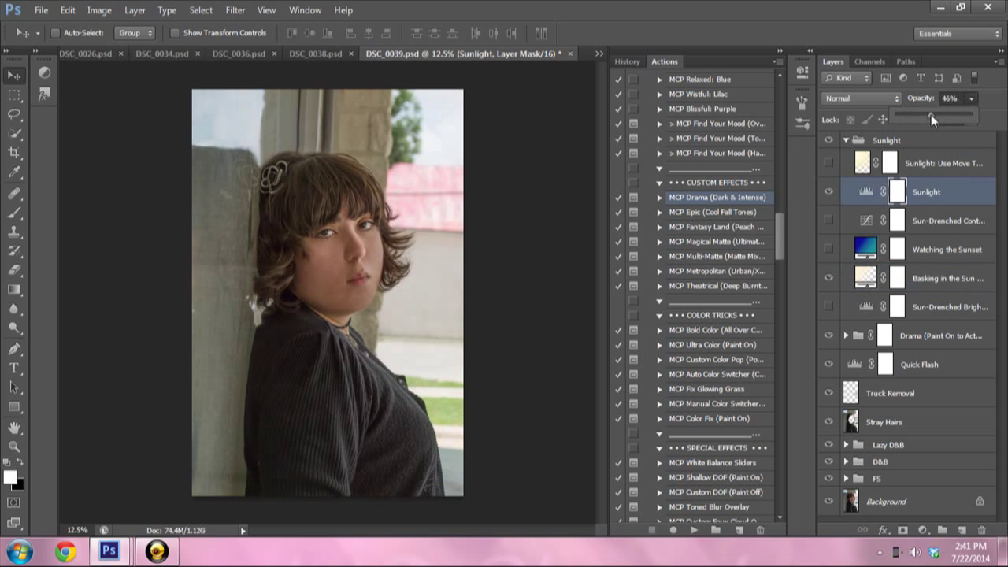
pyautogui.click(830, 195)
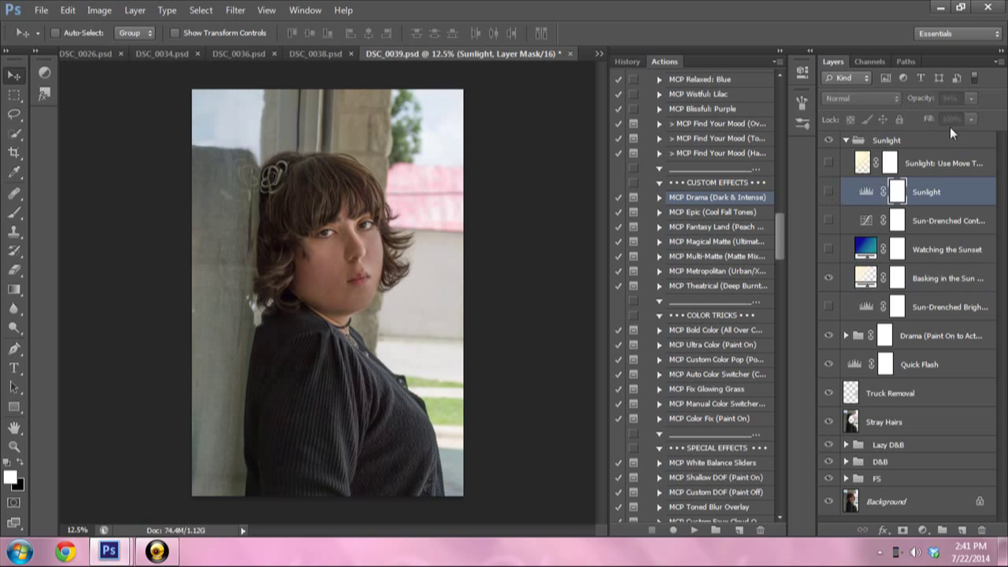
pyautogui.click(970, 99)
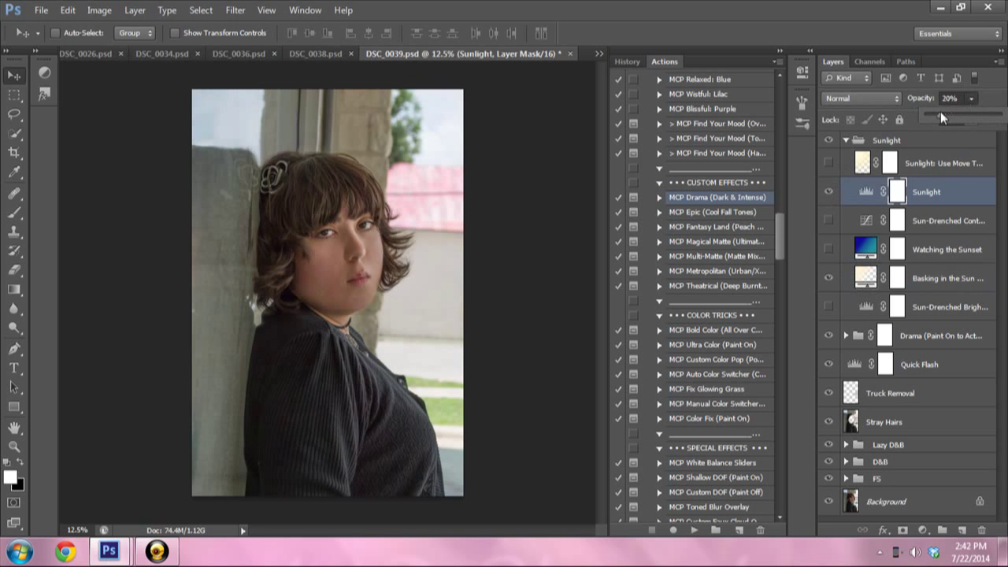
pyautogui.click(828, 197)
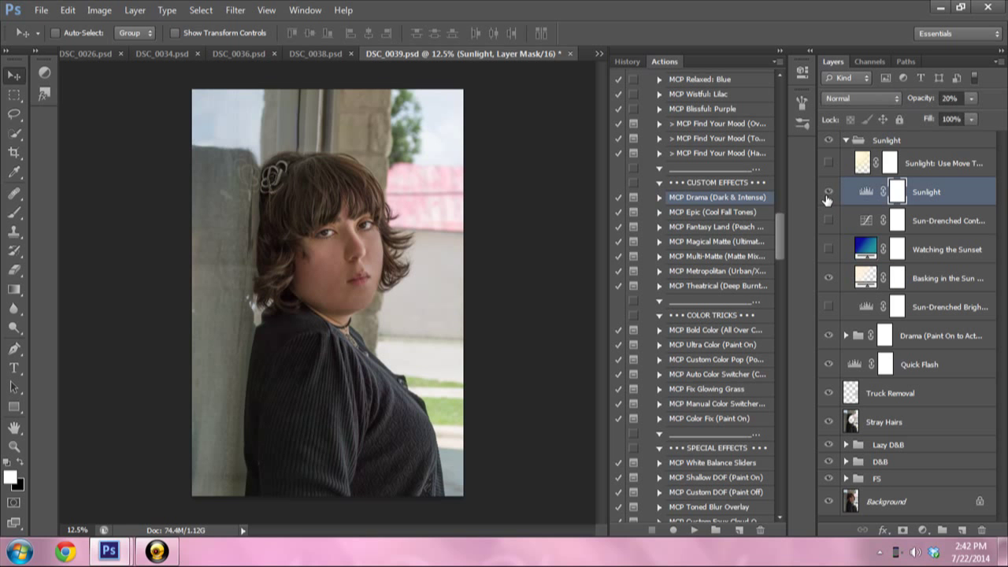
pyautogui.moveTo(971, 98); pyautogui.dragTo(934, 114)
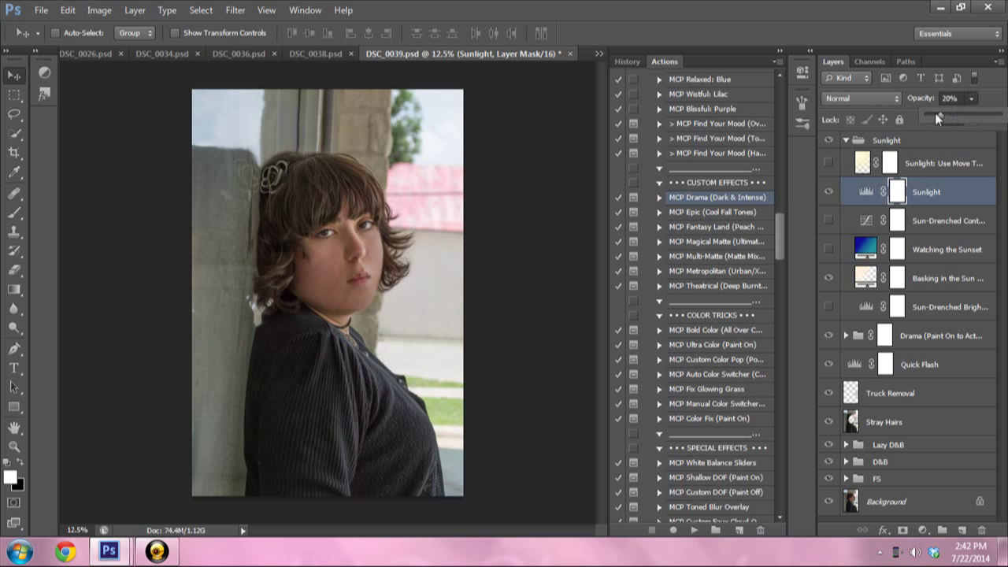
# - Recheck Sun-Drenched Contrast and Watching the Sunset, then collapse the Sunlight group
pyautogui.click(828, 223)
pyautogui.click(827, 223)
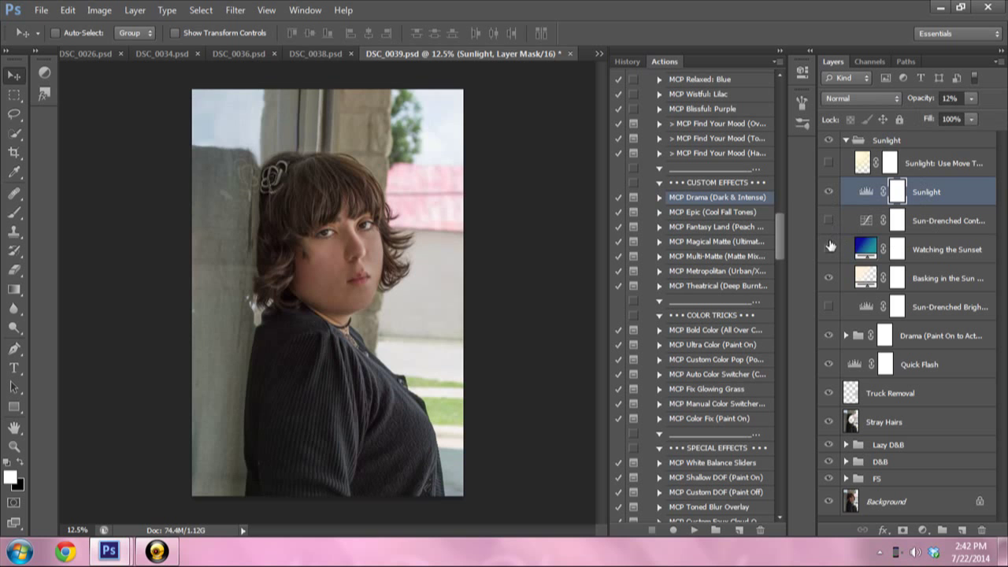
pyautogui.click(828, 248)
pyautogui.click(828, 250)
pyautogui.click(878, 141)
pyautogui.click(845, 142)
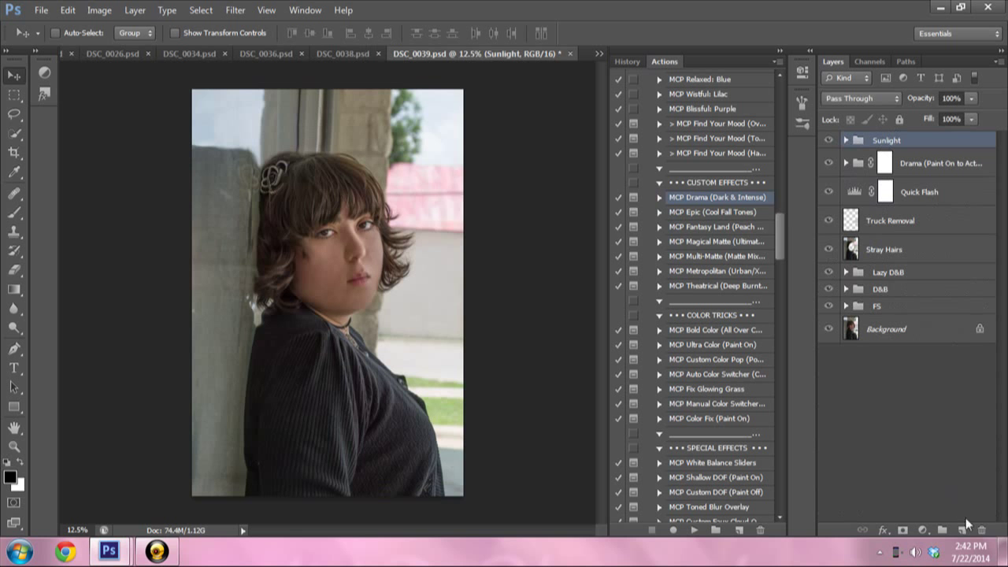
# - Delete the Sunlight group with its contents and scroll the Actions panel to MCP Skin Cast Blast
pyautogui.click(981, 530)
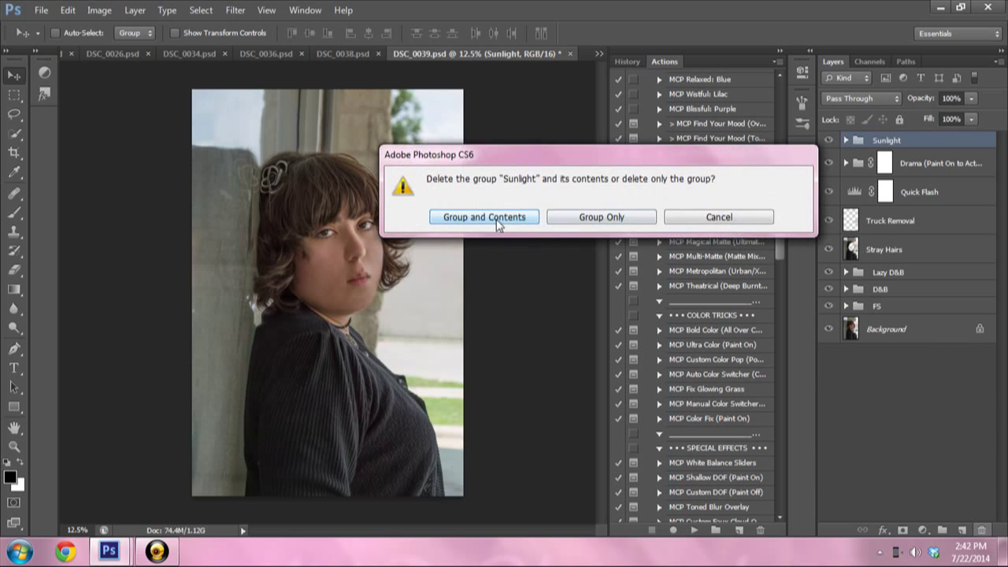
pyautogui.click(496, 218)
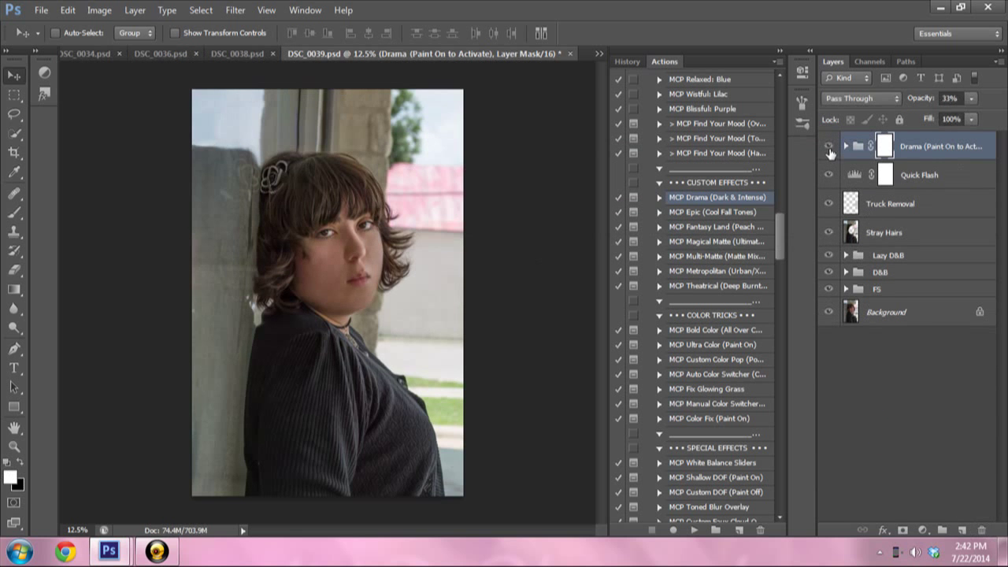
pyautogui.moveTo(777, 250); pyautogui.dragTo(778, 157)
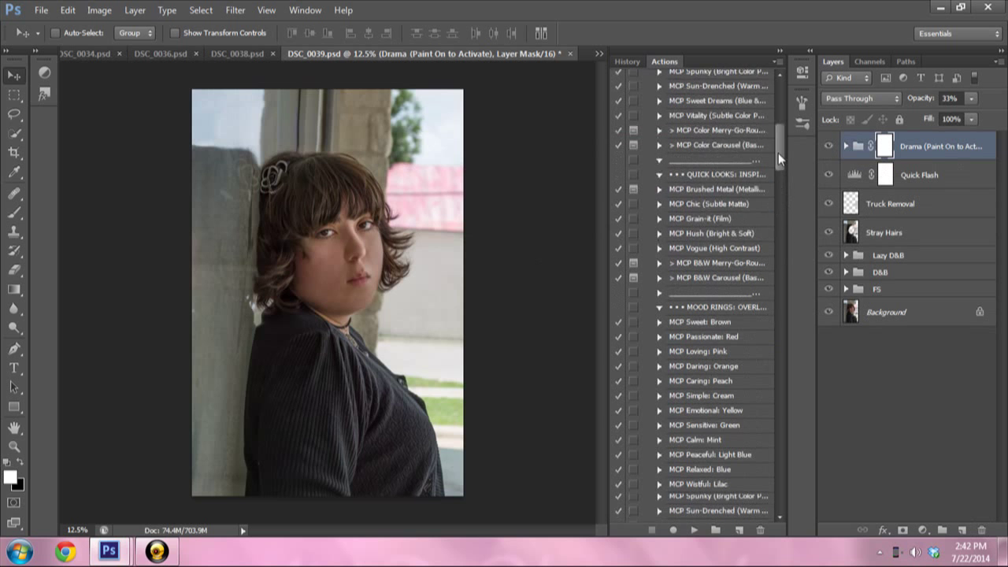
pyautogui.moveTo(777, 113); pyautogui.dragTo(782, 103)
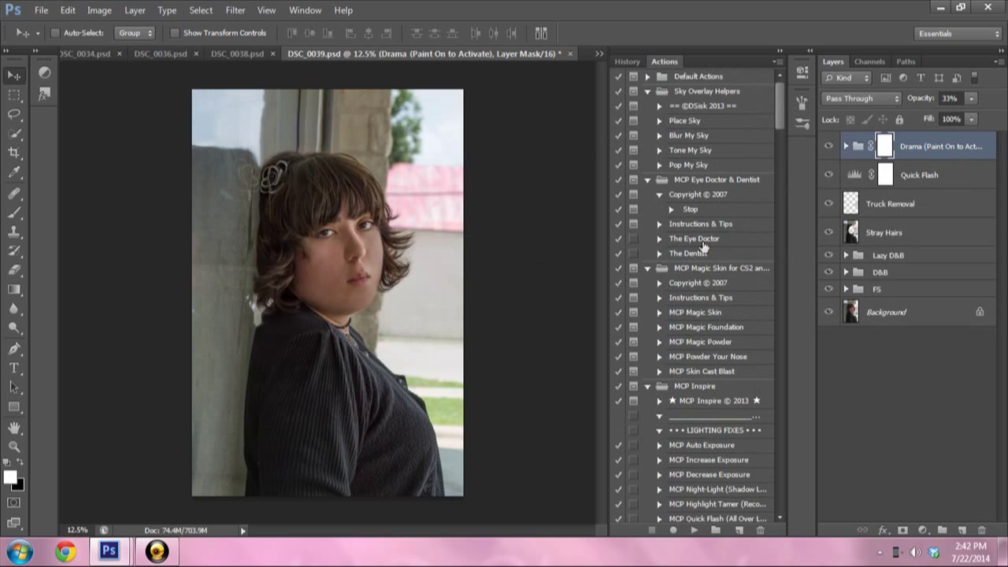
pyautogui.scroll(-1, 732, 257)
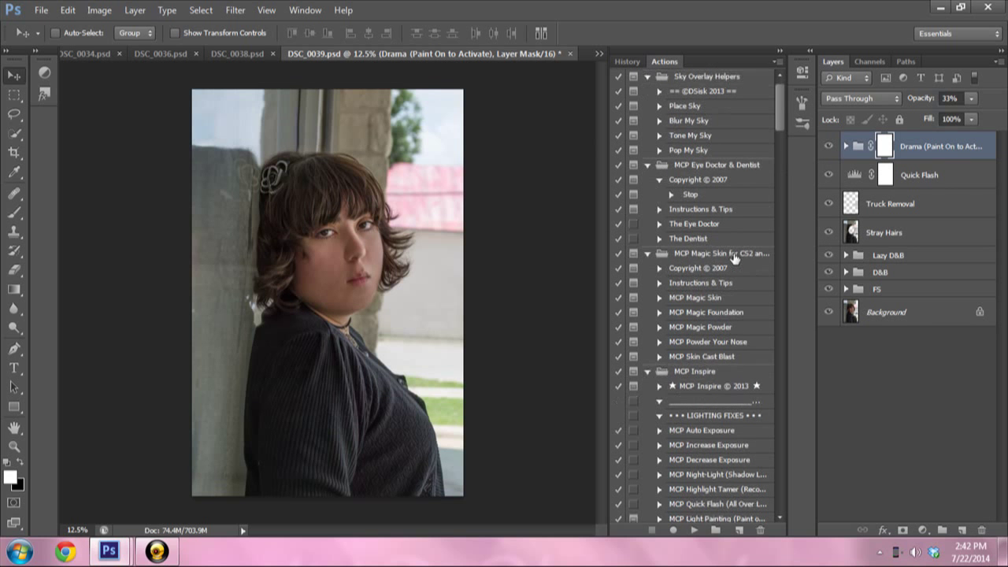
pyautogui.scroll(-1, 733, 258)
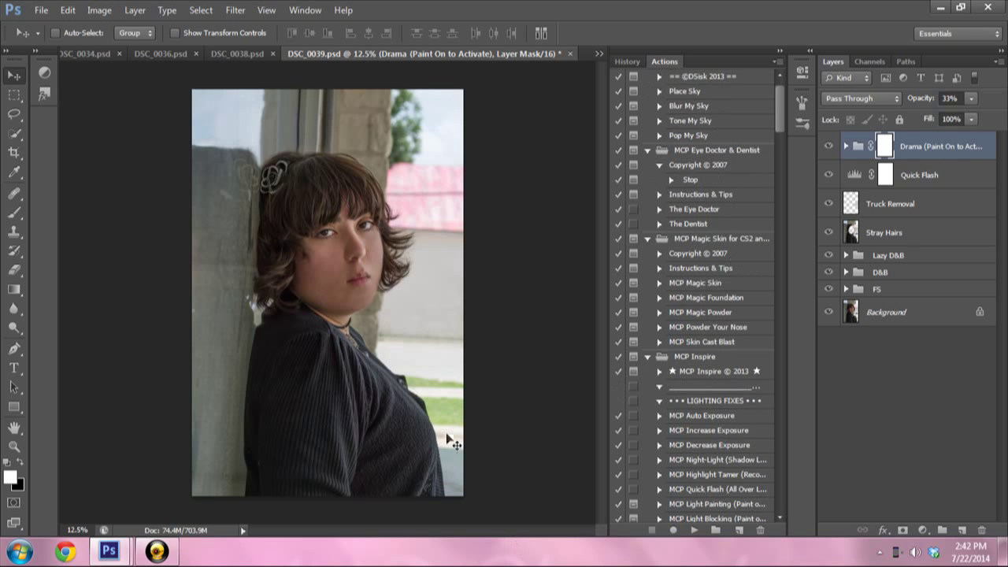
# - Run MCP Skin Cast Blast past both messages and expand its Skin Cast Blast group
pyautogui.click(712, 342)
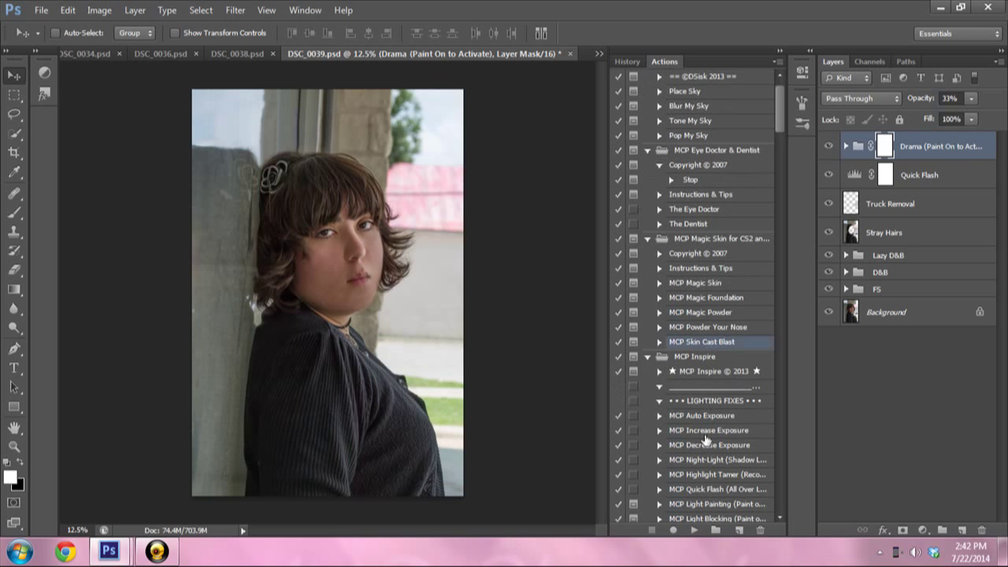
pyautogui.click(696, 532)
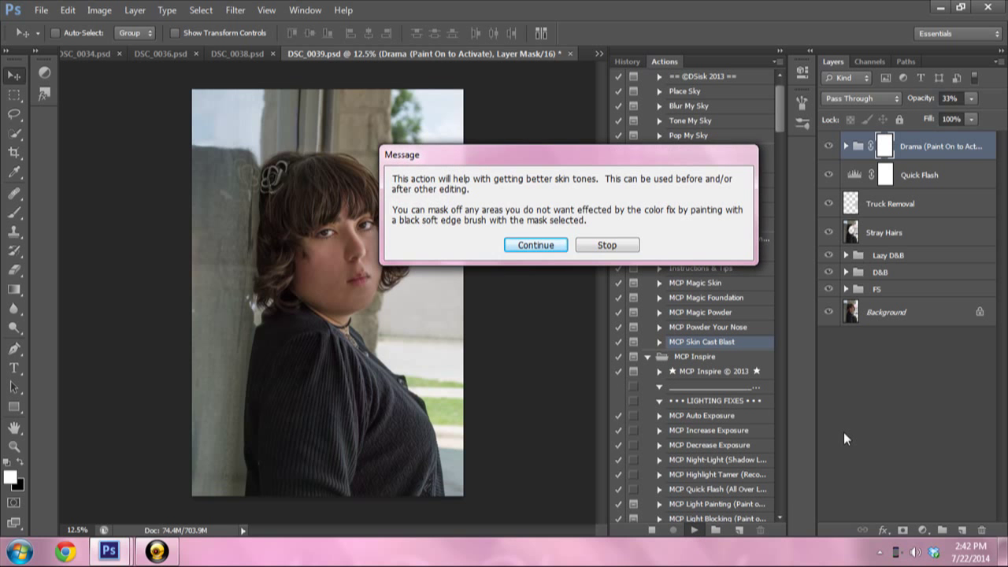
pyautogui.press('Return')
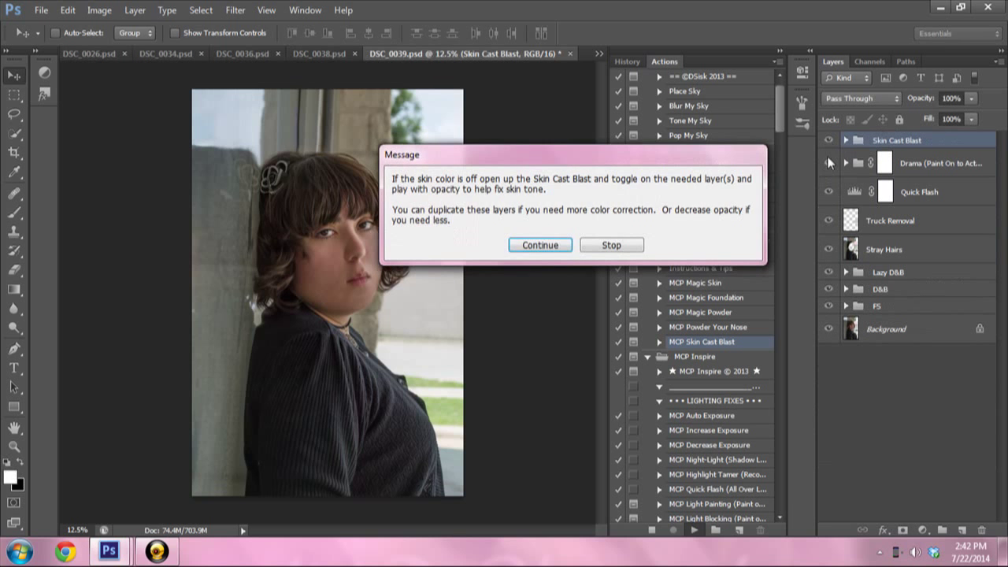
pyautogui.press('Return')
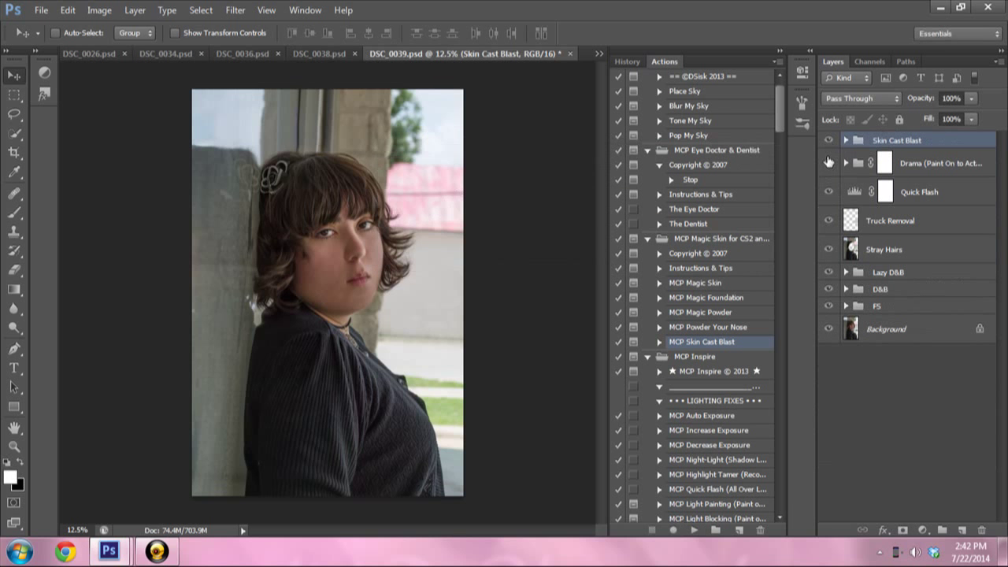
pyautogui.click(847, 140)
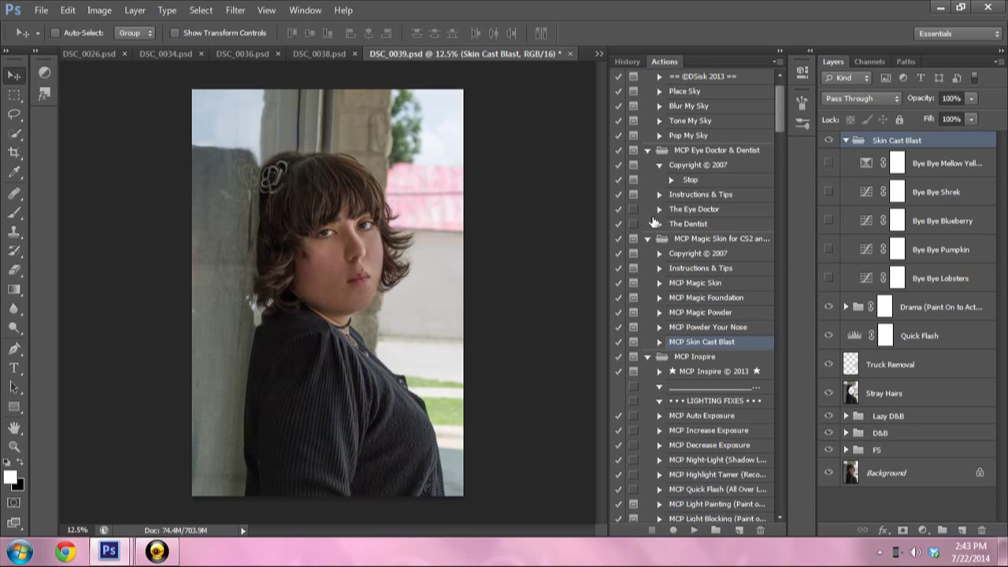
# - Preview the Mellow Yellow, Shrek and Pumpkin corrections on and off
pyautogui.click(830, 165)
pyautogui.click(829, 166)
pyautogui.click(829, 192)
pyautogui.click(828, 192)
pyautogui.click(828, 250)
pyautogui.click(828, 251)
# - Set Bye Bye Mellow Yellow to 30% opacity
pyautogui.click(918, 172)
pyautogui.click(970, 100)
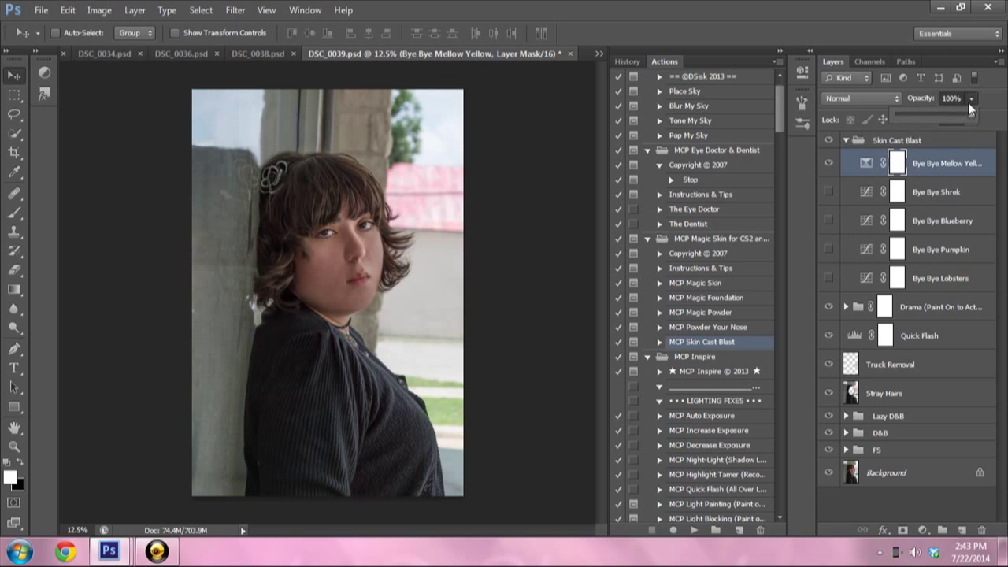
pyautogui.moveTo(917, 118); pyautogui.dragTo(919, 119)
pyautogui.click(831, 165)
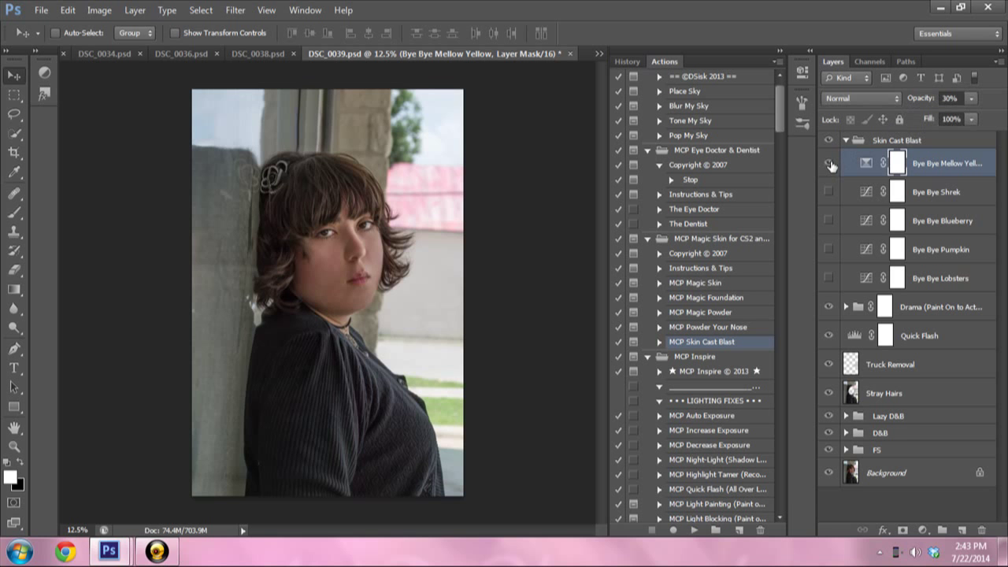
# - Turn on Bye Bye Blueberry and lower it to 17% opacity
pyautogui.click(827, 224)
pyautogui.click(942, 225)
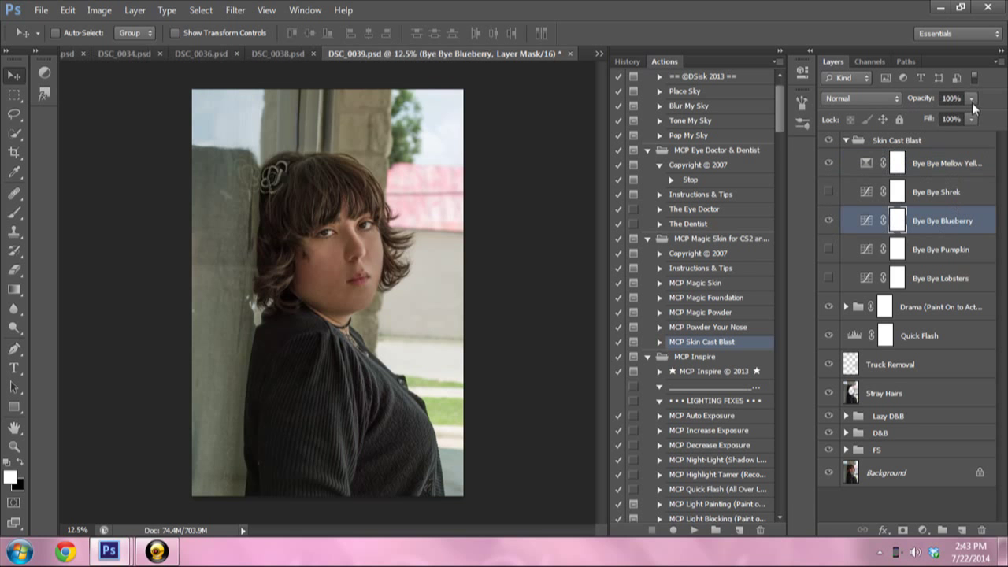
pyautogui.moveTo(971, 97)
pyautogui.mouseDown()
pyautogui.moveTo(843, 124)
pyautogui.moveTo(909, 143)
pyautogui.mouseUp()
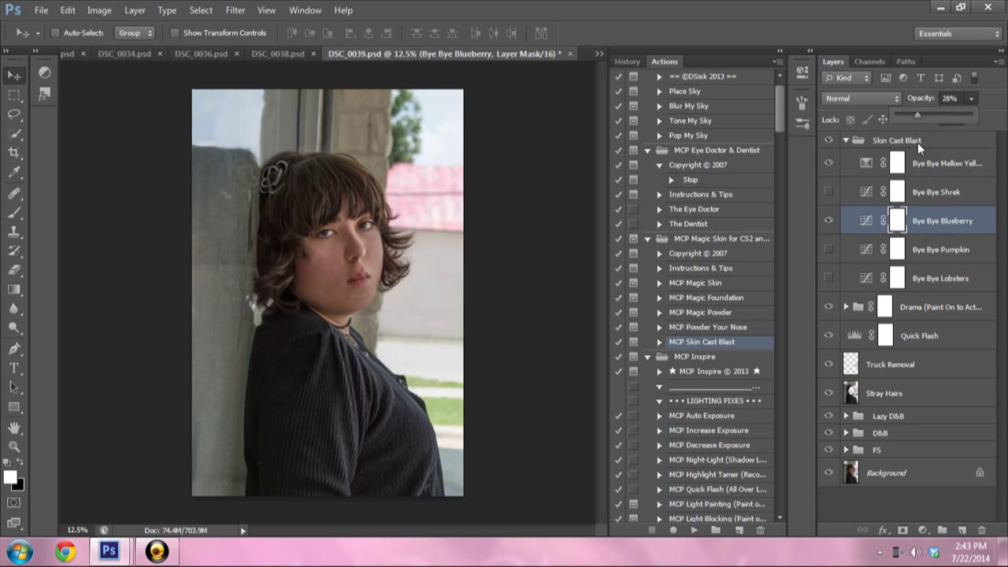
pyautogui.click(830, 224)
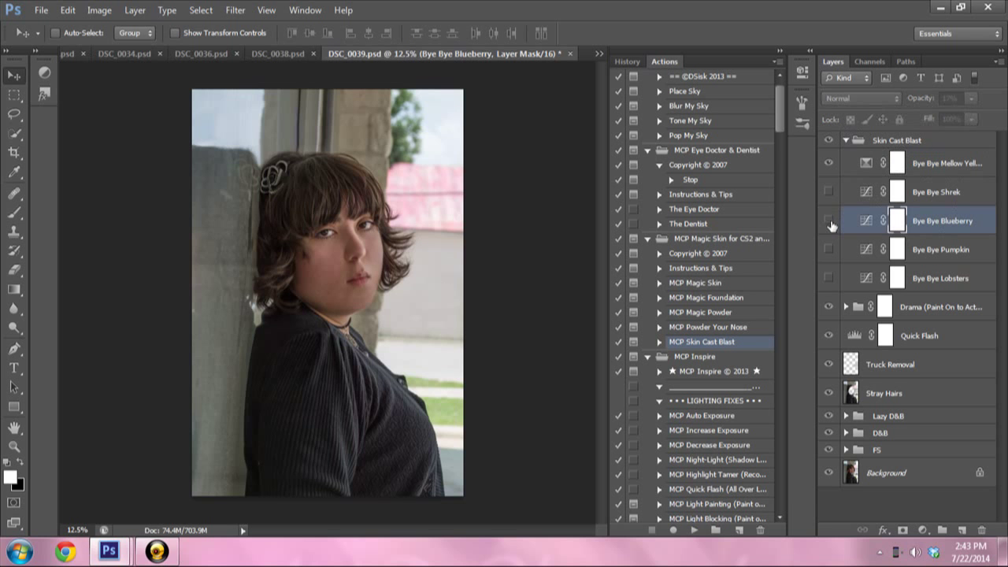
# - Turn on Bye Bye Lobsters and lower it to 24% opacity
pyautogui.click(828, 278)
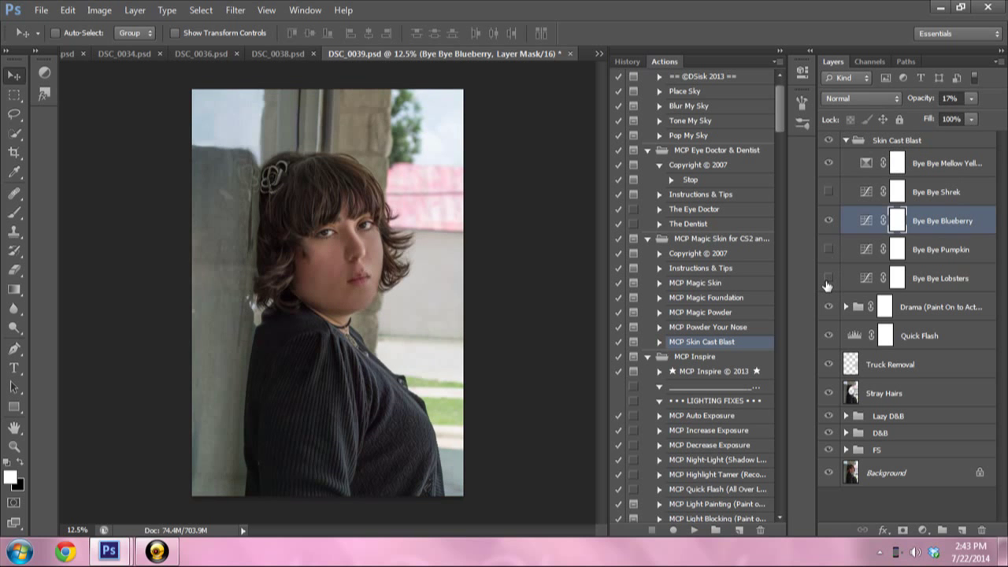
pyautogui.click(827, 278)
pyautogui.click(923, 288)
pyautogui.click(972, 99)
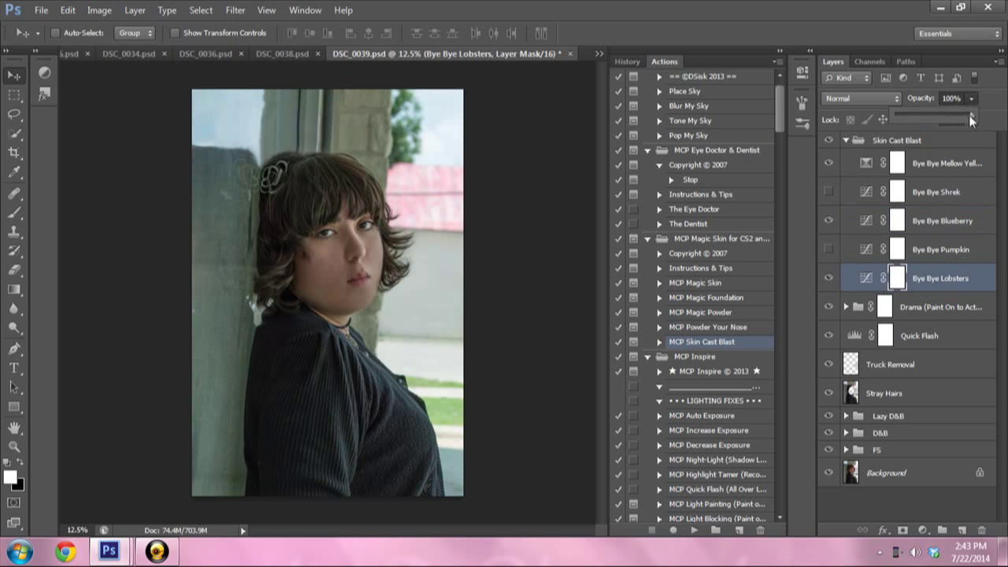
pyautogui.moveTo(917, 125); pyautogui.dragTo(910, 127)
pyautogui.click(830, 141)
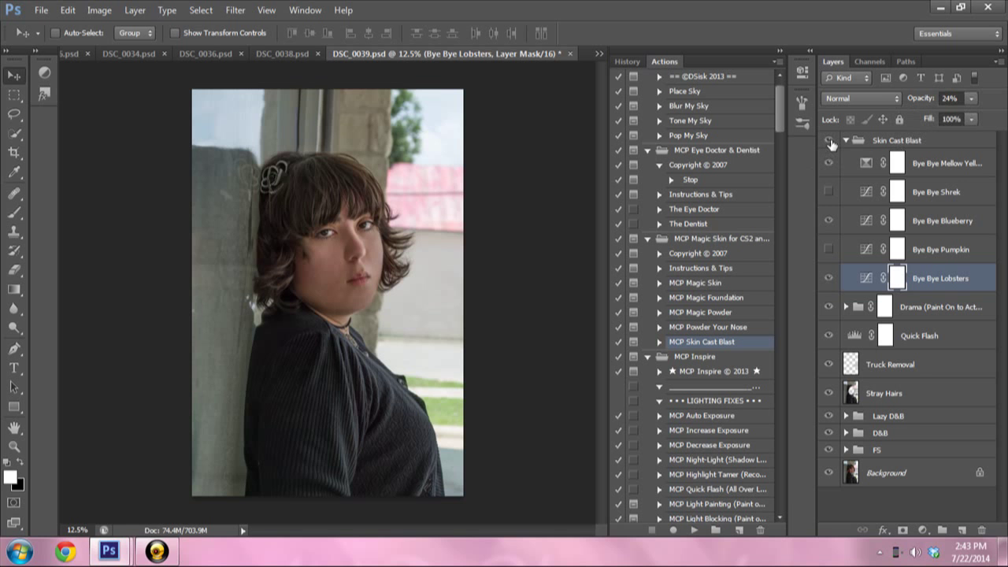
# - Compare the Skin Cast Blast group on and off and set it to 79% opacity
pyautogui.click(829, 141)
pyautogui.click(937, 163)
pyautogui.click(922, 140)
pyautogui.click(971, 98)
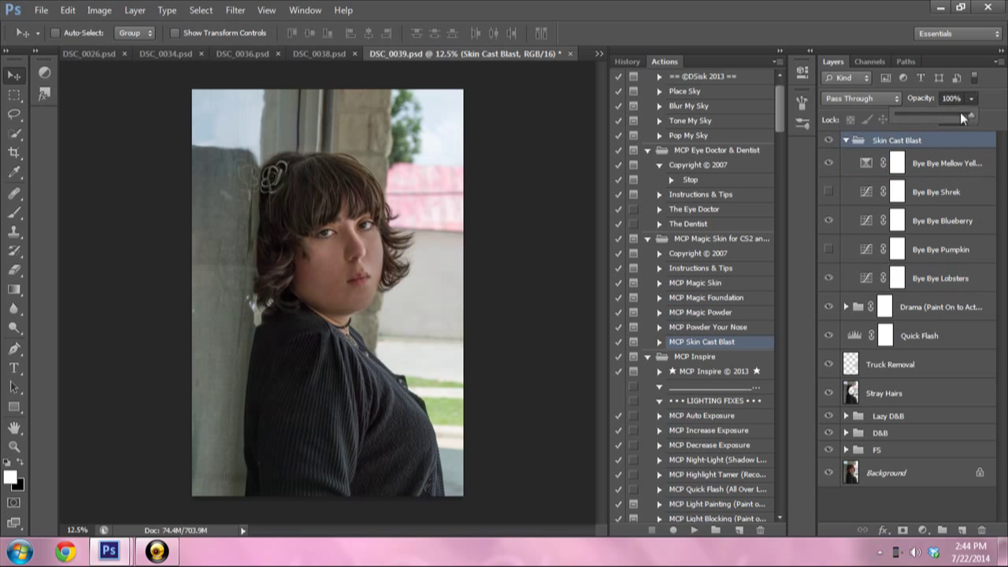
pyautogui.moveTo(954, 113); pyautogui.dragTo(959, 113)
# - Collapse the Skin Cast Blast group, compare before and after, and show the History panel
pyautogui.click(831, 148)
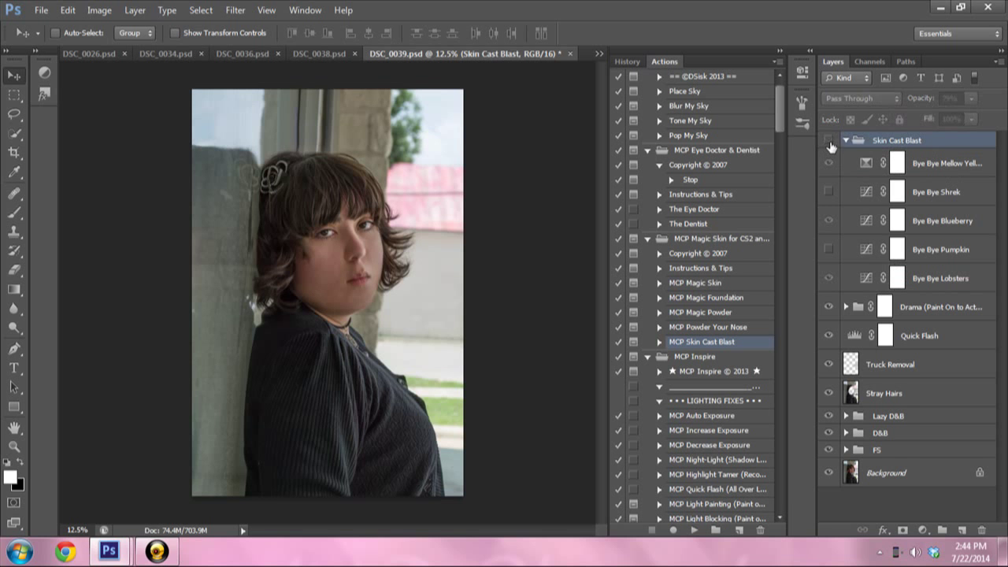
pyautogui.click(844, 142)
pyautogui.click(828, 141)
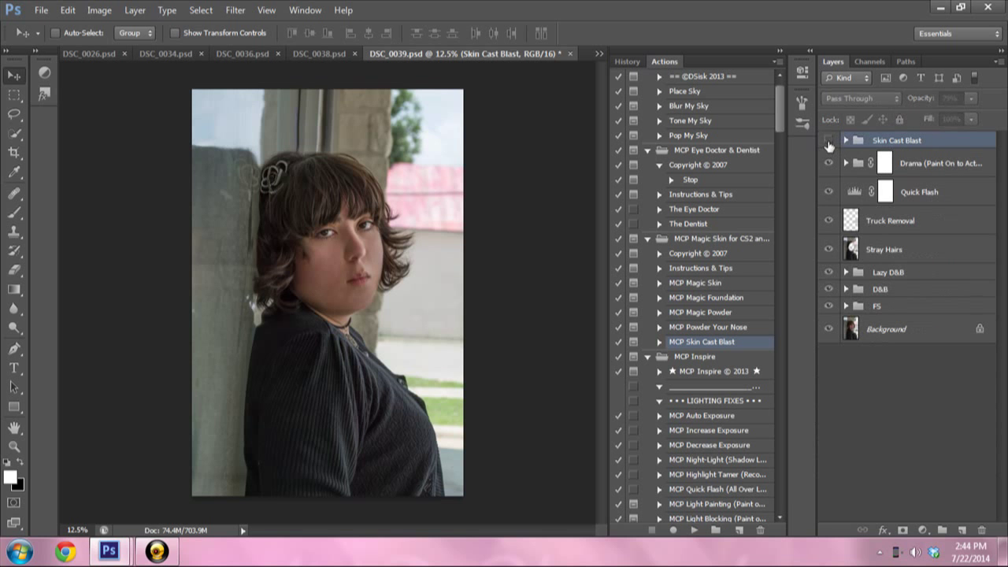
pyautogui.click(829, 141)
pyautogui.click(829, 140)
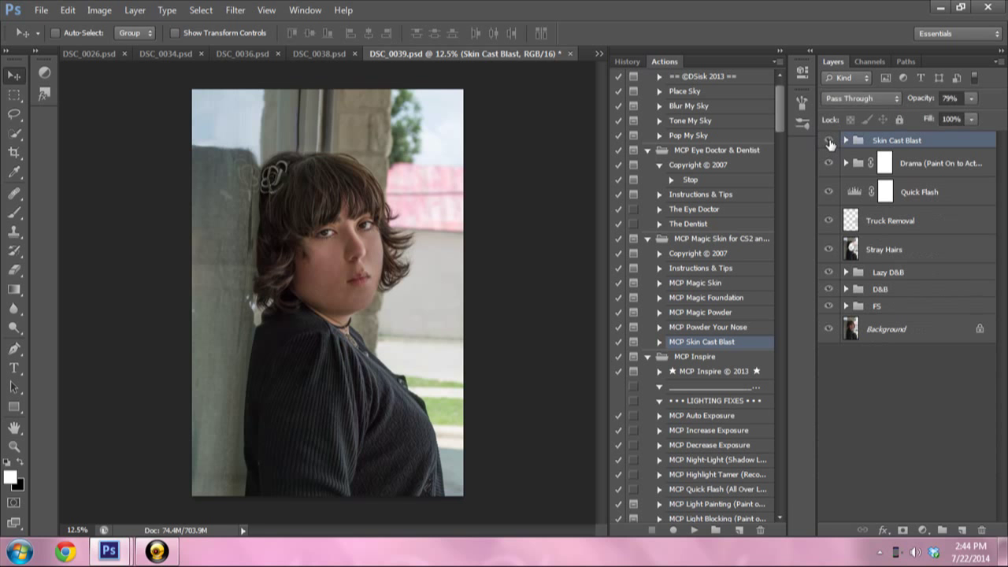
pyautogui.click(828, 141)
pyautogui.click(829, 141)
pyautogui.click(828, 141)
pyautogui.scroll(2, 782, 112)
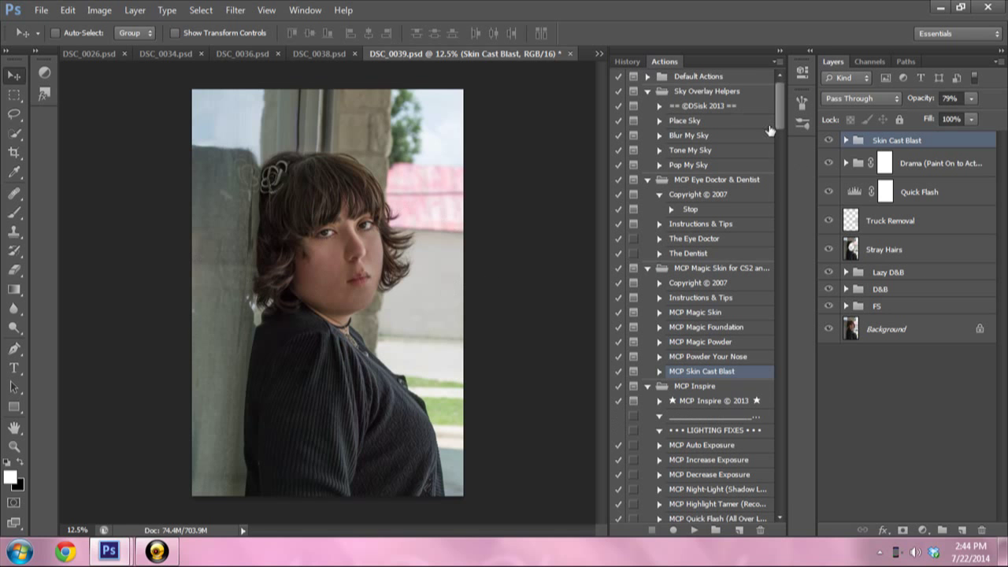
pyautogui.click(622, 61)
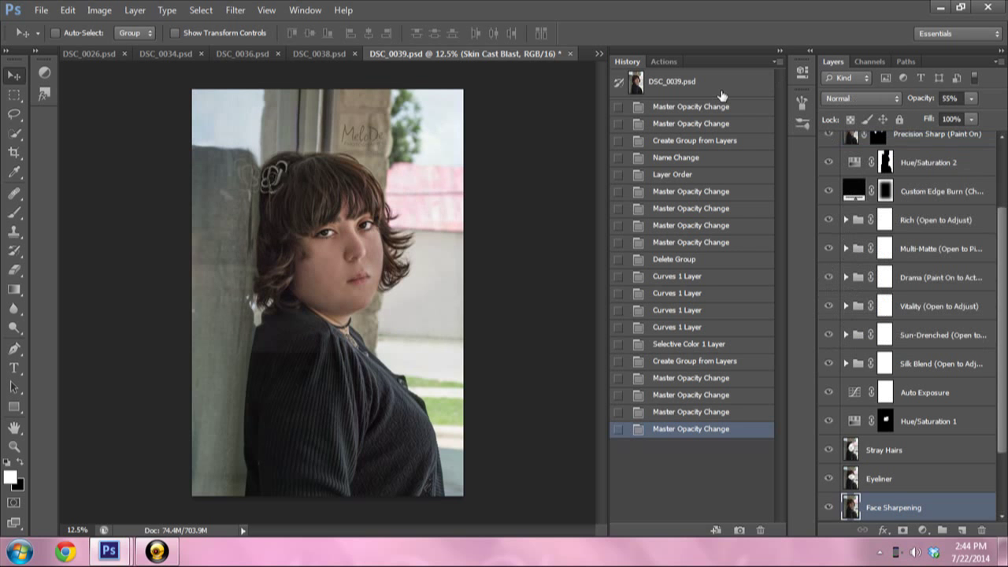
pyautogui.click(723, 84)
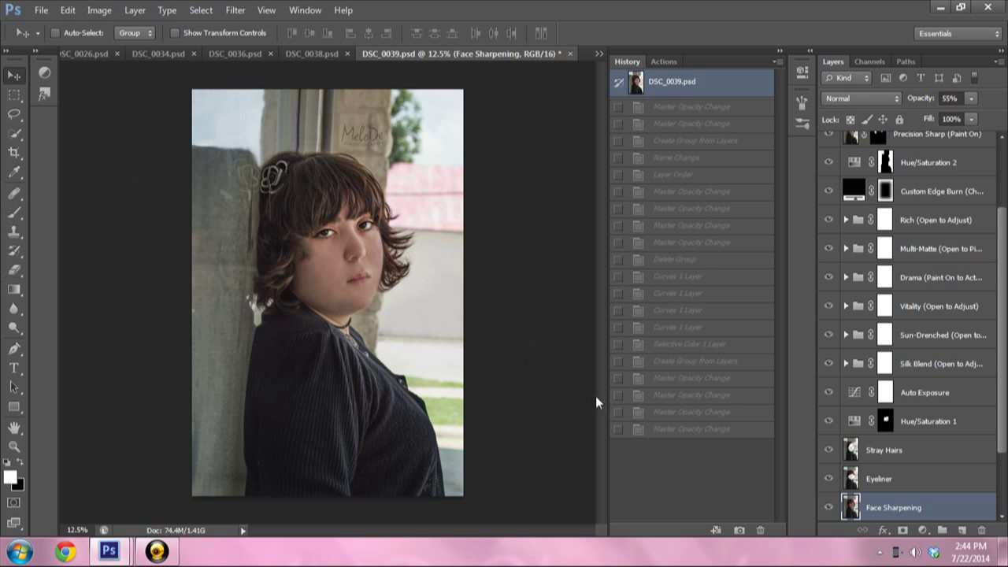
pyautogui.click(676, 430)
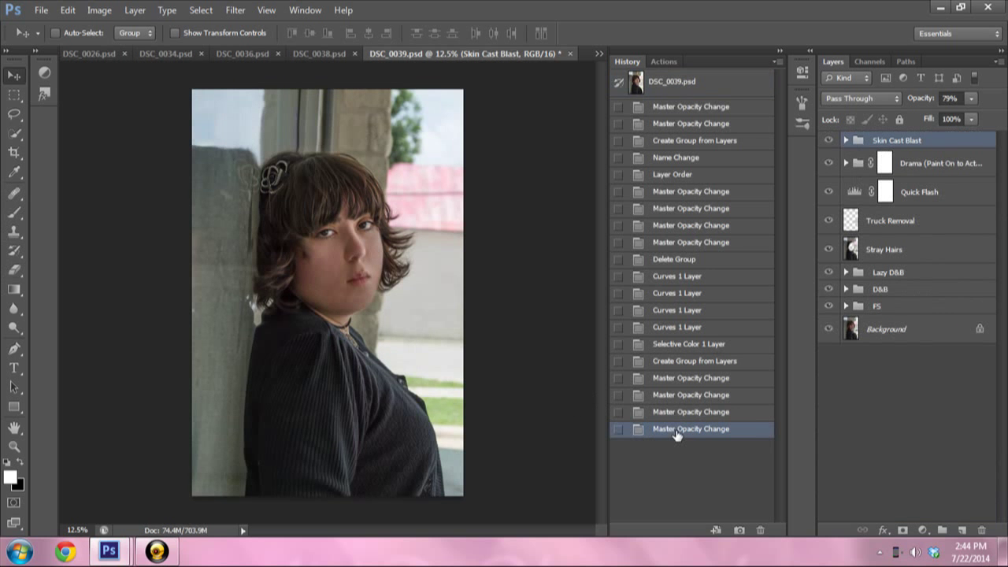
pyautogui.click(724, 84)
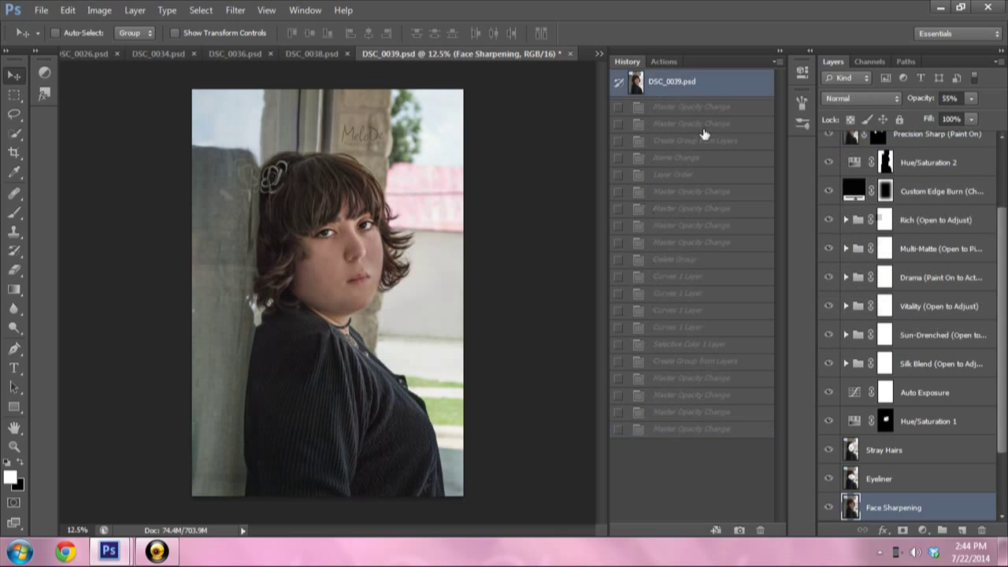
pyautogui.click(657, 429)
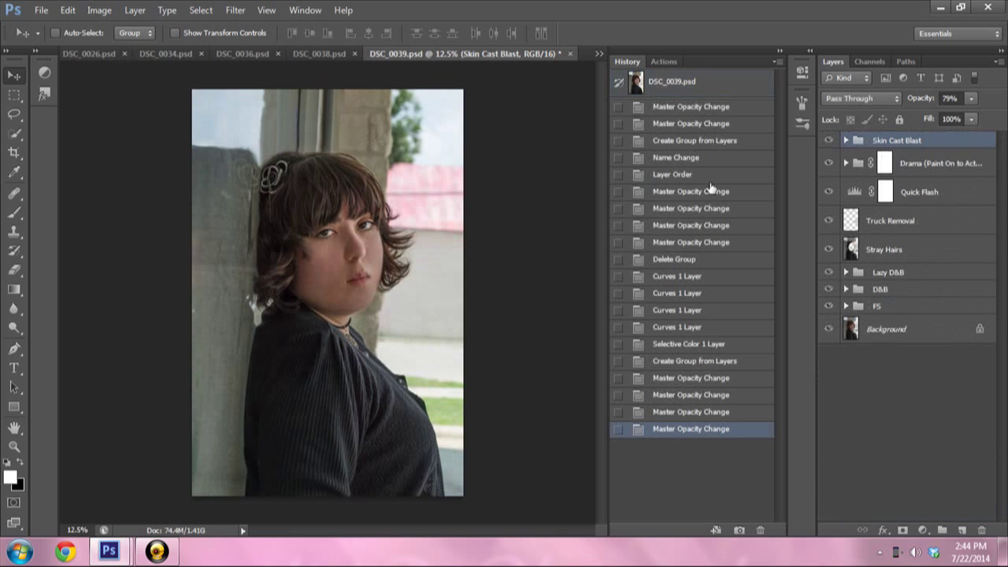
pyautogui.click(717, 81)
pyautogui.click(658, 429)
pyautogui.click(726, 83)
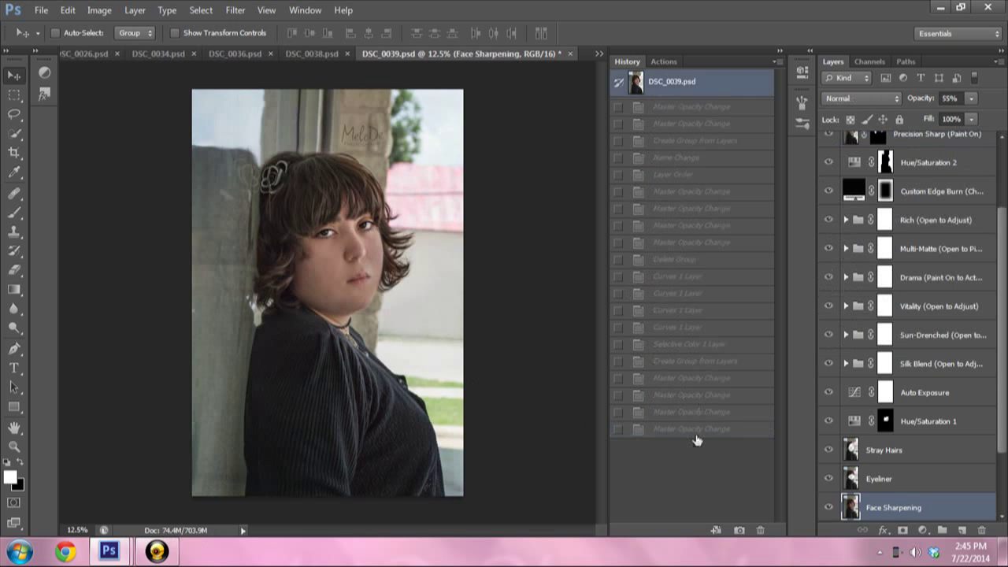
pyautogui.click(691, 435)
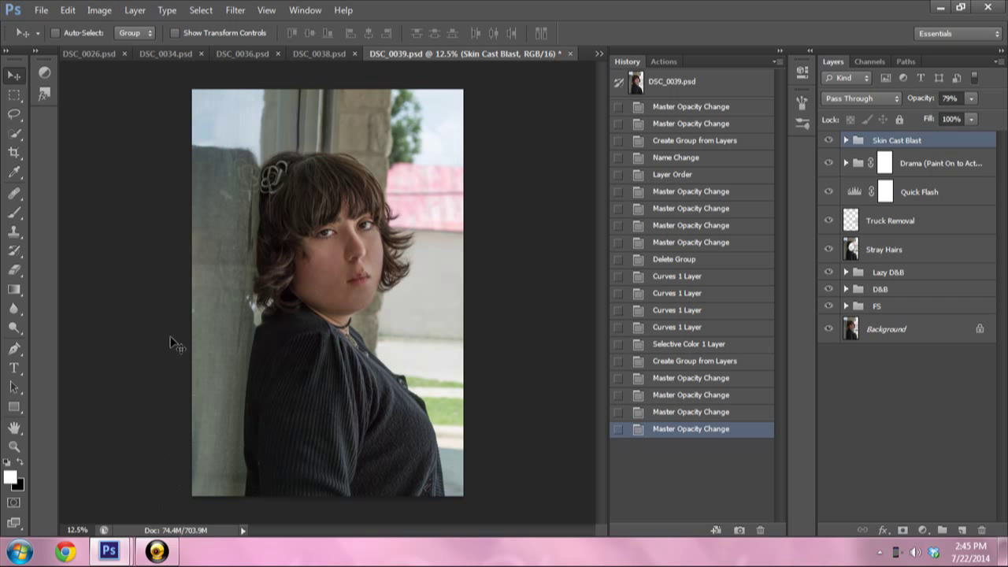
pyautogui.moveTo(157, 551)
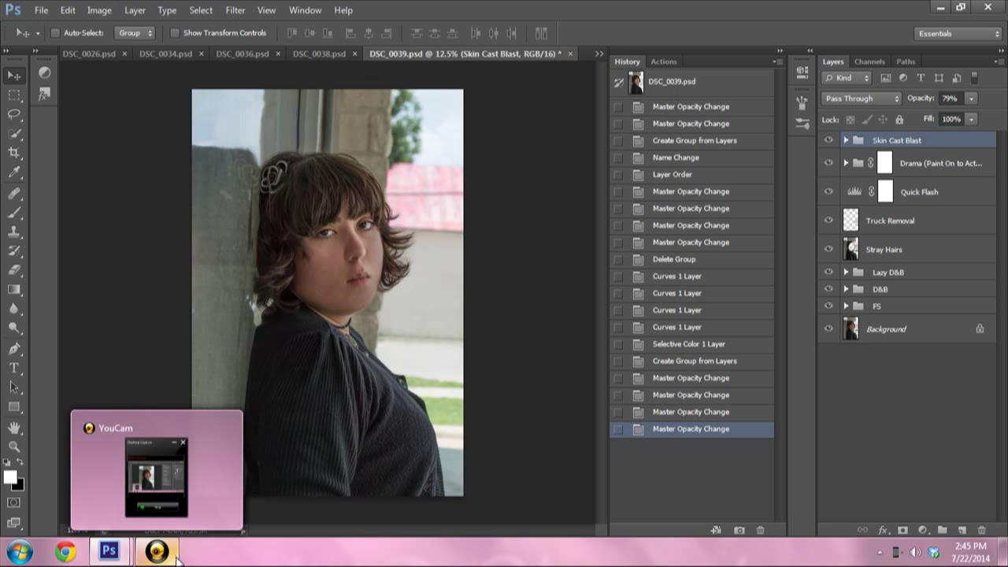
pyautogui.click(178, 557)
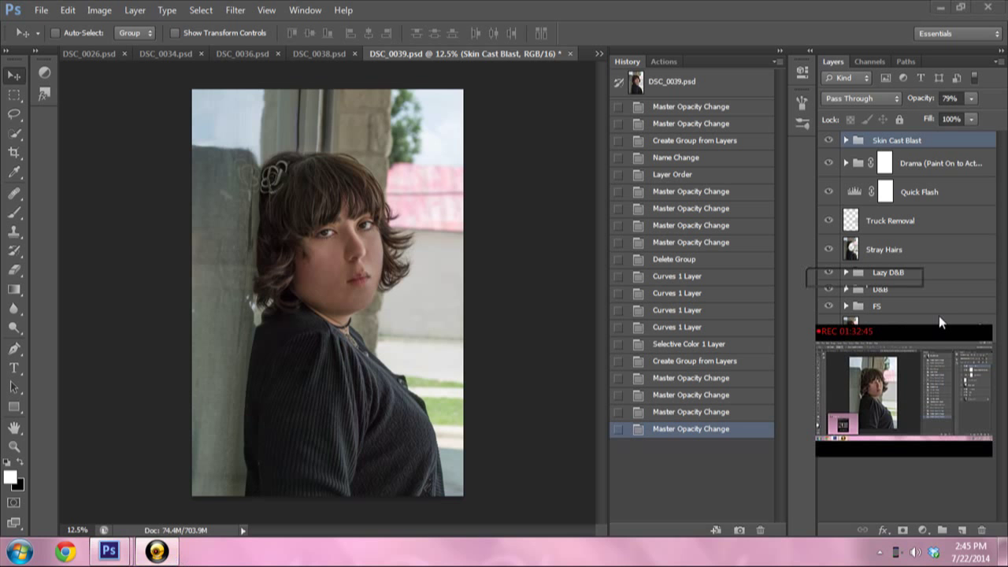